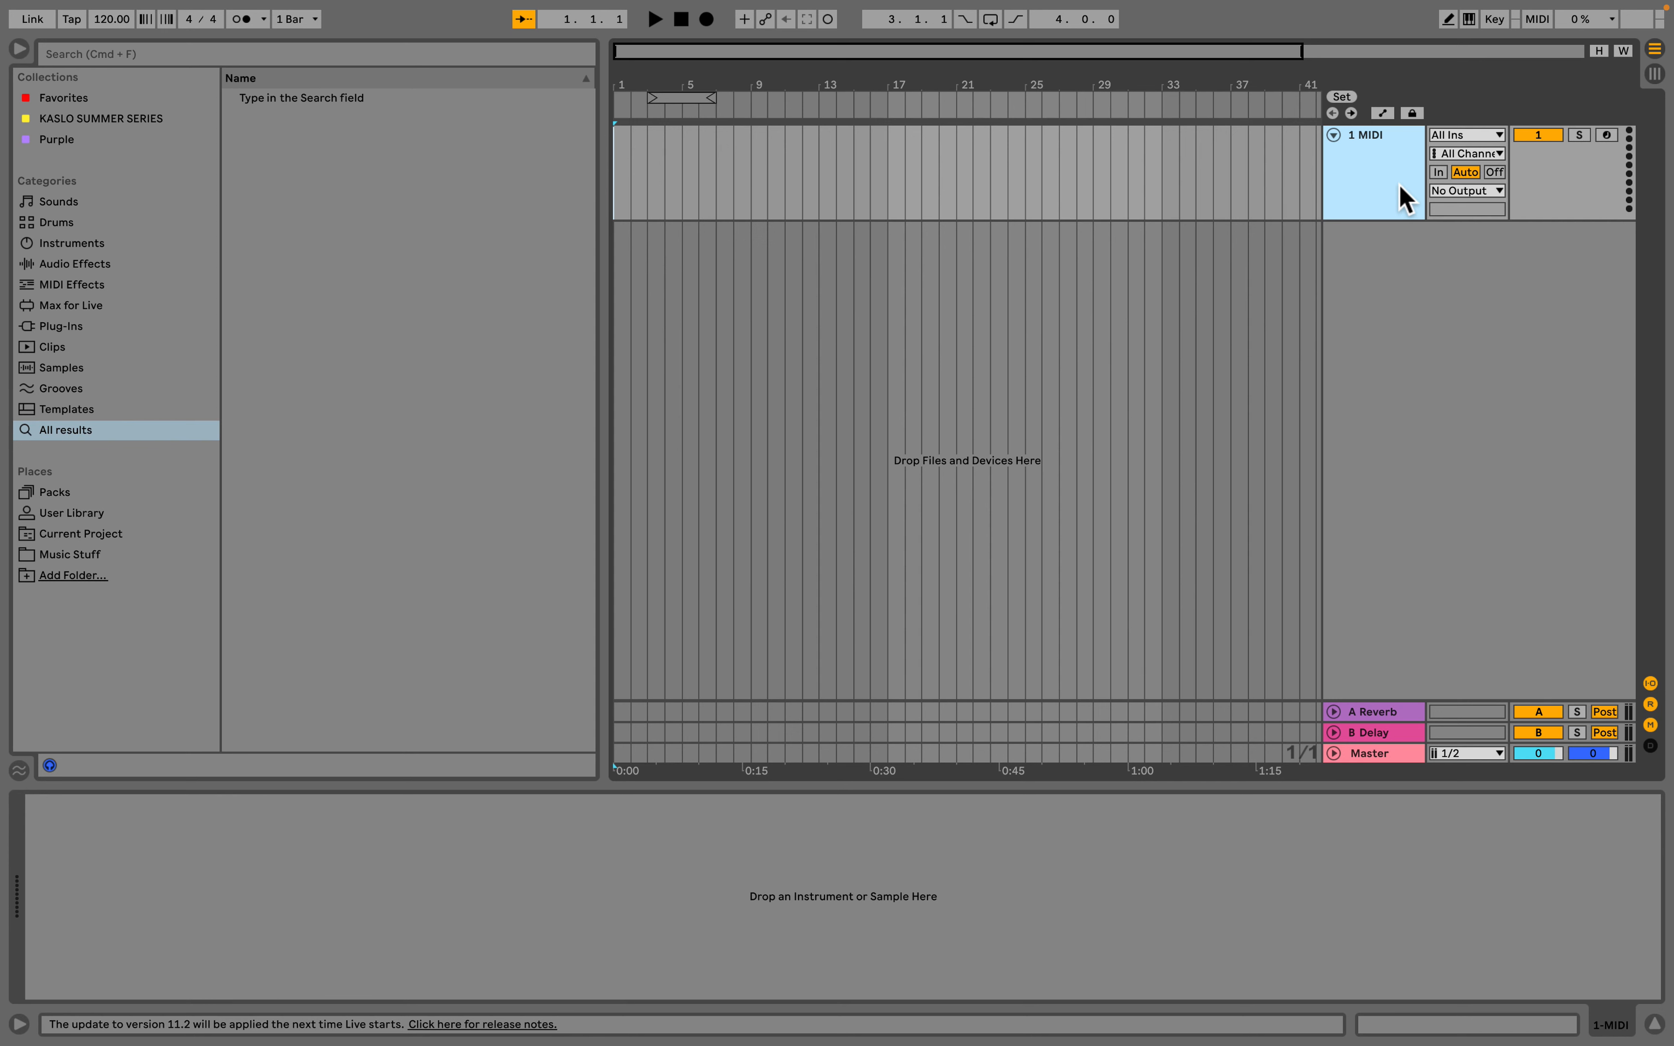
Step: Search the browser for kick and audition the 00DB_Kick samples from Astrix_style_2 through Prog_BD
{"action": "key", "text": "super+f"}
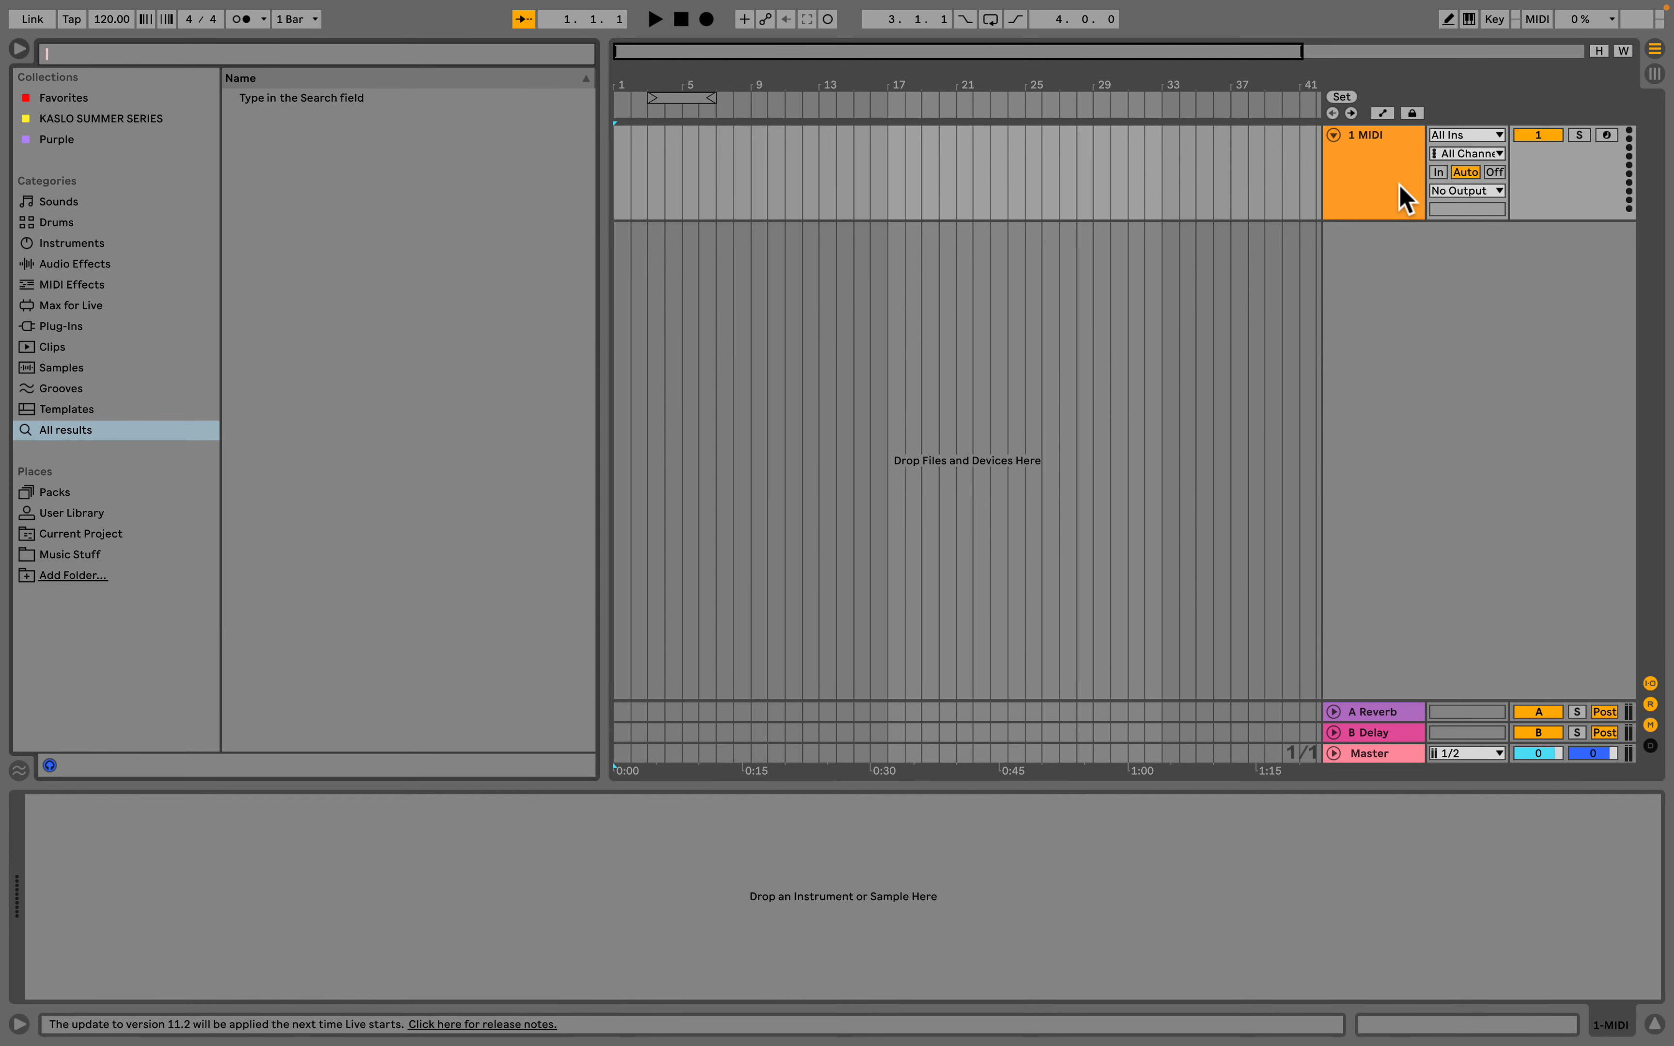
{"action": "type", "text": "kick"}
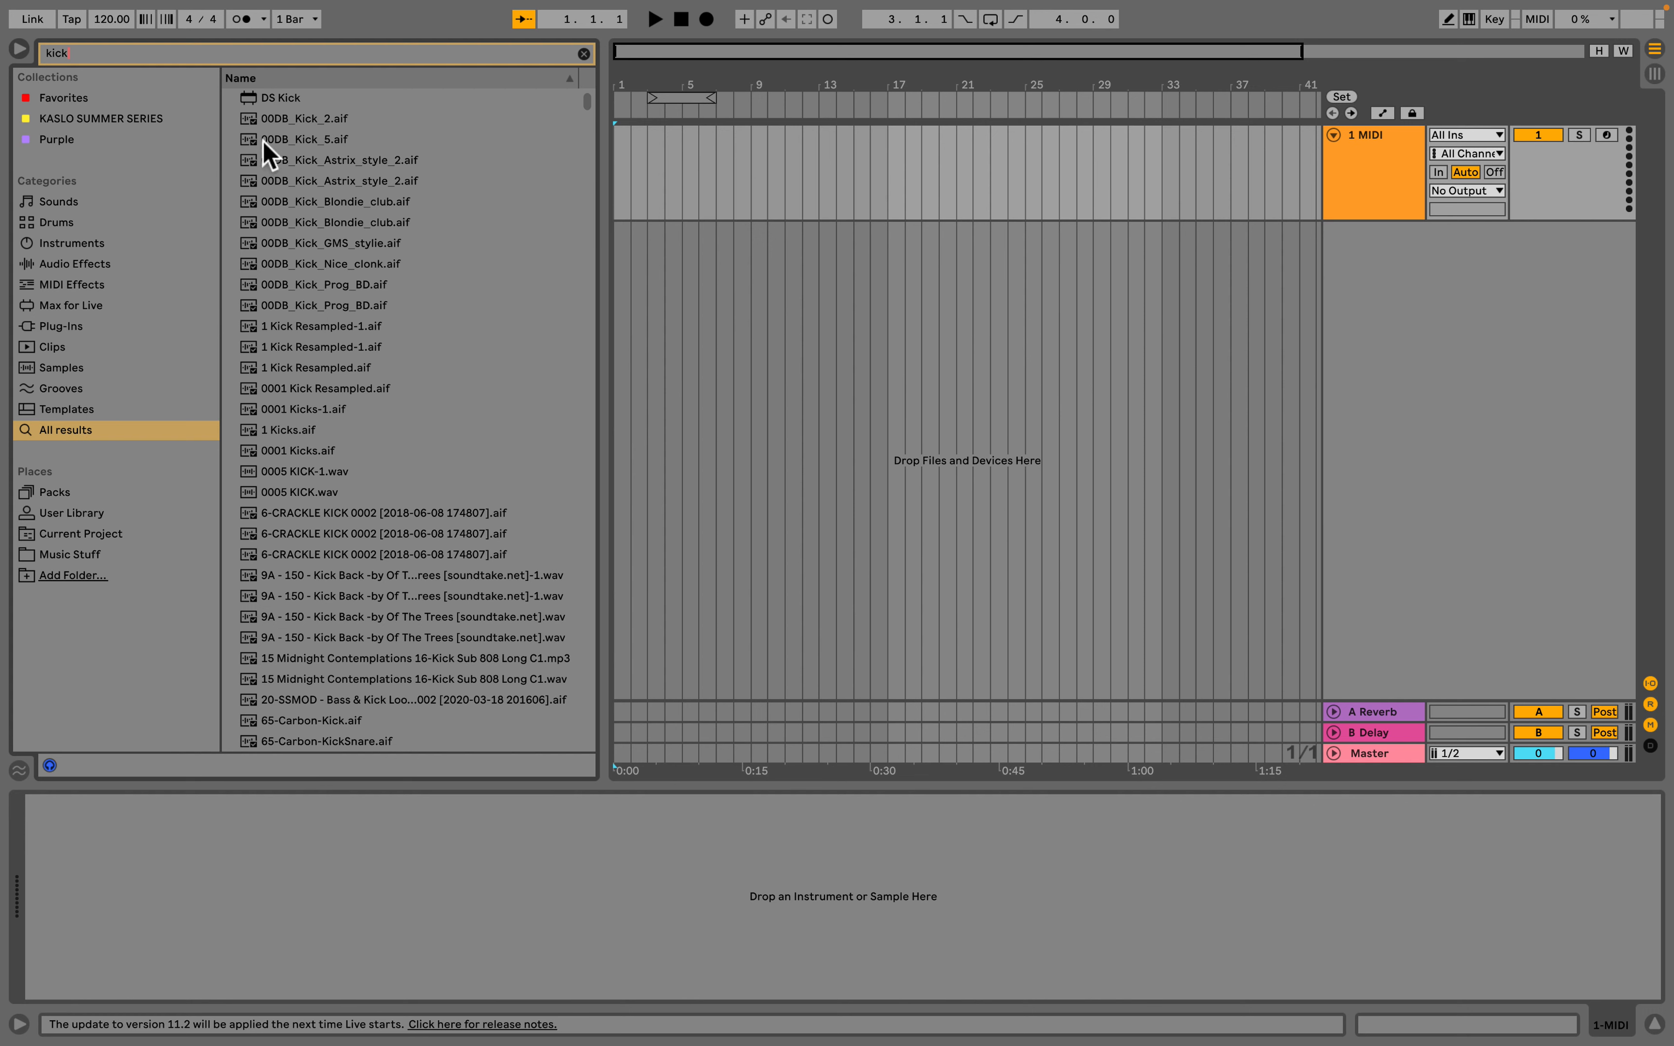
{"action": "left_click", "coordinate": [305, 155]}
{"action": "left_click", "coordinate": [253, 146]}
{"action": "left_click", "coordinate": [291, 161]}
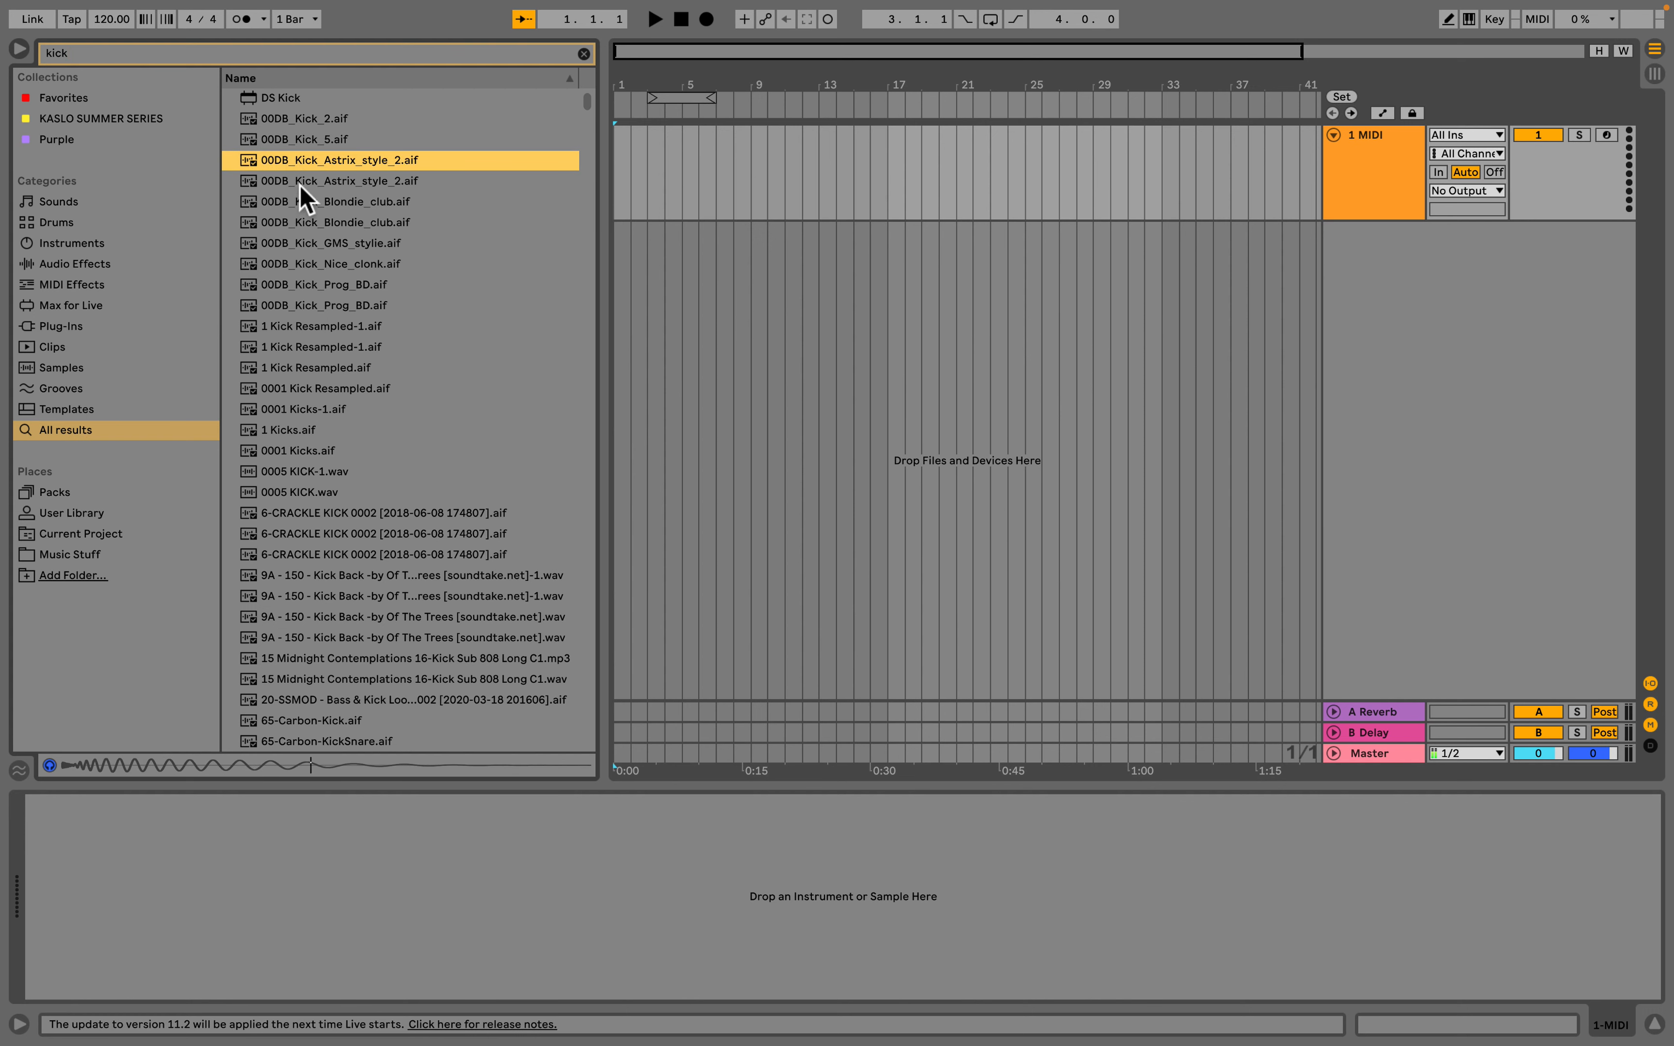
{"action": "left_click", "coordinate": [299, 186]}
{"action": "left_click", "coordinate": [304, 204]}
{"action": "left_click", "coordinate": [311, 223]}
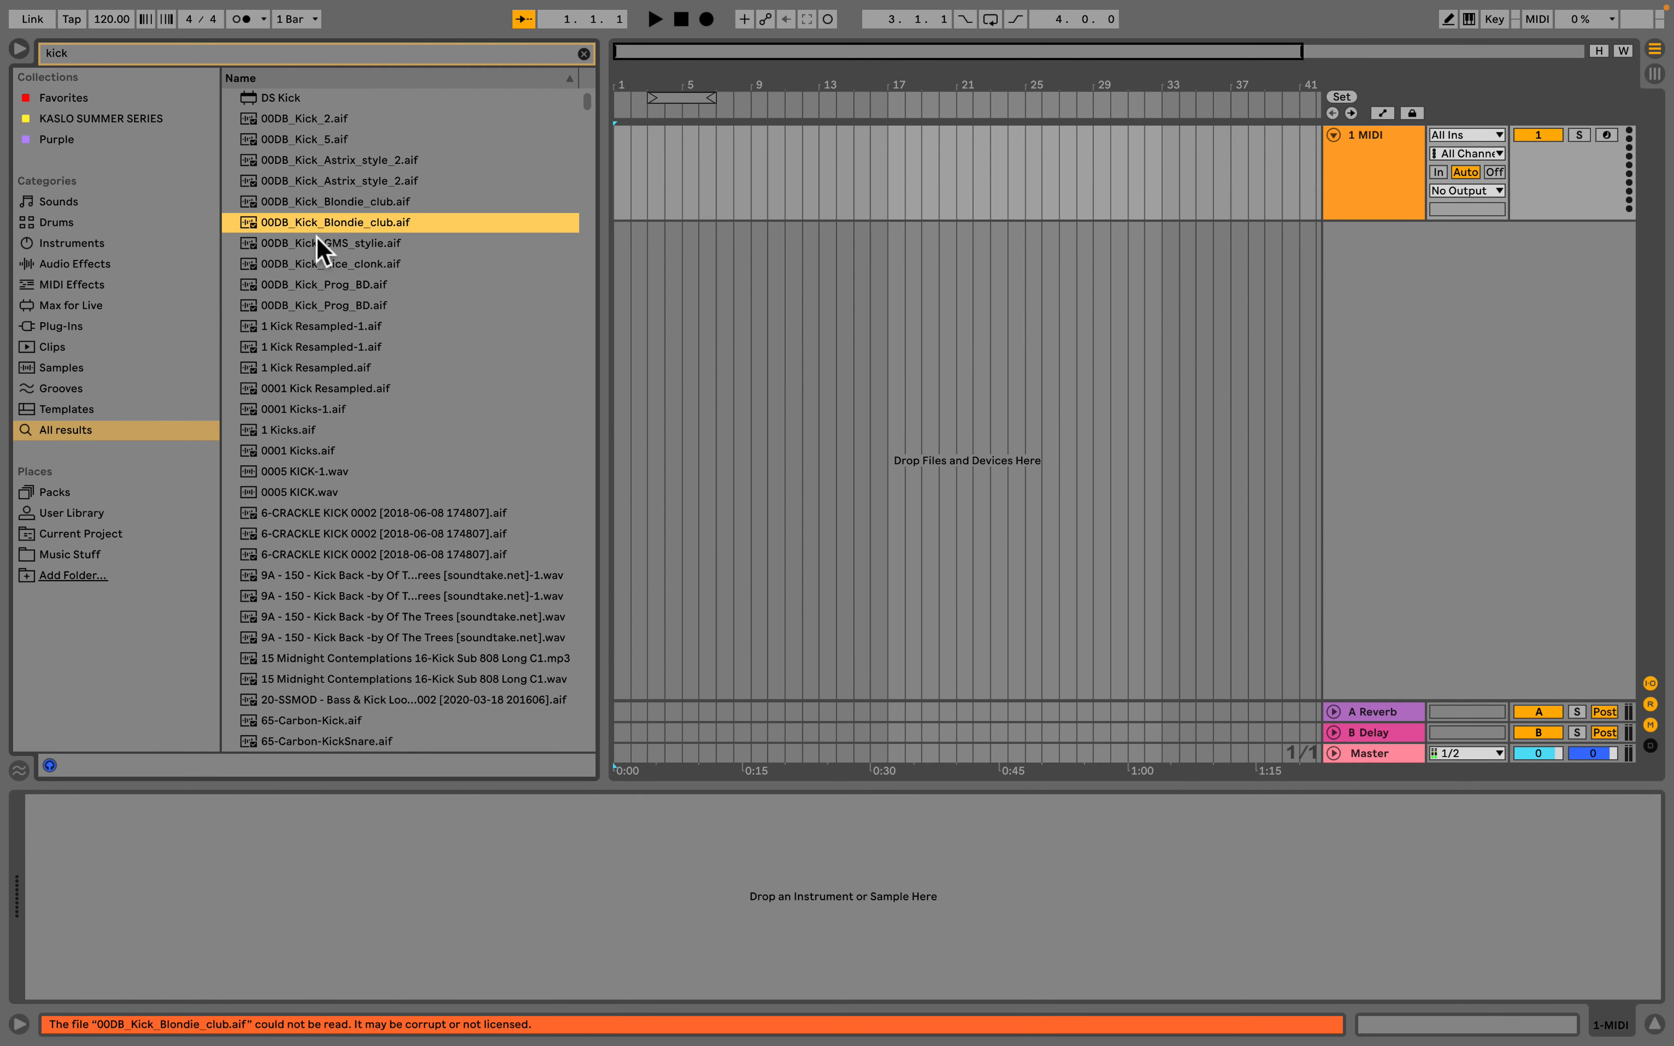
{"action": "left_click", "coordinate": [321, 243]}
{"action": "left_click", "coordinate": [323, 263]}
{"action": "left_click", "coordinate": [329, 284]}
{"action": "left_click", "coordinate": [325, 267]}
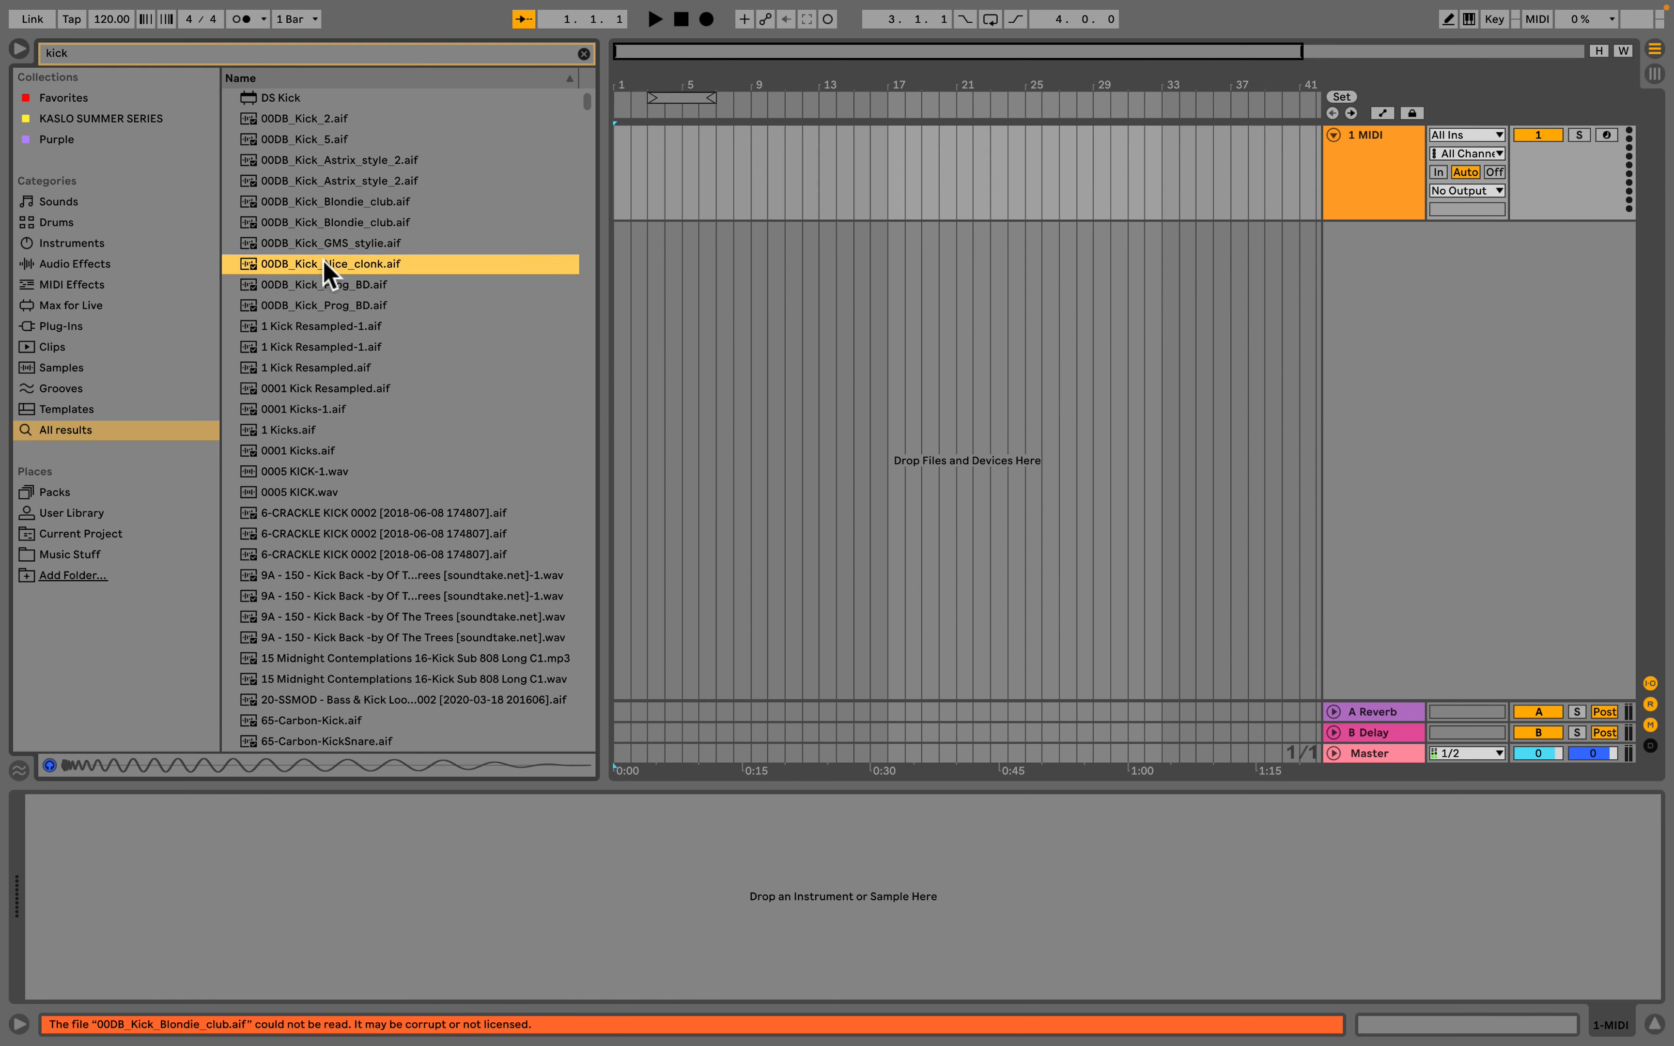
Step: Place 00DB_Kick_Nice_clonk.aif at bar 1 on a new audio track and repeat it on every beat through four bars
{"action": "left_click_drag", "start_coordinate": [325, 270], "coordinate": [615, 239]}
{"action": "left_click_drag", "start_coordinate": [635, 84], "coordinate": [758, 281]}
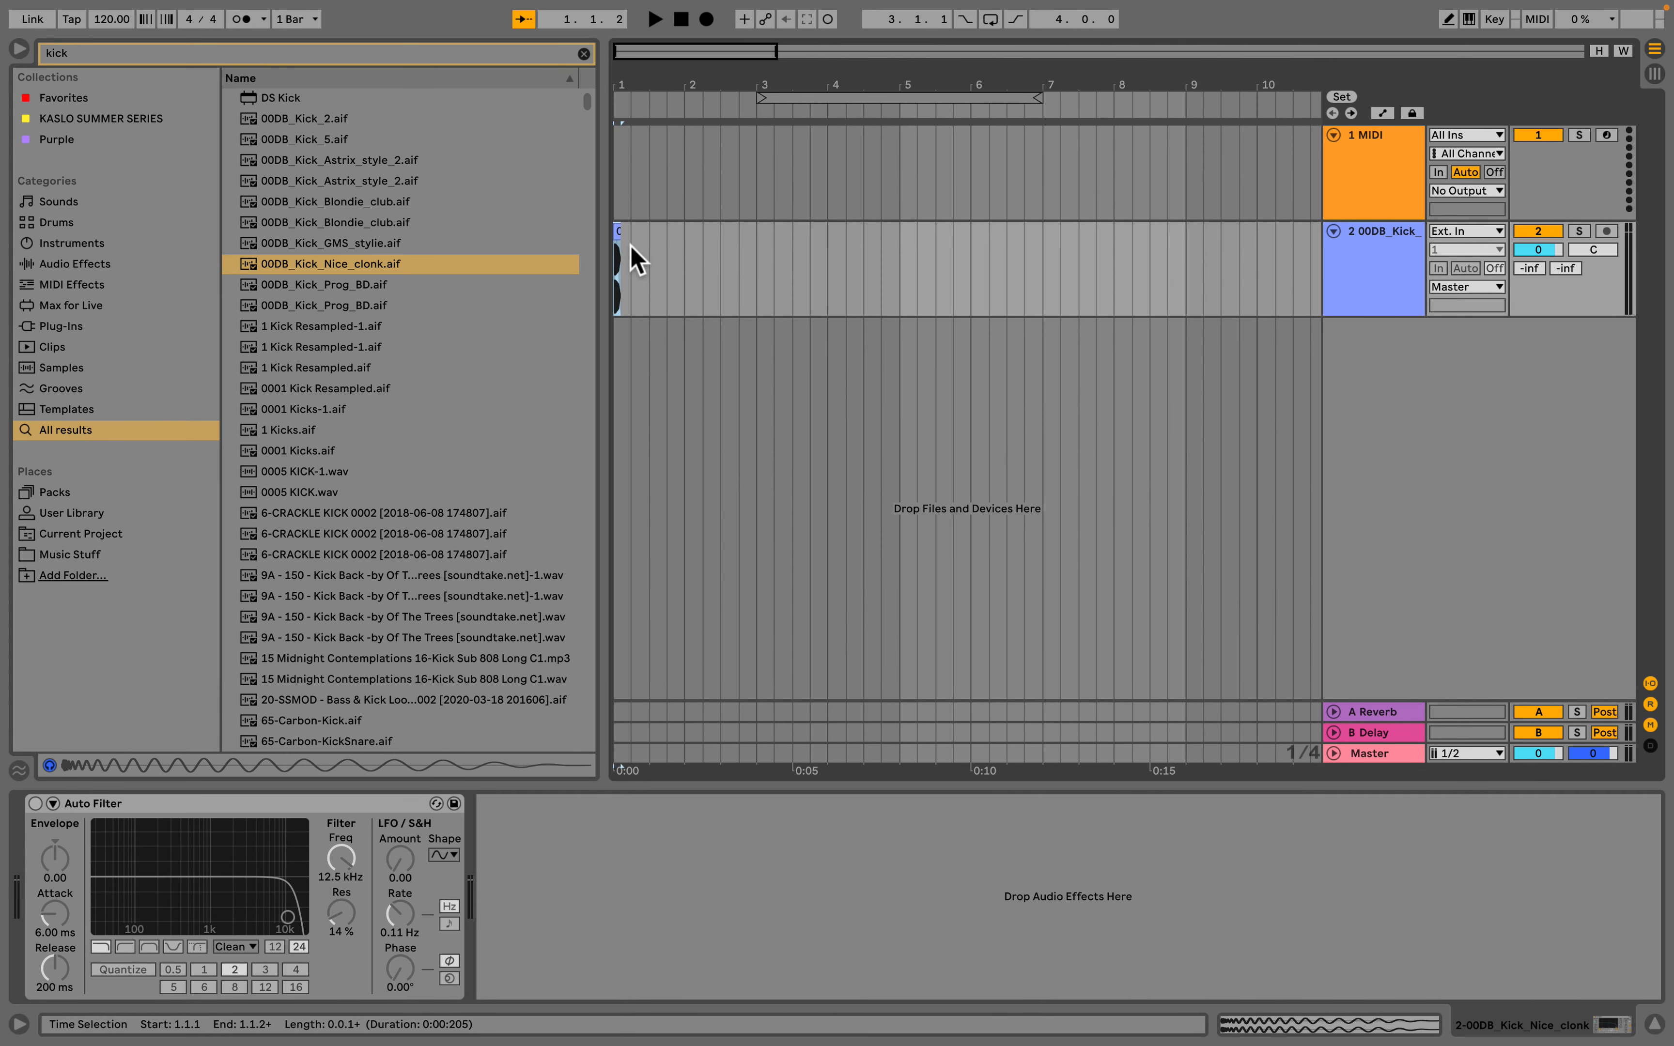
{"action": "key", "text": "ctrl+d"}
{"action": "key", "text": "ctrl+d"}
{"action": "key", "text": "ctrl+d"}
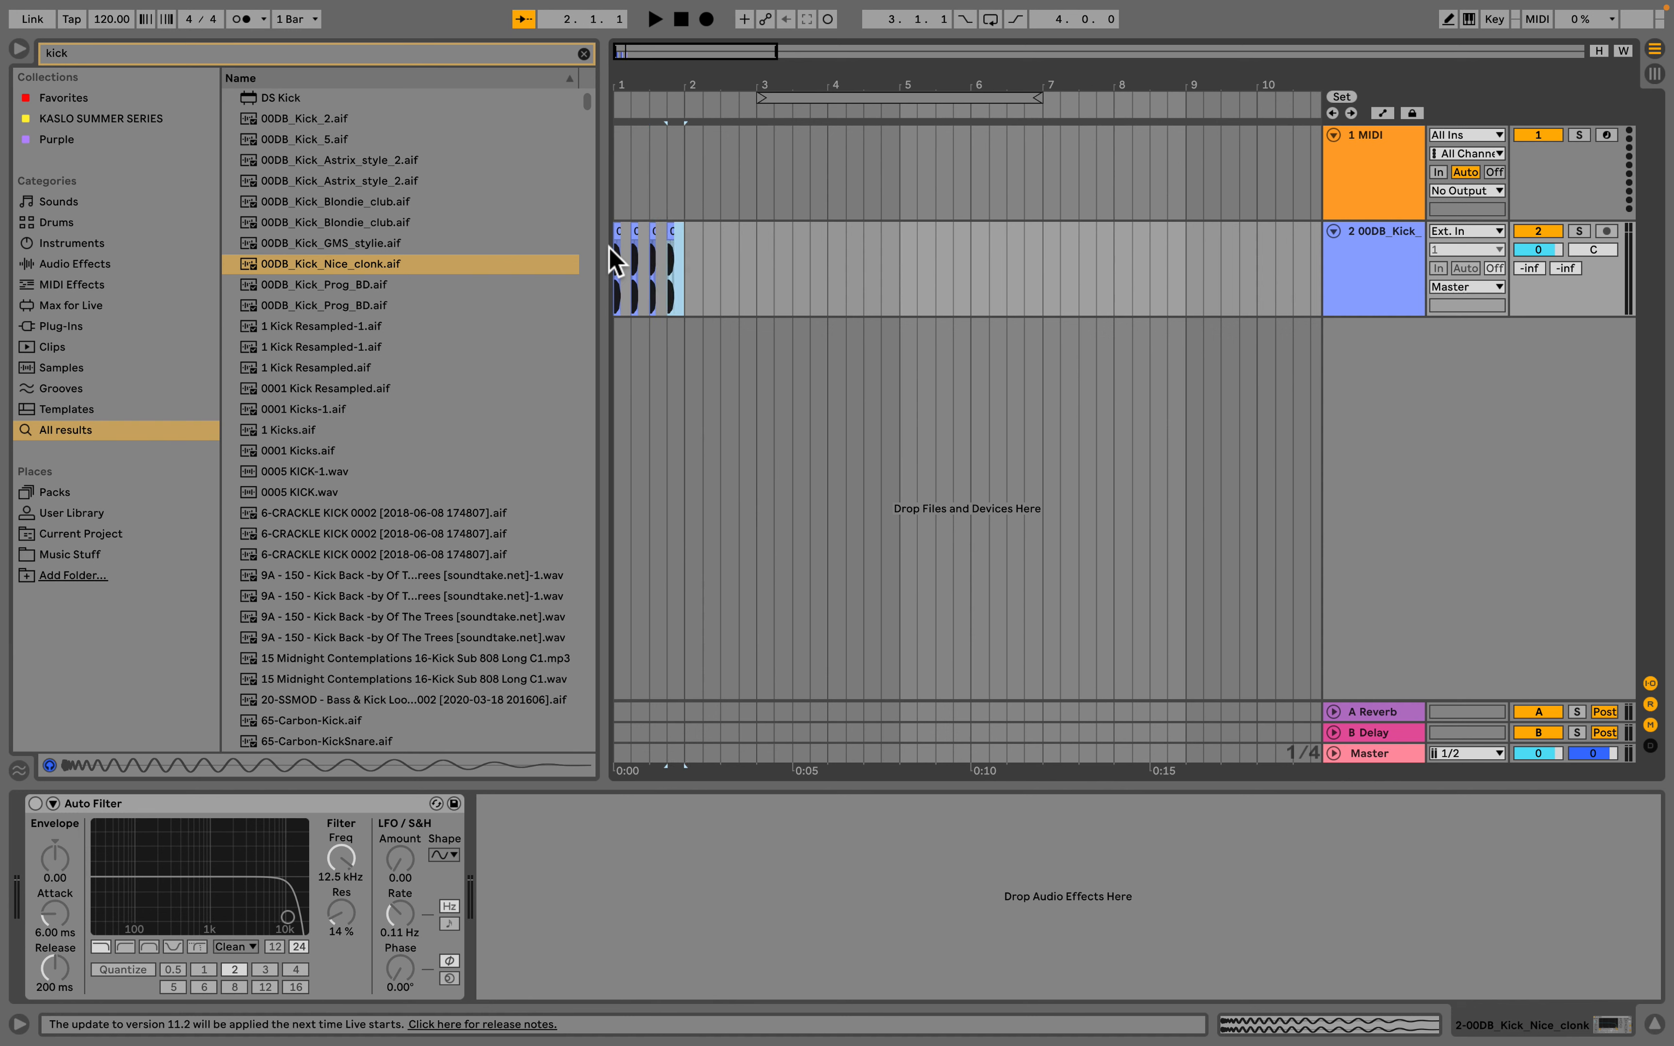
{"action": "key", "text": "ctrl+d"}
{"action": "key", "text": "ctrl+d"}
{"action": "key", "text": "ctrl+d"}
{"action": "key", "text": "ctrl+d"}
{"action": "key", "text": "ctrl+a"}
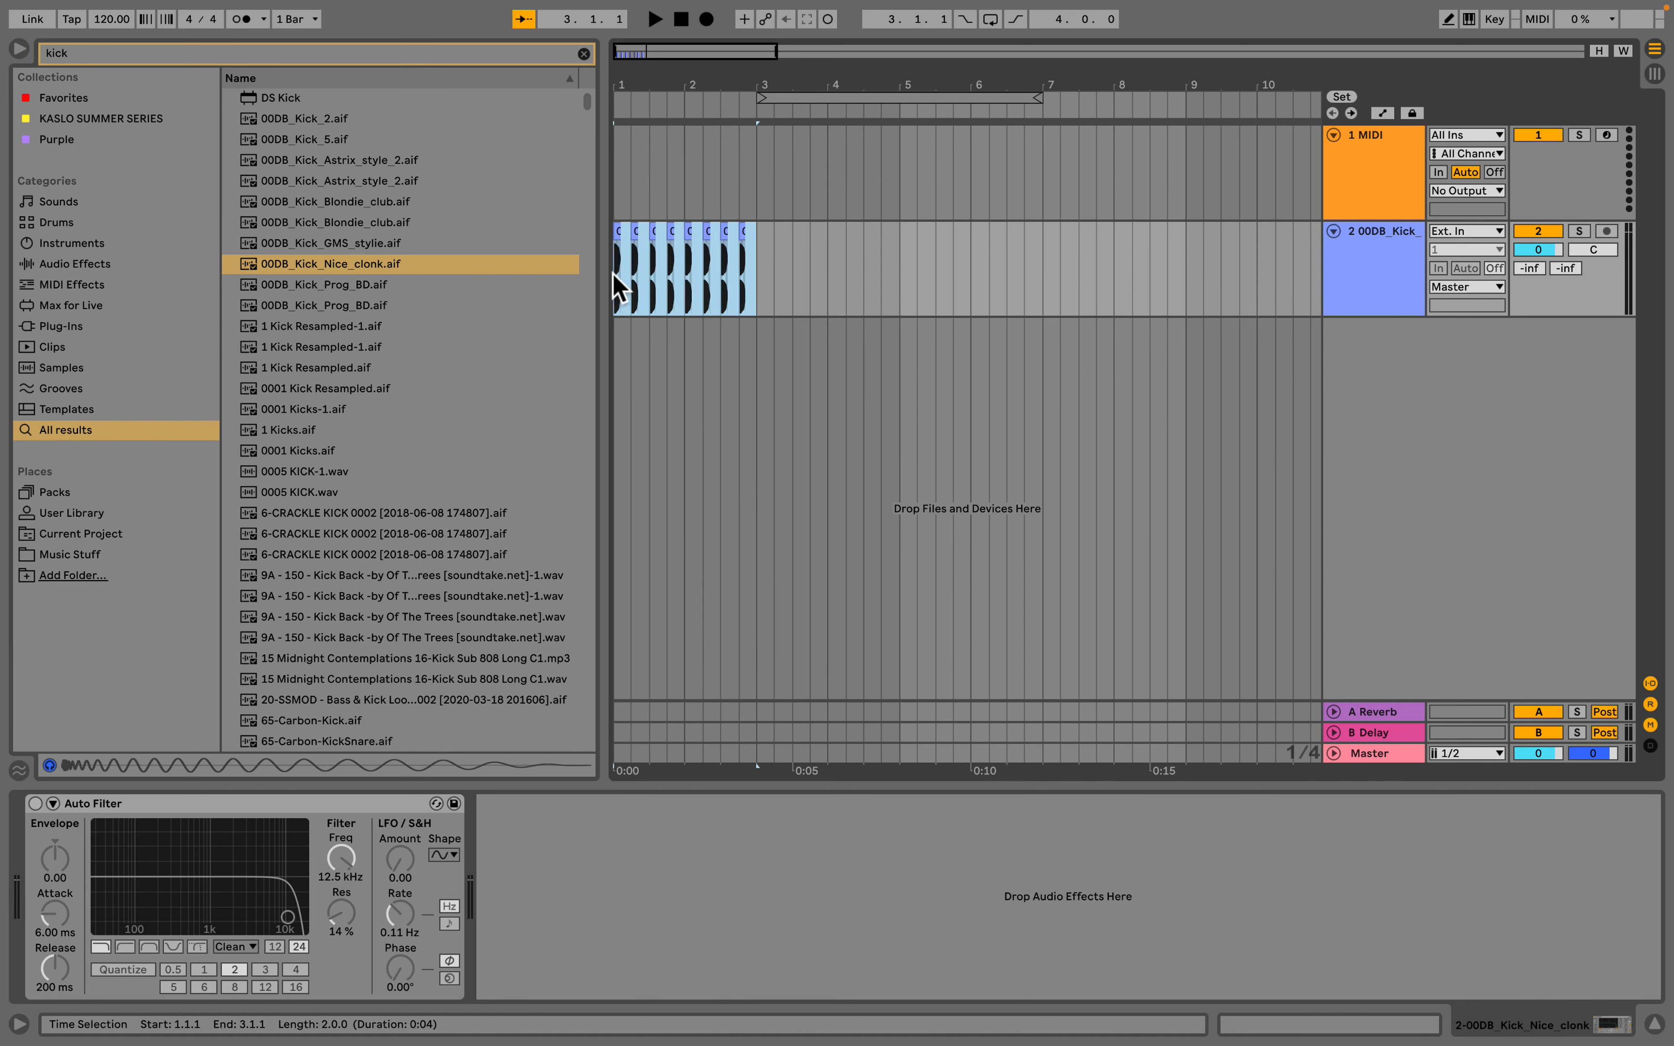
{"action": "key", "text": "ctrl+d"}
Step: Set the arrangement loop to the four bars of kicks and play the pattern back
{"action": "key", "text": "ctrl+a"}
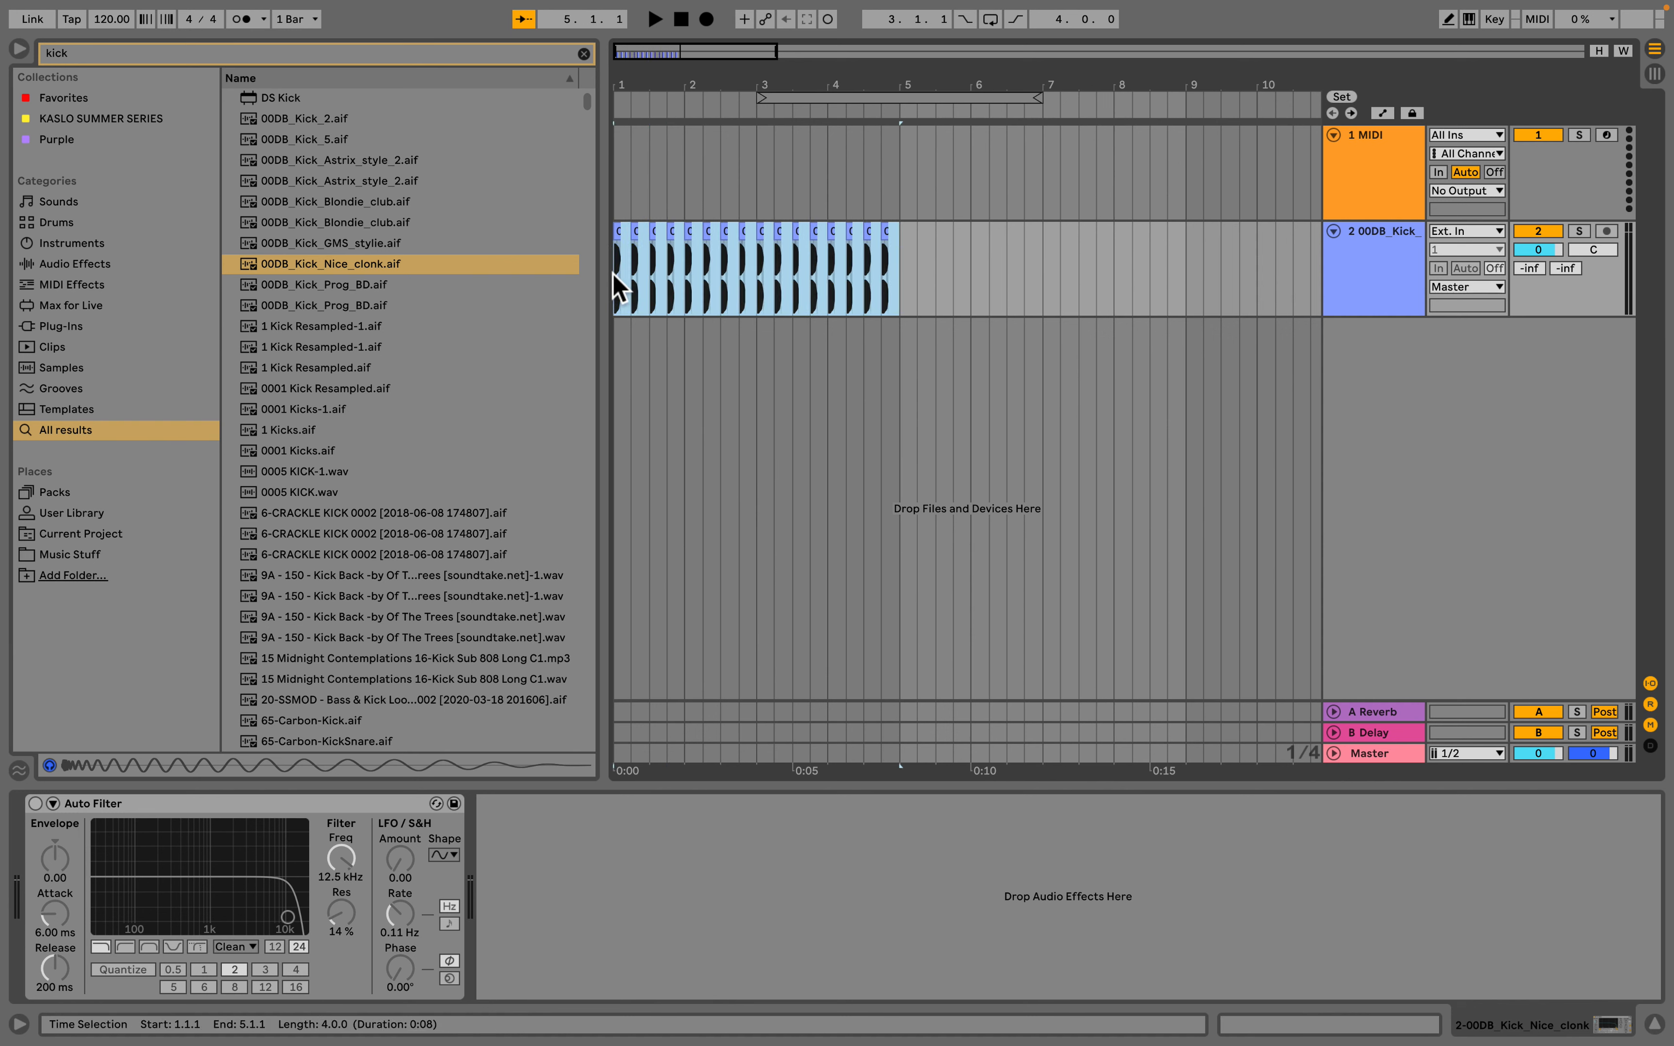
{"action": "key", "text": "ctrl+l"}
{"action": "key", "text": "space"}
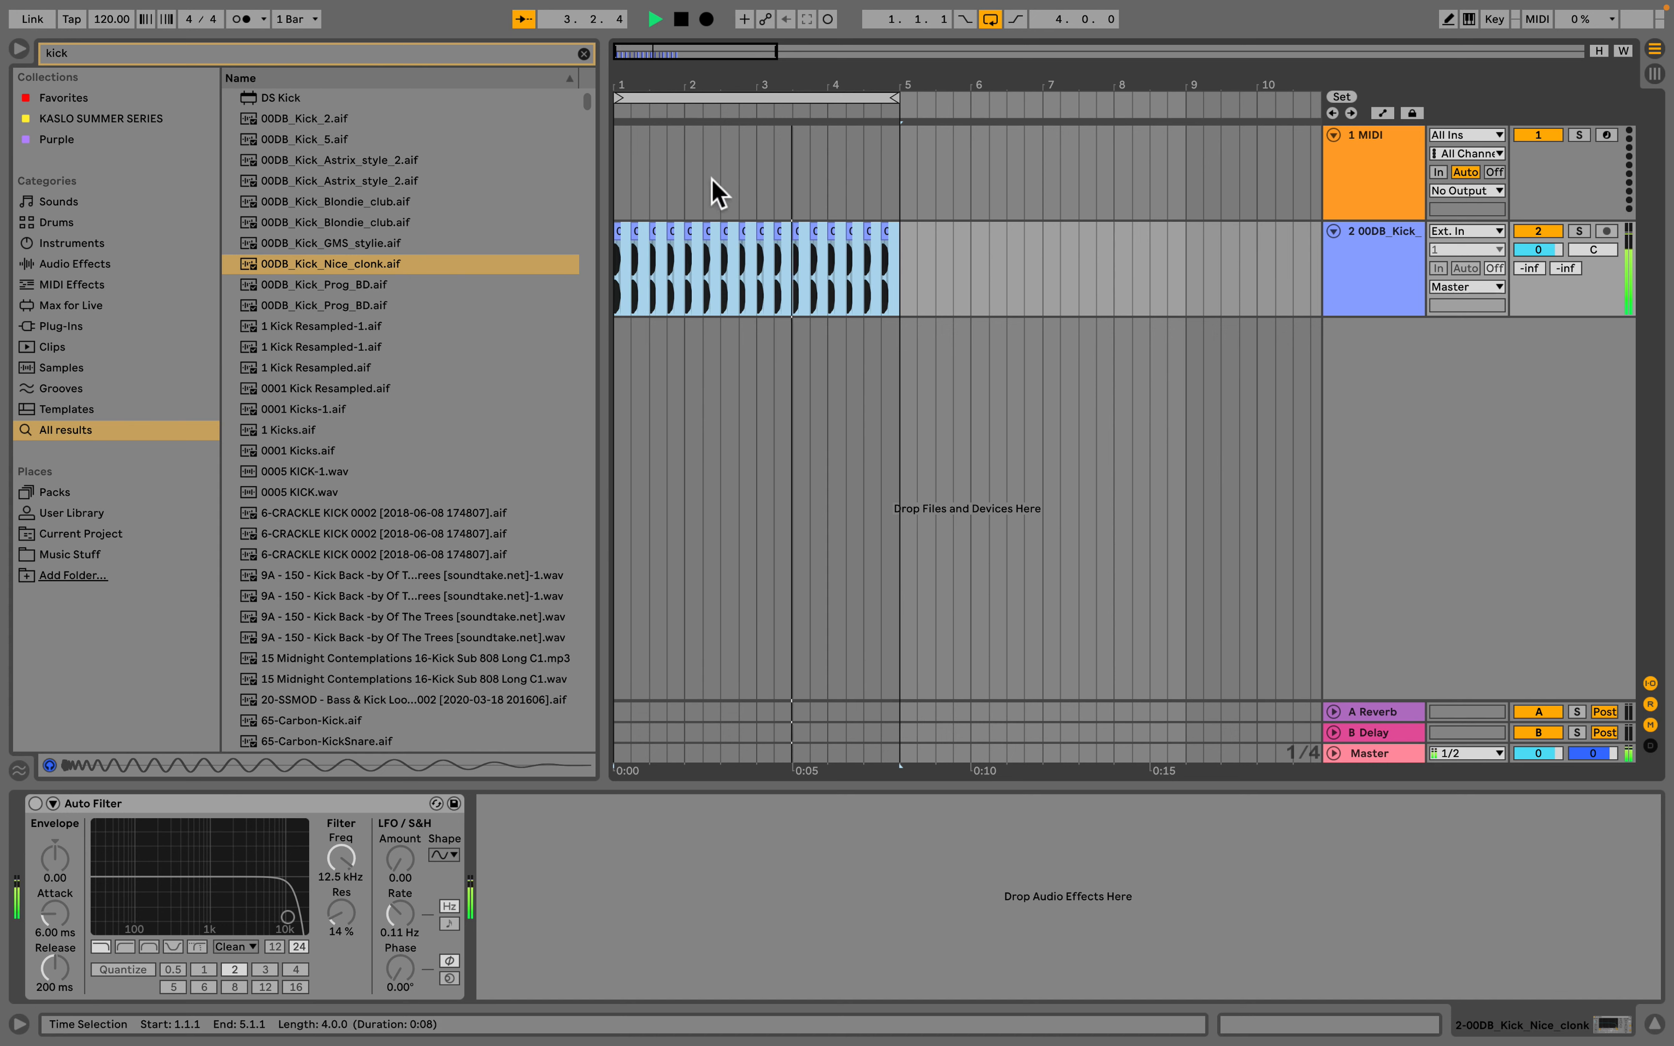
{"action": "key", "text": "space"}
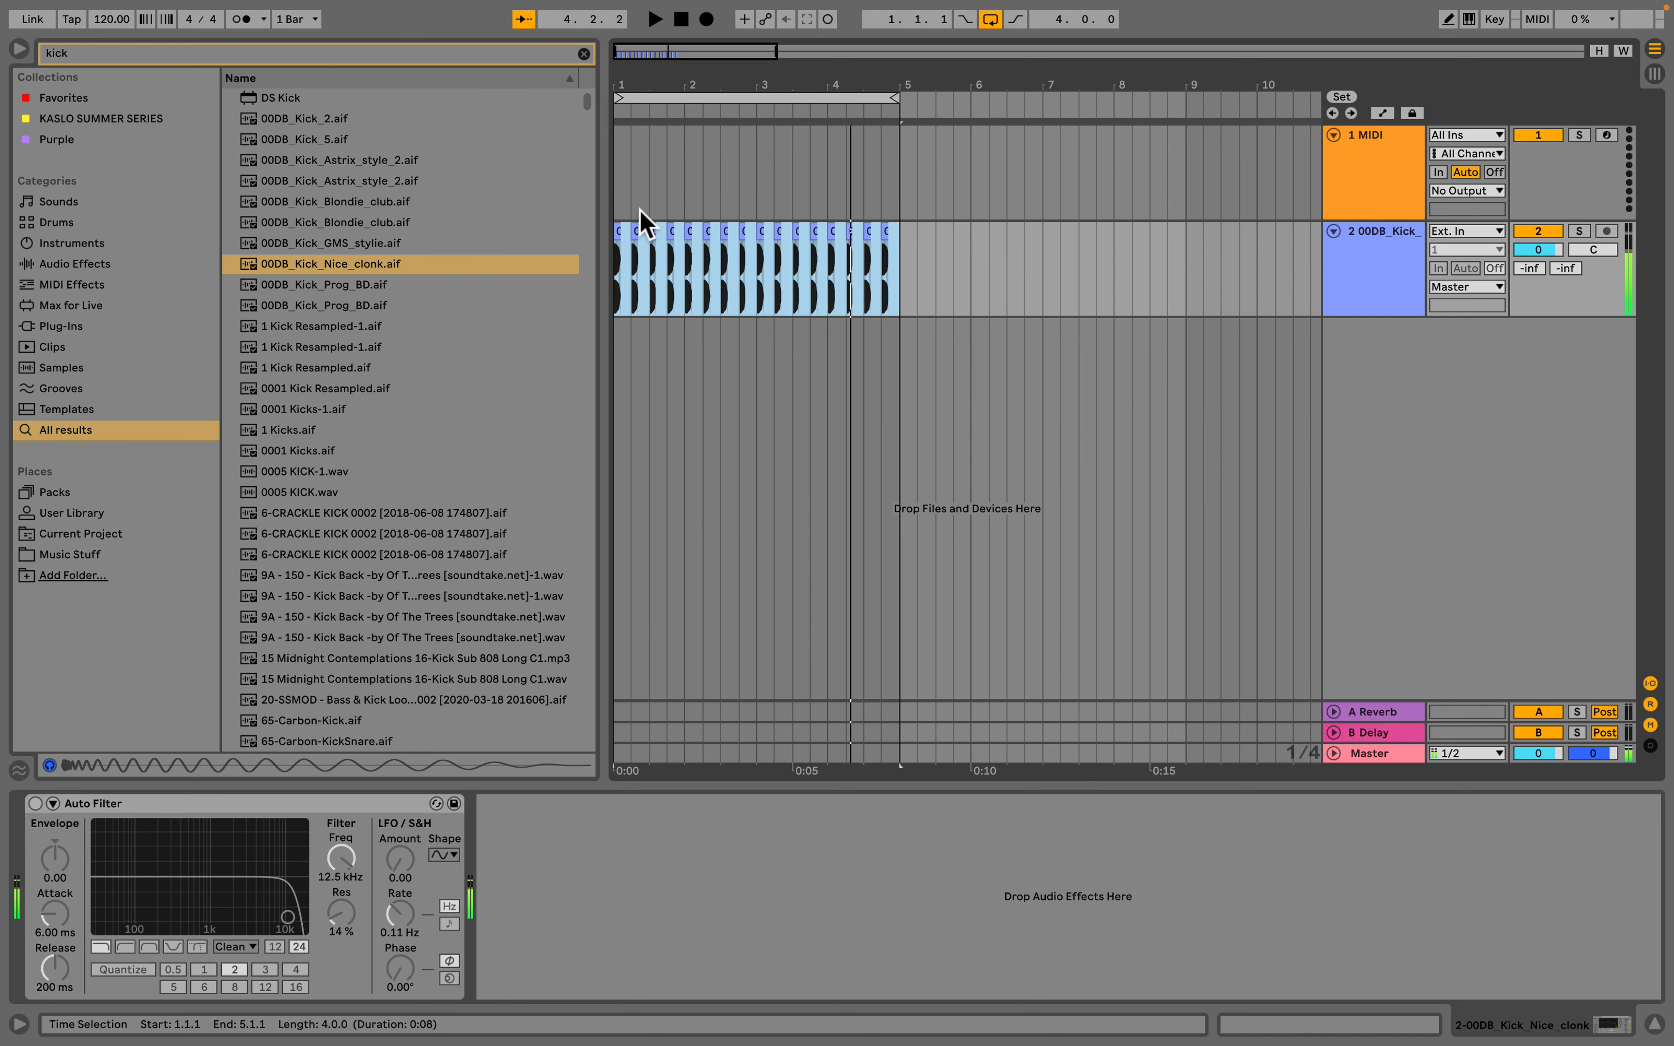
{"action": "left_click", "coordinate": [649, 206]}
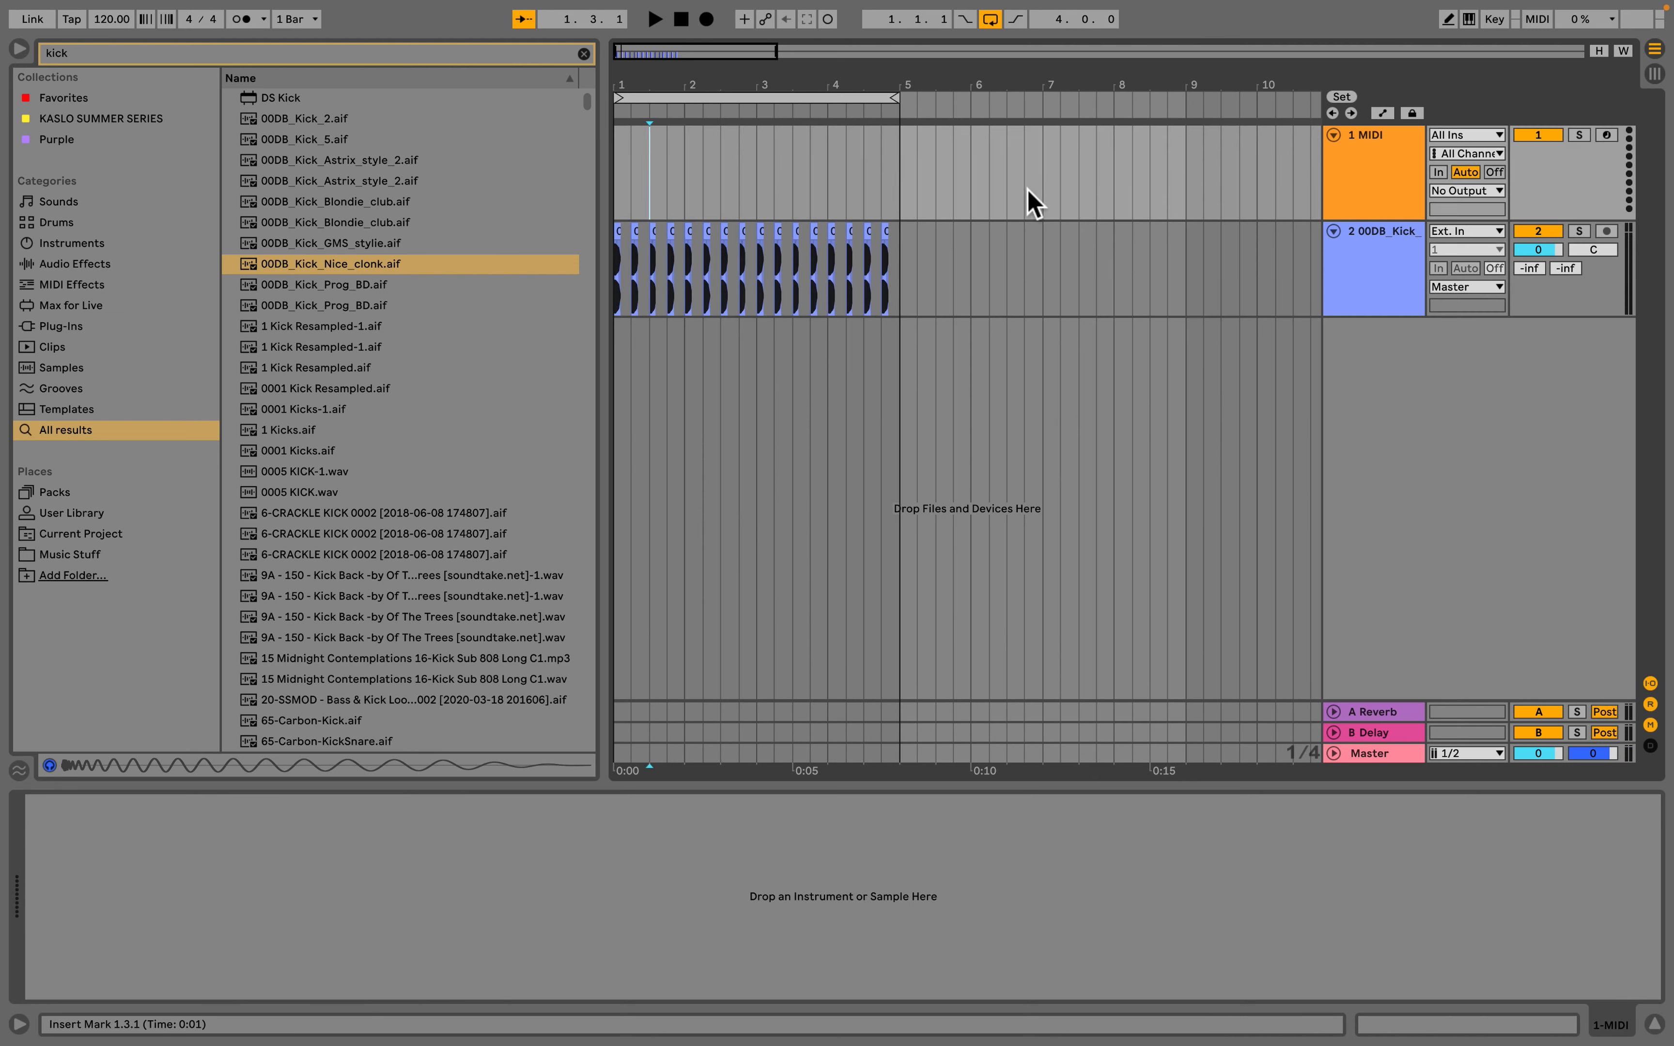
Step: Color both the MIDI and kick tracks white and assign the kick track's color to its clips
{"action": "left_click", "coordinate": [1394, 276]}
{"action": "left_click", "coordinate": [1401, 164], "text": "shift"}
{"action": "right_click", "coordinate": [1401, 166]}
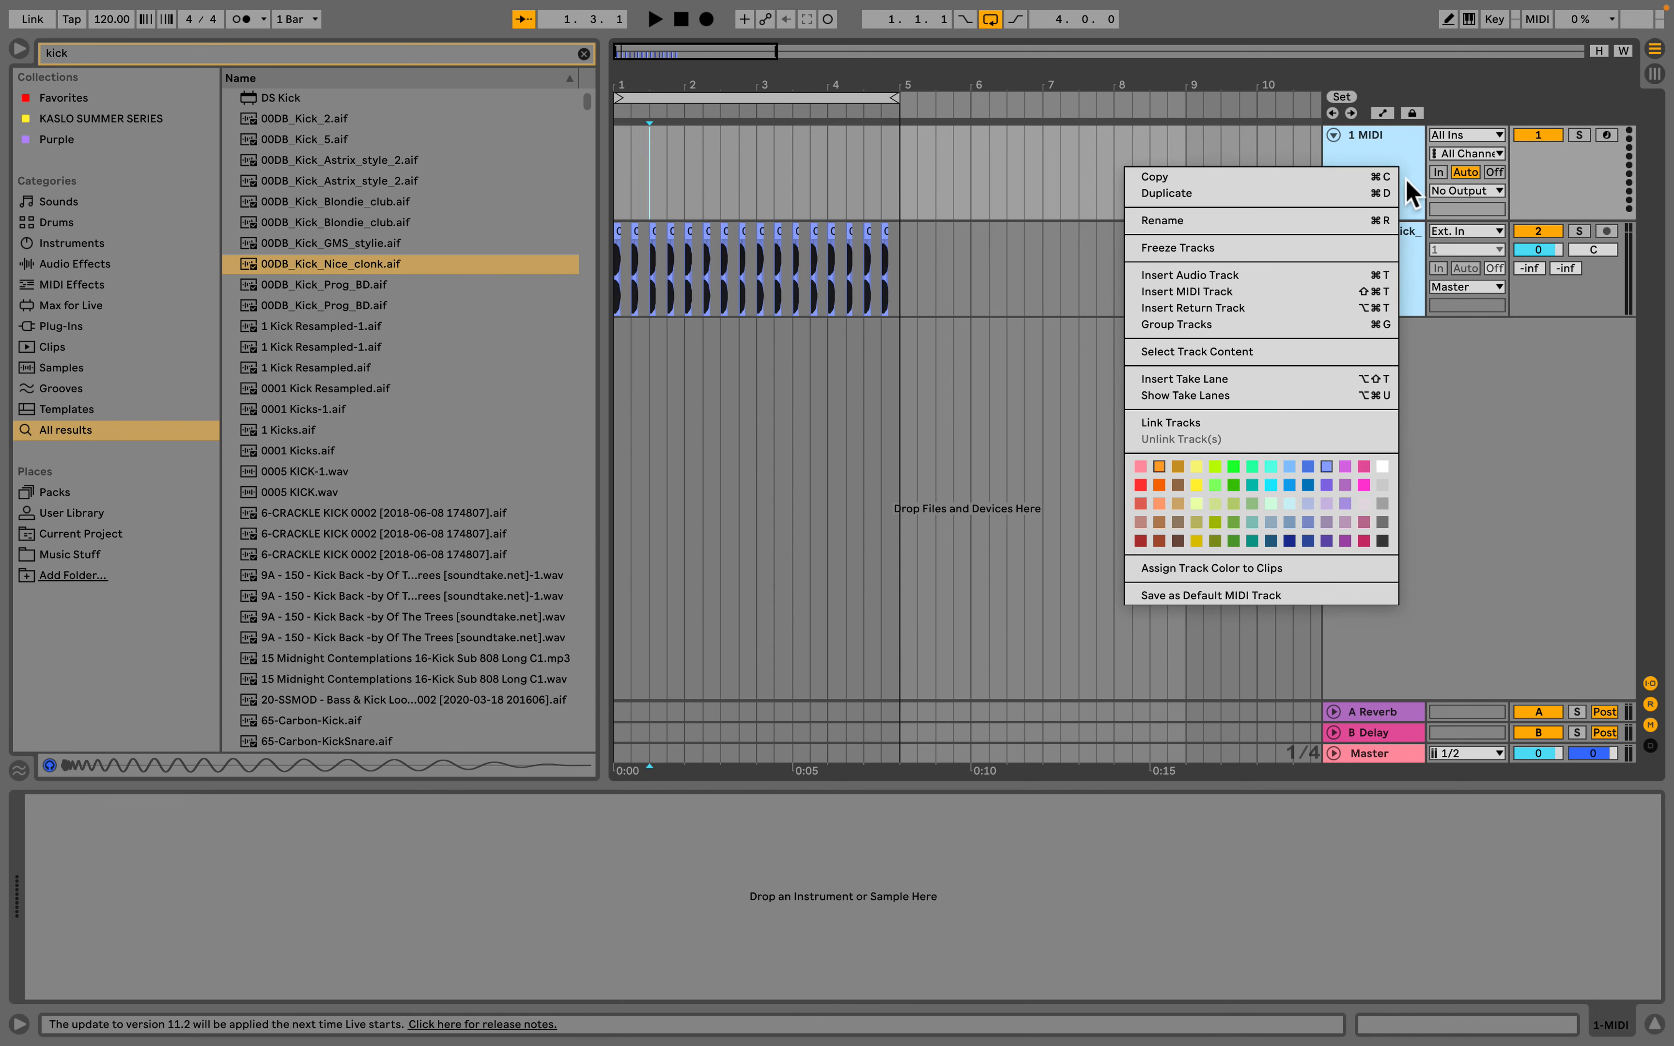
{"action": "left_click", "coordinate": [1391, 456]}
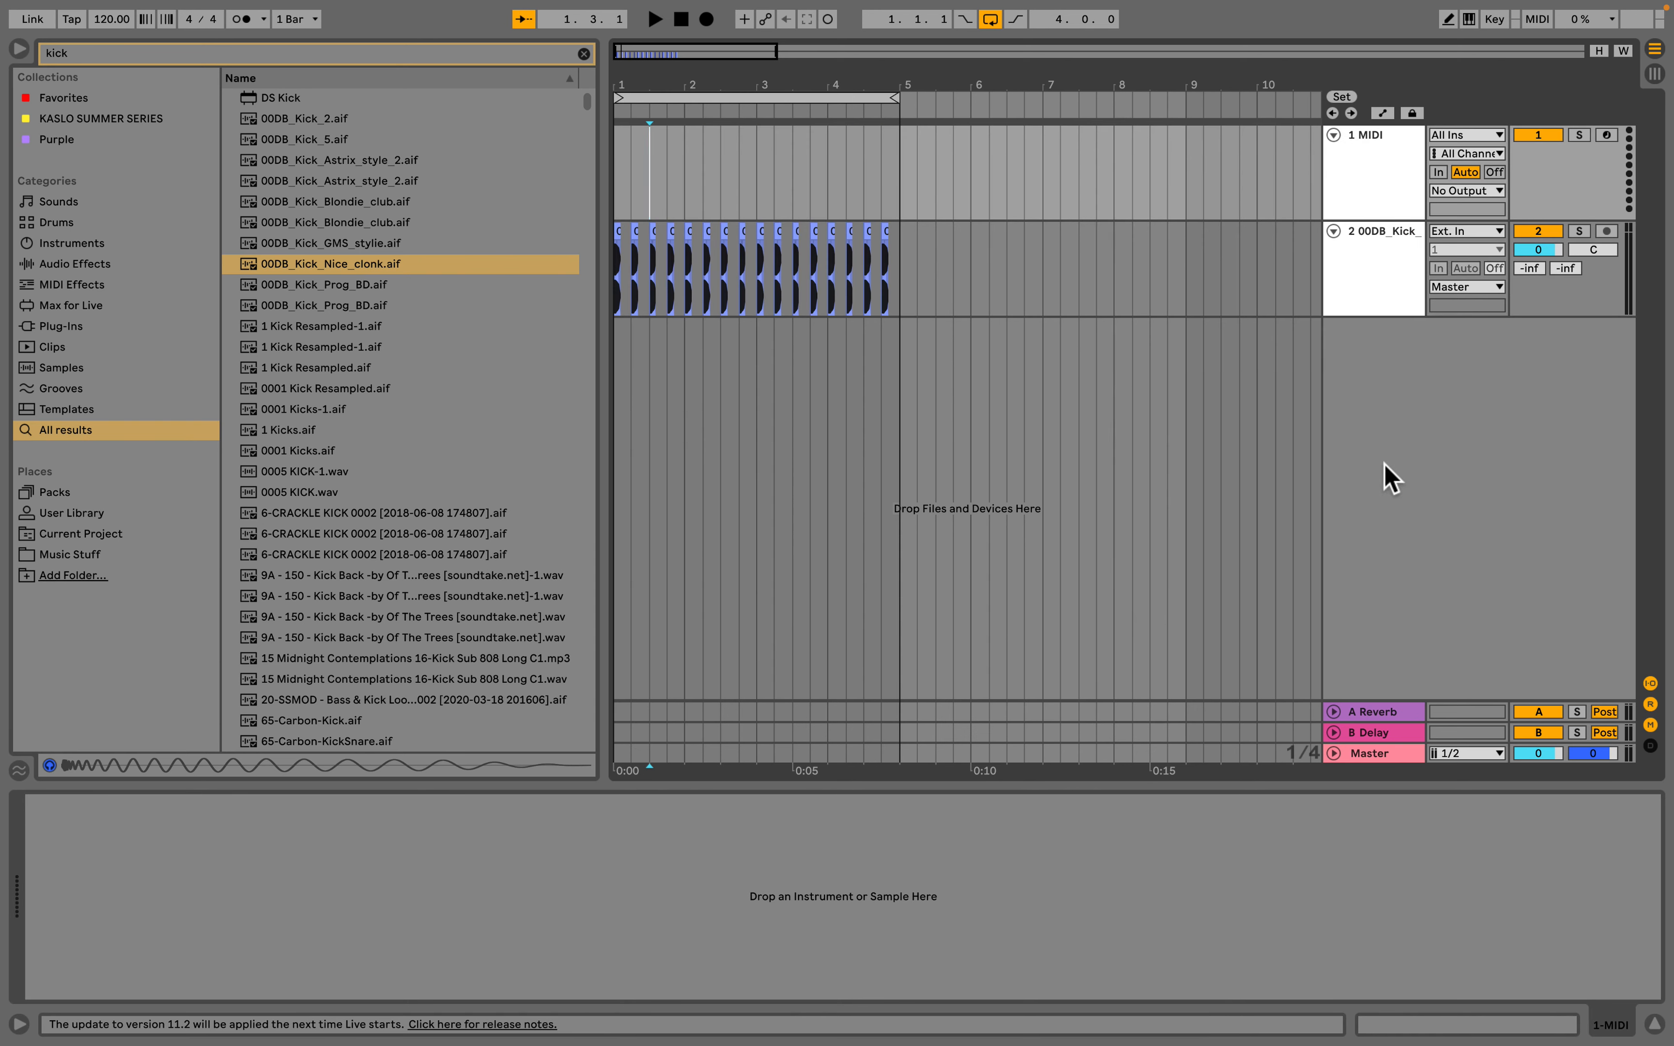
{"action": "right_click", "coordinate": [1387, 297]}
{"action": "left_click", "coordinate": [1455, 694]}
Step: Rename the kick audio track to KICK
{"action": "left_click", "coordinate": [1376, 242]}
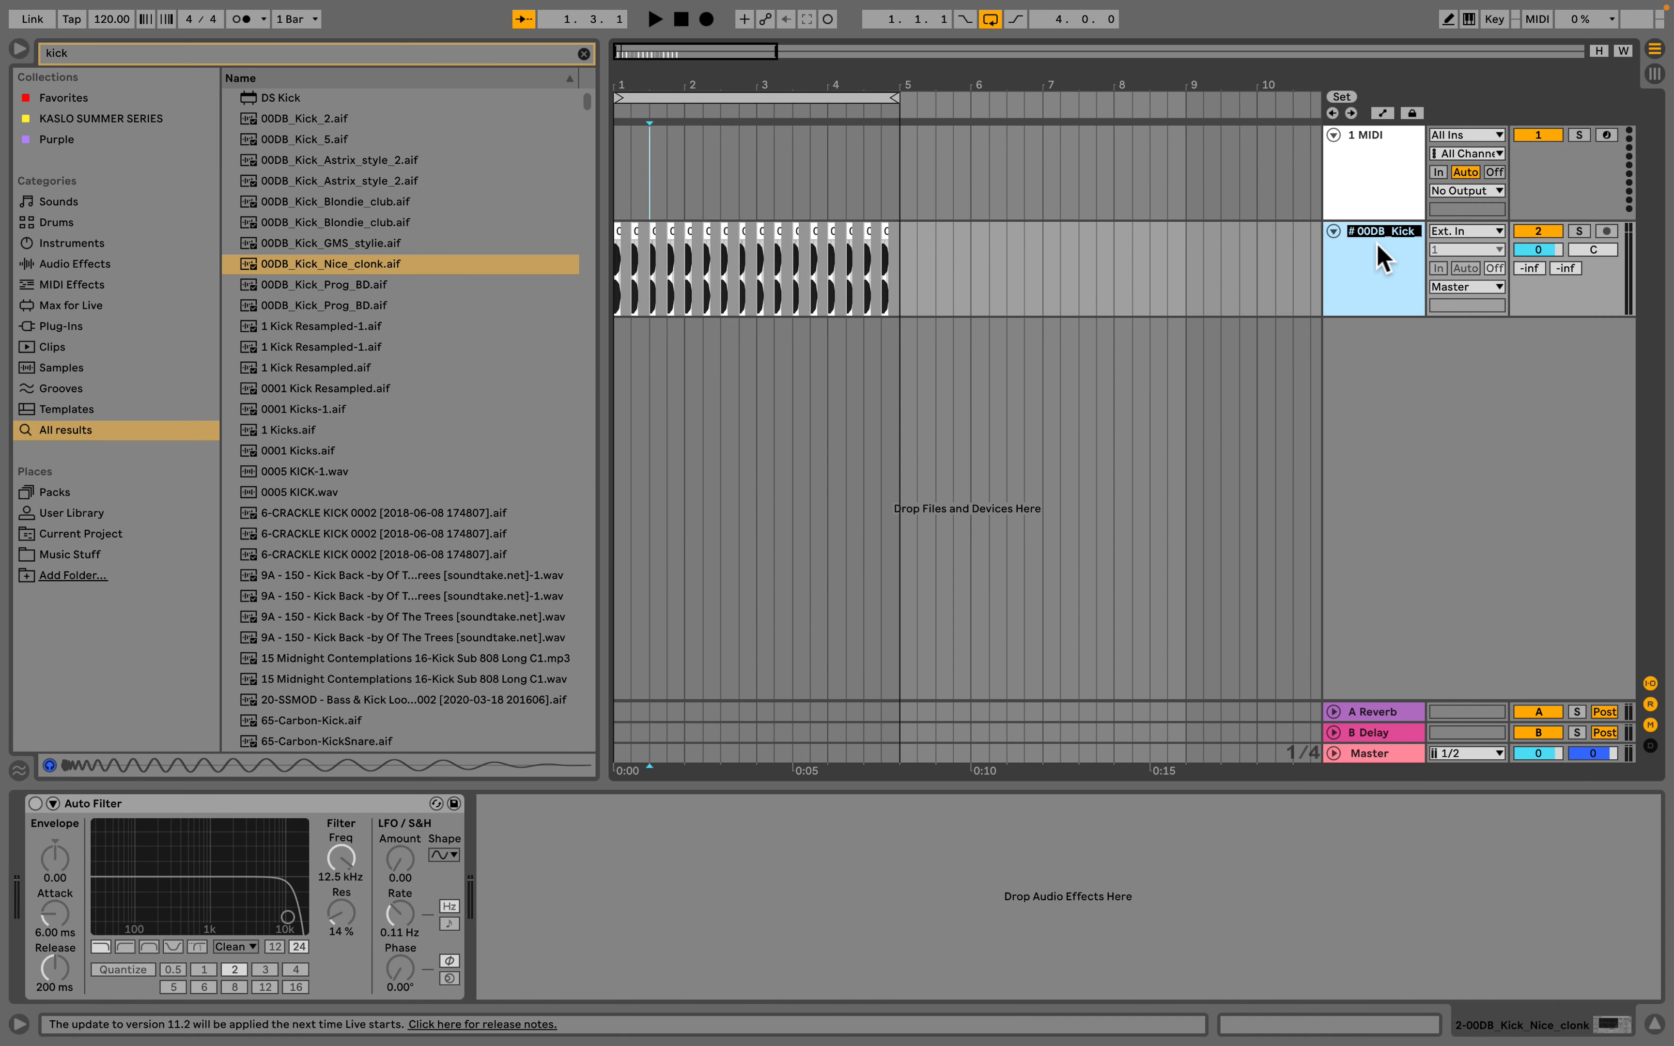
{"action": "type", "text": "KICK"}
{"action": "key", "text": "Return"}
Step: Search the browser for simp and load Simpler onto the empty MIDI track
{"action": "left_click", "coordinate": [1391, 175]}
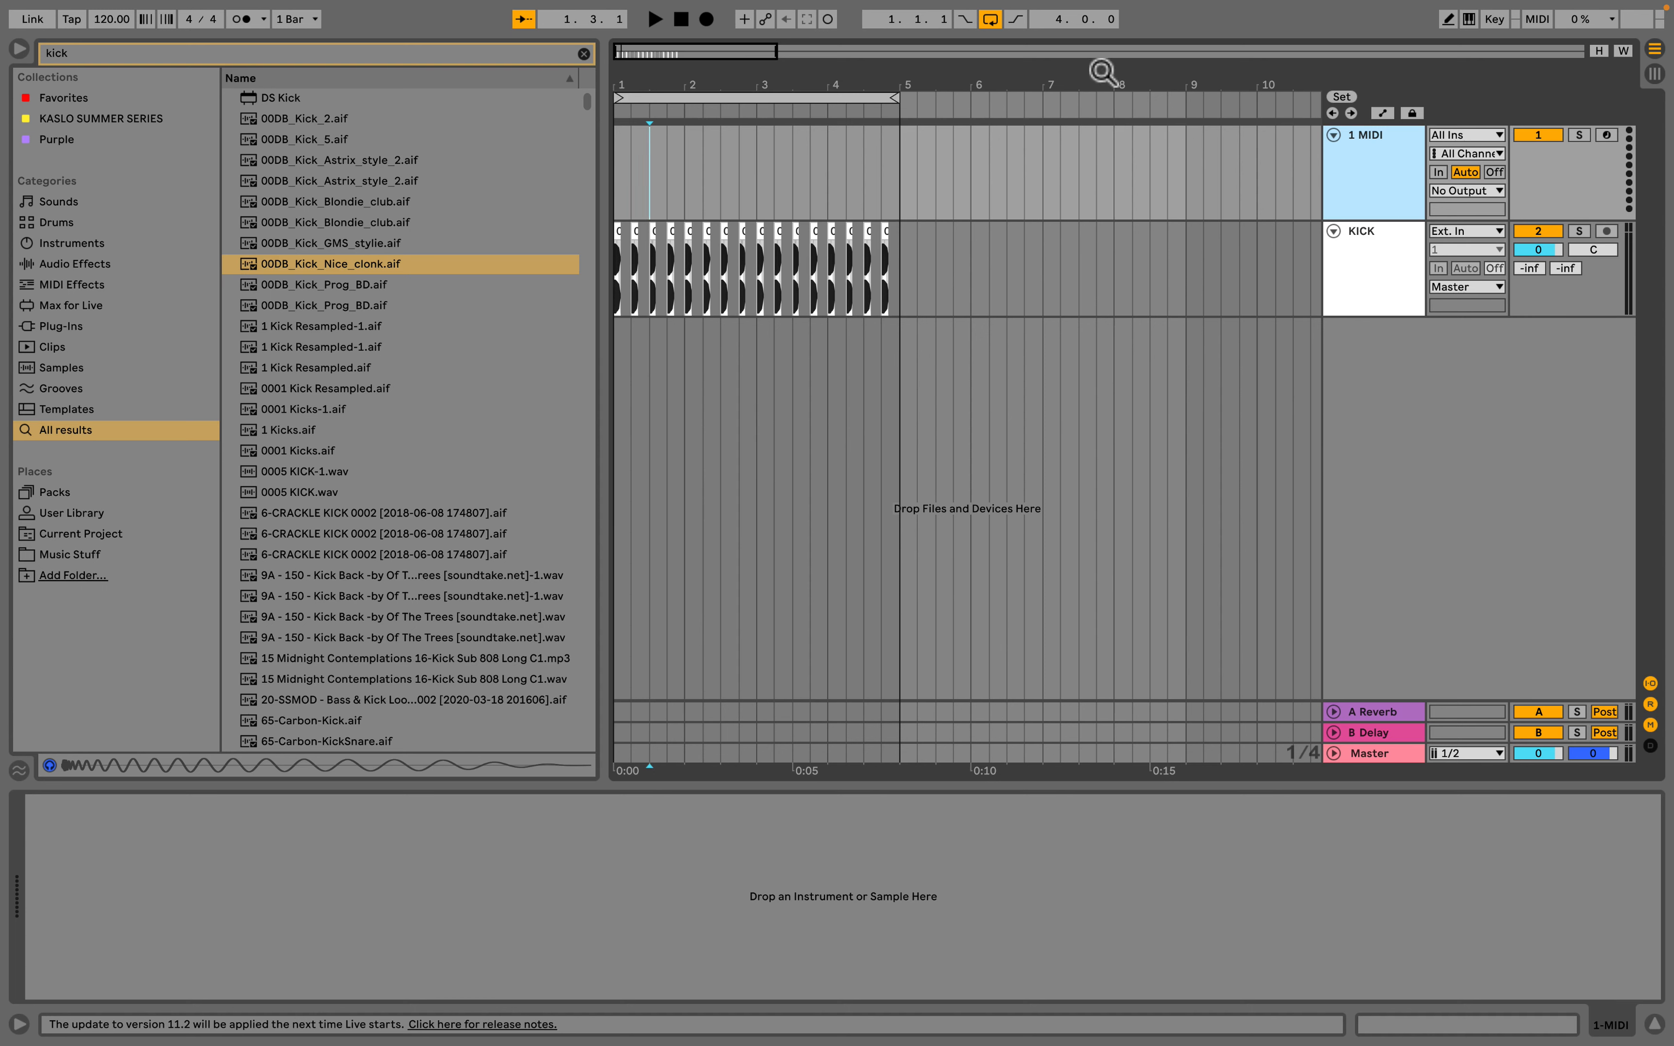
{"action": "left_click", "coordinate": [584, 53]}
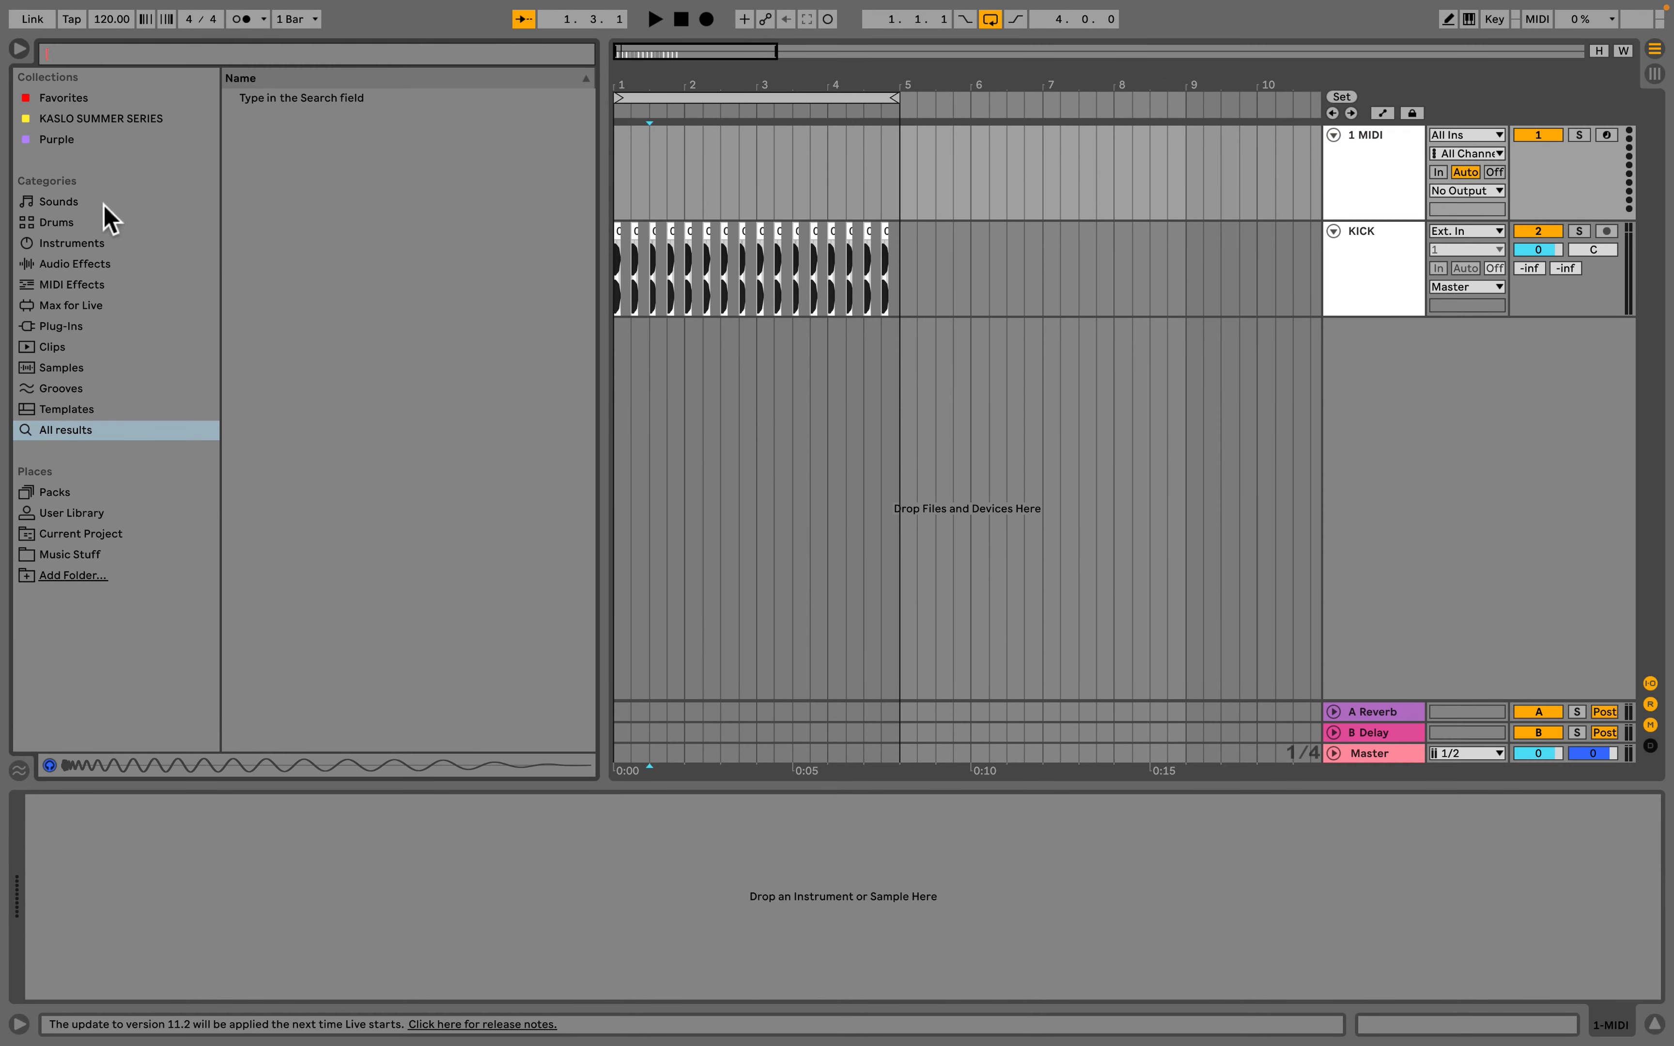
{"action": "left_click", "coordinate": [69, 284]}
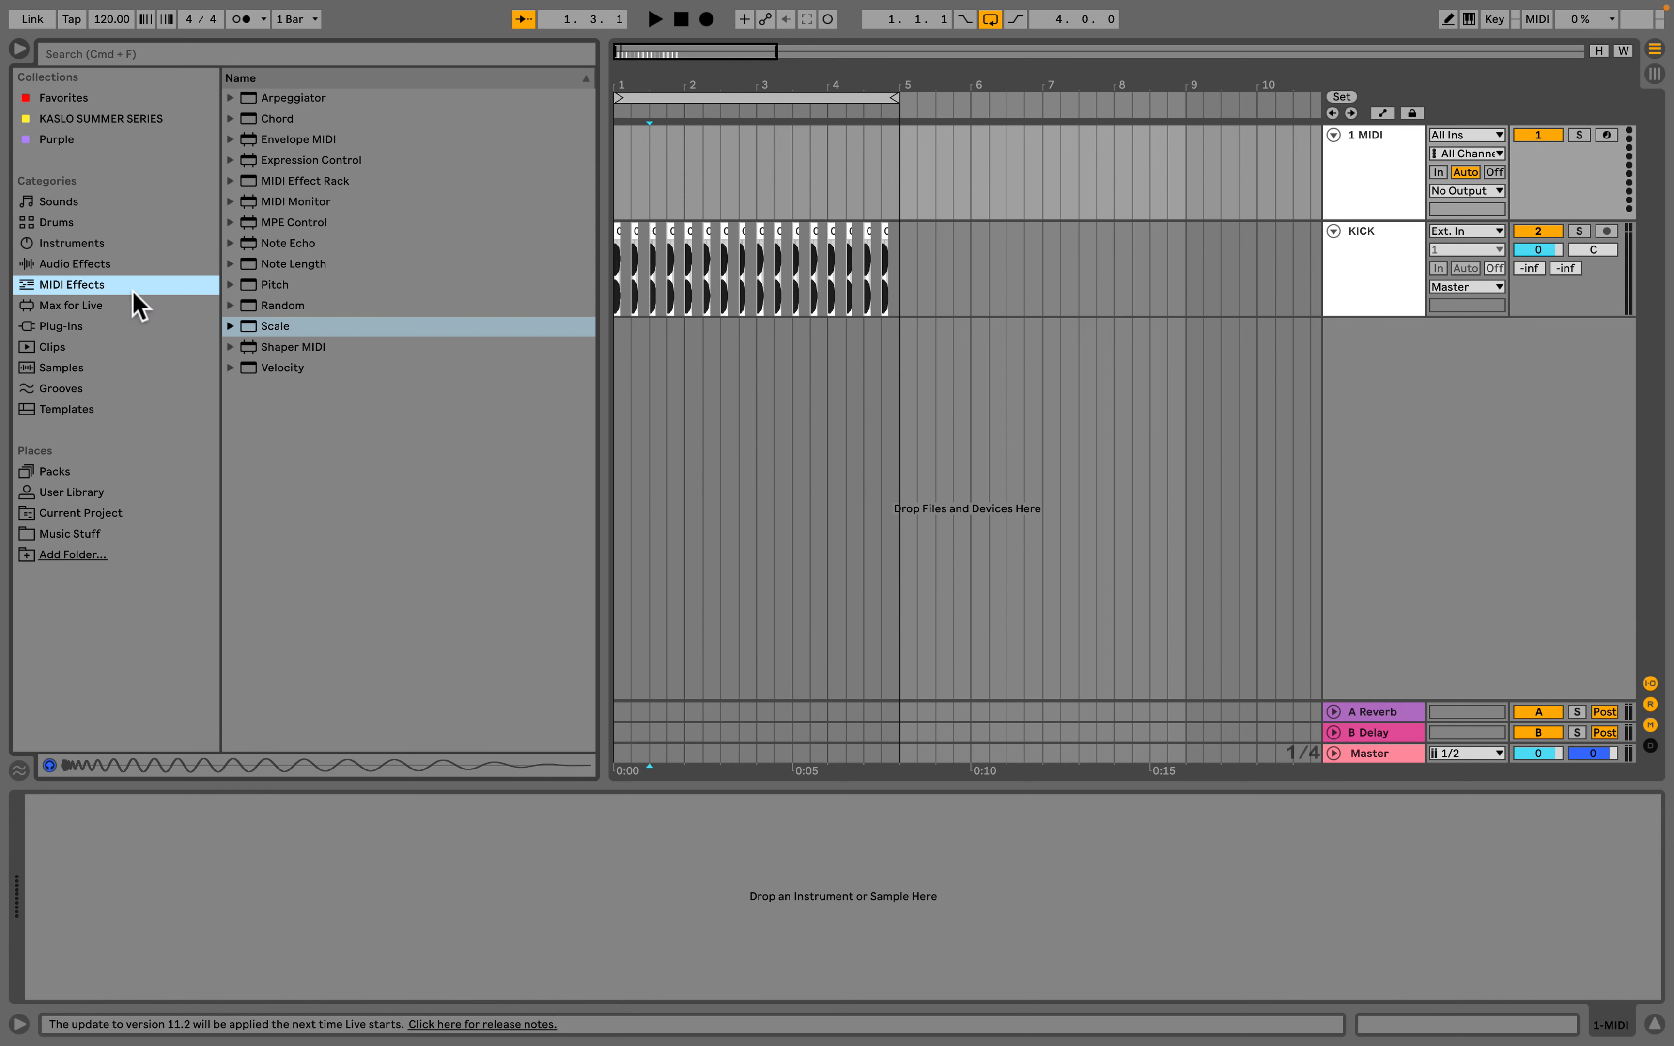
{"action": "key", "text": "super+f"}
{"action": "type", "text": "simp"}
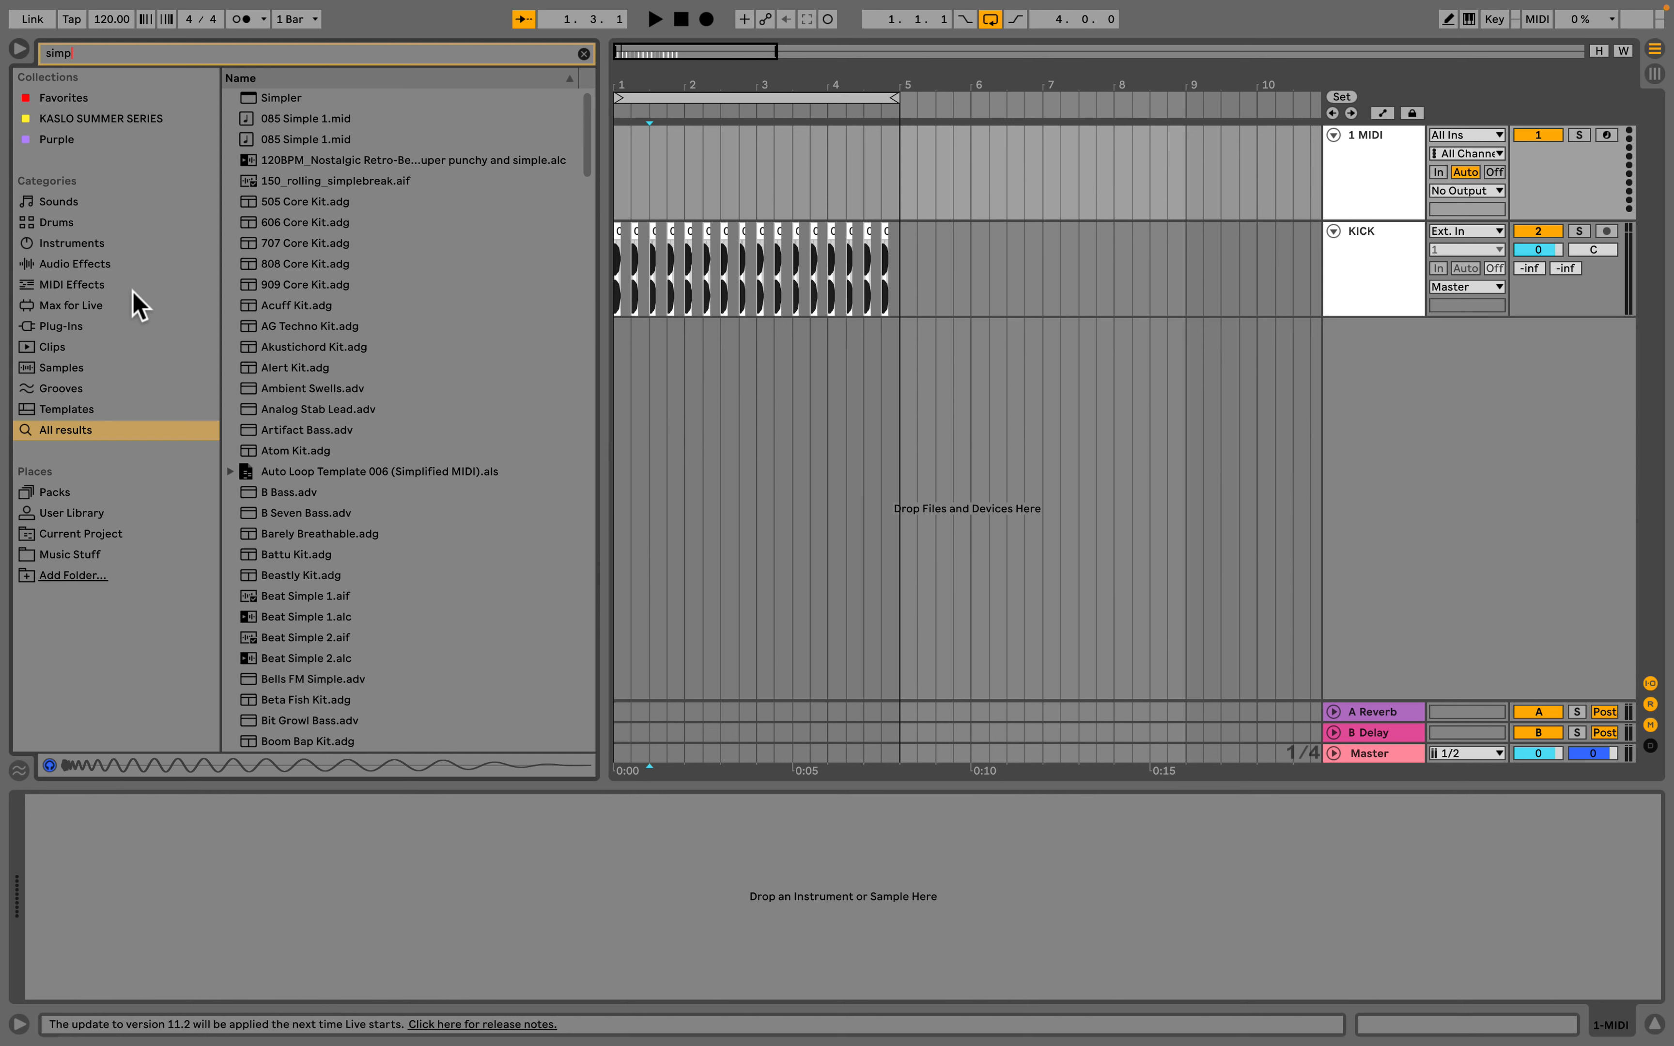
{"action": "left_click_drag", "start_coordinate": [271, 103], "coordinate": [647, 167]}
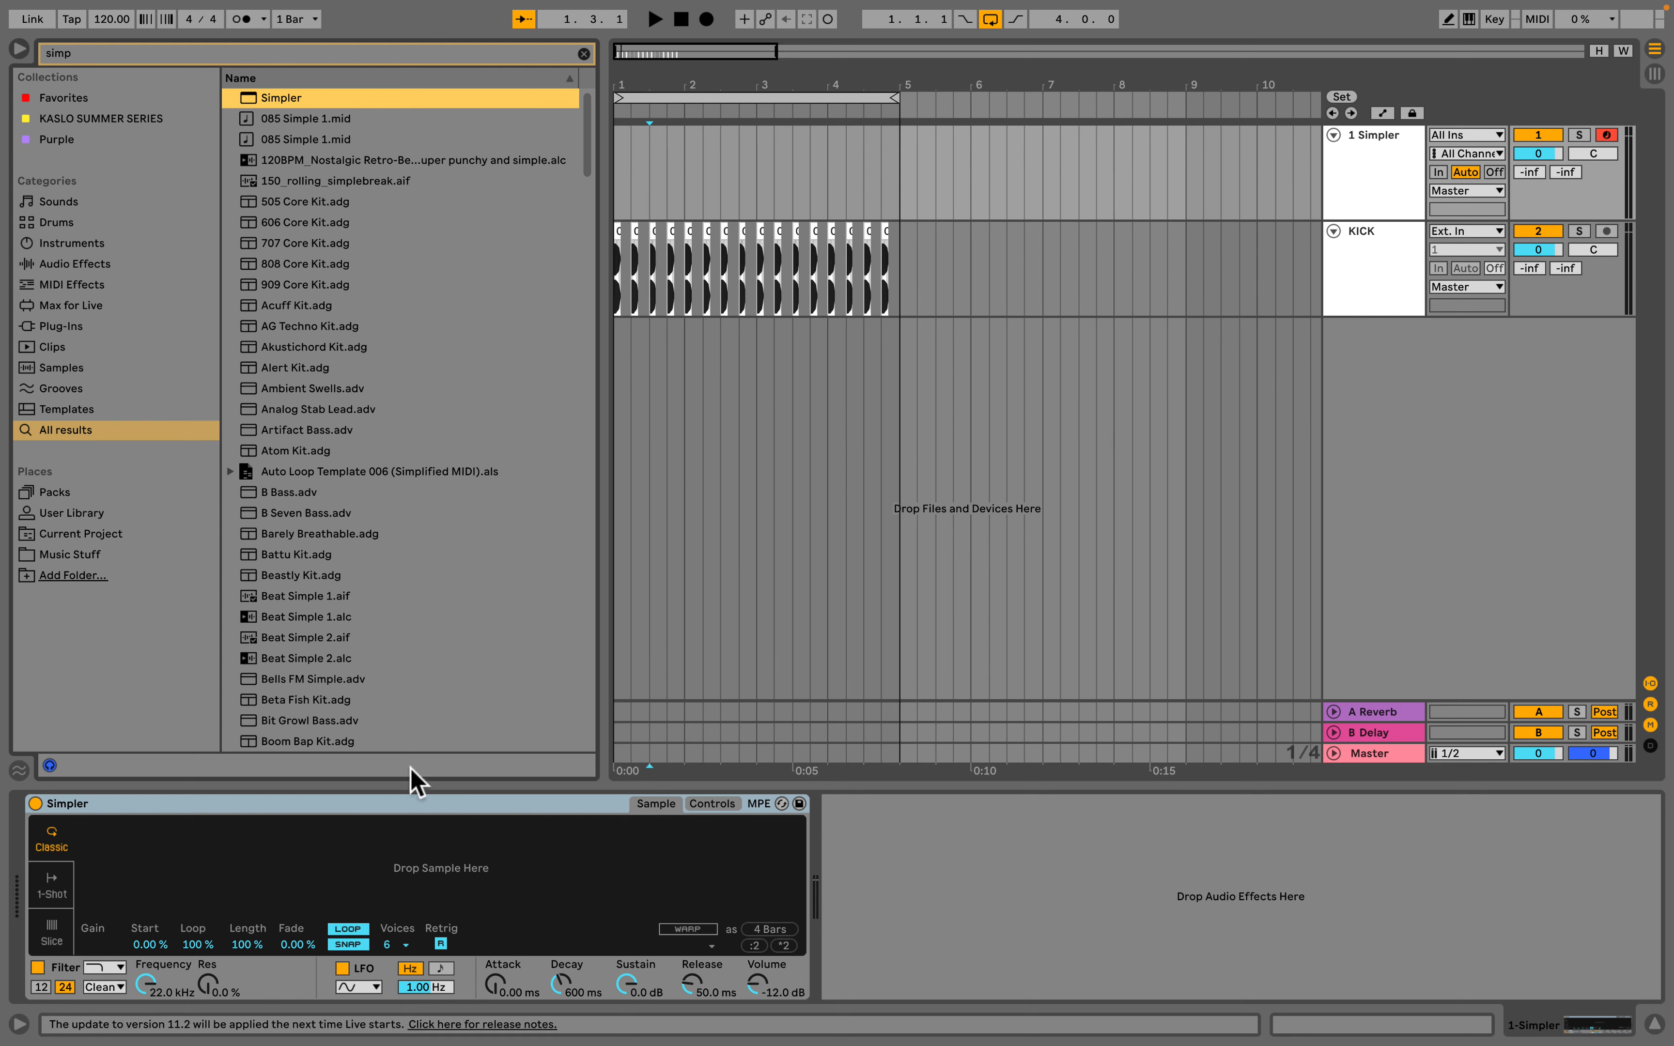
Step: Compare Simpler's Classic, 1-Shot and Slice modes, and leave it set to Slice
{"action": "left_click", "coordinate": [54, 941]}
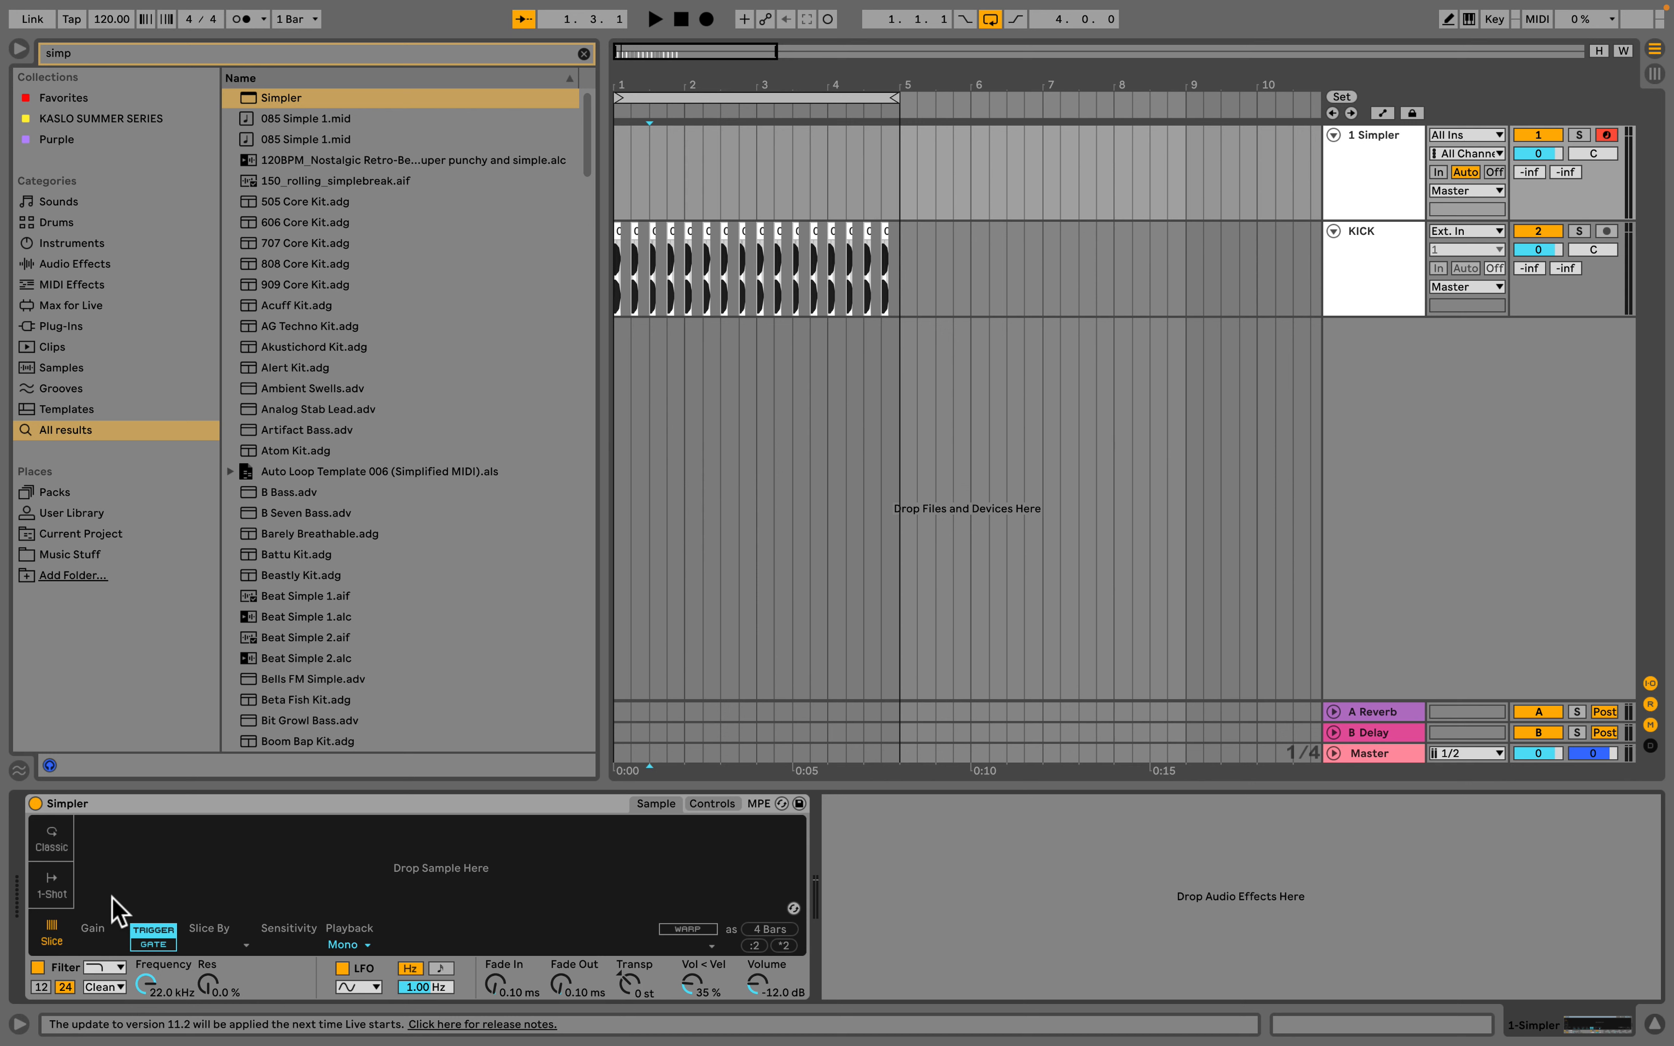
{"action": "left_click", "coordinate": [65, 830]}
{"action": "left_click", "coordinate": [56, 875]}
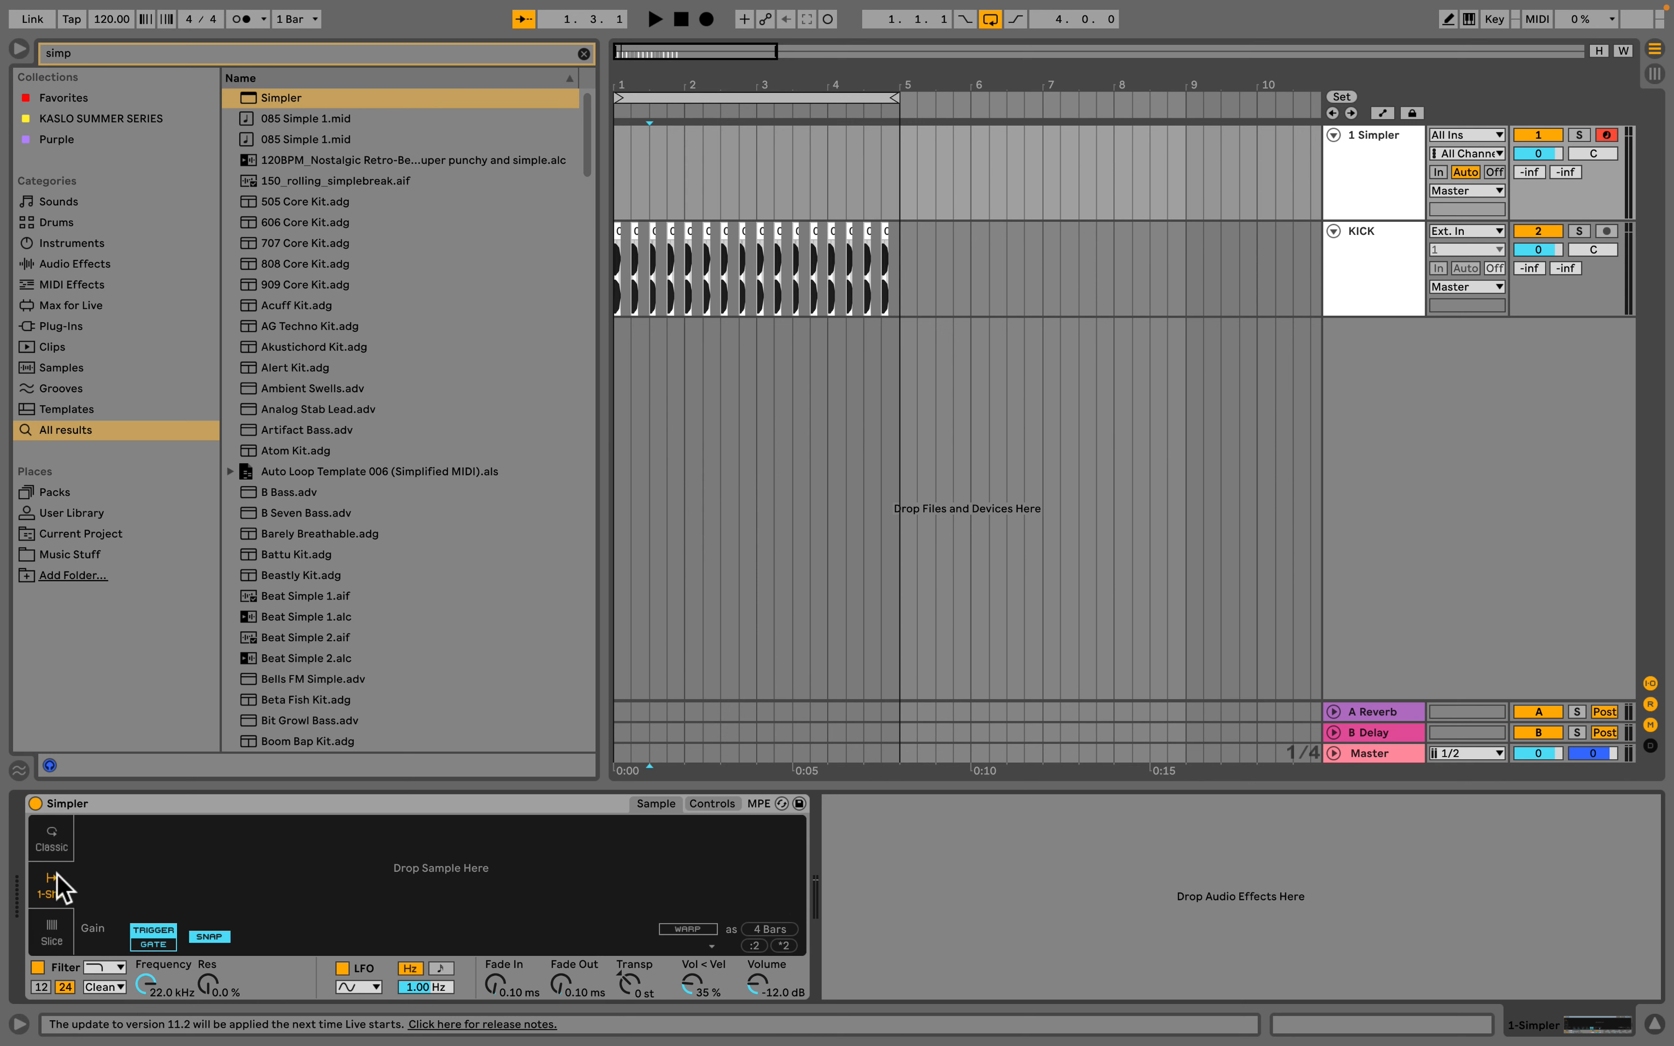
{"action": "left_click", "coordinate": [48, 922]}
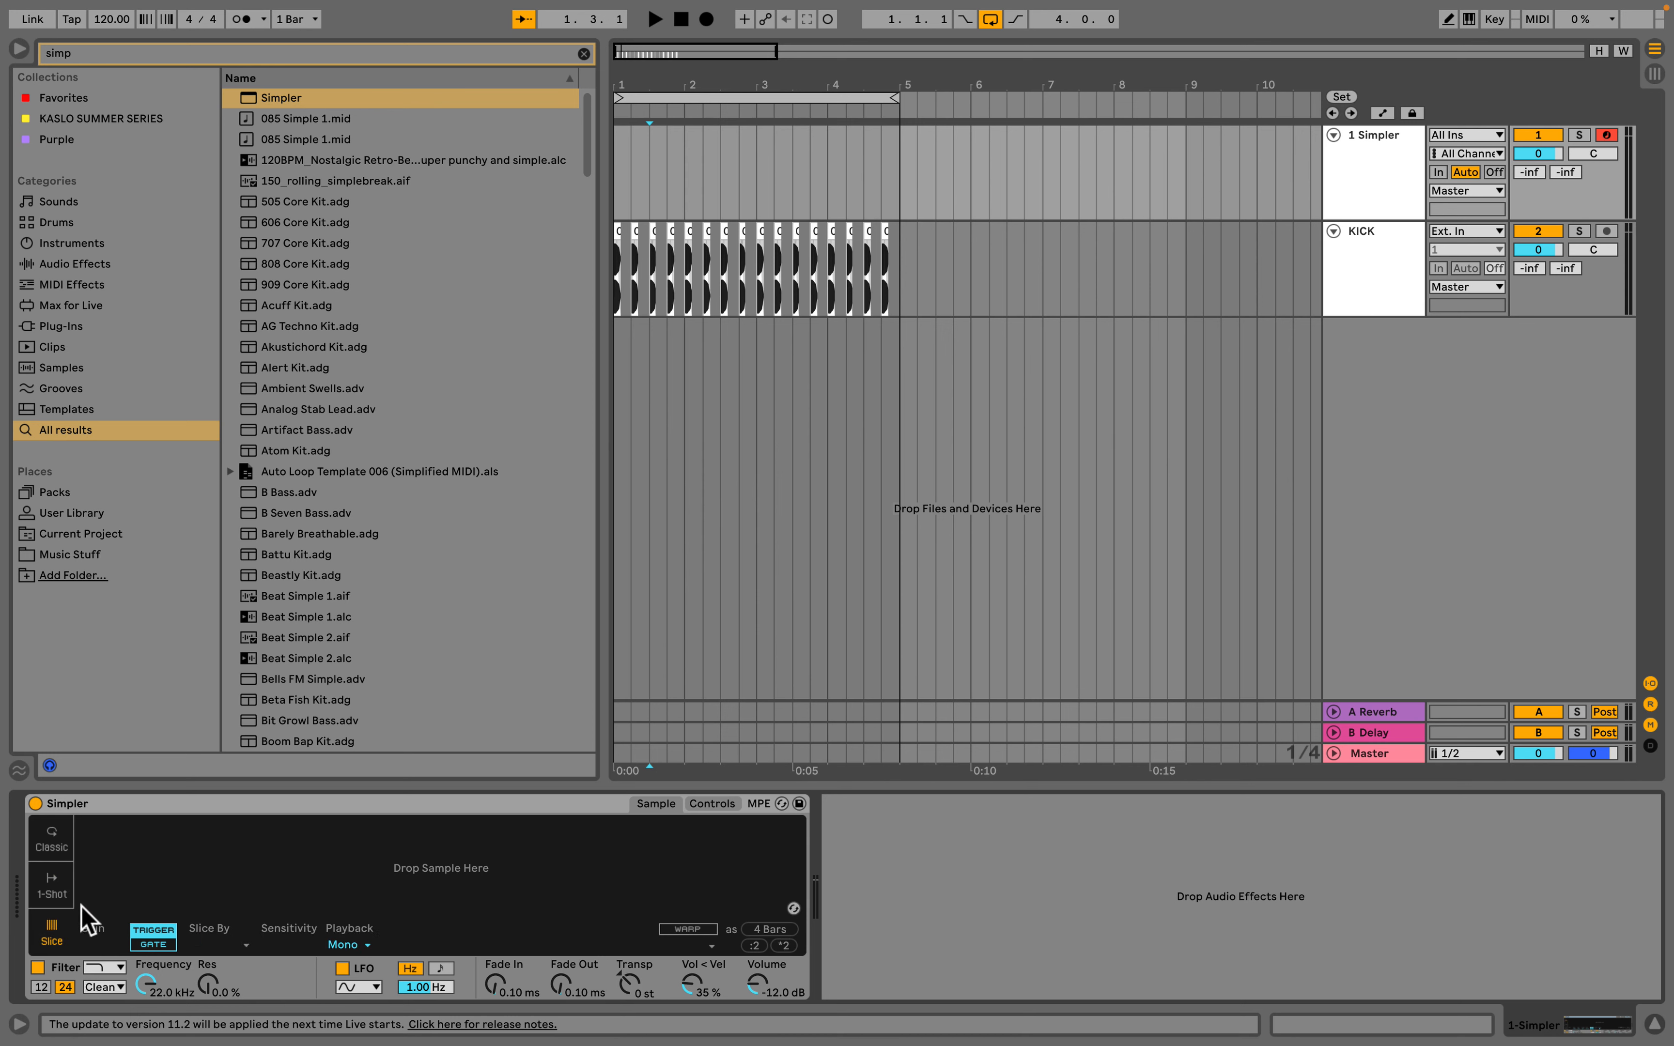
{"action": "left_click", "coordinate": [60, 833]}
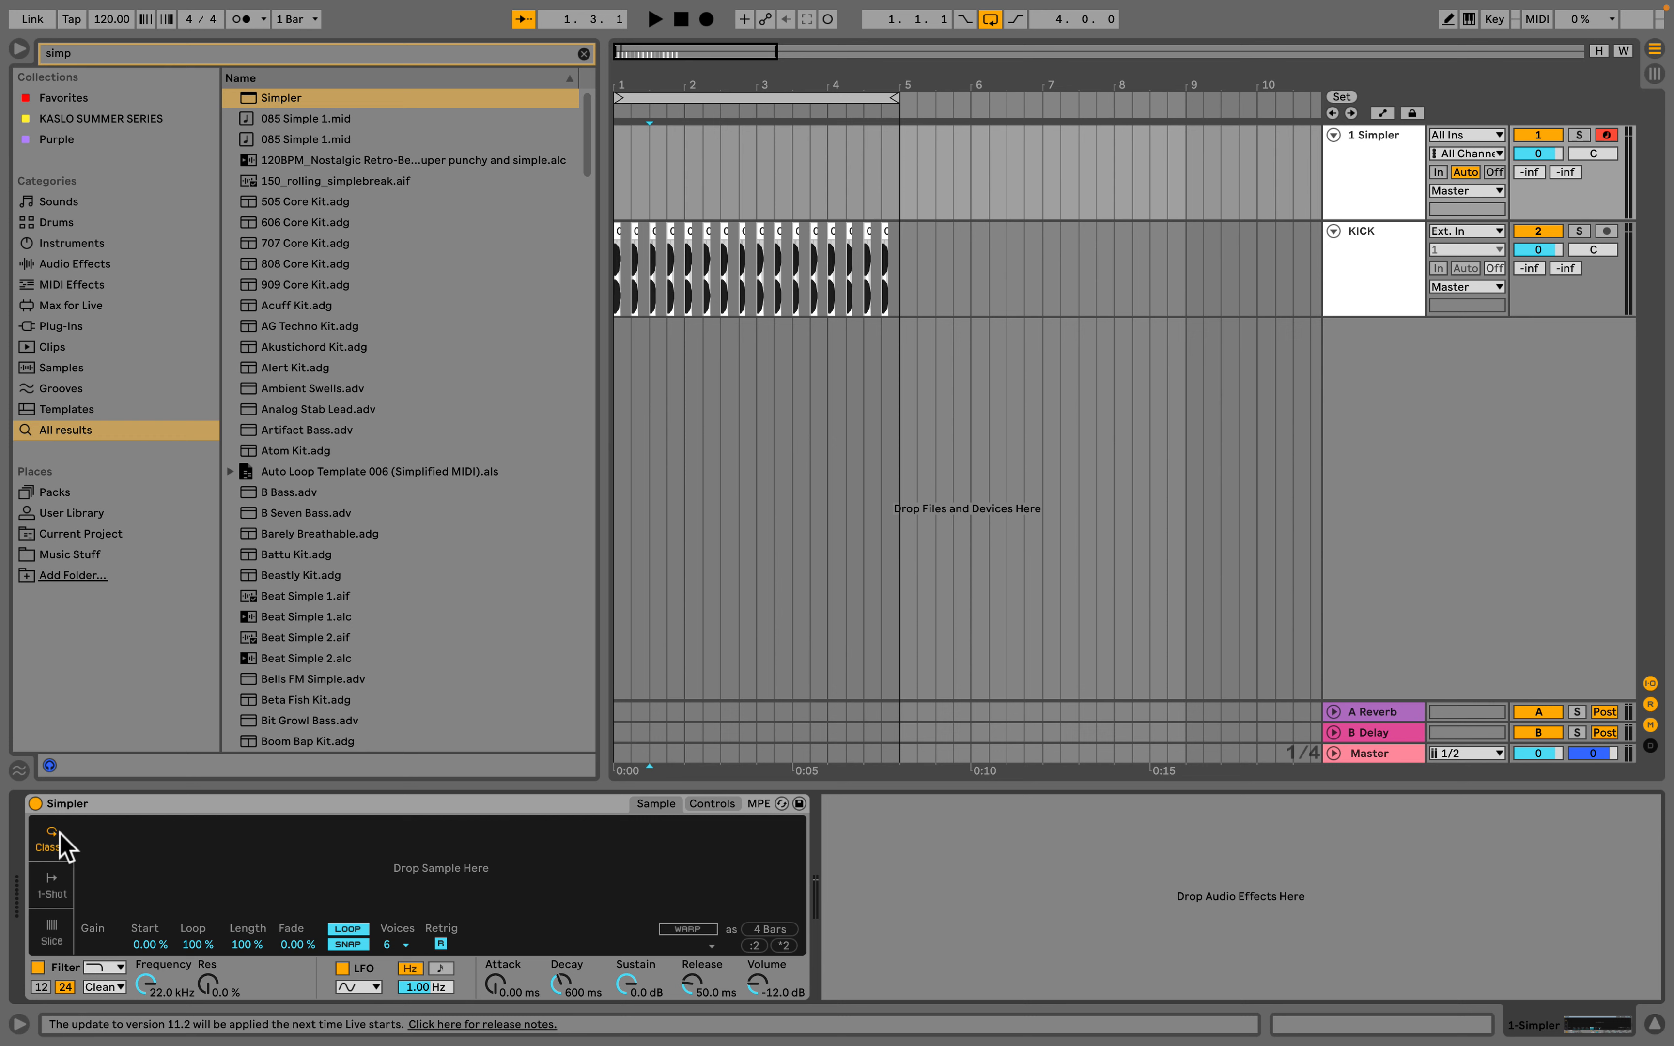
{"action": "left_click", "coordinate": [63, 877]}
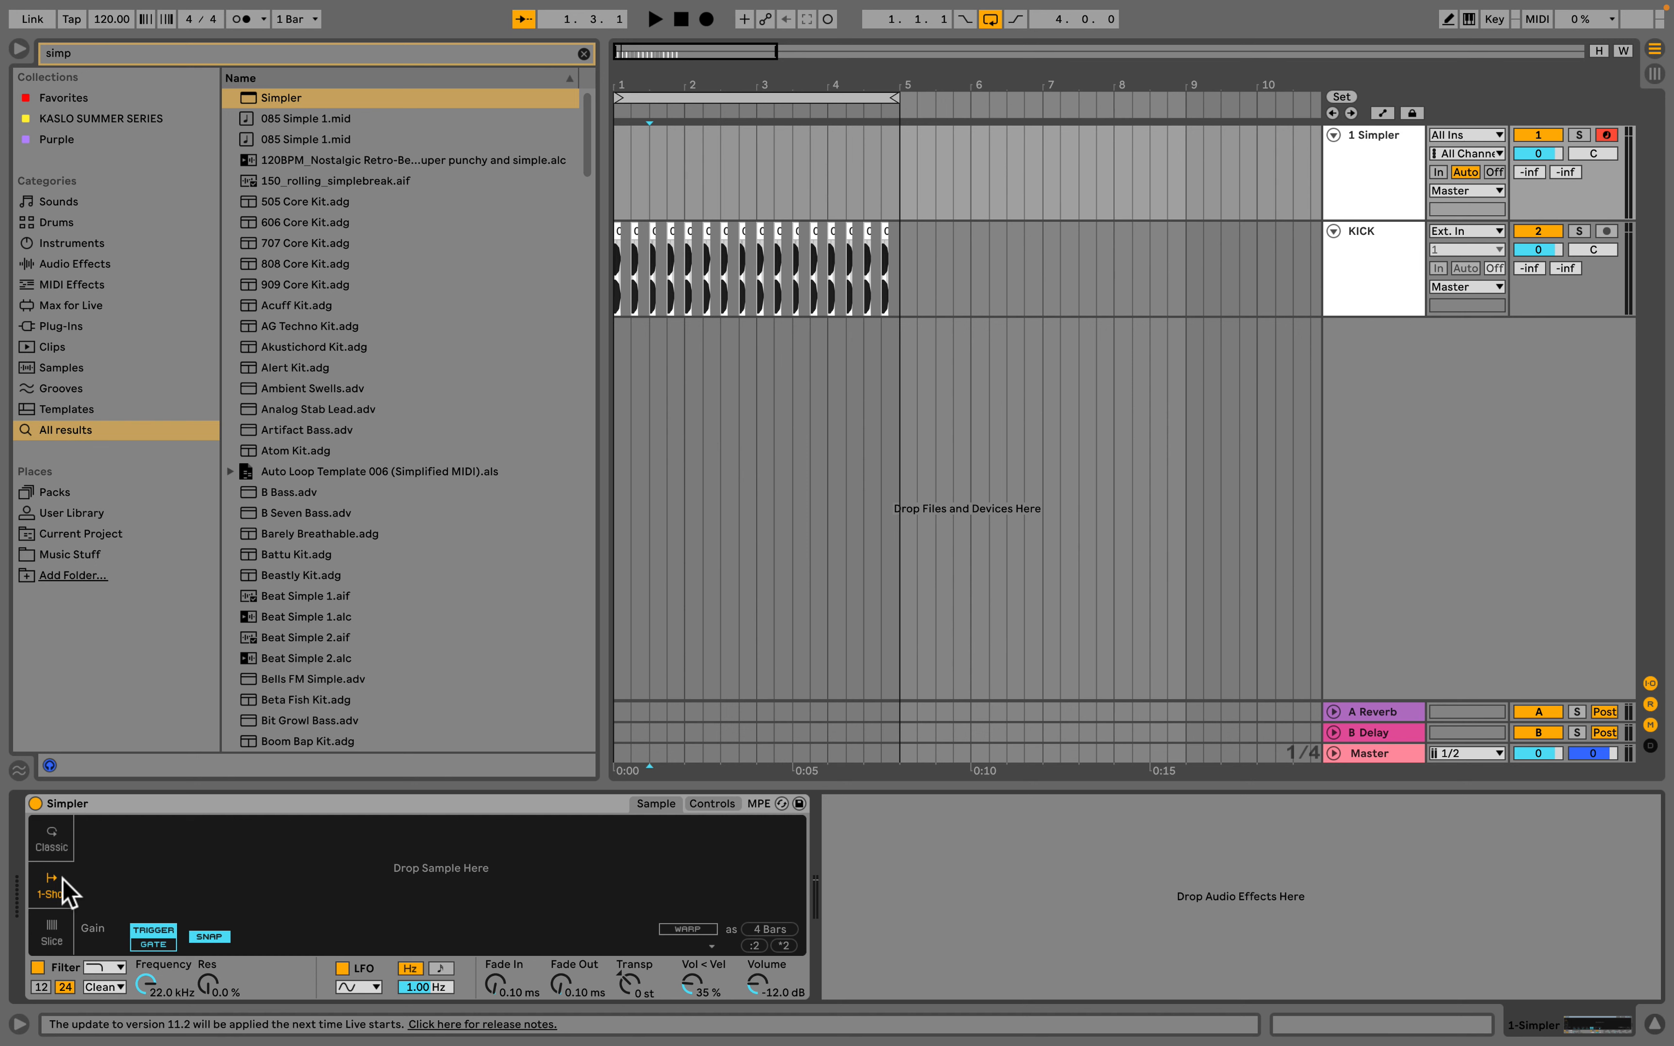
{"action": "left_click", "coordinate": [62, 834]}
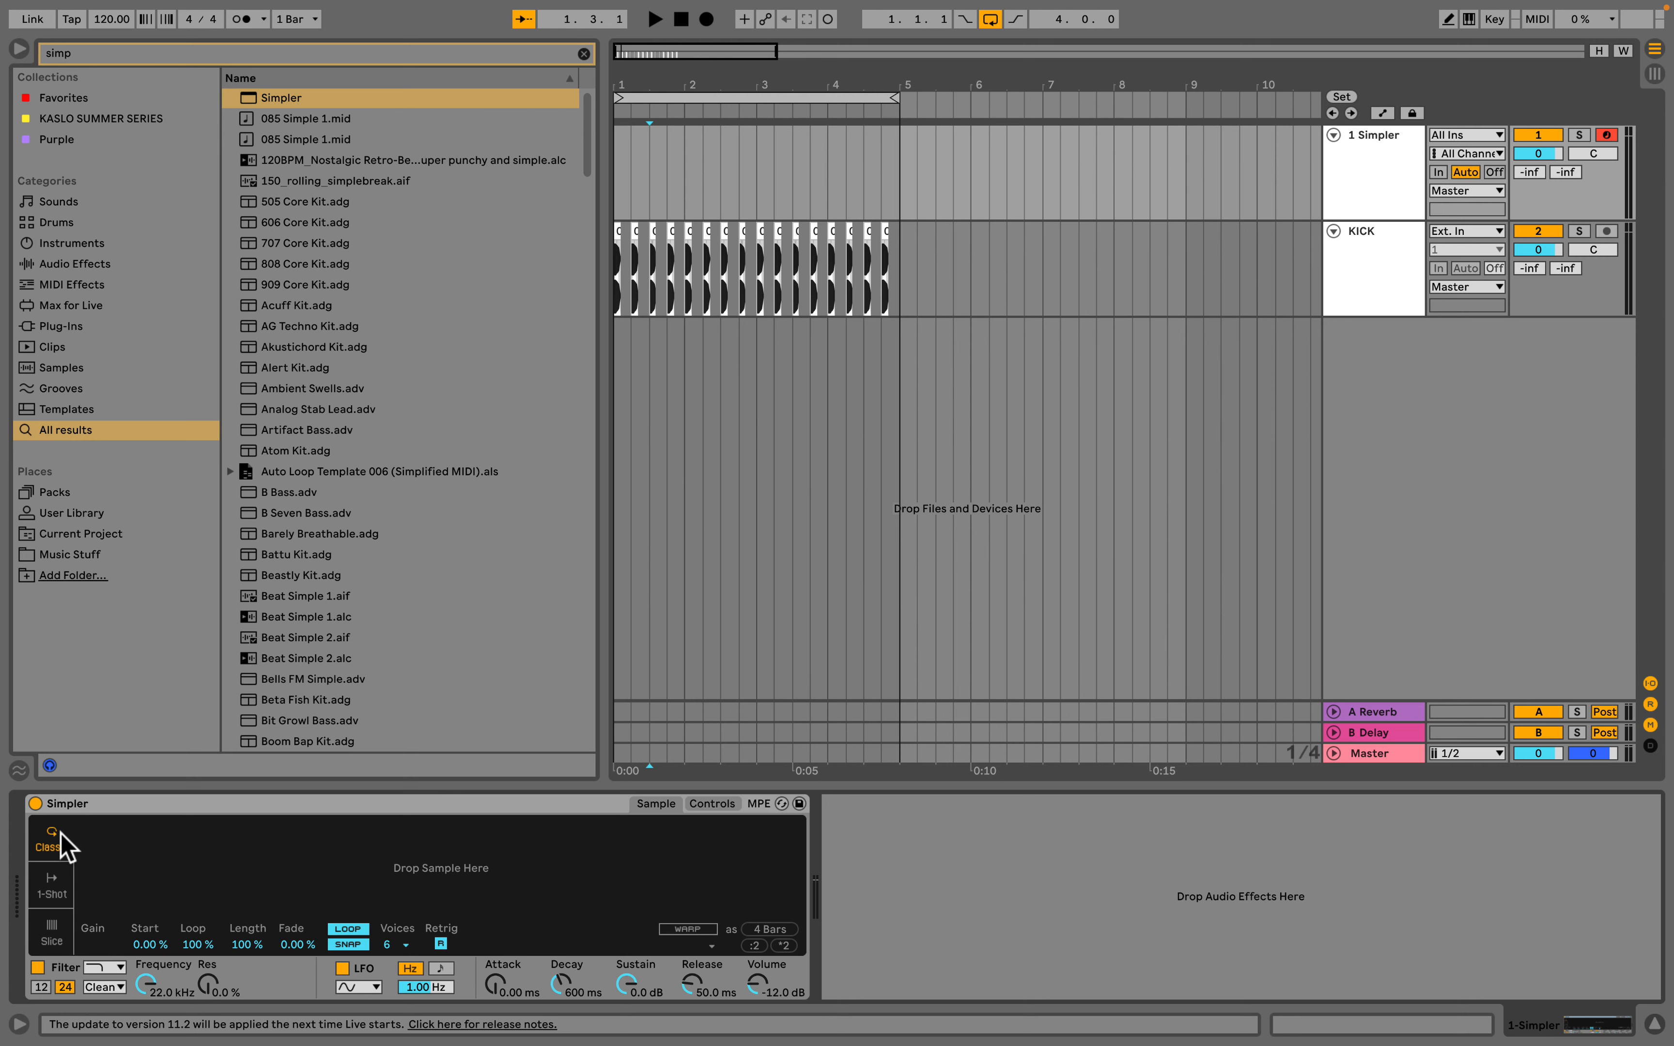
{"action": "left_click", "coordinate": [50, 938]}
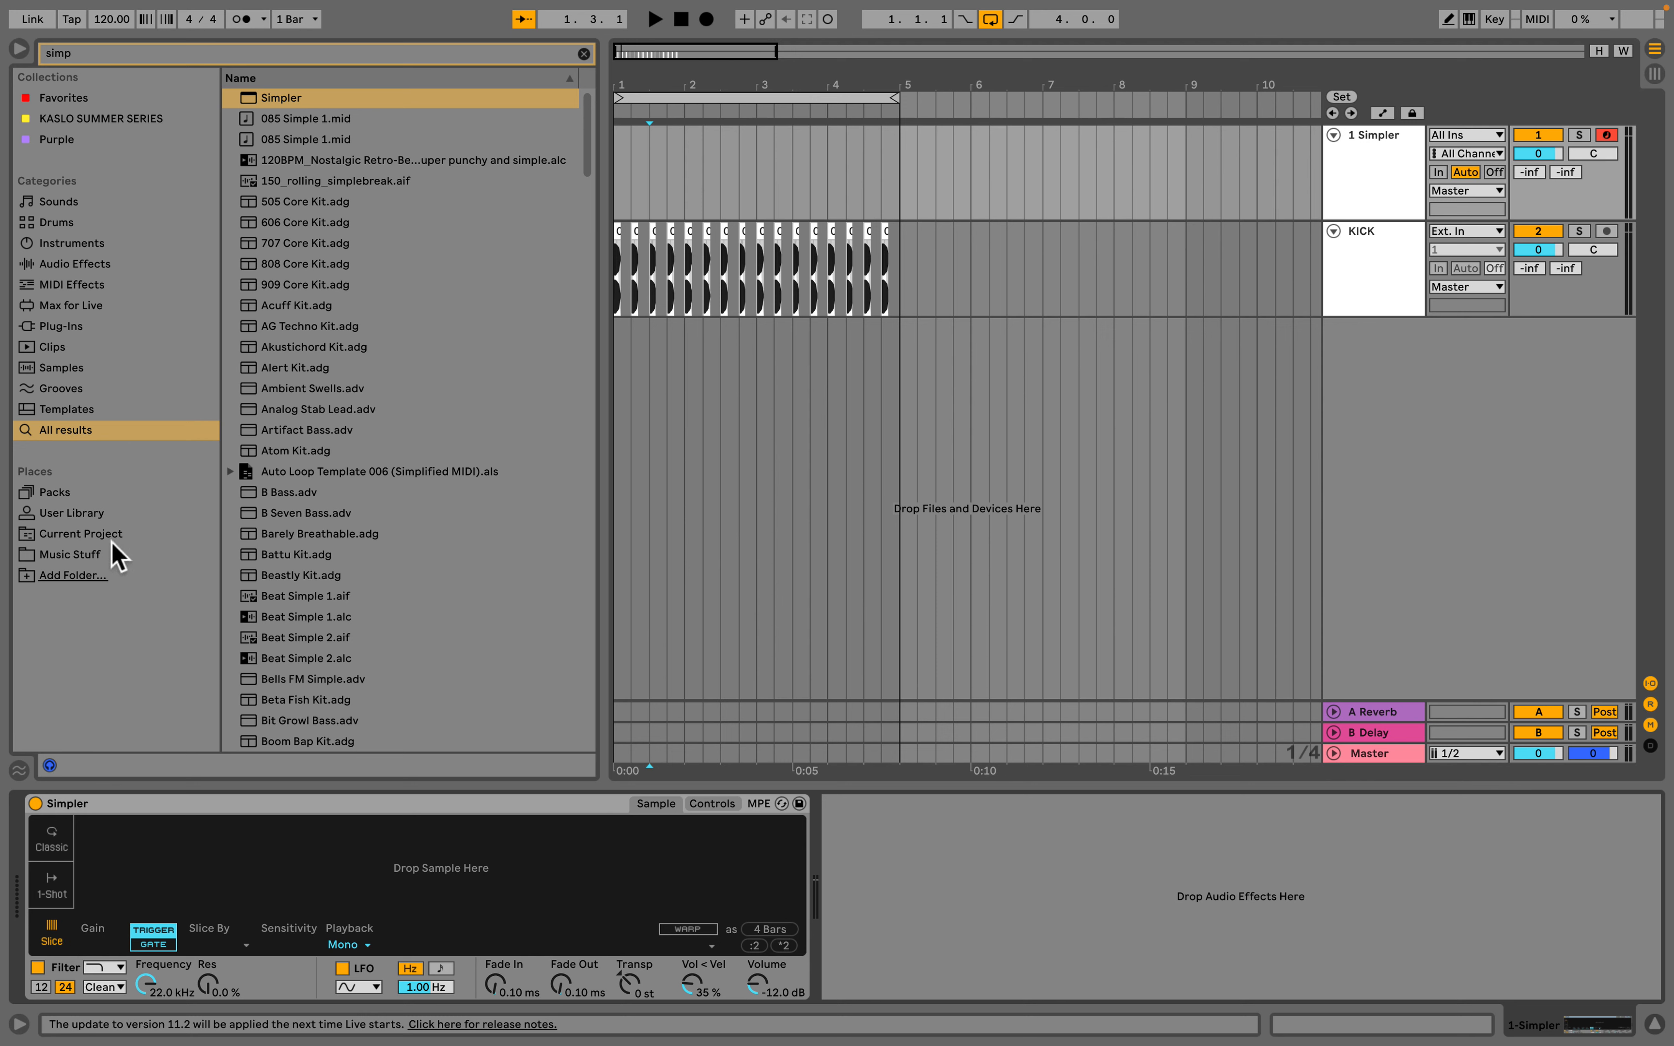
Step: Clear the previous browser search and search all results for trash samples
{"action": "left_click", "coordinate": [91, 526]}
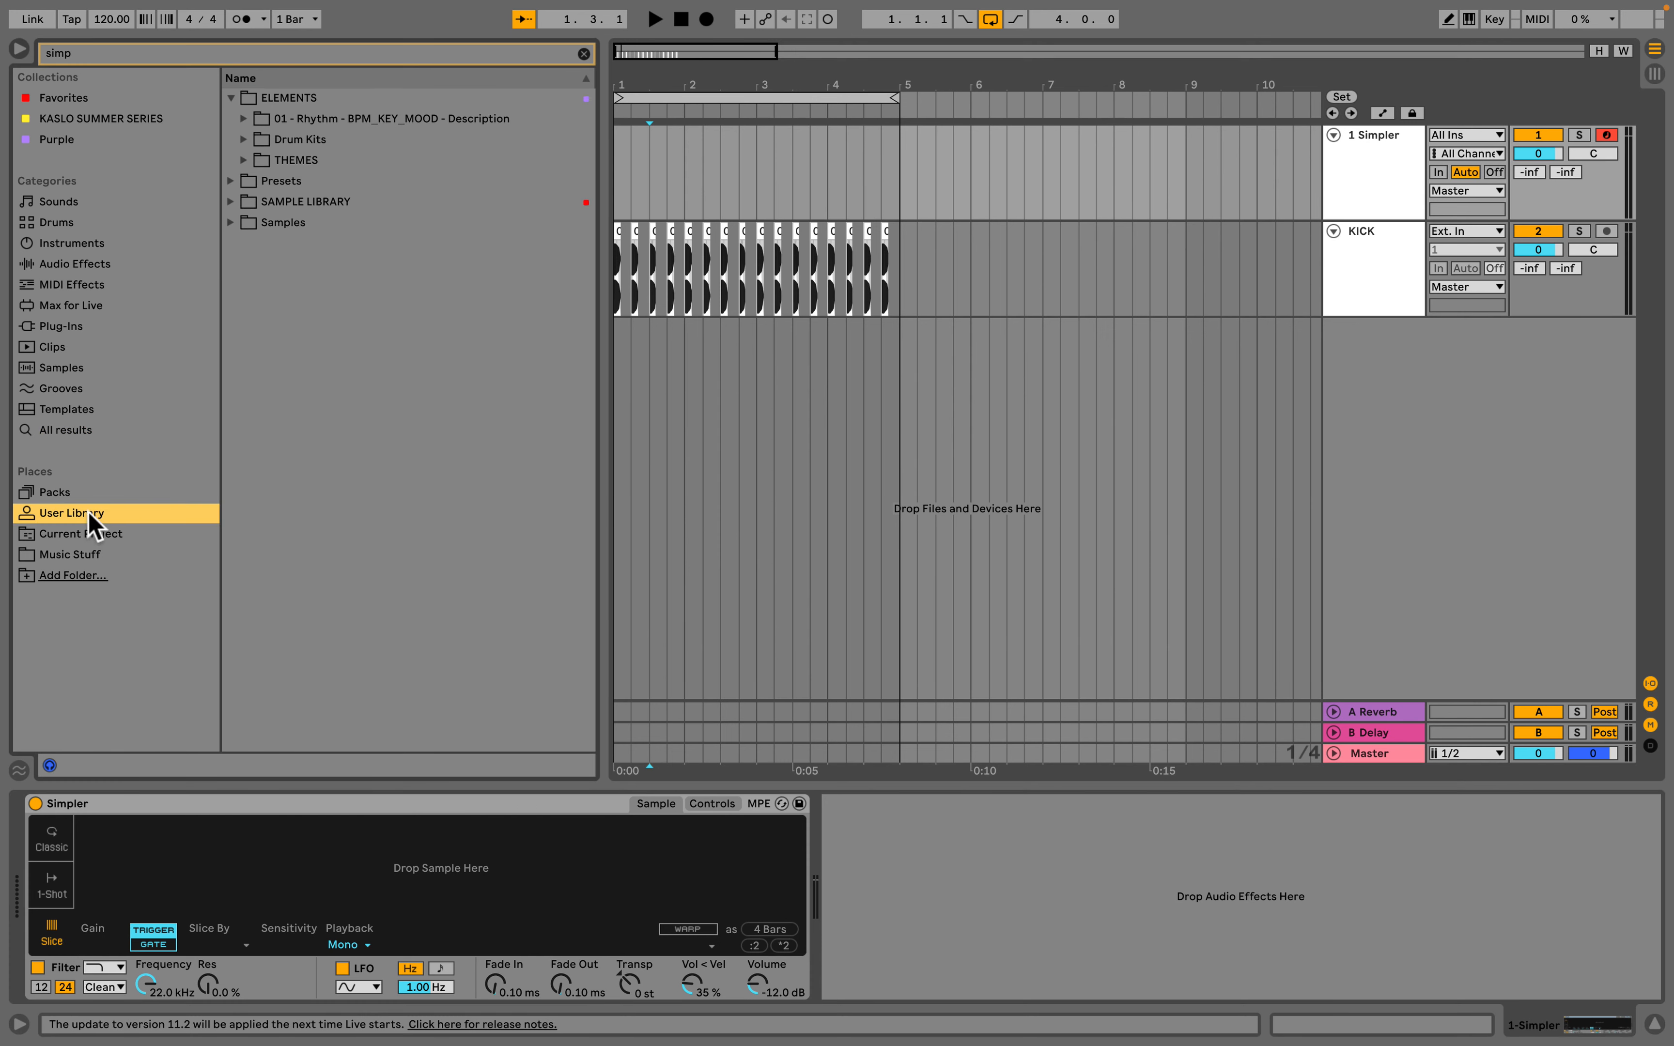
{"action": "left_click", "coordinate": [583, 53]}
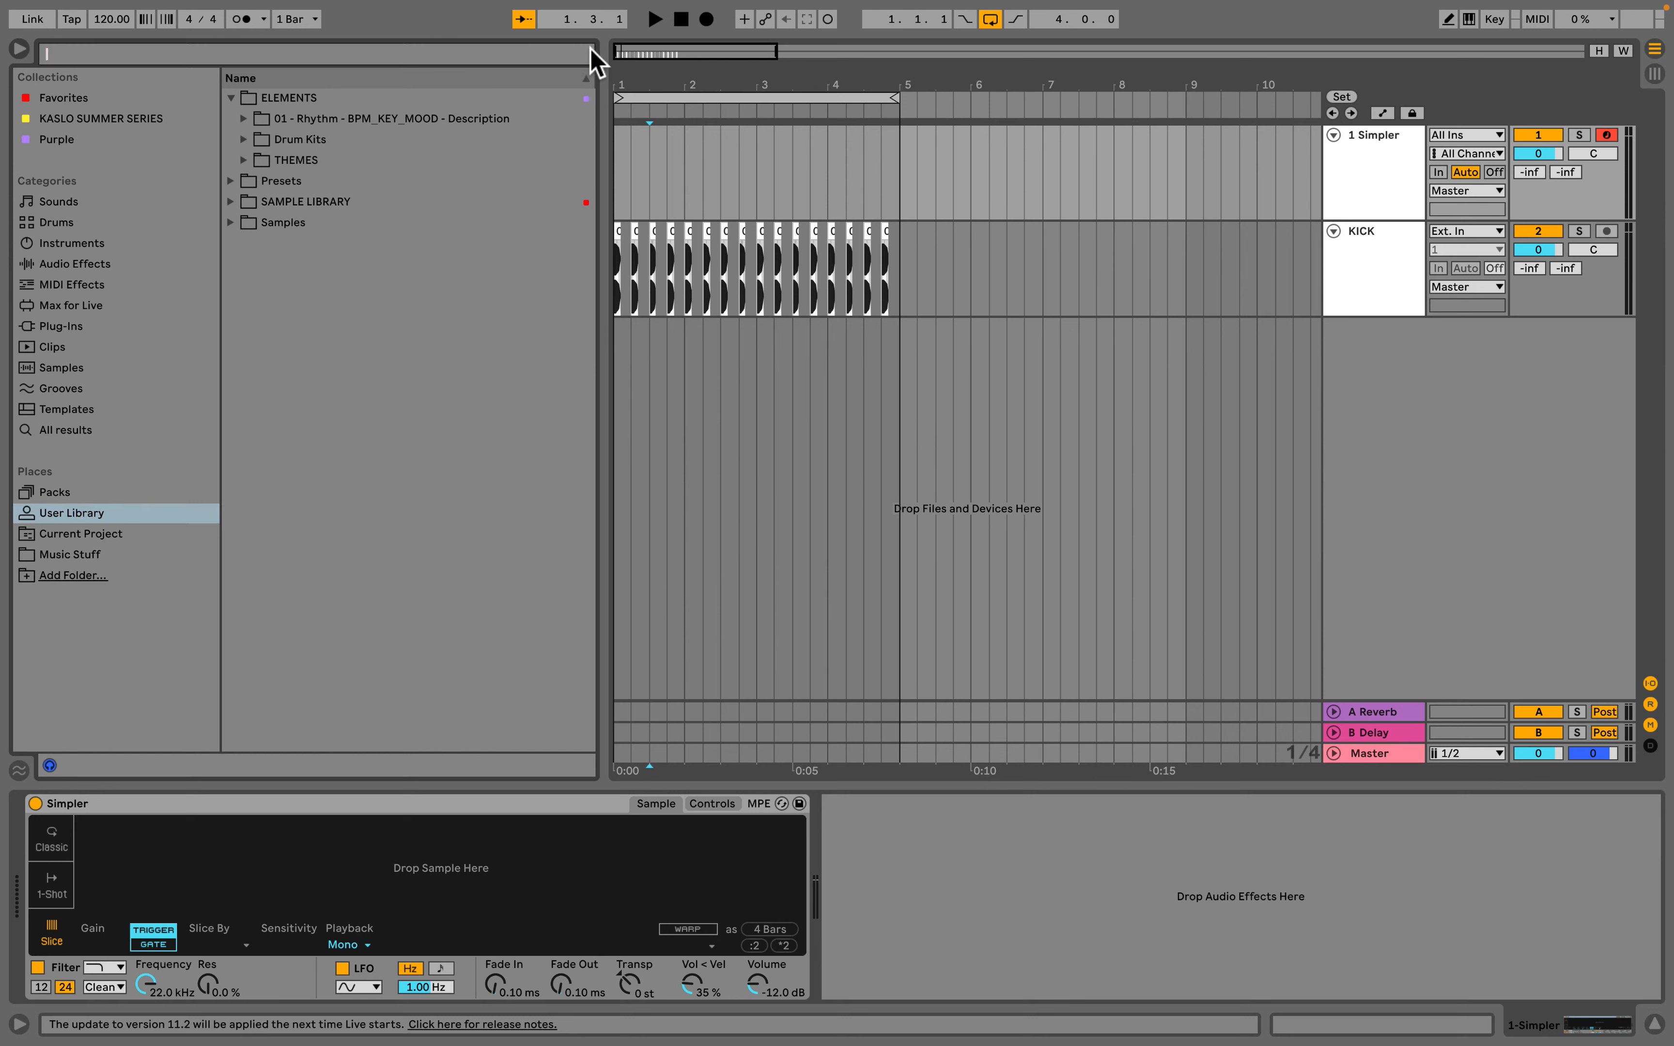
{"action": "left_click", "coordinate": [525, 57]}
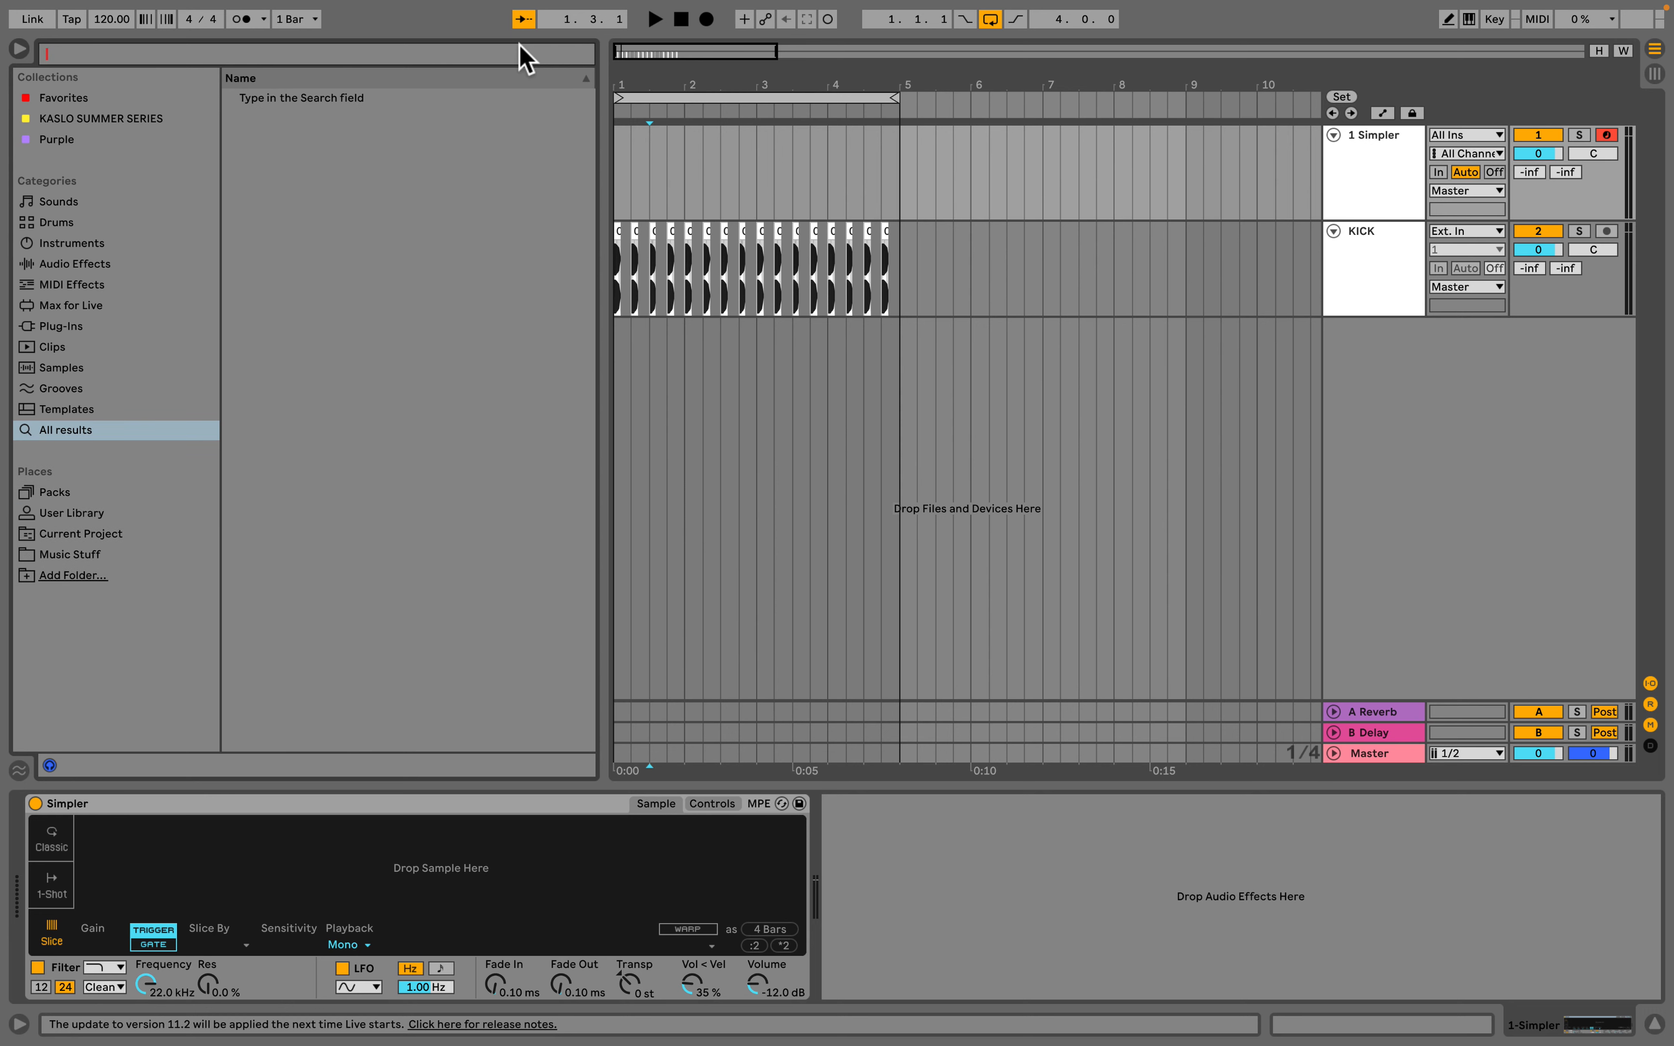
{"action": "type", "text": "trash"}
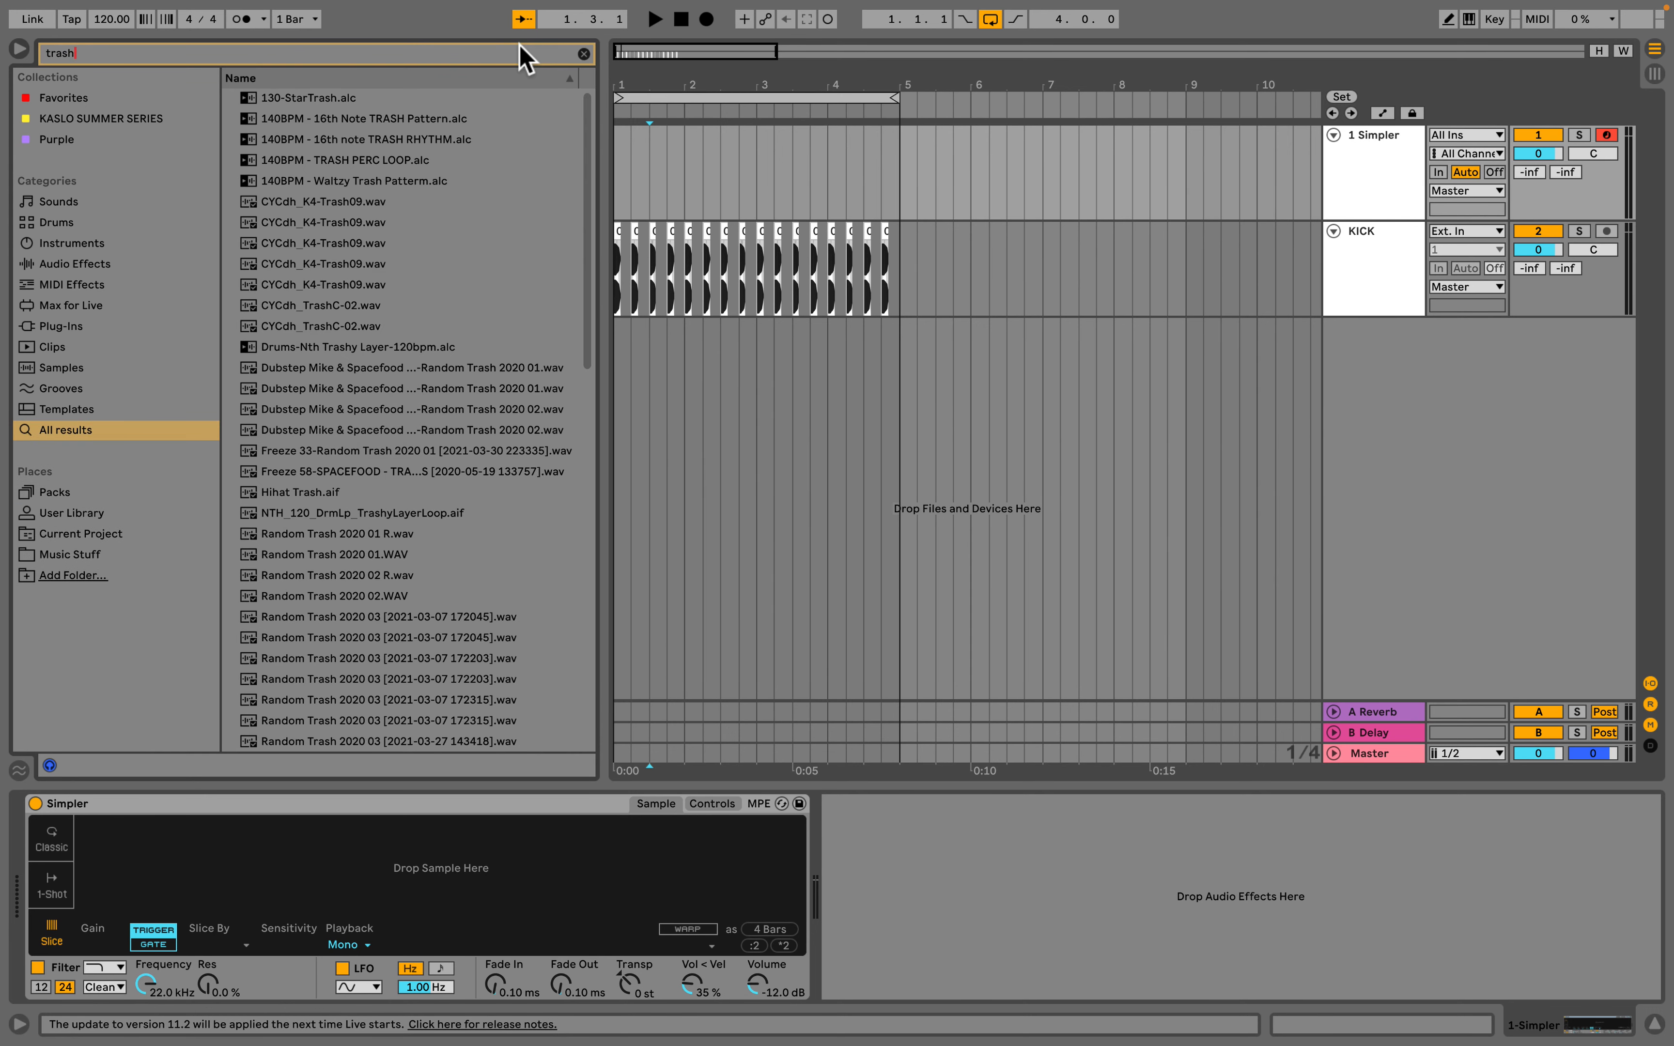
{"action": "scroll", "coordinate": [389, 504], "scroll_direction": "down", "scroll_amount": 10}
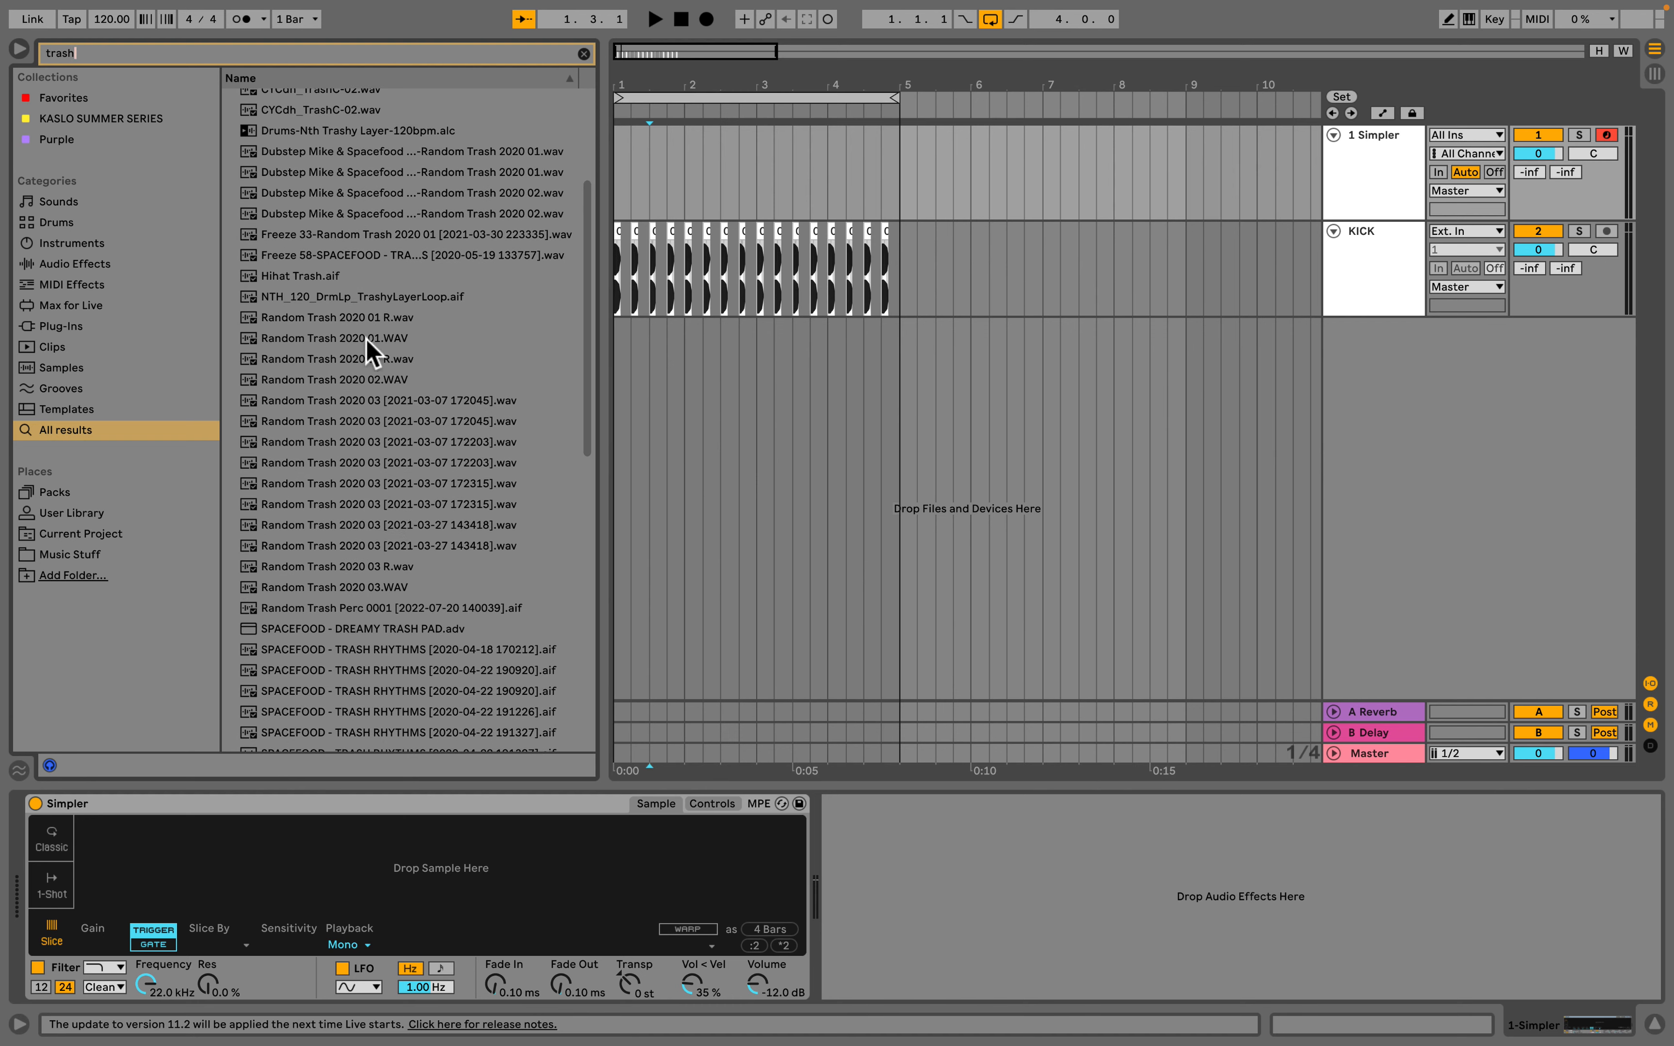
Step: Audition Random Trash 2020 01.WAV at several points in its waveform, and preview Random Trash 2020 02 R.wav
{"action": "left_click", "coordinate": [349, 338]}
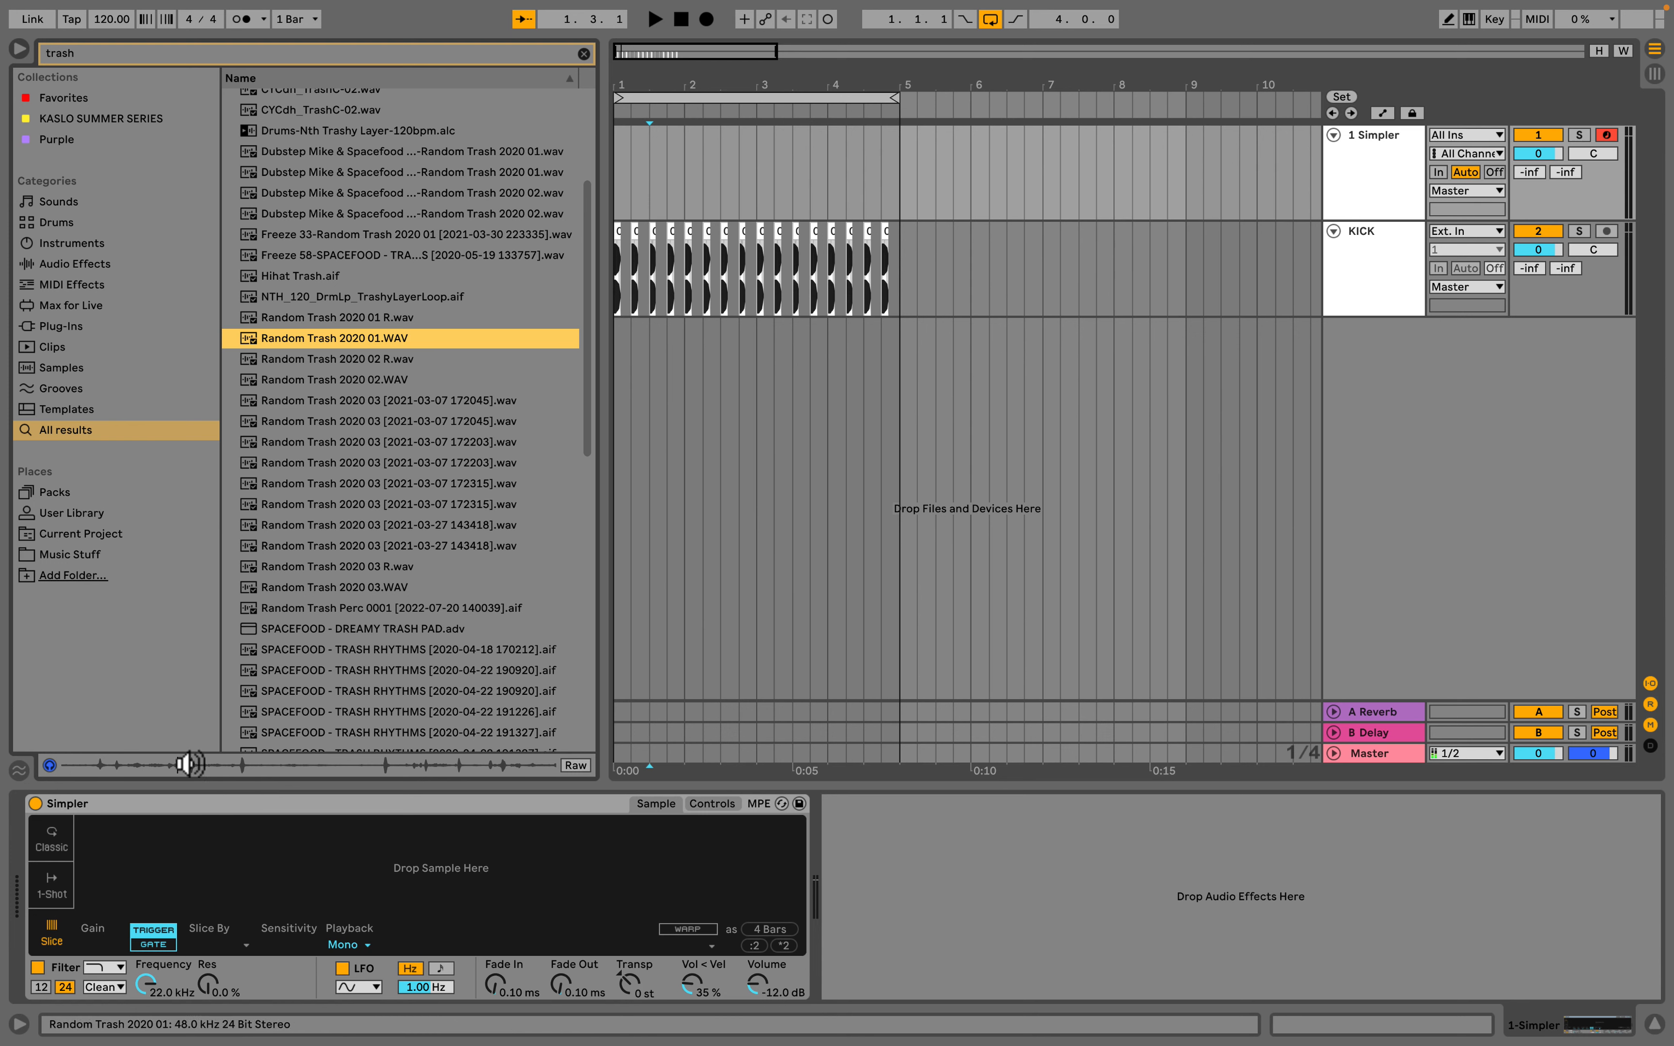
{"action": "left_click", "coordinate": [243, 765]}
{"action": "left_click", "coordinate": [386, 765]}
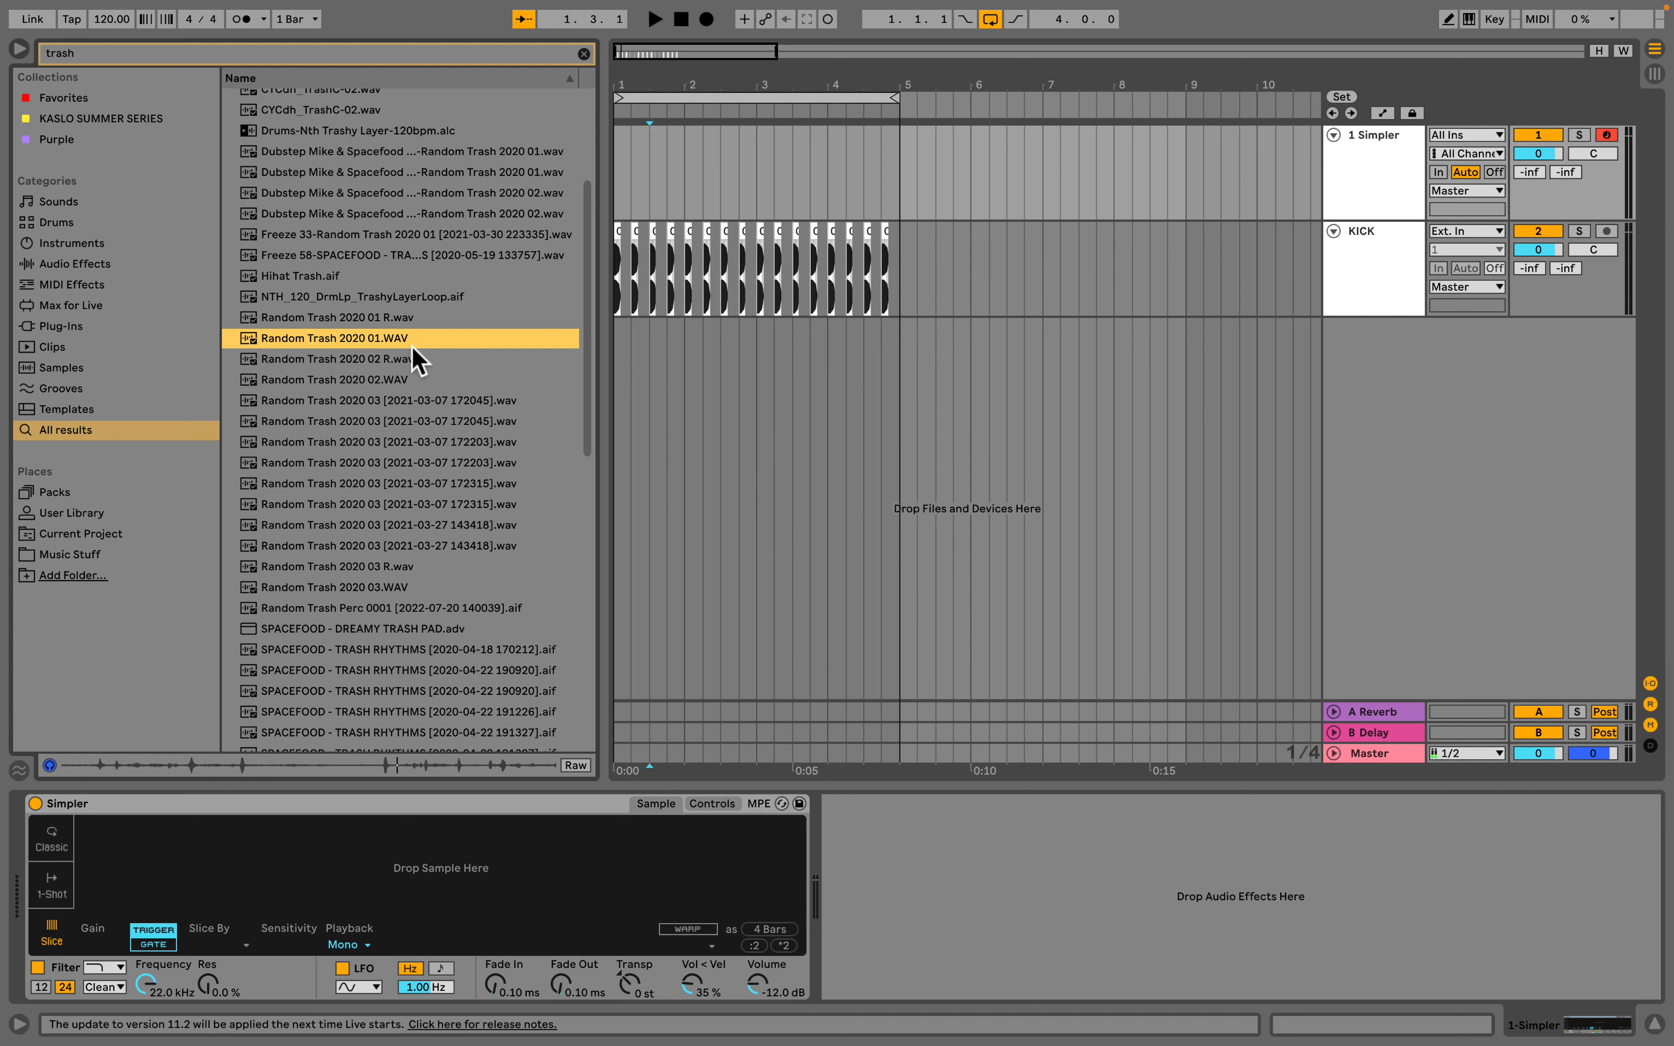
{"action": "left_click", "coordinate": [397, 361]}
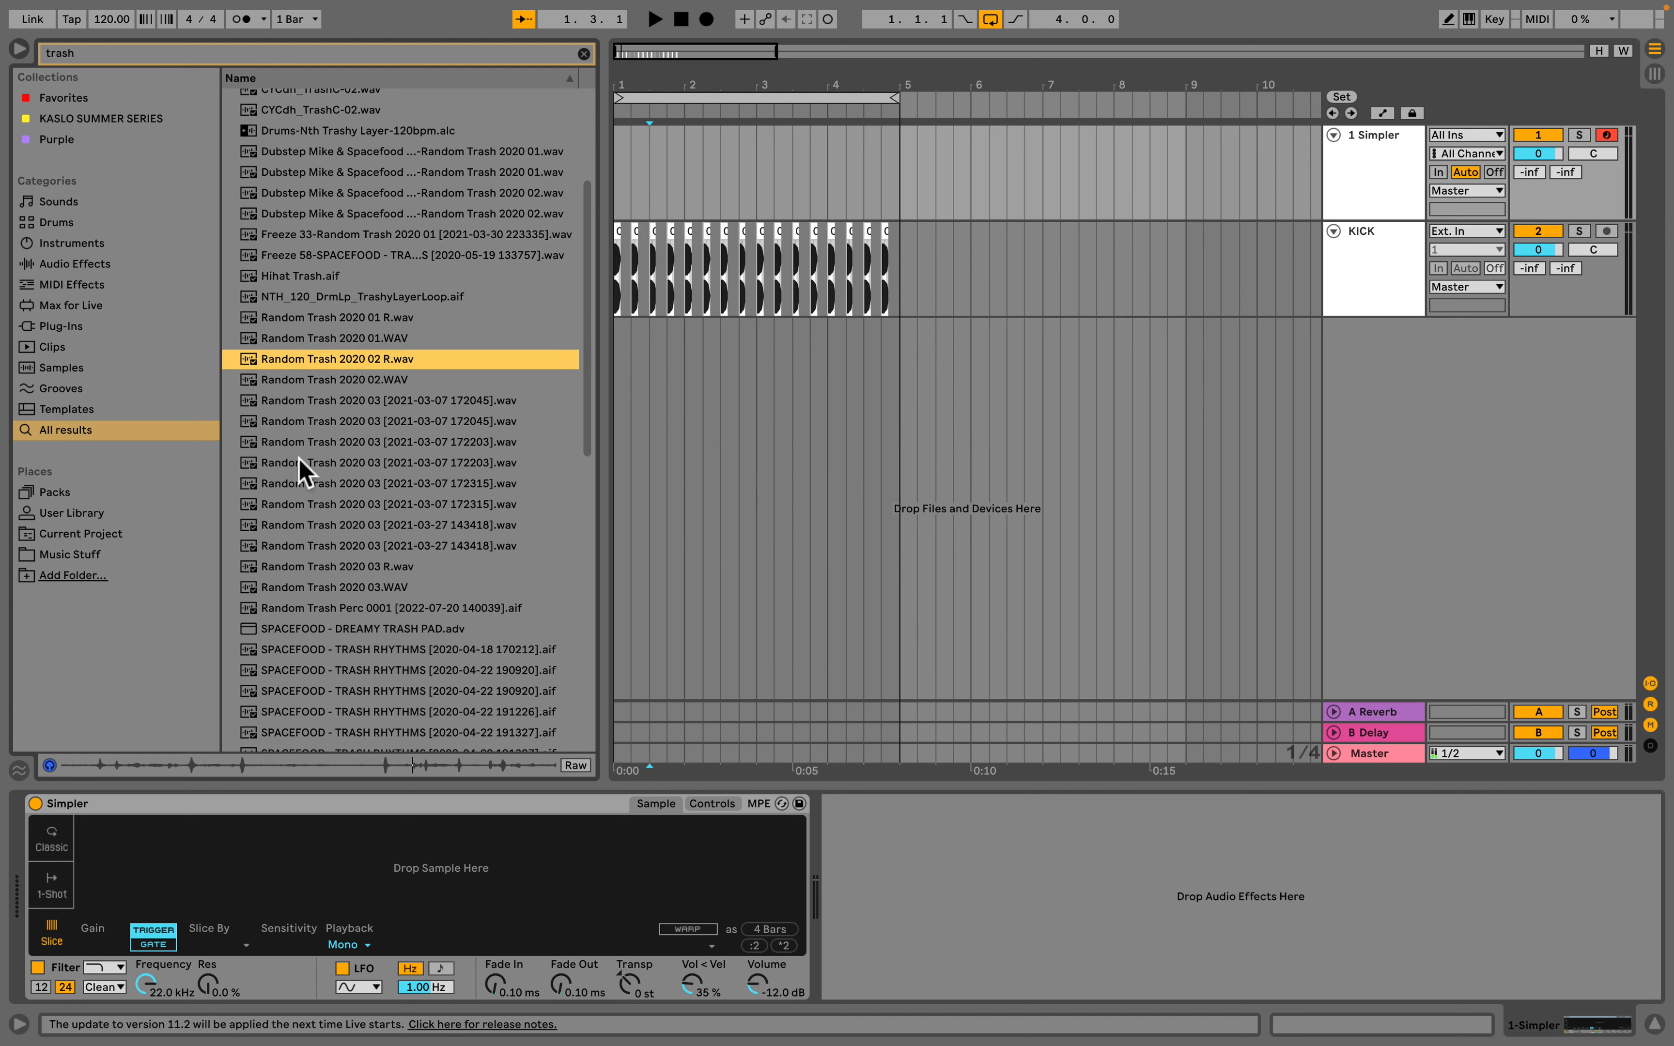
Step: Audition Random Trash 2020 02 R.wav, turn off browser previewing, and load Random Trash 2020 02.WAV into Simpler
{"action": "left_click", "coordinate": [165, 765]}
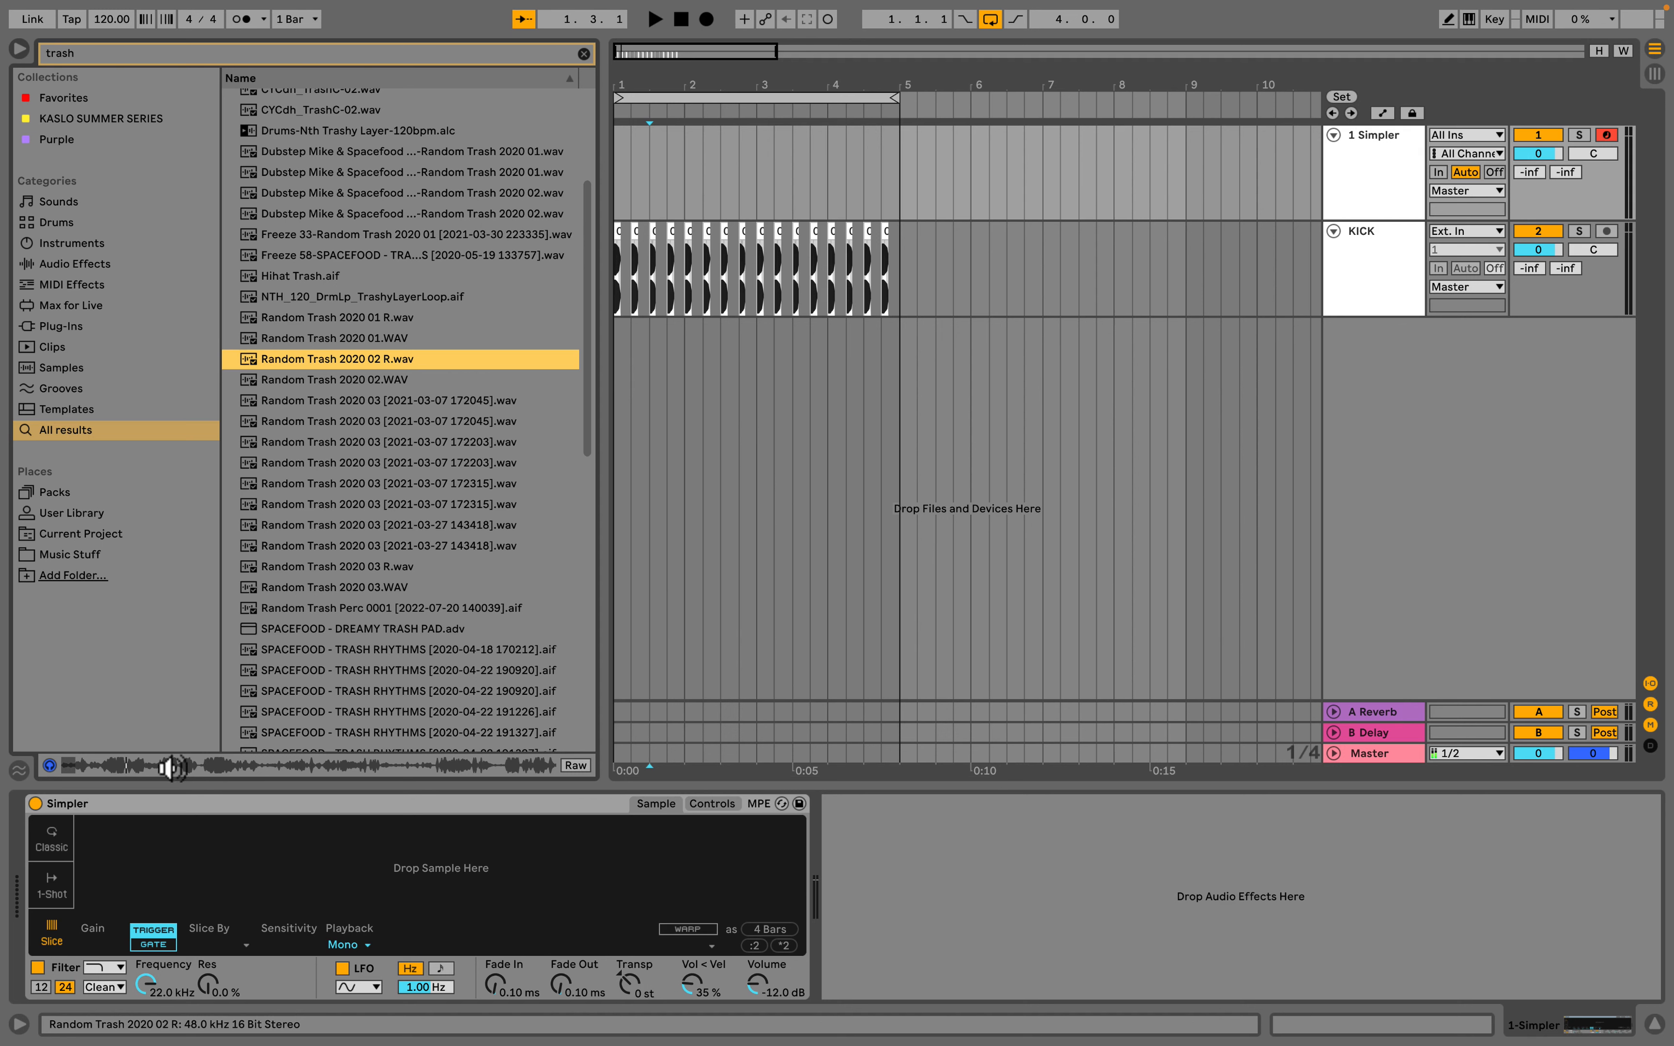
{"action": "left_click", "coordinate": [336, 379]}
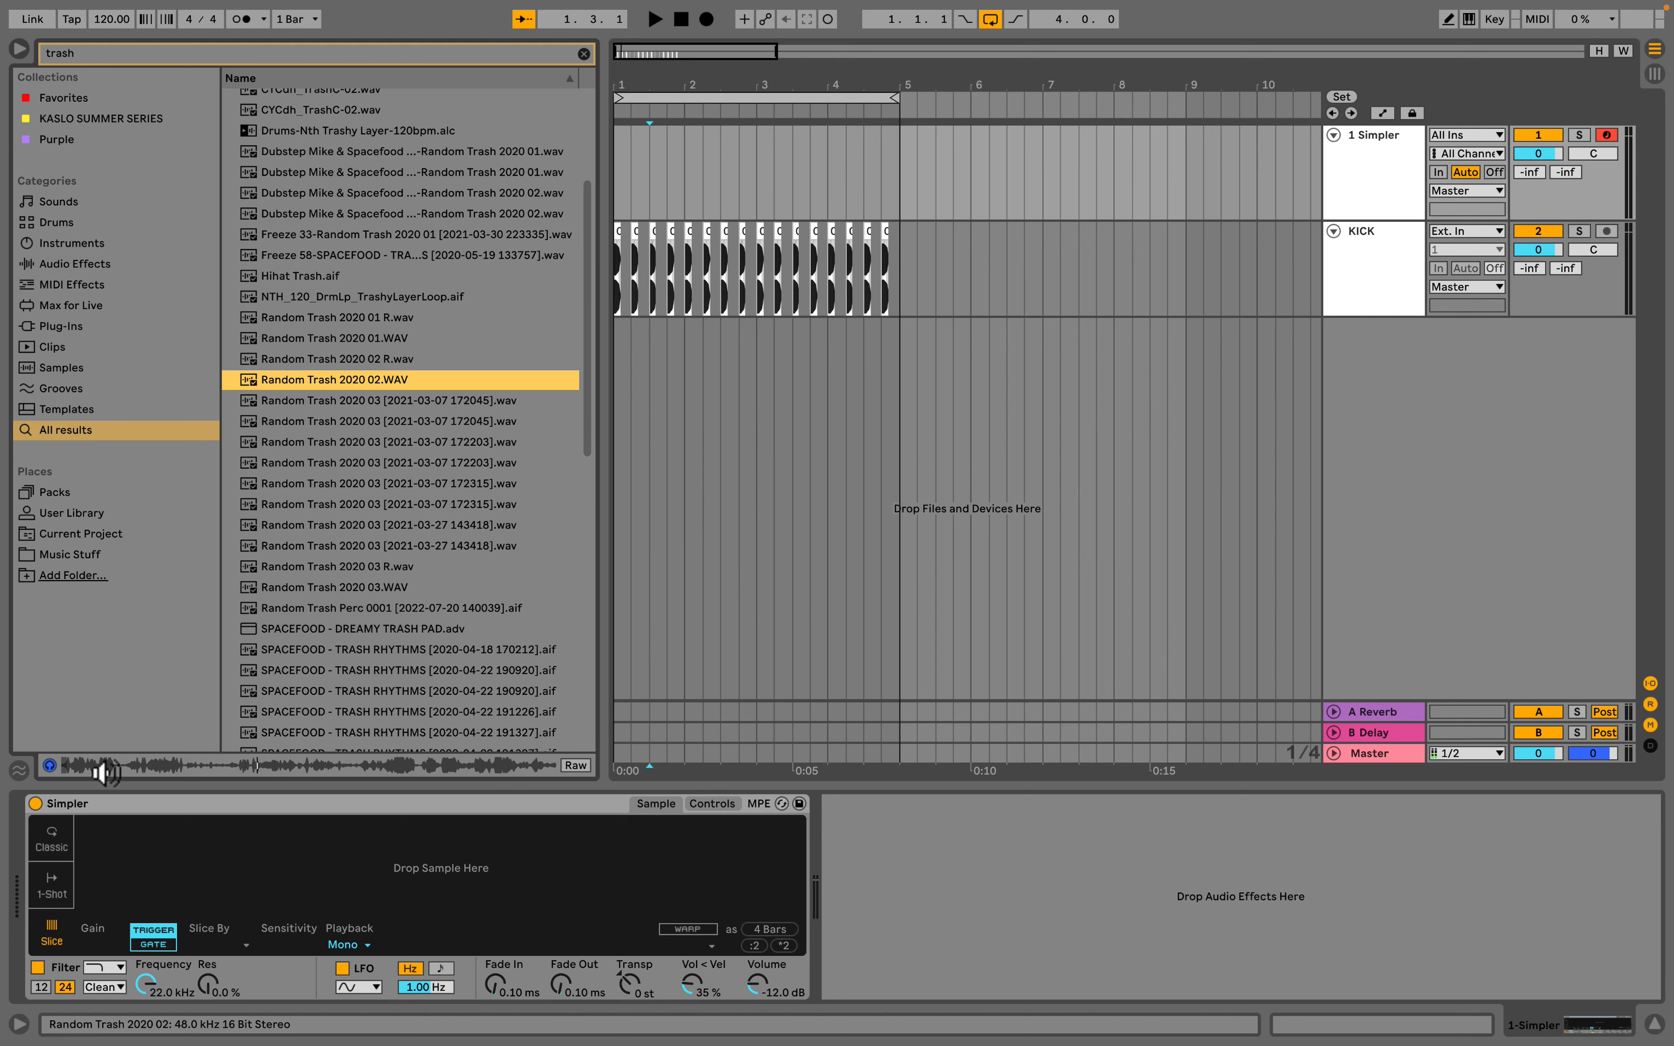
{"action": "left_click", "coordinate": [50, 765]}
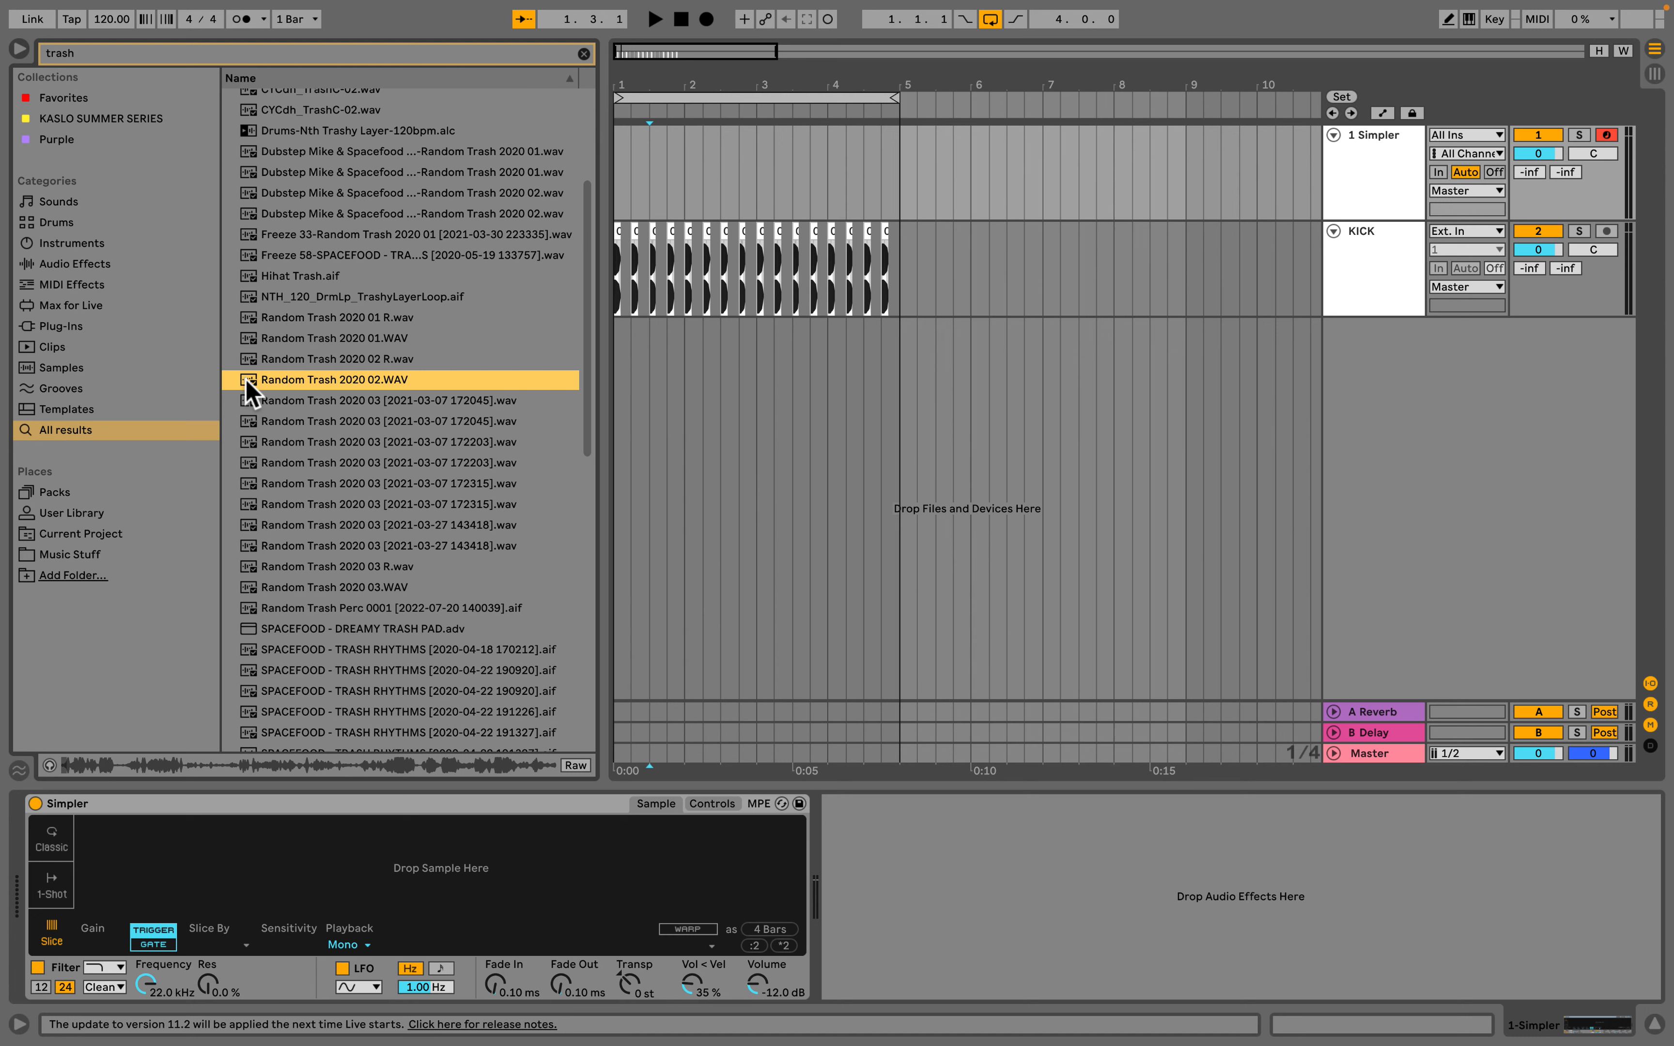
{"action": "left_click_drag", "start_coordinate": [247, 382], "coordinate": [398, 896]}
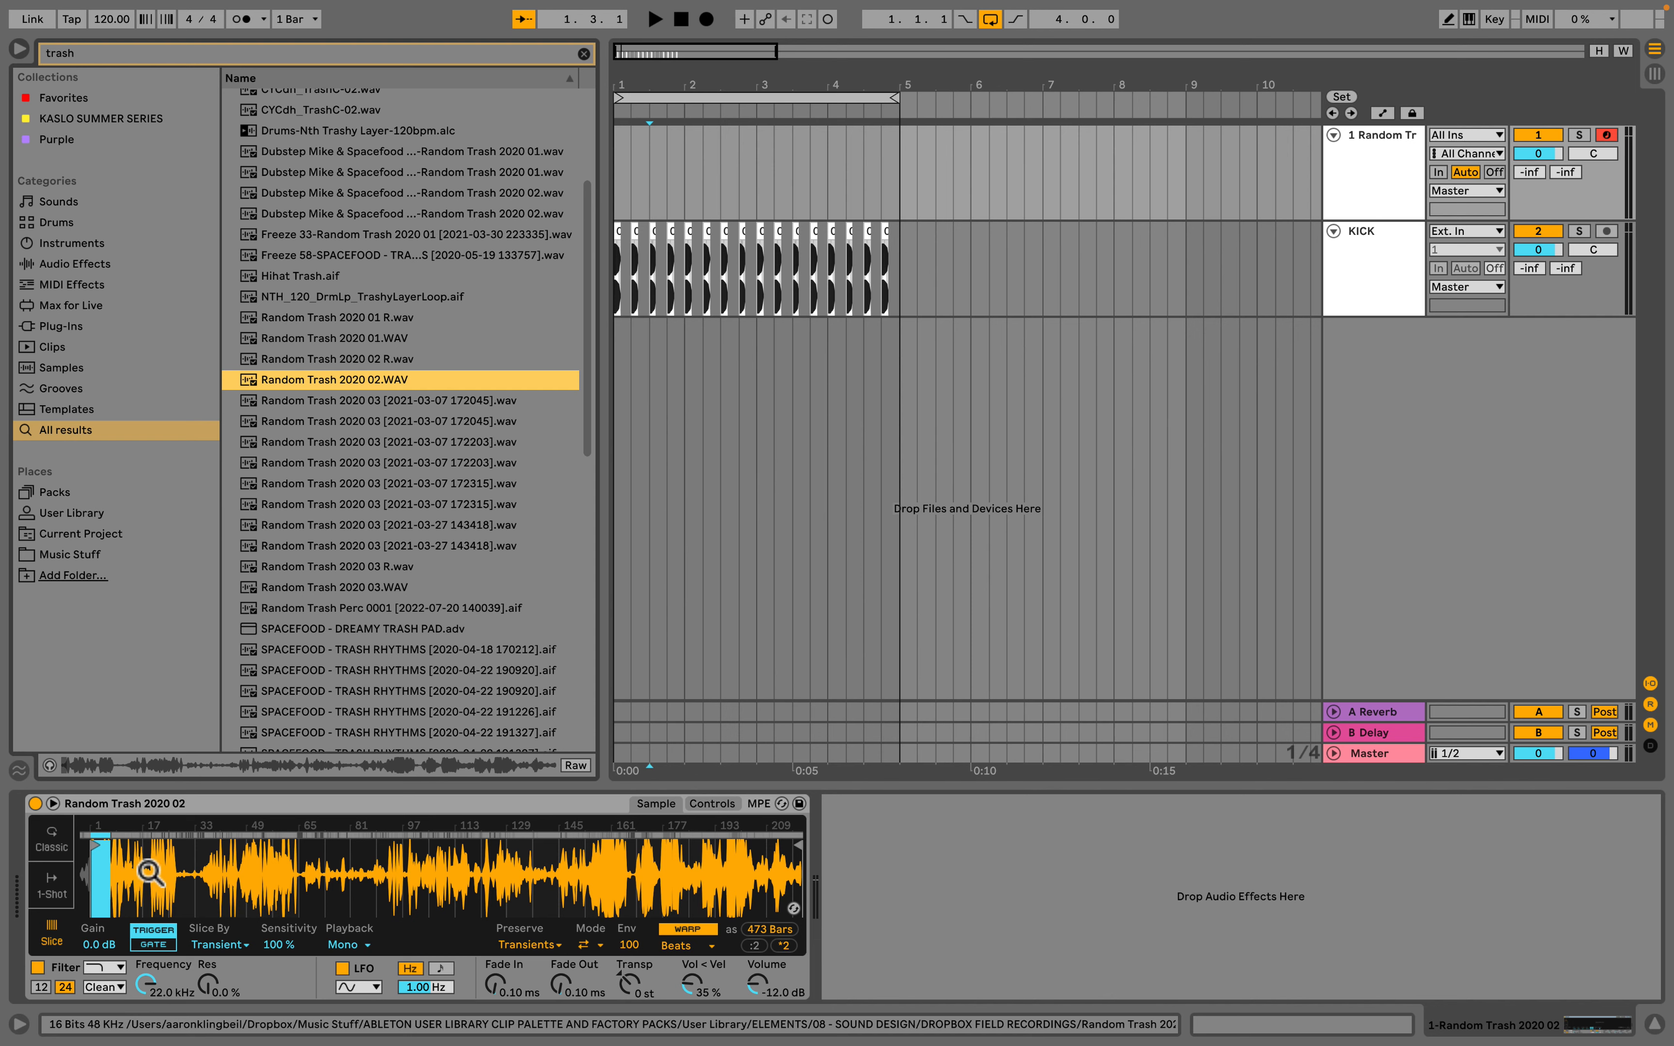
Step: Inspect the transient slices at the start of the recording and play various slices with the computer MIDI keyboard
{"action": "left_click_drag", "start_coordinate": [94, 859], "coordinate": [83, 945]}
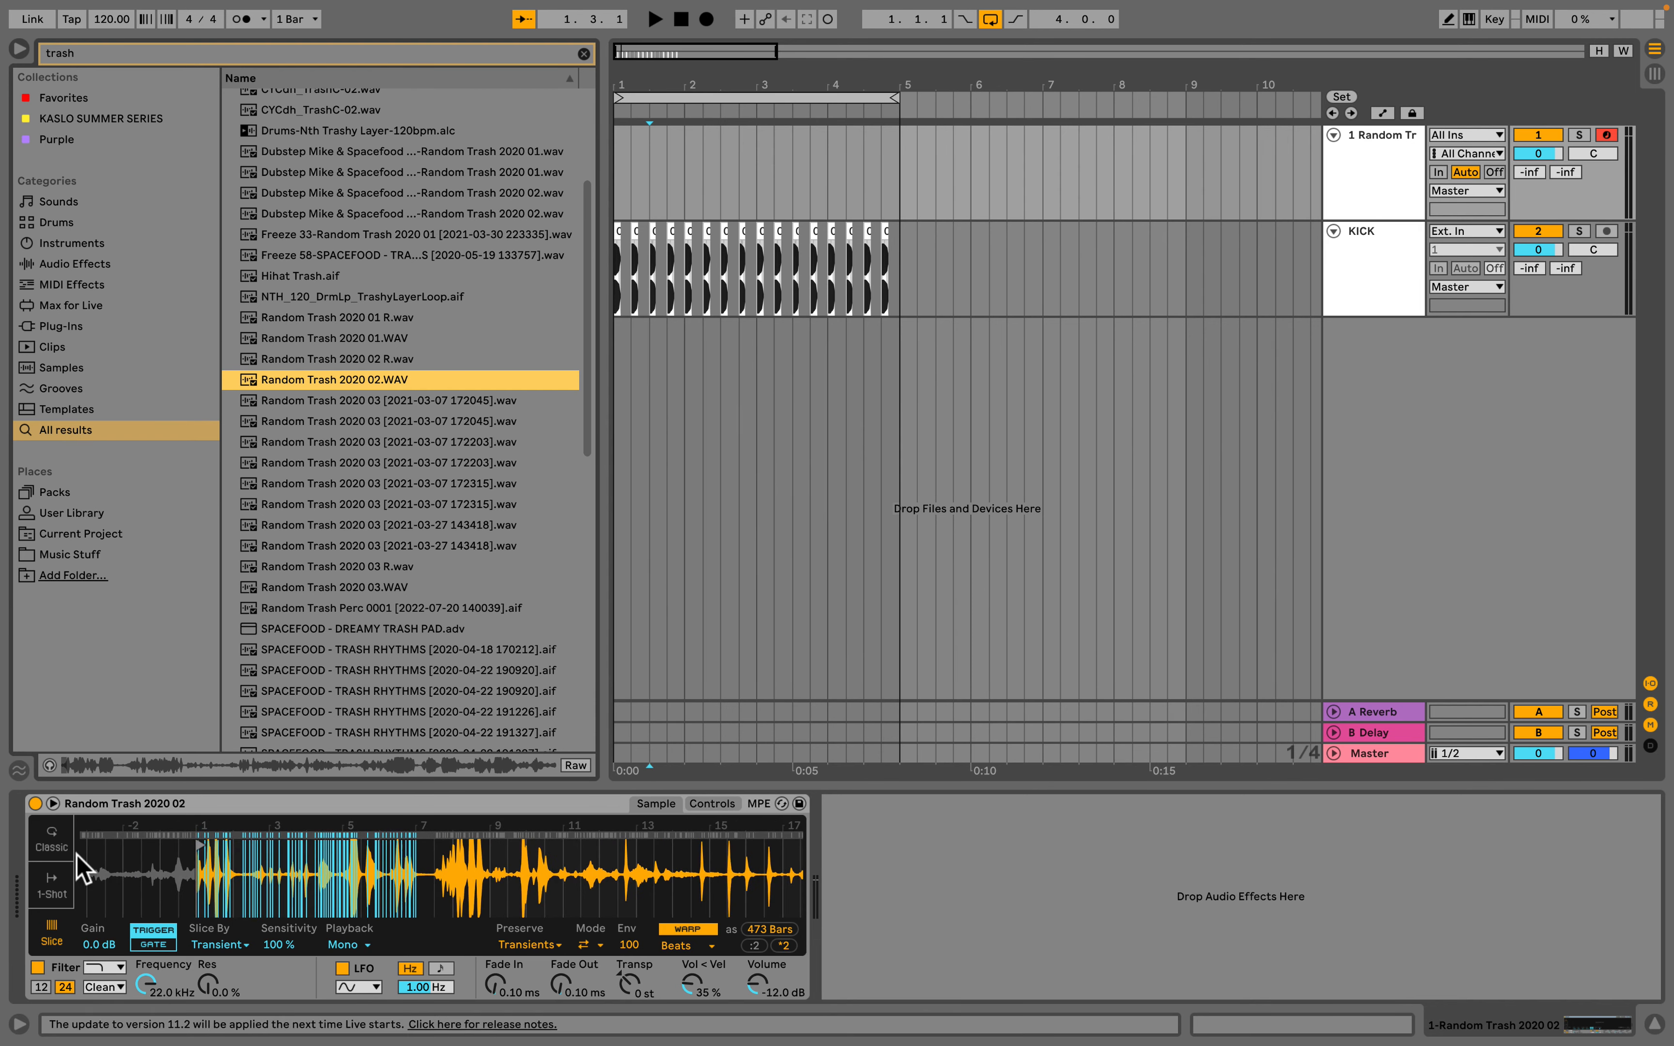
{"action": "left_click_drag", "start_coordinate": [260, 862], "coordinate": [302, 872]}
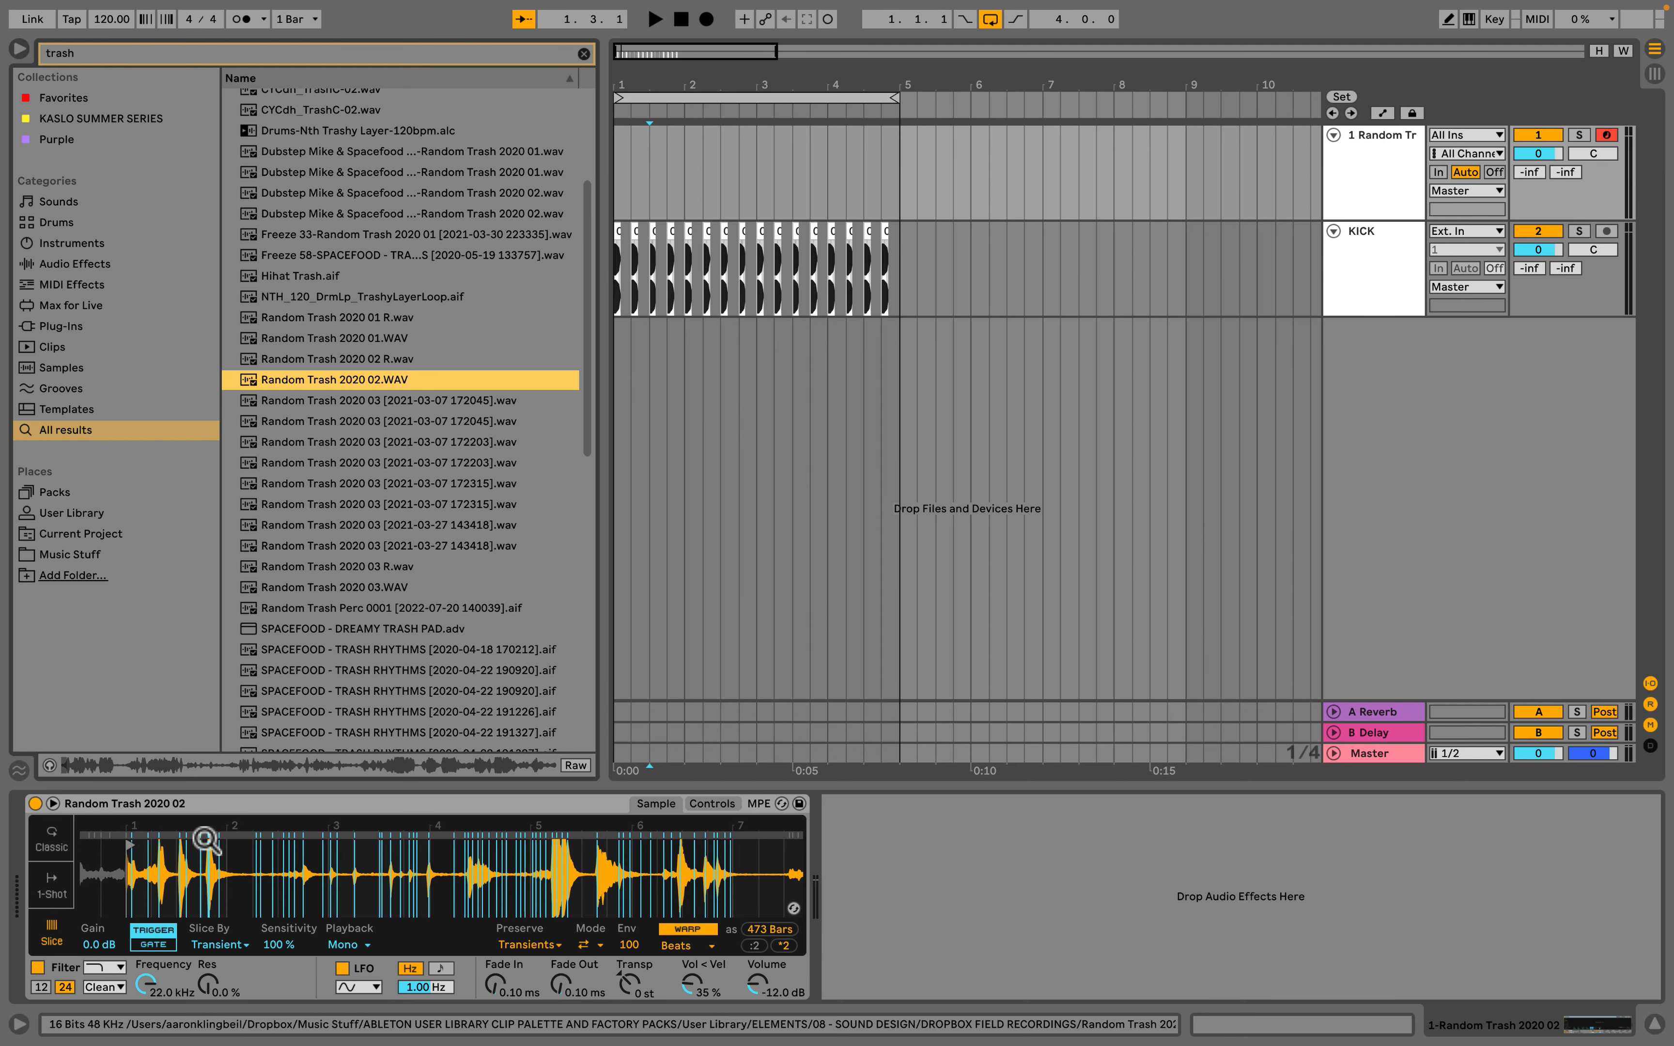
{"action": "left_click", "coordinate": [124, 865]}
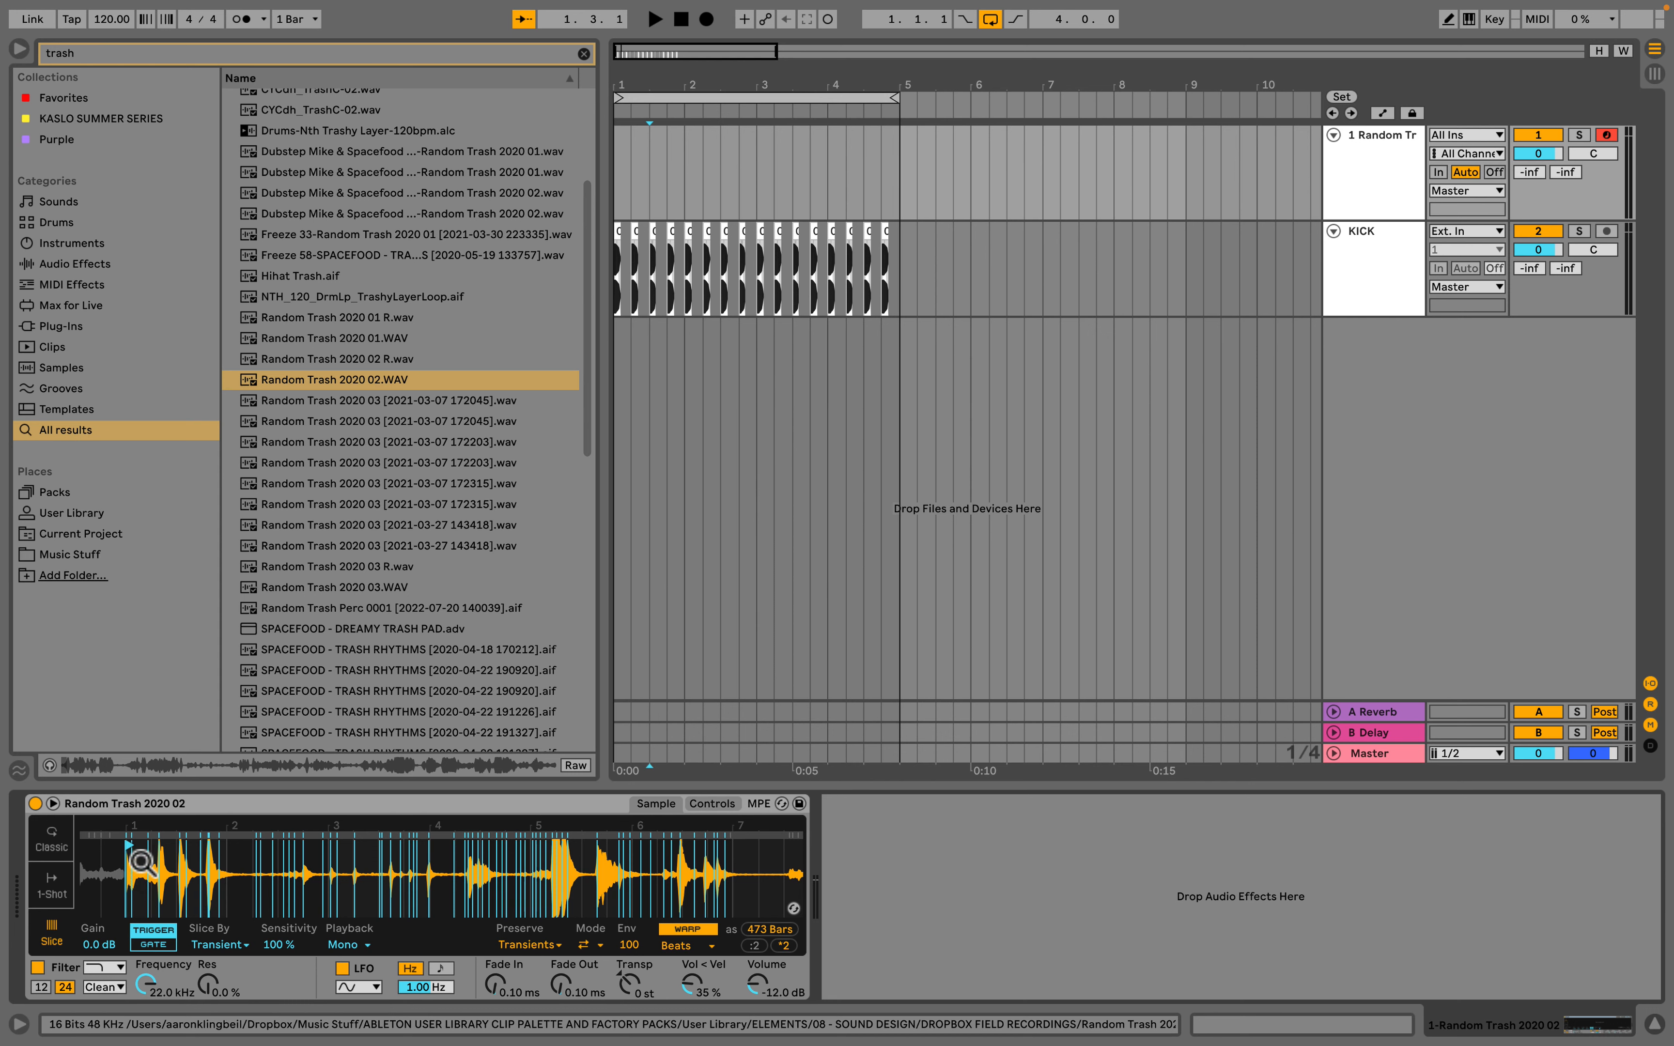
{"action": "scroll", "coordinate": [142, 867], "scroll_direction": "right", "scroll_amount": 2}
{"action": "scroll", "coordinate": [142, 868], "scroll_direction": "left", "scroll_amount": 3}
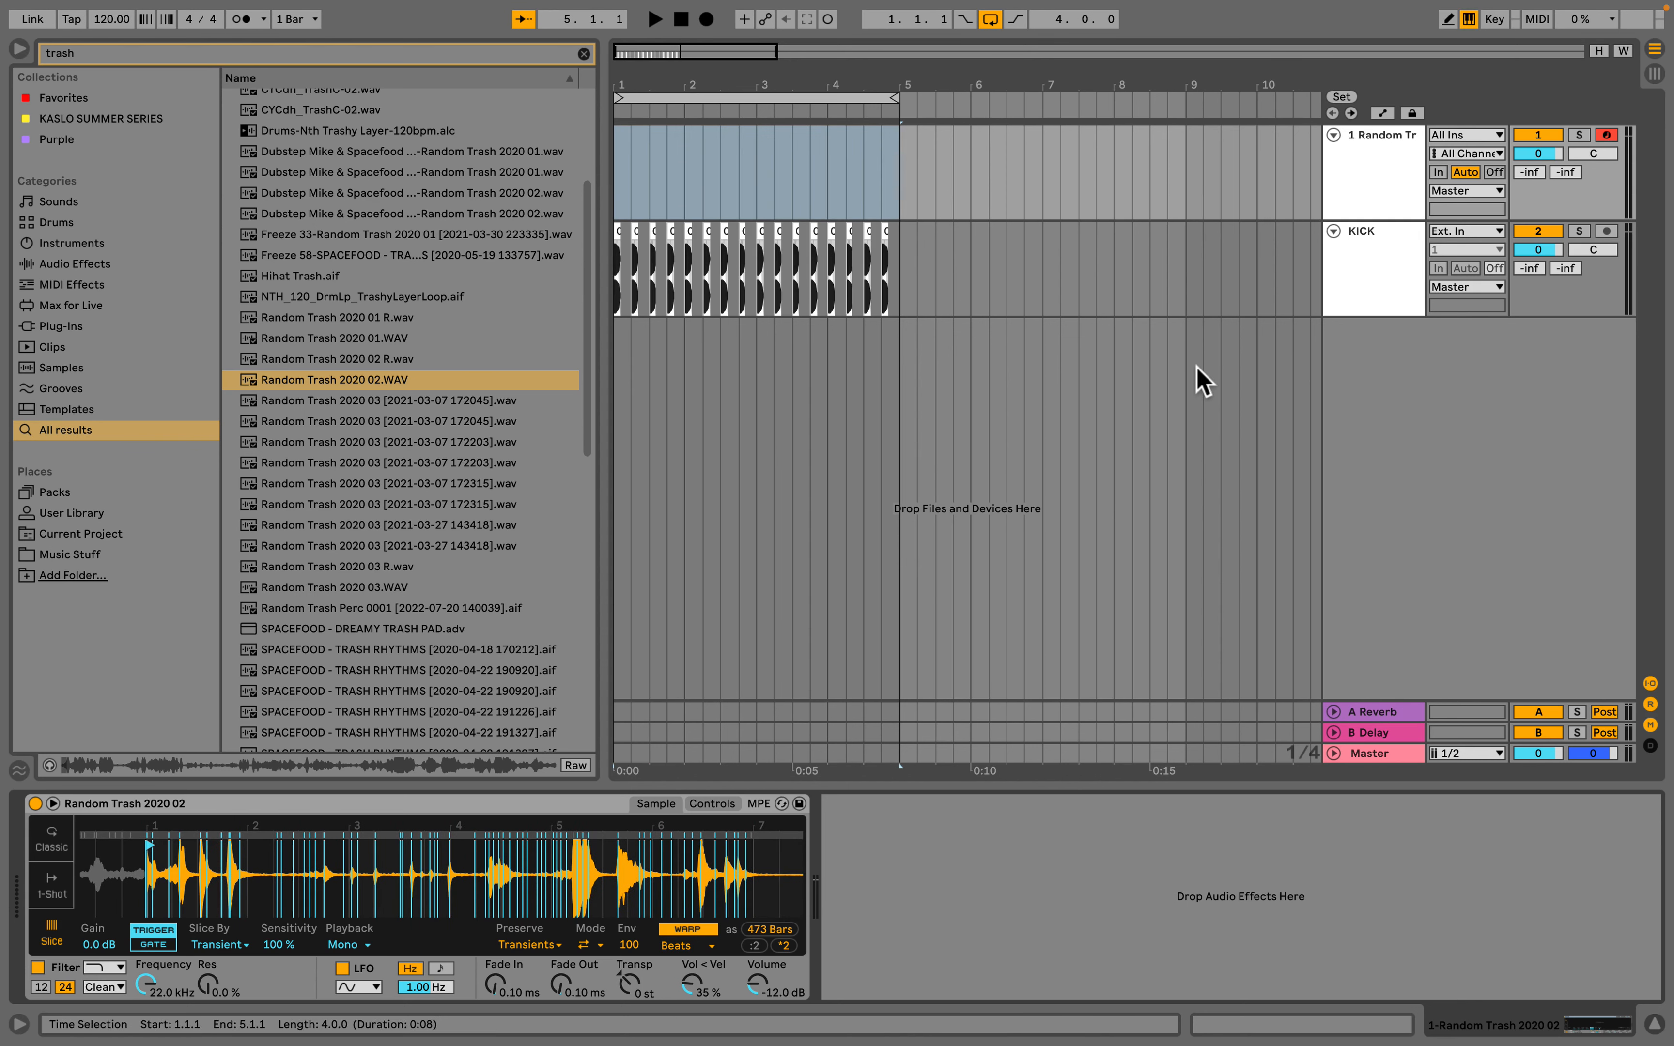
{"action": "key", "text": "a"}
{"action": "key", "text": "g"}
{"action": "key", "text": "s"}
{"action": "key", "text": "h"}
{"action": "key", "text": "h"}
{"action": "key", "text": "u"}
{"action": "key", "text": "h"}
{"action": "key", "text": "g"}
{"action": "key", "text": "s"}
{"action": "key", "text": "s"}
{"action": "key", "text": "a"}
{"action": "key", "text": "e"}
{"action": "key", "text": "d"}
Step: Create a four-bar MIDI clip on the Random Trash track and fill its first bar with sixteenth-note C3 hits
{"action": "left_click", "coordinate": [617, 208]}
{"action": "key", "text": "super+shift+m"}
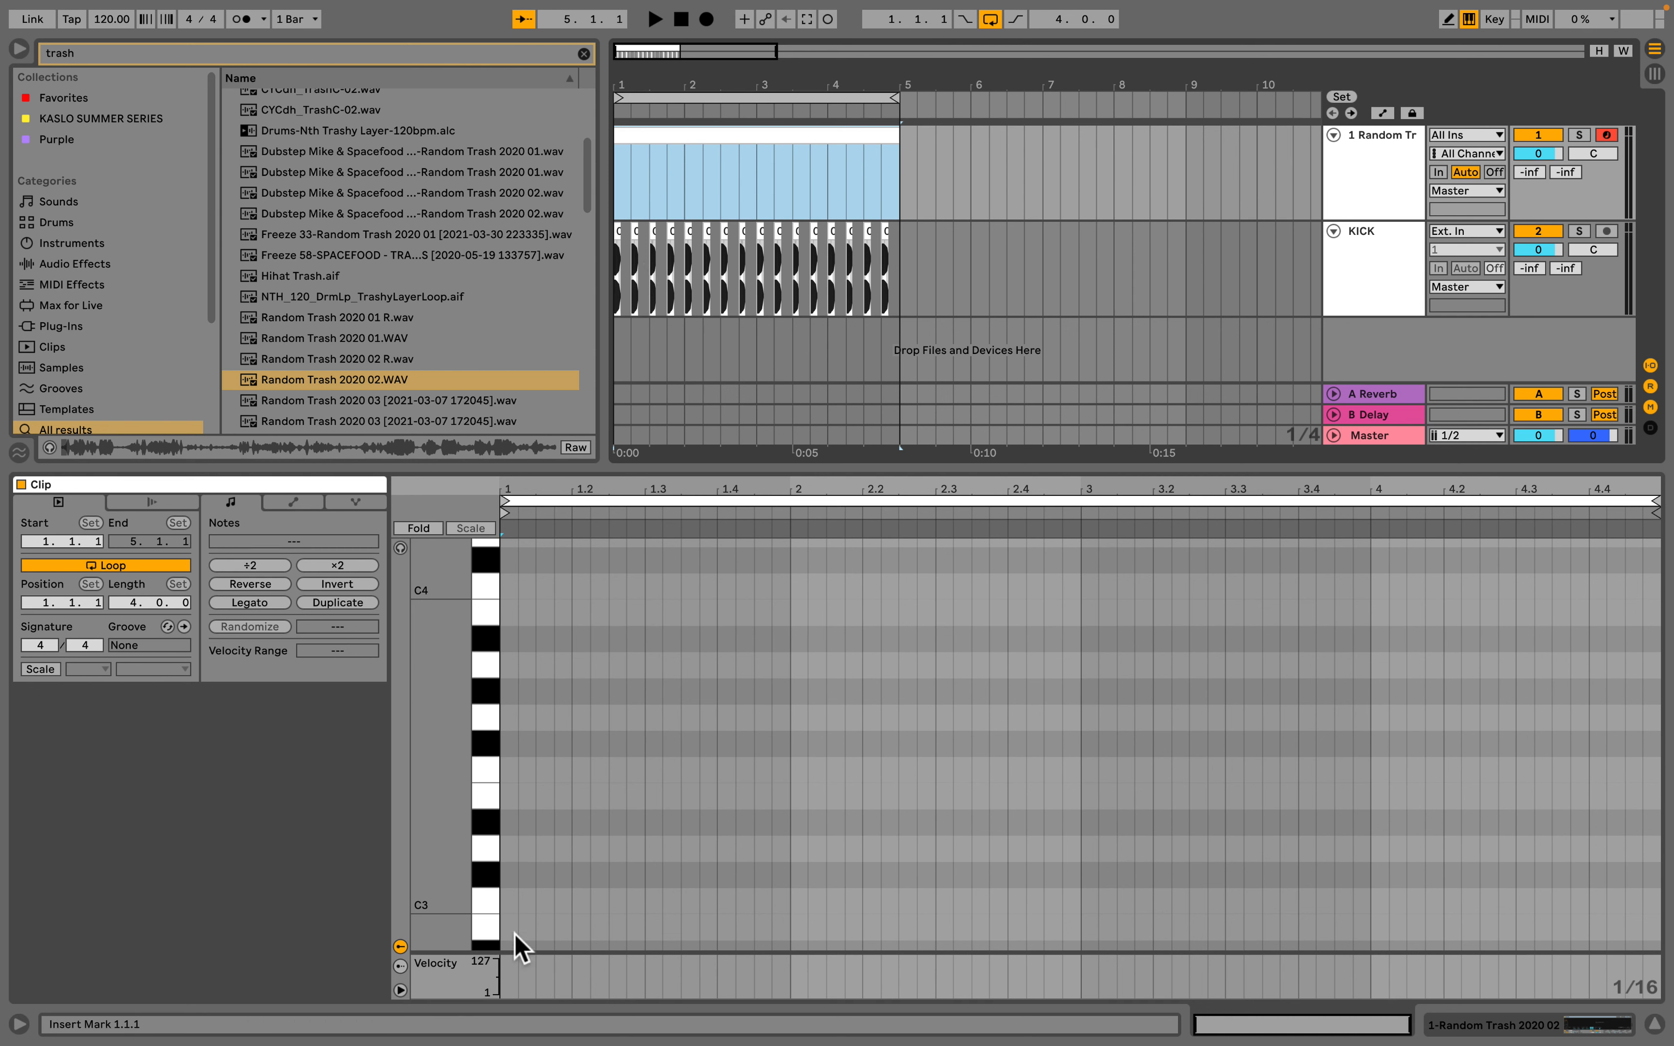
{"action": "left_click", "coordinate": [510, 898]}
{"action": "double_click", "coordinate": [510, 899]}
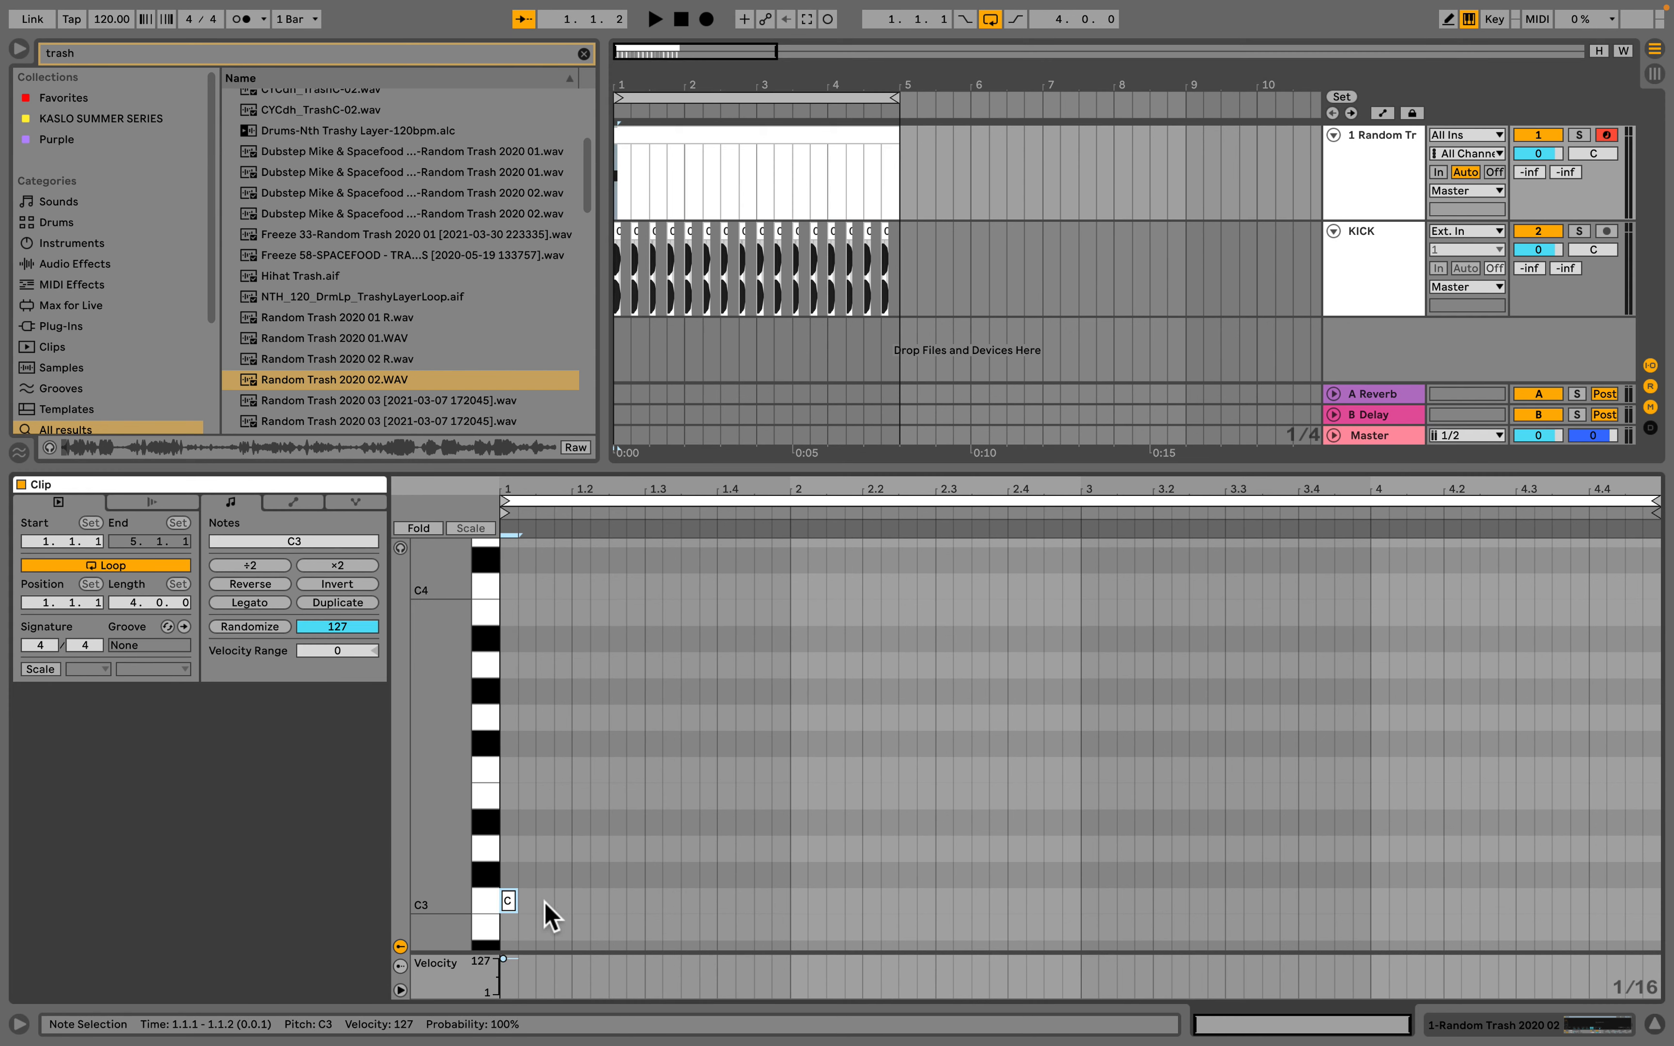
{"action": "key", "text": "b"}
{"action": "left_click_drag", "start_coordinate": [530, 898], "coordinate": [789, 900]}
{"action": "key", "text": "b"}
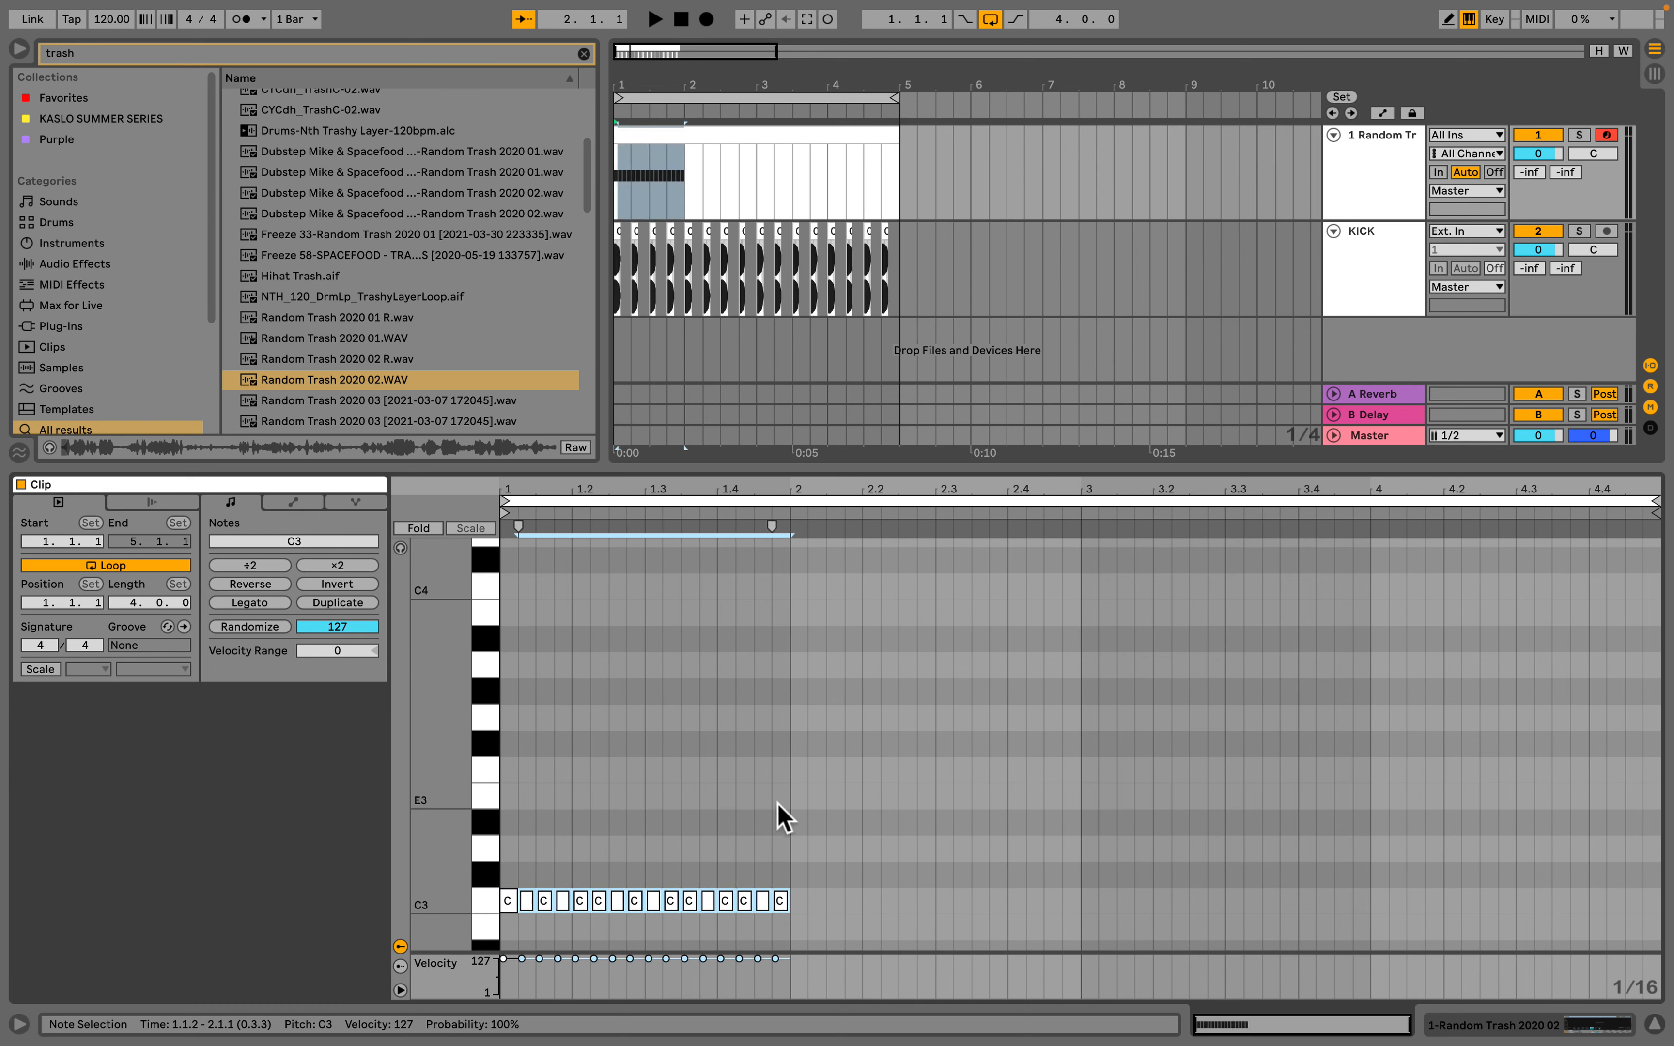
Step: Loop the clip's first bar of C3 notes so the pattern repeats across all four bars
{"action": "mouse_move", "coordinate": [787, 799]}
{"action": "left_mouse_down"}
{"action": "mouse_move", "coordinate": [753, 947]}
{"action": "mouse_move", "coordinate": [489, 973]}
{"action": "left_mouse_up"}
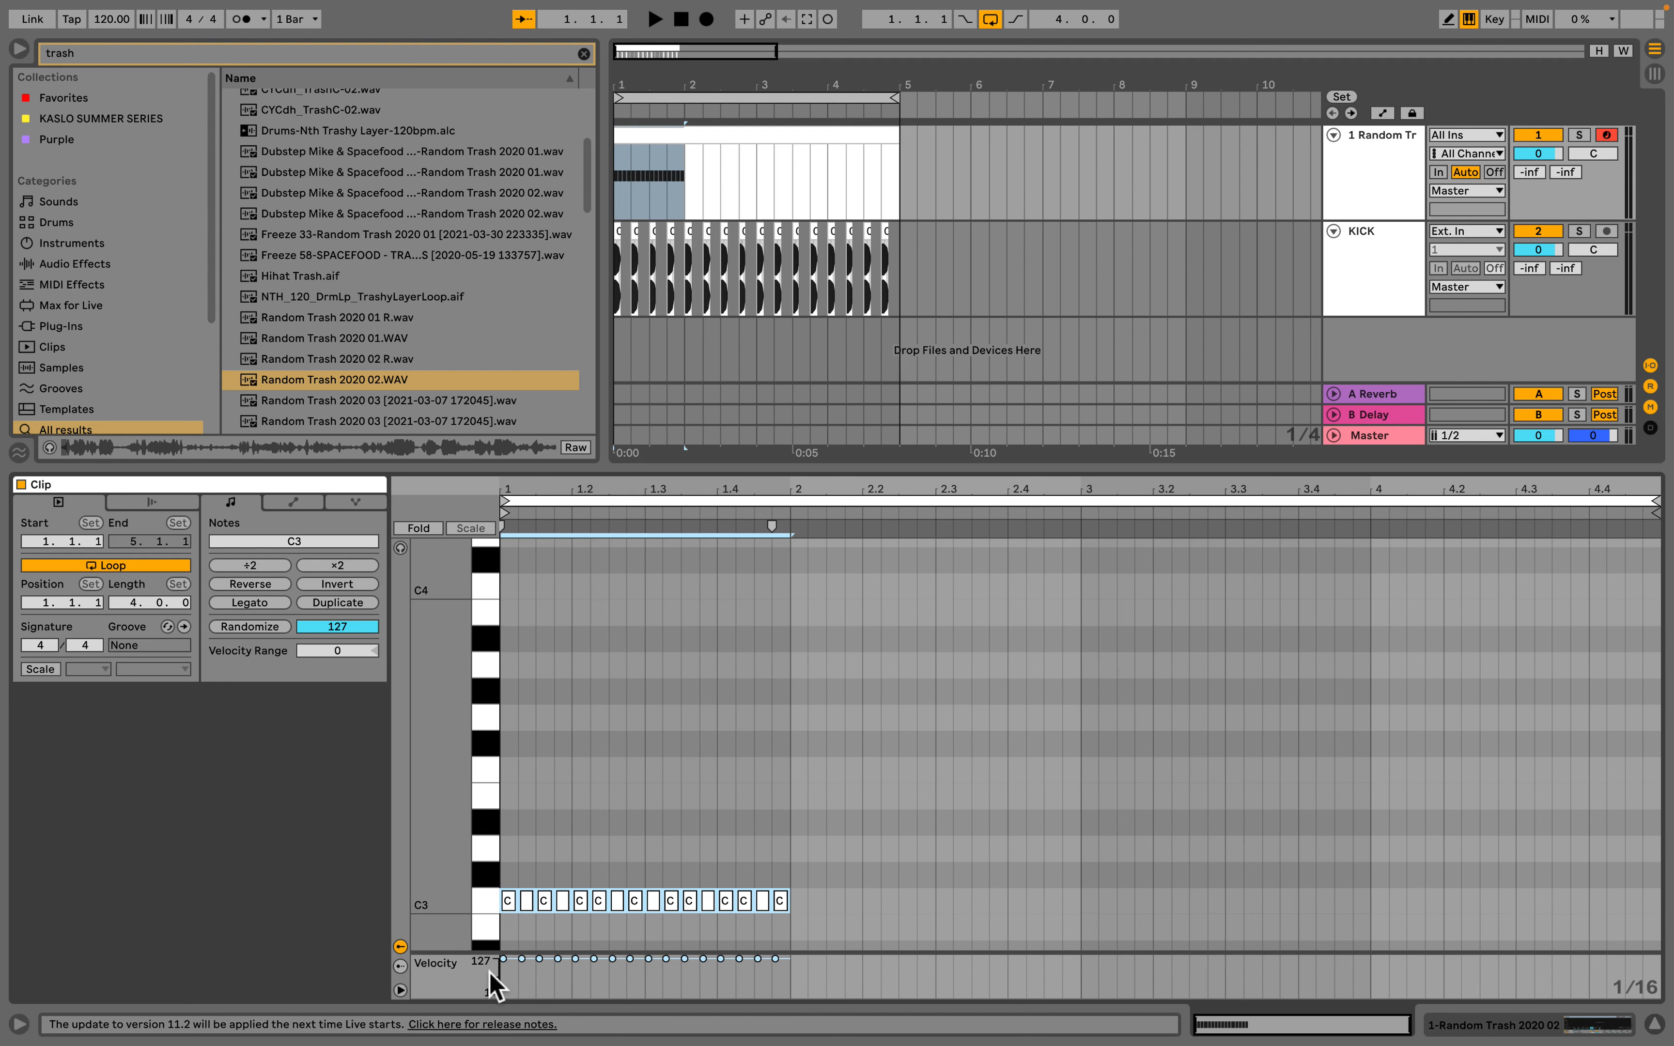
{"action": "key", "text": "super+l"}
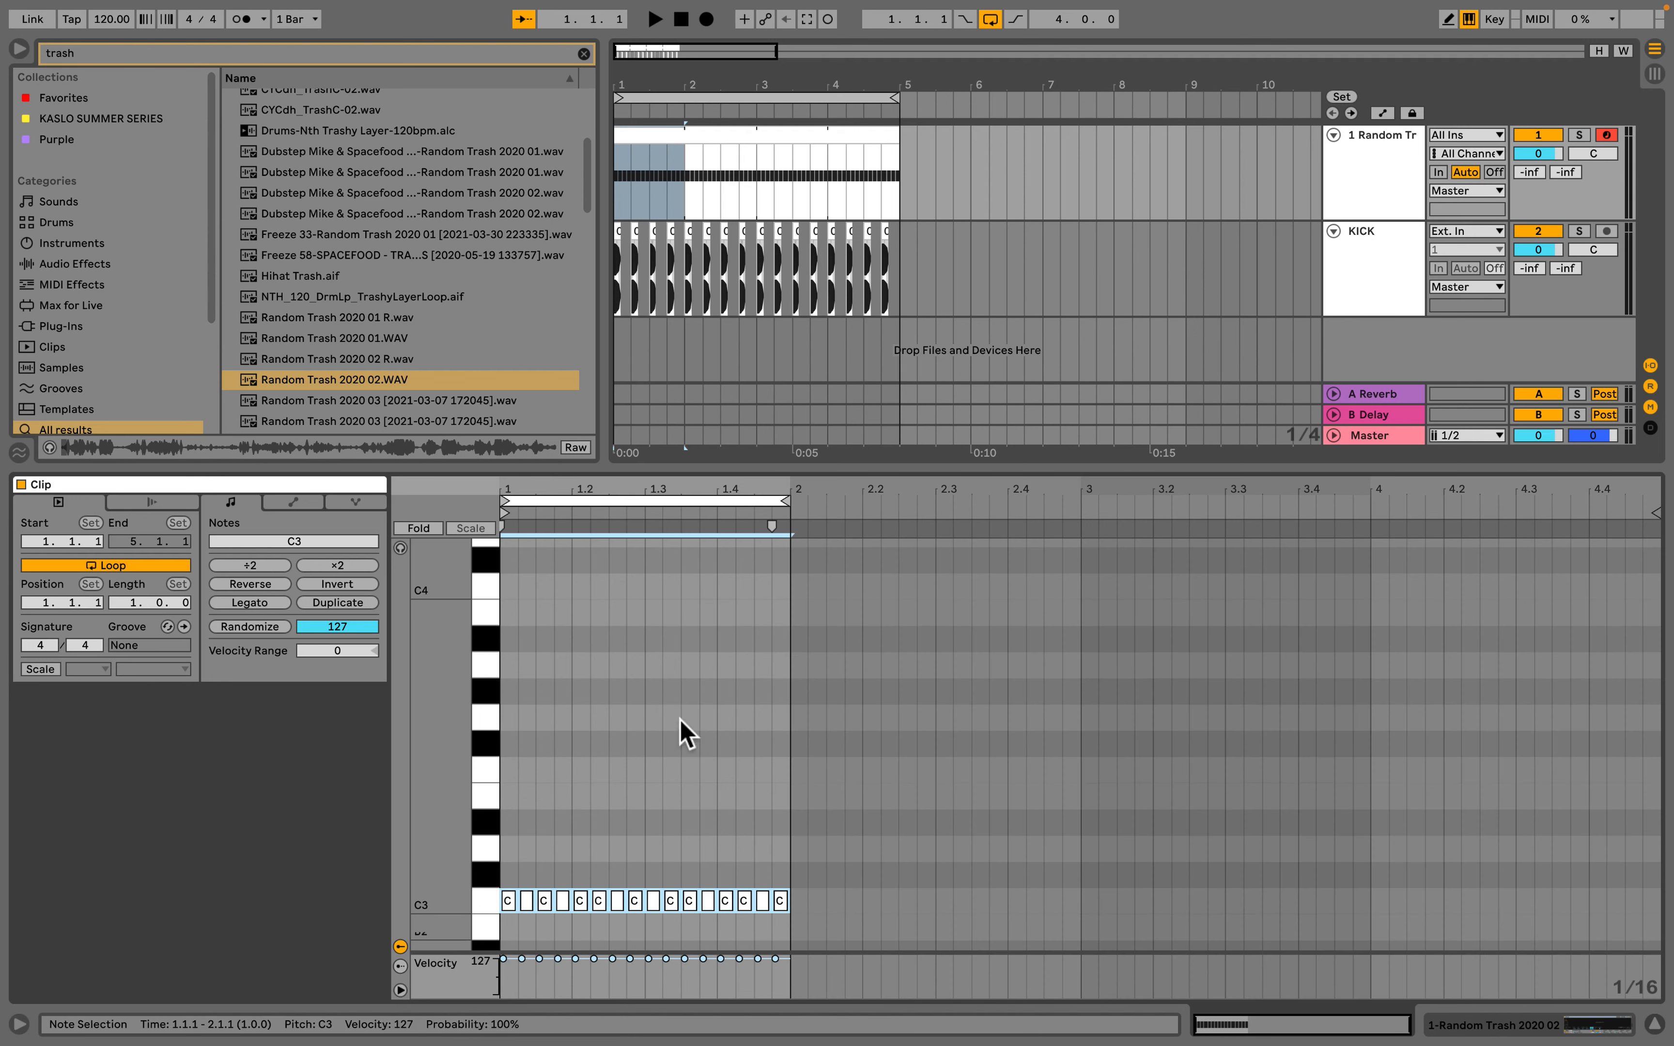
{"action": "left_click", "coordinate": [683, 136]}
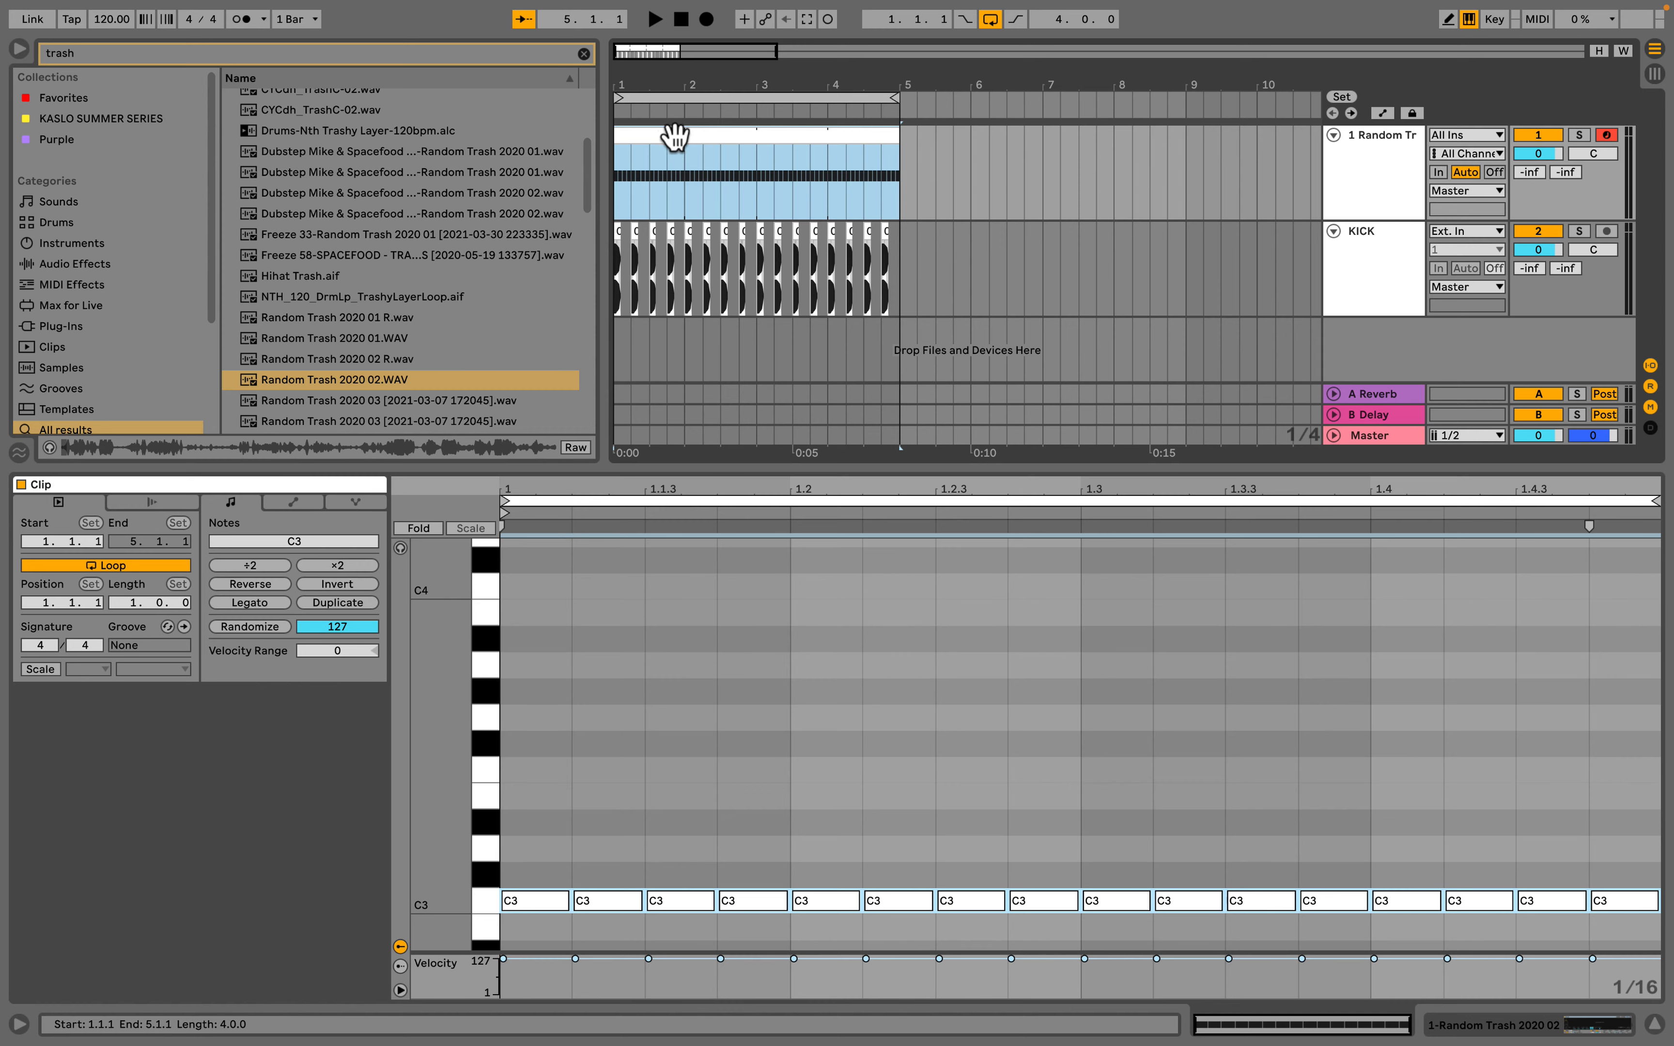
Step: Show the track's devices and play the arrangement to hear the repeated slice with the kick
{"action": "key", "text": "shift+Tab"}
{"action": "key", "text": "space"}
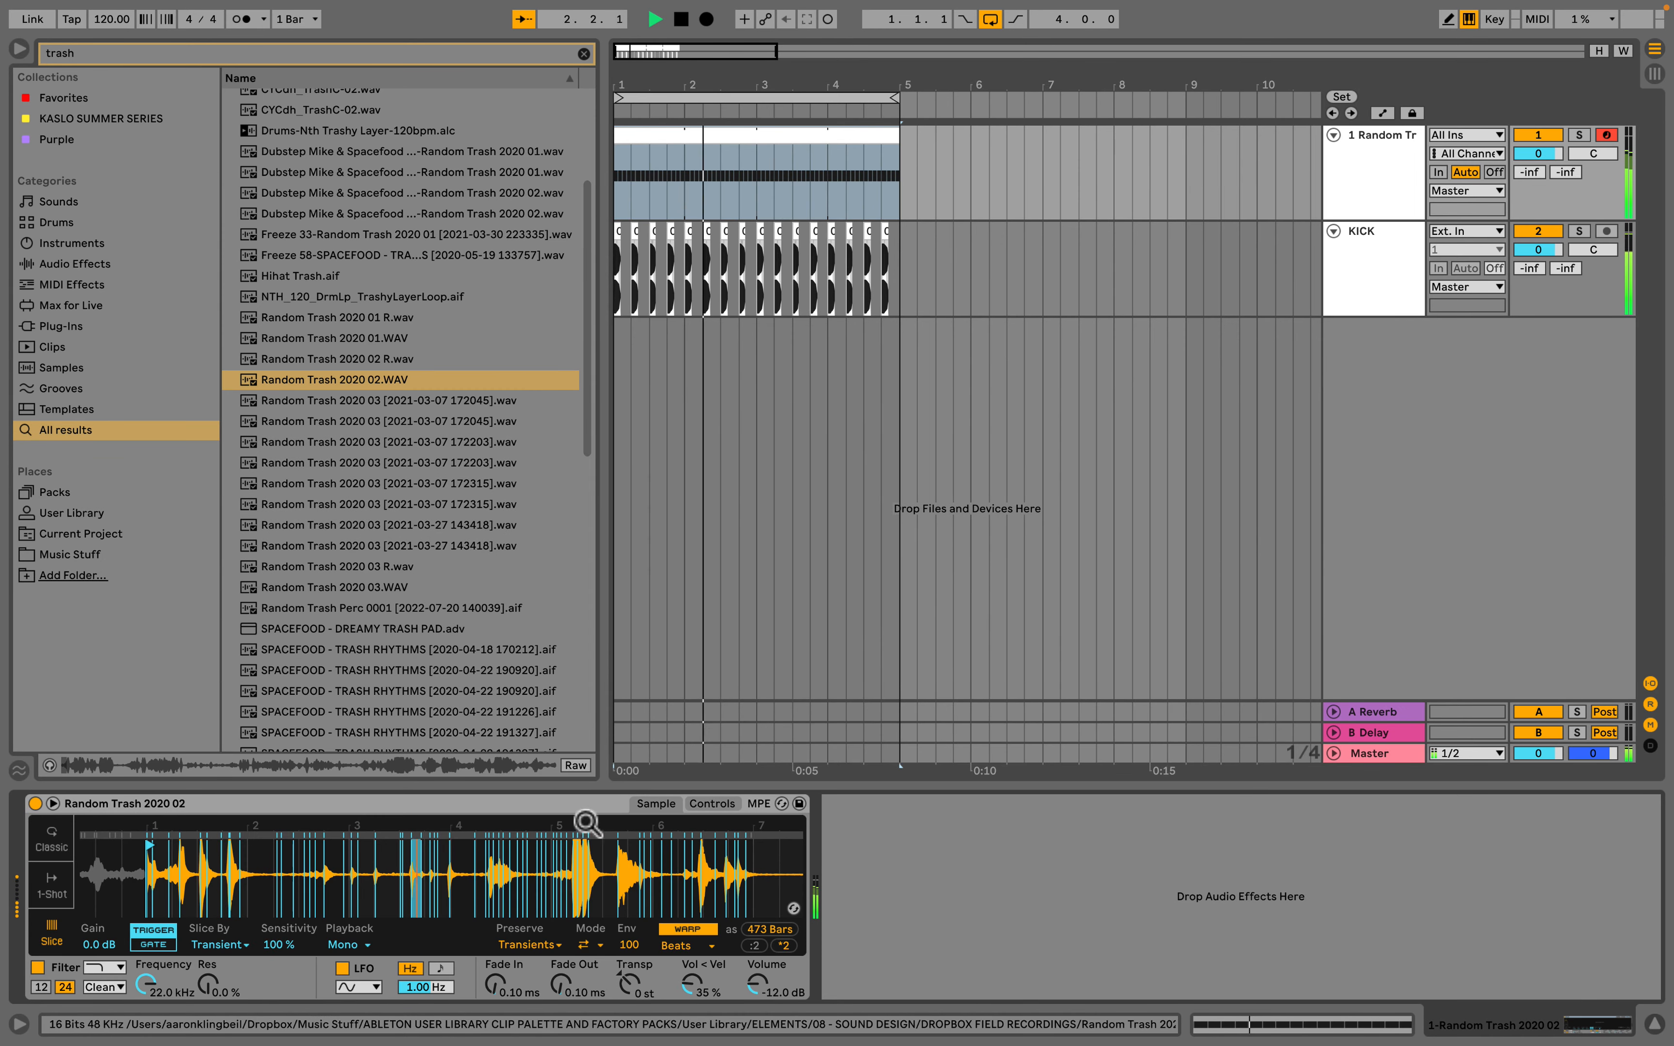
{"action": "key", "text": "space"}
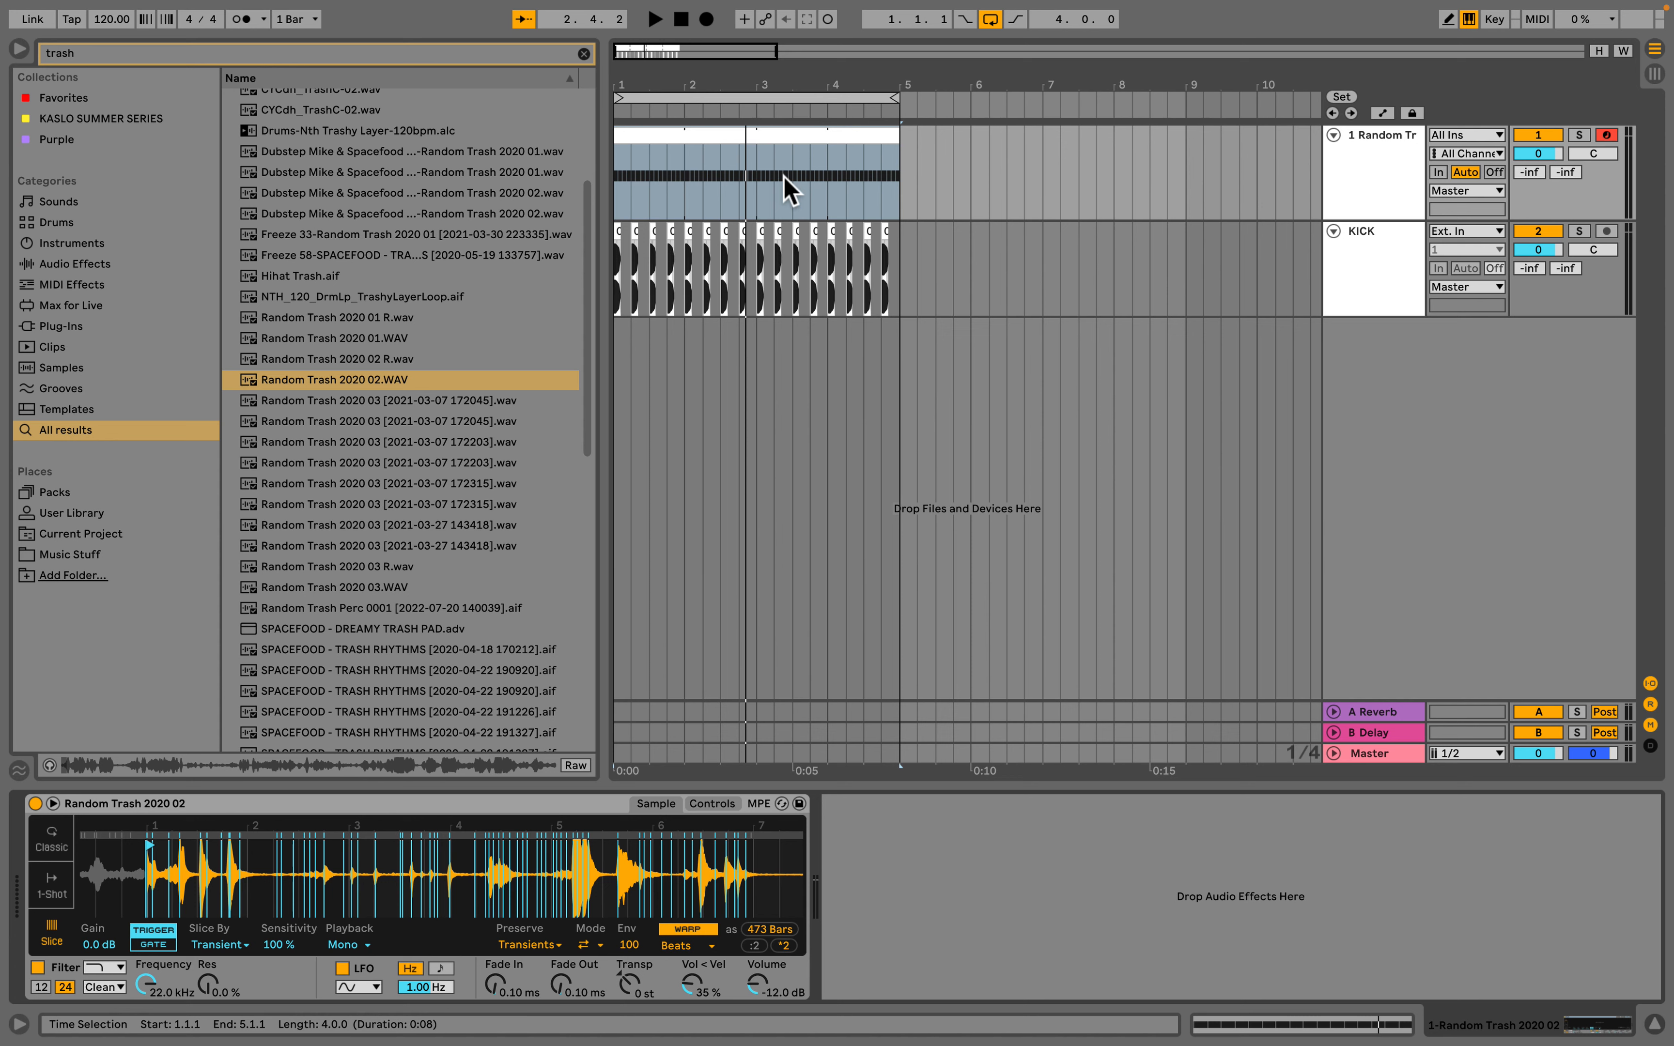
{"action": "key", "text": "super+f"}
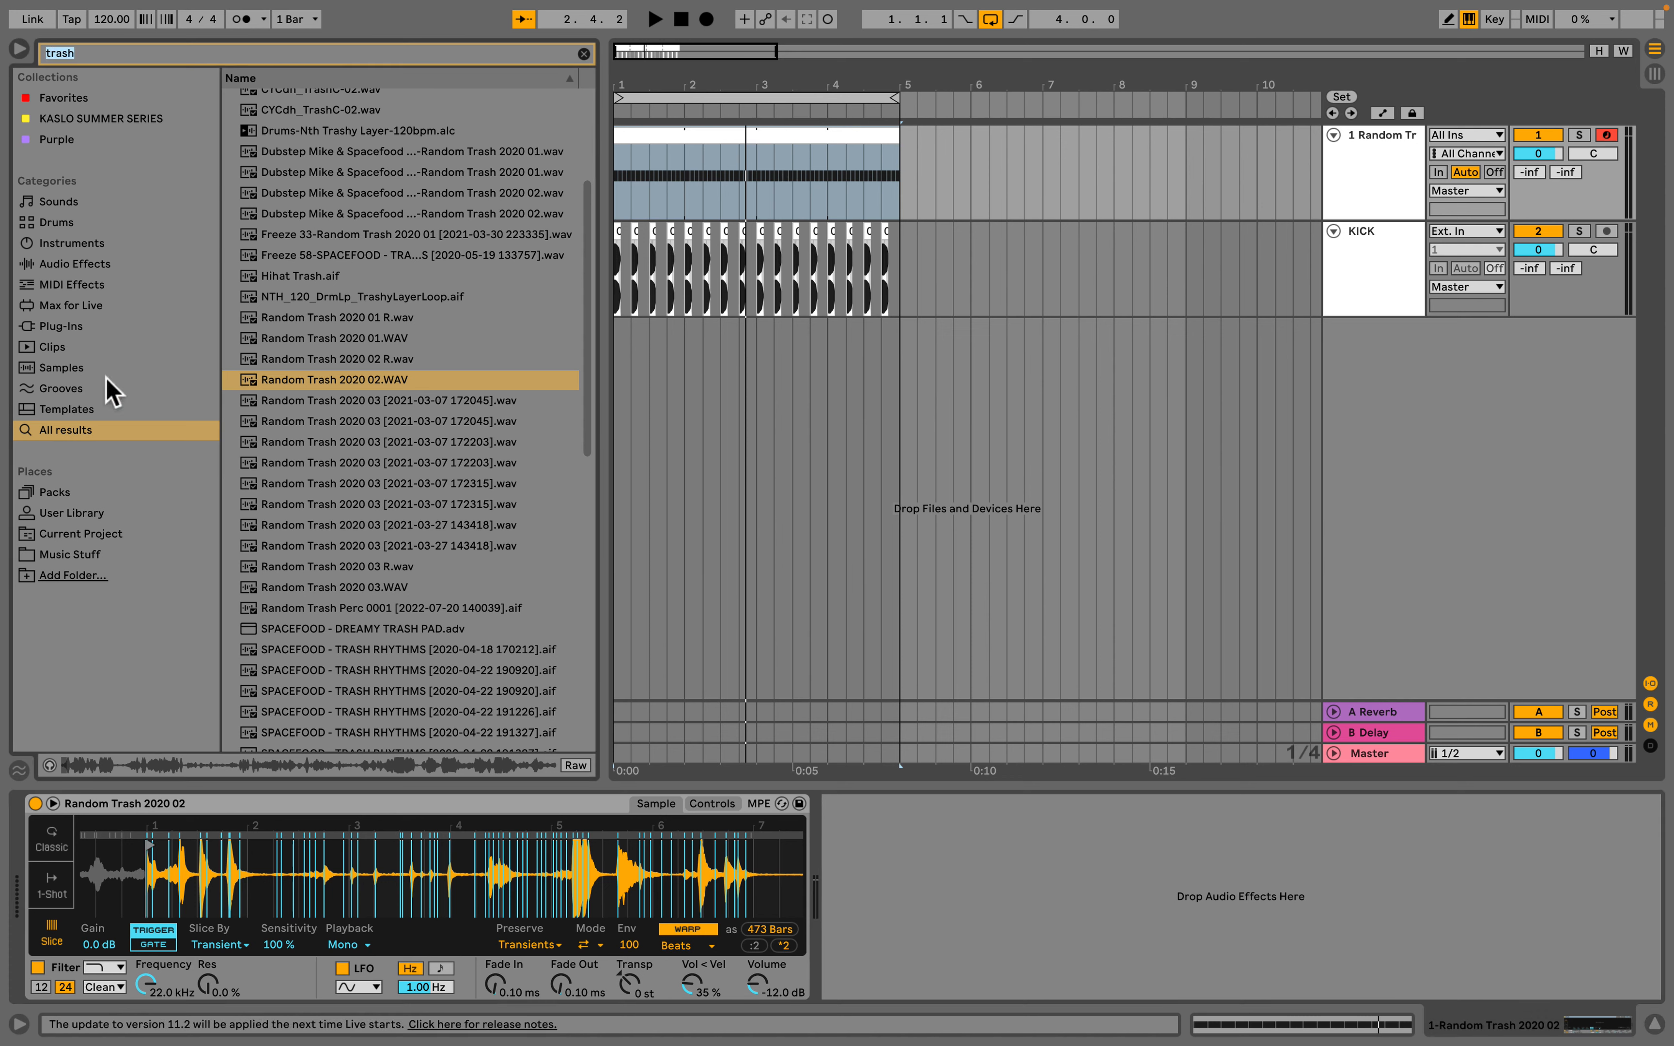
{"action": "type", "text": "rand"}
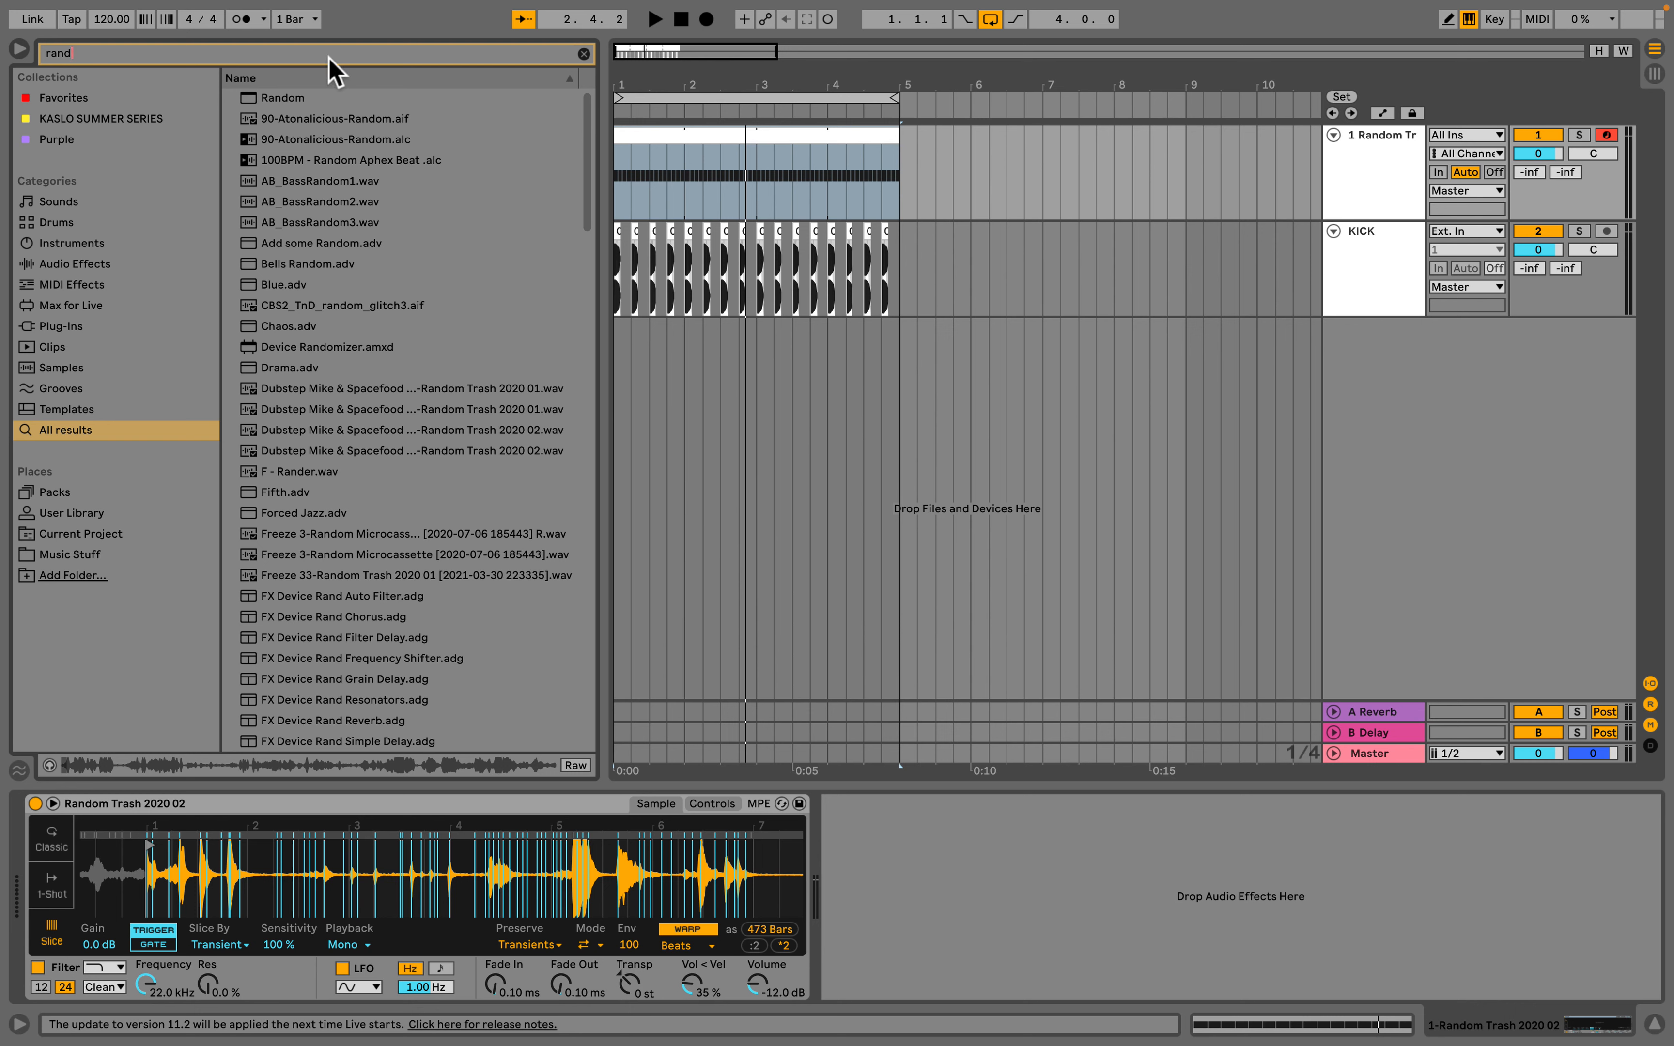
{"action": "left_click", "coordinate": [583, 54]}
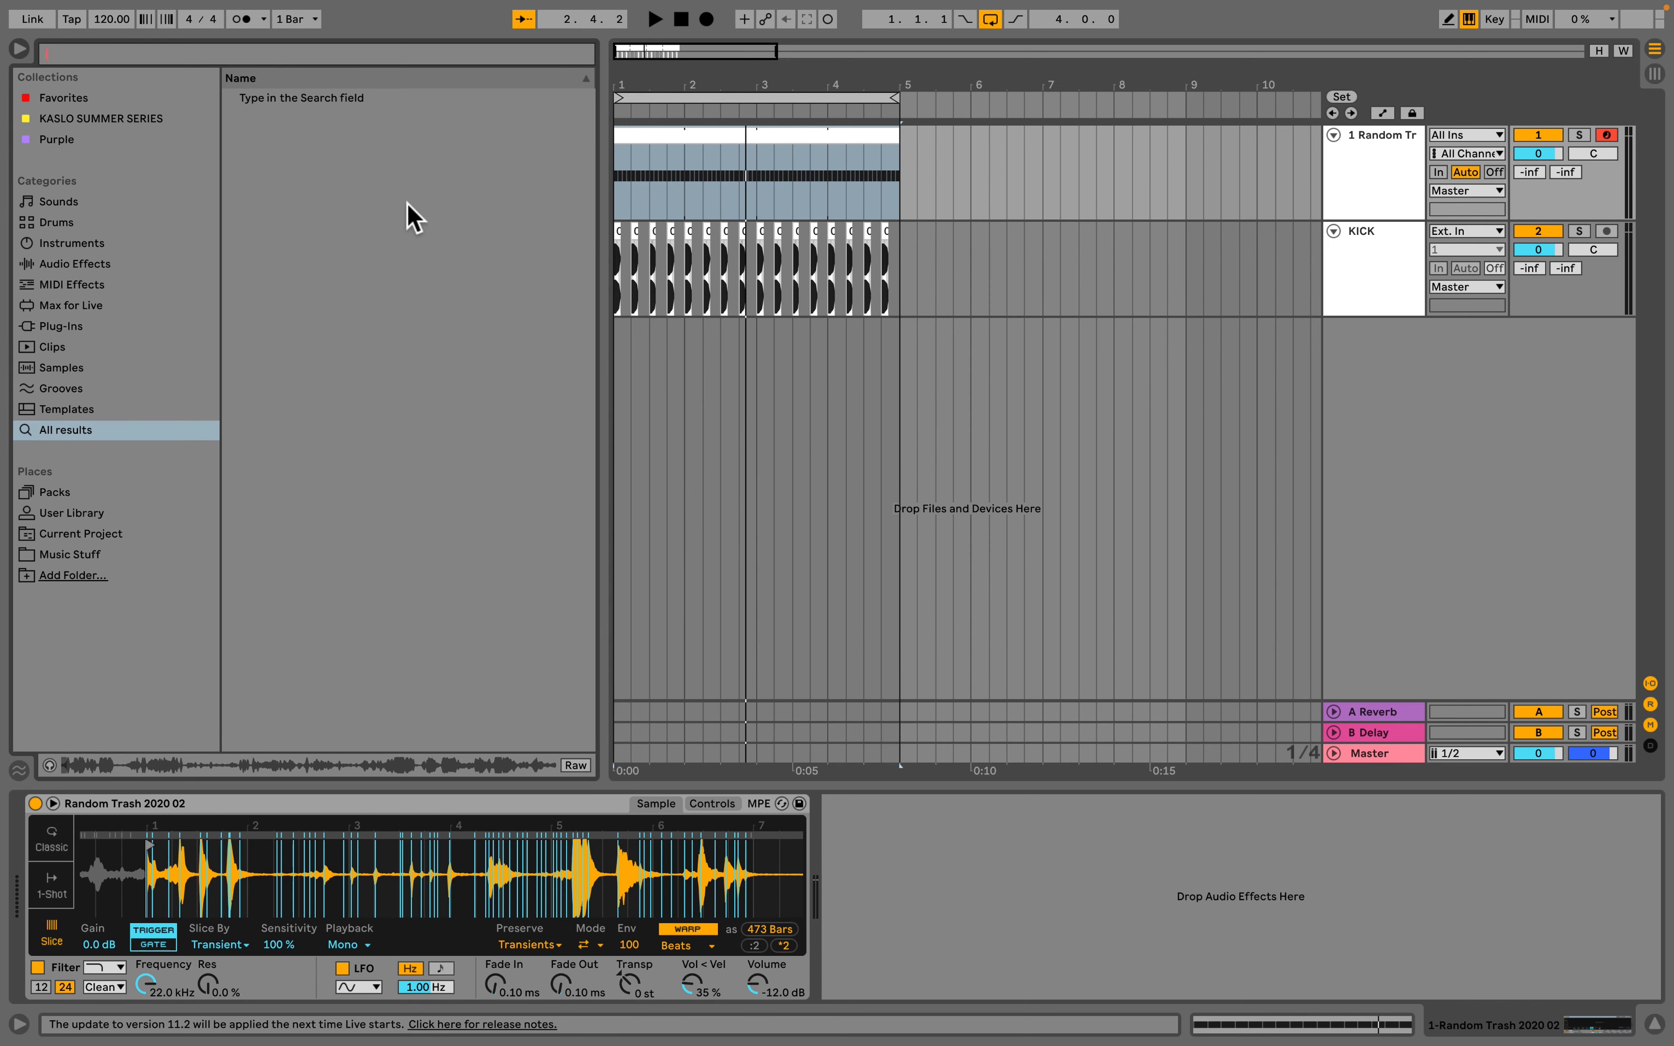
Step: Find the Random device among the MIDI effects and insert it before Simpler
{"action": "left_click", "coordinate": [92, 286]}
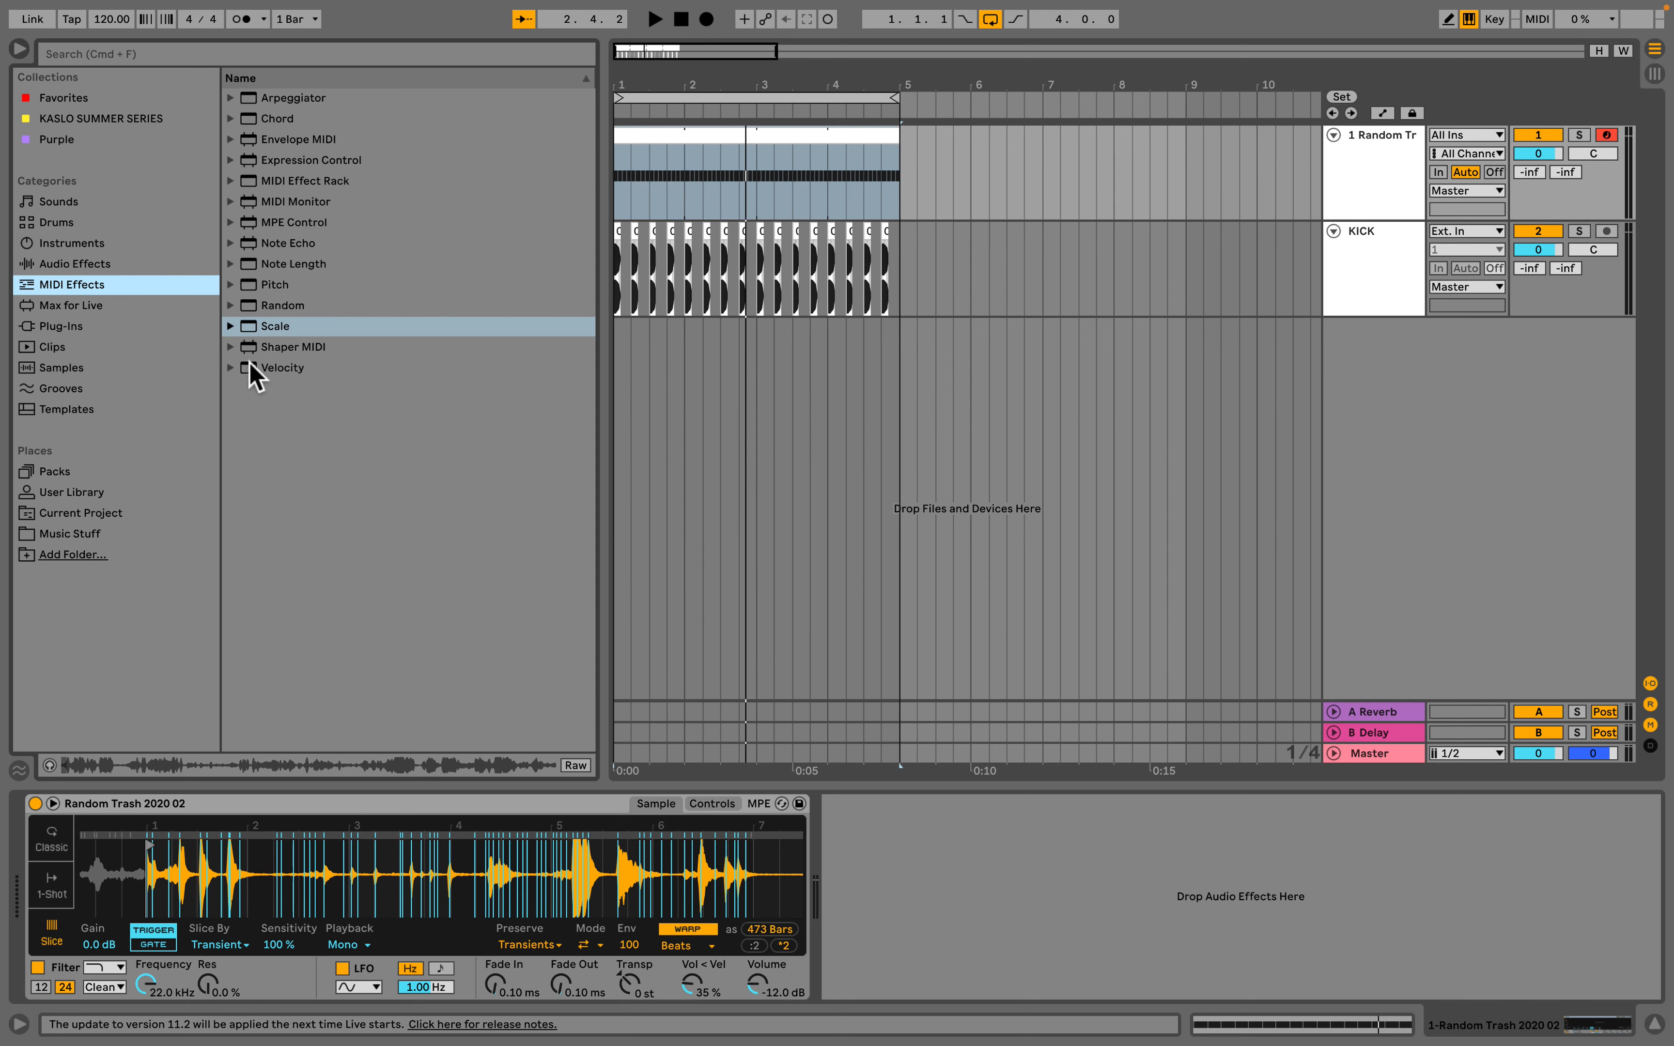
{"action": "left_click", "coordinate": [253, 102]}
{"action": "left_click", "coordinate": [252, 121]}
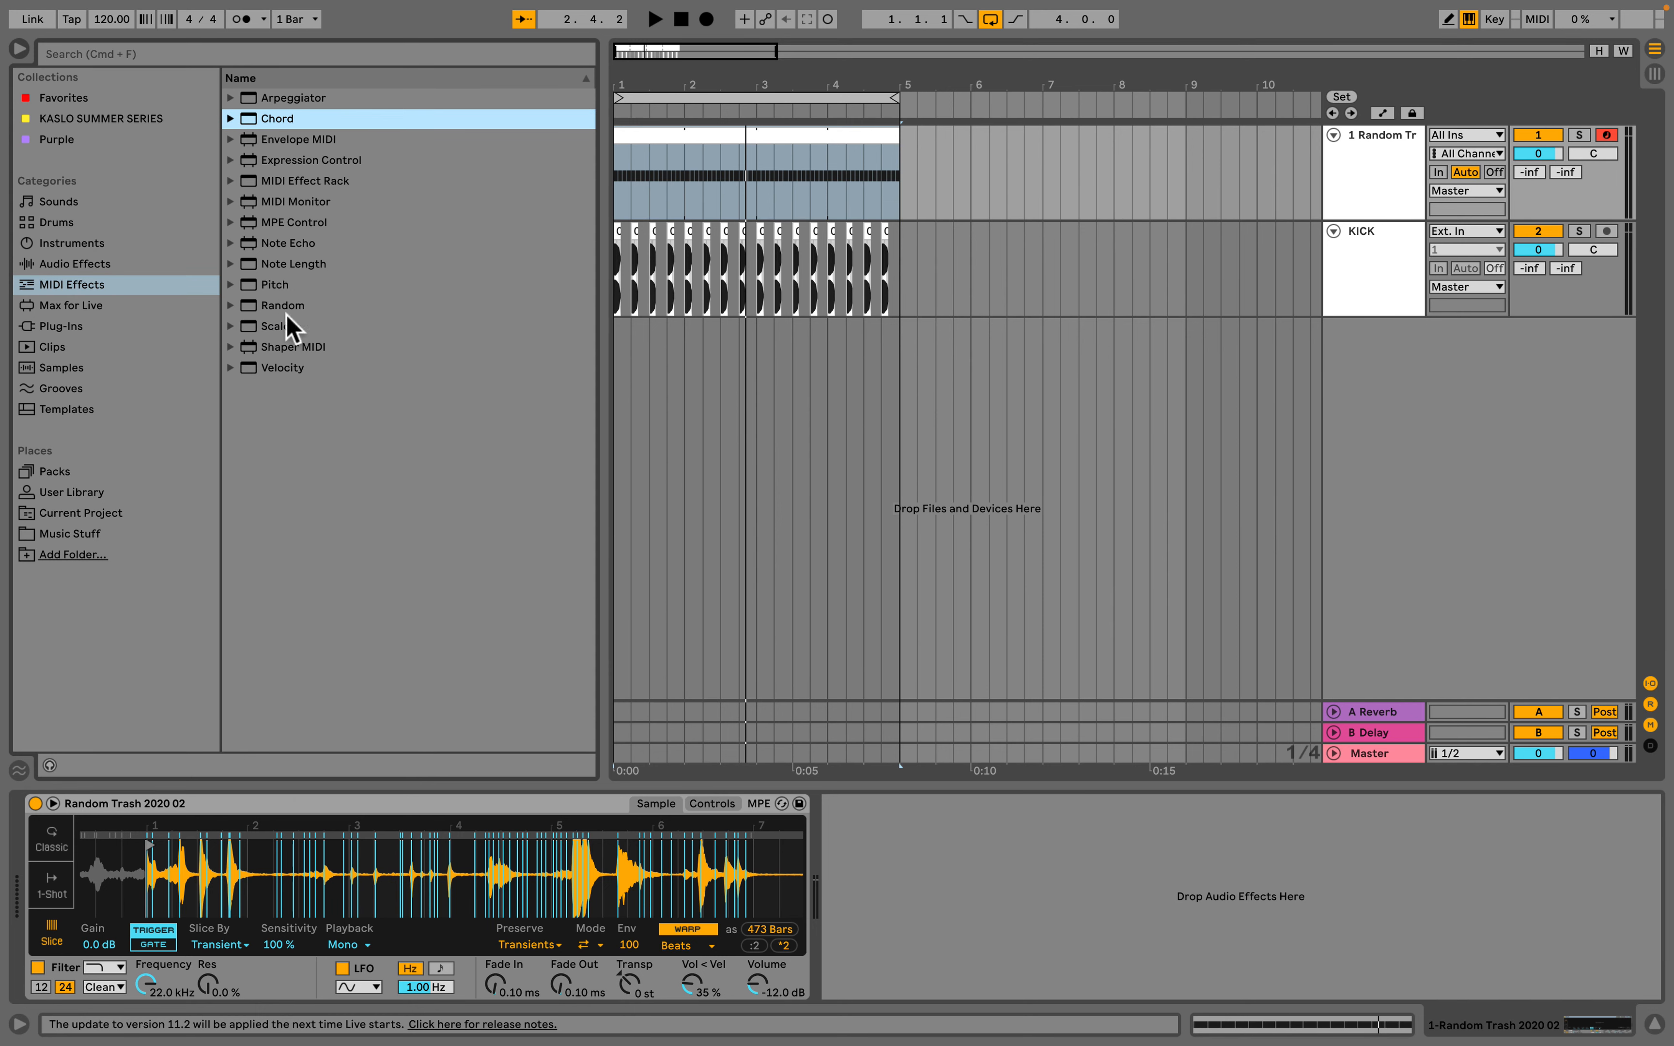
{"action": "left_click", "coordinate": [251, 305]}
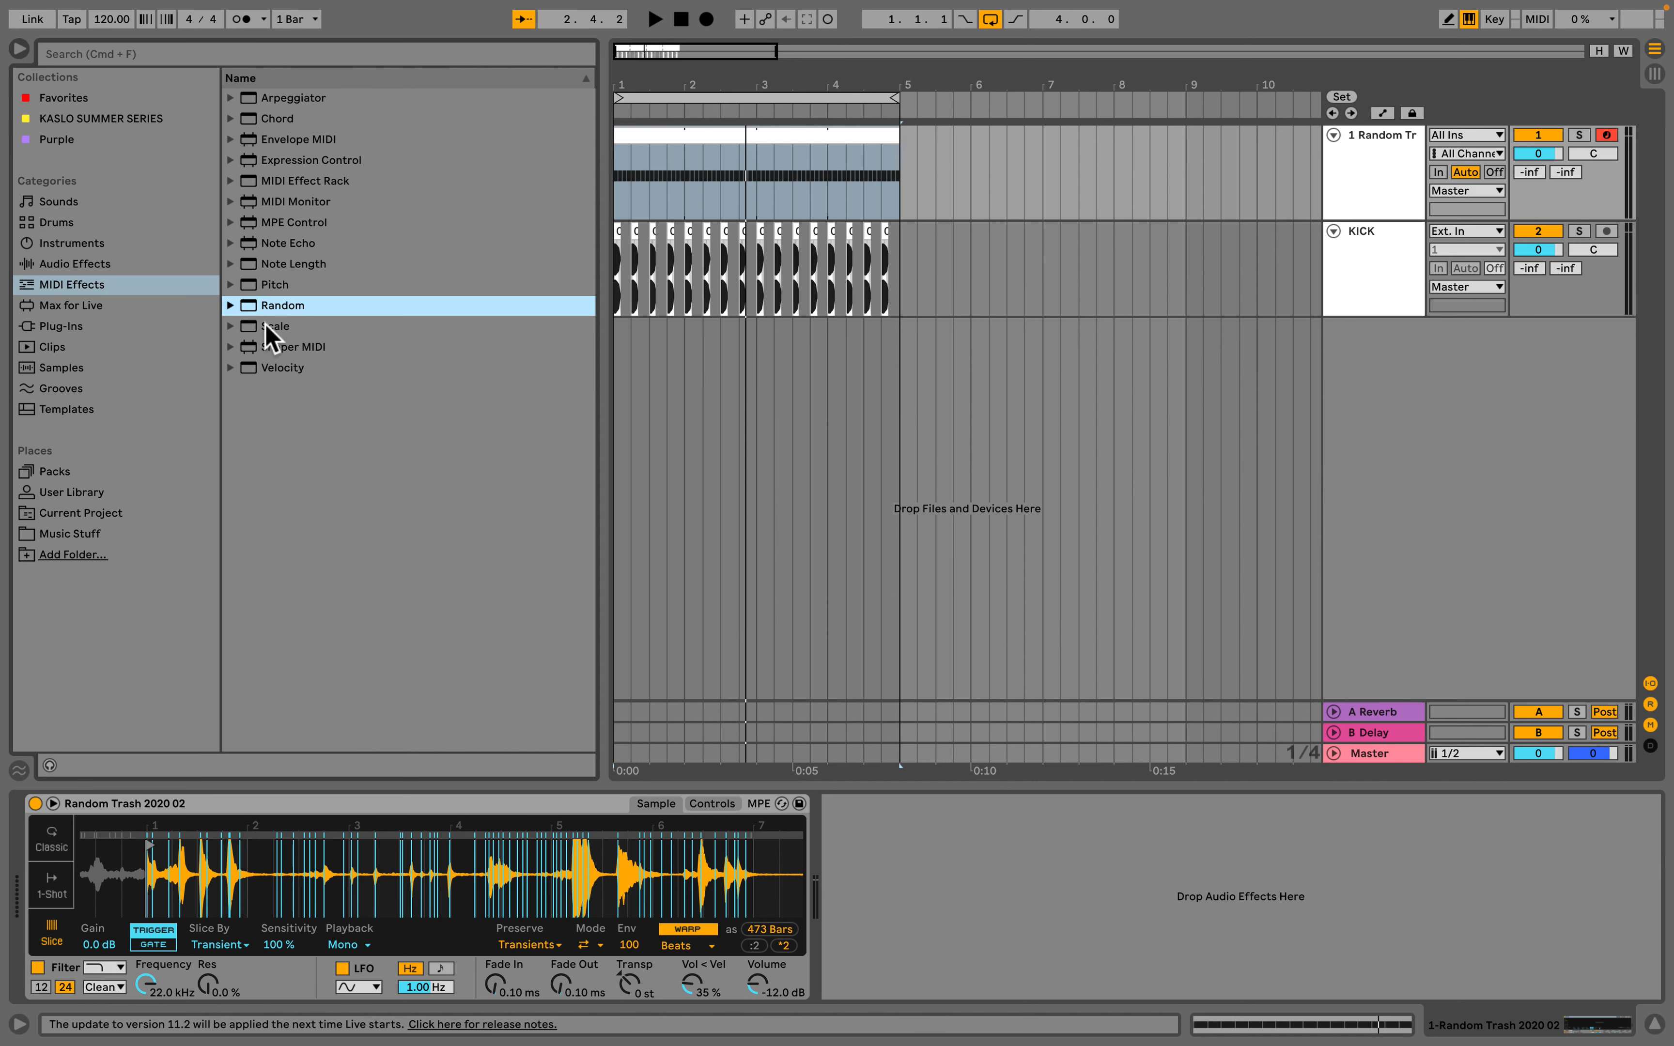
{"action": "left_click_drag", "start_coordinate": [255, 305], "coordinate": [46, 892]}
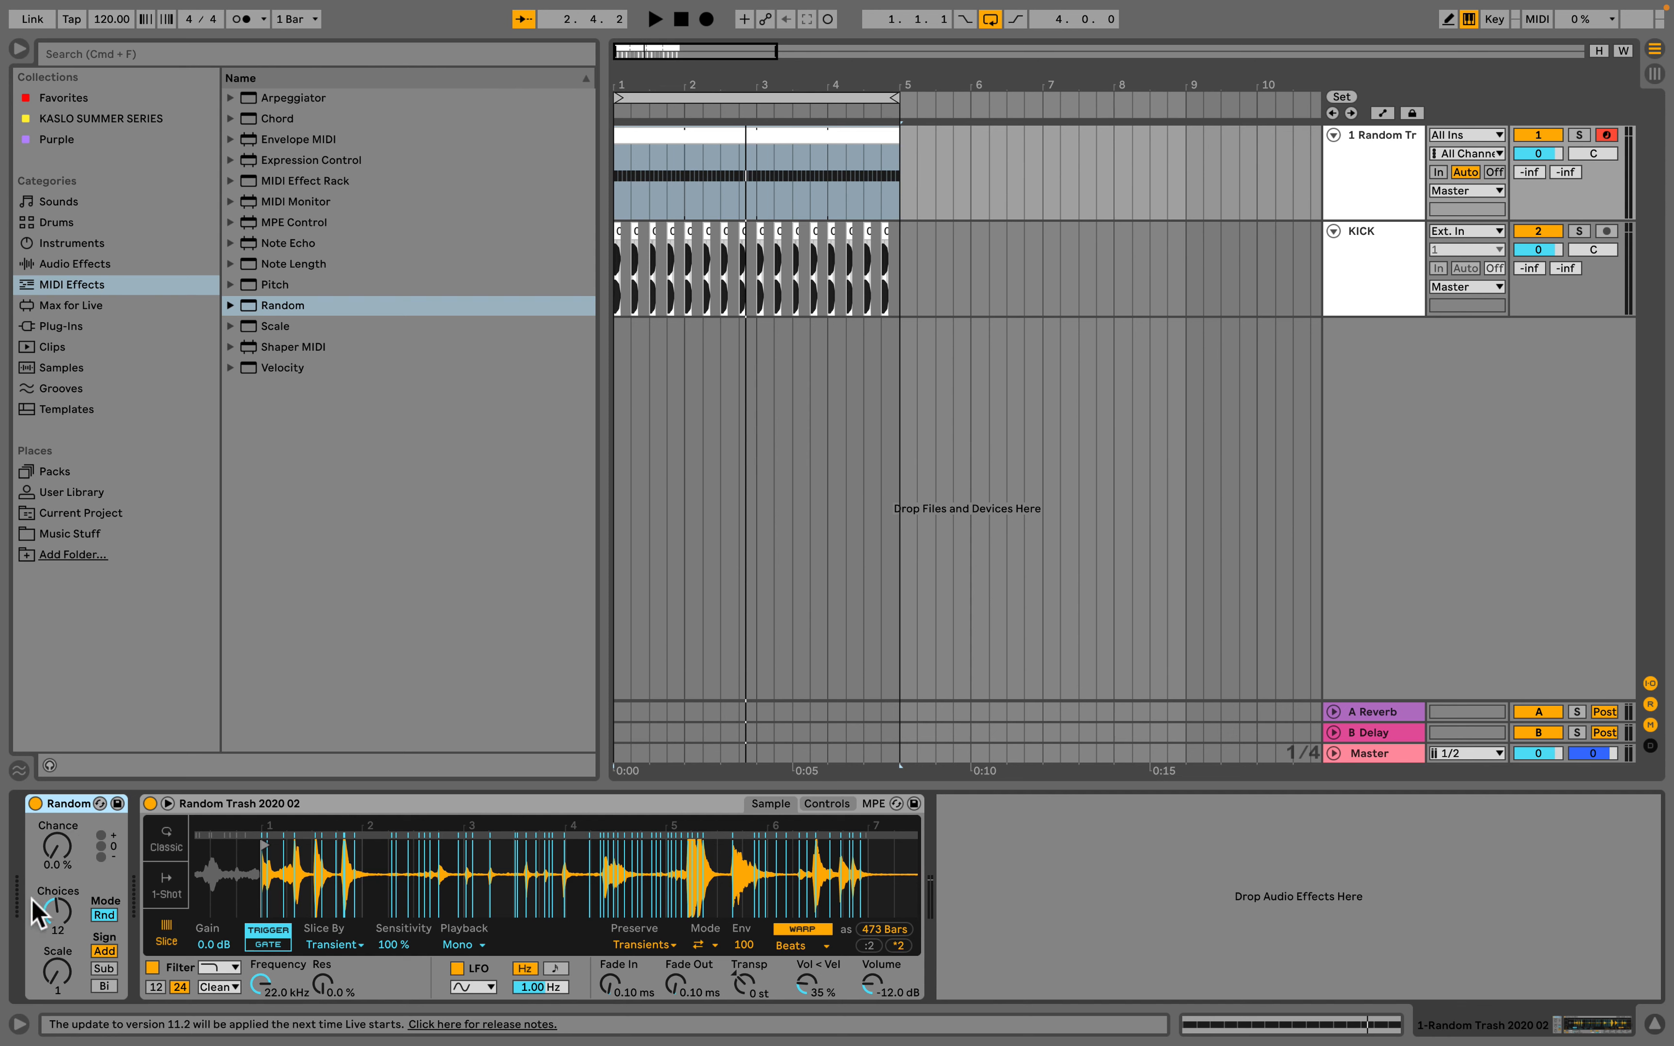
Step: Set Random's Chance to 50 % and its Sign to Bi, and play the loop to audition the randomized slices
{"action": "left_click_drag", "start_coordinate": [56, 852], "coordinate": [56, 782]}
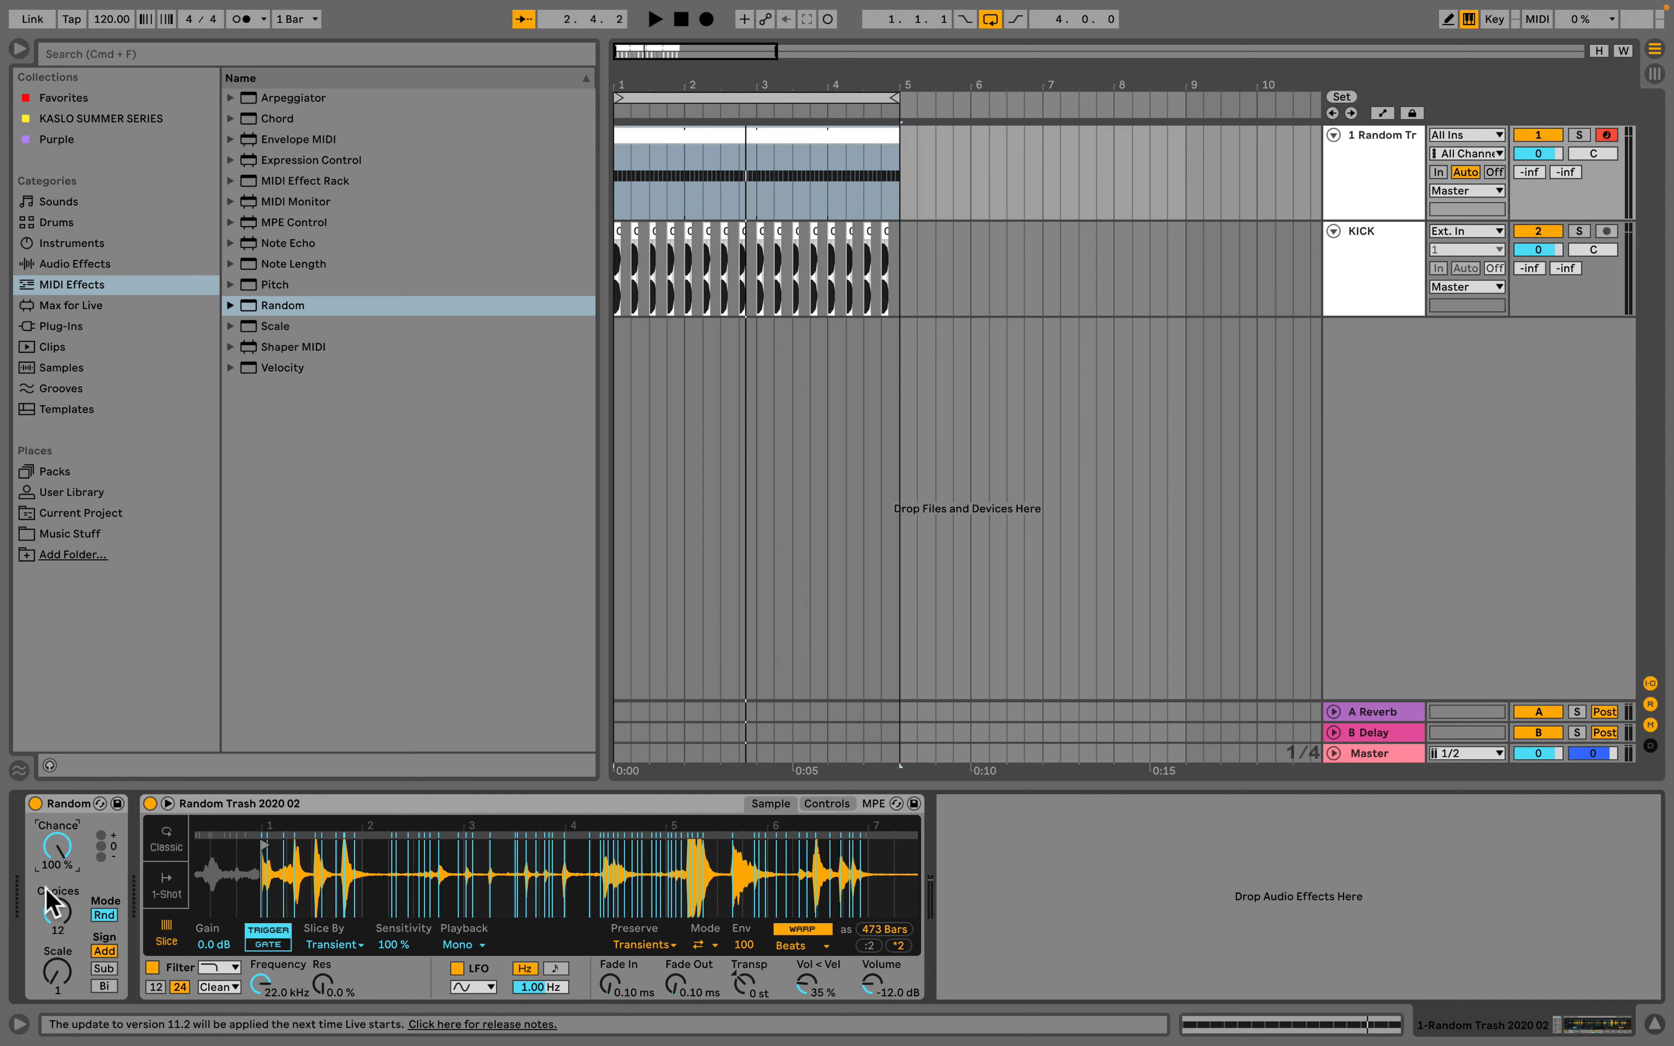
{"action": "left_click_drag", "start_coordinate": [62, 849], "coordinate": [63, 892]}
{"action": "mouse_move", "coordinate": [63, 983]}
{"action": "left_mouse_down"}
{"action": "mouse_move", "coordinate": [63, 965]}
{"action": "mouse_move", "coordinate": [42, 989]}
{"action": "left_mouse_up"}
{"action": "left_click", "coordinate": [97, 915]}
{"action": "left_click", "coordinate": [105, 917]}
{"action": "left_click", "coordinate": [104, 969]}
{"action": "left_click", "coordinate": [104, 986]}
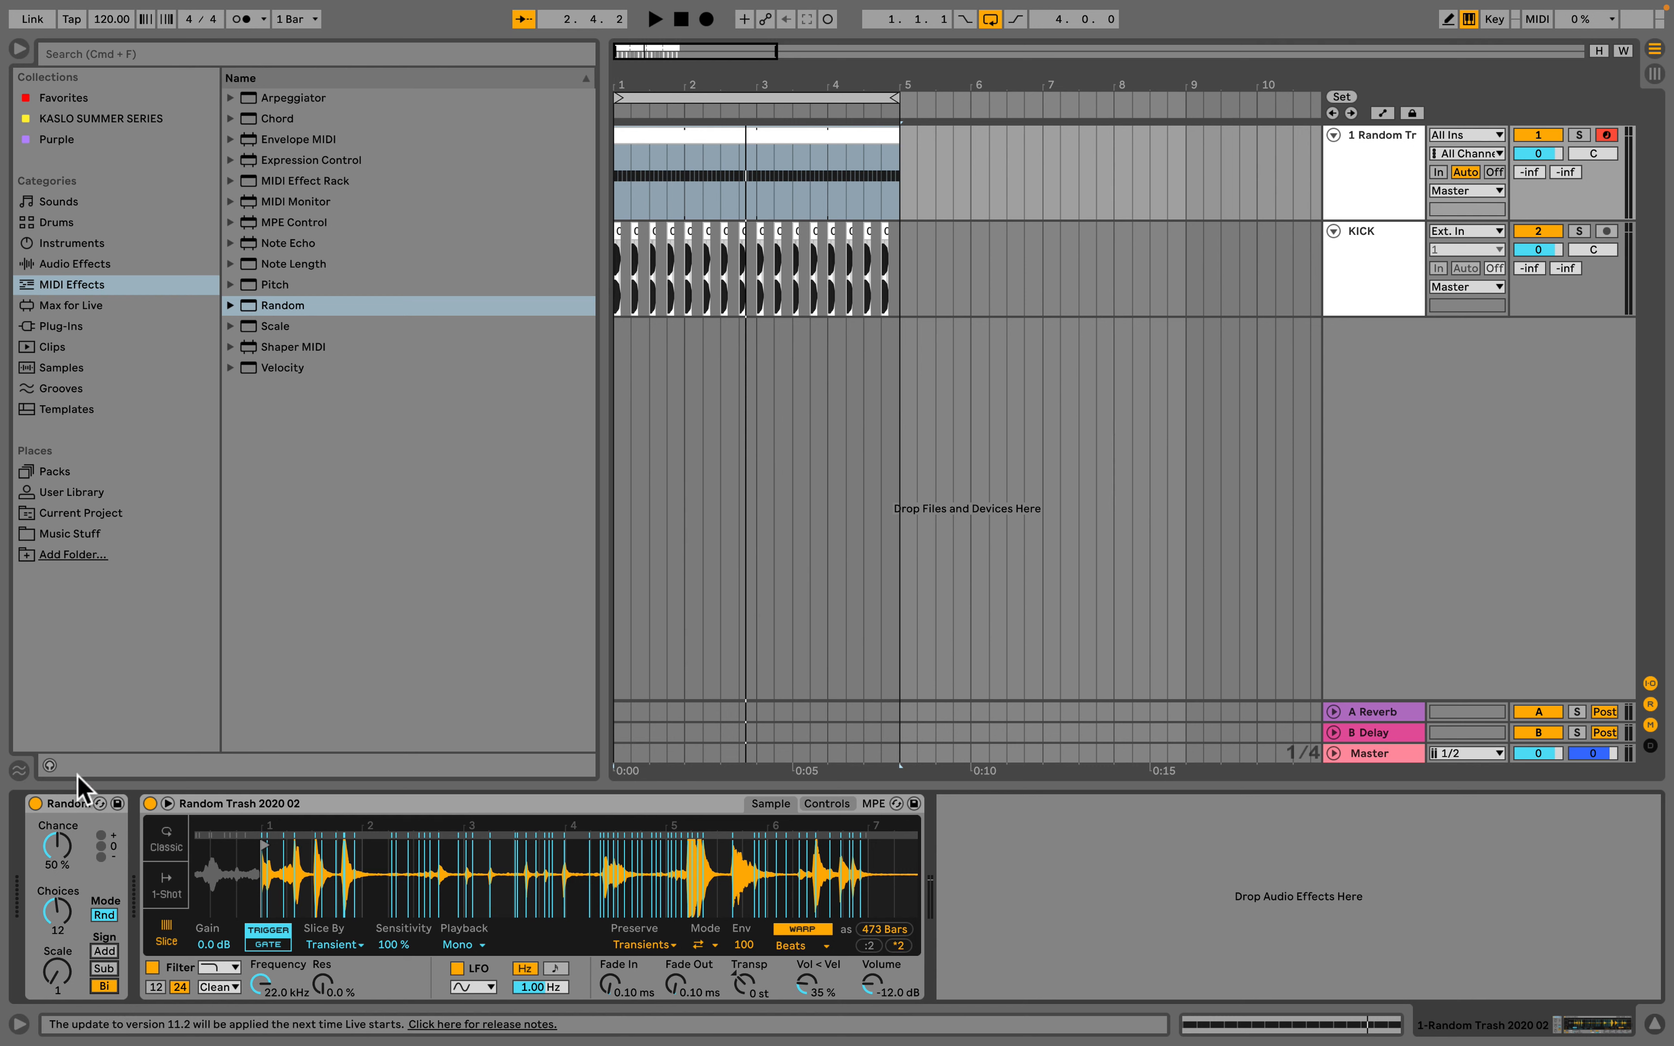
{"action": "key", "text": "space"}
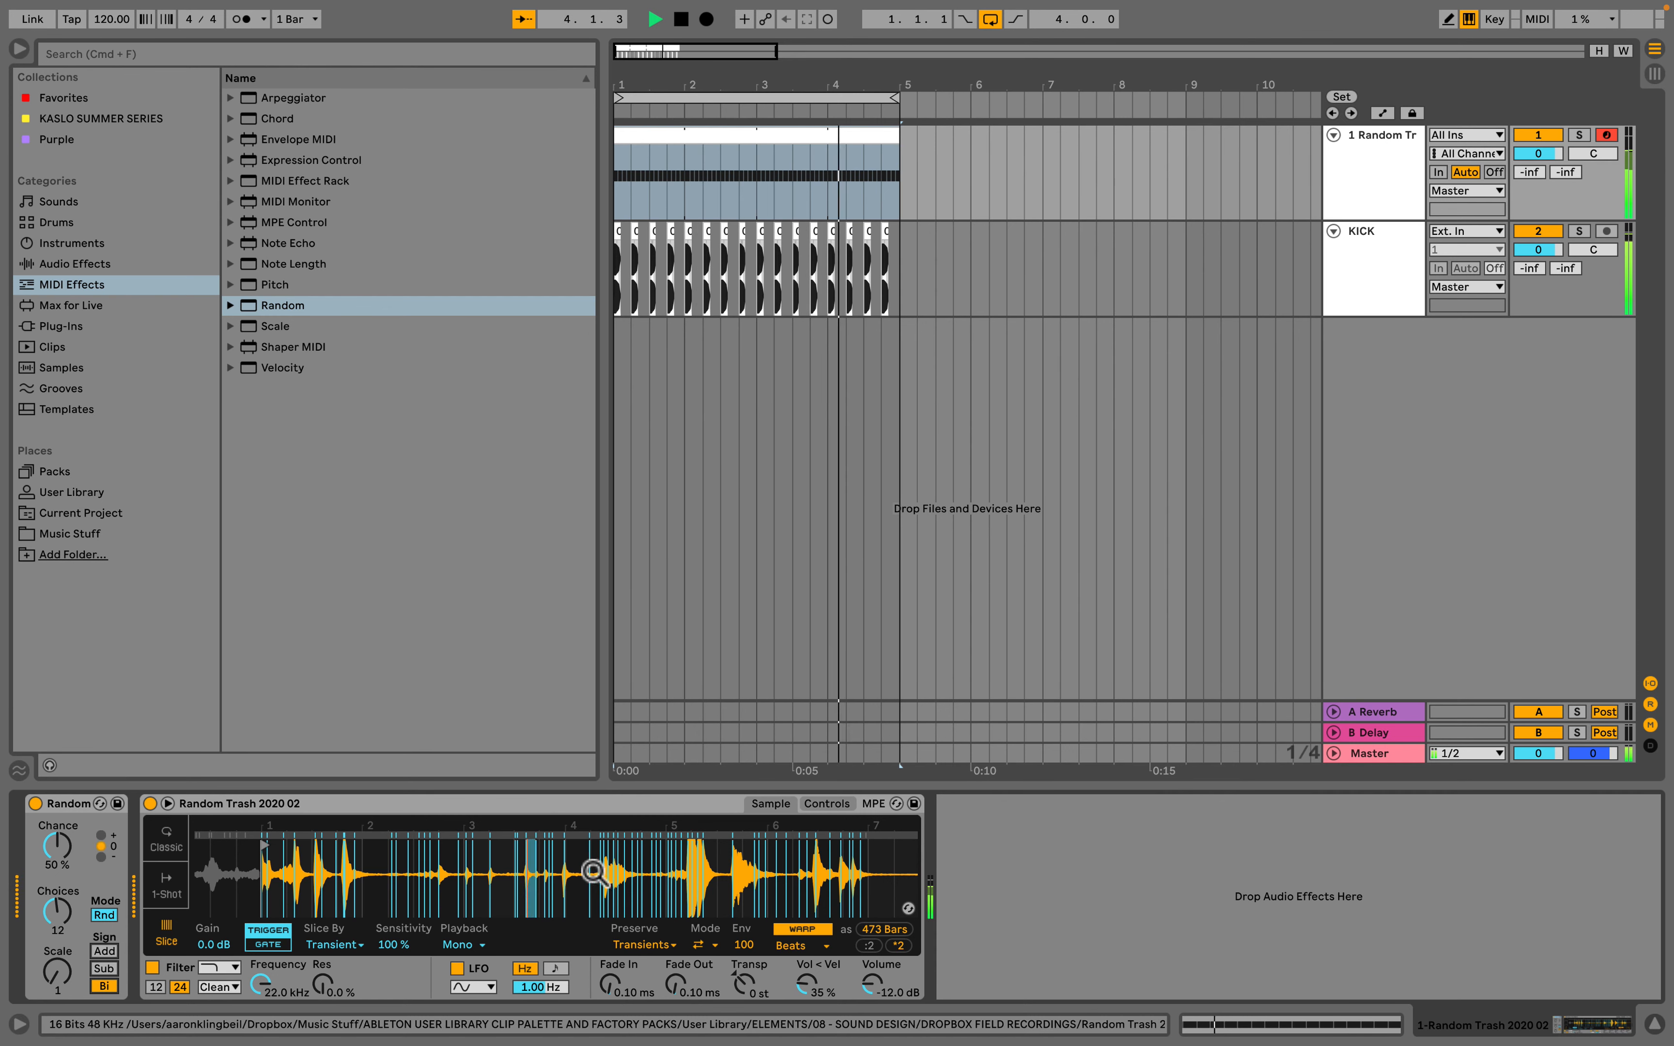
{"action": "key", "text": "space"}
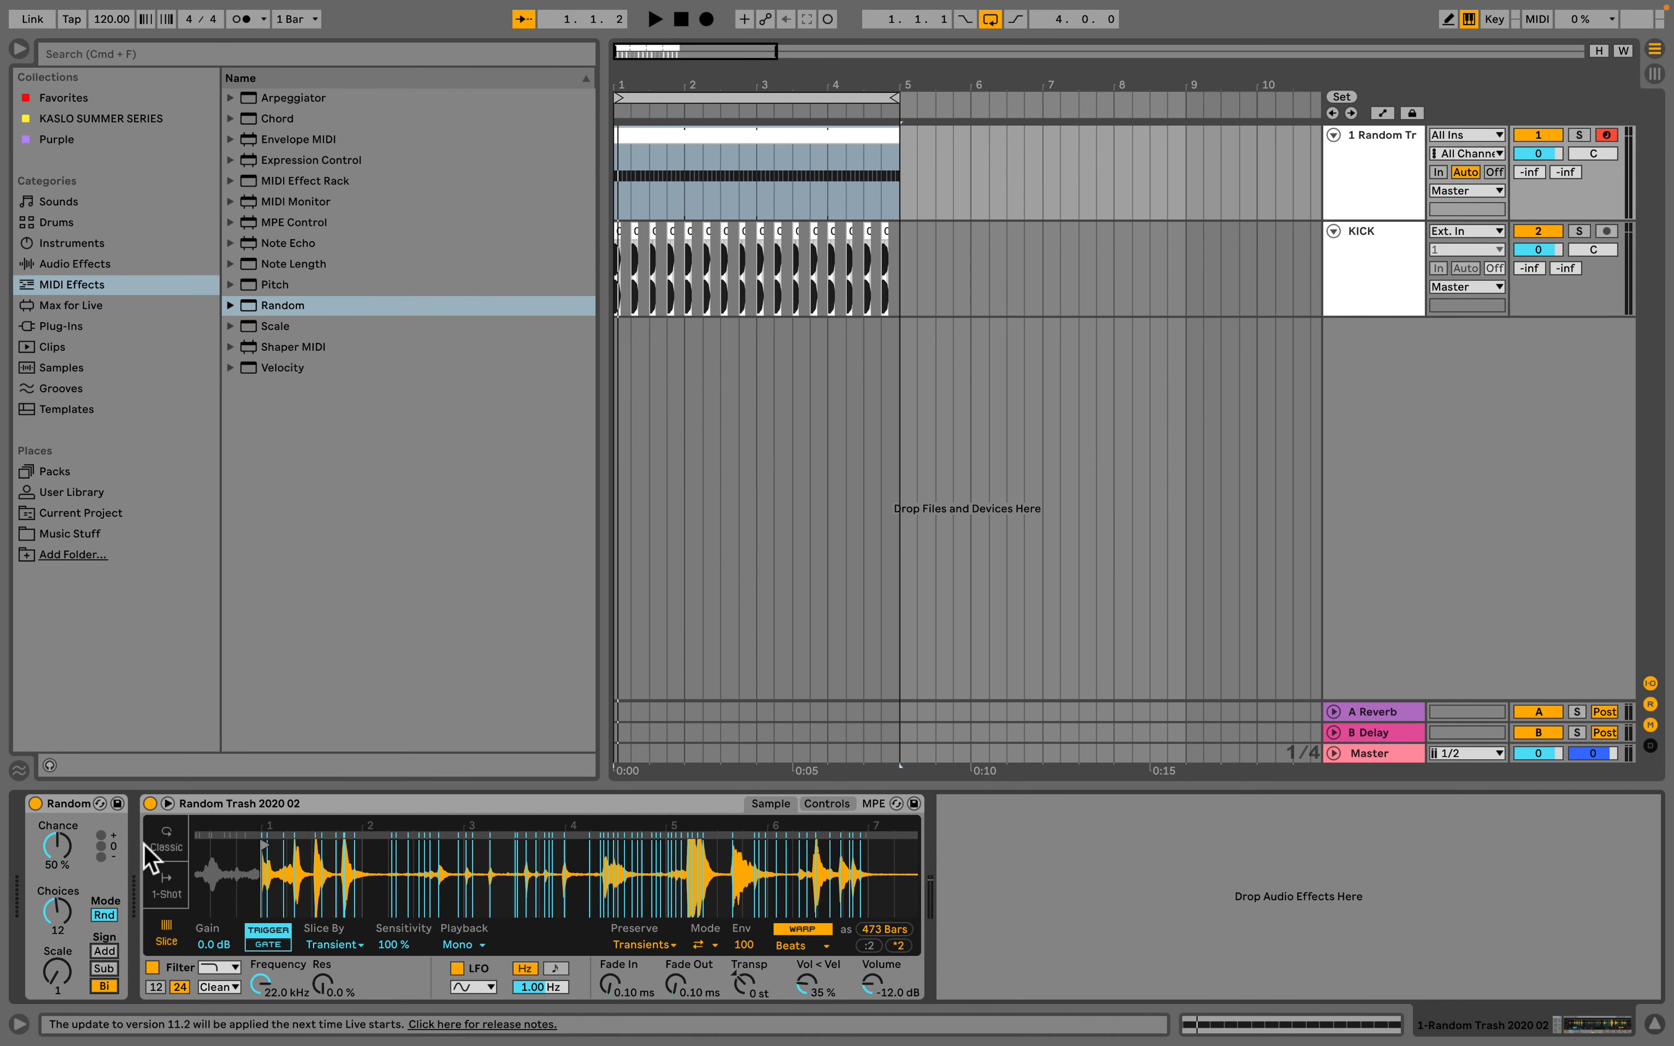
Step: Set Simpler's slice Sensitivity to 87 % so the slices spread further across the recording
{"action": "left_click_drag", "start_coordinate": [583, 899], "coordinate": [453, 896]}
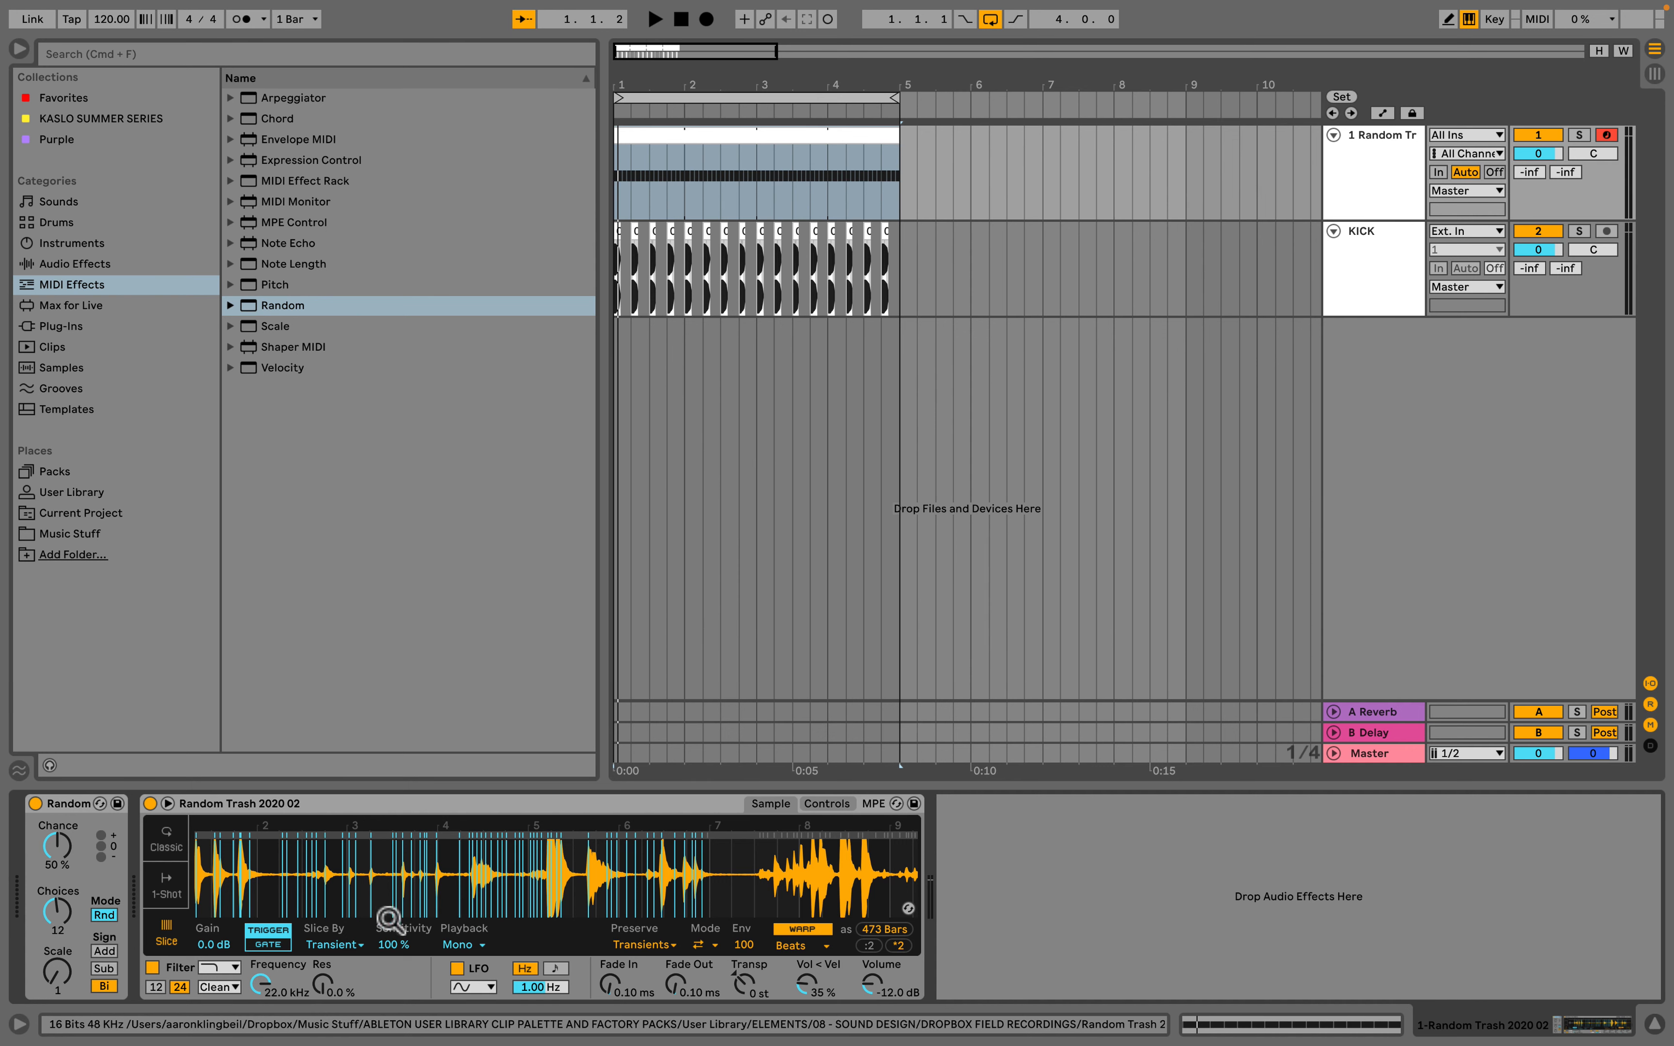
{"action": "mouse_move", "coordinate": [339, 869]}
{"action": "left_mouse_down"}
{"action": "mouse_move", "coordinate": [356, 836]}
{"action": "mouse_move", "coordinate": [331, 840]}
{"action": "mouse_move", "coordinate": [606, 840]}
{"action": "mouse_move", "coordinate": [243, 843]}
{"action": "mouse_move", "coordinate": [500, 848]}
{"action": "mouse_move", "coordinate": [312, 845]}
{"action": "left_mouse_up"}
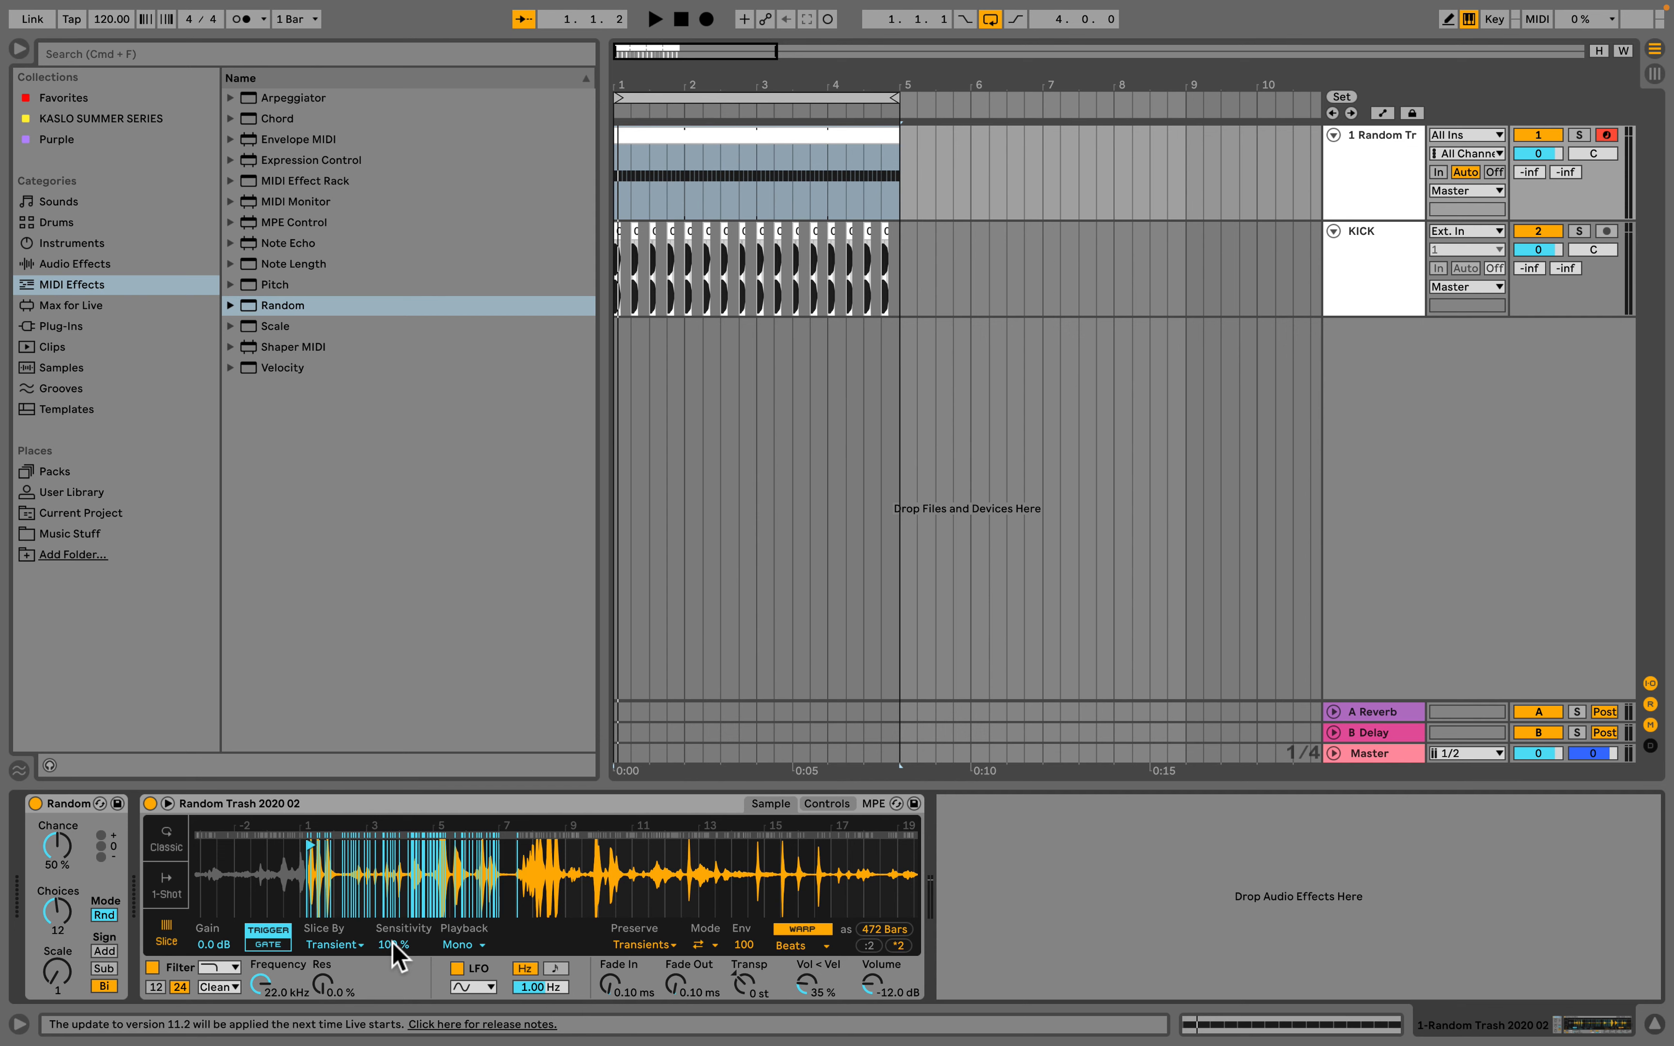
{"action": "left_click_drag", "start_coordinate": [389, 945], "coordinate": [389, 952]}
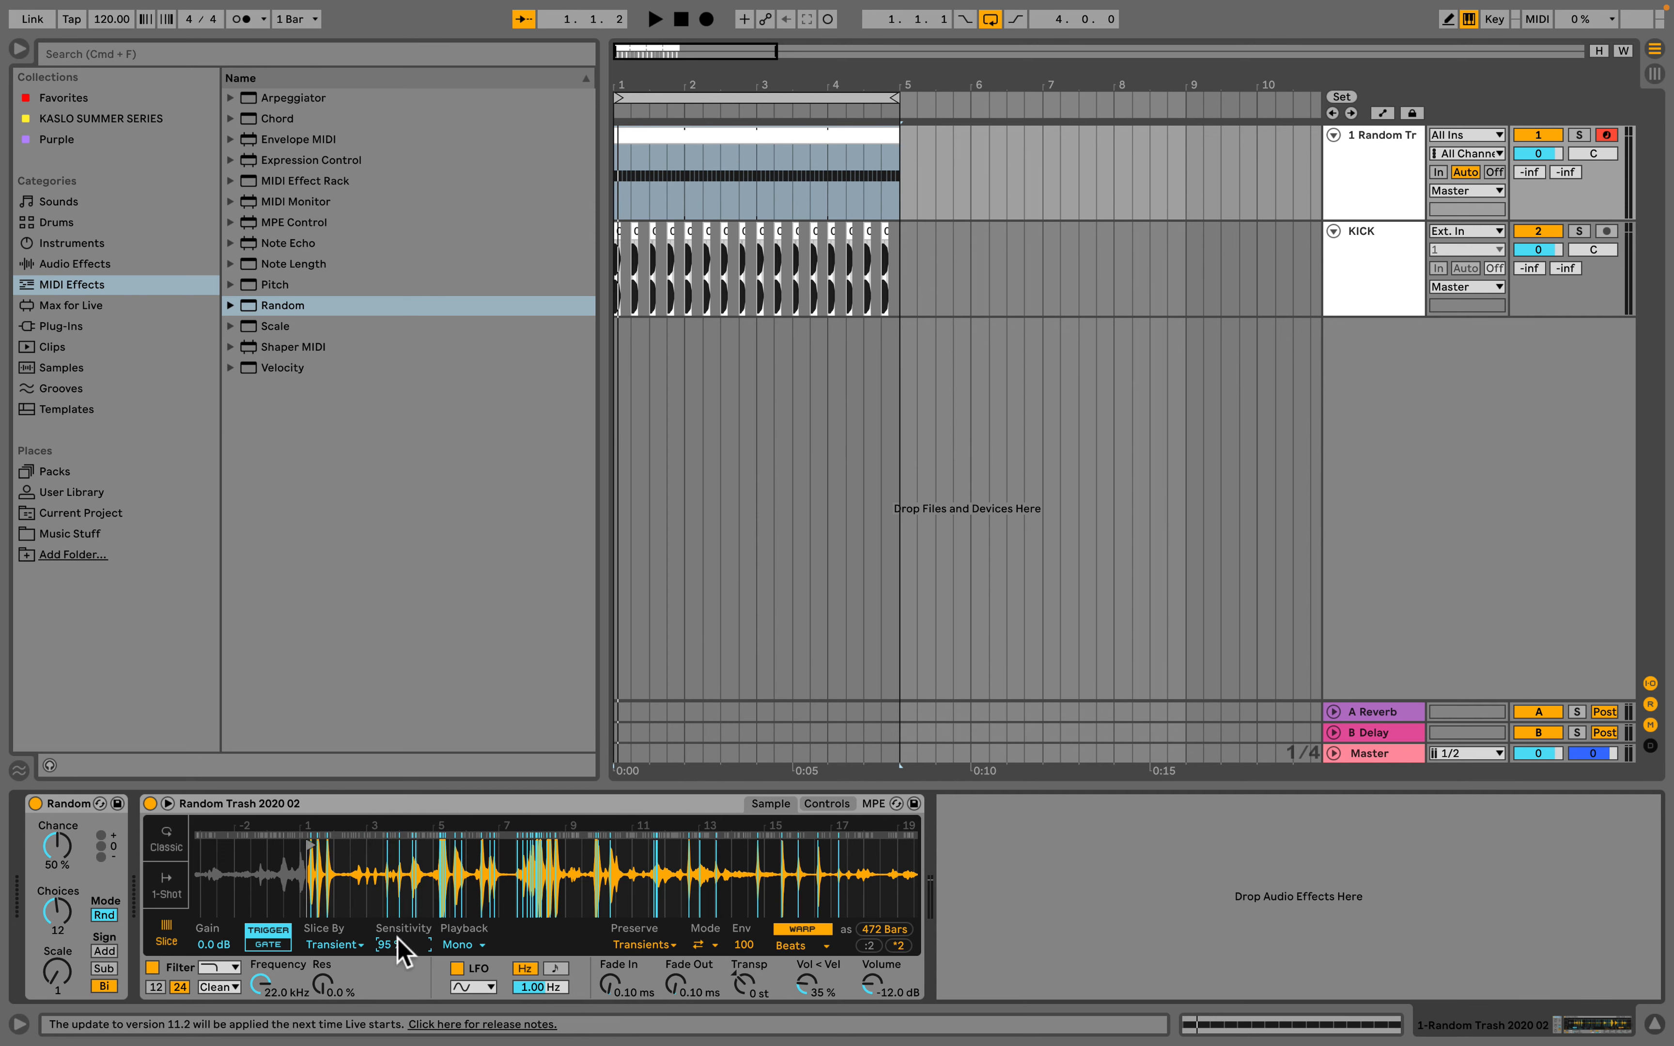
{"action": "left_click_drag", "start_coordinate": [283, 858], "coordinate": [283, 827]}
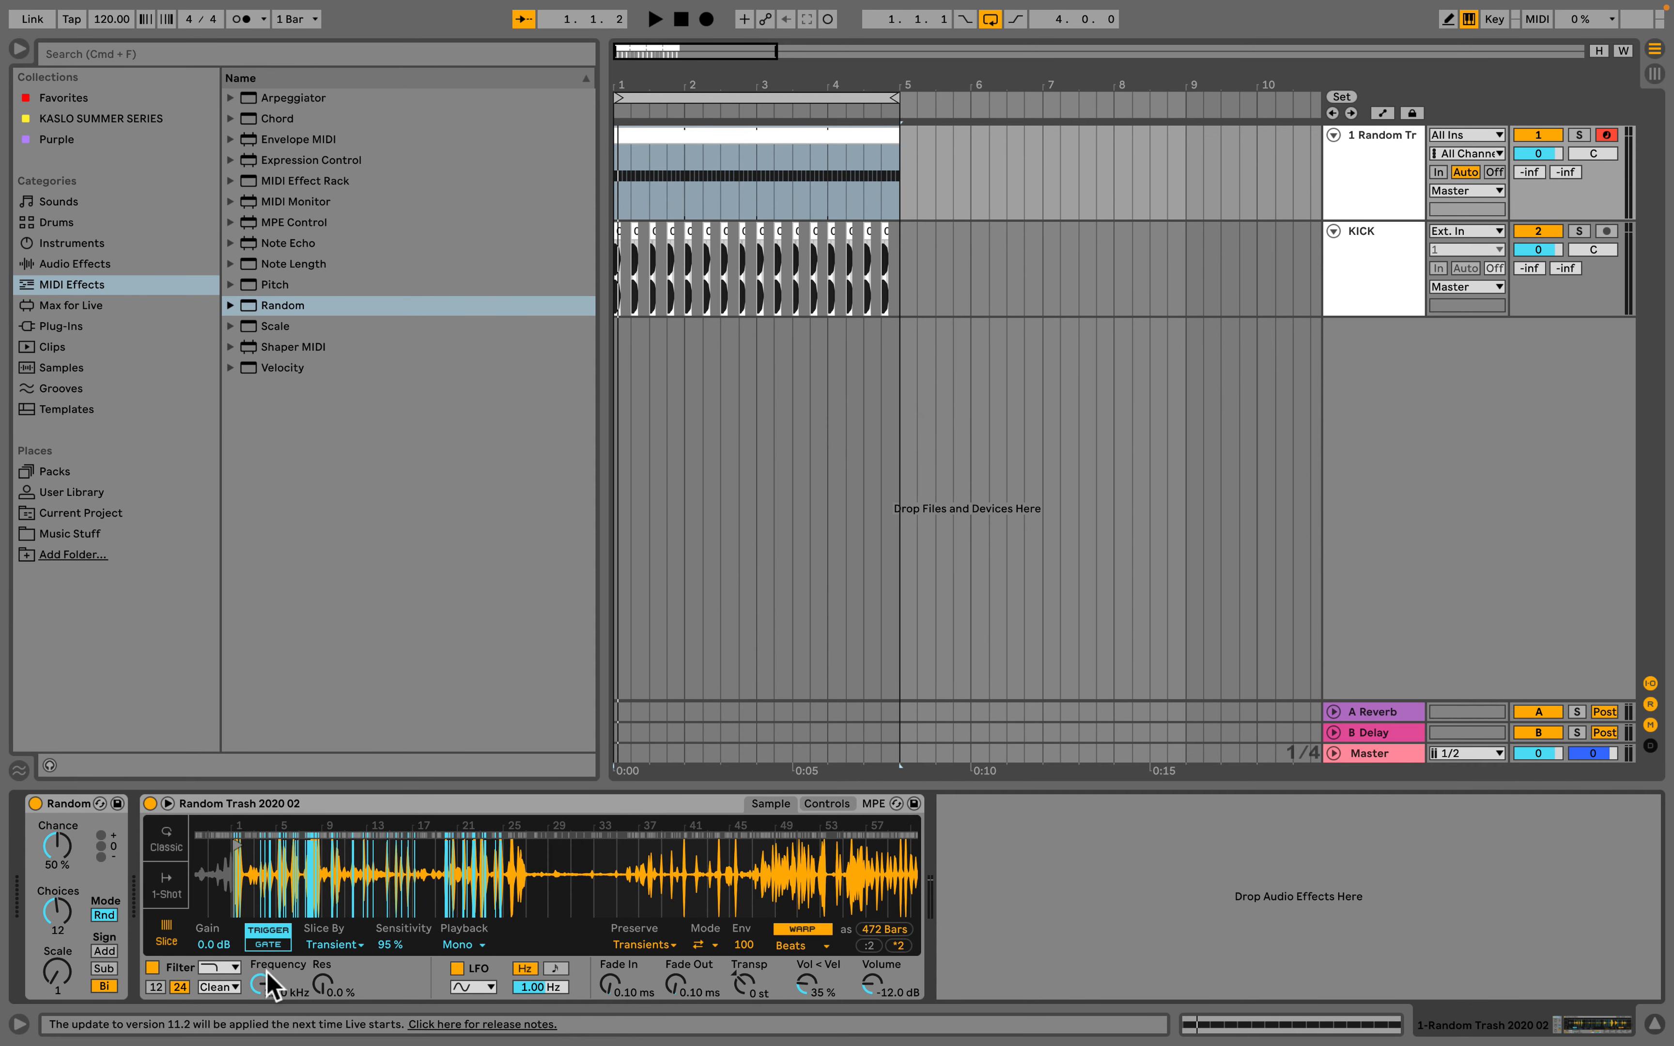
{"action": "left_click_drag", "start_coordinate": [386, 945], "coordinate": [386, 953]}
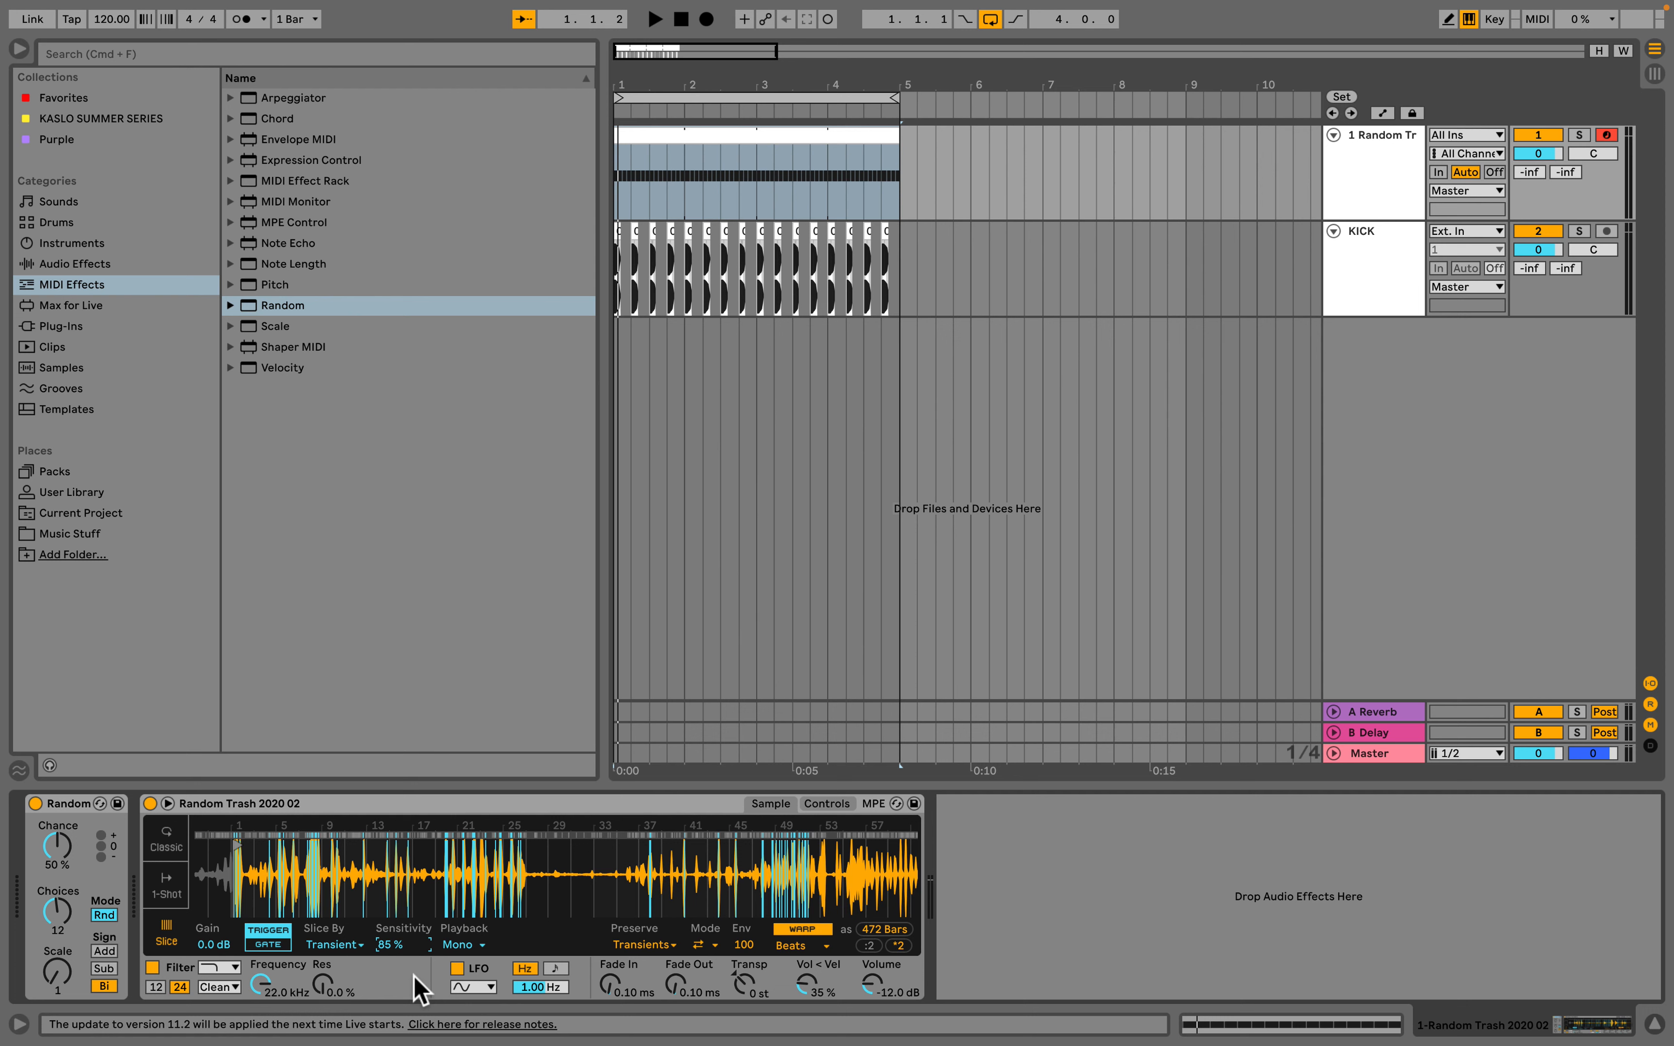
{"action": "scroll", "coordinate": [400, 946], "scroll_direction": "up", "scroll_amount": 2}
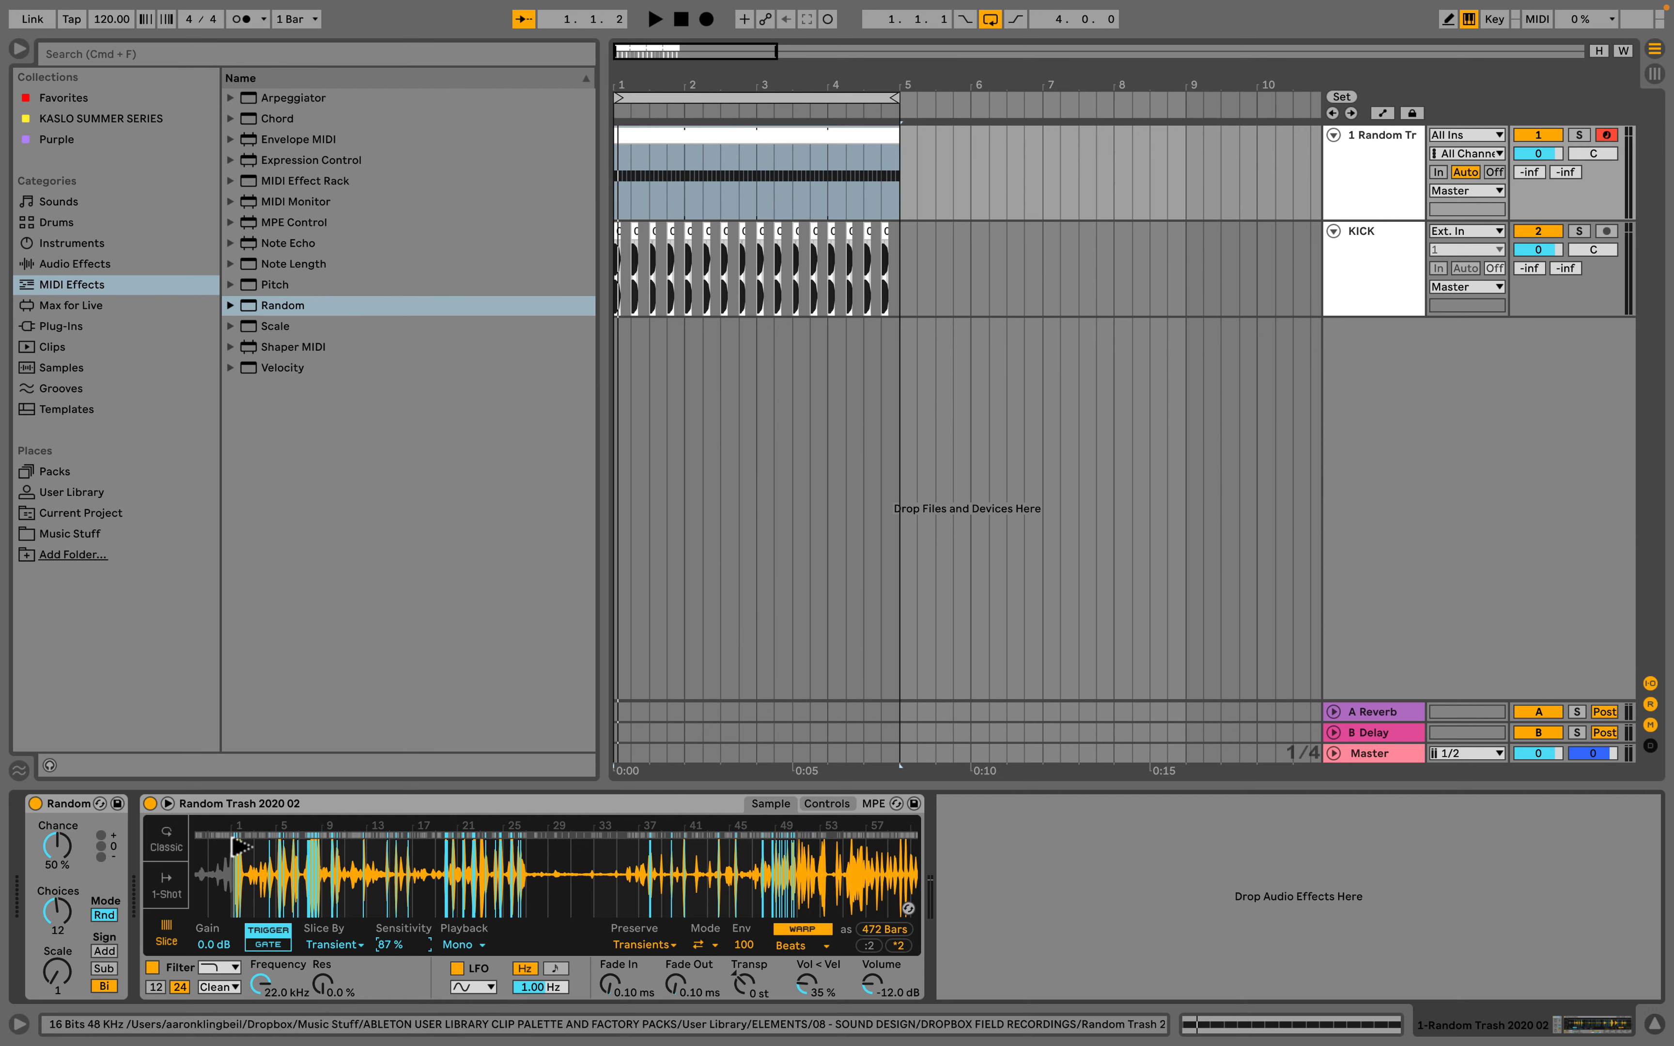
Step: Play the loop and move Simpler's sample start marker forward to about bar 17 of the recording
{"action": "key", "text": "space"}
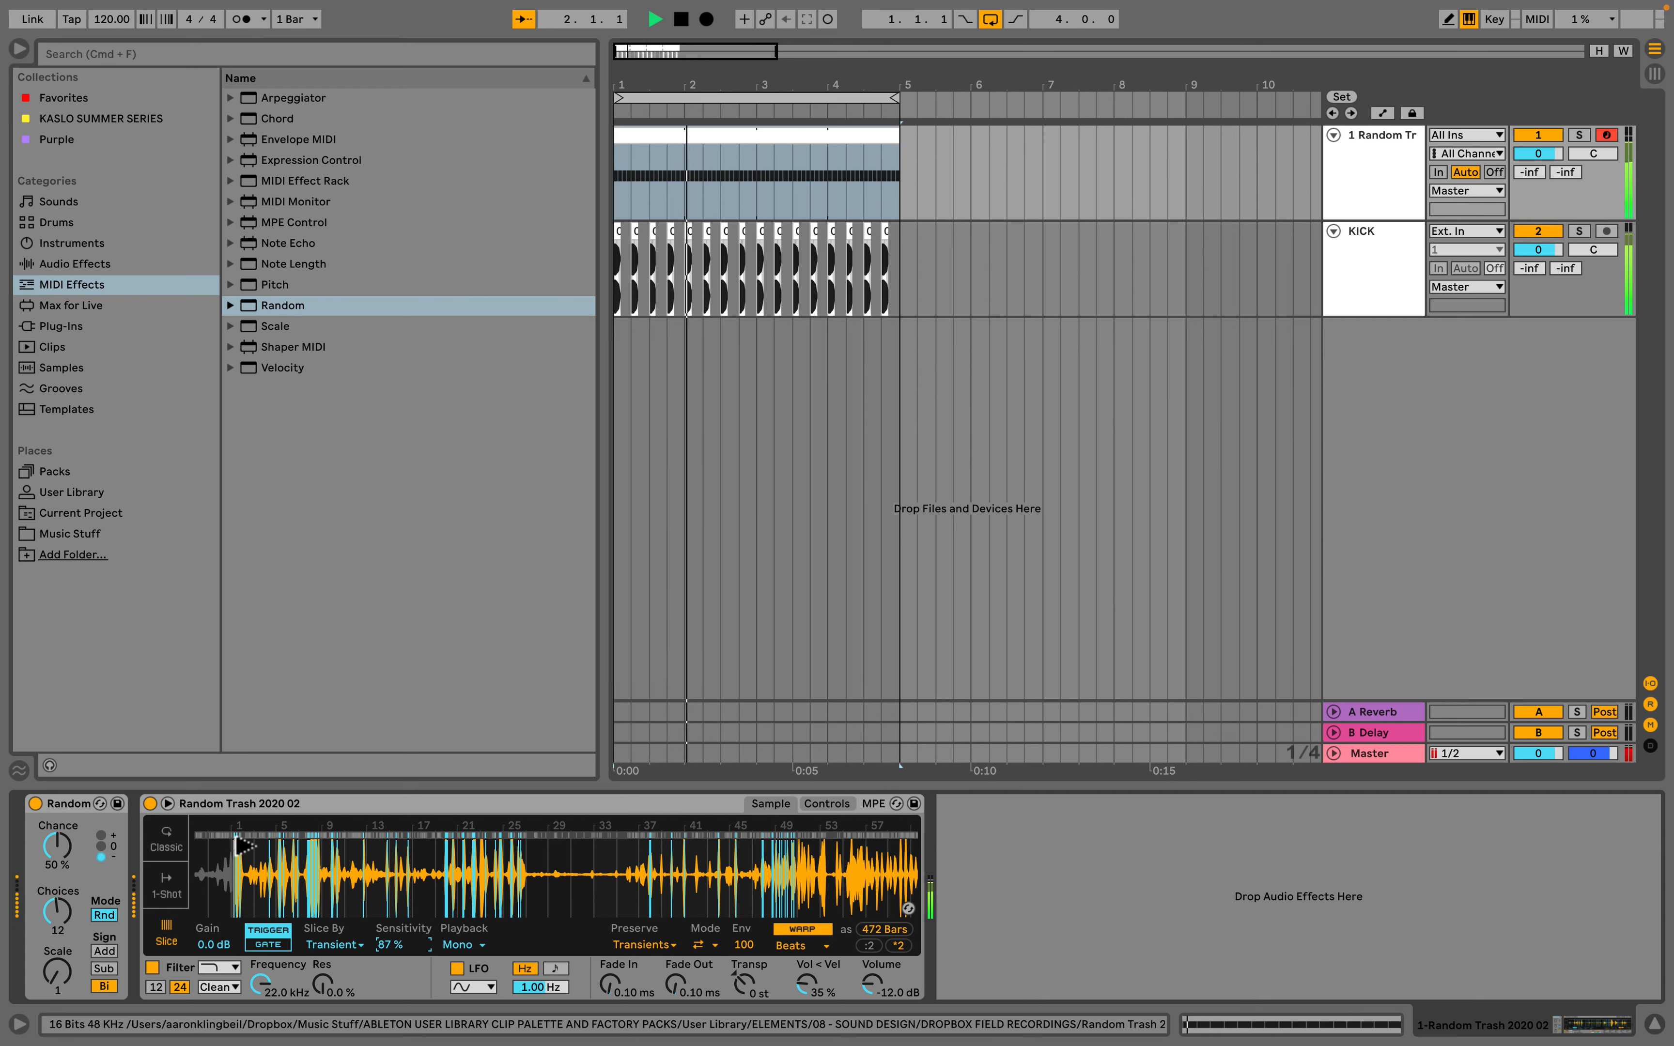
{"action": "left_click_drag", "start_coordinate": [236, 839], "coordinate": [418, 839]}
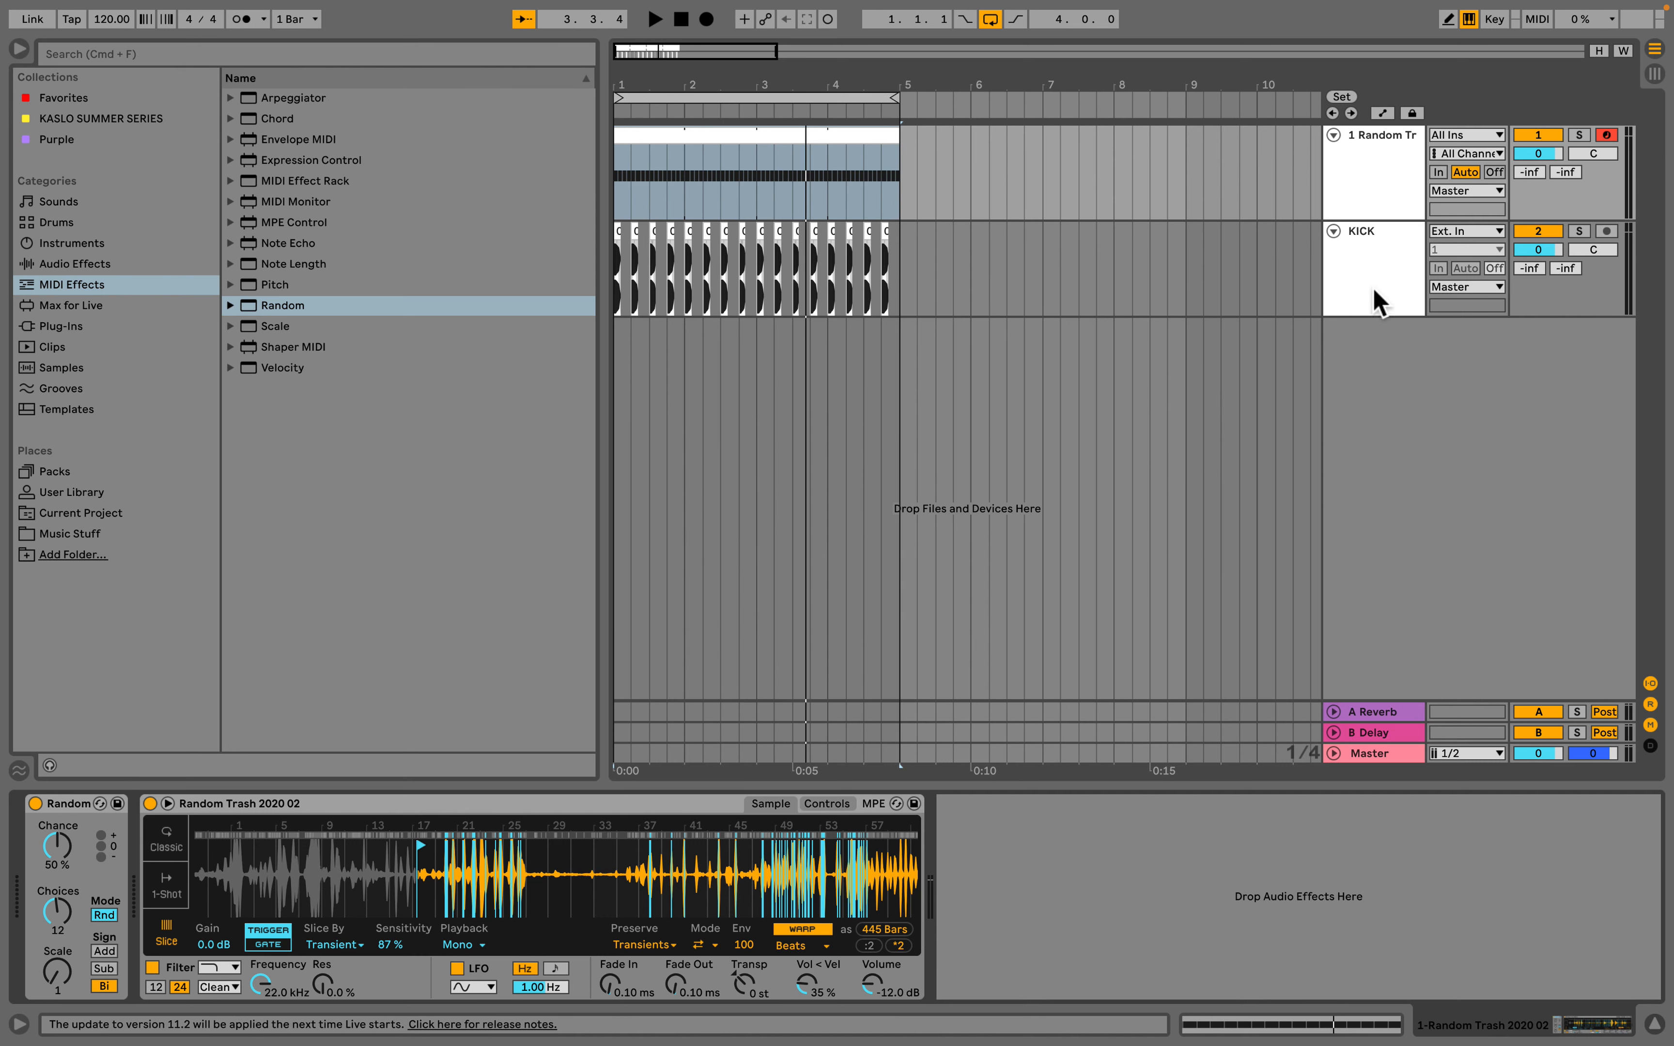
Step: Insert a white audio track named RANDO PERC directly below the Random Trash track
{"action": "left_click", "coordinate": [1384, 197]}
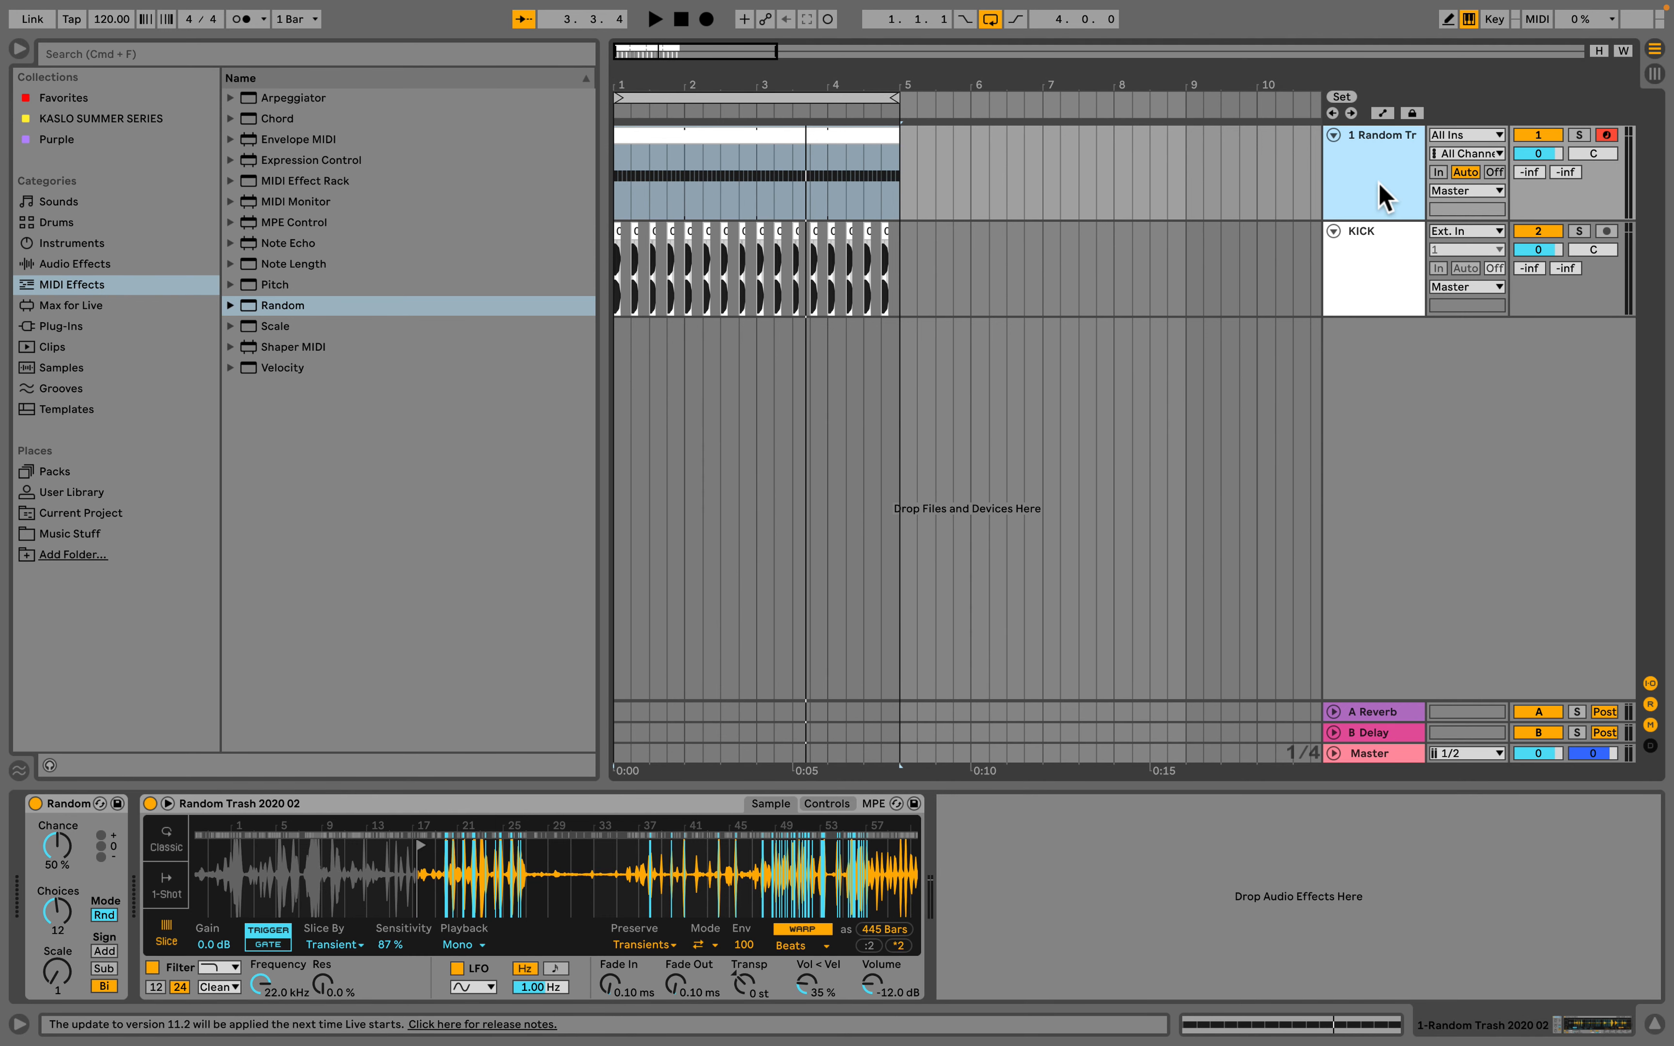
{"action": "key", "text": "super+t"}
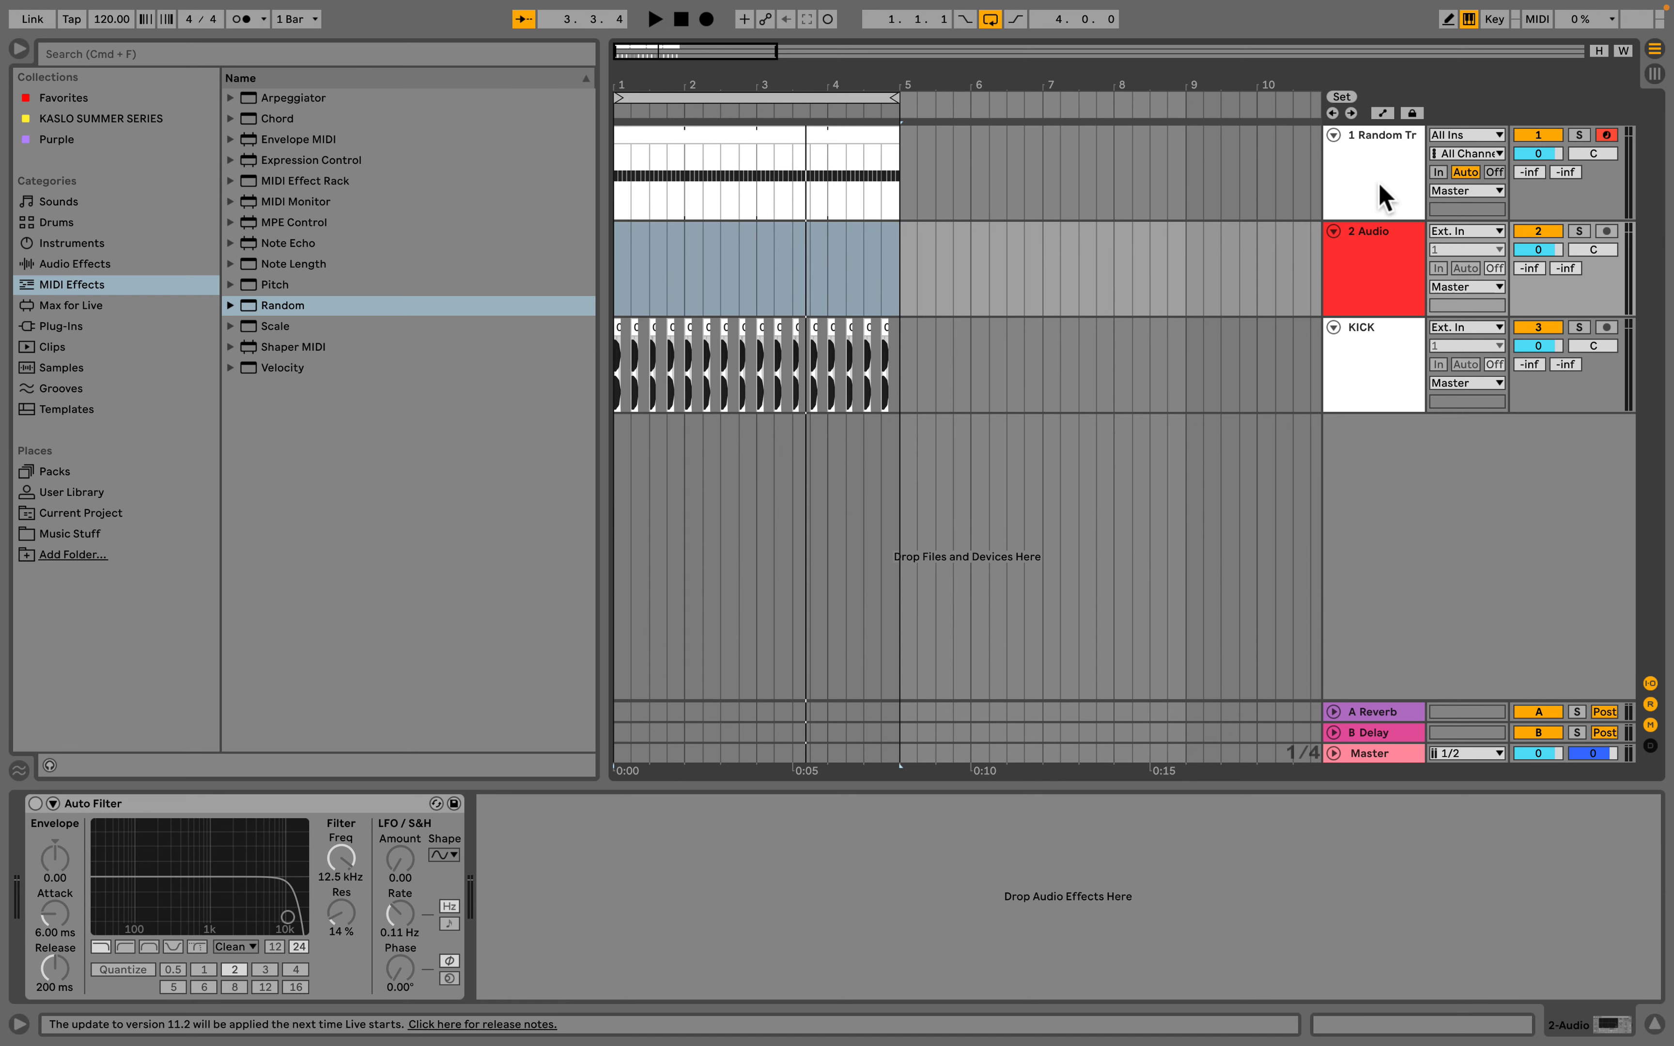
{"action": "left_click", "coordinate": [1361, 284]}
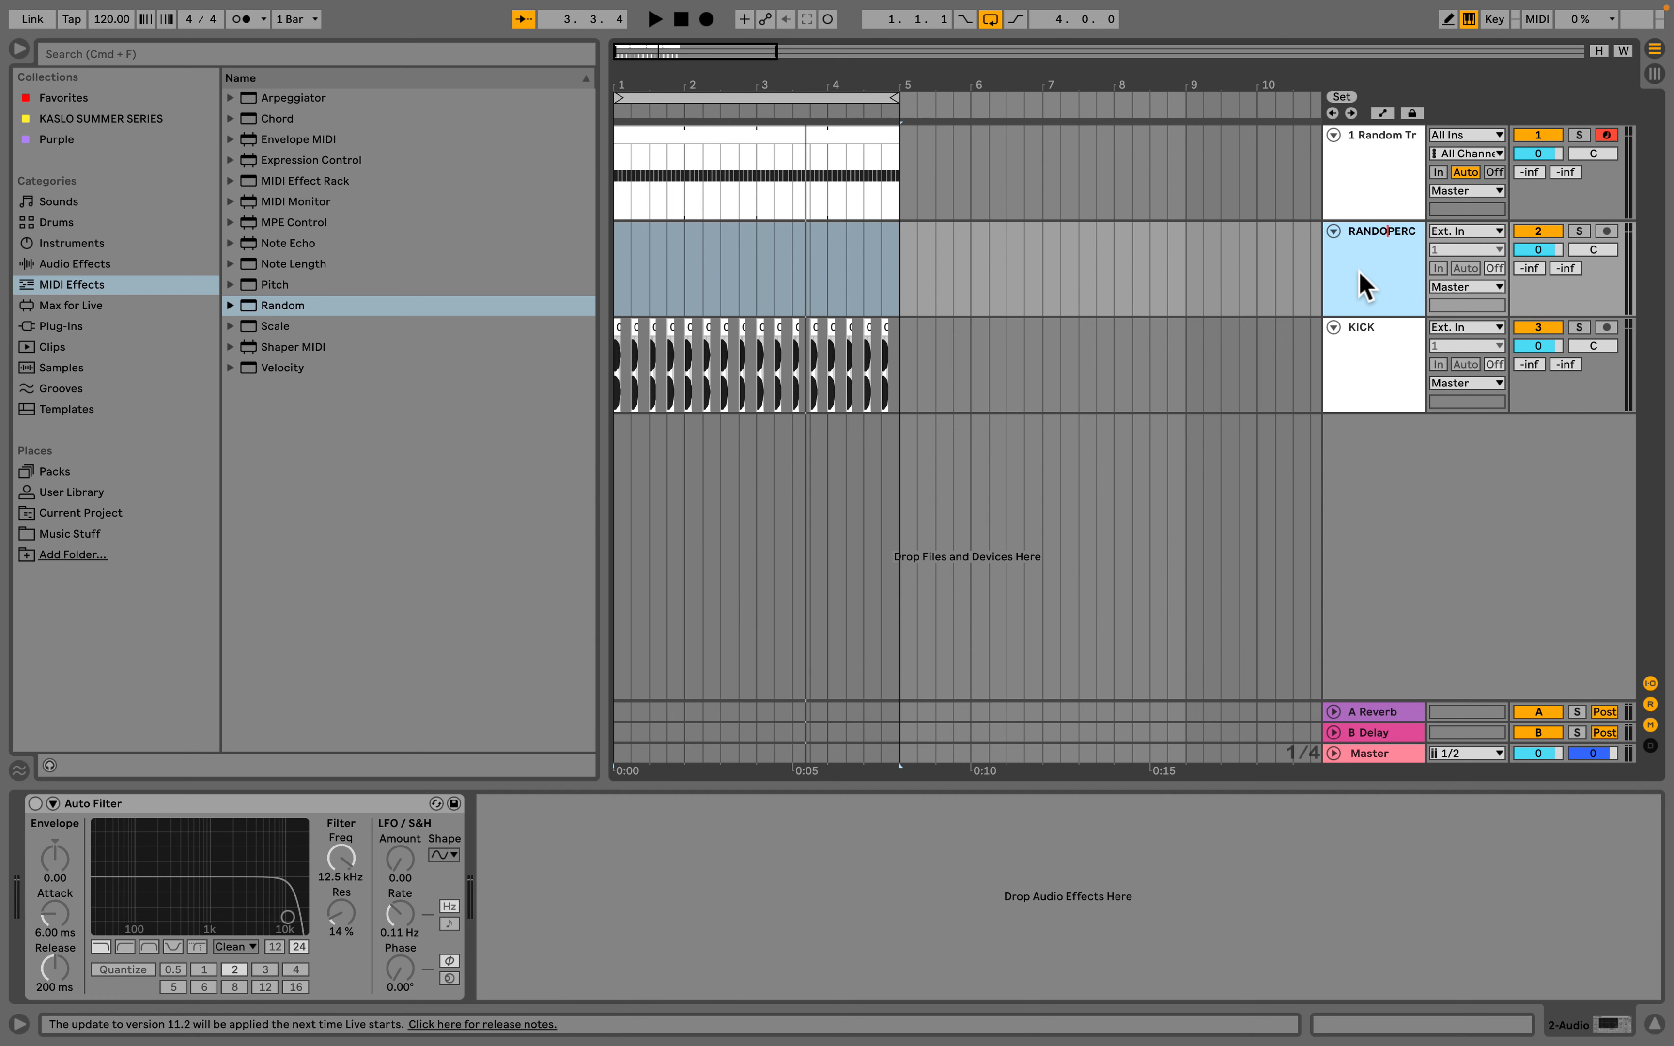
{"action": "key", "text": "Return"}
{"action": "right_click", "coordinate": [1359, 269]}
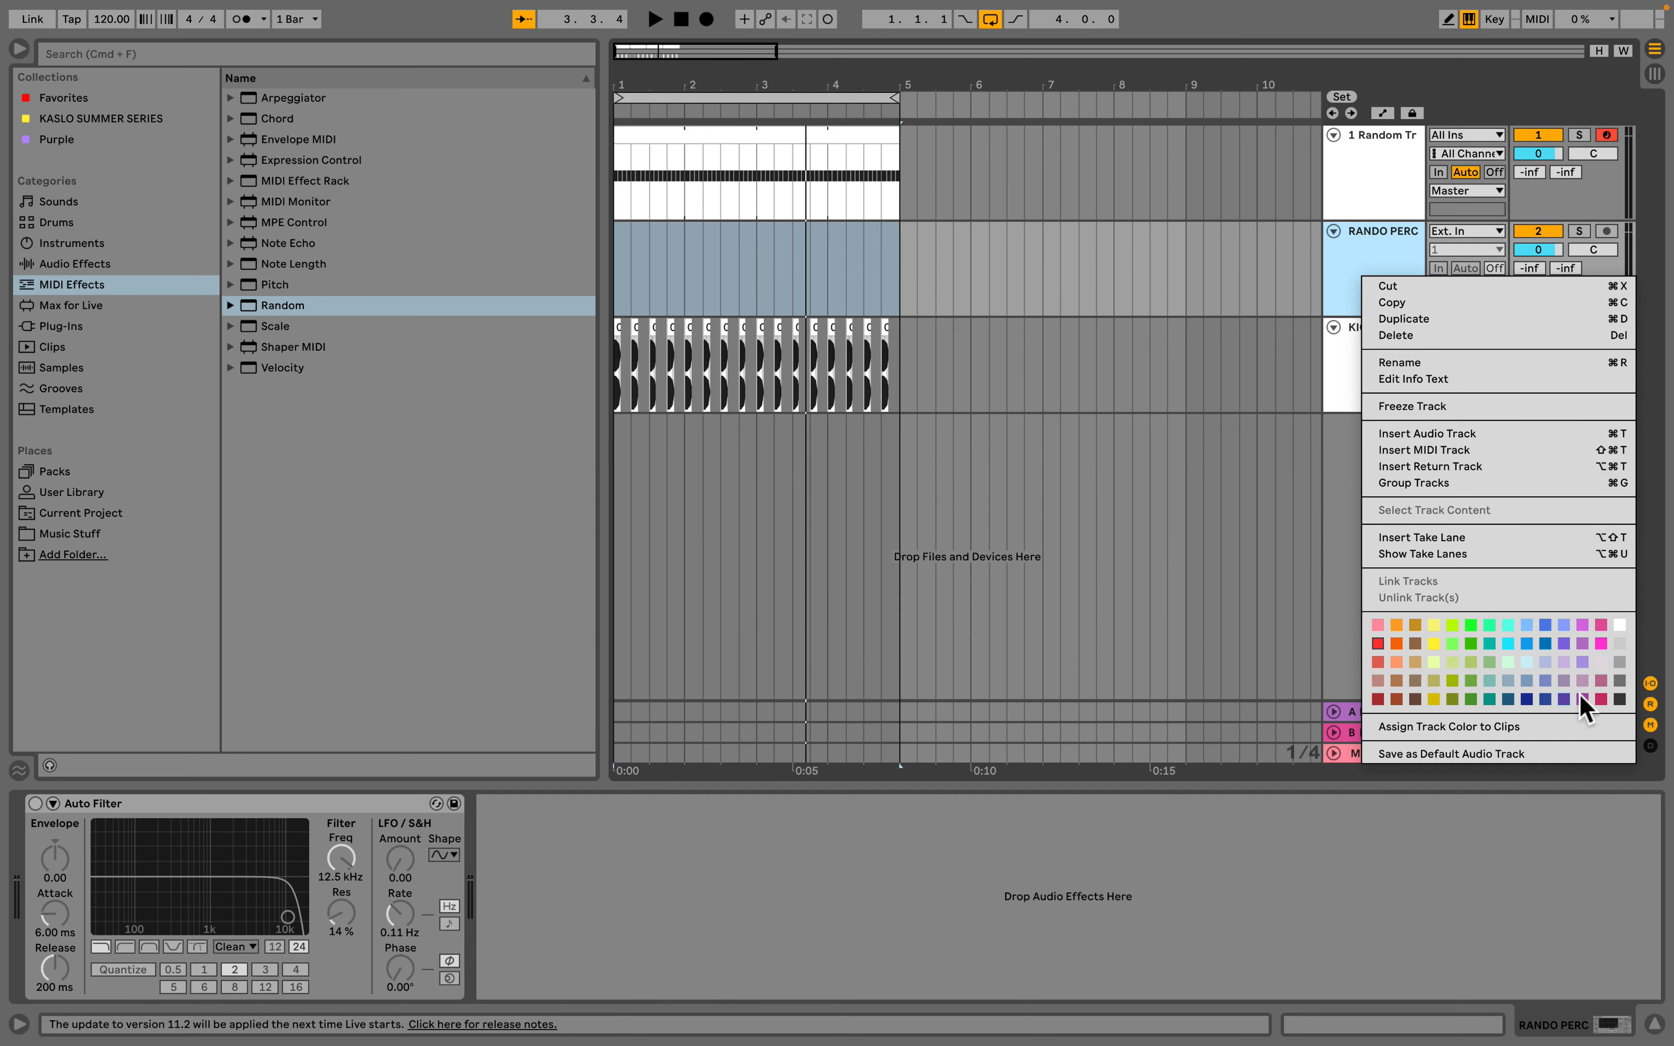
{"action": "left_click", "coordinate": [1612, 616]}
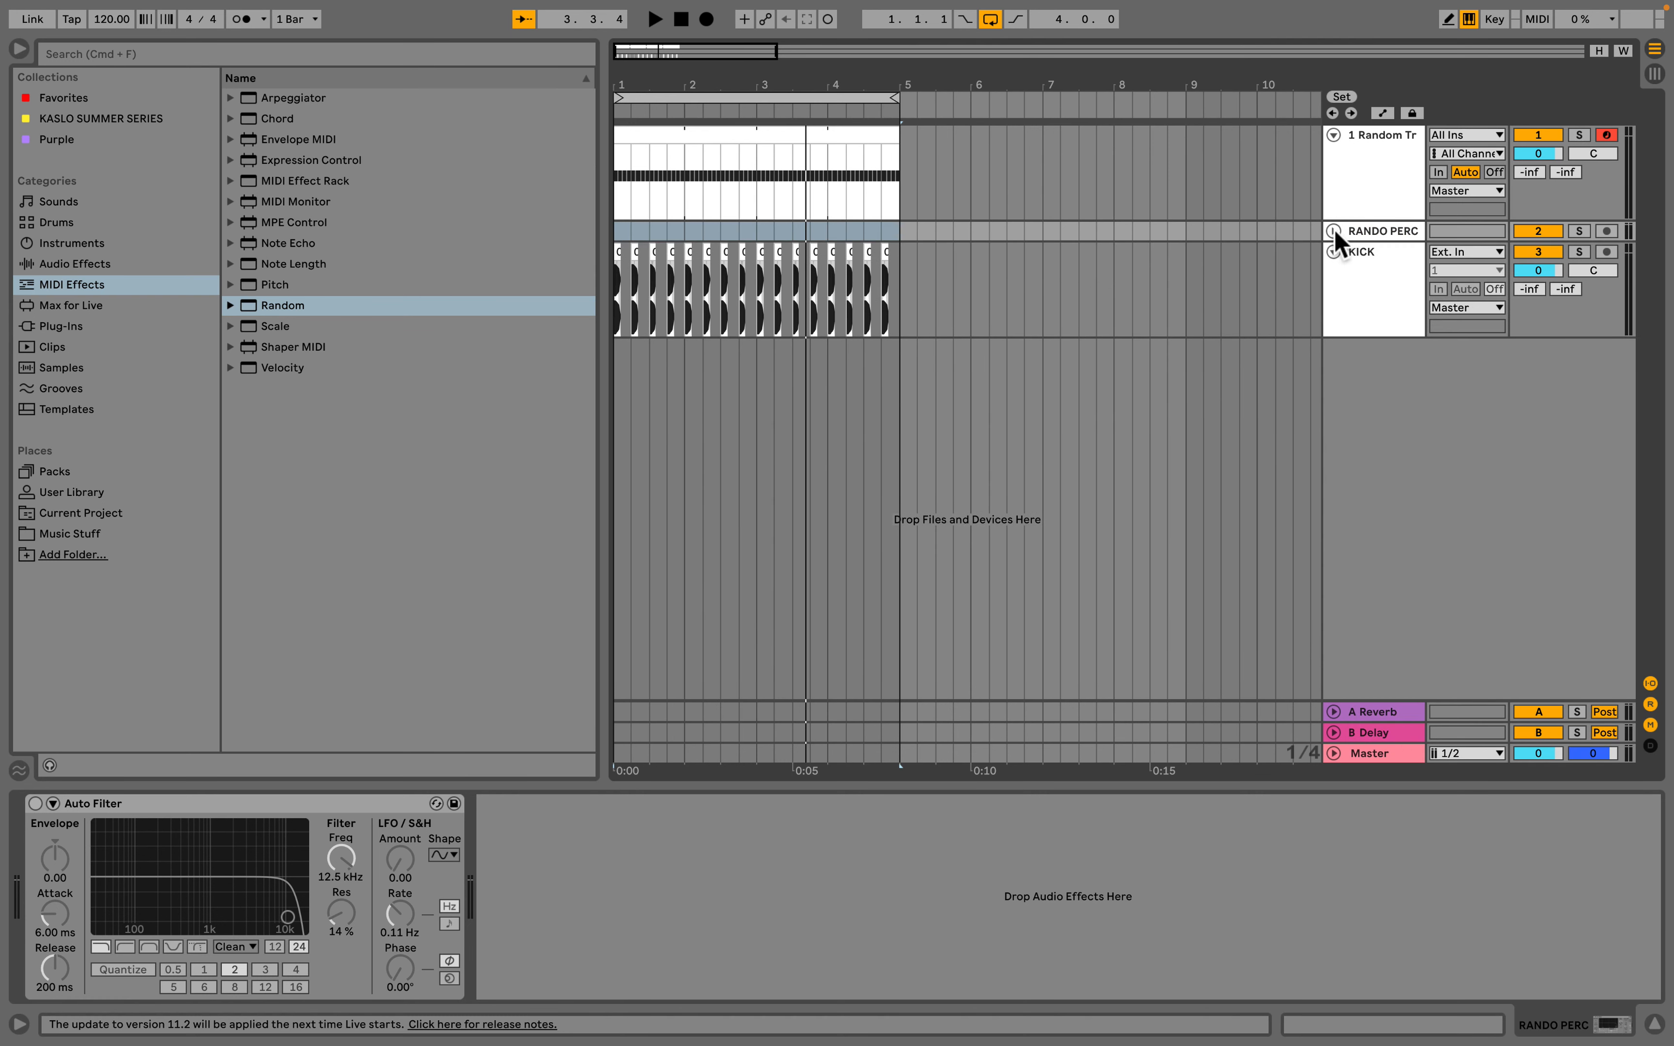
Step: Unfold the RANDO PERC track and set its audio input to 1-Random Trash 2020 02
{"action": "left_click", "coordinate": [1342, 243]}
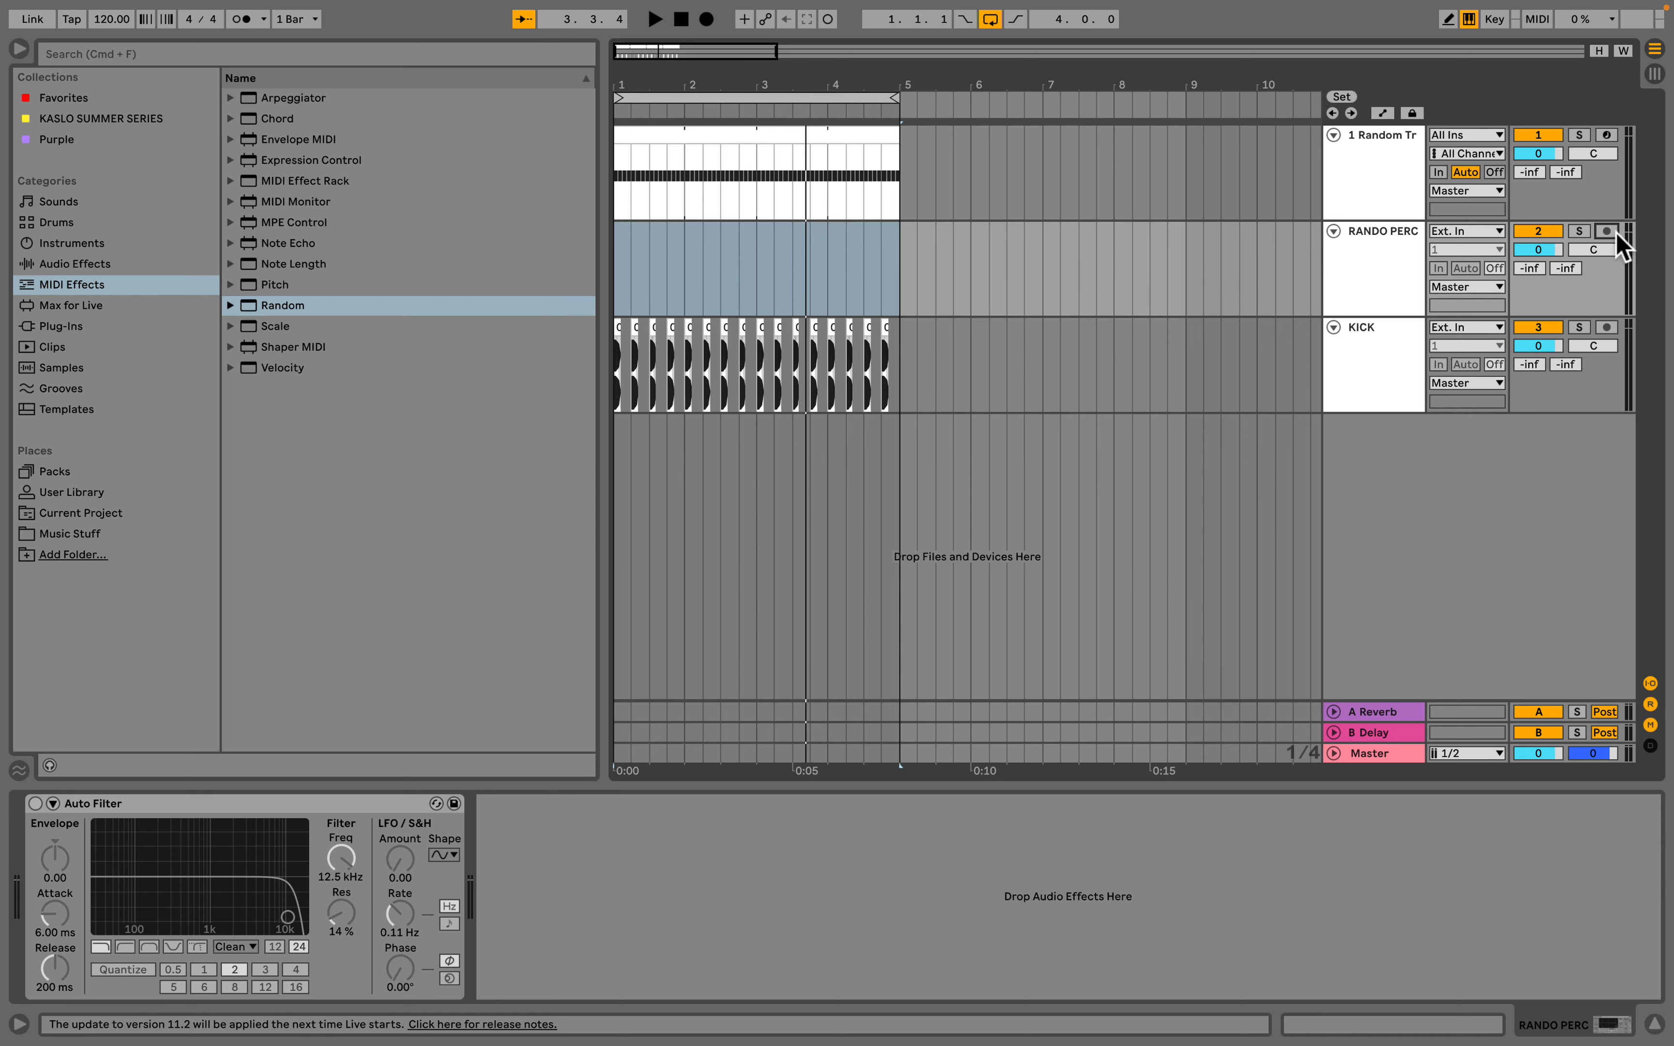
{"action": "left_click", "coordinate": [1470, 232]}
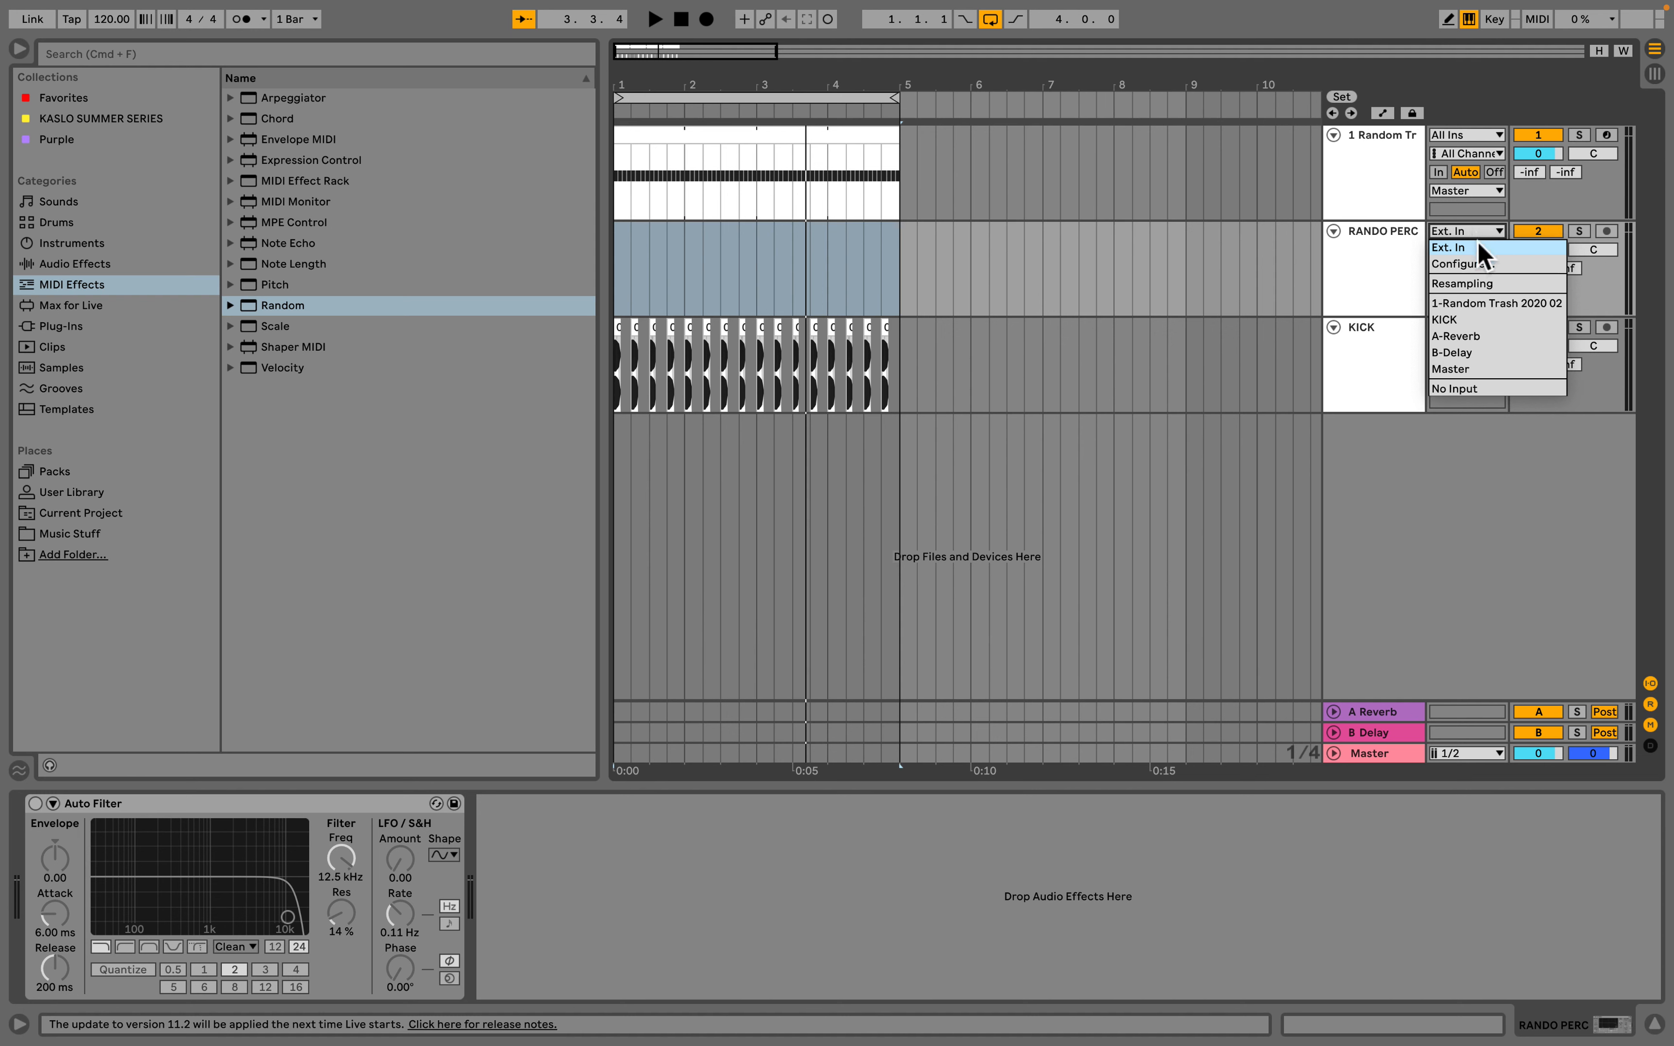
{"action": "left_click", "coordinate": [1476, 307]}
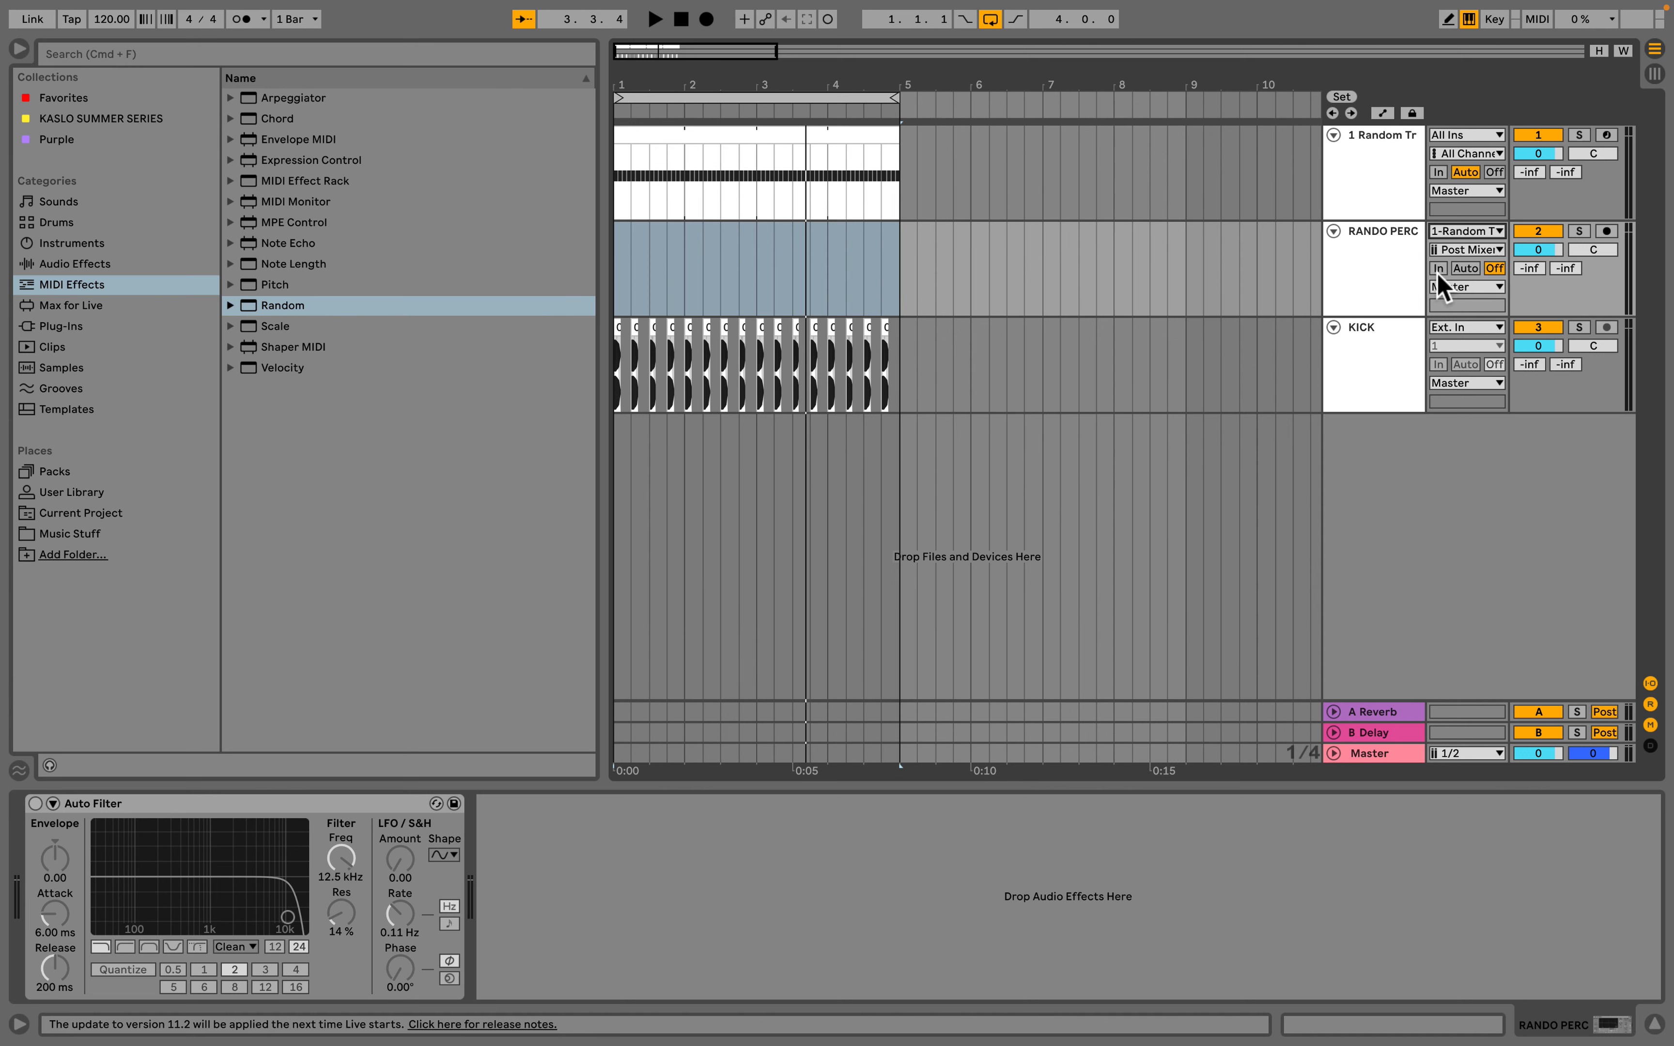
Step: Switch RANDO PERC's audio input to Resampling and unfold the Master track to compare what would be captured
{"action": "left_click", "coordinate": [1466, 233]}
{"action": "left_click", "coordinate": [1486, 284]}
{"action": "left_click", "coordinate": [1352, 754]}
{"action": "left_click", "coordinate": [1333, 752]}
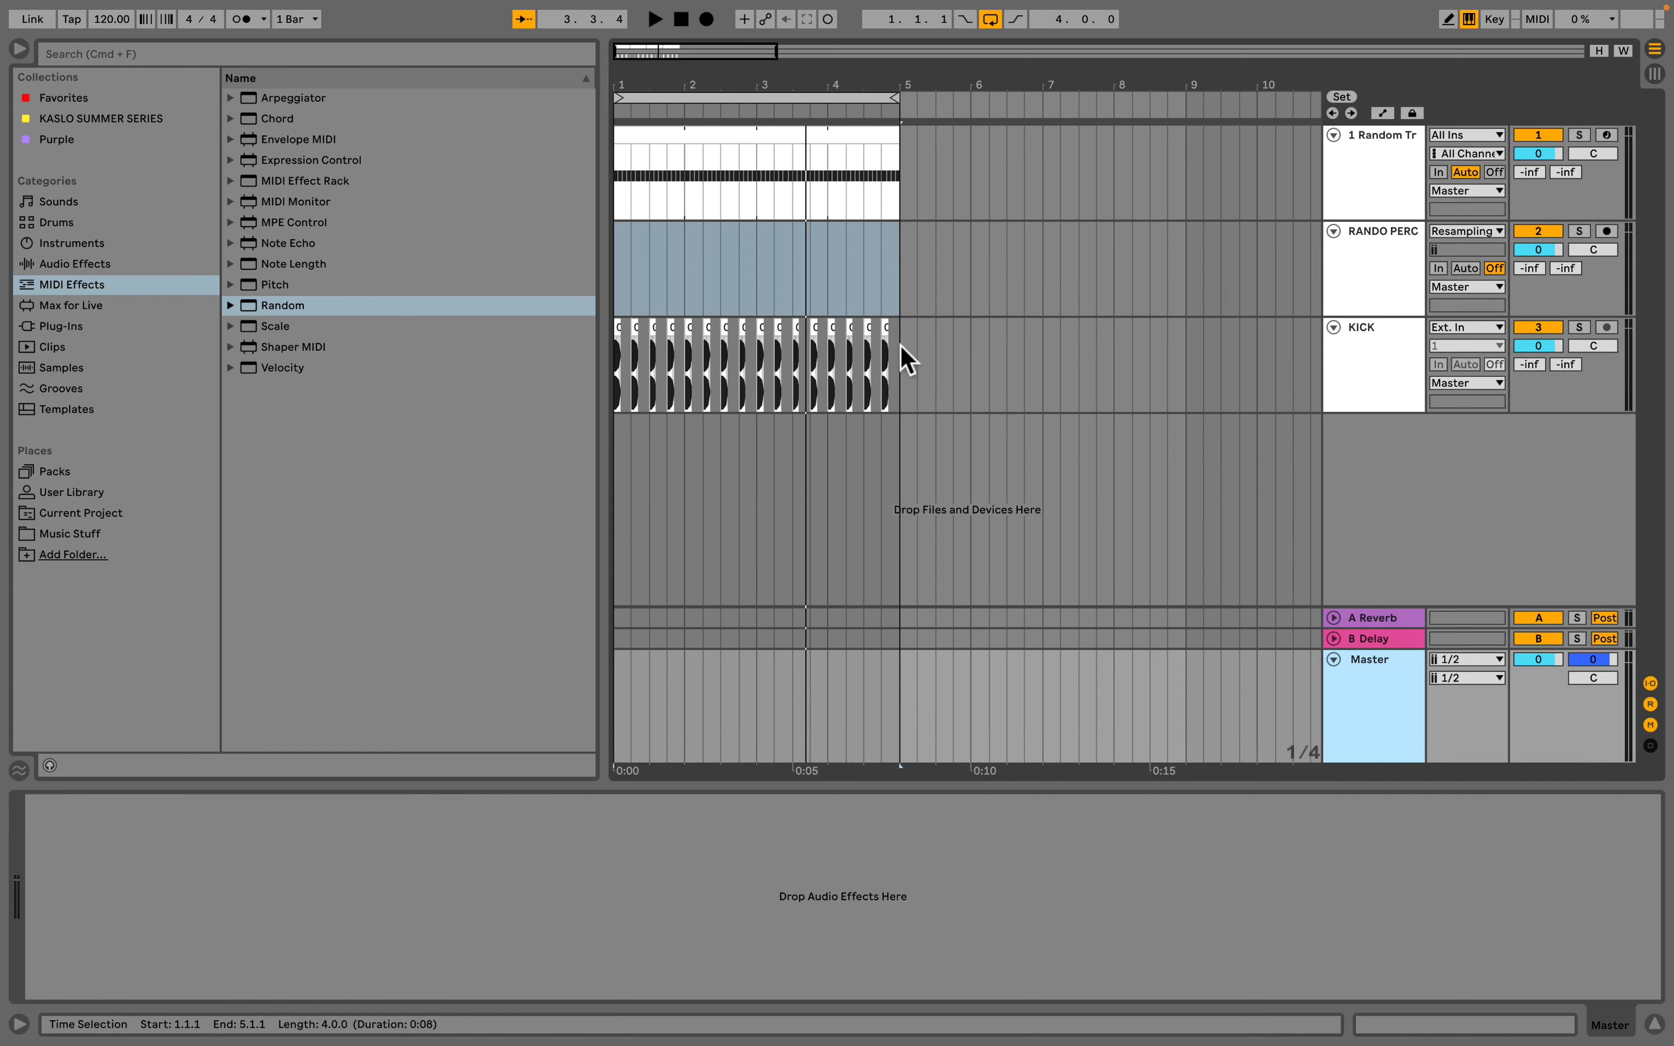
{"action": "left_click", "coordinate": [885, 377]}
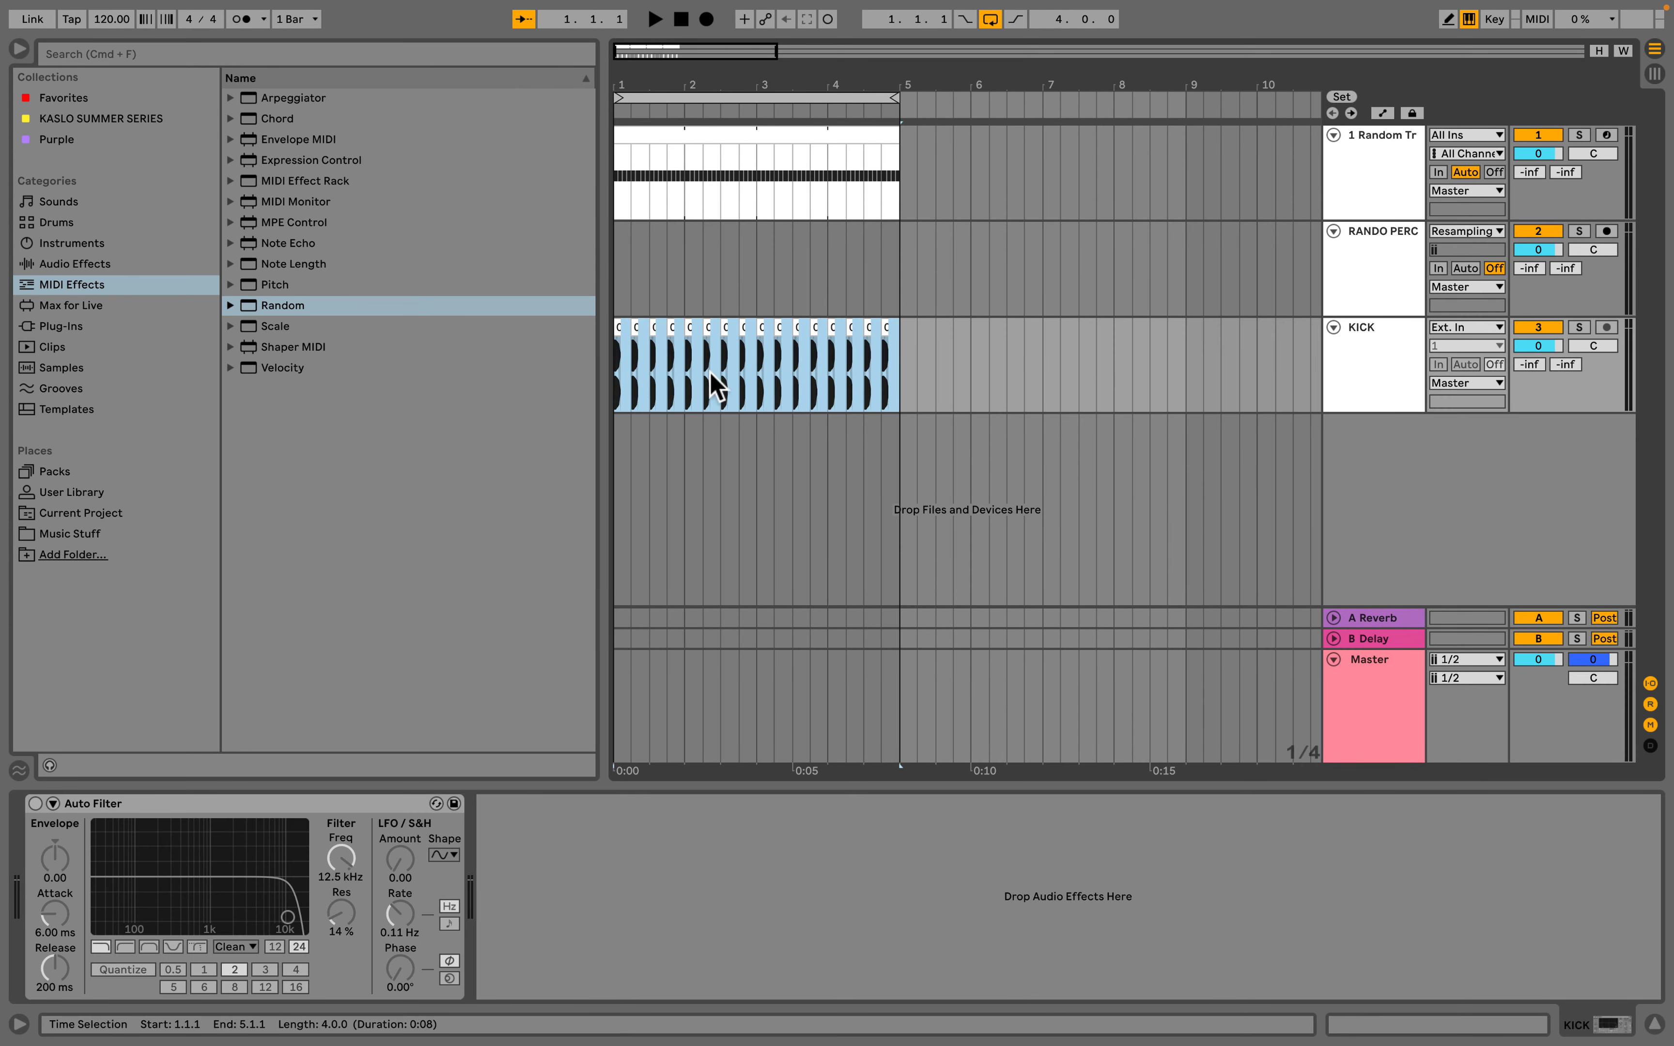
{"action": "left_click", "coordinate": [1379, 267]}
{"action": "left_click", "coordinate": [1376, 176]}
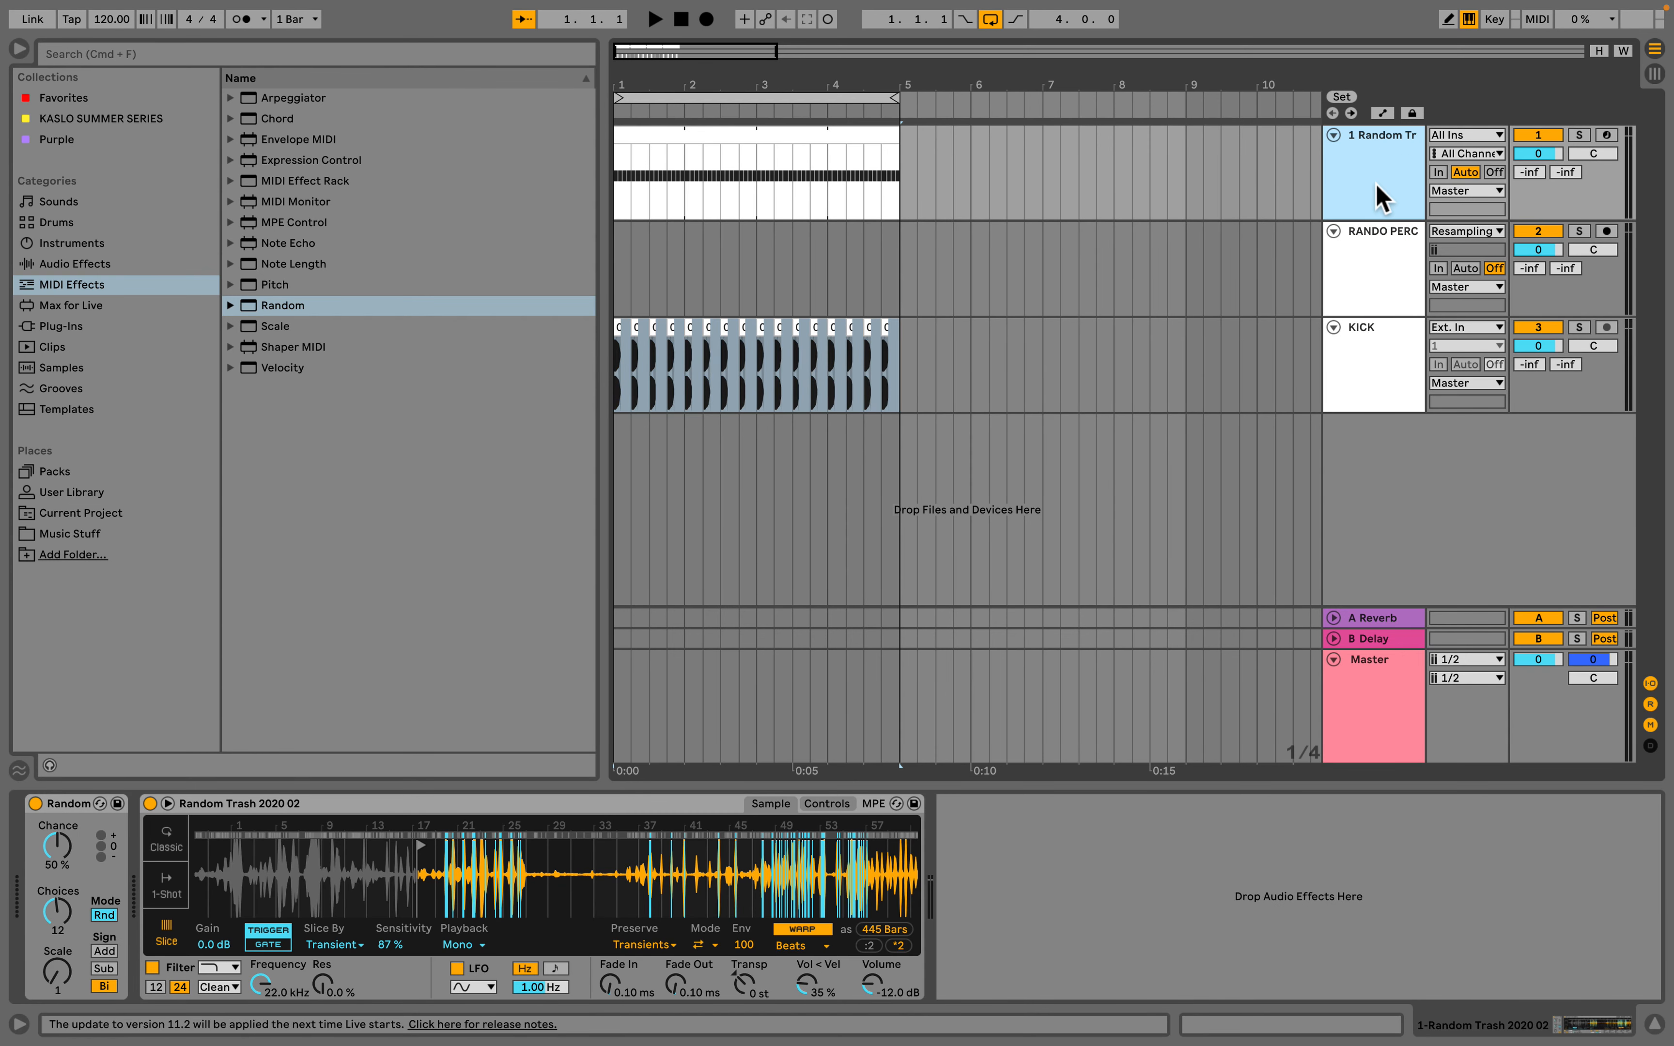
Step: Set RANDO PERC's audio input to 1-Random Trash 2020 02 and arm the track for recording
{"action": "left_click", "coordinate": [1461, 231]}
{"action": "left_click", "coordinate": [1488, 306]}
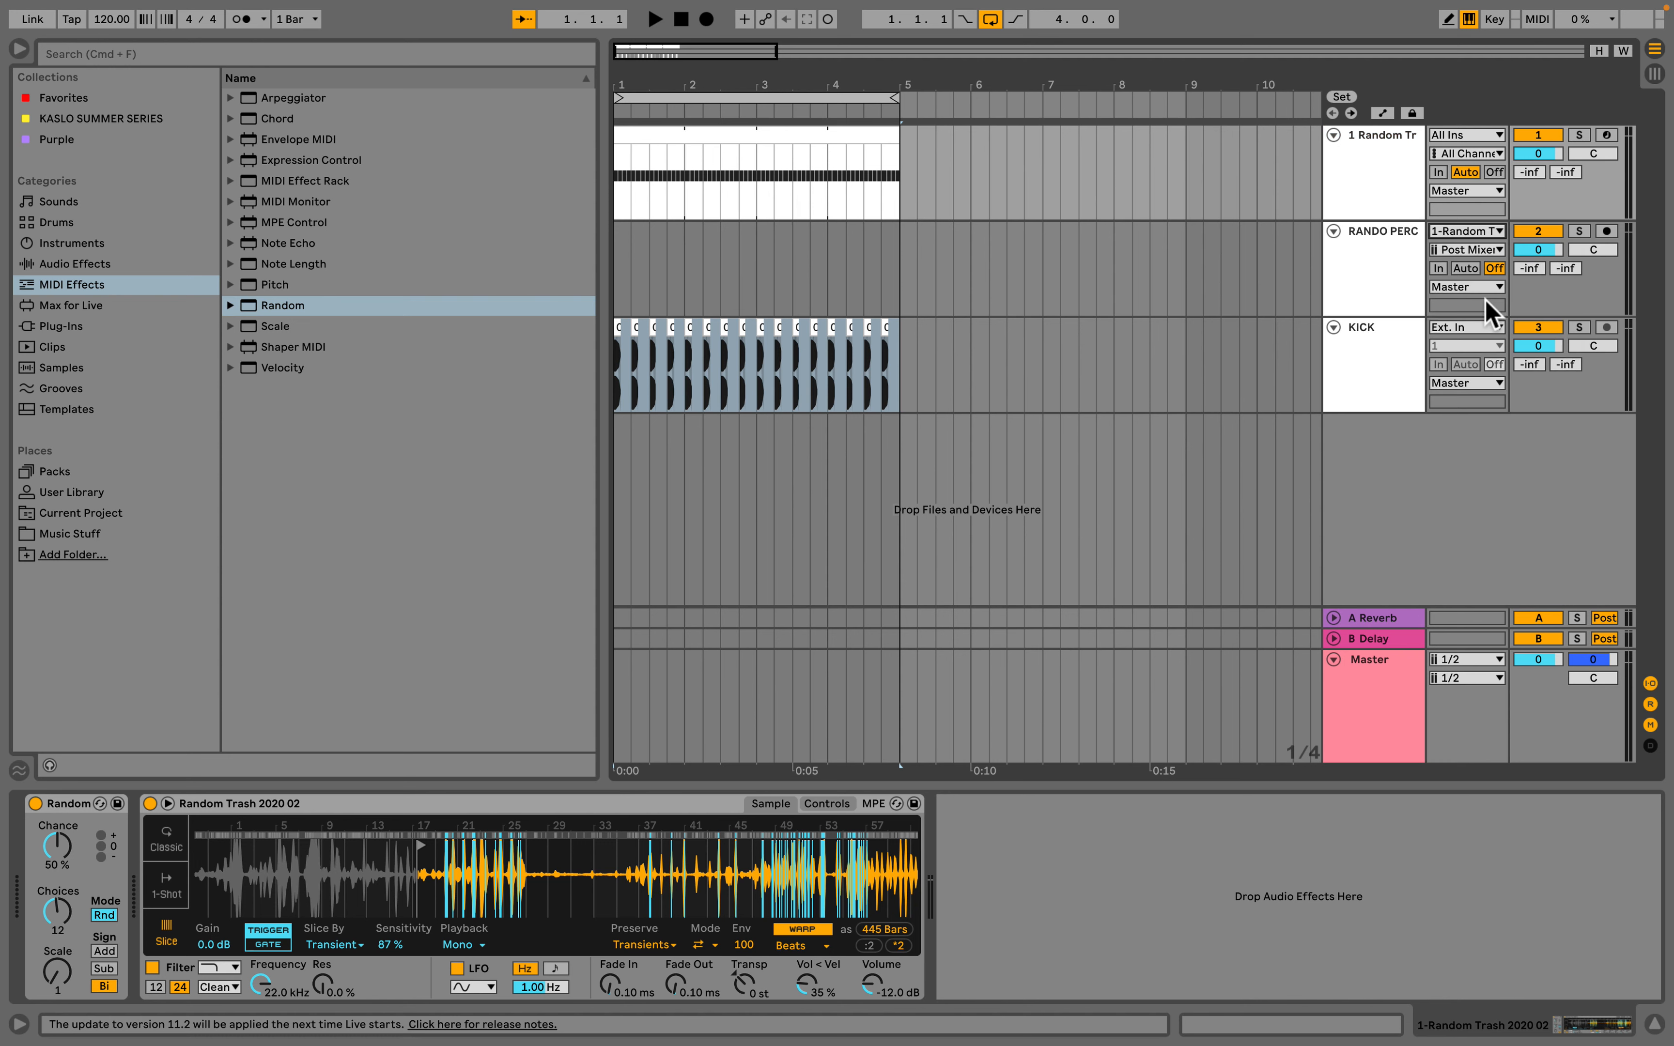
{"action": "left_click", "coordinate": [1606, 231]}
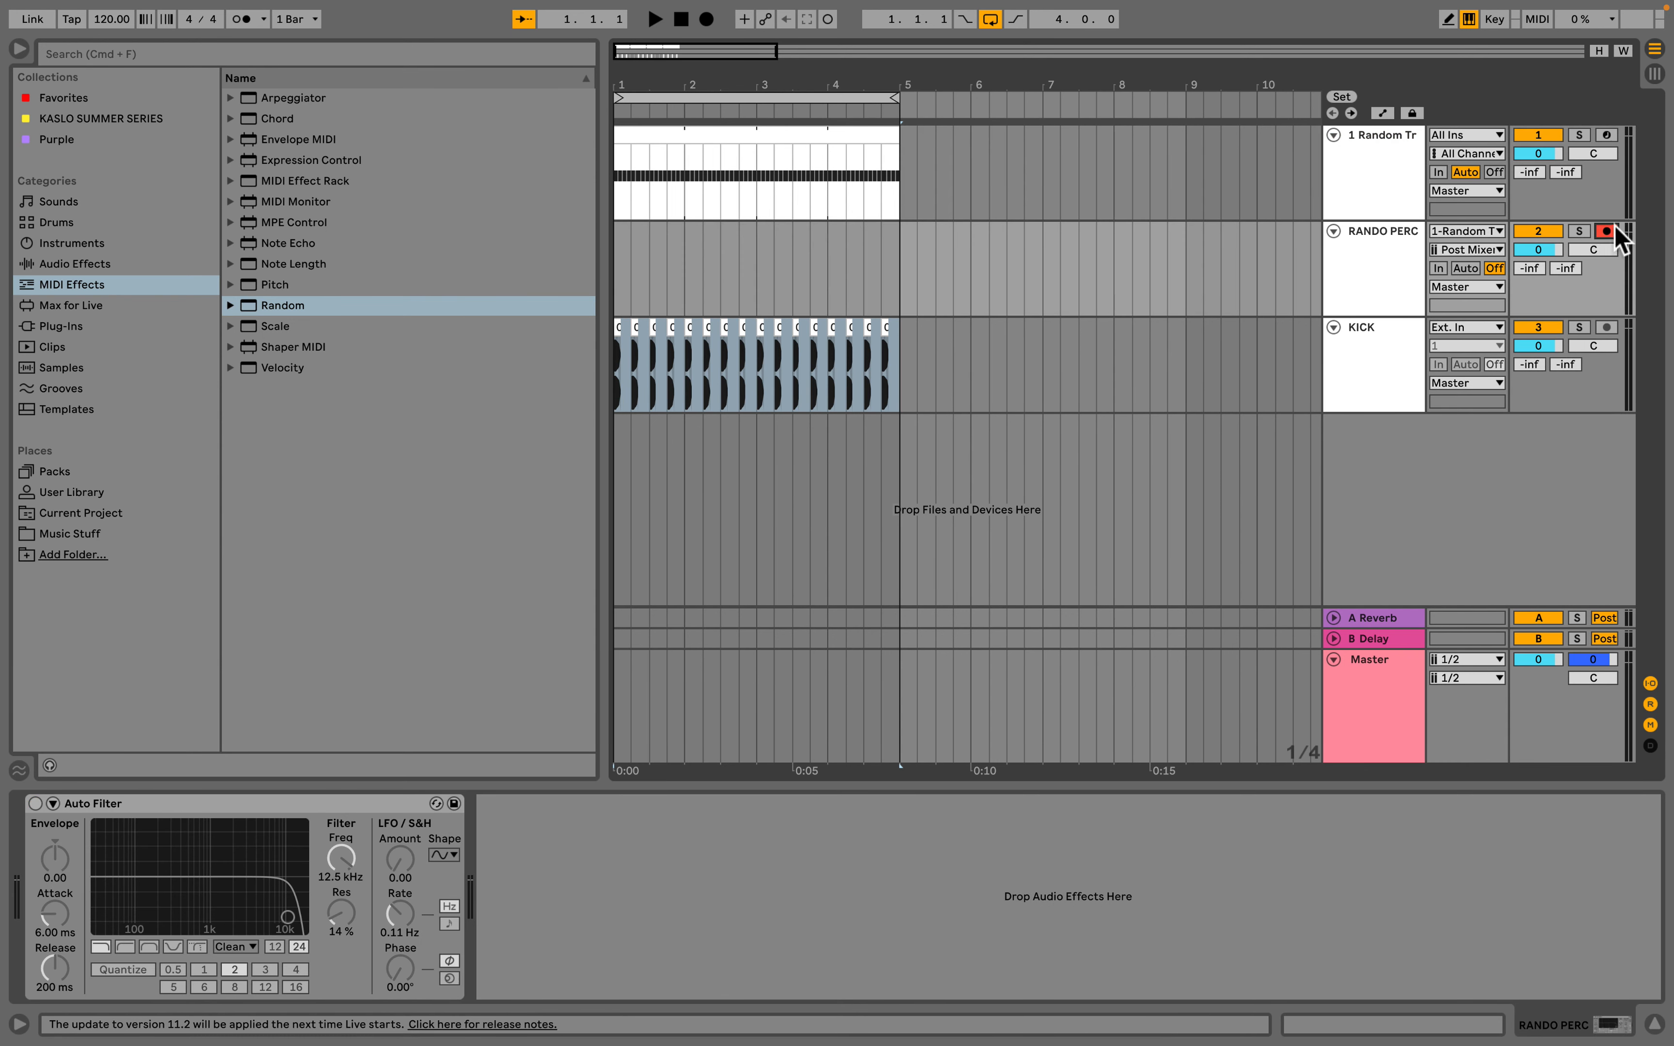
Step: Record the randomized slices into RANDO PERC from bar 1 while moving Simpler's sample start to about bar 49
{"action": "left_click", "coordinate": [619, 286]}
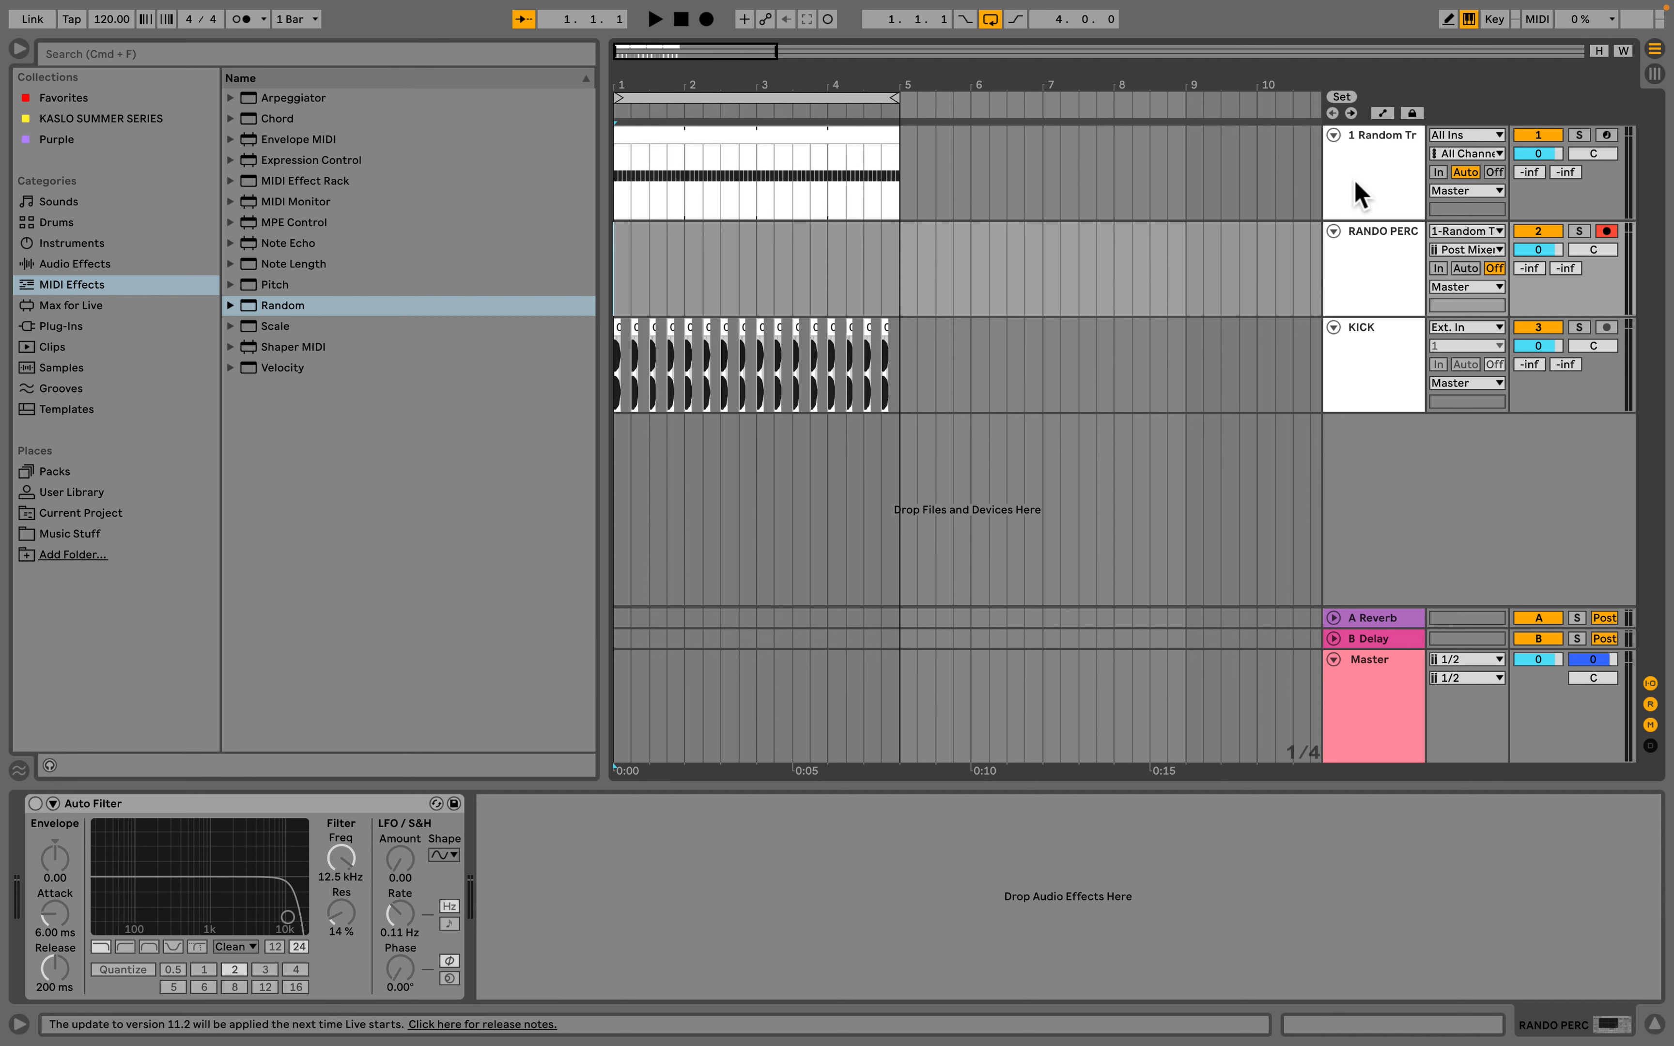
{"action": "left_click", "coordinate": [705, 19]}
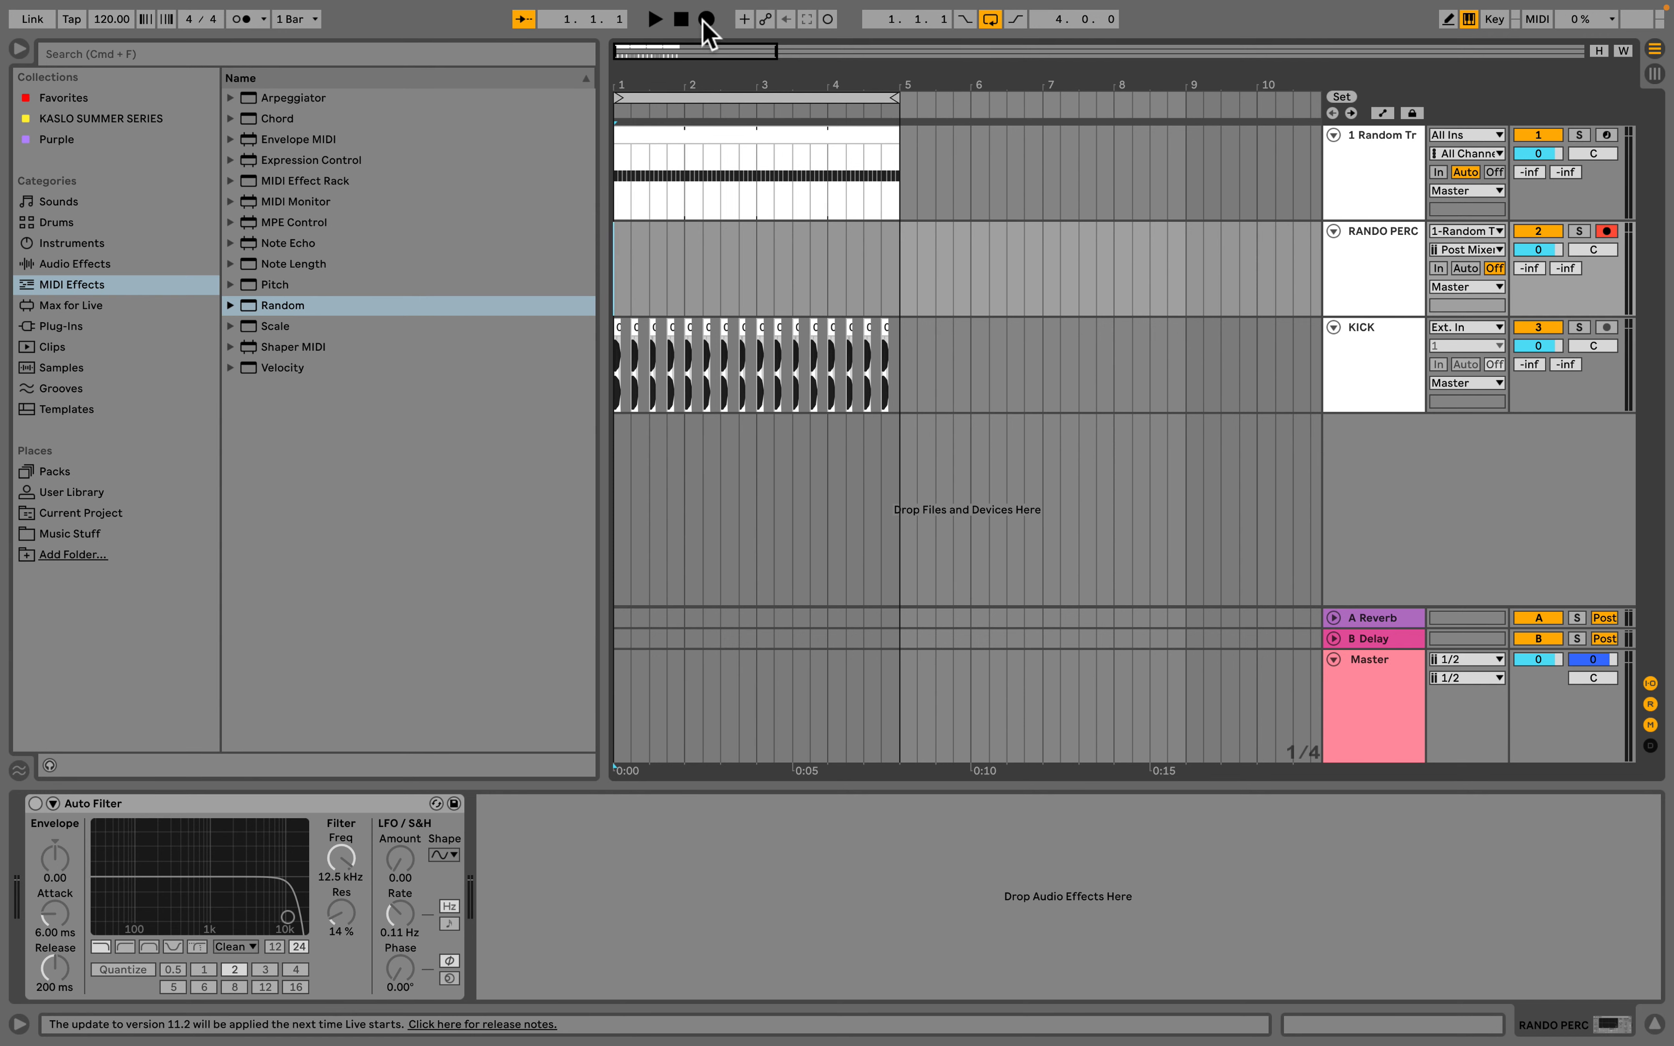
{"action": "left_click", "coordinate": [1356, 176]}
{"action": "mouse_move", "coordinate": [512, 857]}
{"action": "left_mouse_down"}
{"action": "mouse_move", "coordinate": [436, 851]}
{"action": "mouse_move", "coordinate": [355, 875]}
{"action": "mouse_move", "coordinate": [354, 846]}
{"action": "mouse_move", "coordinate": [414, 844]}
{"action": "left_mouse_up"}
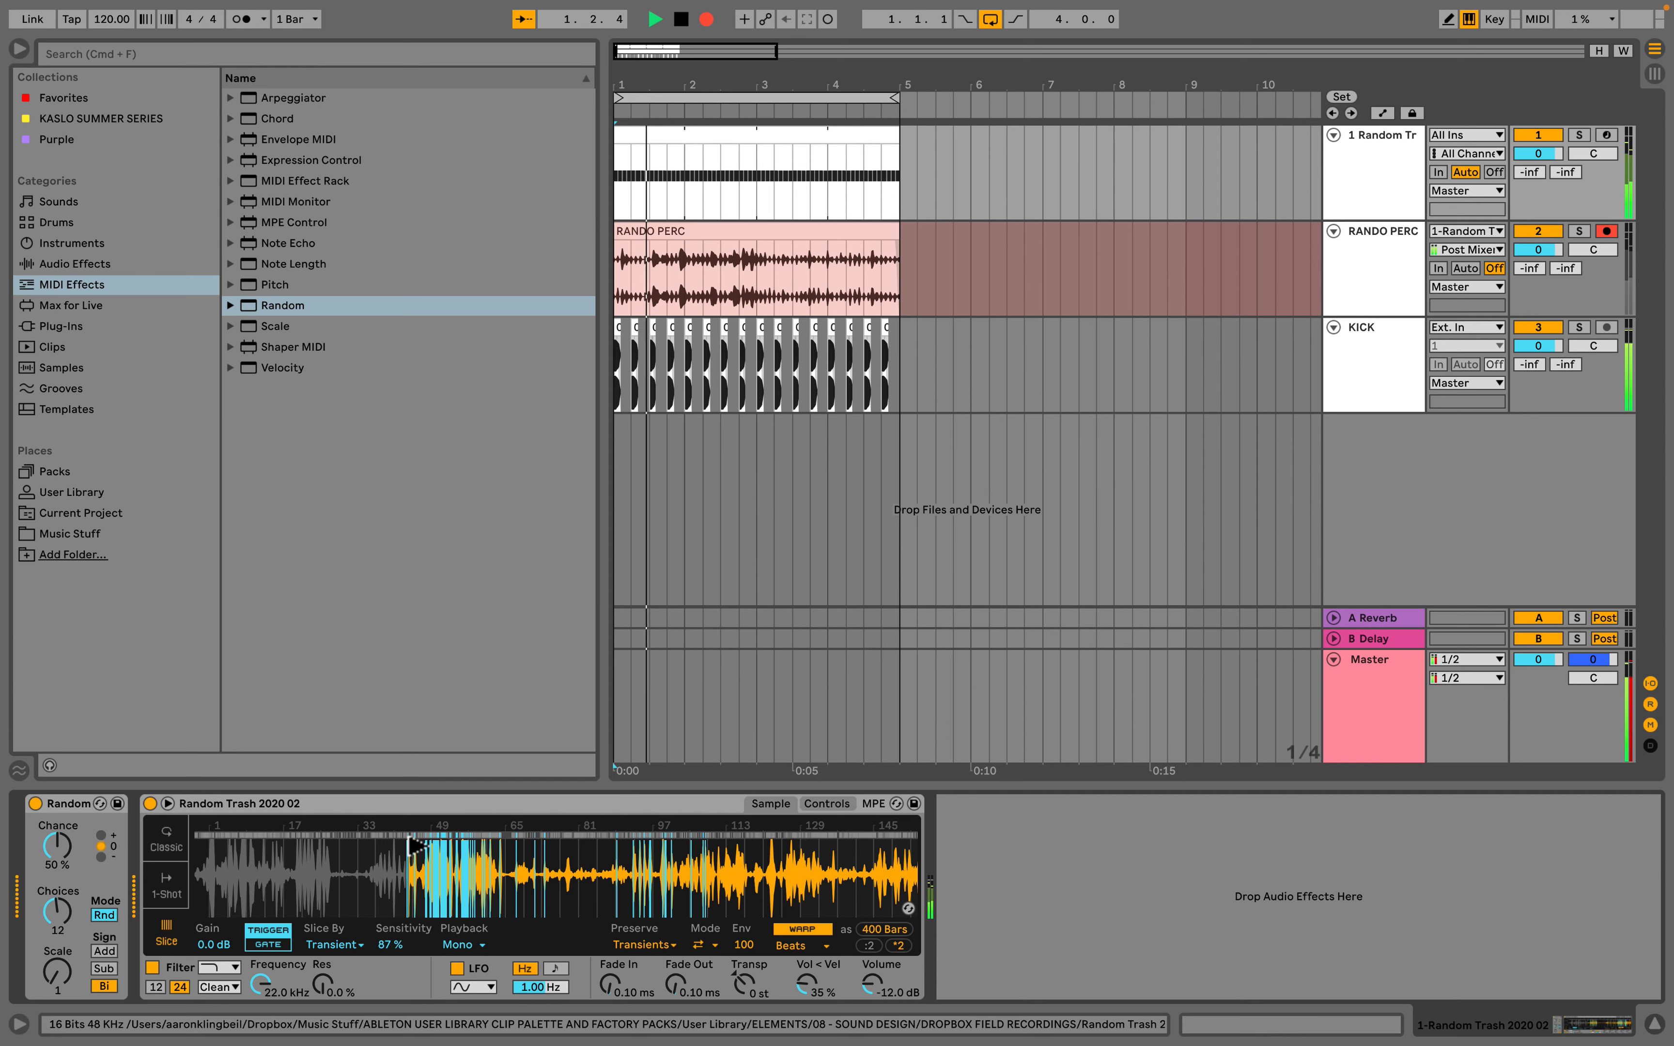
{"action": "mouse_move", "coordinate": [410, 840]}
{"action": "left_mouse_down"}
{"action": "mouse_move", "coordinate": [689, 859]}
{"action": "mouse_move", "coordinate": [443, 846]}
{"action": "left_mouse_up"}
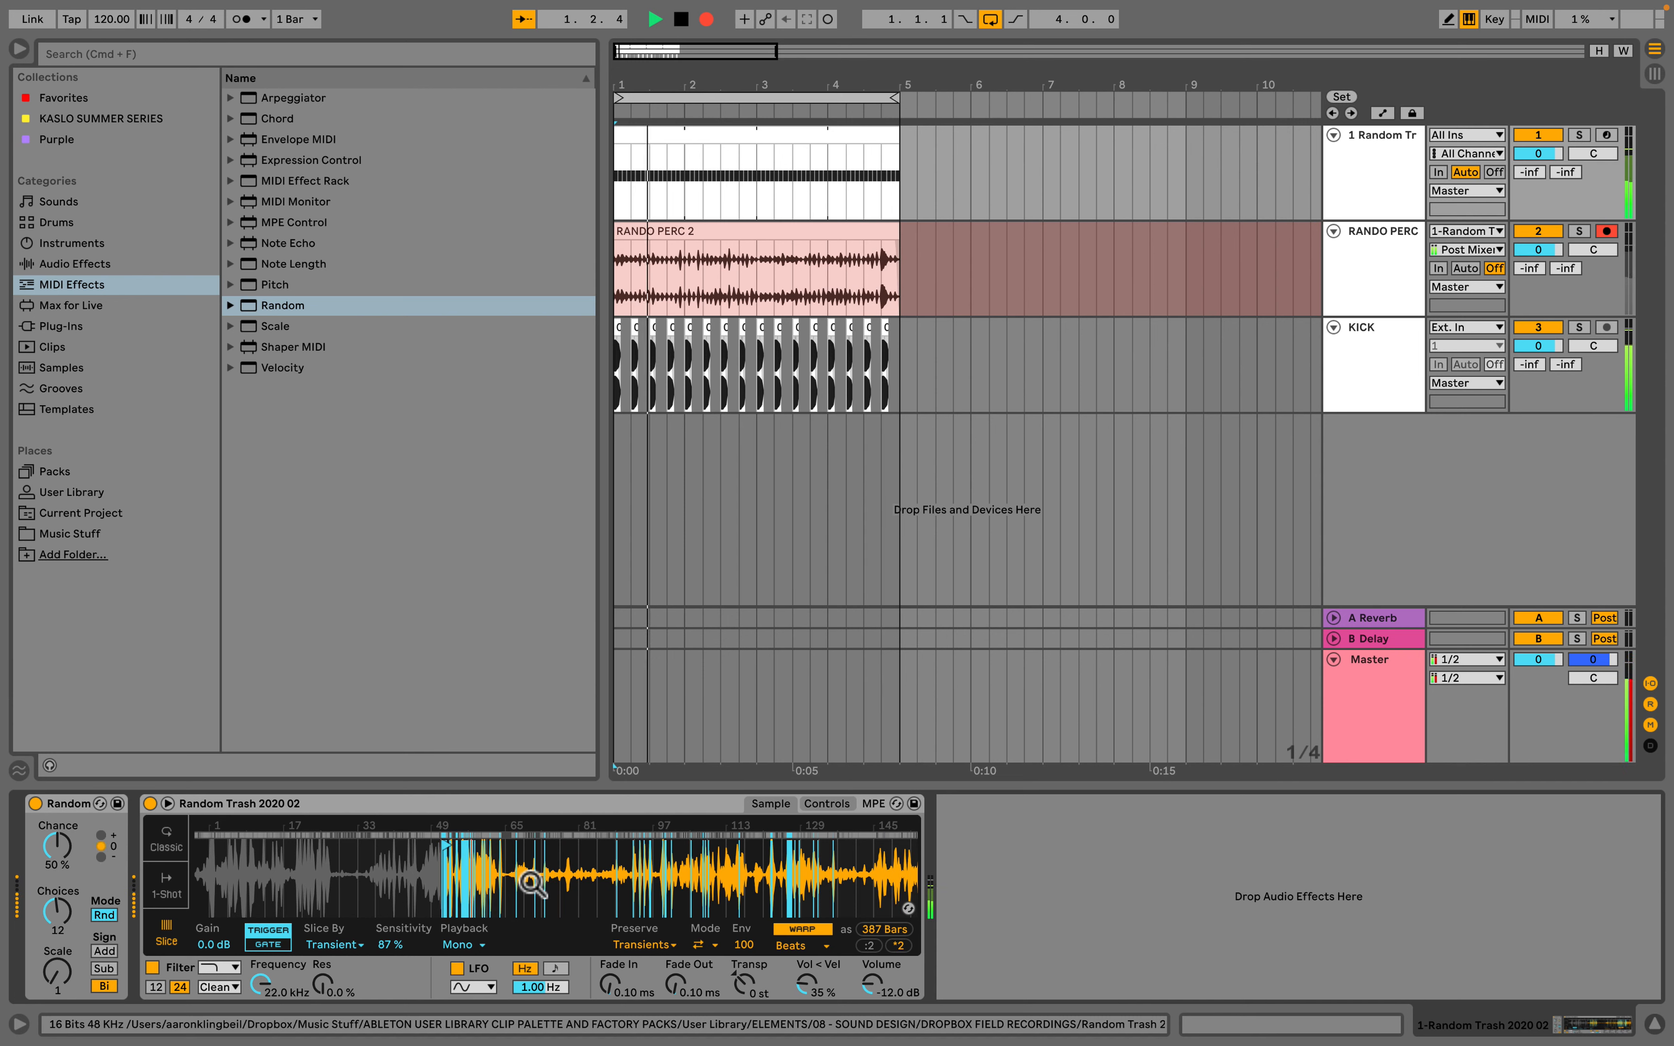
{"action": "key", "text": "space"}
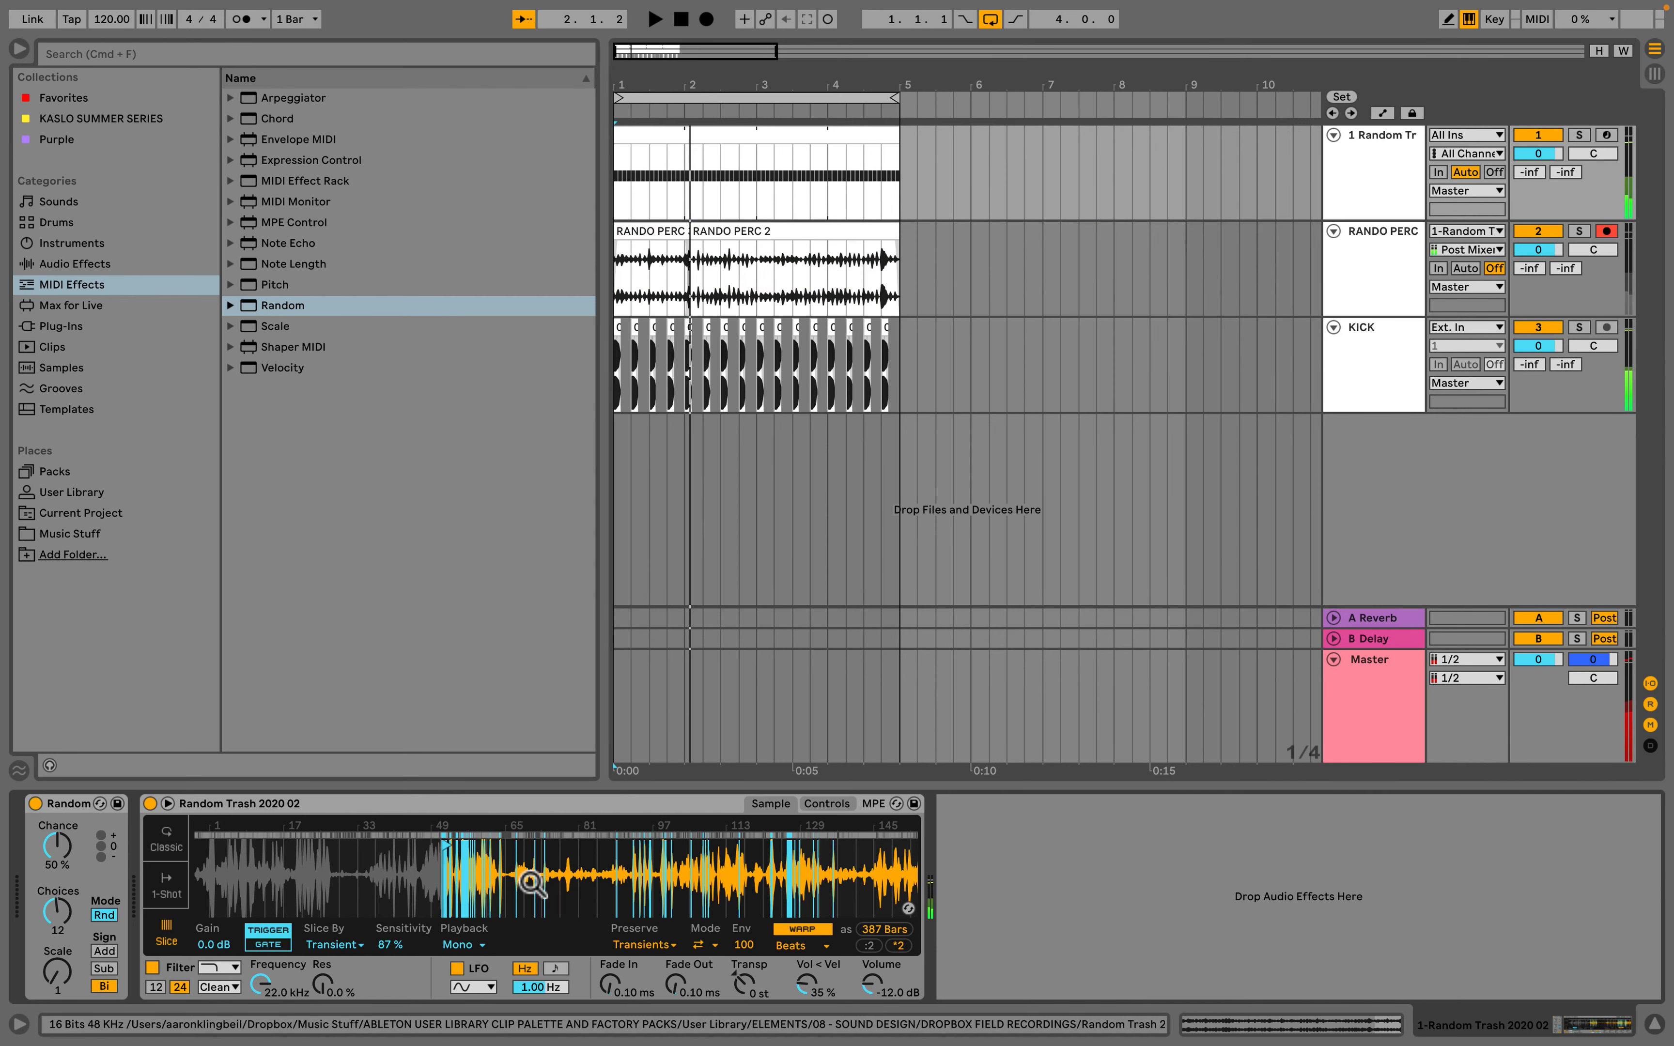
Step: Extend the RANDO PERC 2 clip back to bar 1 over the first clip and mute the Random Trash track
{"action": "left_click", "coordinate": [669, 231]}
{"action": "left_click", "coordinate": [720, 232]}
{"action": "left_click_drag", "start_coordinate": [693, 231], "coordinate": [615, 232]}
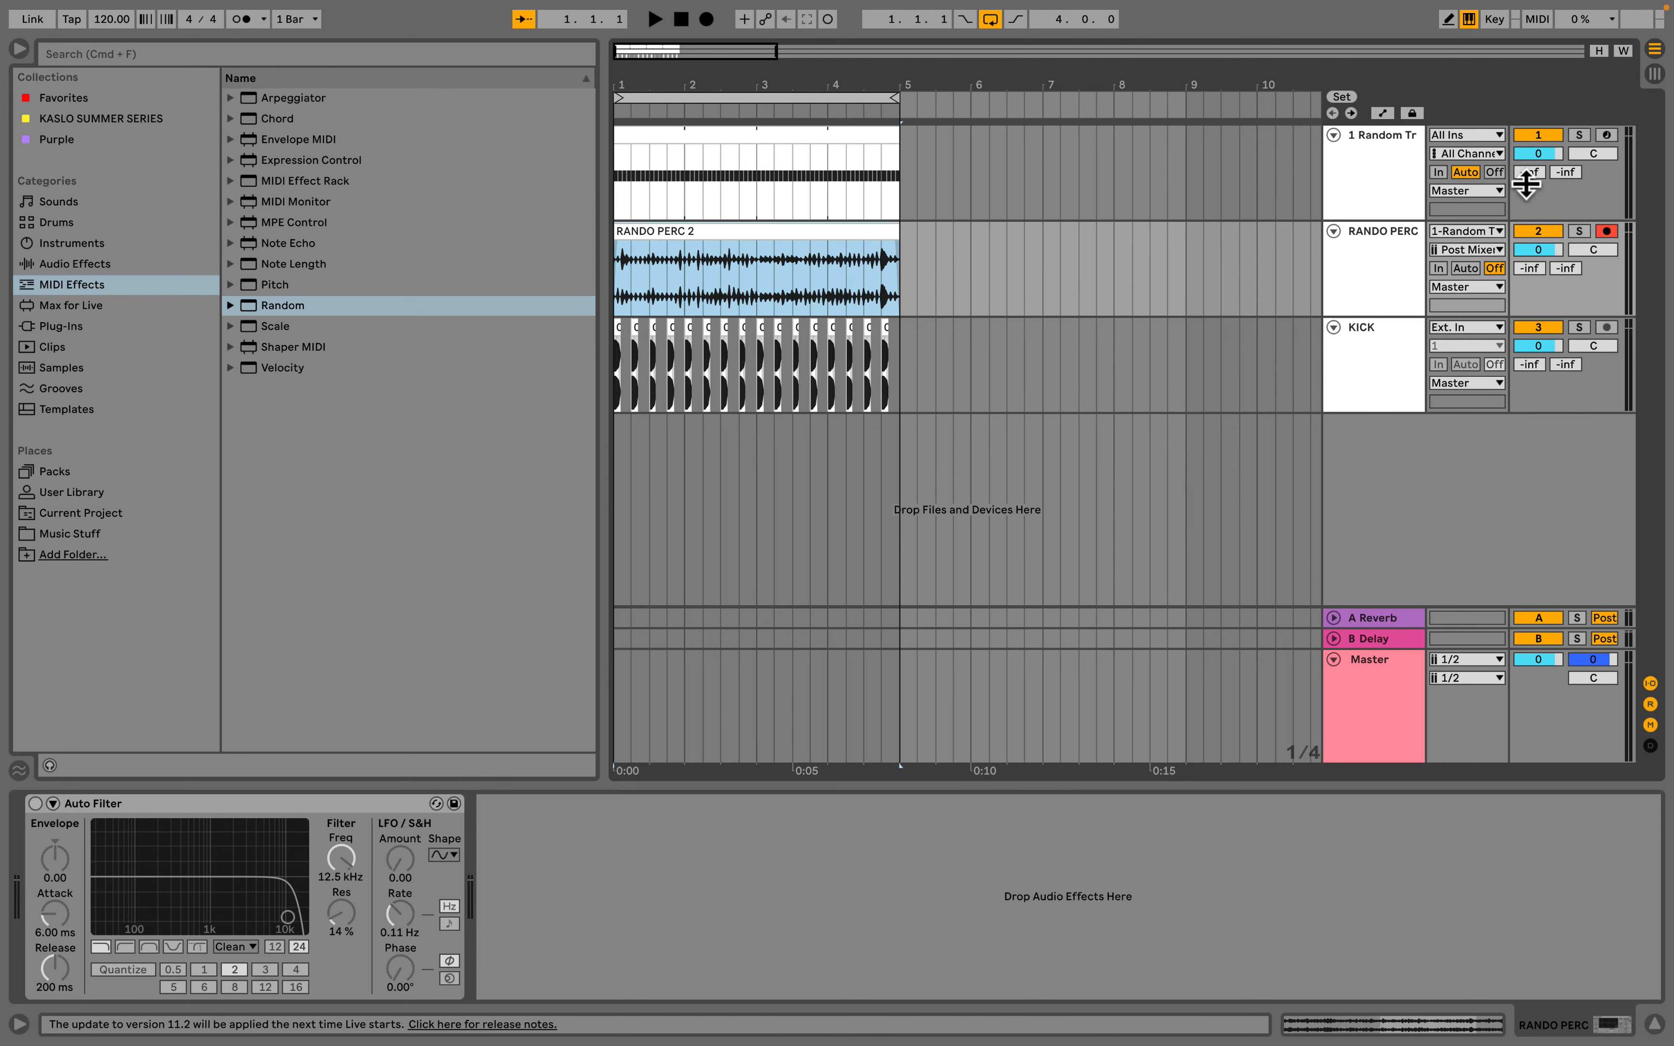
{"action": "left_click", "coordinate": [1538, 136]}
Step: Open the RANDO PERC 2 clip and loop a short section of its waveform from about 5.2.2 to 5.3.3
{"action": "double_click", "coordinate": [668, 228]}
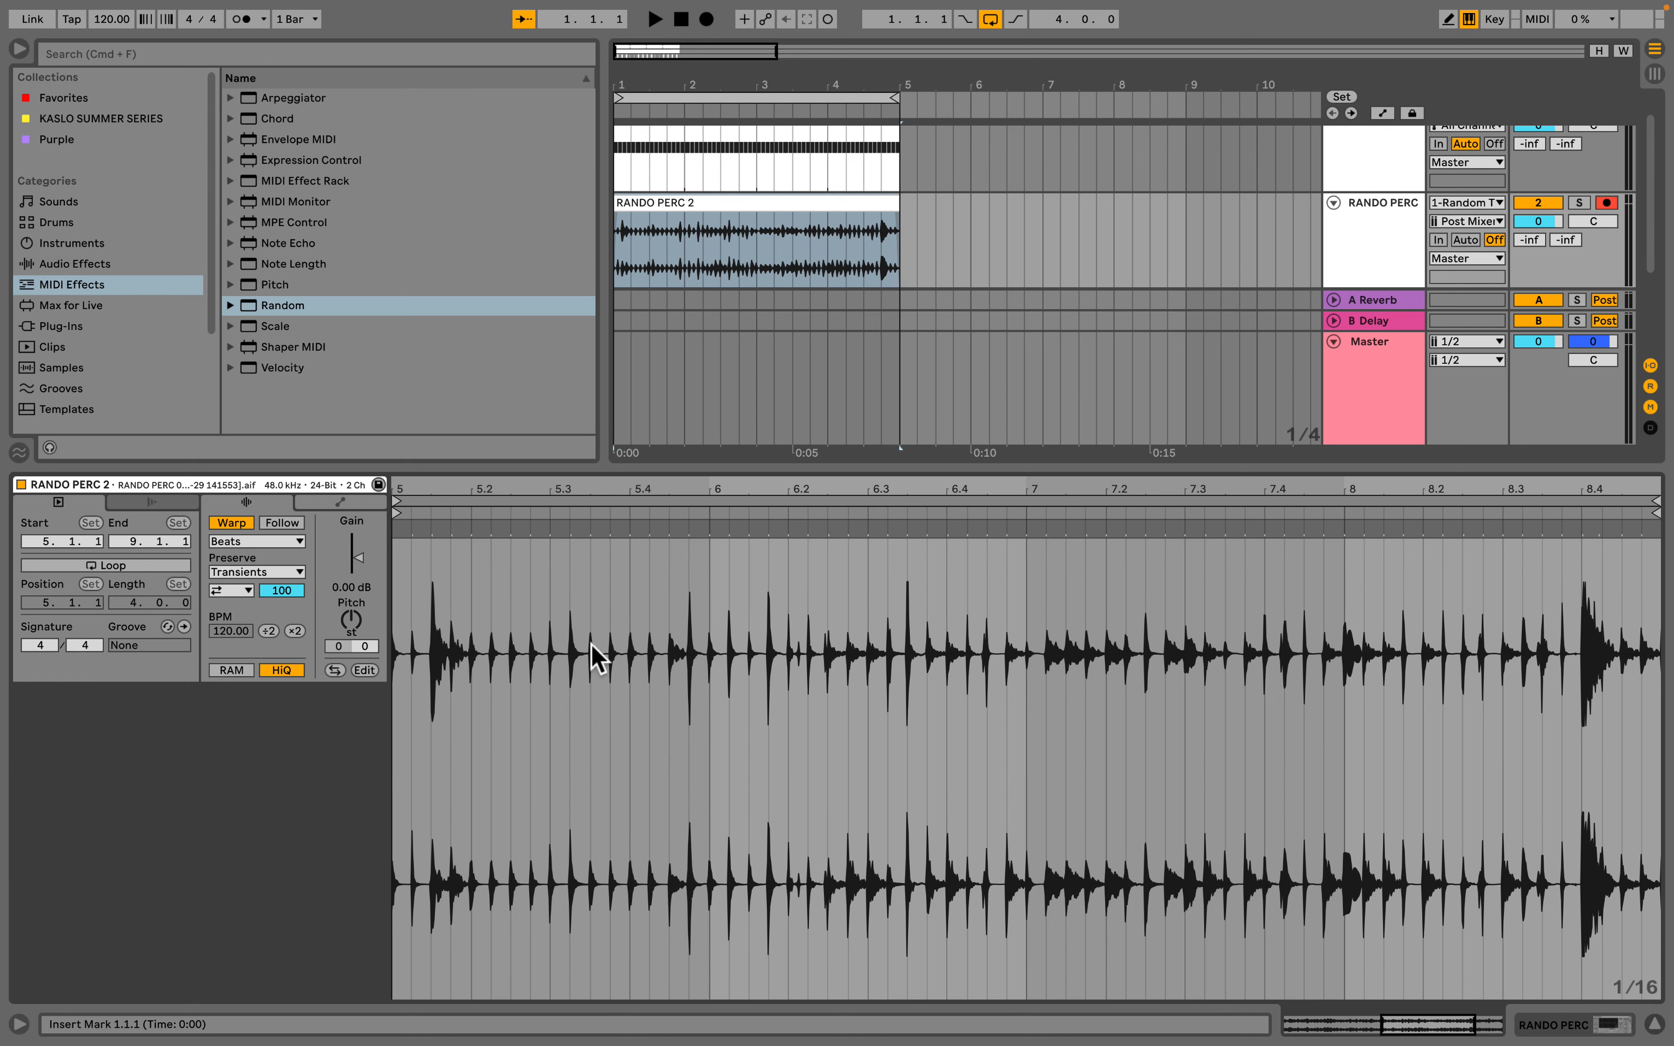
{"action": "left_click_drag", "start_coordinate": [933, 494], "coordinate": [1177, 486]}
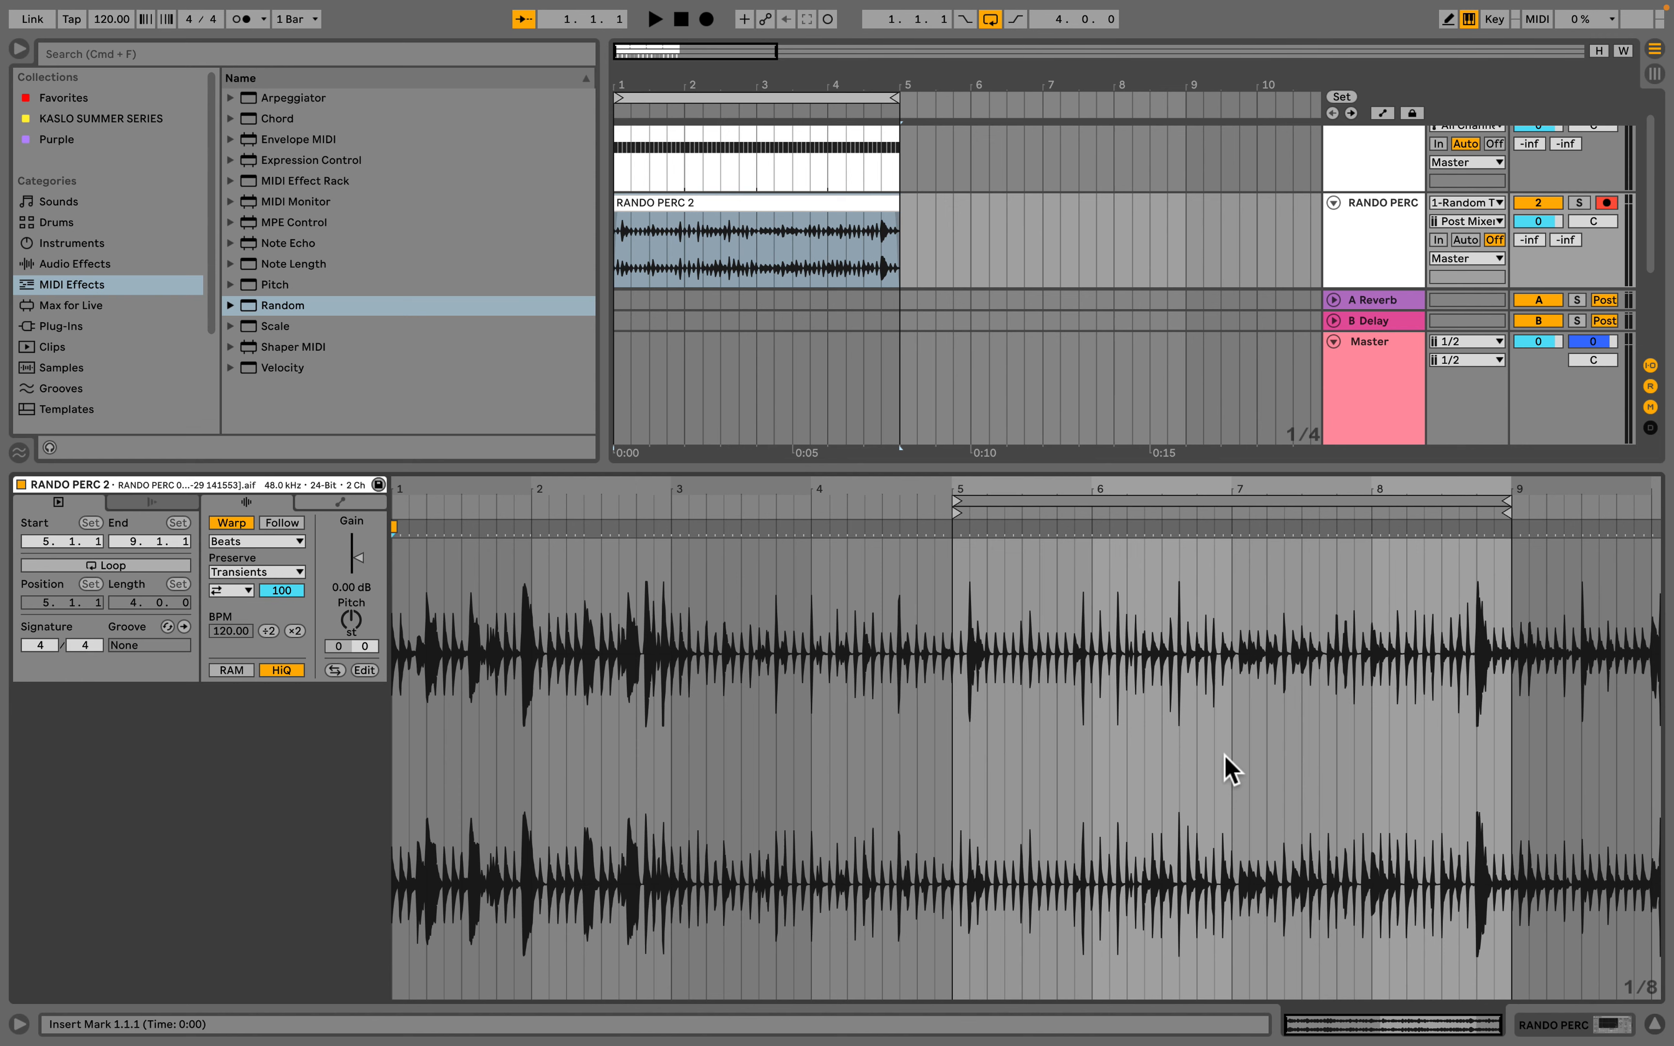
{"action": "left_click", "coordinate": [768, 205]}
{"action": "left_click_drag", "start_coordinate": [968, 493], "coordinate": [1195, 496]}
{"action": "left_click_drag", "start_coordinate": [996, 660], "coordinate": [1041, 720]}
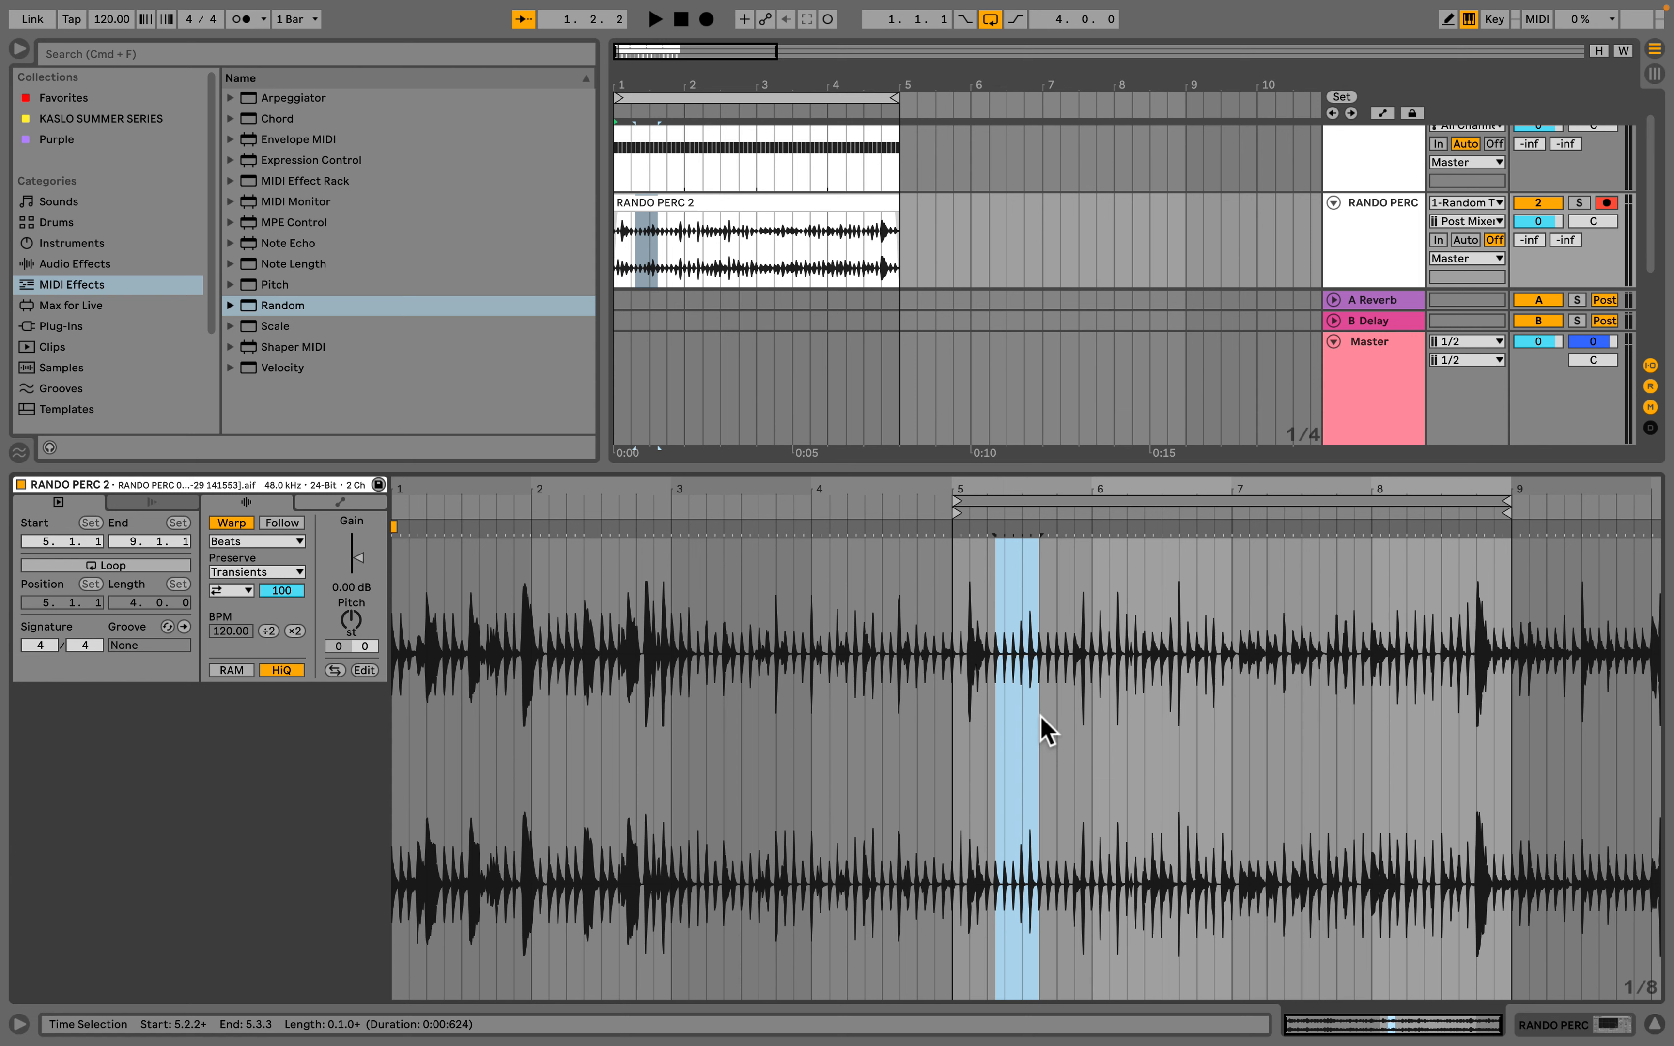
{"action": "key", "text": "super+l"}
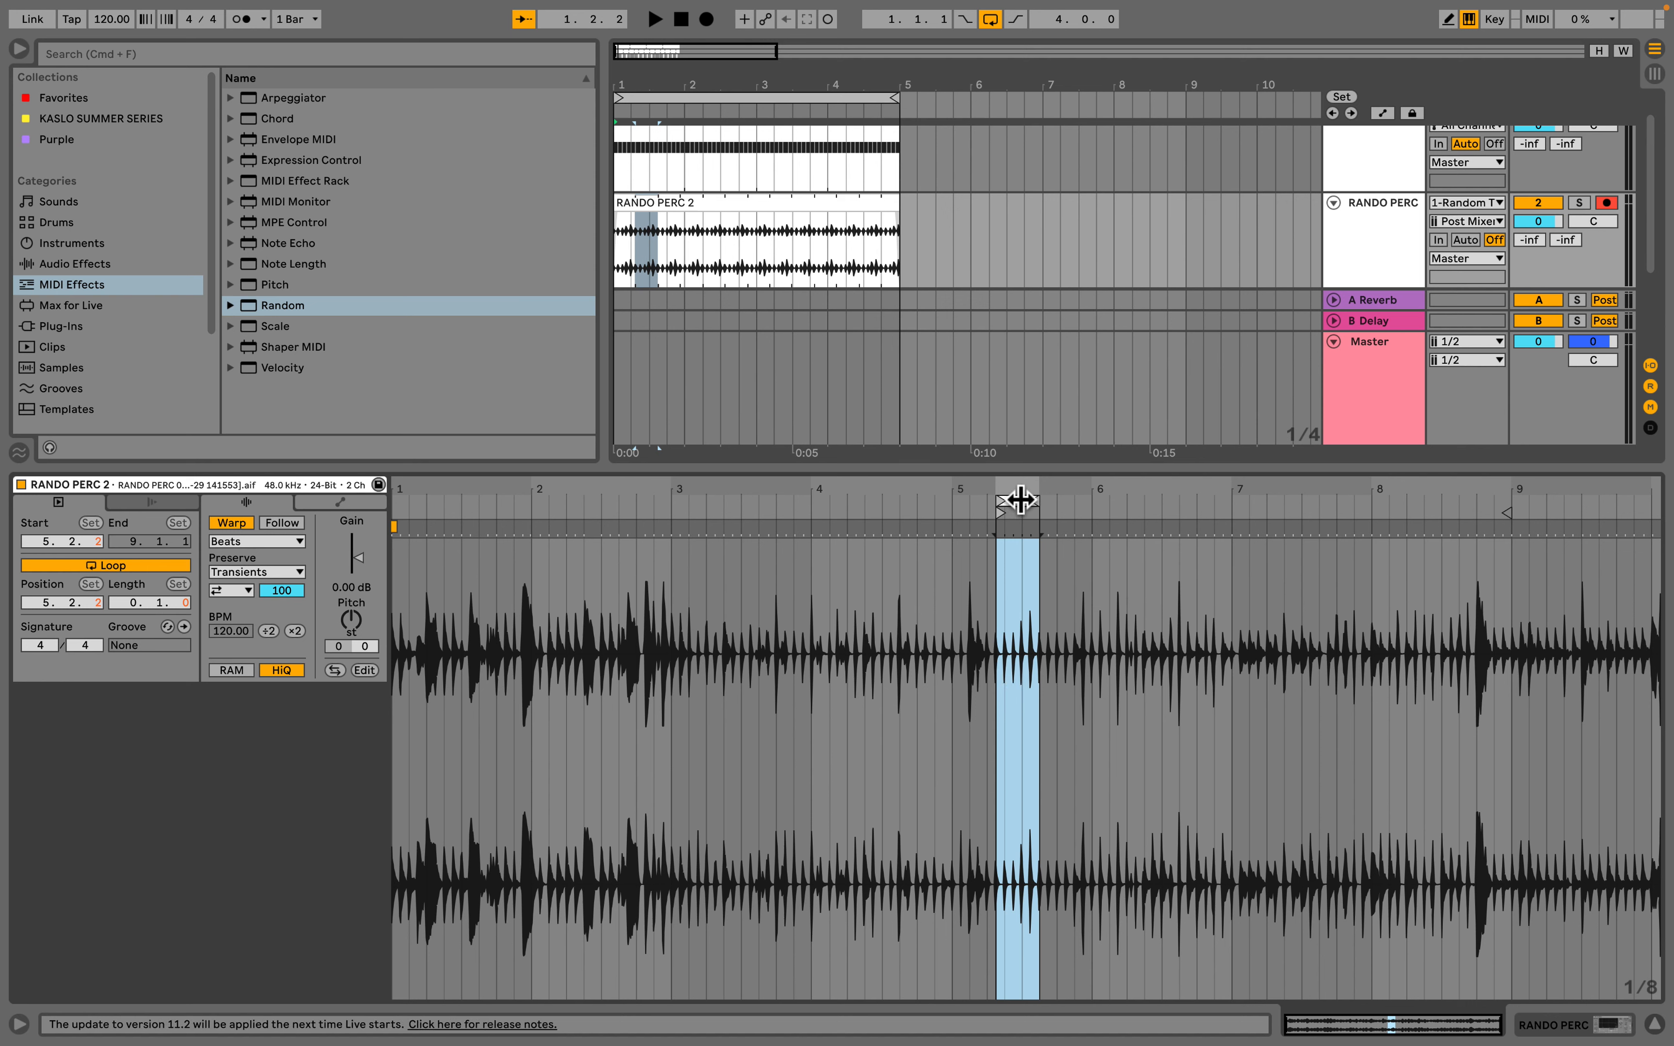
Step: Play the clip with its loop moved to 4.1.1 and set to a length of 0.1.3
{"action": "left_click_drag", "start_coordinate": [1020, 499], "coordinate": [846, 503]}
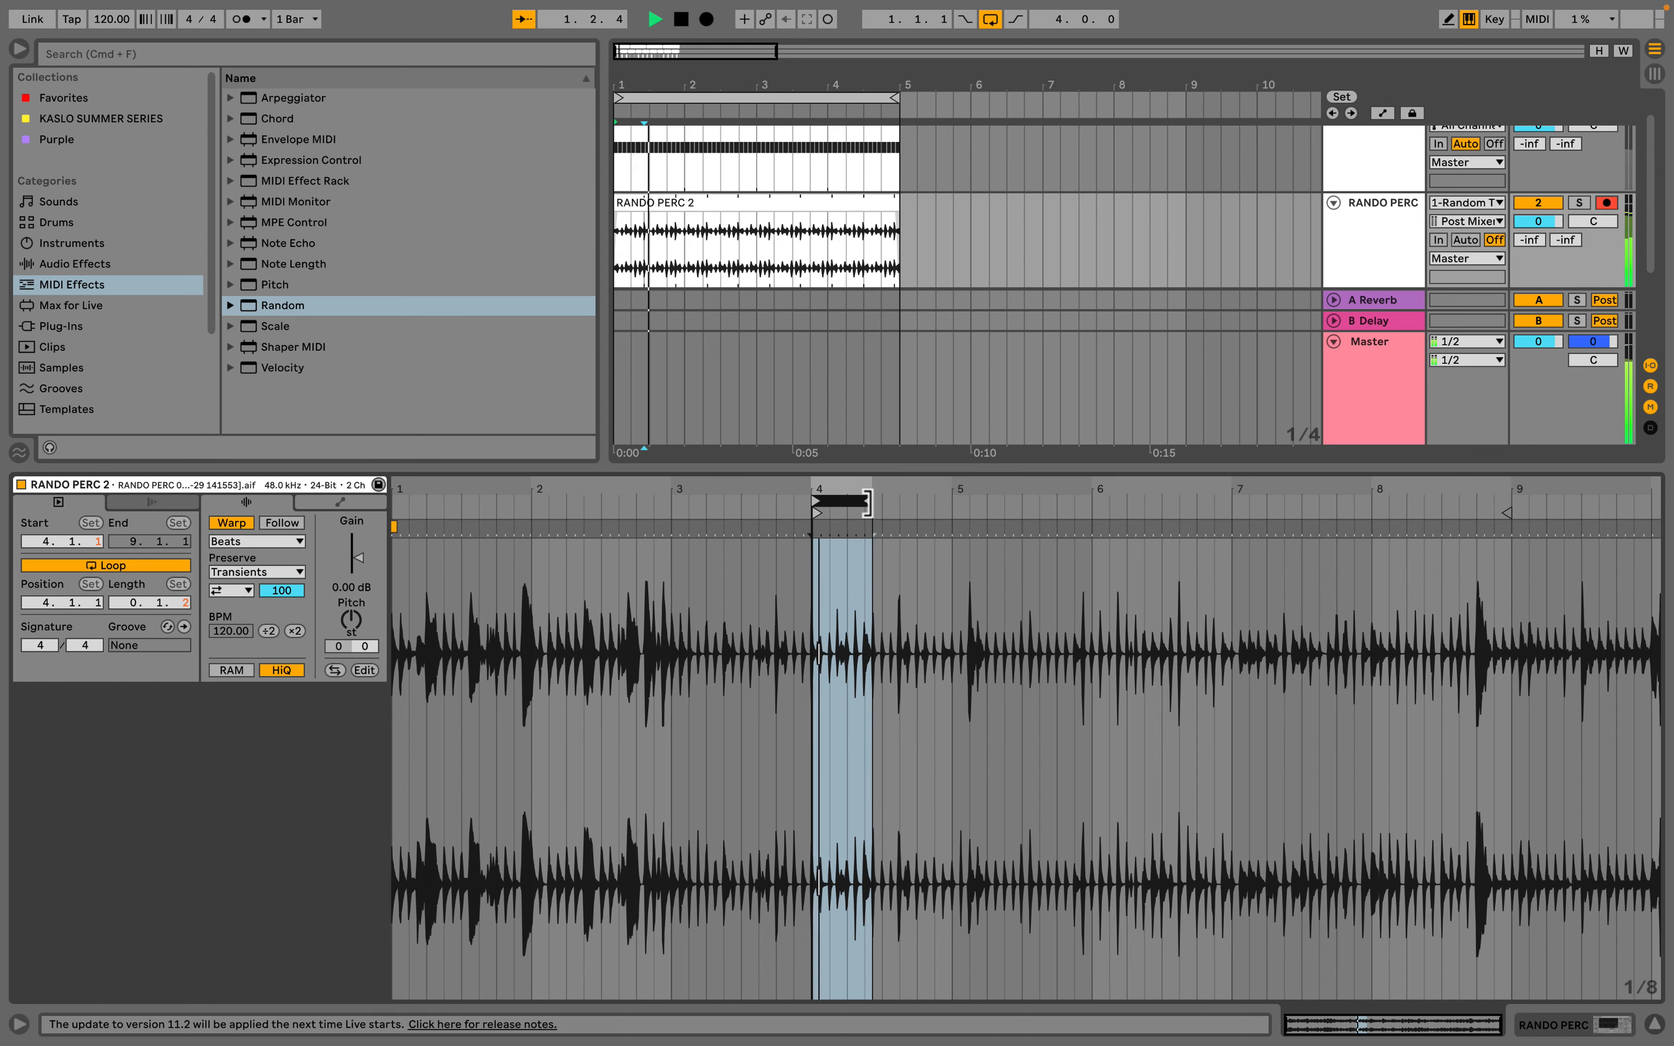
{"action": "scroll", "coordinate": [868, 504], "scroll_direction": "up", "scroll_amount": 3}
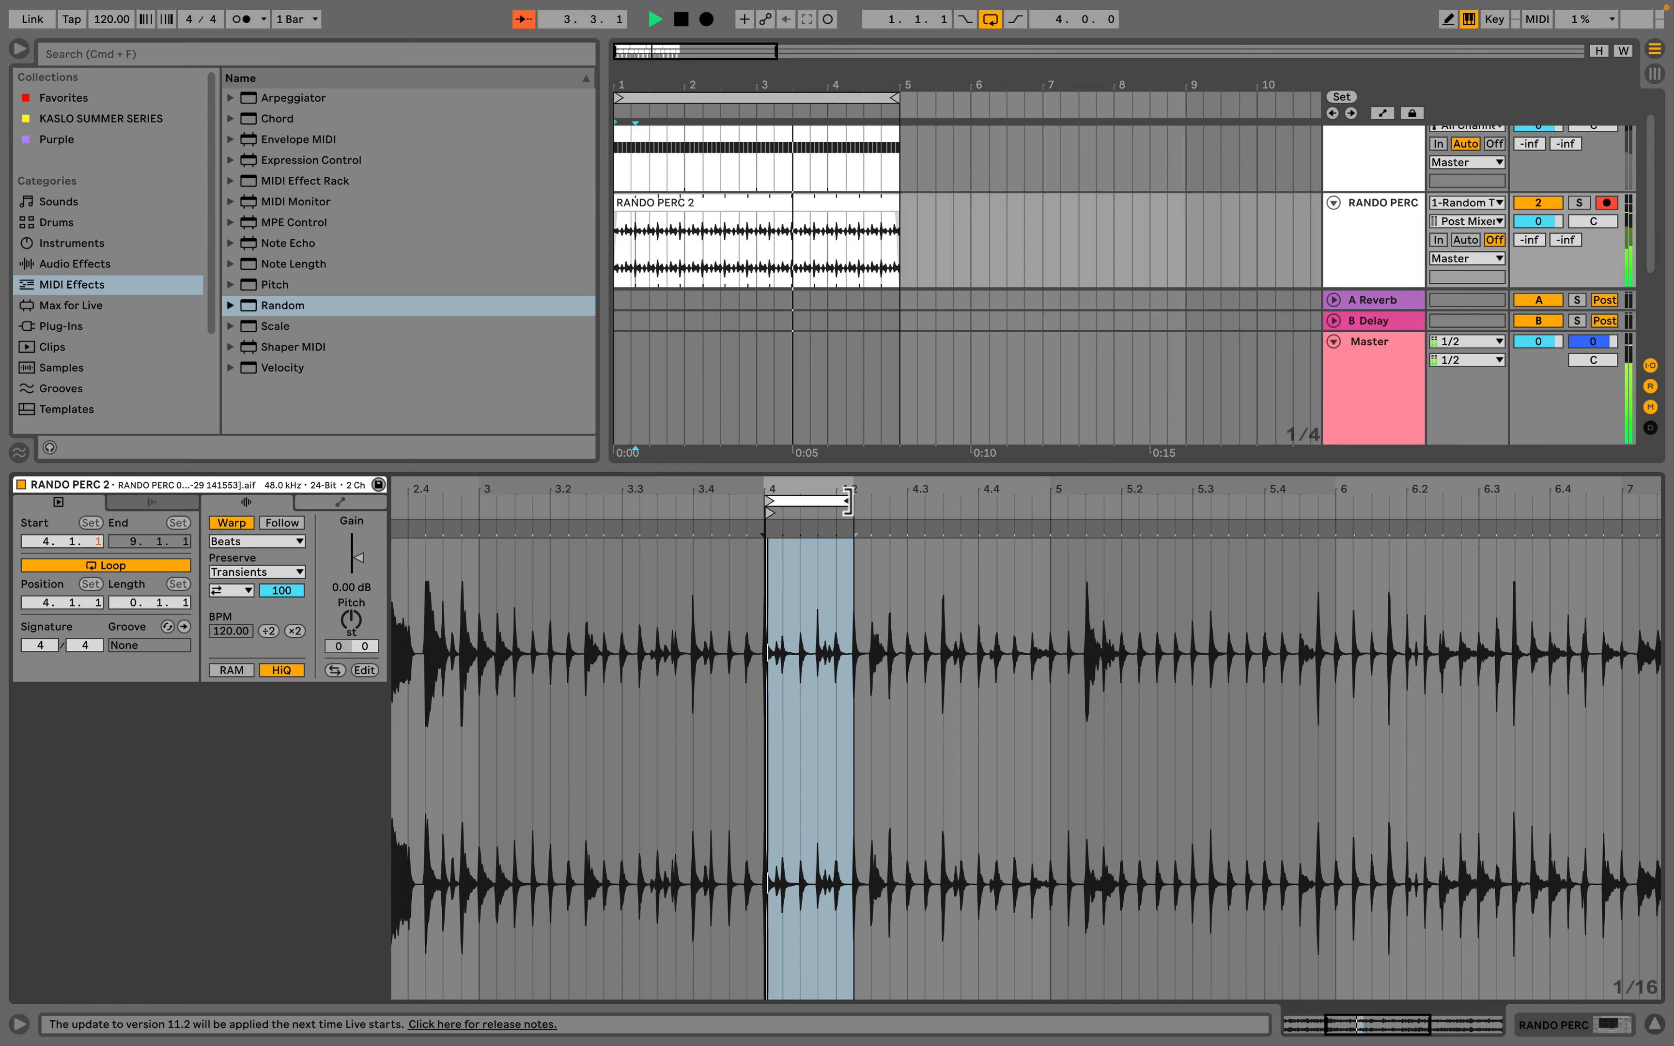
{"action": "mouse_move", "coordinate": [856, 504]}
{"action": "left_mouse_down"}
{"action": "mouse_move", "coordinate": [956, 503]}
{"action": "mouse_move", "coordinate": [889, 504]}
{"action": "left_mouse_up"}
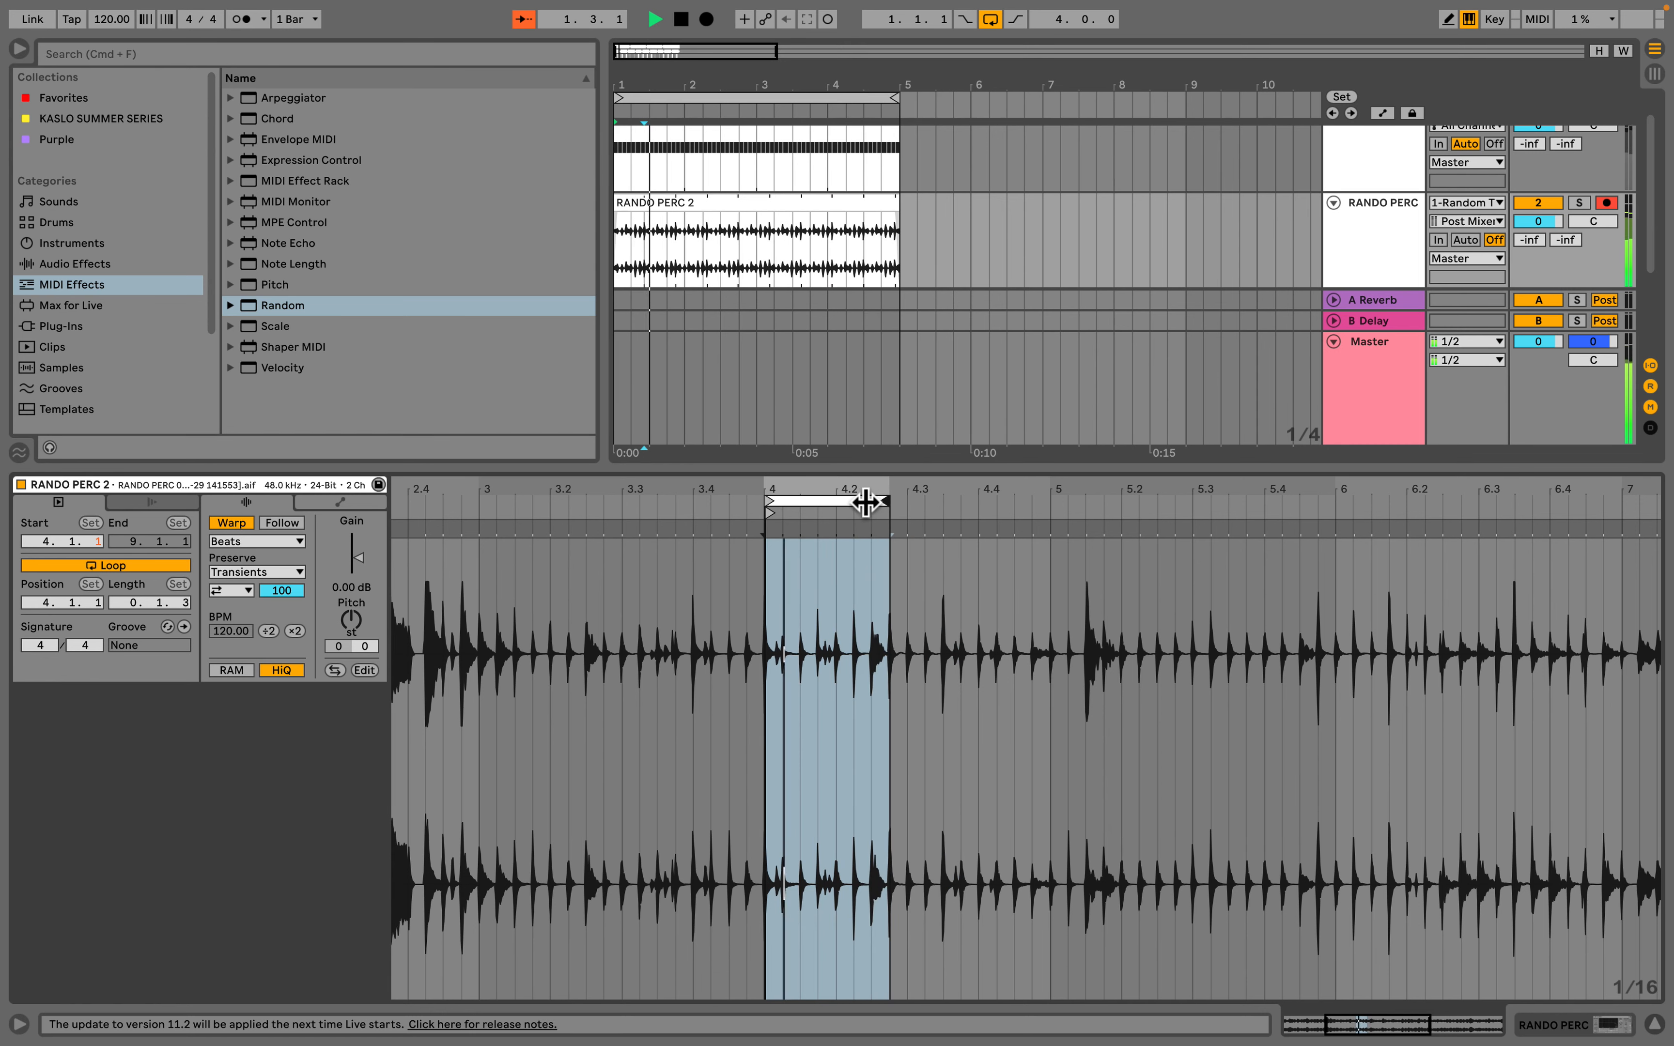
Step: Audition further sections of the recording, settling the clip loop at position 5.3.2 with a length of 0.2.0, and stop playback
{"action": "left_click_drag", "start_coordinate": [890, 501], "coordinate": [1393, 501]}
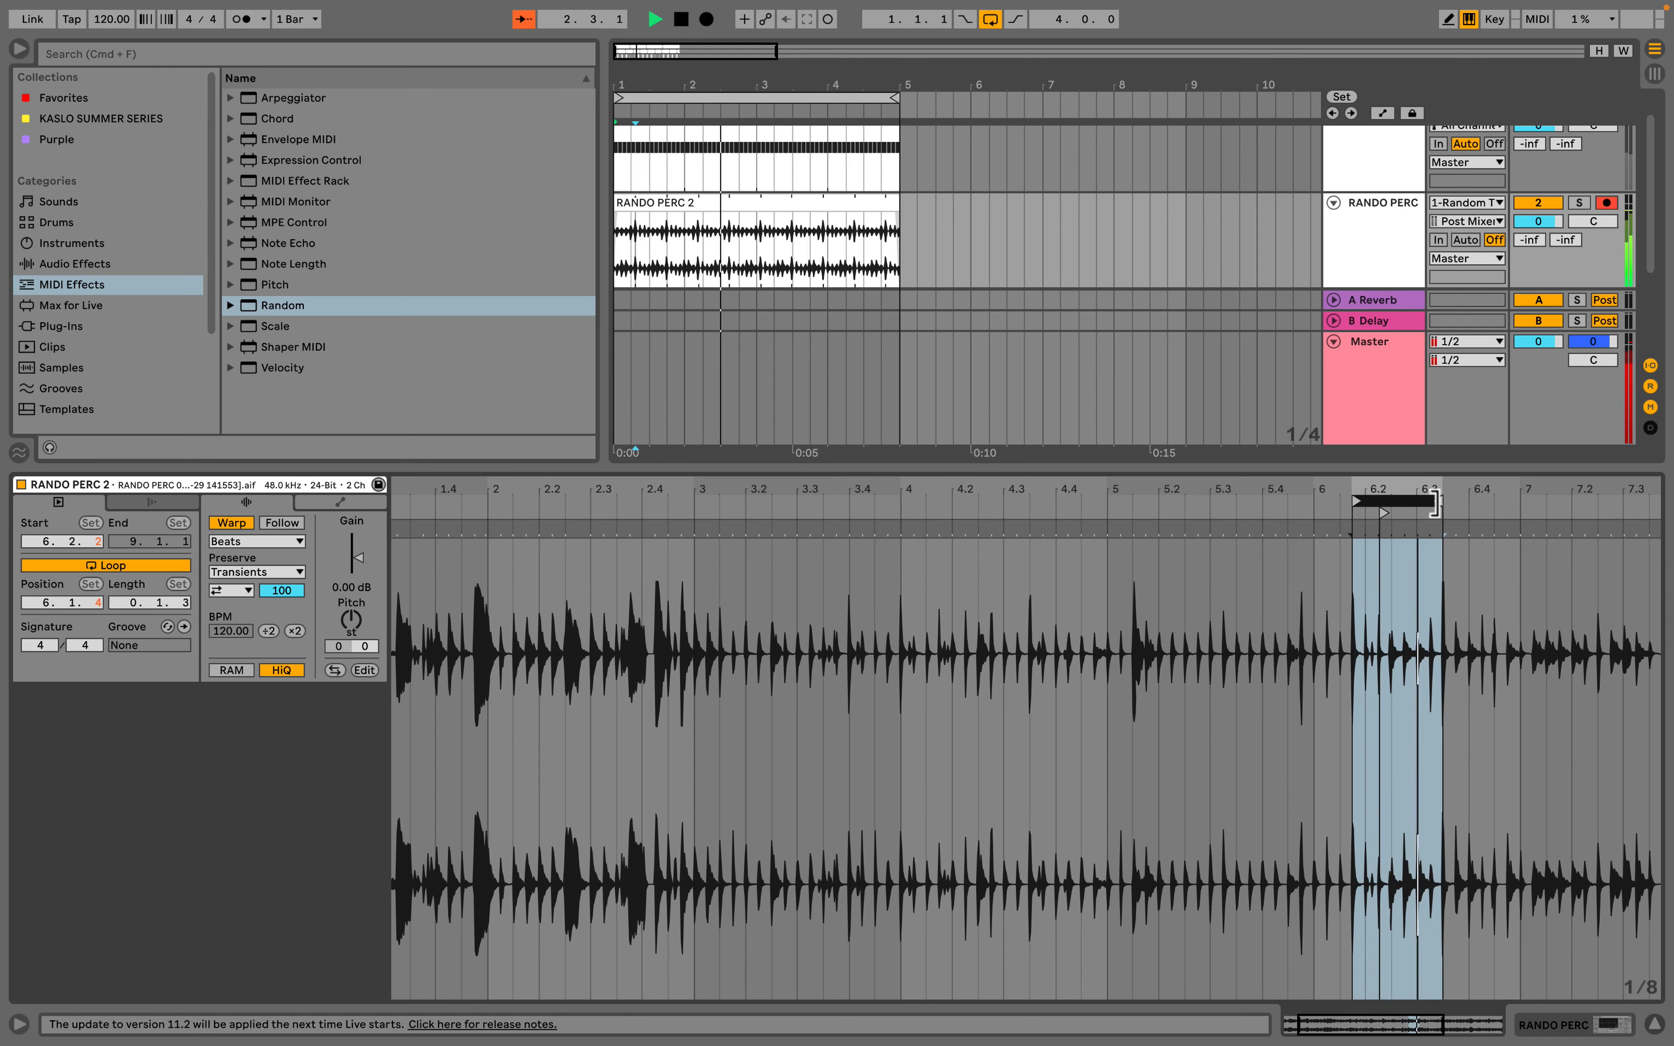
{"action": "left_click_drag", "start_coordinate": [1436, 504], "coordinate": [1322, 509]}
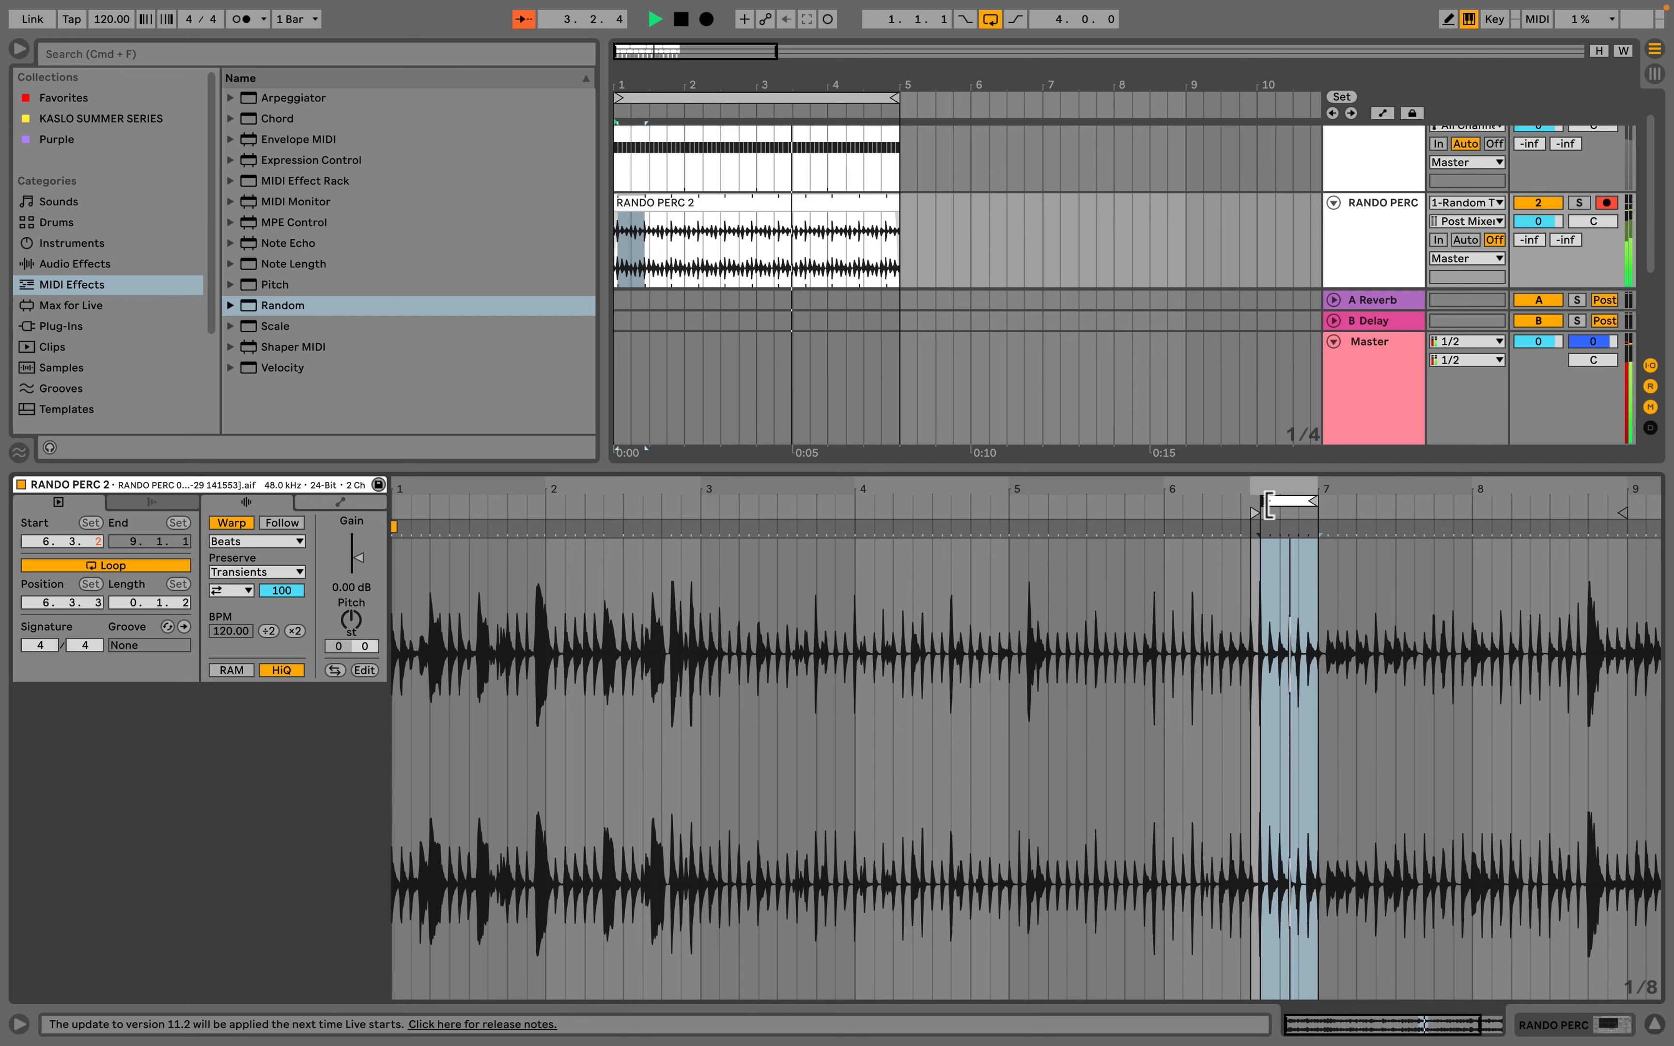
{"action": "left_click_drag", "start_coordinate": [1317, 501], "coordinate": [1288, 501]}
{"action": "mouse_move", "coordinate": [1126, 503]}
{"action": "left_mouse_down"}
{"action": "mouse_move", "coordinate": [1038, 504]}
{"action": "mouse_move", "coordinate": [1141, 499]}
{"action": "mouse_move", "coordinate": [1129, 539]}
{"action": "mouse_move", "coordinate": [913, 515]}
{"action": "mouse_move", "coordinate": [1073, 510]}
{"action": "left_mouse_up"}
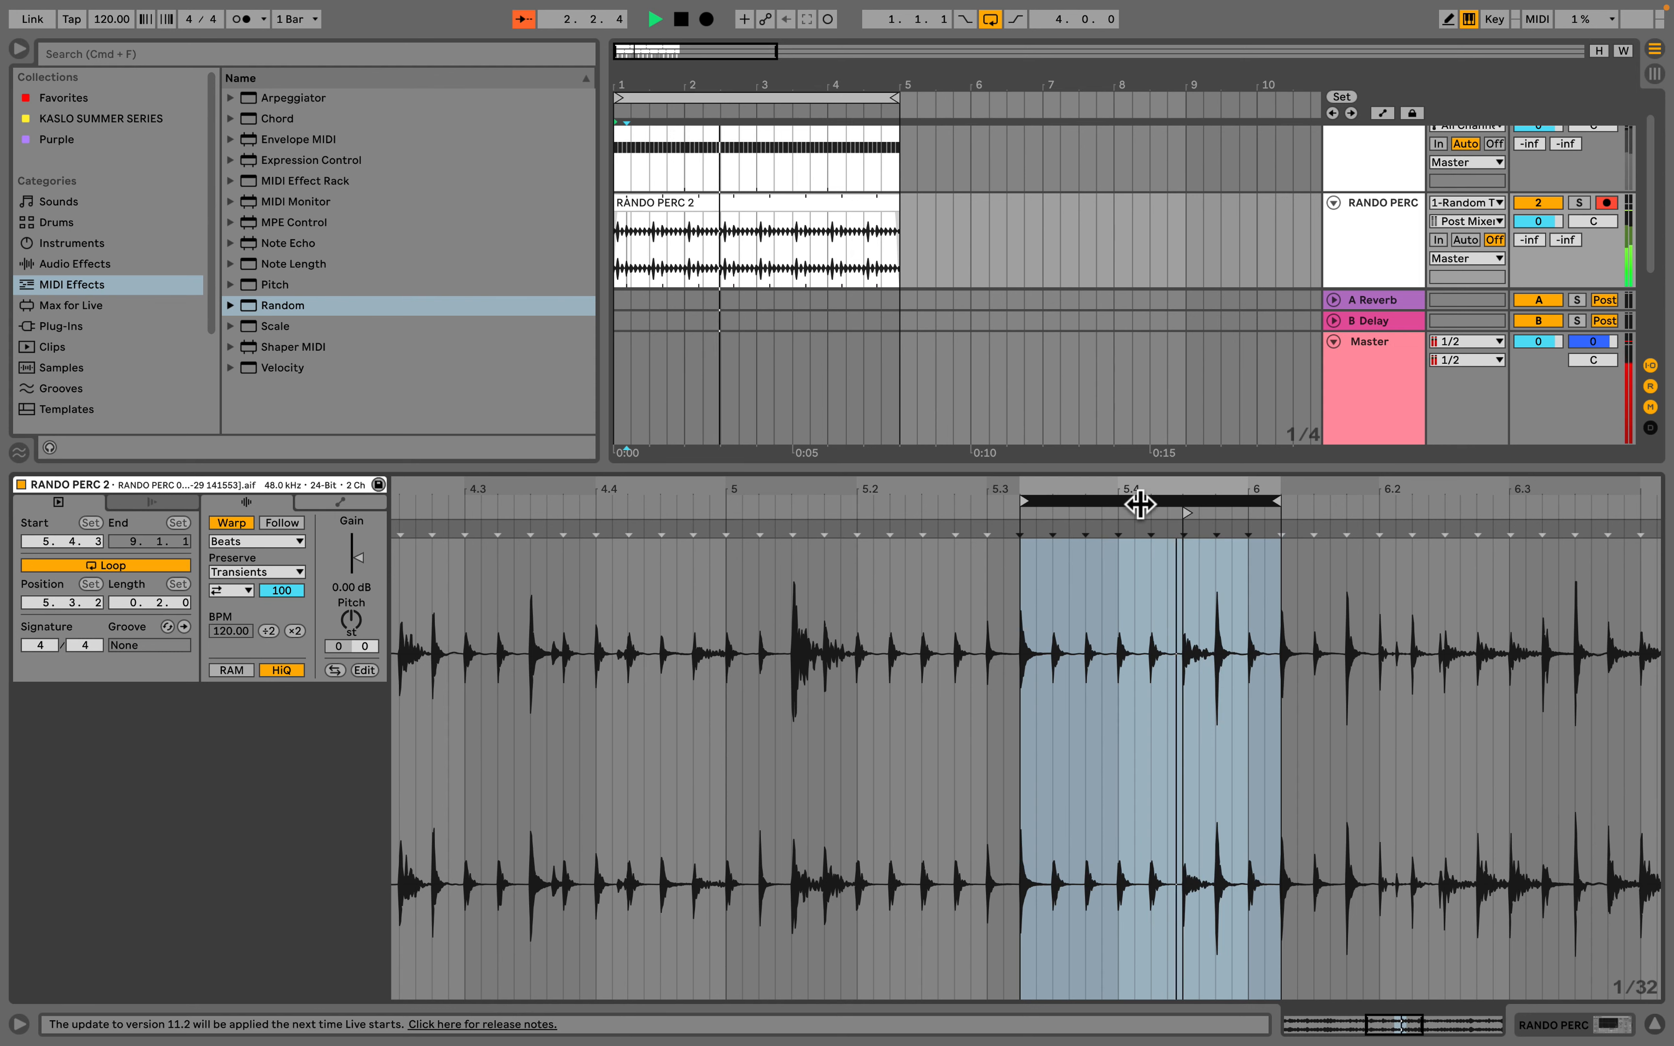
{"action": "key", "text": "space"}
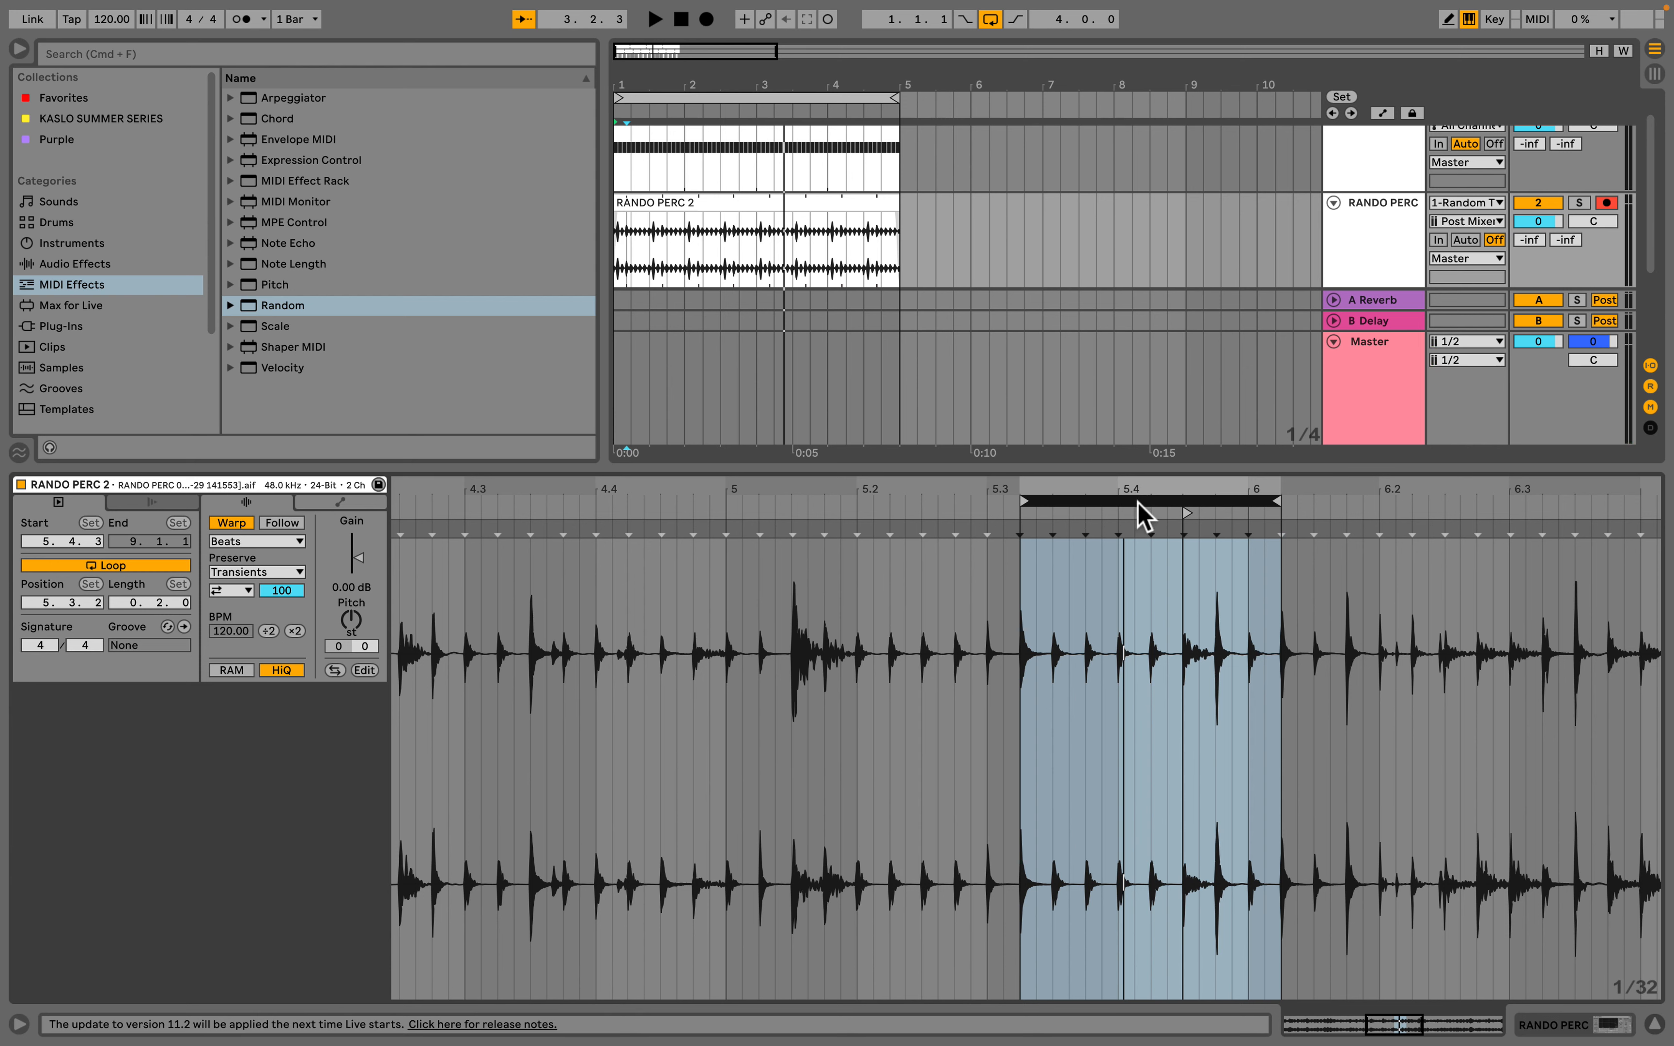
Step: Search the browser for "beat" and add Beat Repeat to the RANDO PERC track
{"action": "key", "text": "super+f"}
{"action": "type", "text": "beat"}
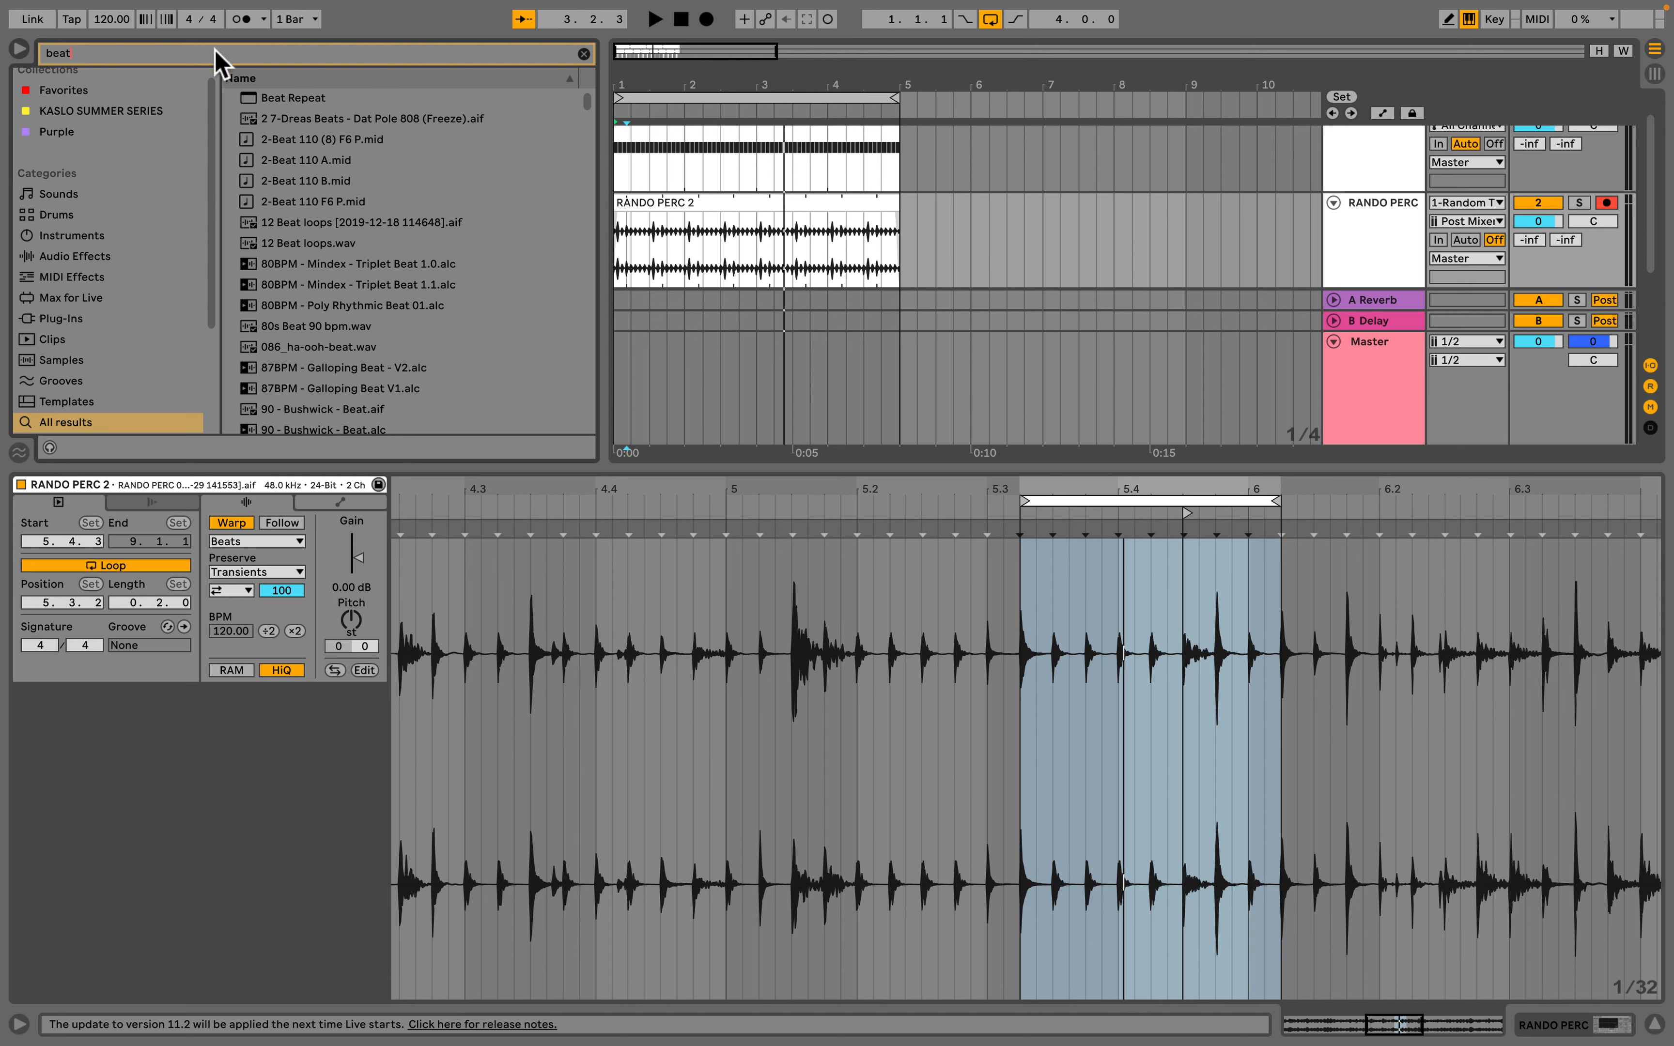
{"action": "left_click_drag", "start_coordinate": [277, 100], "coordinate": [821, 246]}
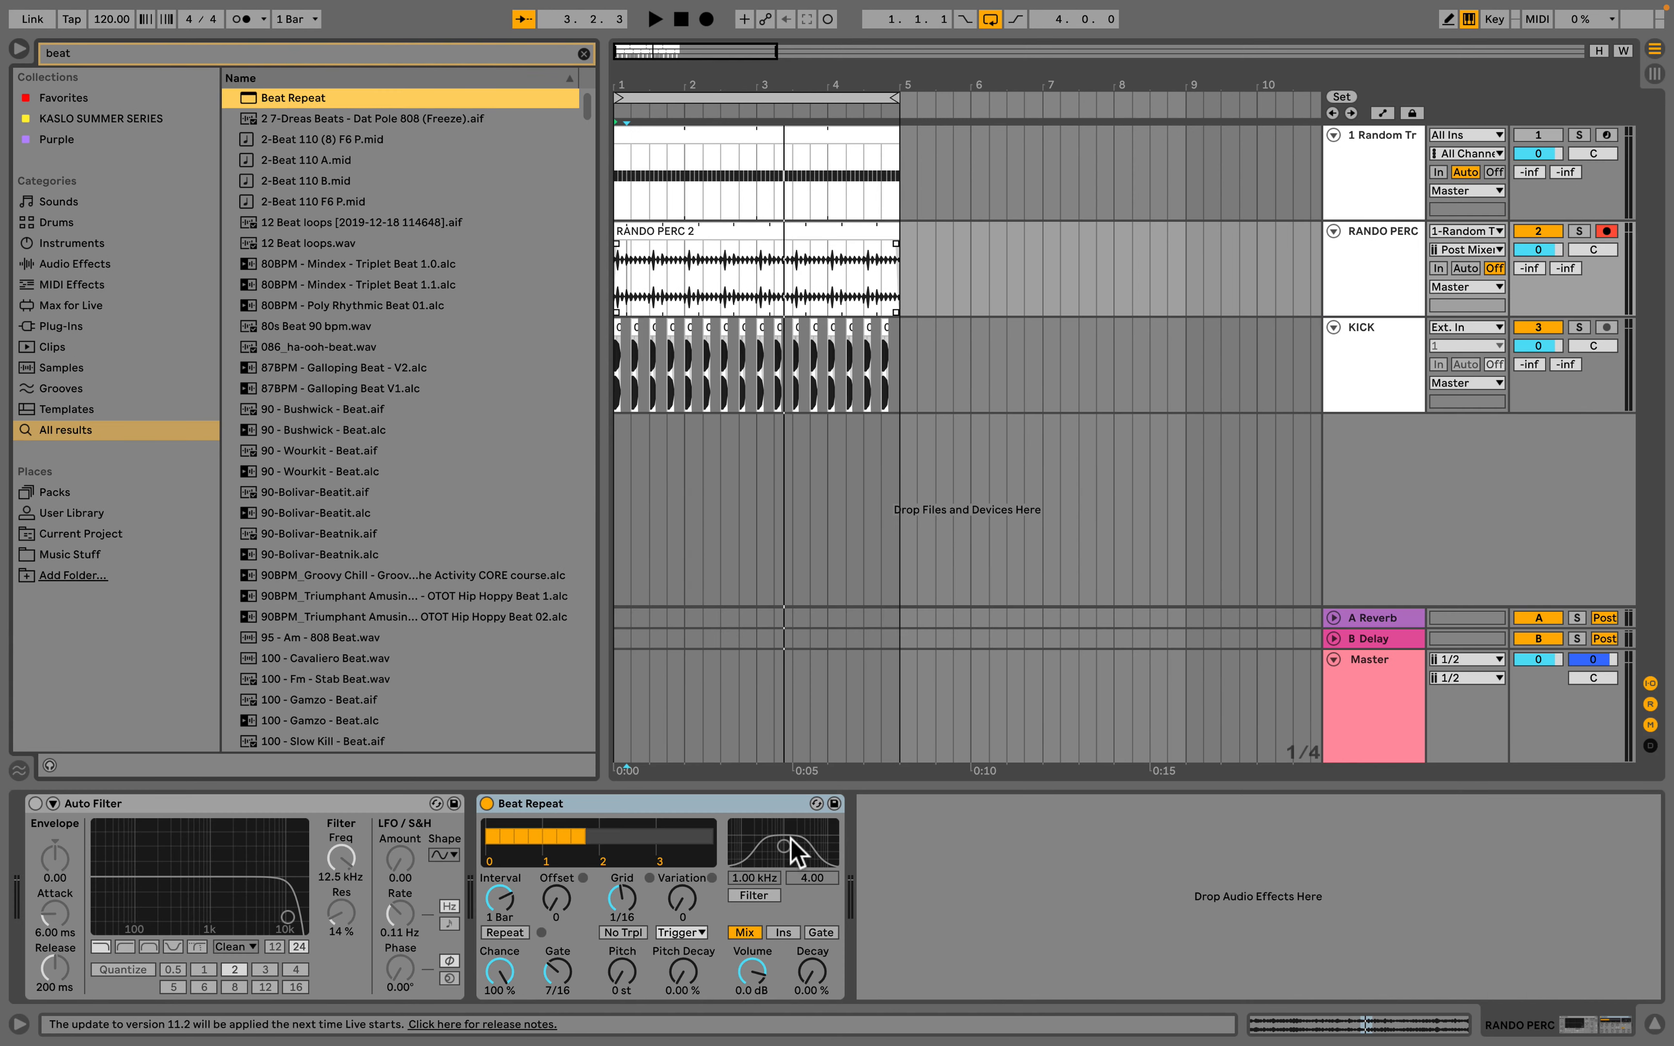
Step: Switch Beat Repeat to Insert mode, start playback and set its grid to 1/32
{"action": "left_click", "coordinate": [781, 932]}
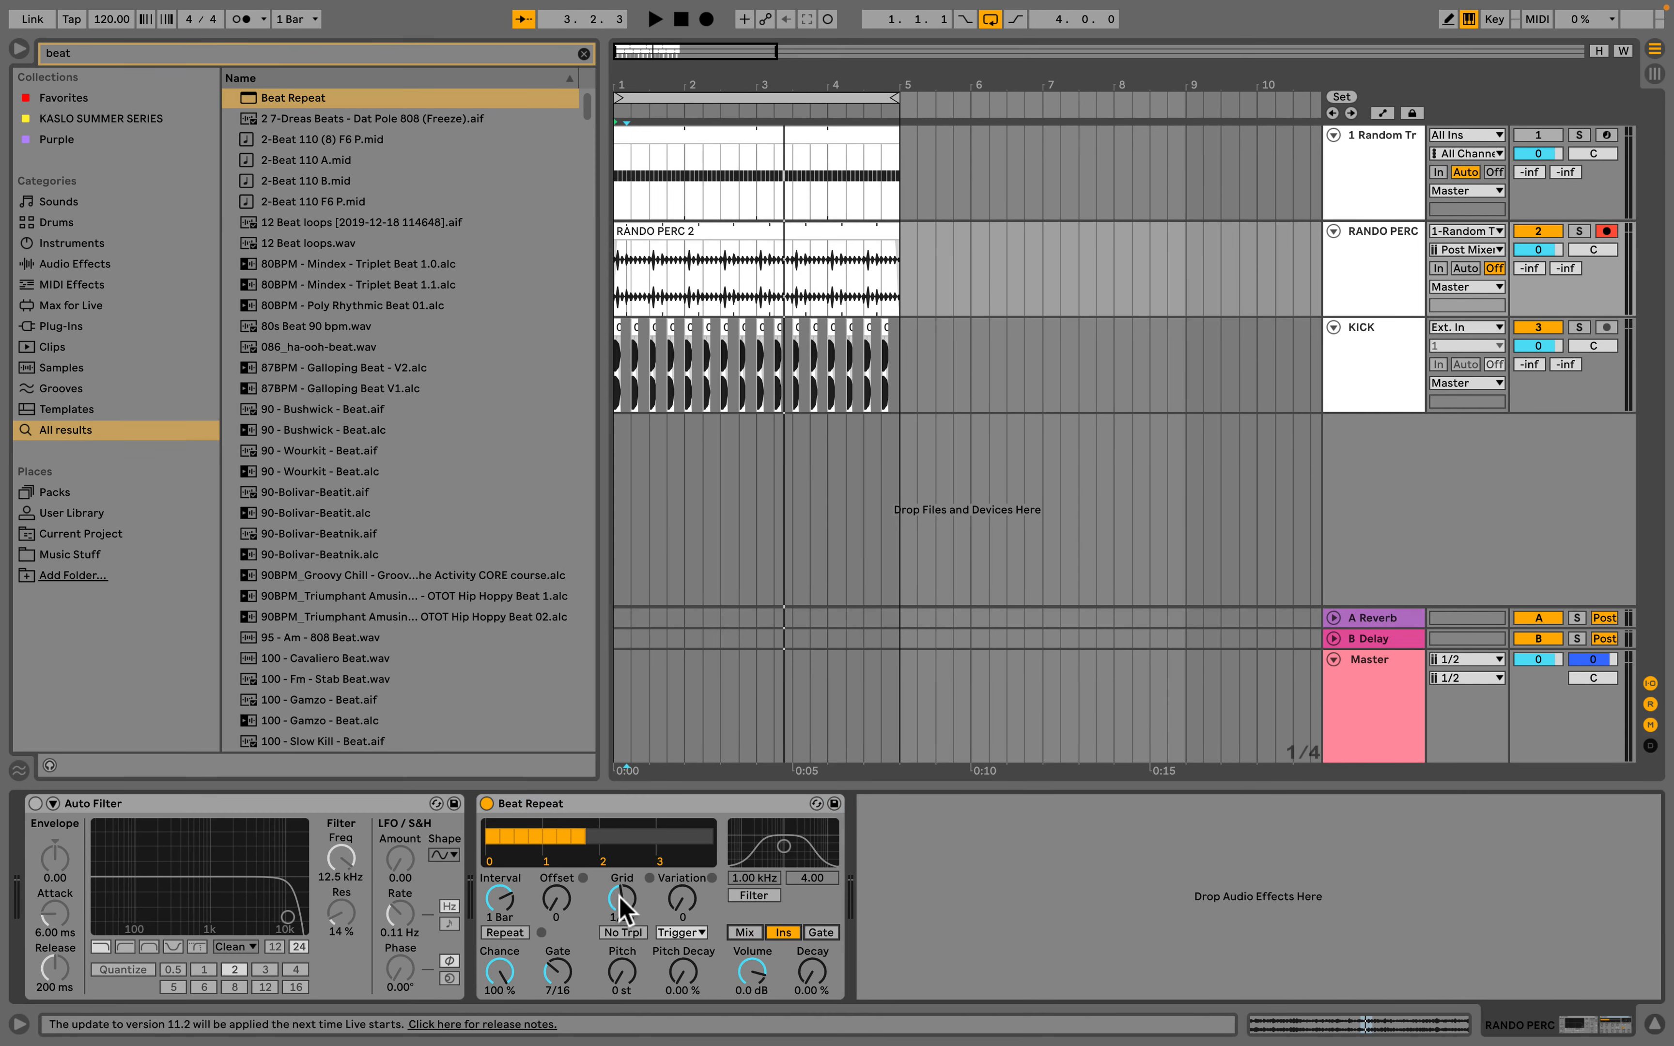
{"action": "key", "text": "space"}
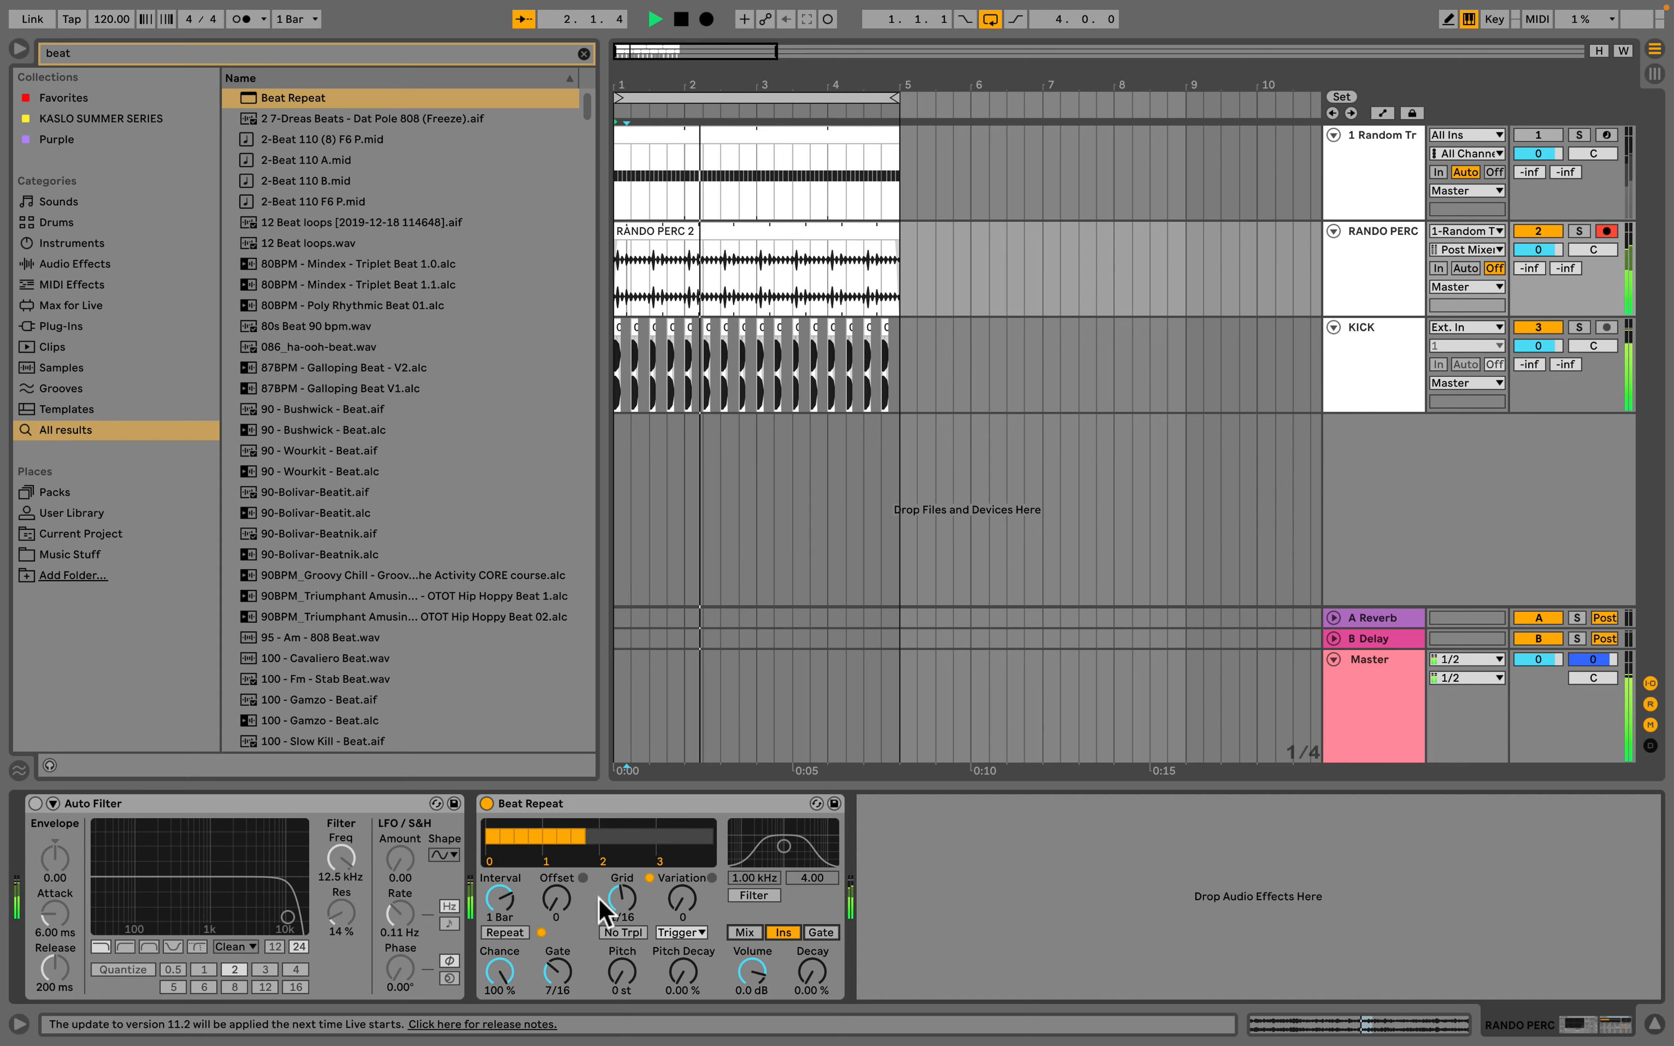
{"action": "left_click", "coordinate": [620, 900]}
{"action": "left_click_drag", "start_coordinate": [621, 900], "coordinate": [621, 912]}
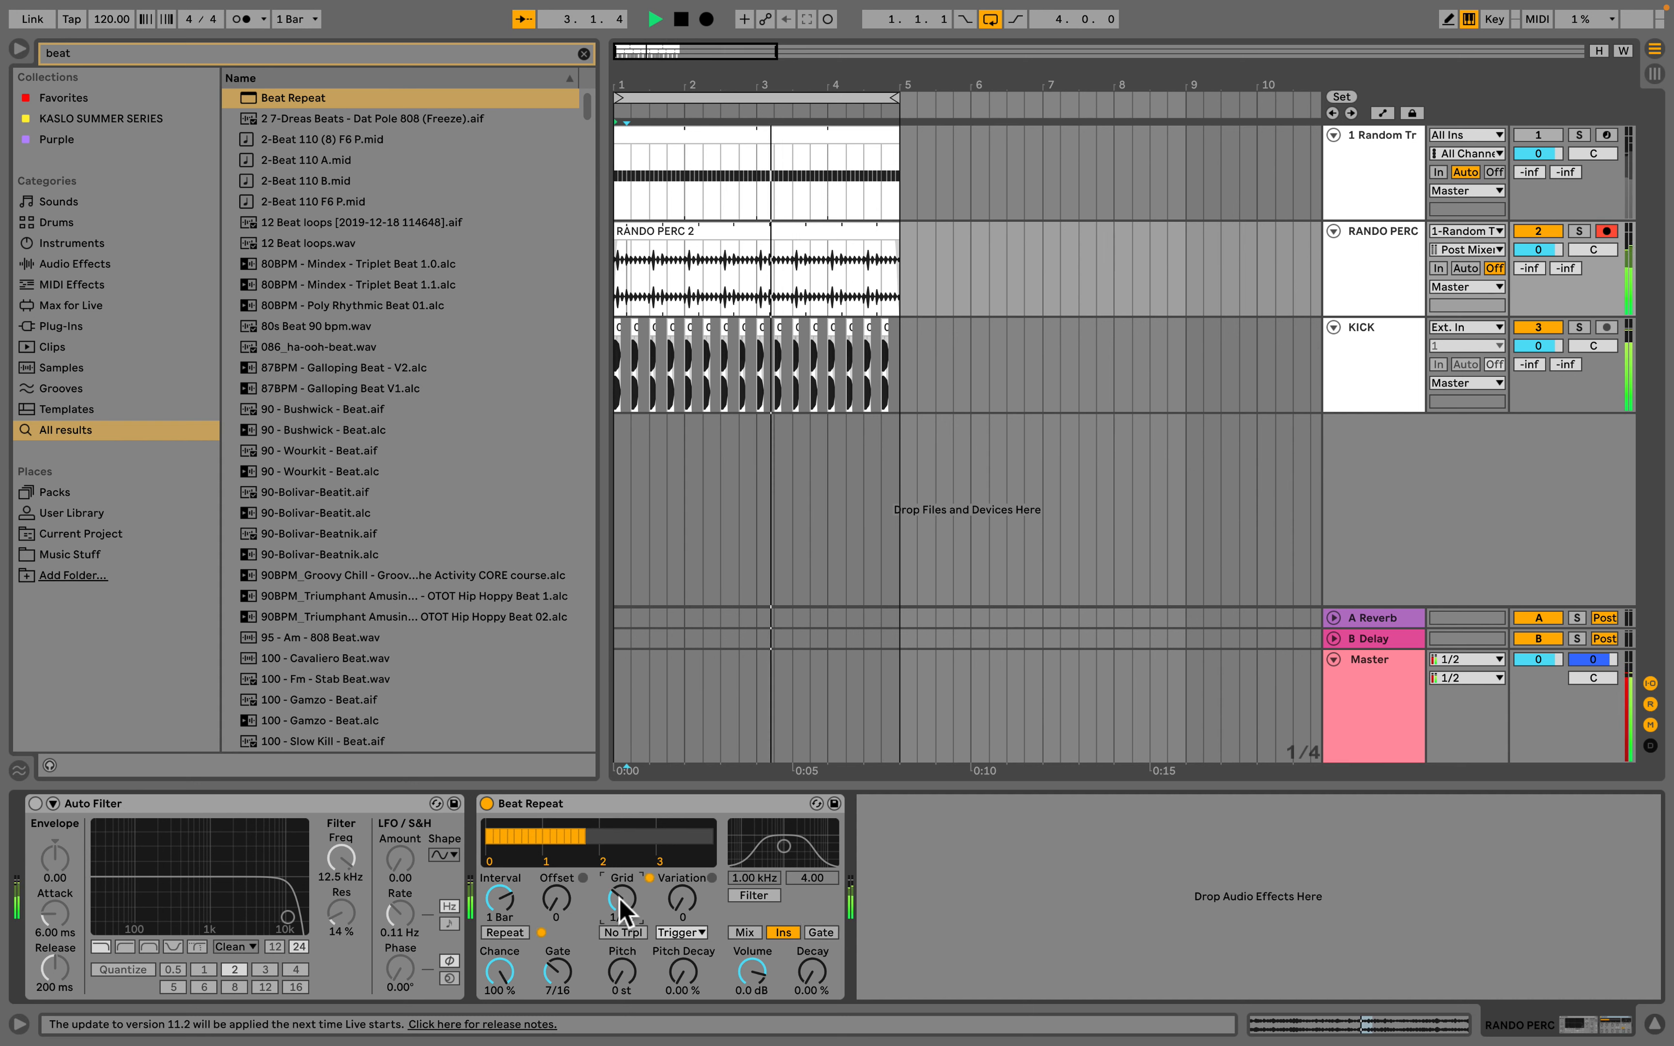
Step: Set Beat Repeat's gate to 2/16 and its offset to 14/16 while listening, and stop playback
{"action": "left_click_drag", "start_coordinate": [557, 972], "coordinate": [557, 980]}
{"action": "left_click_drag", "start_coordinate": [557, 898], "coordinate": [558, 820]}
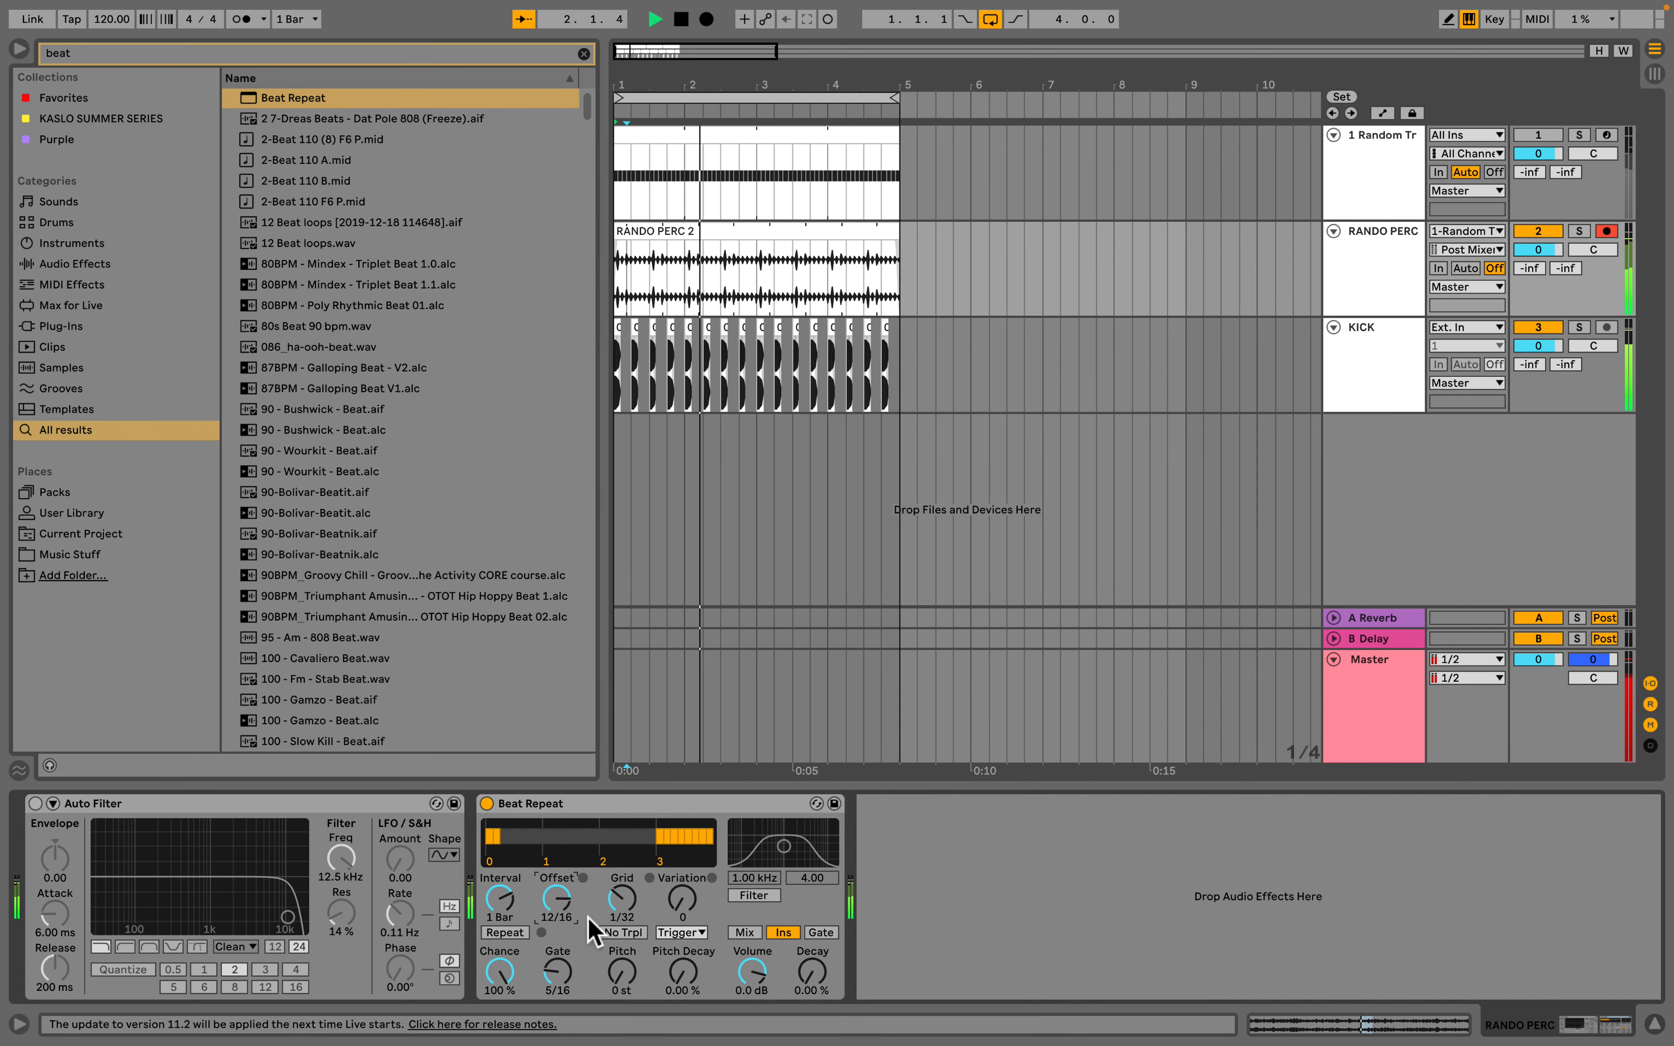
{"action": "left_click_drag", "start_coordinate": [558, 972], "coordinate": [558, 984]}
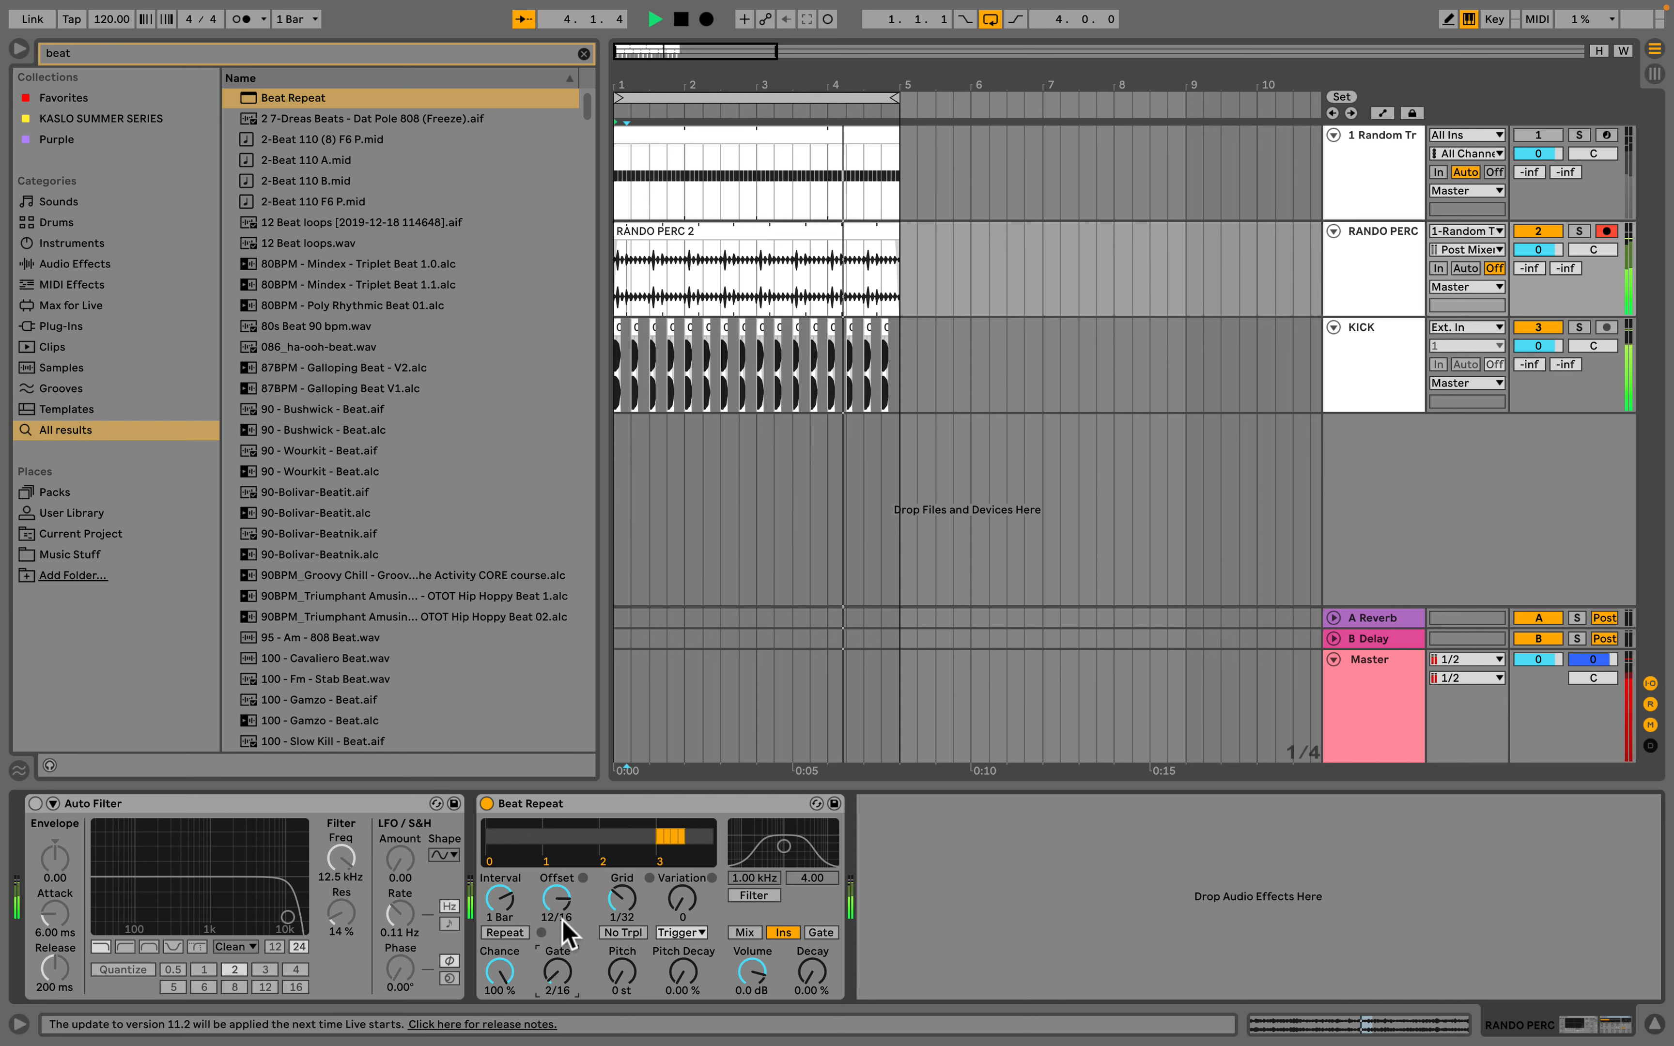
{"action": "left_click", "coordinate": [556, 898]}
{"action": "left_click_drag", "start_coordinate": [558, 901], "coordinate": [557, 889]}
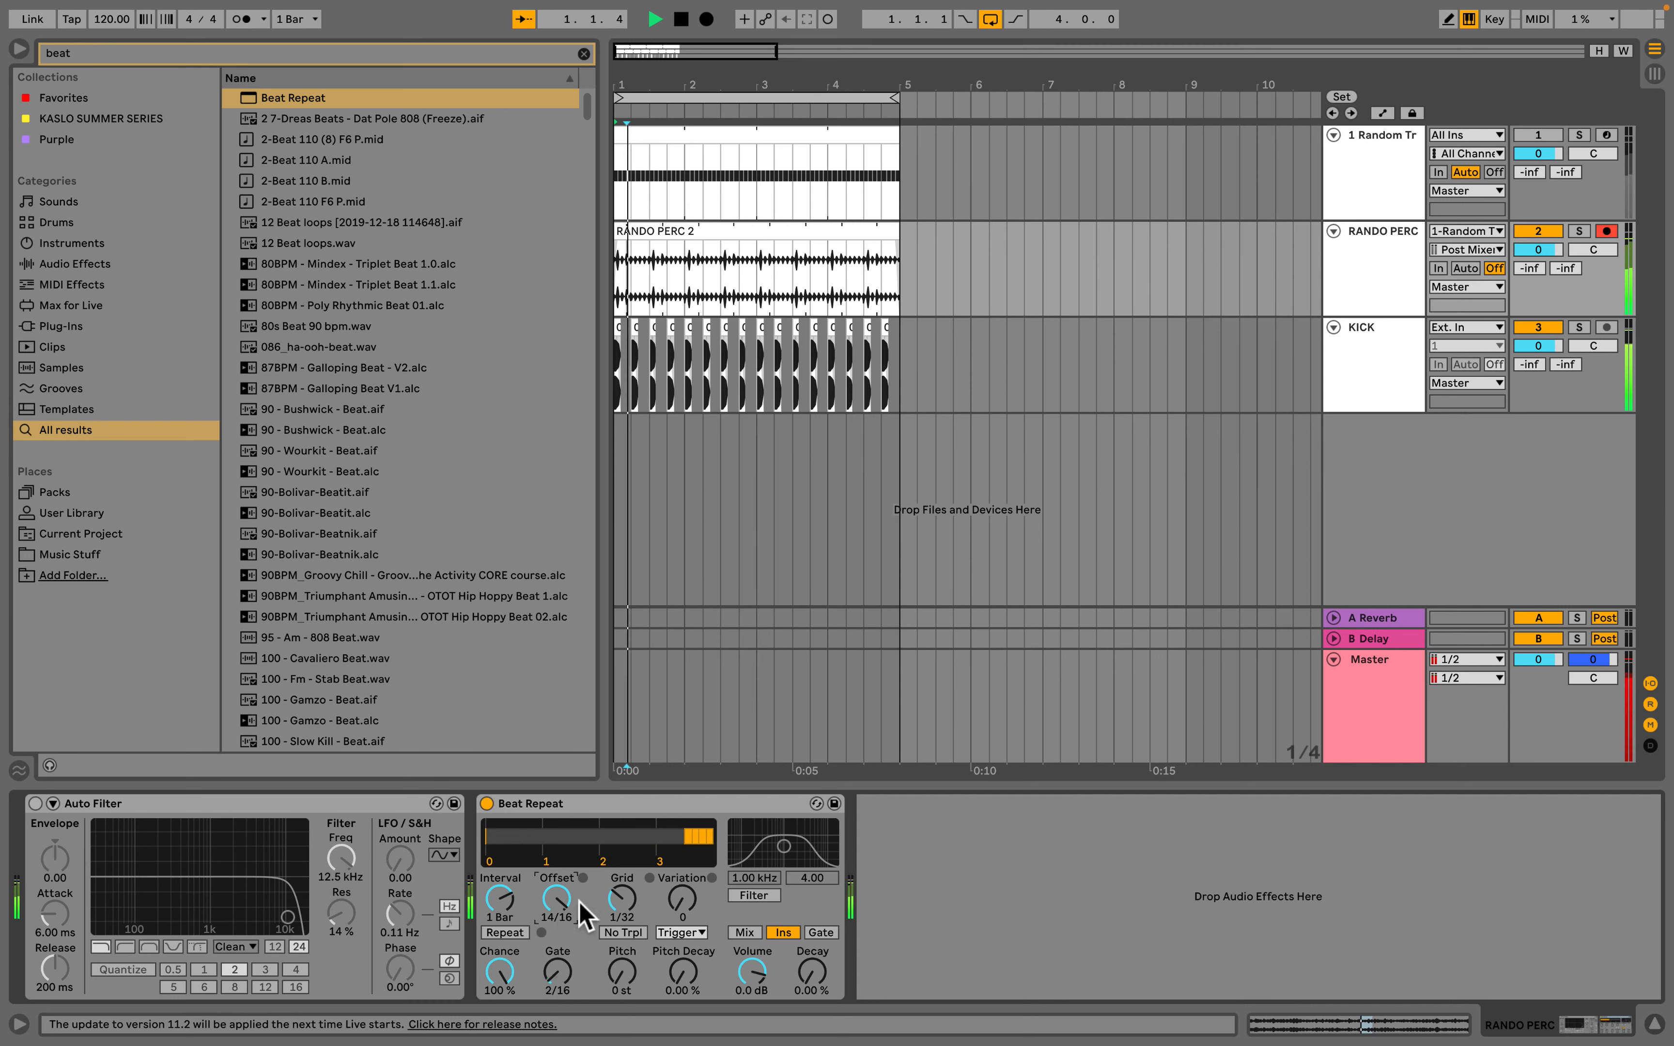
{"action": "key", "text": "space"}
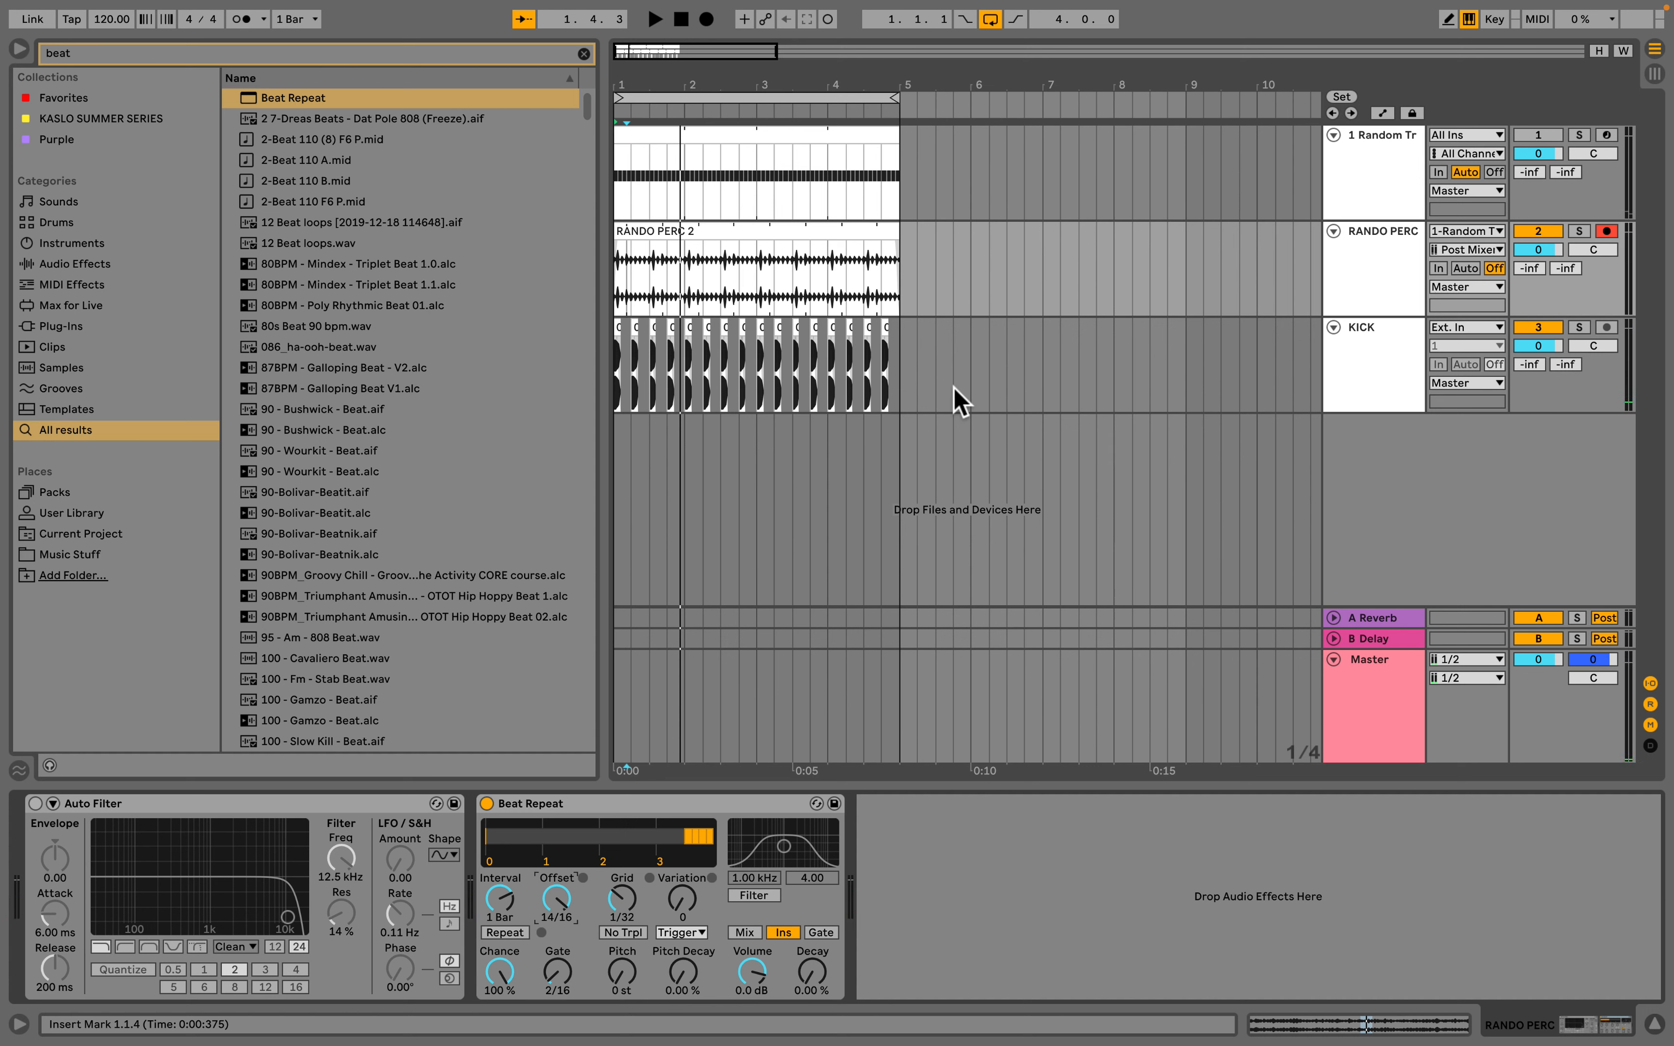
Step: Move the RANDO PERC 2 clip to bar 5 and rename it "120BPM_Random Mechanical- Another awesome Random Track Perc Loop CORE activity"
{"action": "left_click", "coordinate": [692, 232]}
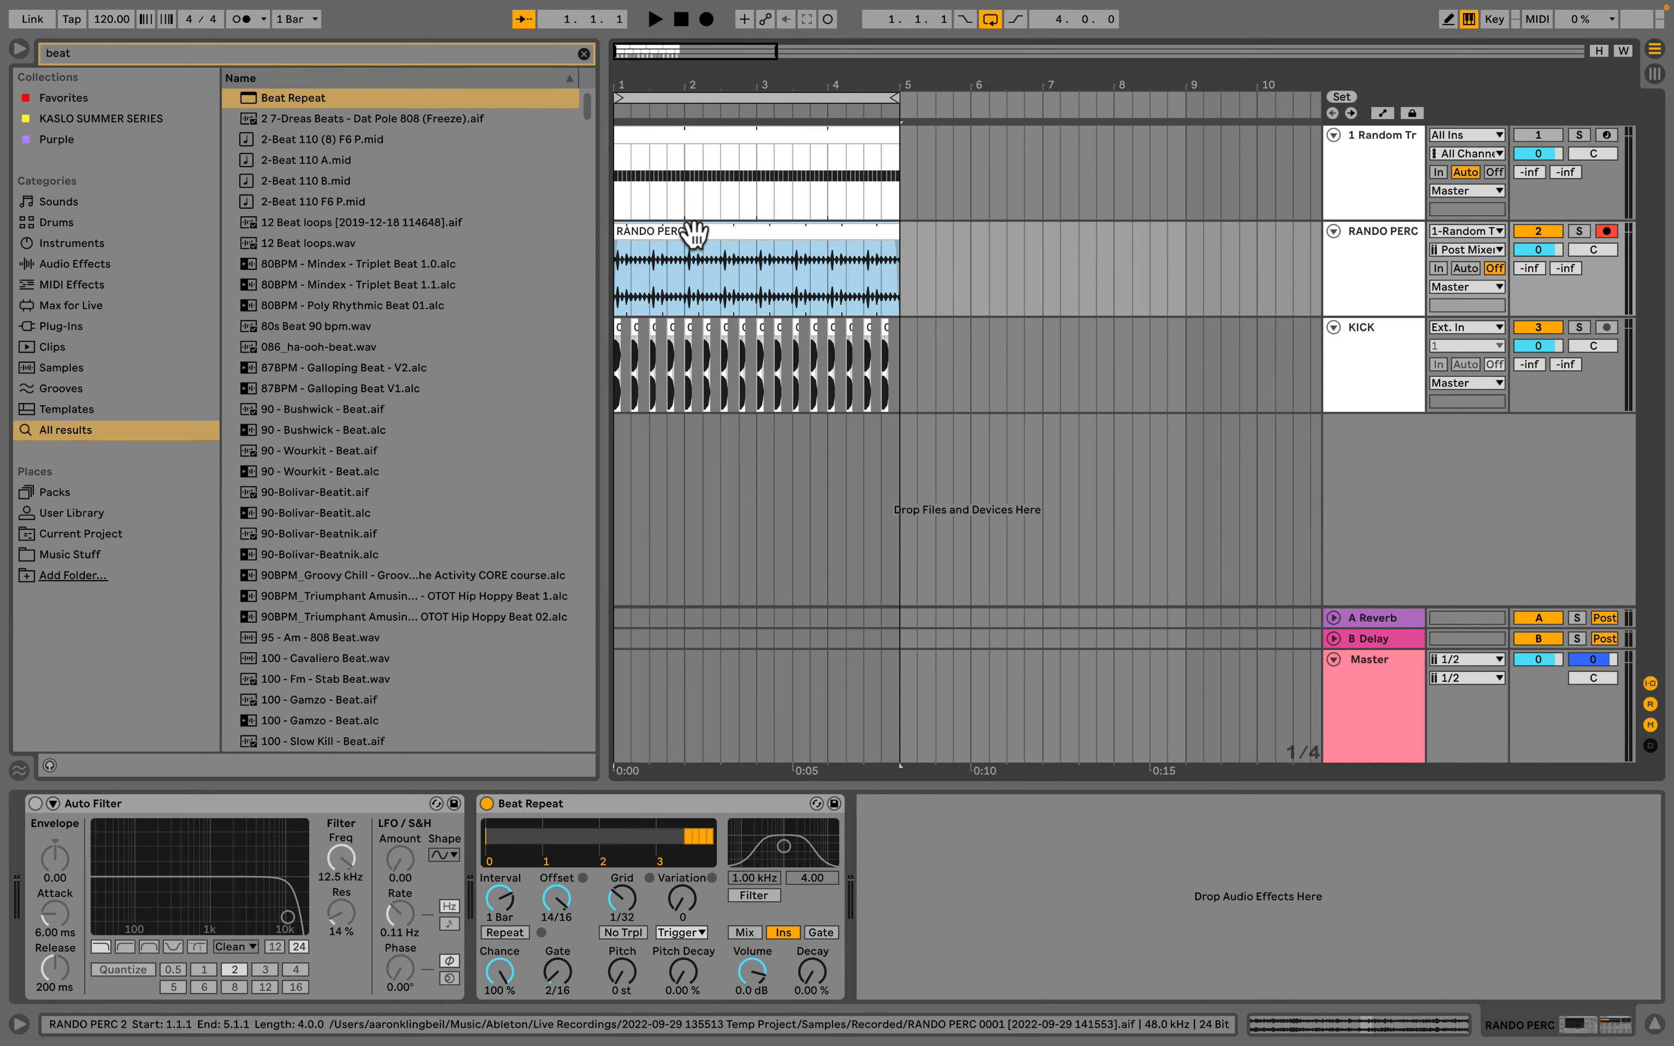
{"action": "left_click_drag", "start_coordinate": [692, 232], "coordinate": [975, 231]}
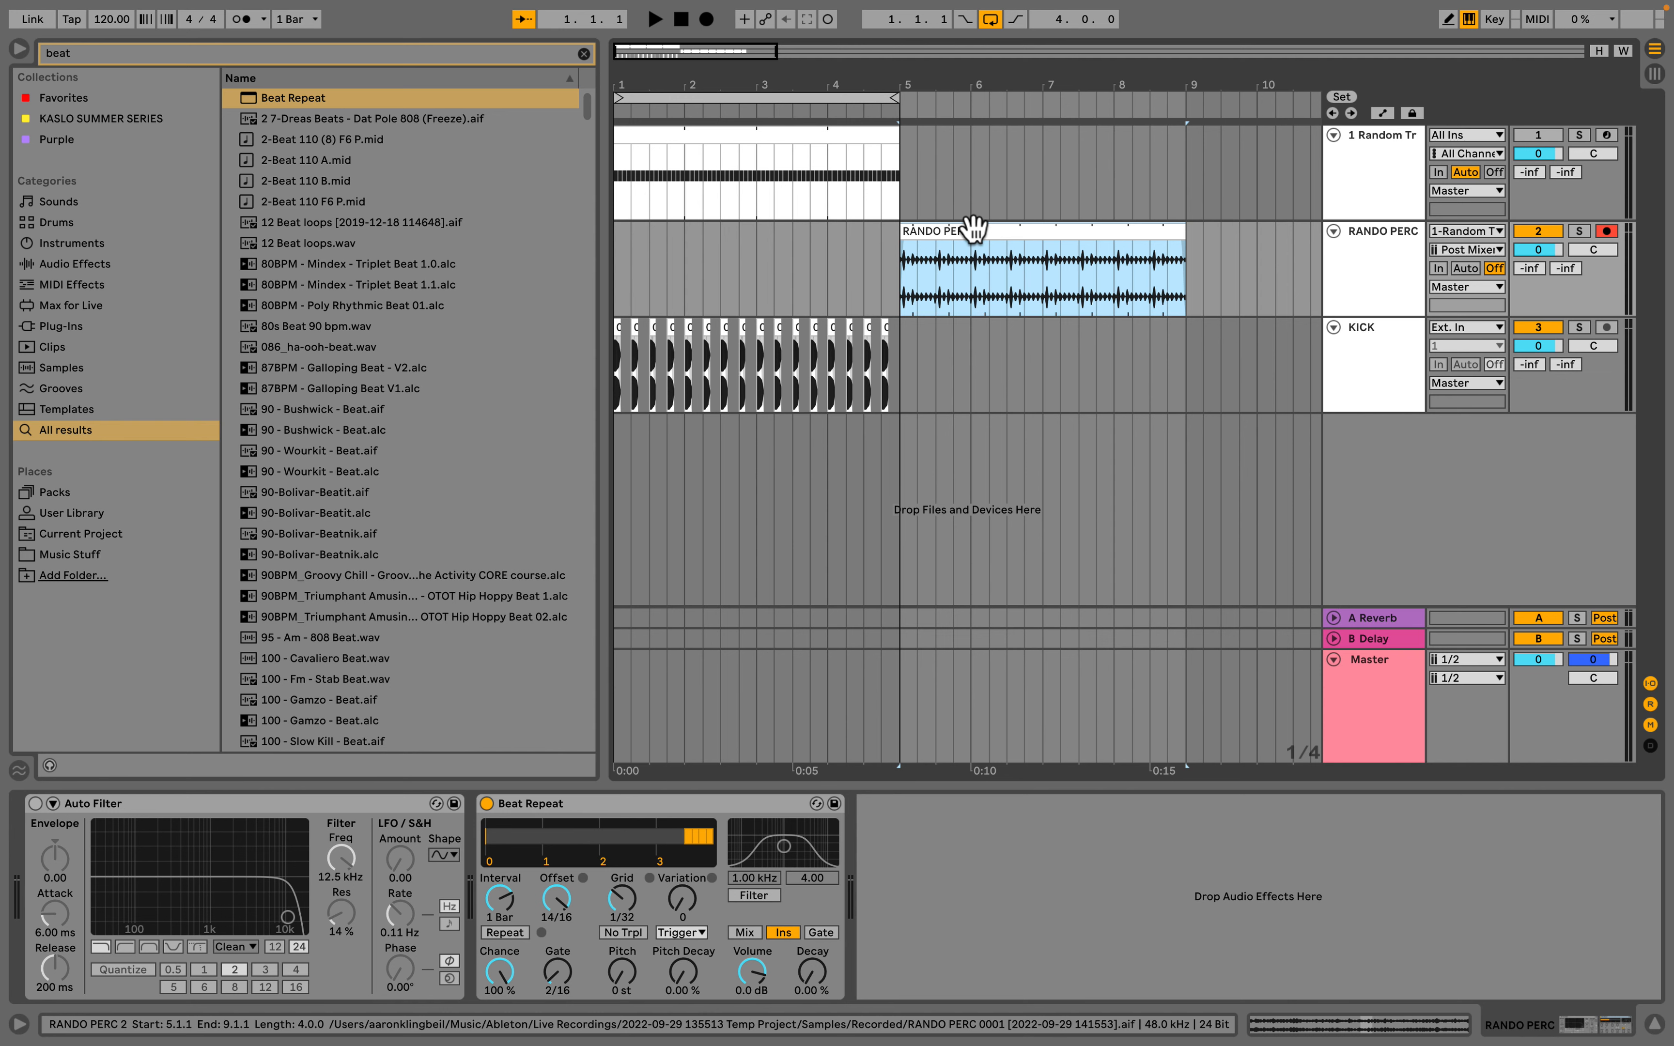
{"action": "key", "text": "super+r"}
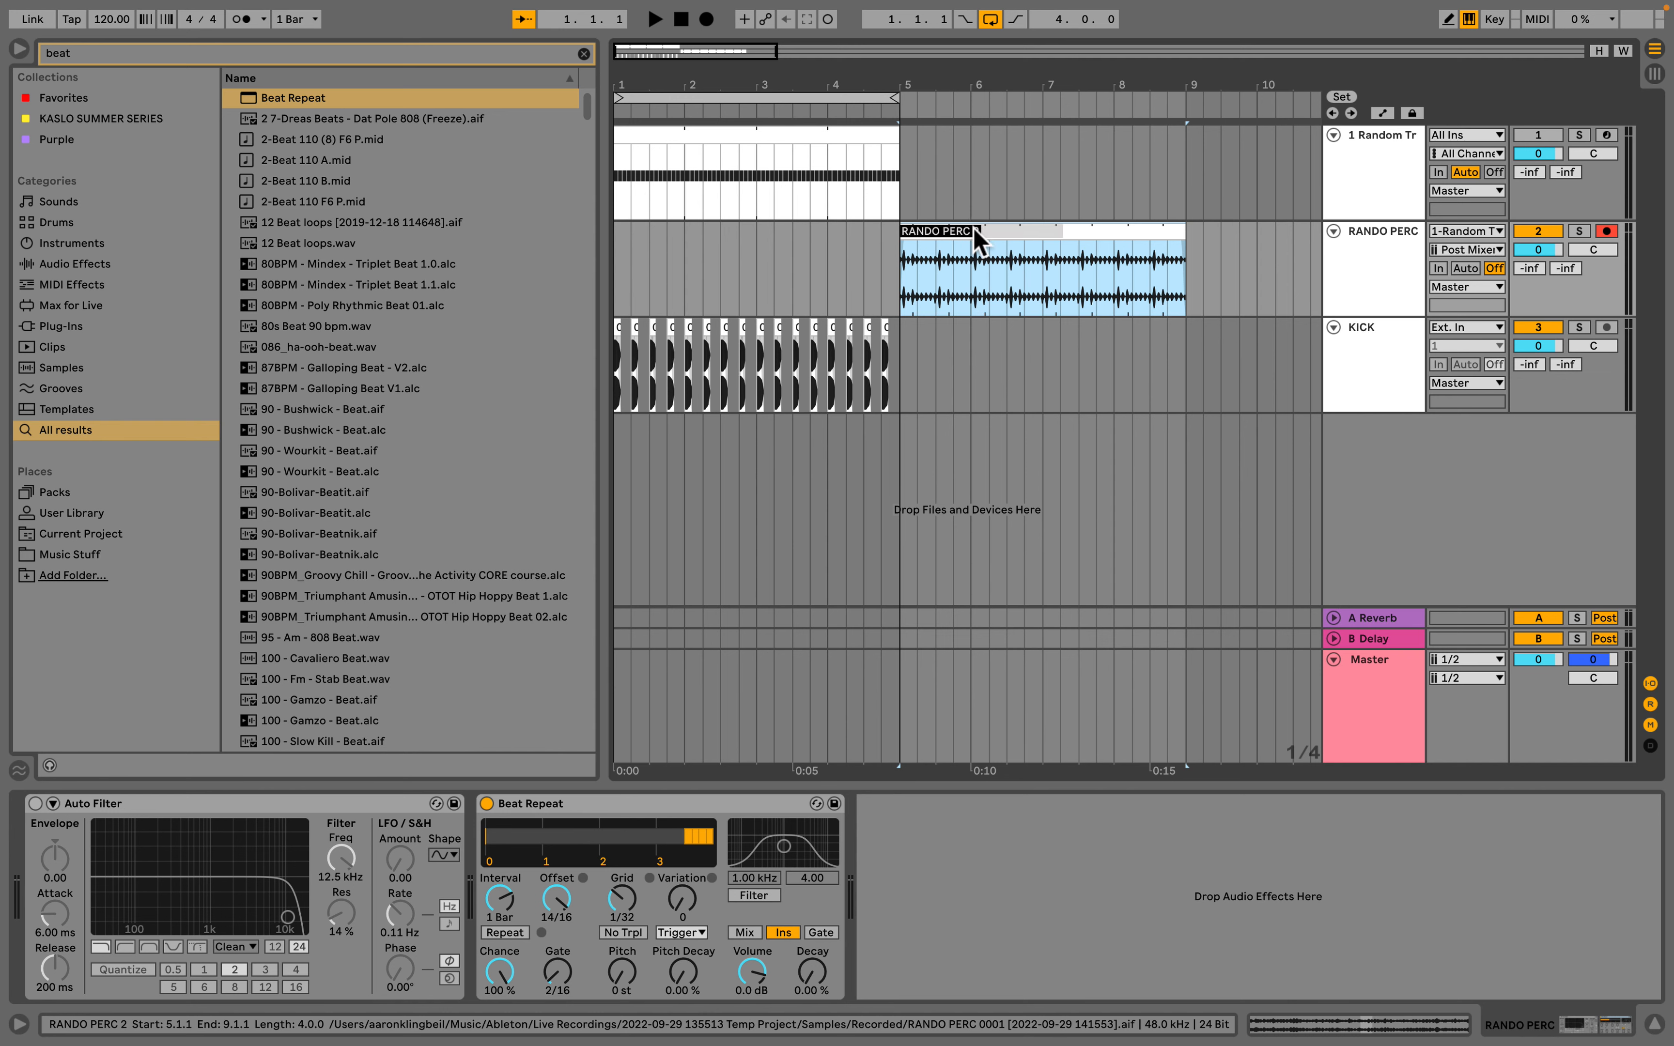
{"action": "type", "text": "1"}
{"action": "type", "text": "-"}
{"action": "type", "text": " Ra"}
{"action": "type", "text": "nother awesome"}
{"action": "type", "text": " Random Track P"}
{"action": "type", "text": "erc Loop"}
{"action": "type", "text": " CORE acti"}
{"action": "type", "text": "vity"}
{"action": "key", "text": "Return"}
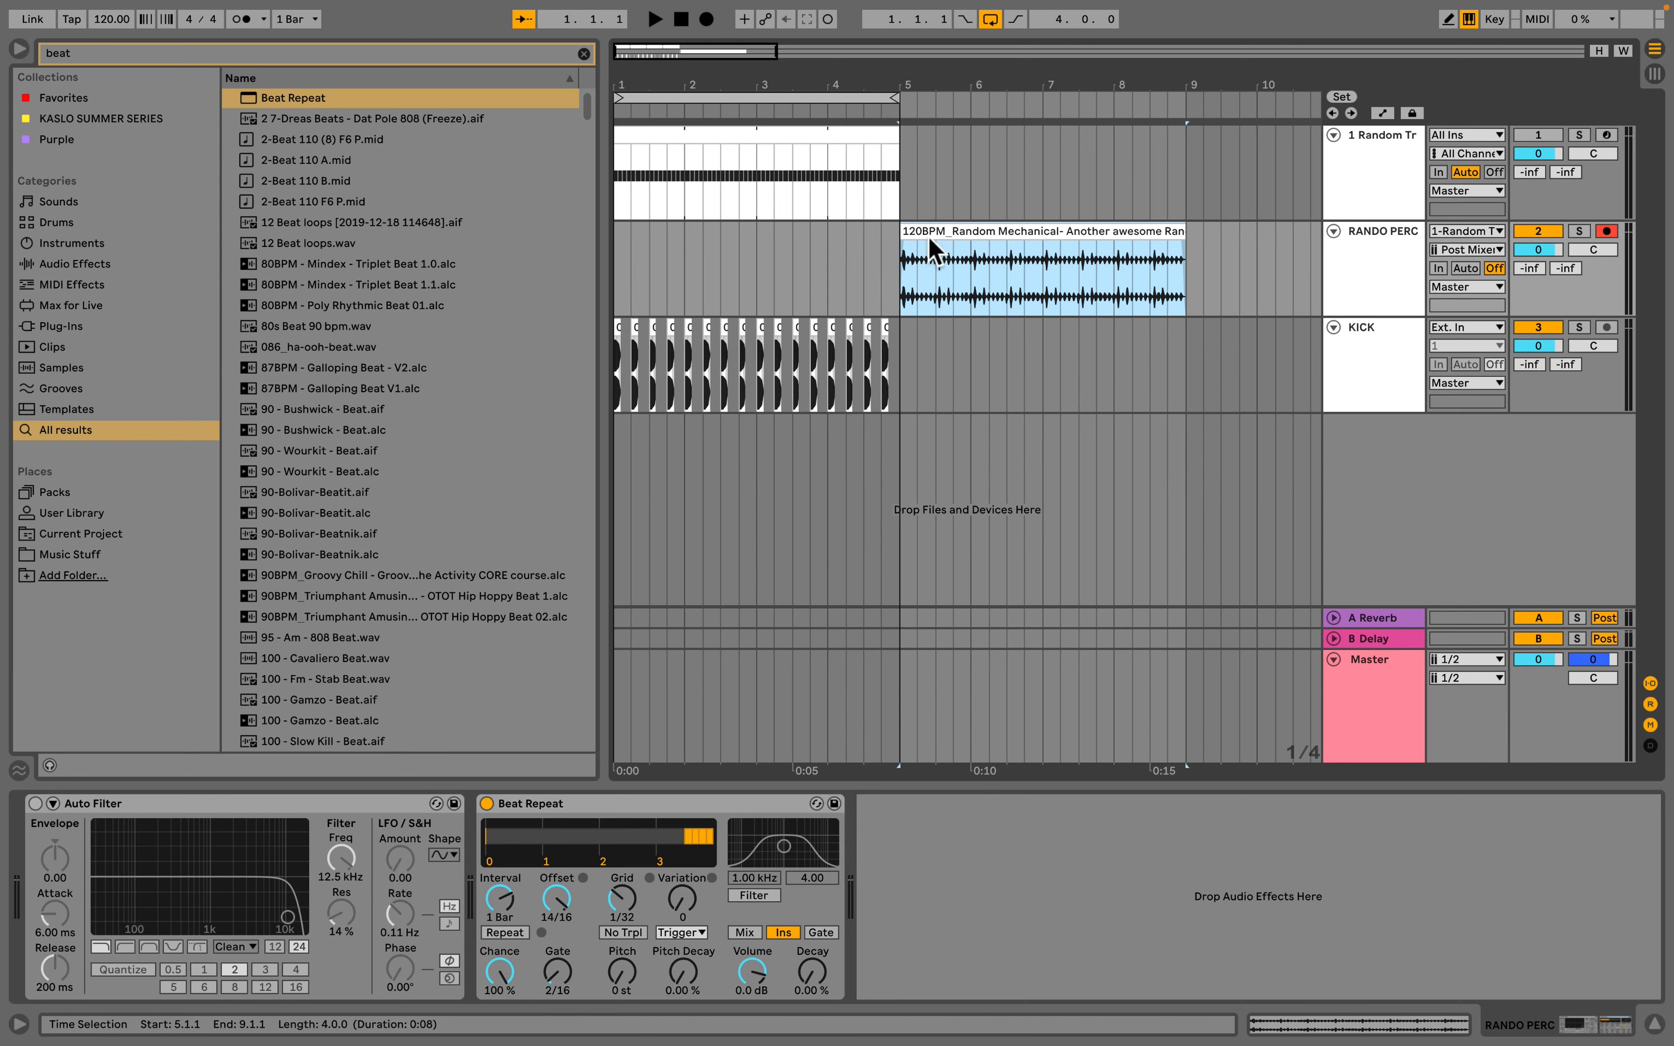
Step: Clear the browser search and save the renamed percussion clip into the User Library's "01 - Rhythm" folder under ELEMENTS
{"action": "left_click", "coordinate": [73, 513]}
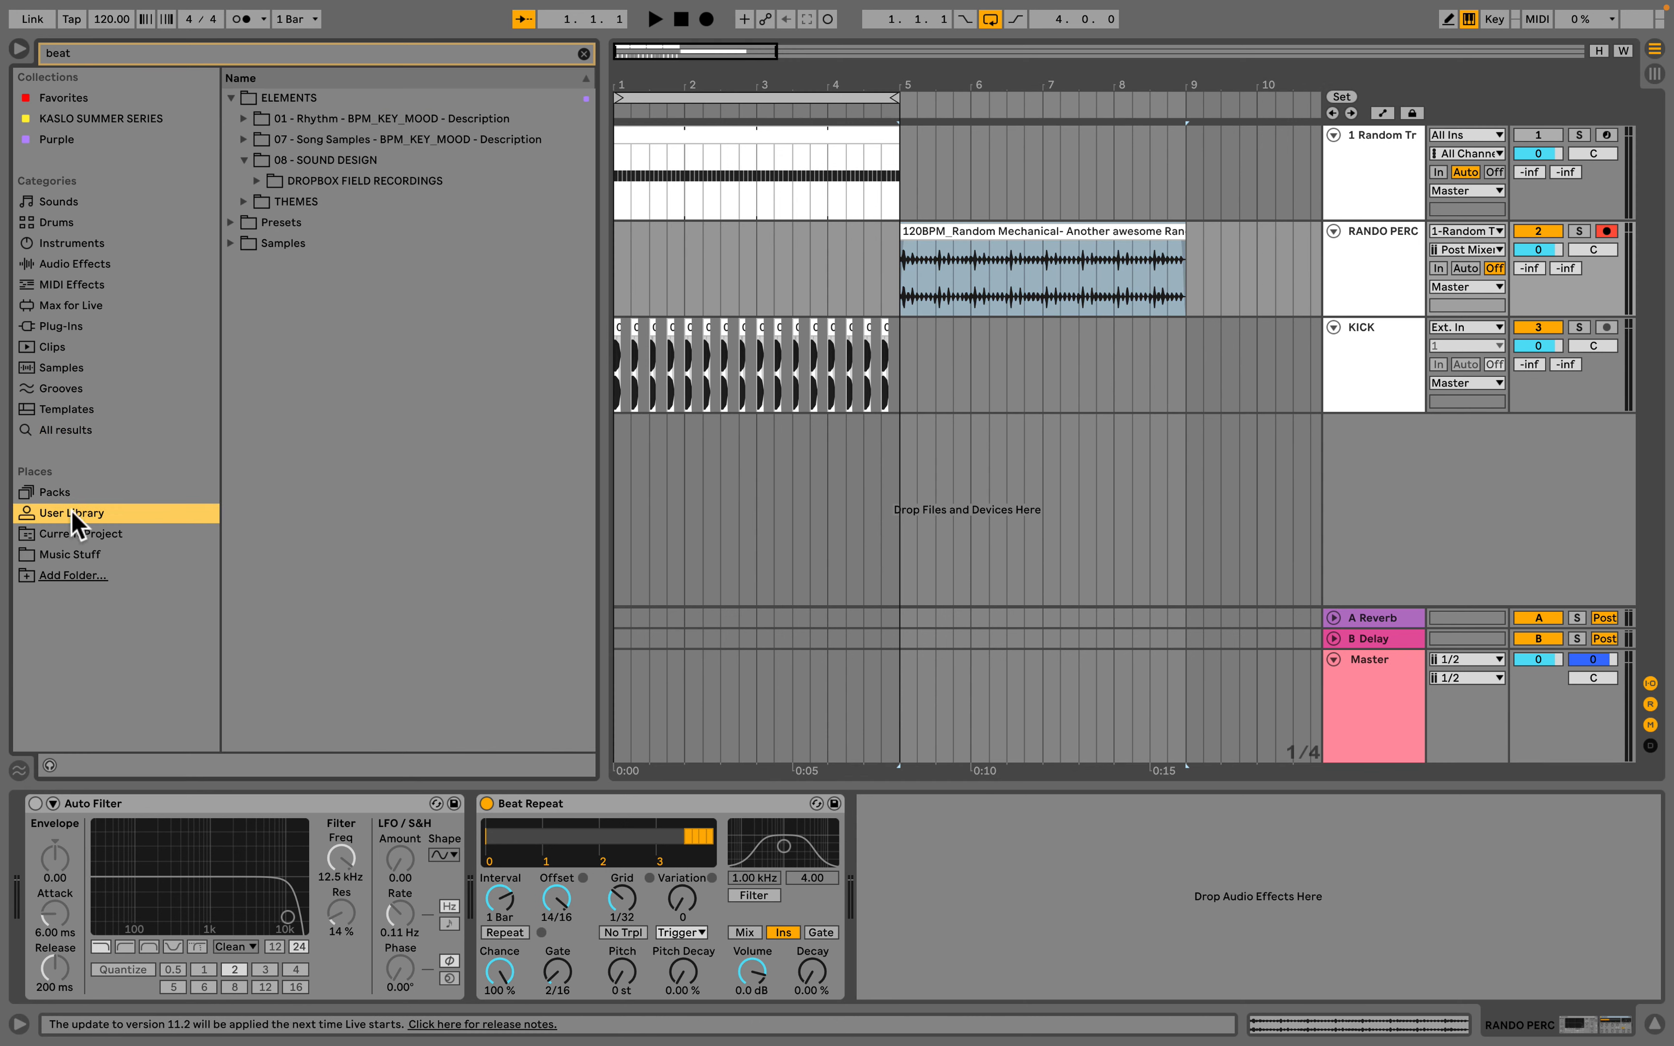
{"action": "left_click", "coordinate": [583, 53]}
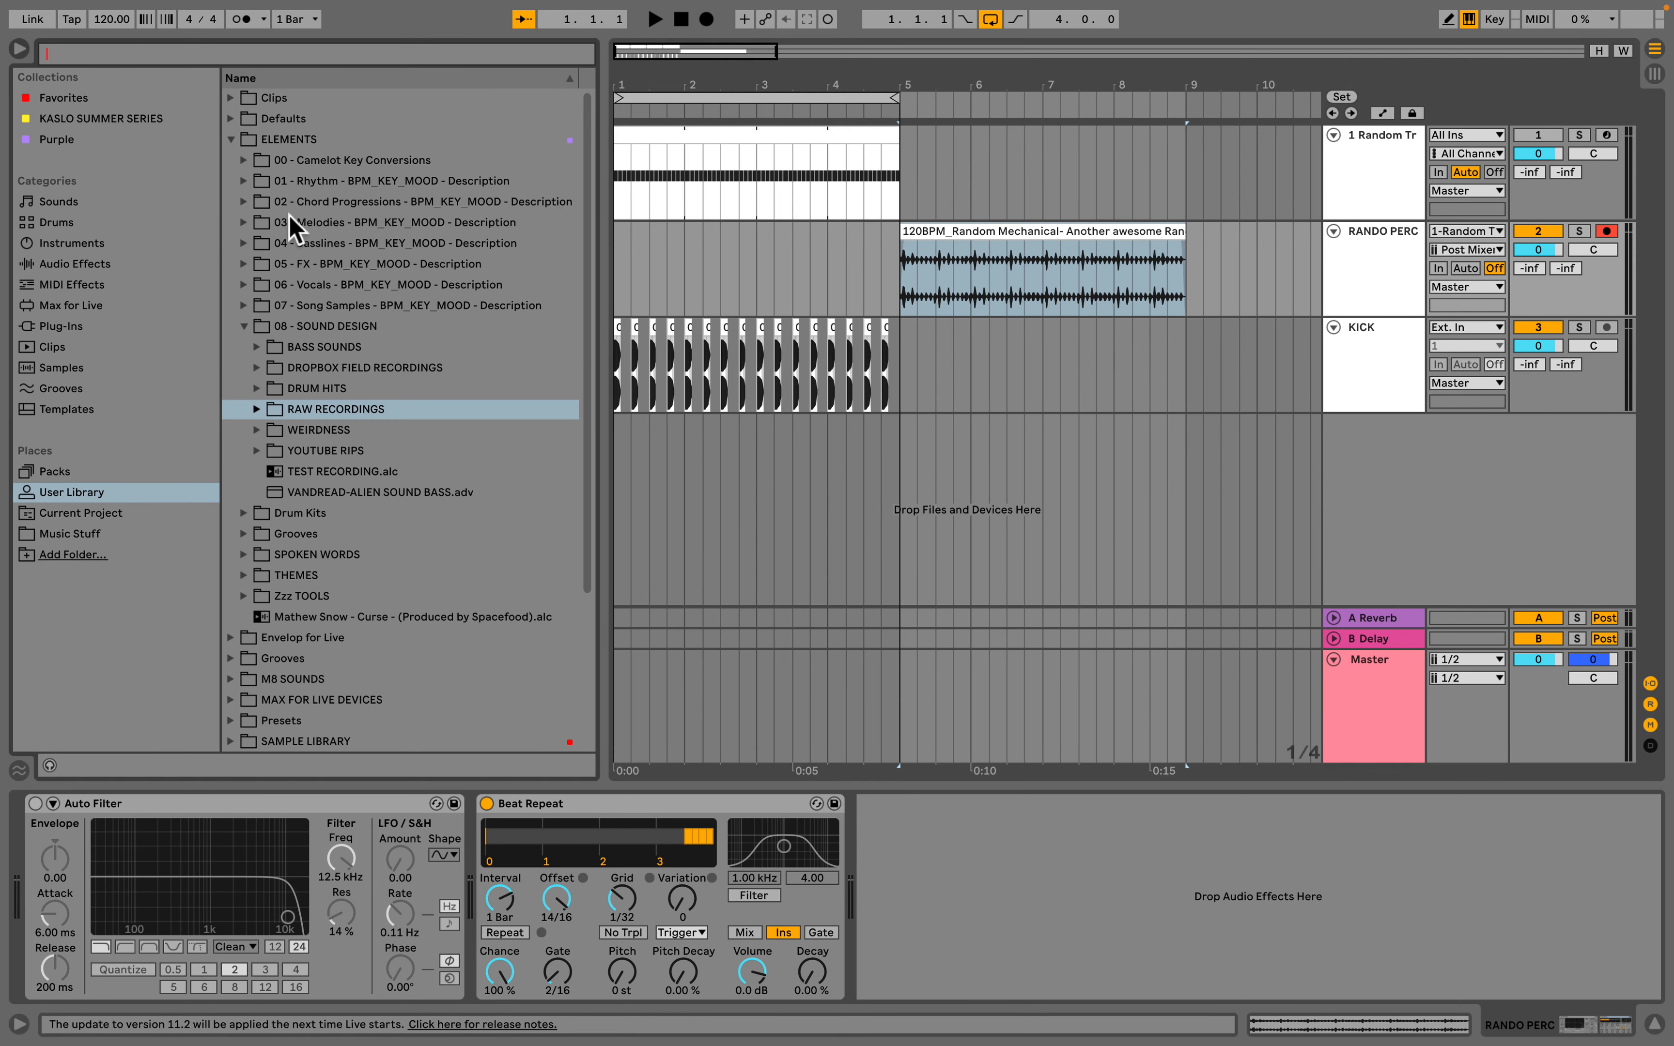
{"action": "left_click", "coordinate": [246, 326]}
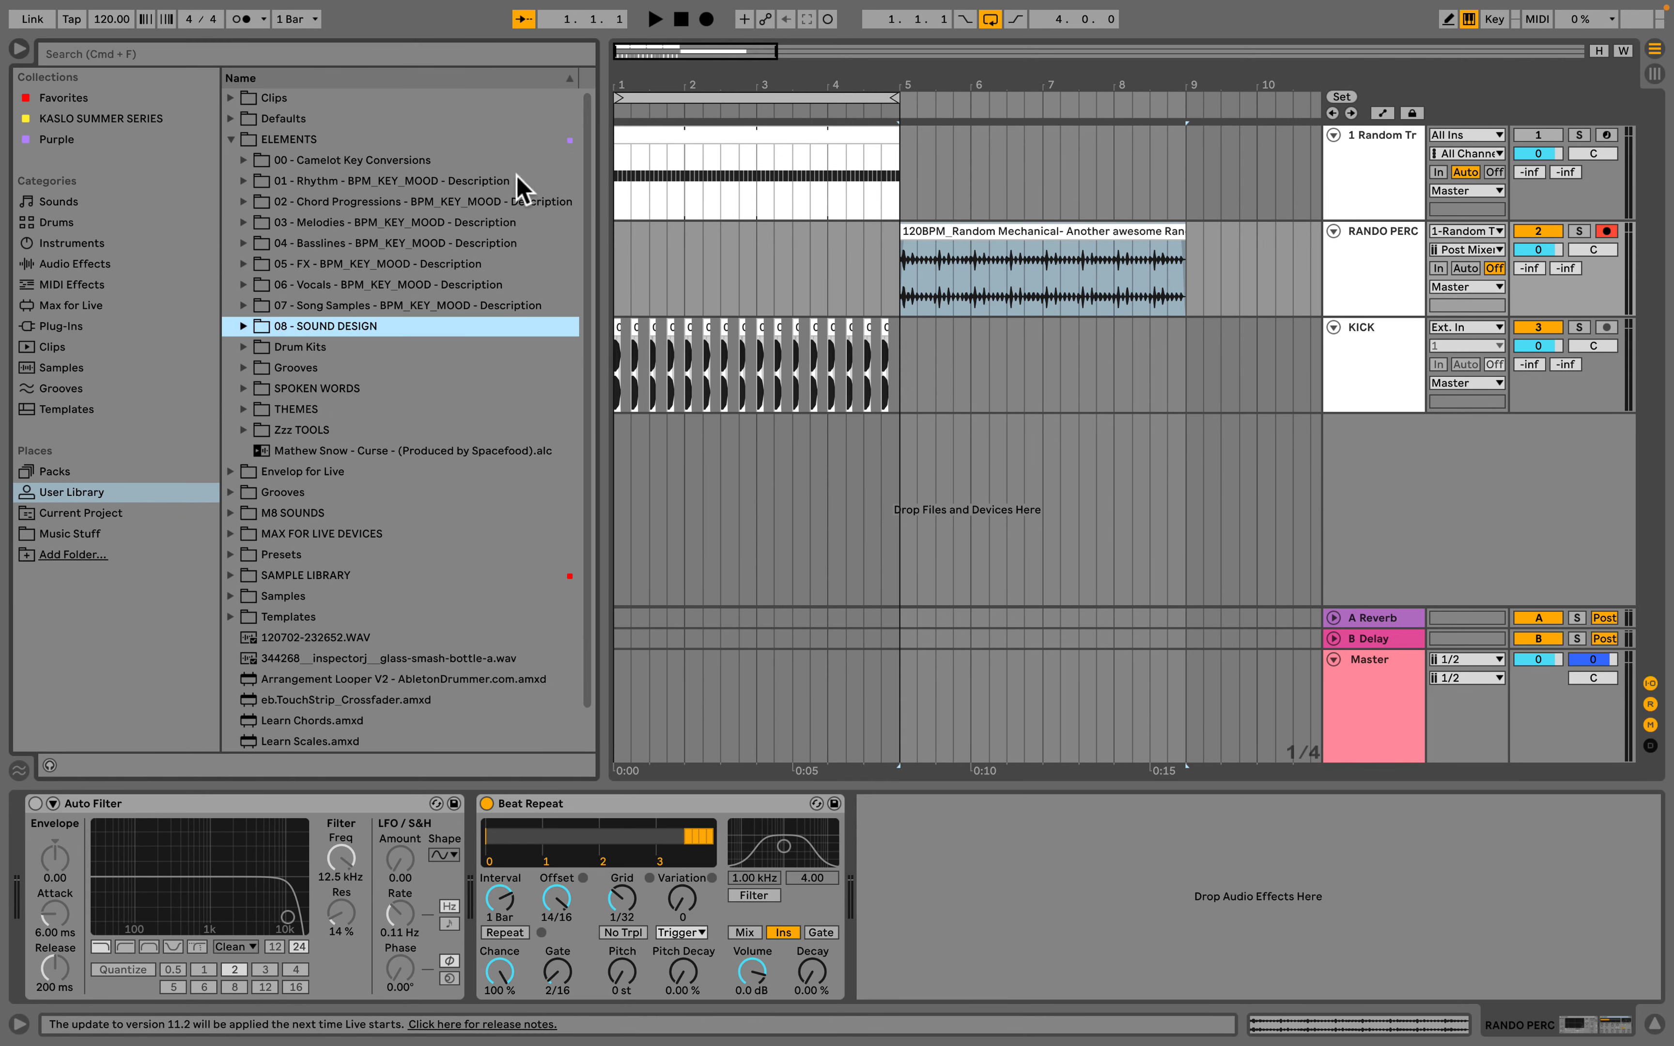
{"action": "left_click", "coordinate": [309, 184]}
{"action": "left_click_drag", "start_coordinate": [931, 231], "coordinate": [349, 180]}
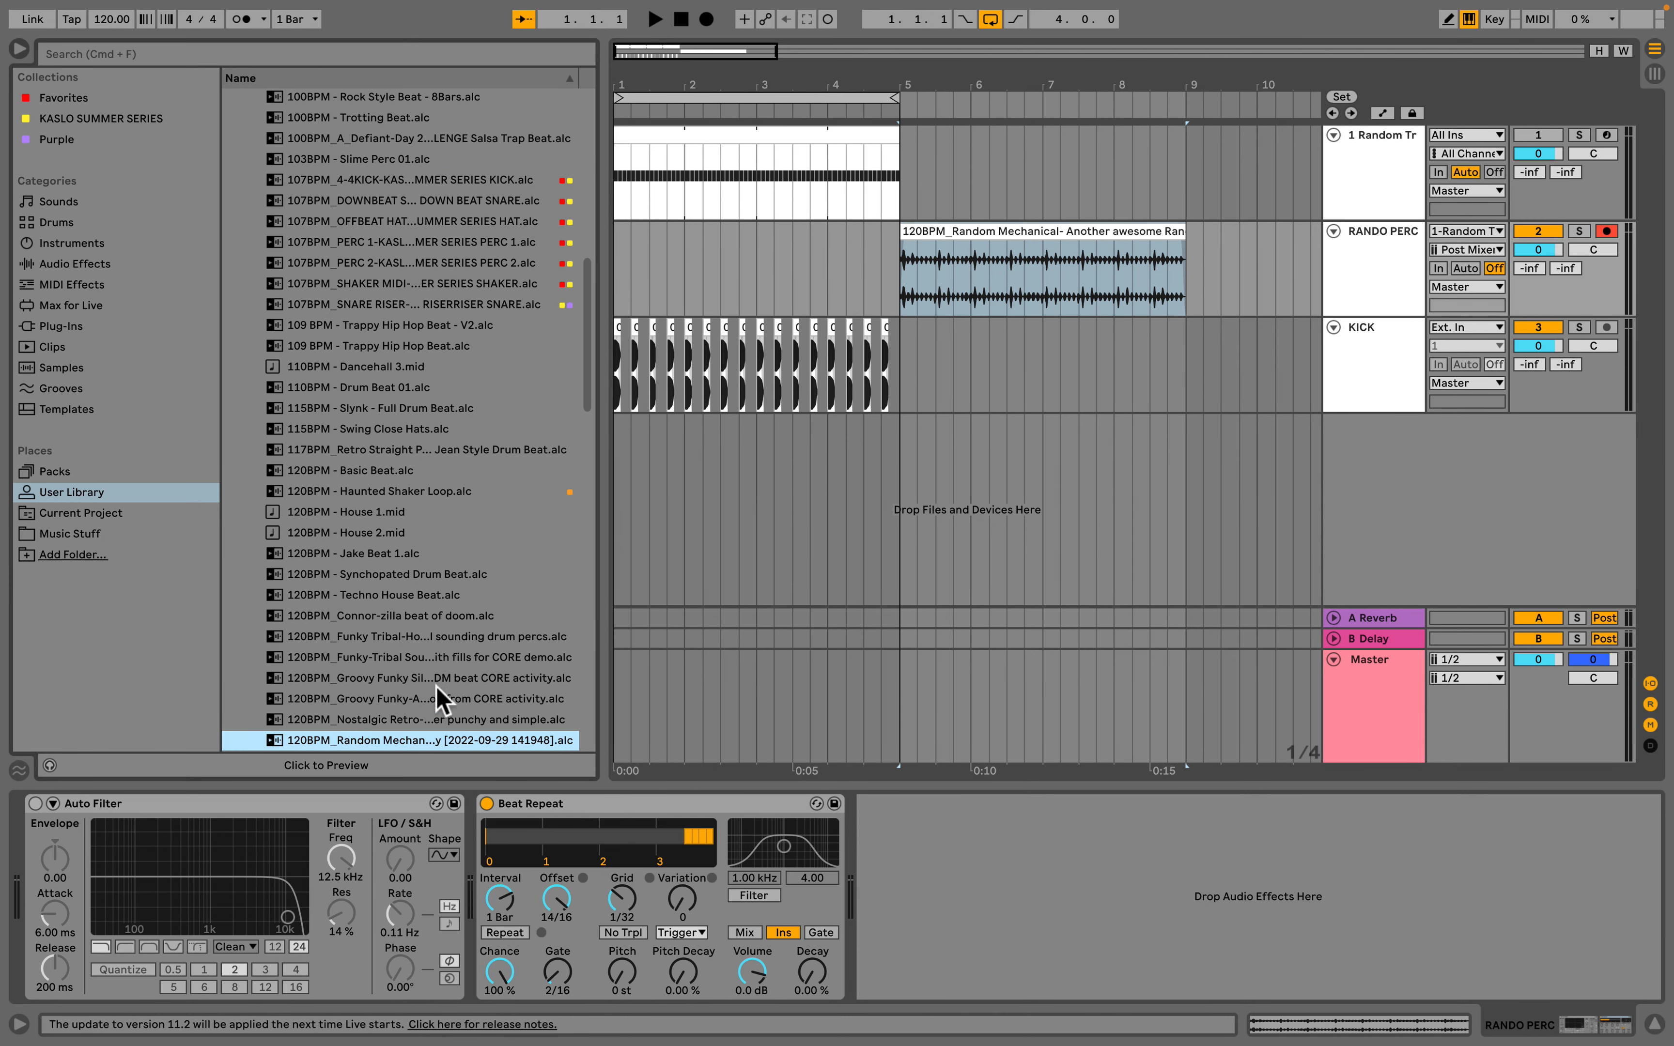
{"action": "scroll", "coordinate": [446, 685], "scroll_direction": "down", "scroll_amount": 3}
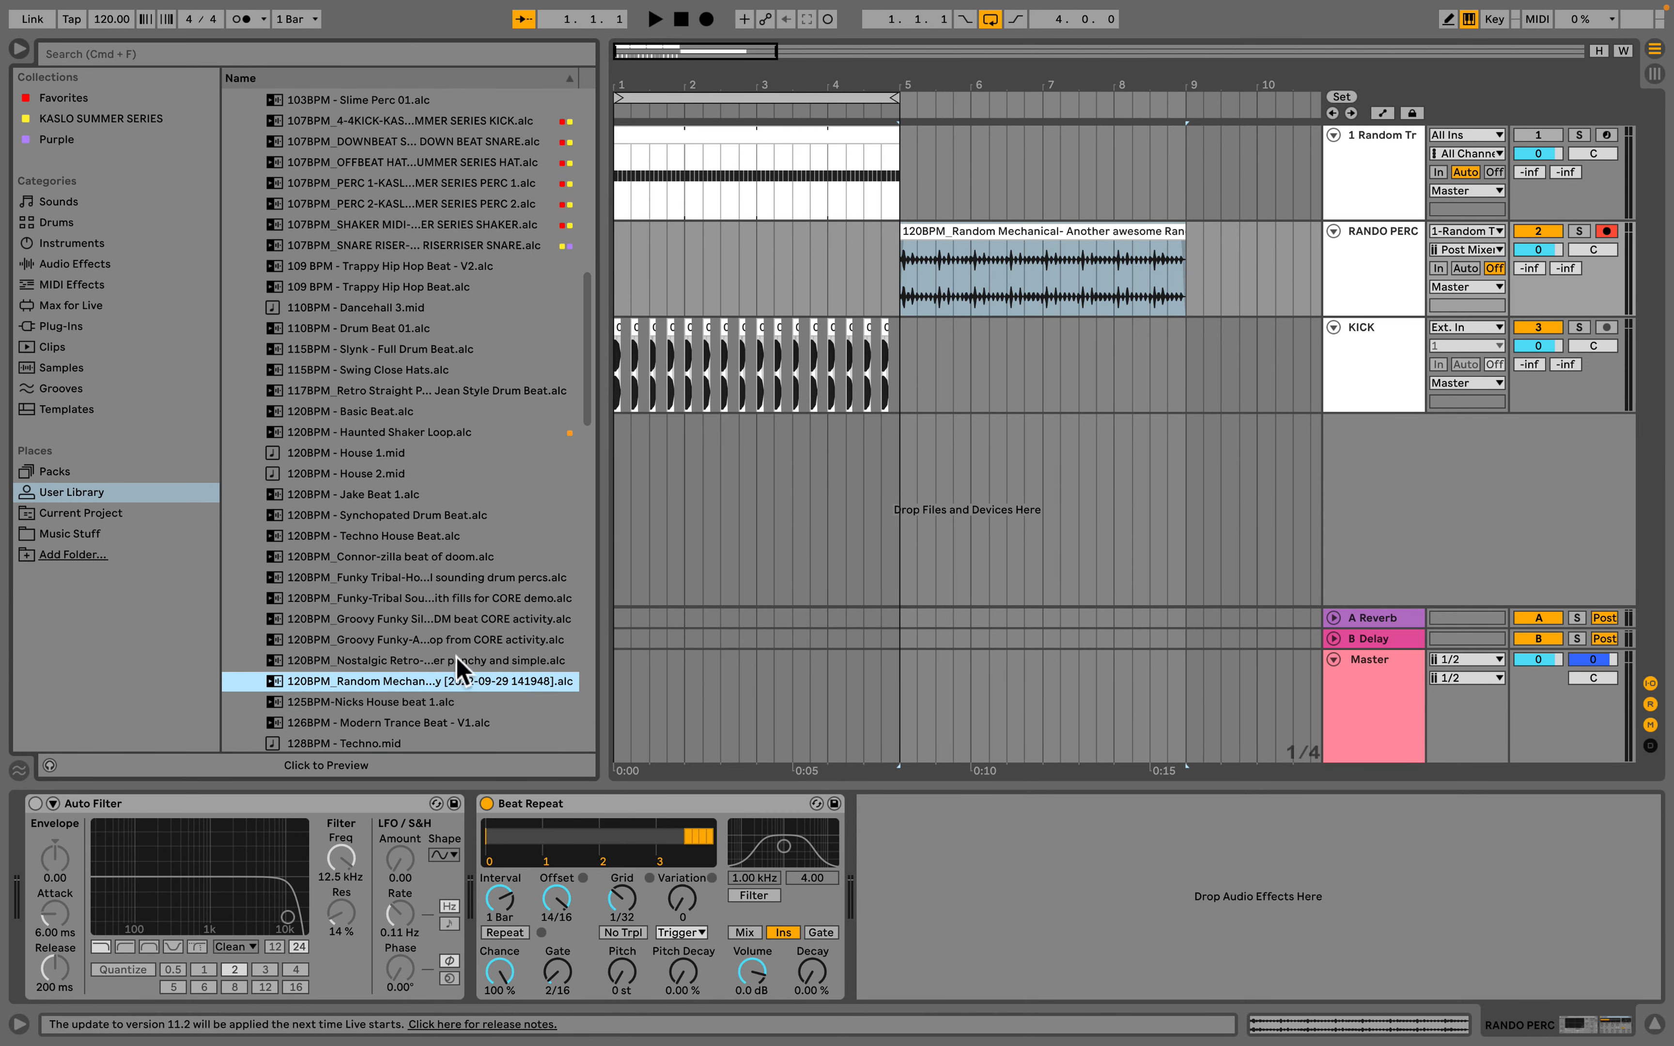
Step: Delete the percussion clip from the RANDO PERC track and the MIDI clip from the 1 Random track
{"action": "left_click", "coordinate": [1000, 228]}
{"action": "key", "text": "Delete"}
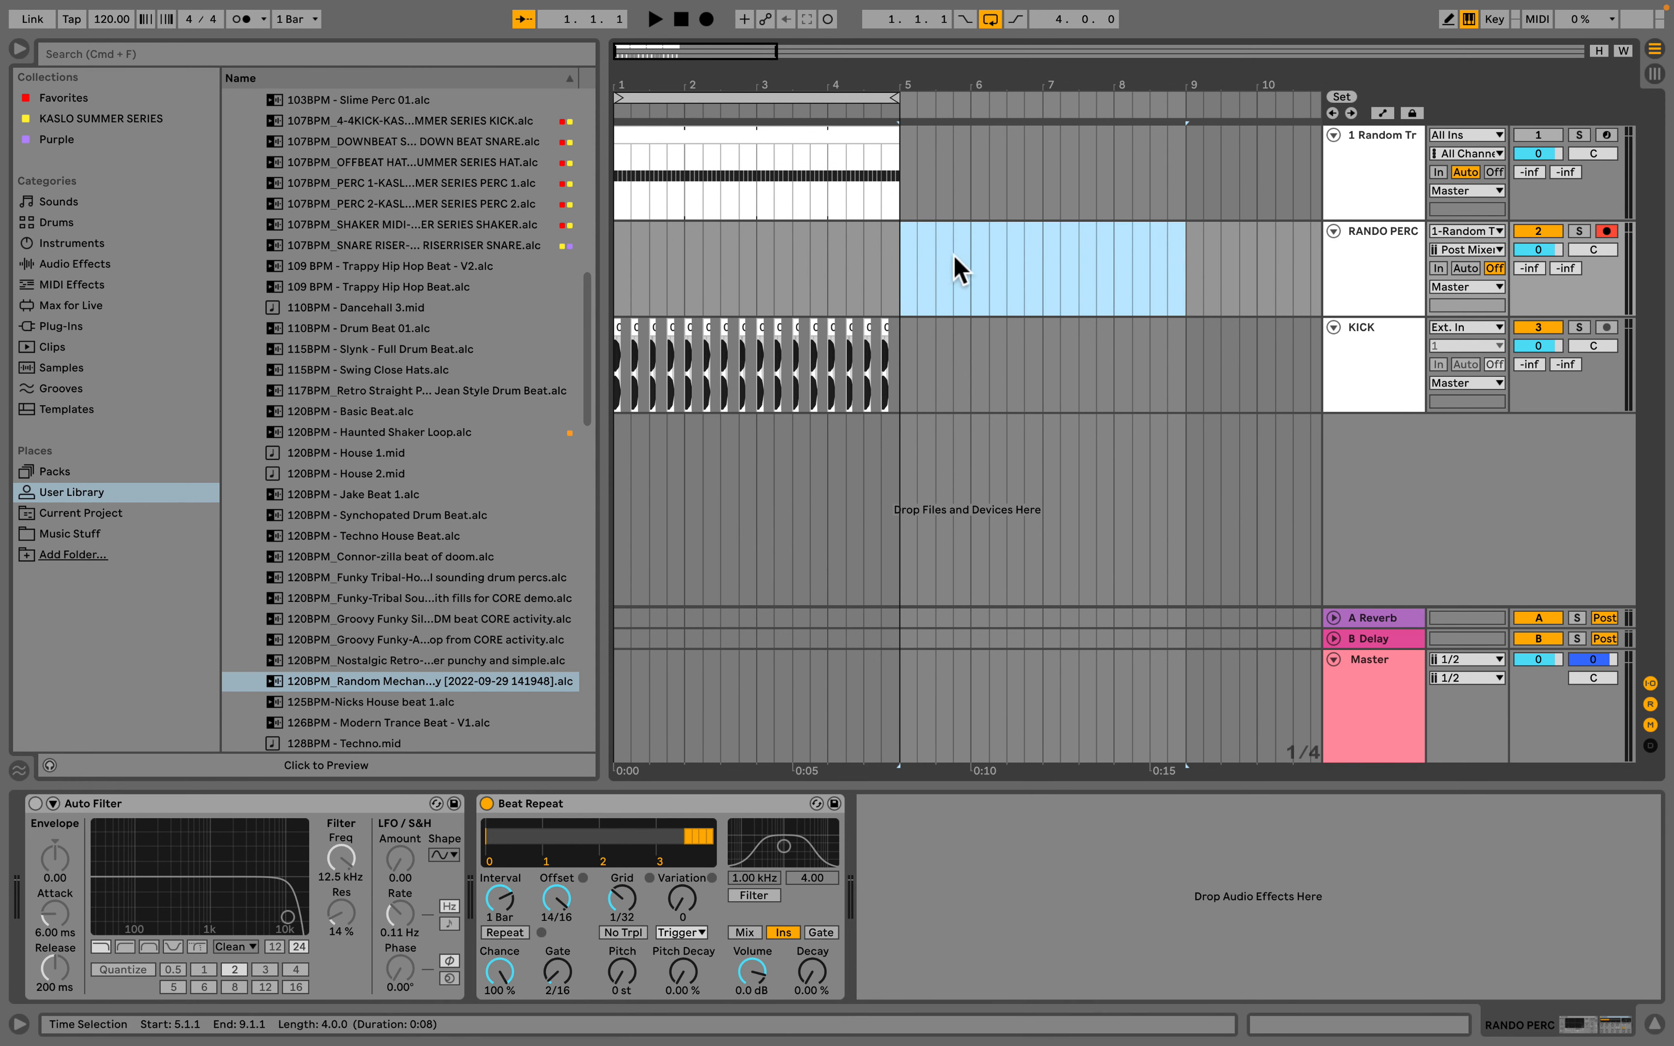
{"action": "left_click", "coordinate": [724, 130]}
{"action": "key", "text": "Delete"}
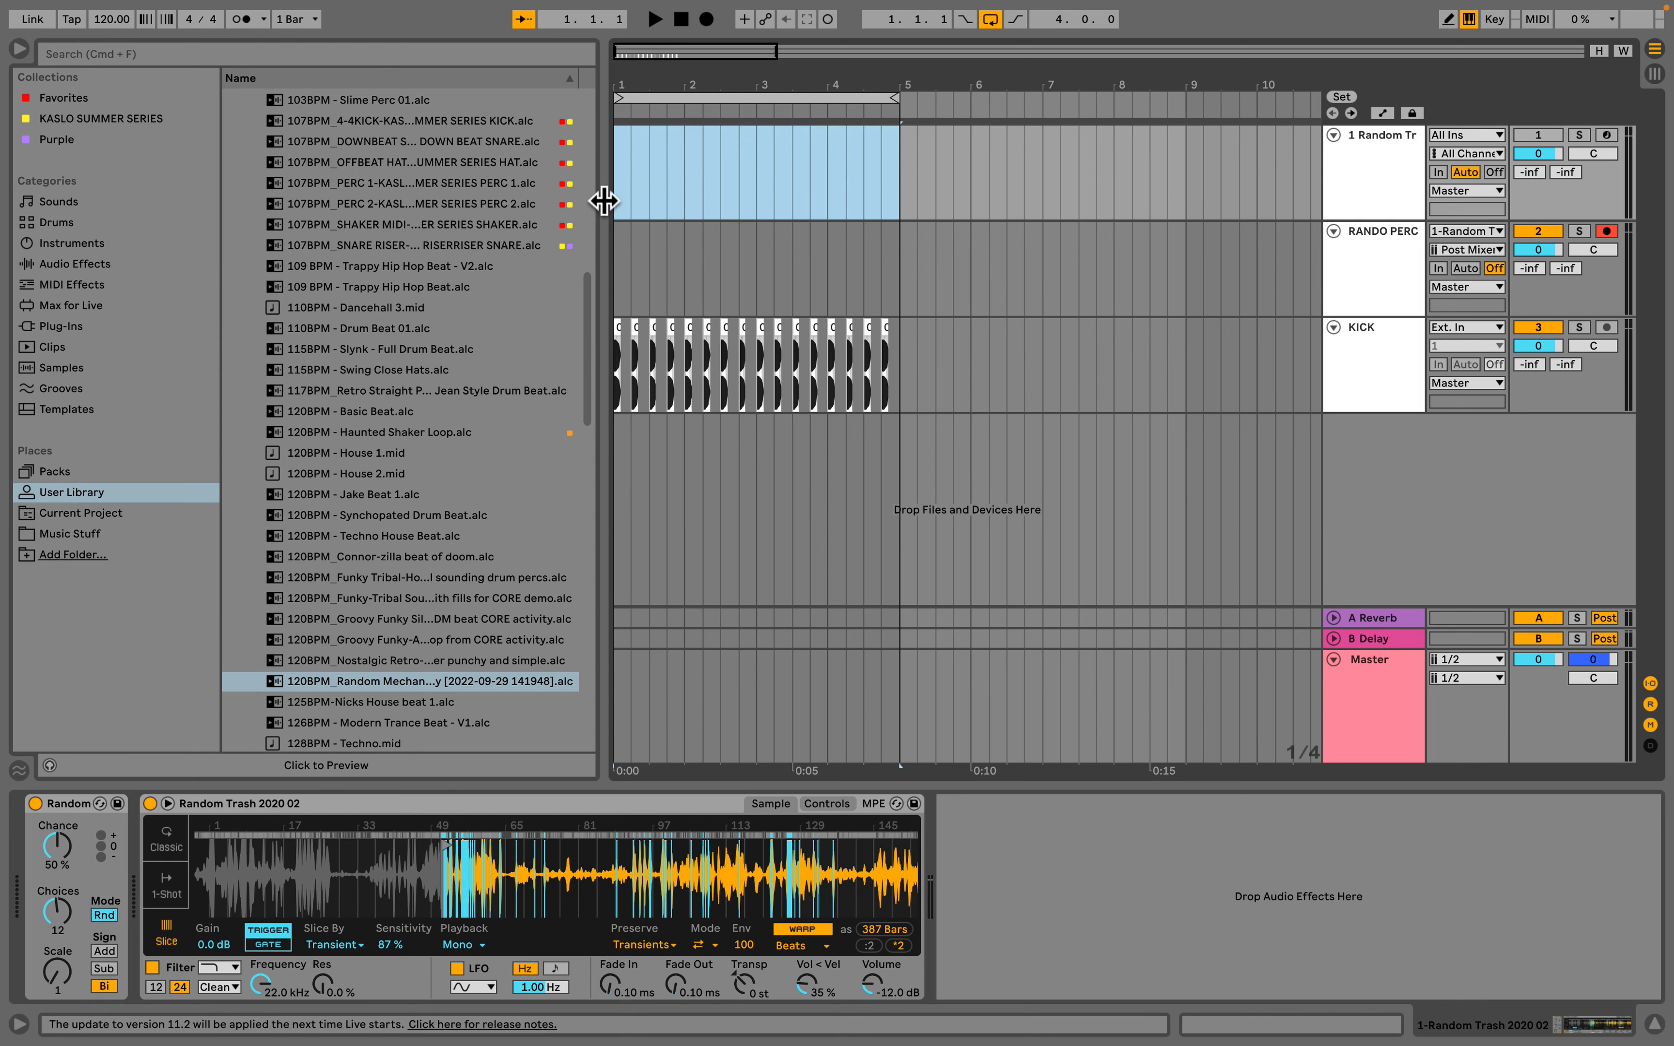
Step: Search the User Library for "billi" and place the 120BPM_Nostalgic Retro-Beat clip at bar 1 of the 1 Random track
{"action": "left_click_drag", "start_coordinate": [603, 201], "coordinate": [552, 202]}
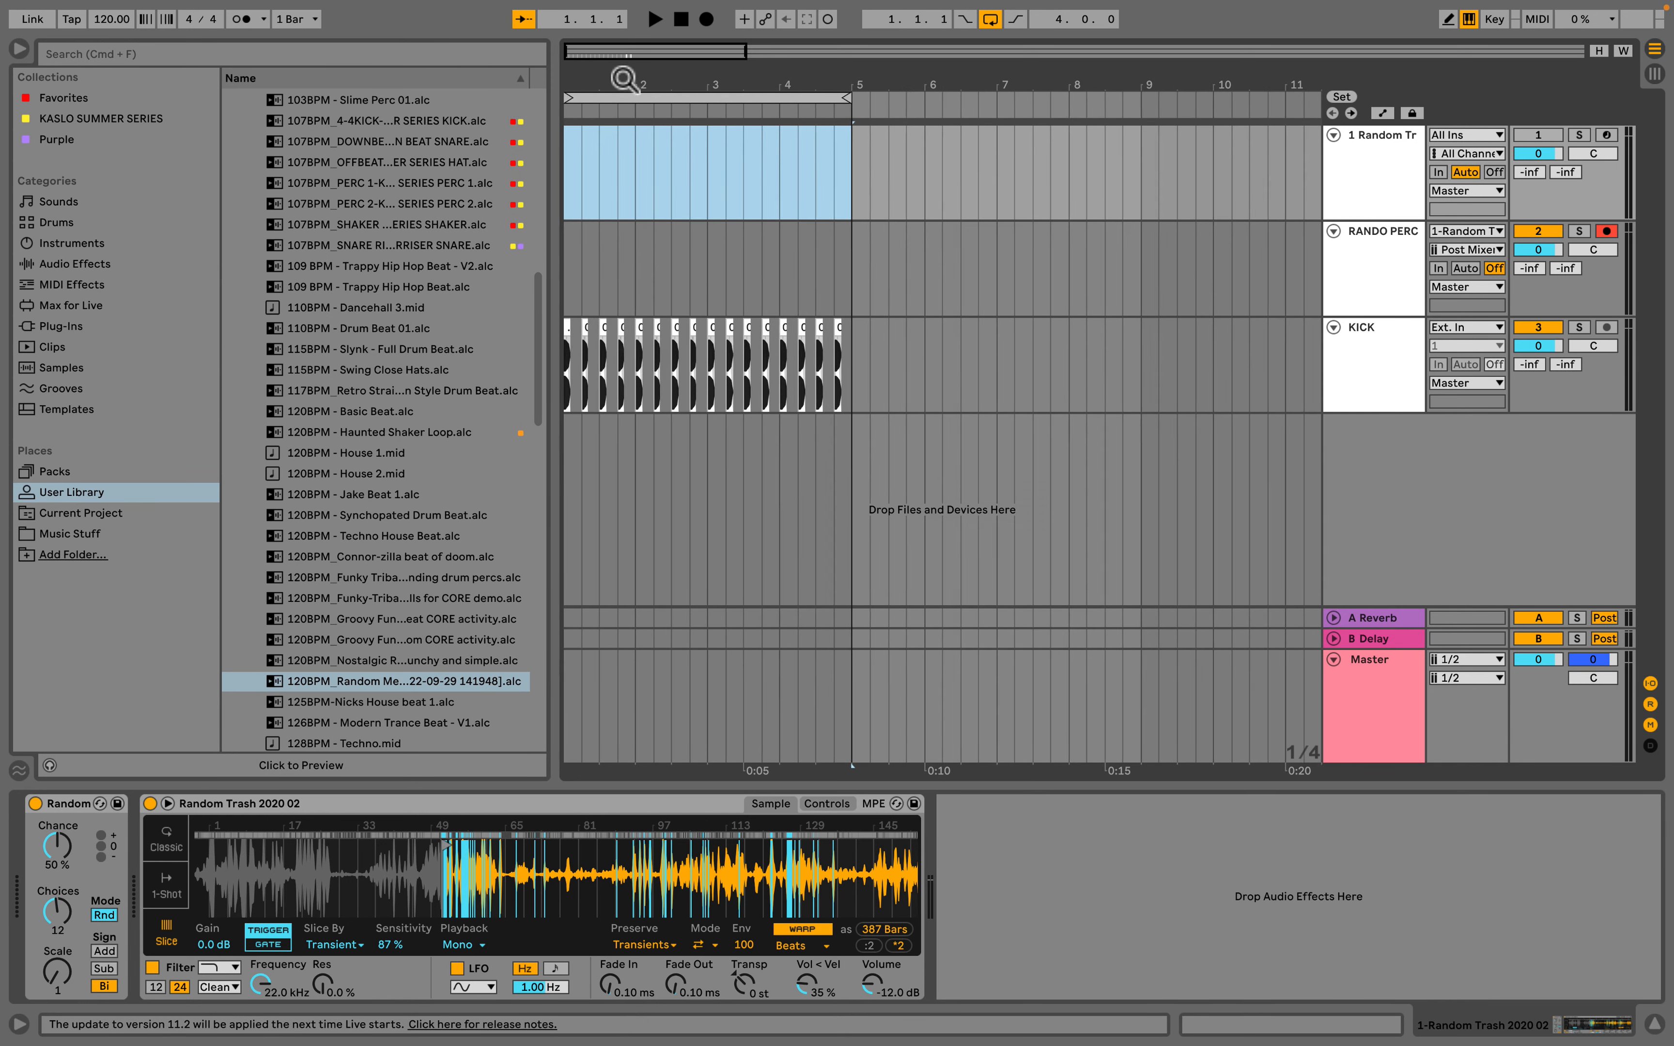
{"action": "key", "text": "z"}
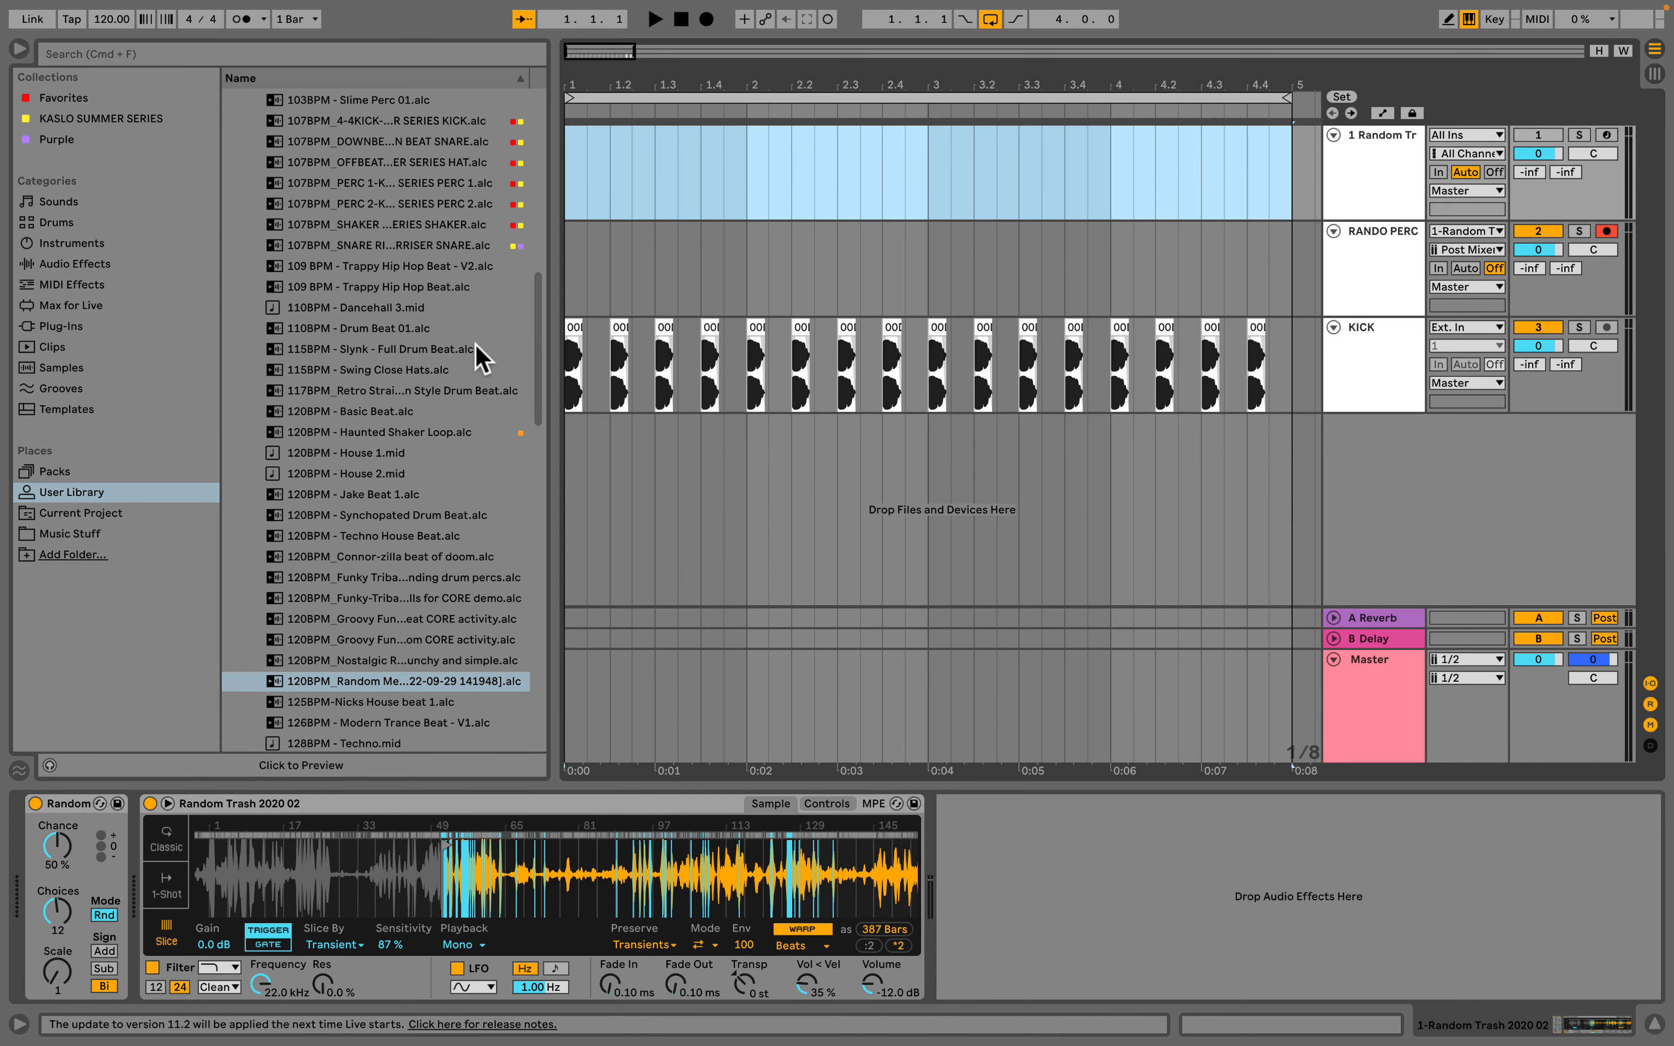
{"action": "scroll", "coordinate": [477, 356], "scroll_direction": "down", "scroll_amount": 15}
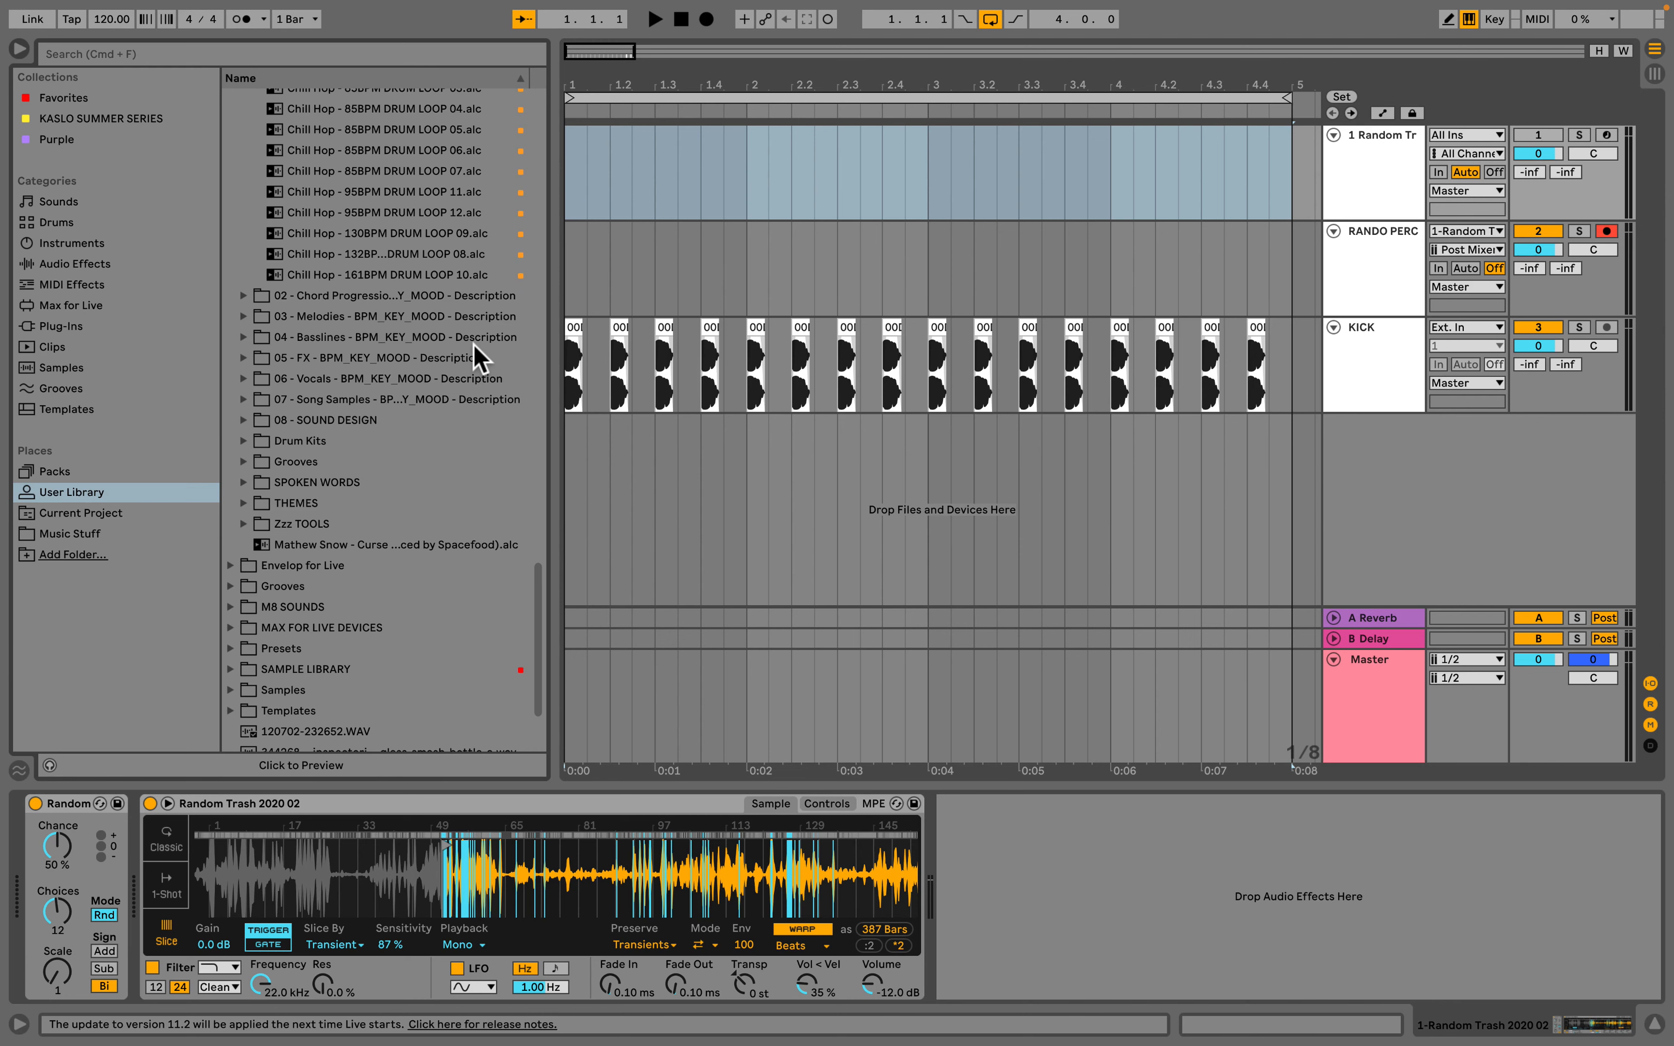
{"action": "scroll", "coordinate": [474, 353], "scroll_direction": "up", "scroll_amount": 8}
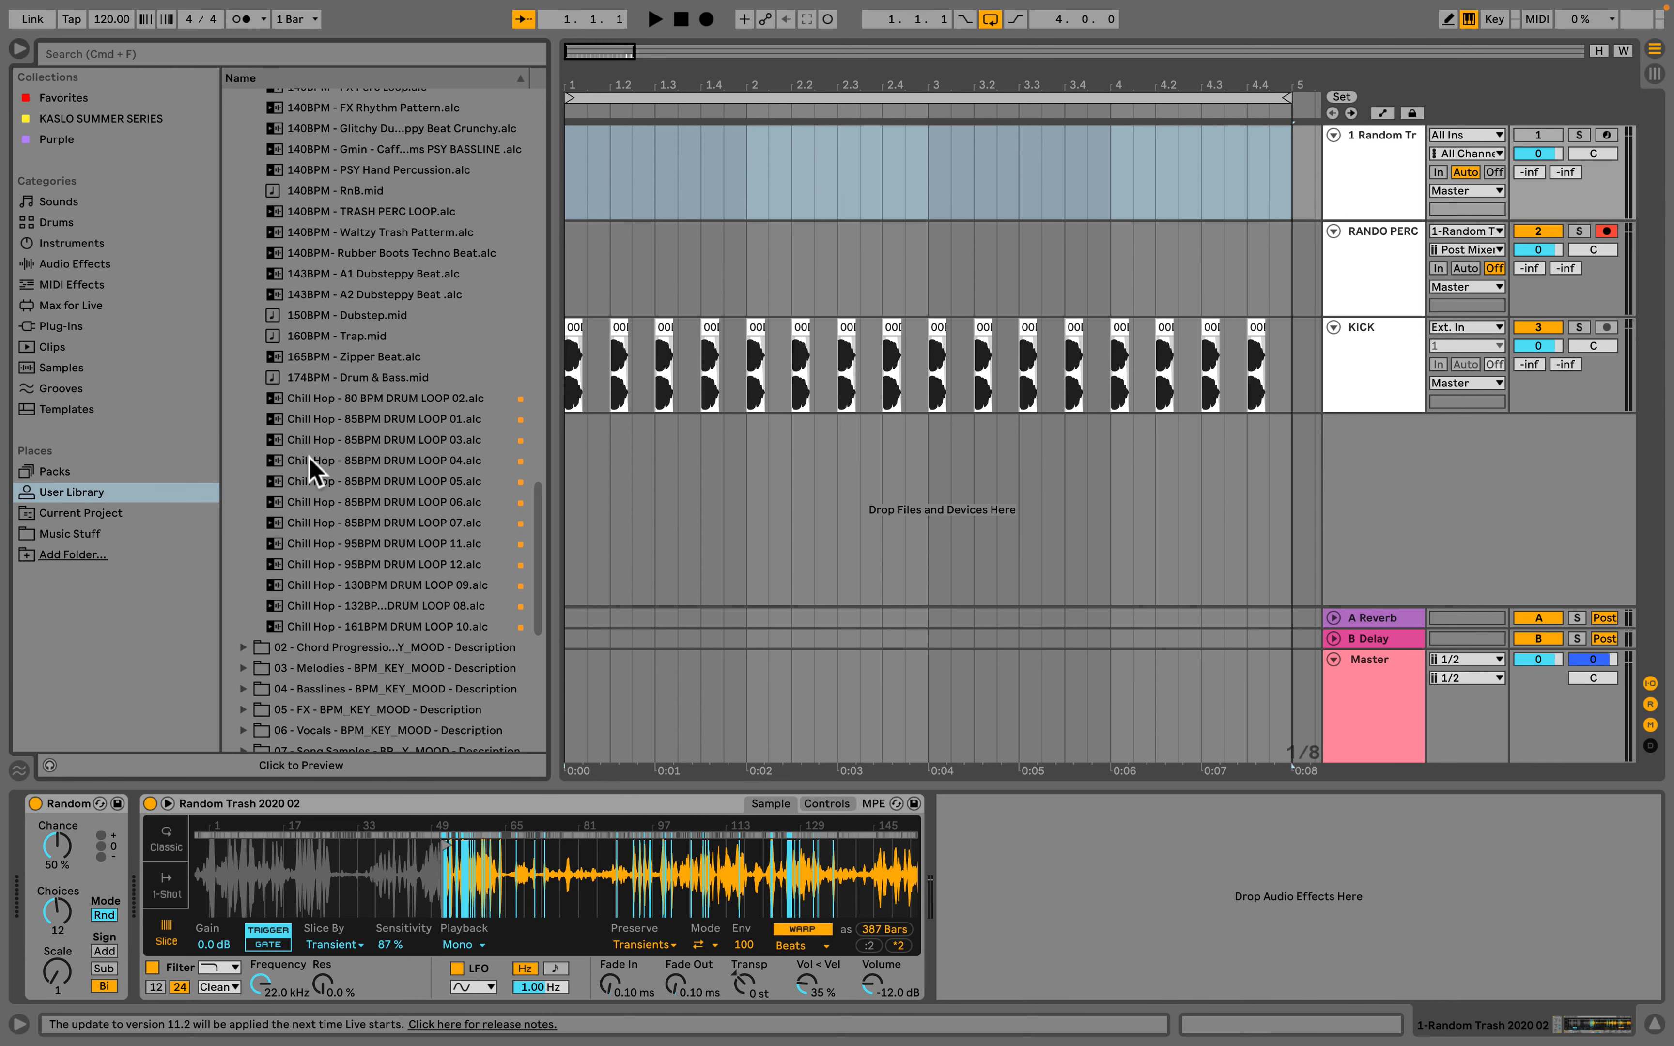
{"action": "scroll", "coordinate": [312, 470], "scroll_direction": "up", "scroll_amount": 12}
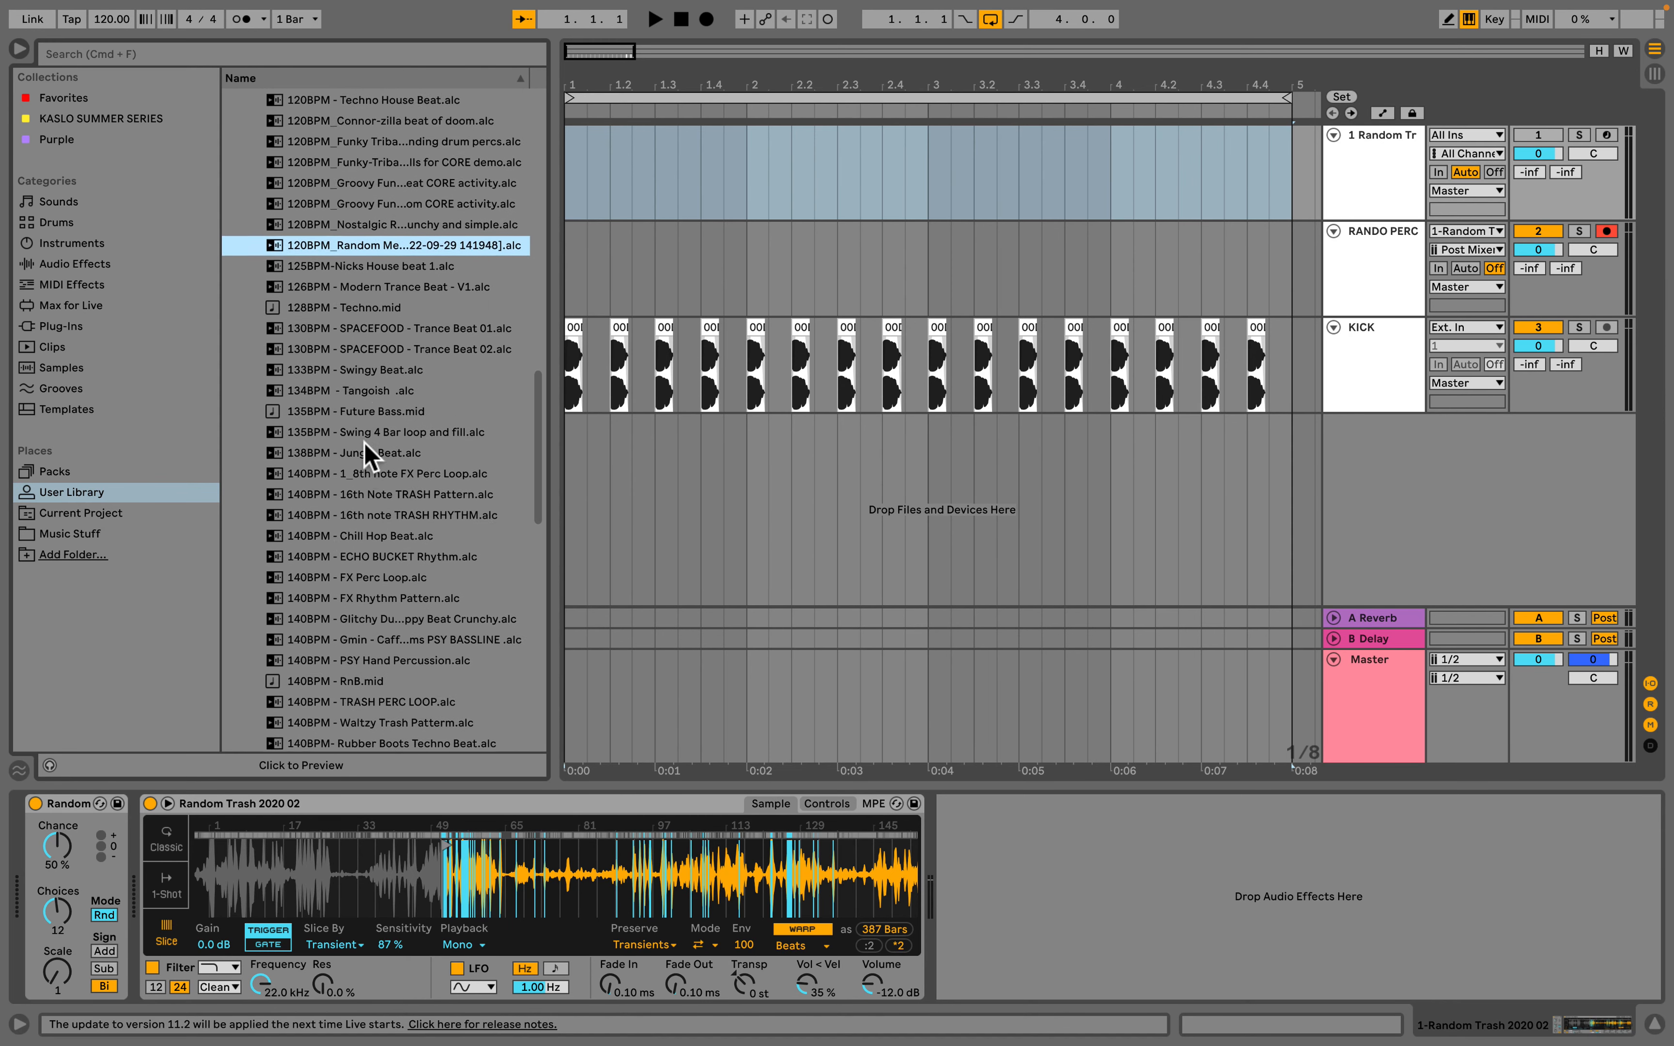
{"action": "scroll", "coordinate": [370, 454], "scroll_direction": "up", "scroll_amount": 10}
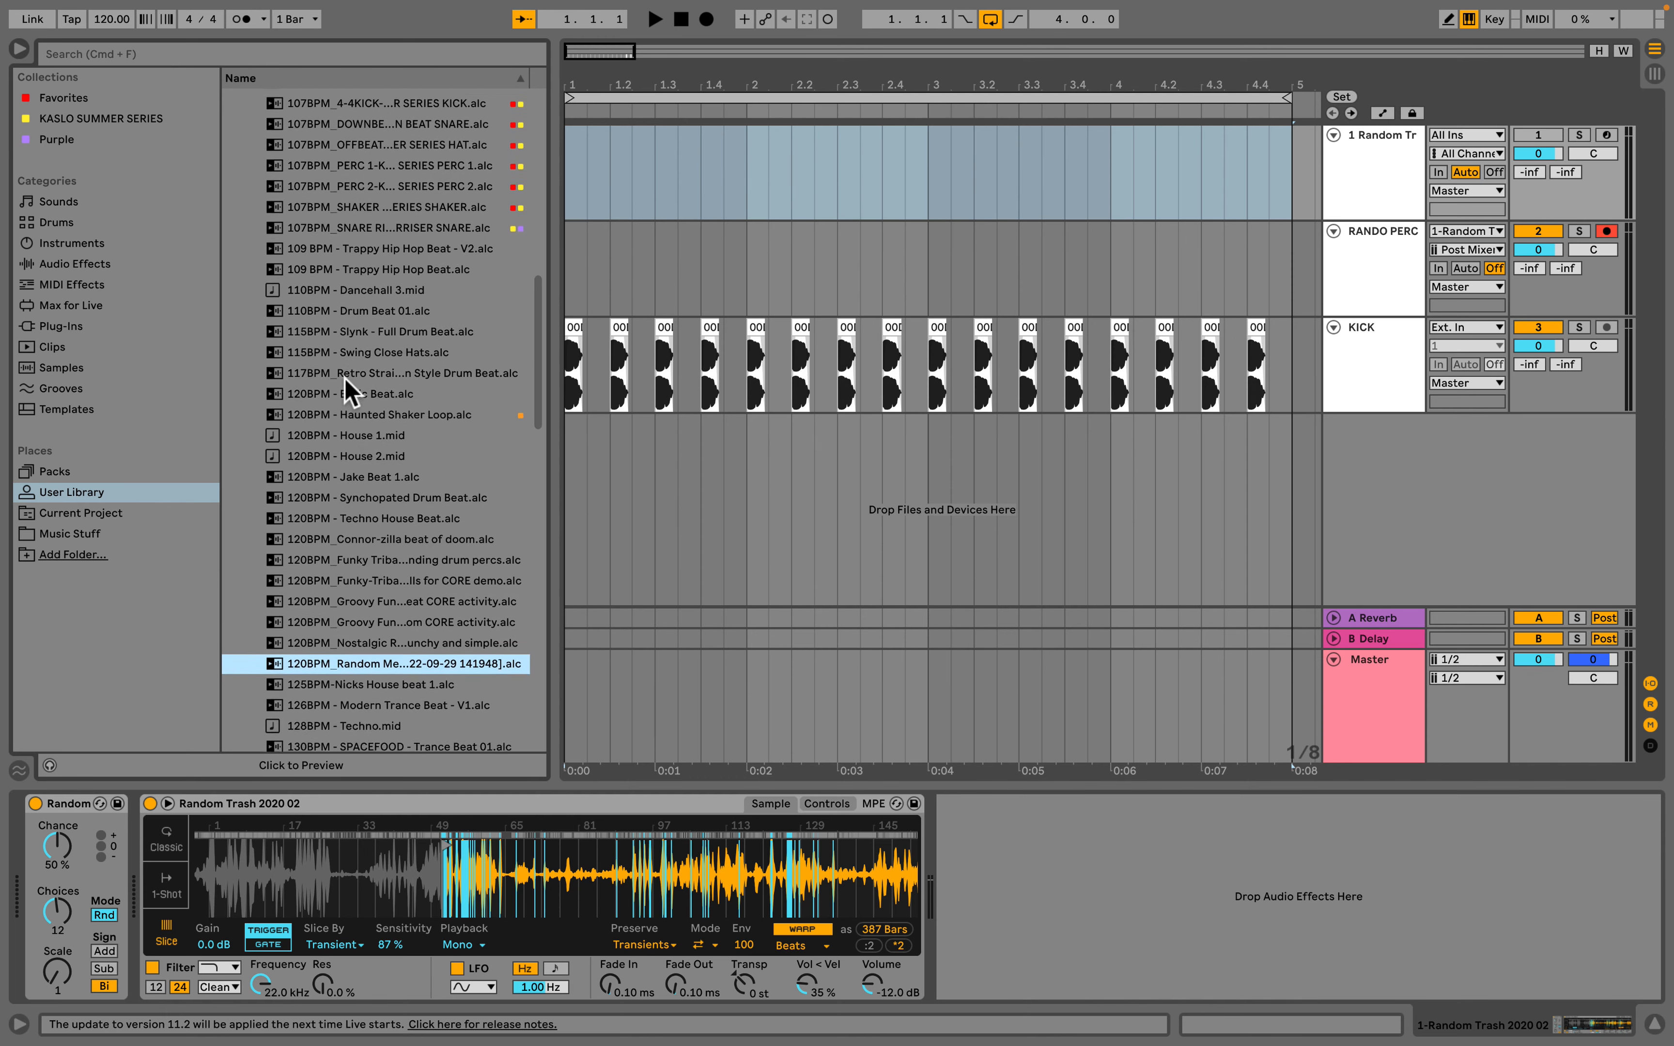
{"action": "scroll", "coordinate": [344, 392], "scroll_direction": "up", "scroll_amount": 15}
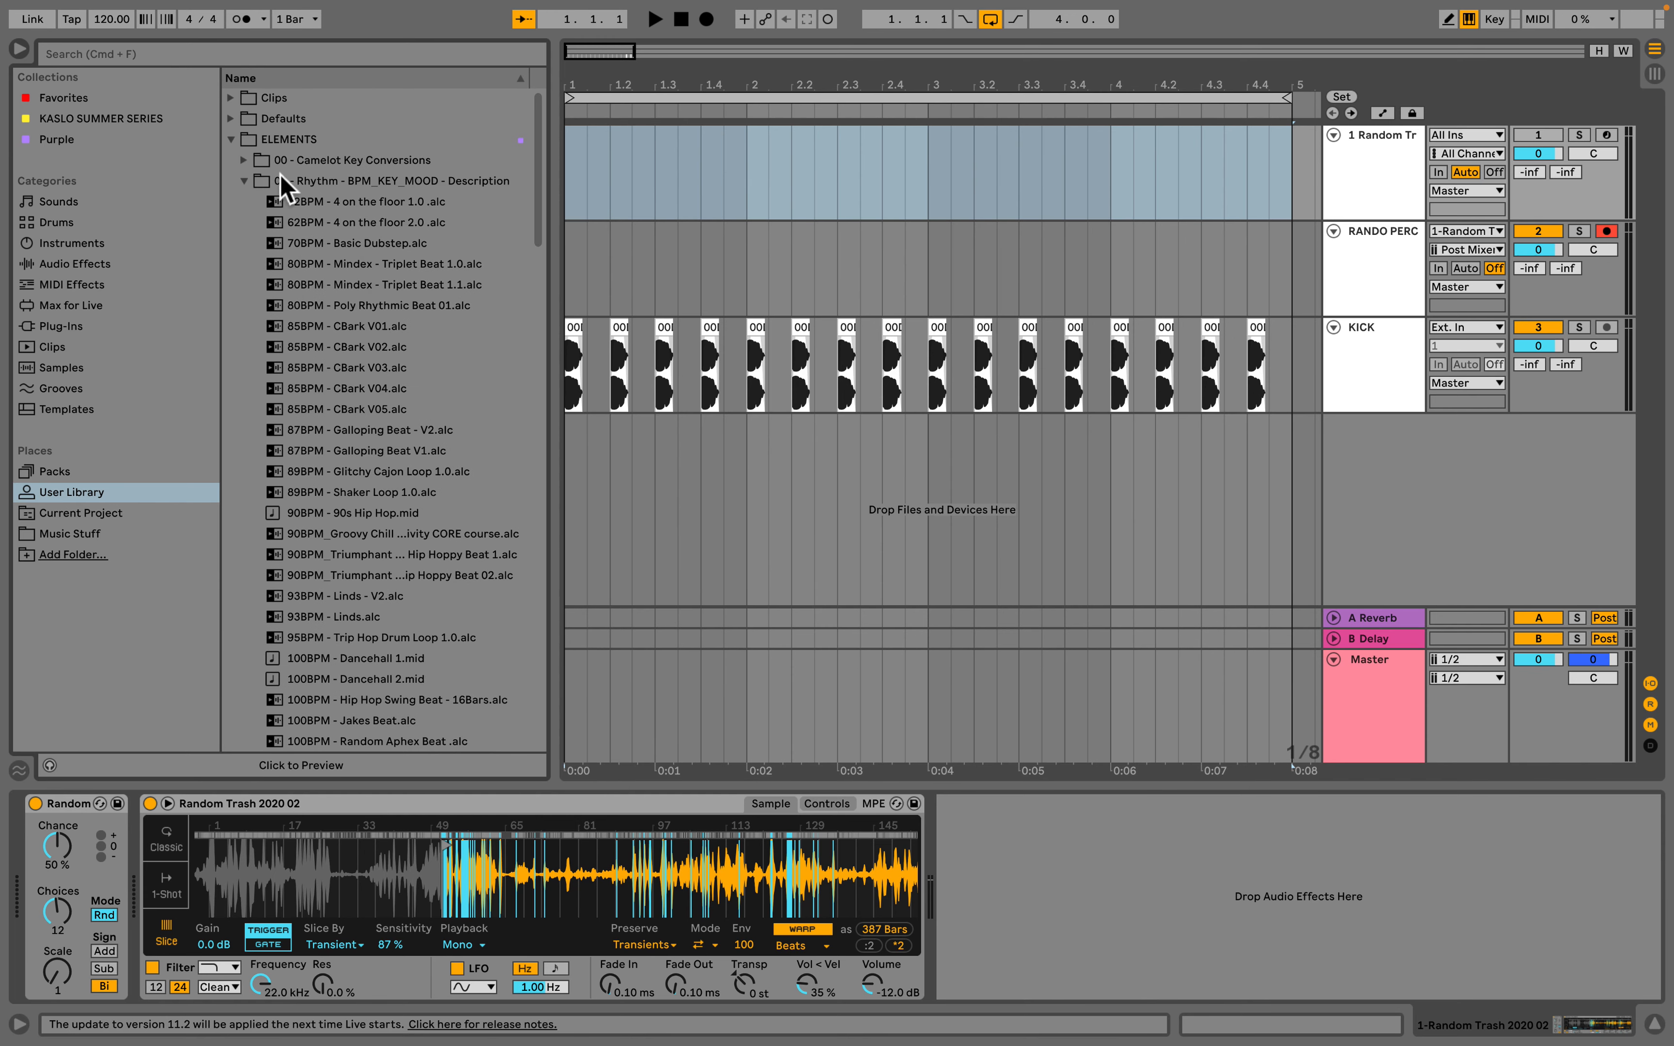
{"action": "left_click", "coordinate": [270, 182]}
{"action": "left_click", "coordinate": [278, 53]}
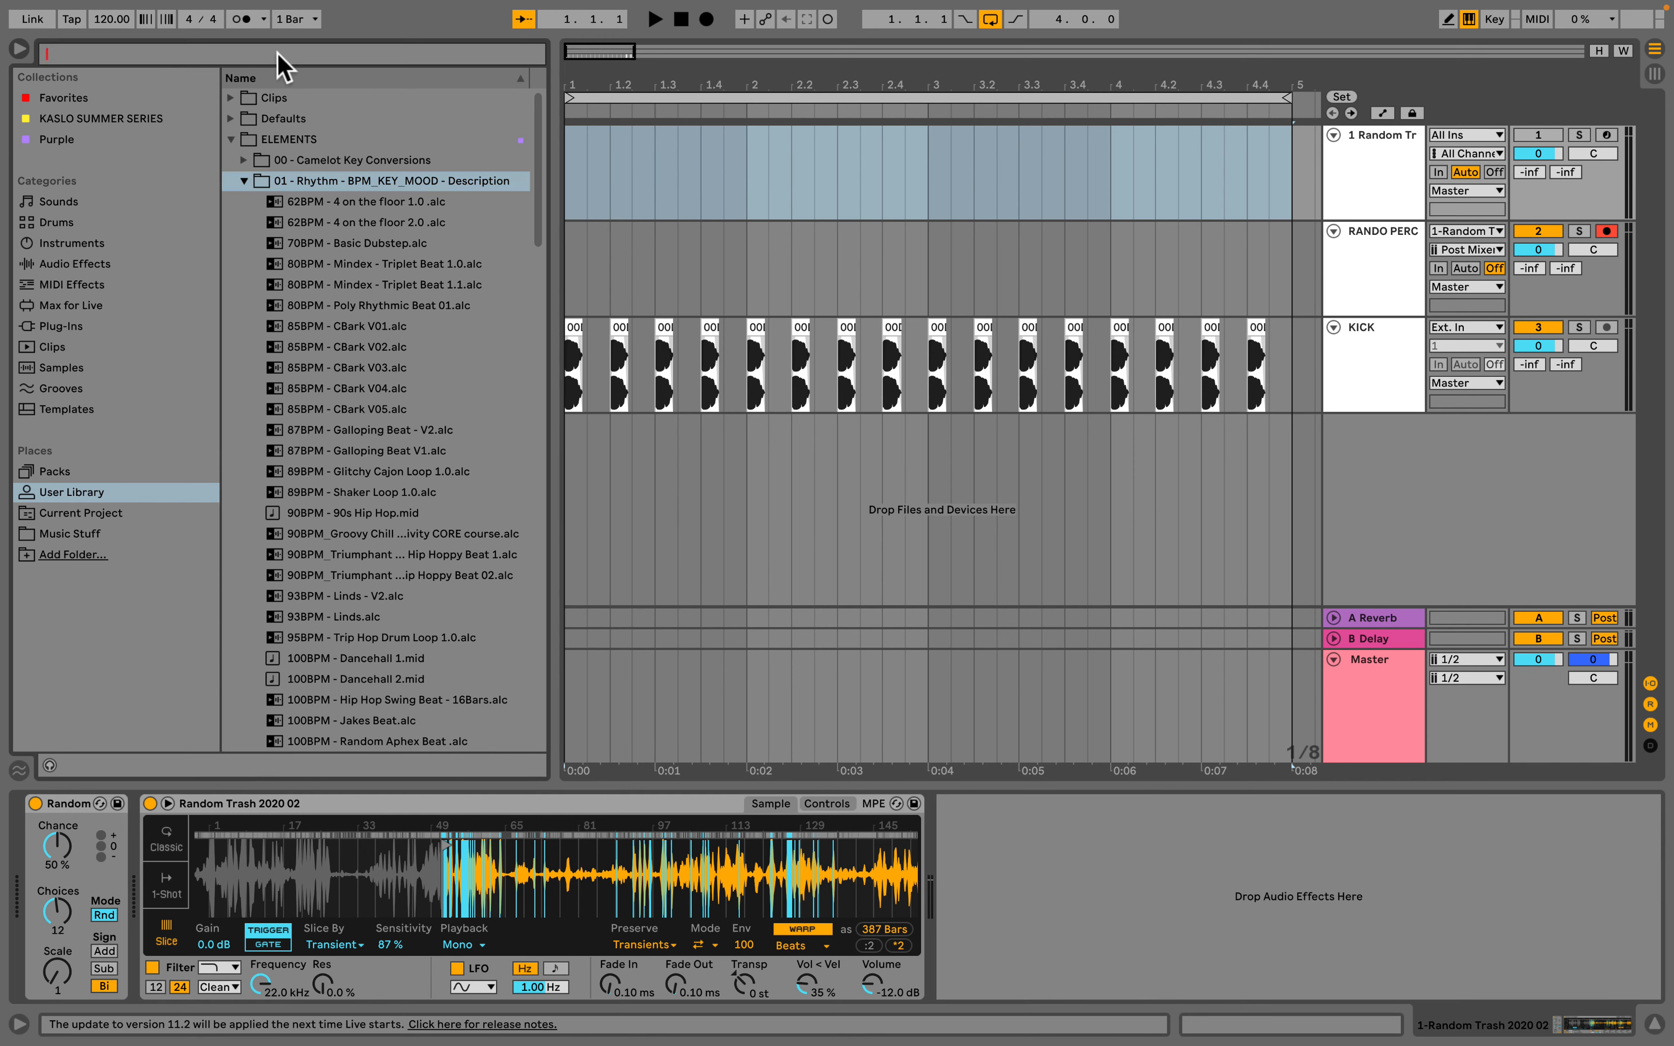
{"action": "type", "text": "billi"}
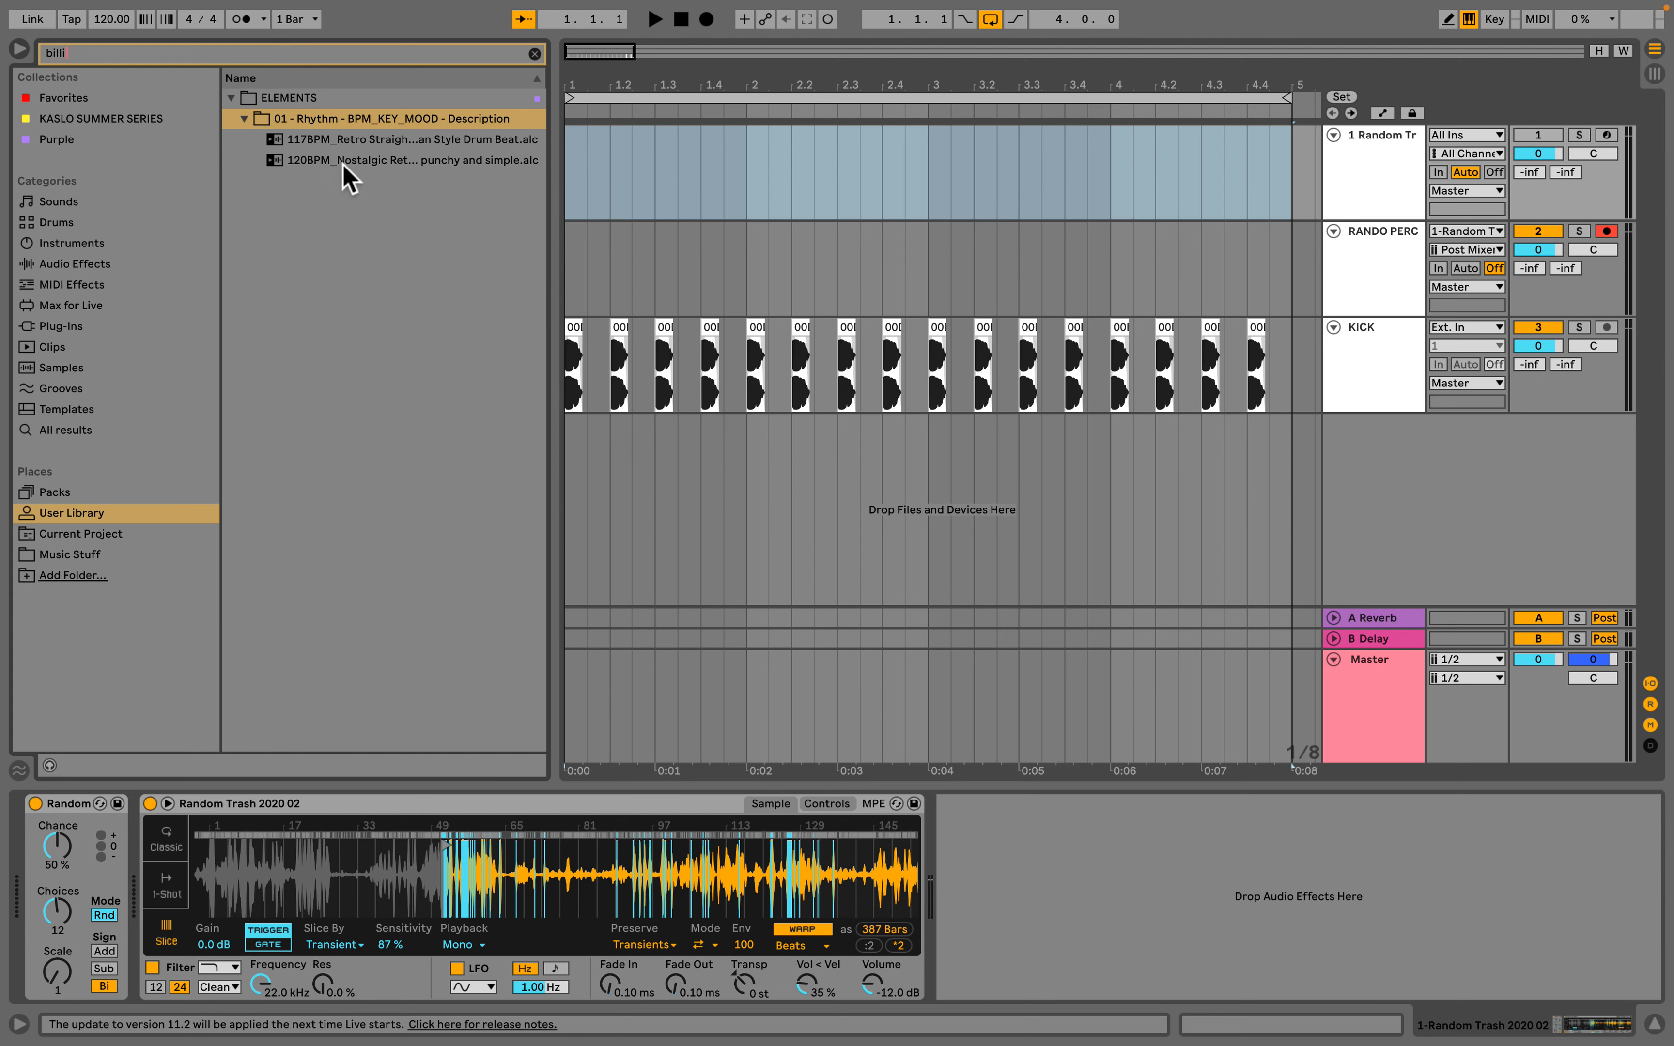
{"action": "left_click", "coordinate": [293, 161]}
{"action": "left_click_drag", "start_coordinate": [293, 163], "coordinate": [564, 159]}
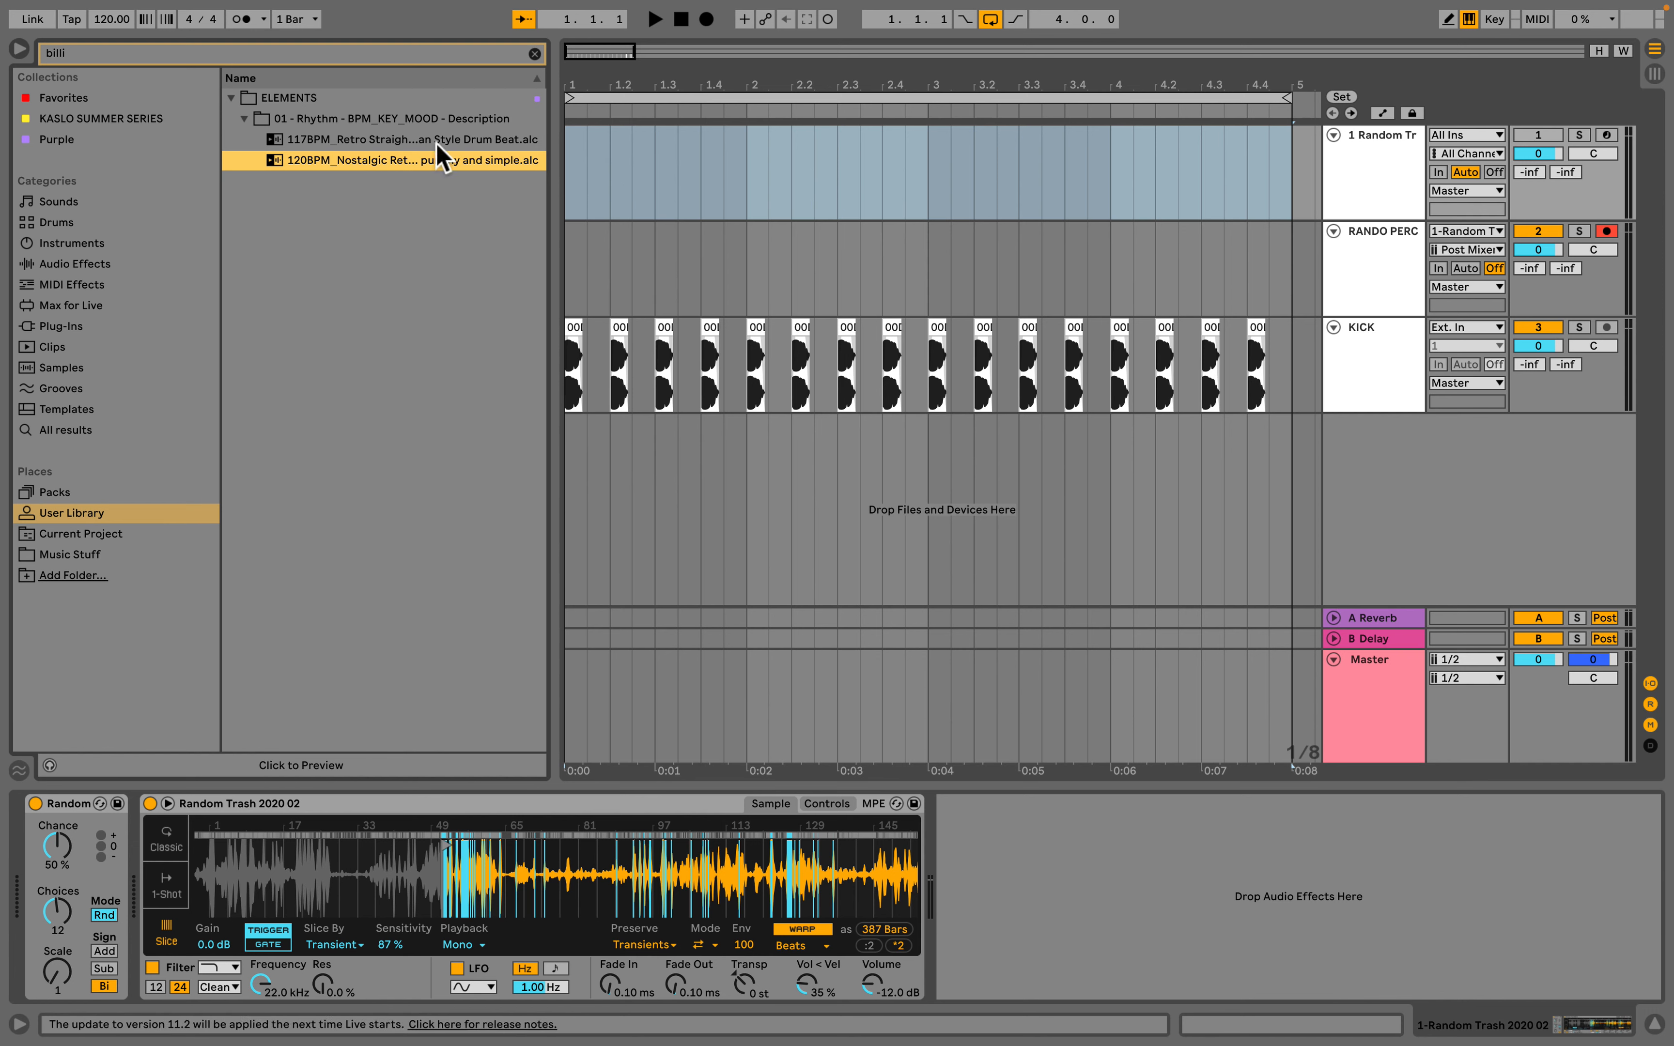
{"action": "left_click_drag", "start_coordinate": [348, 161], "coordinate": [569, 158]}
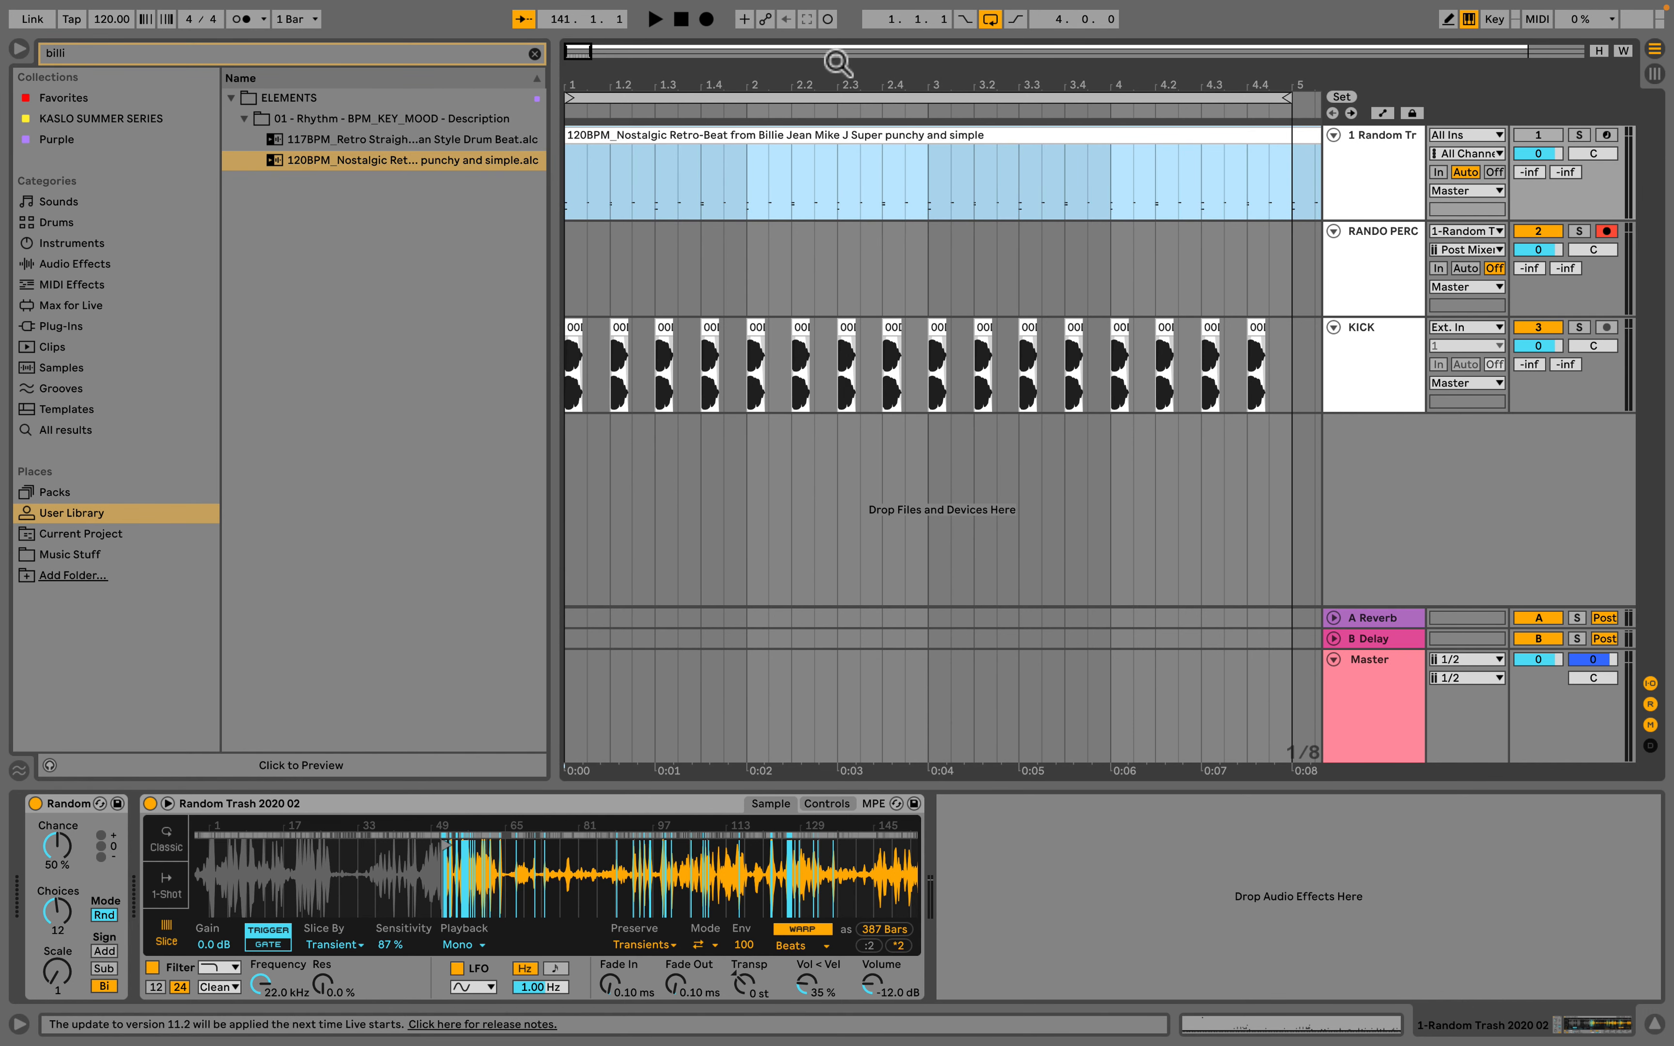
Step: Activate the 1 Random track, audition the retro-beat clip from the start, stop playback and select the clip
{"action": "left_click_drag", "start_coordinate": [832, 82], "coordinate": [831, 48]}
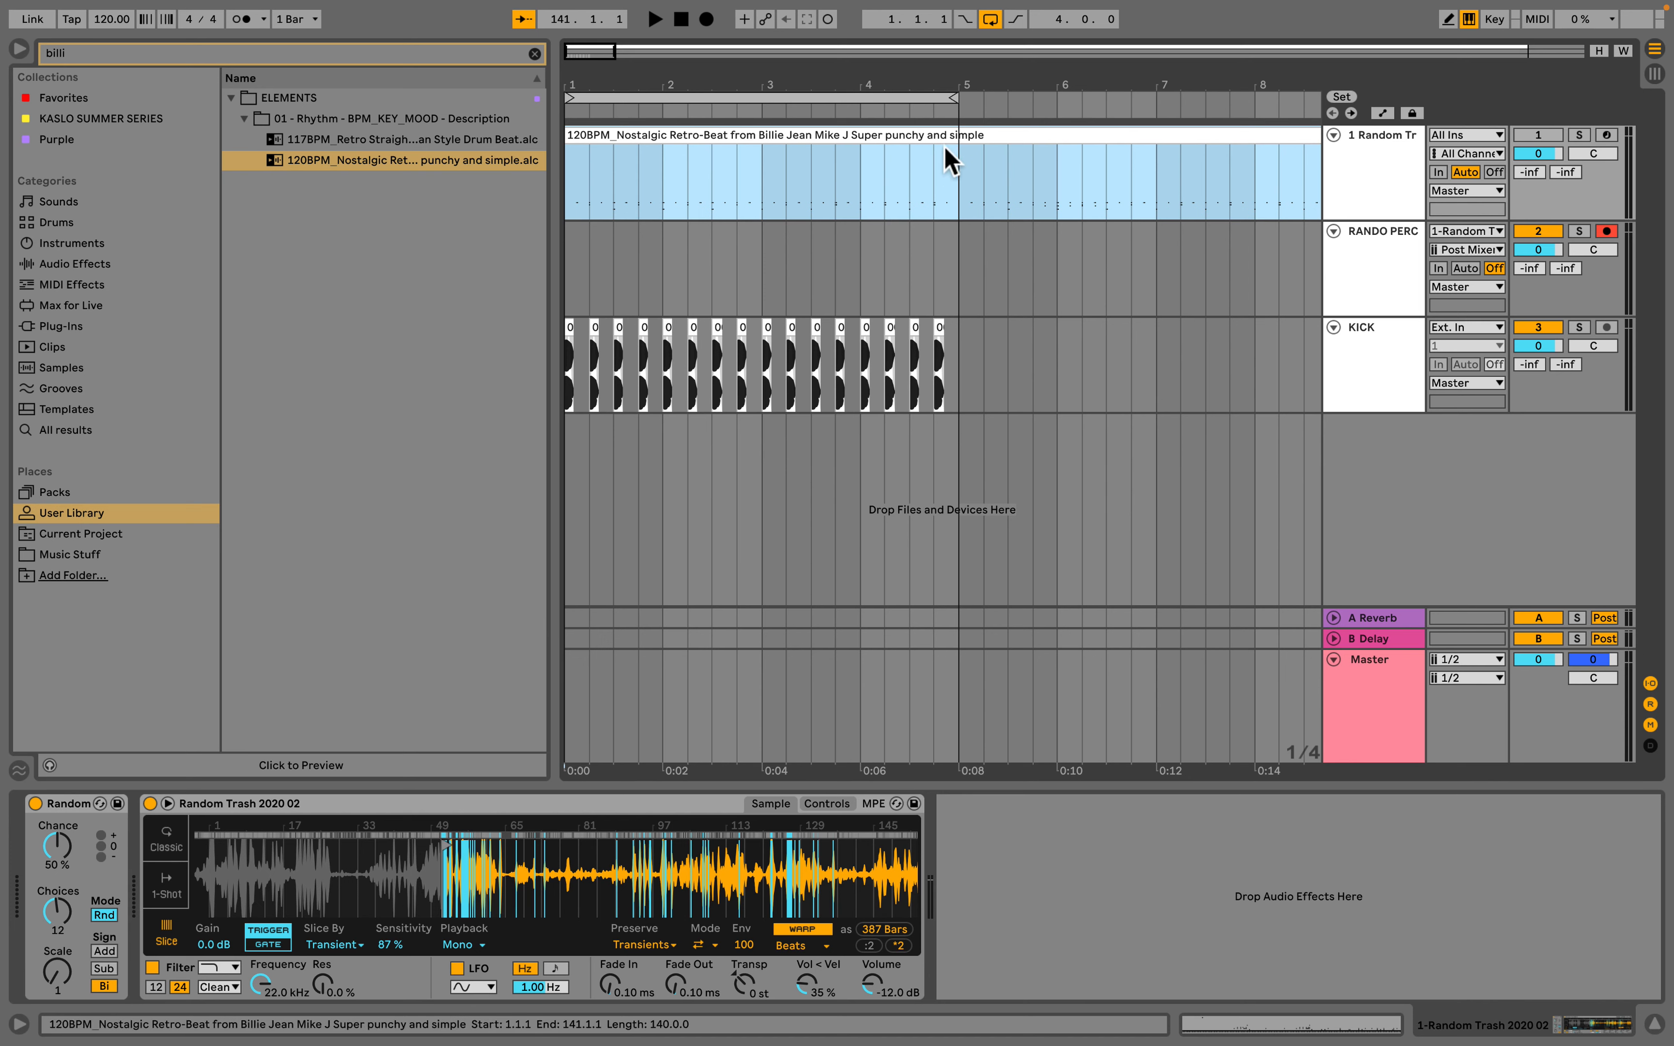
{"action": "scroll", "coordinate": [957, 169], "scroll_direction": "right", "scroll_amount": 10}
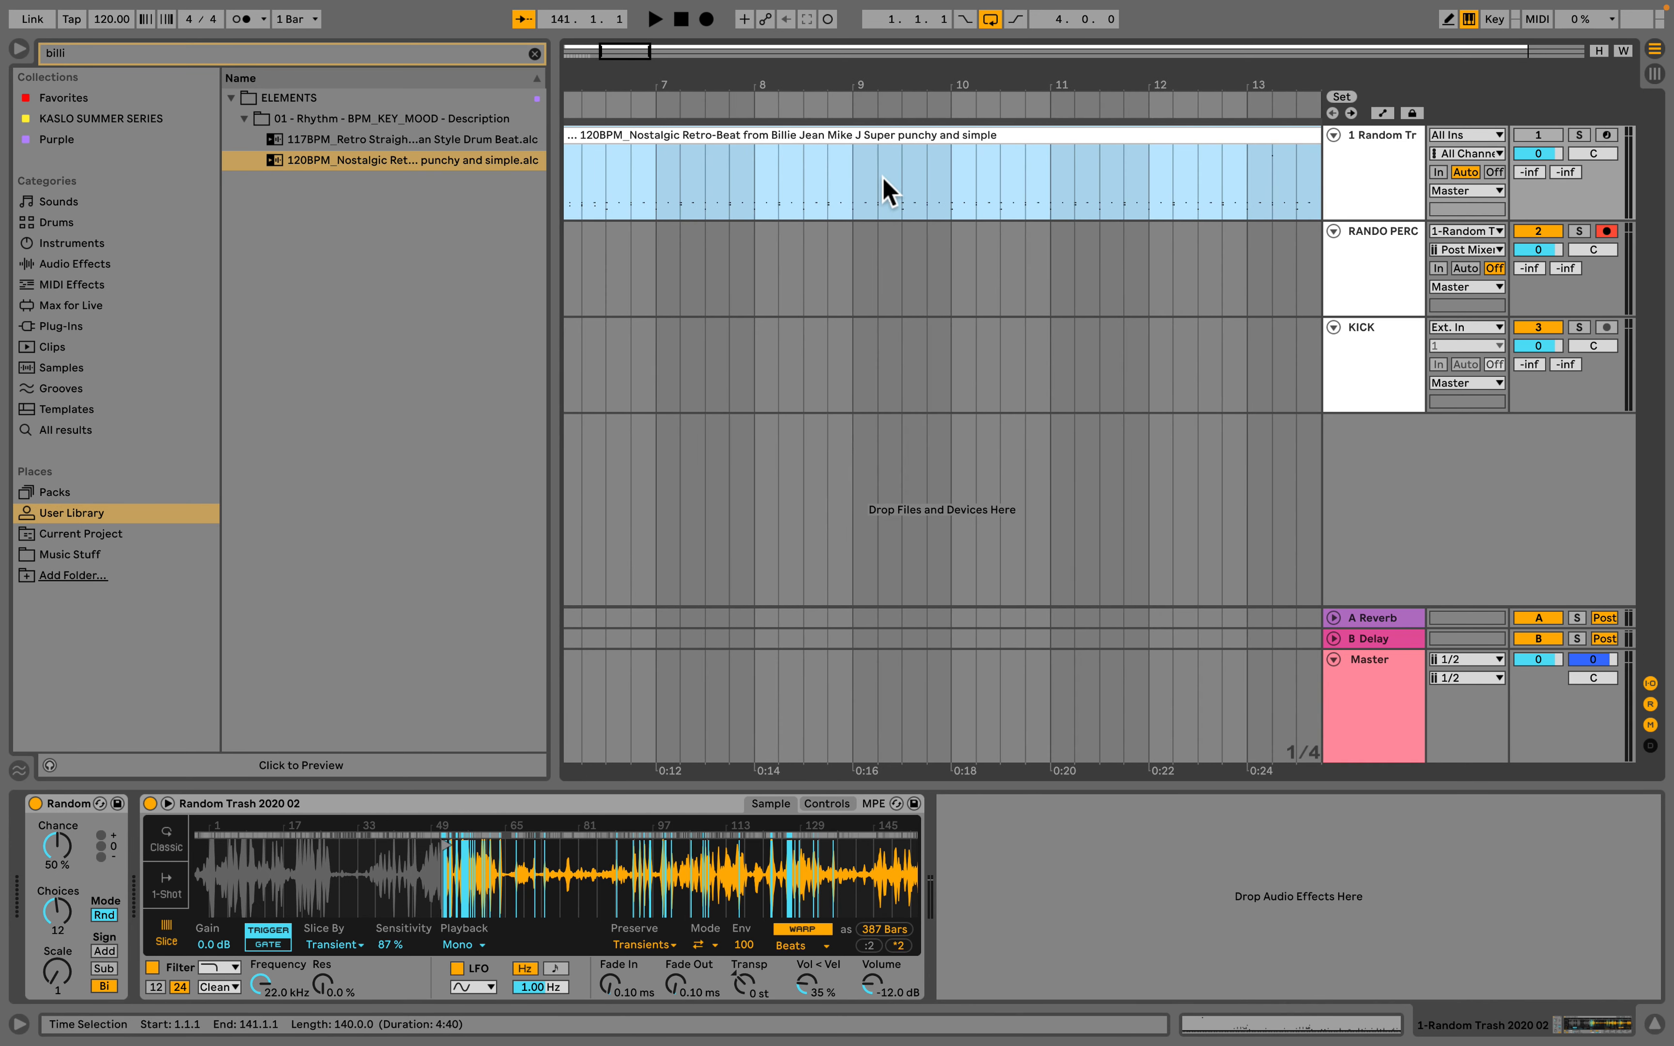
{"action": "scroll", "coordinate": [881, 175], "scroll_direction": "left", "scroll_amount": 10}
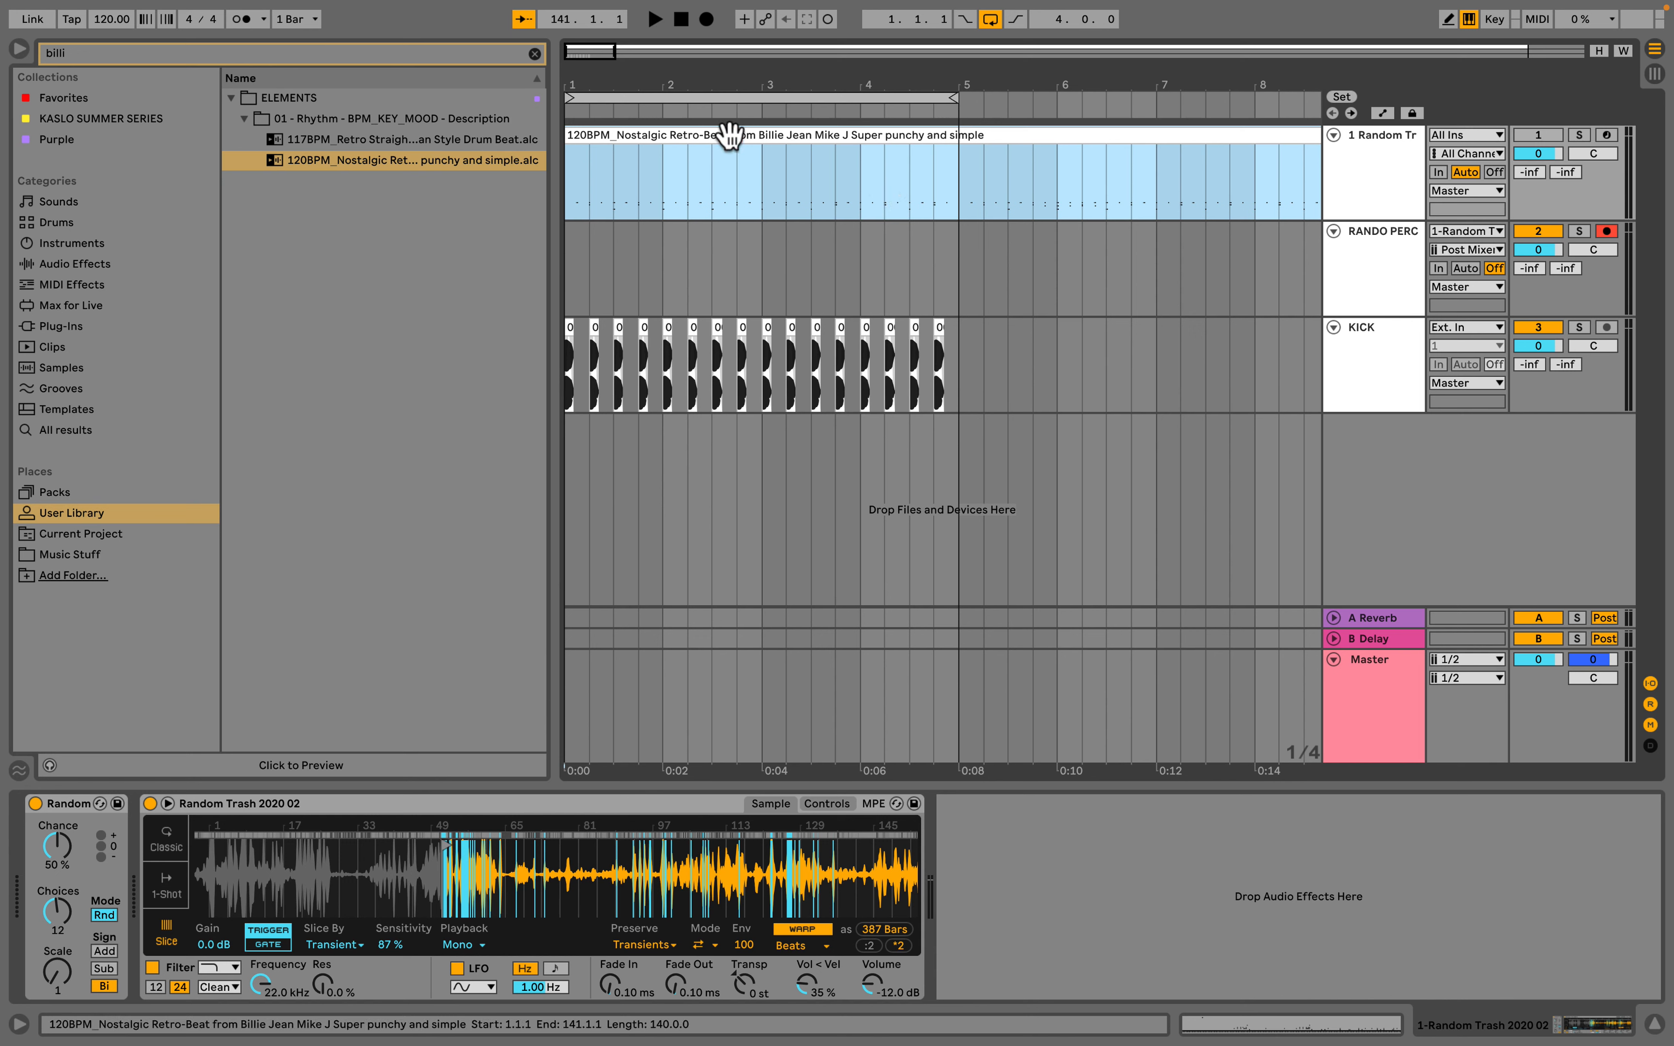
{"action": "left_click", "coordinate": [1537, 134]}
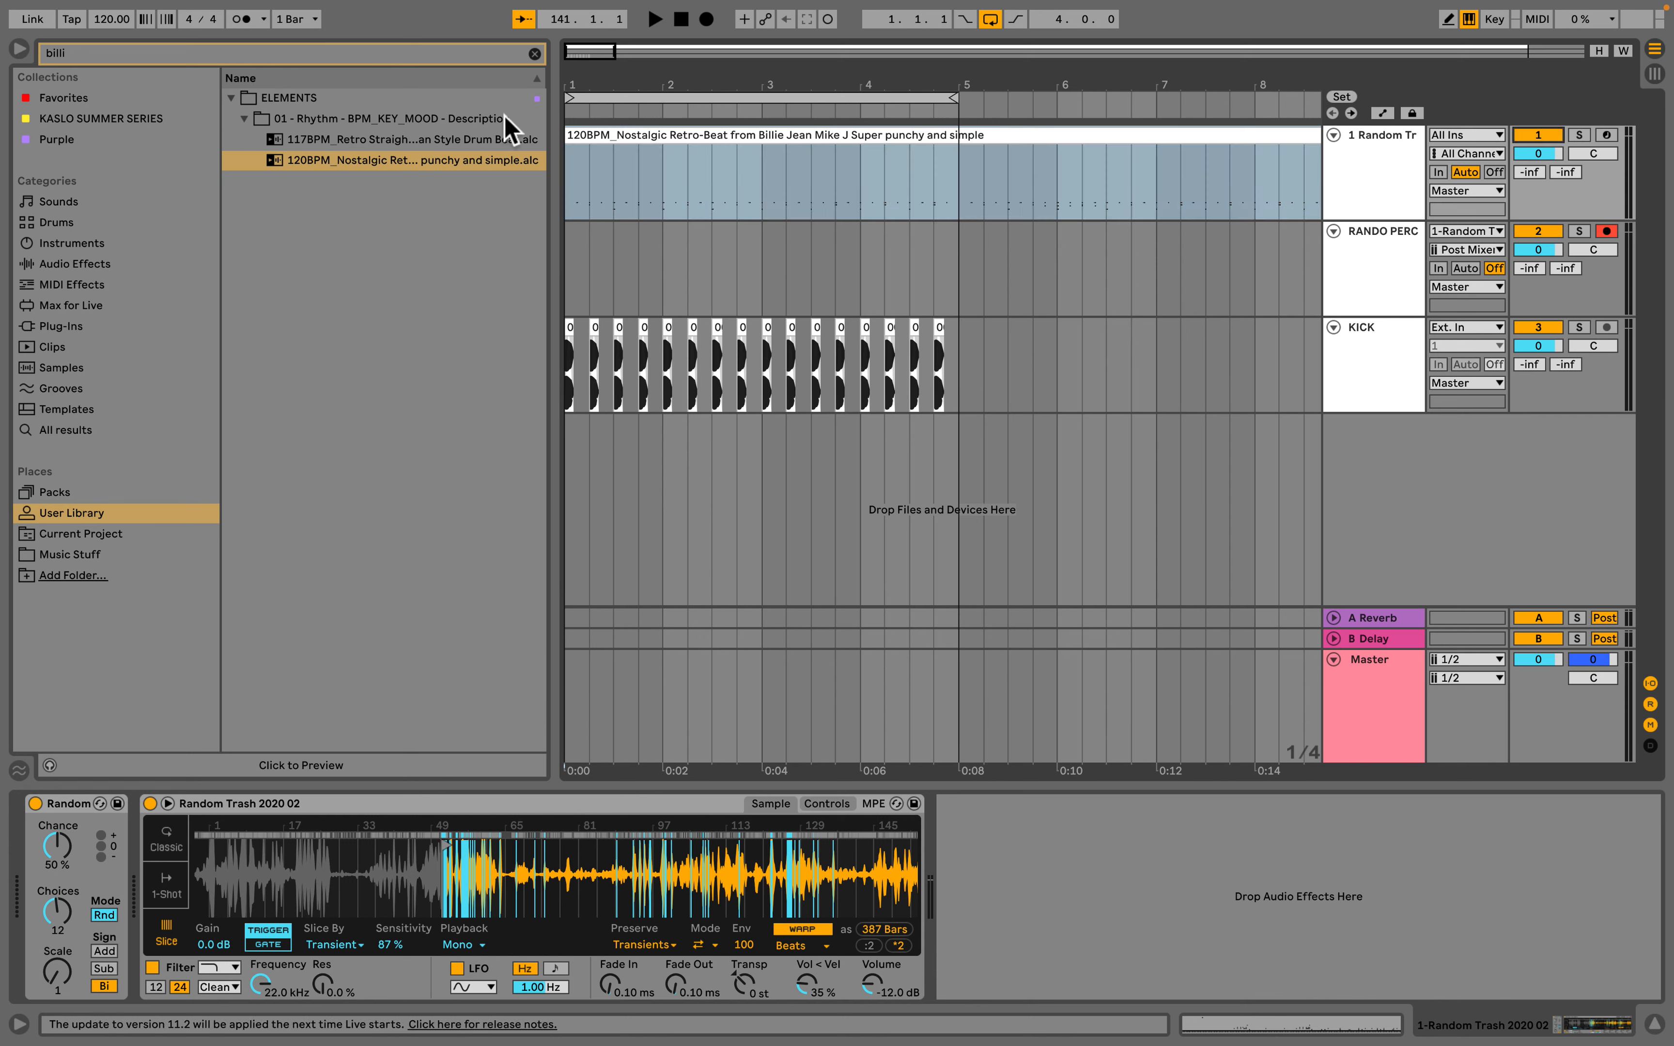
{"action": "left_click", "coordinate": [606, 136]}
{"action": "key", "text": "space"}
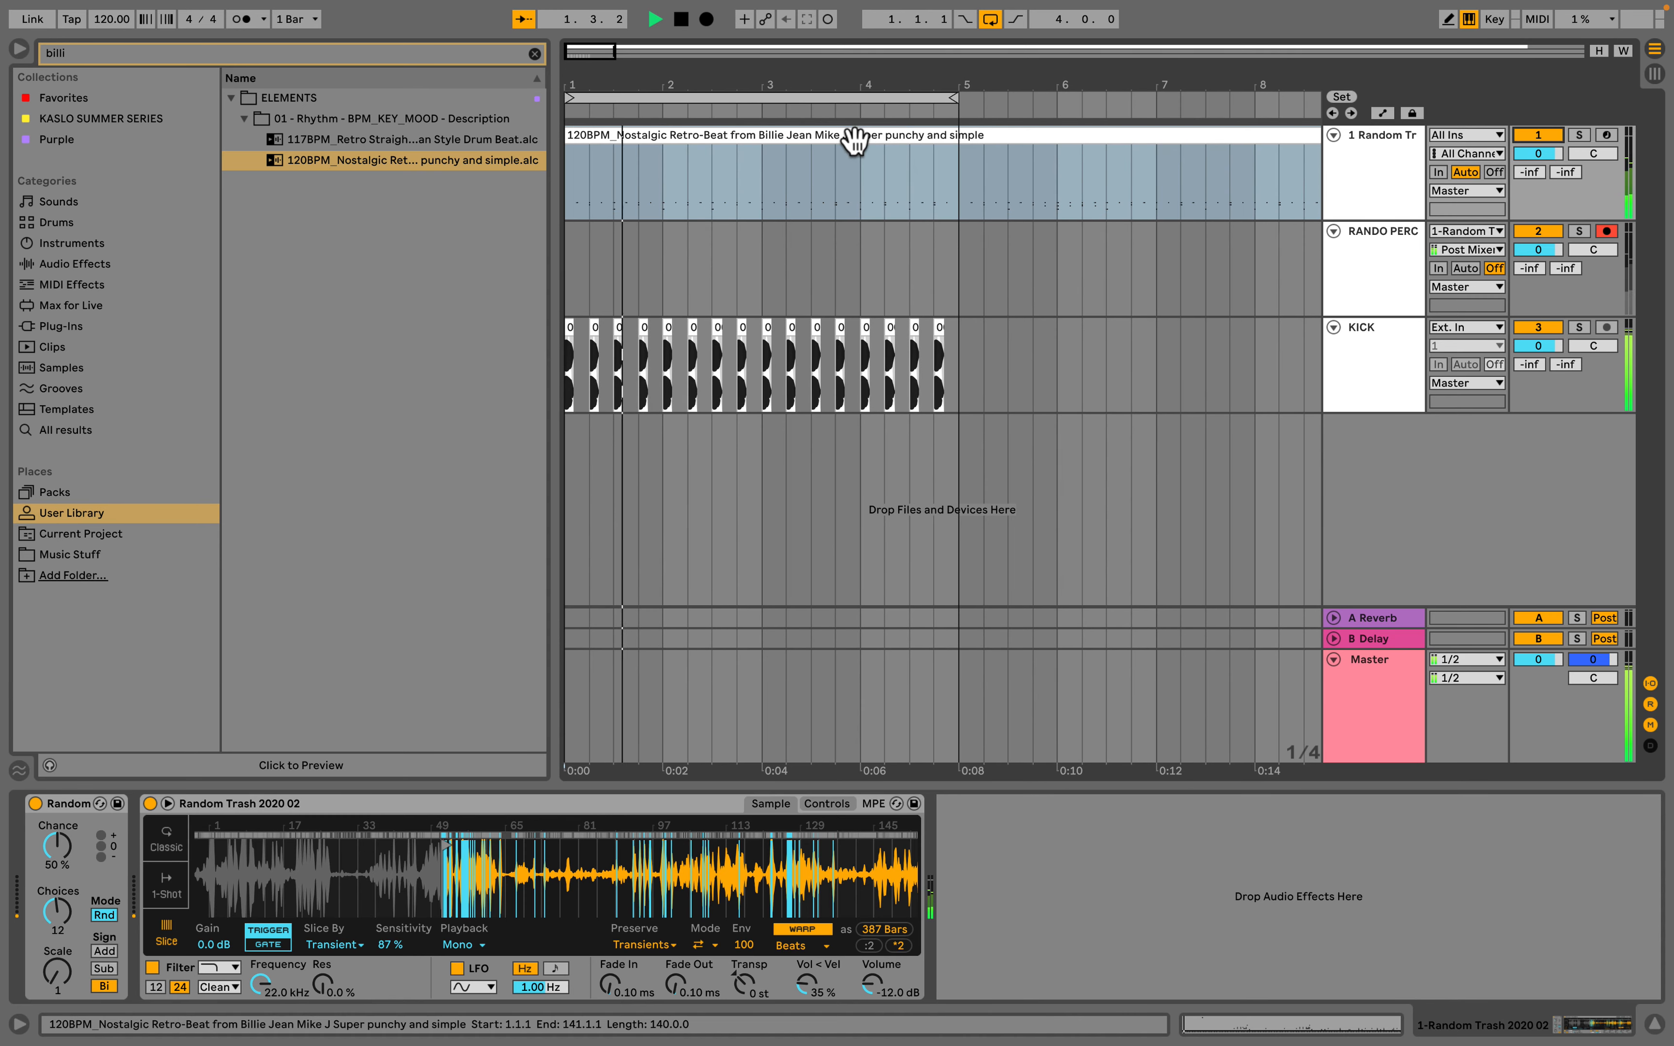
{"action": "key", "text": "space"}
{"action": "left_click", "coordinate": [863, 138]}
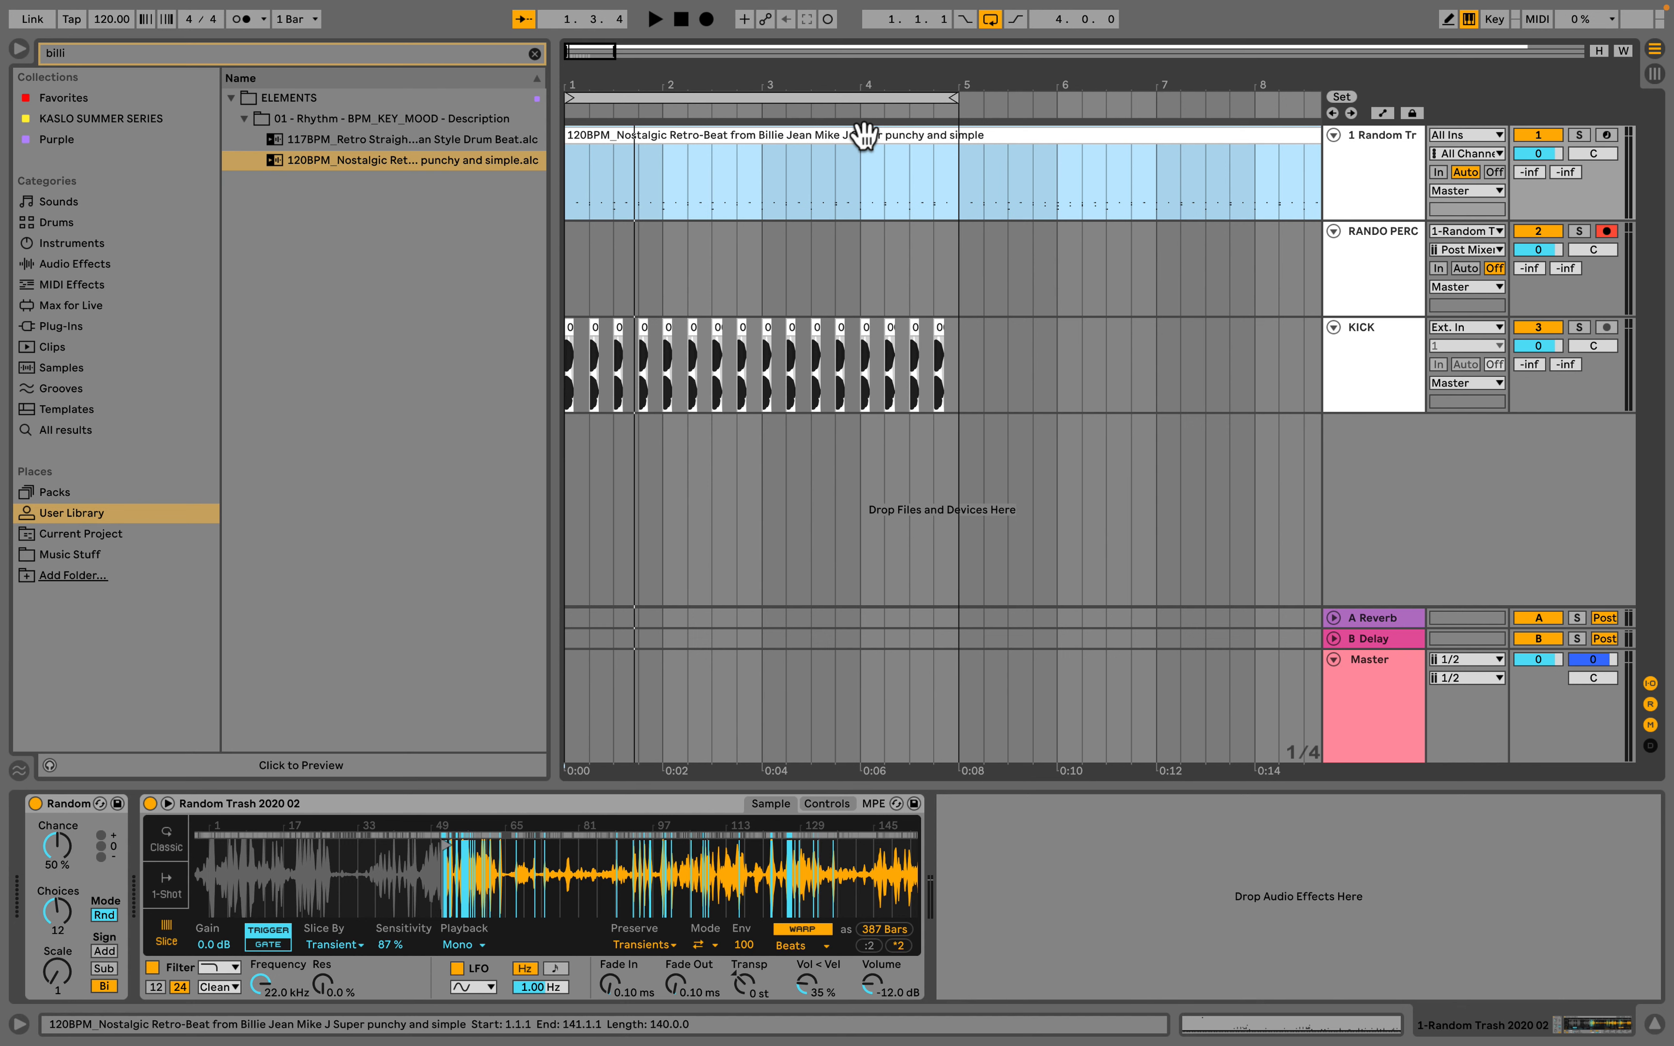
Step: Place the 120BPM_Nostalgic Retro-Beat clip at bar 1 on a new track below KICK, deactivate the KICK track and play the arrangement
{"action": "left_click_drag", "start_coordinate": [332, 161], "coordinate": [568, 456]}
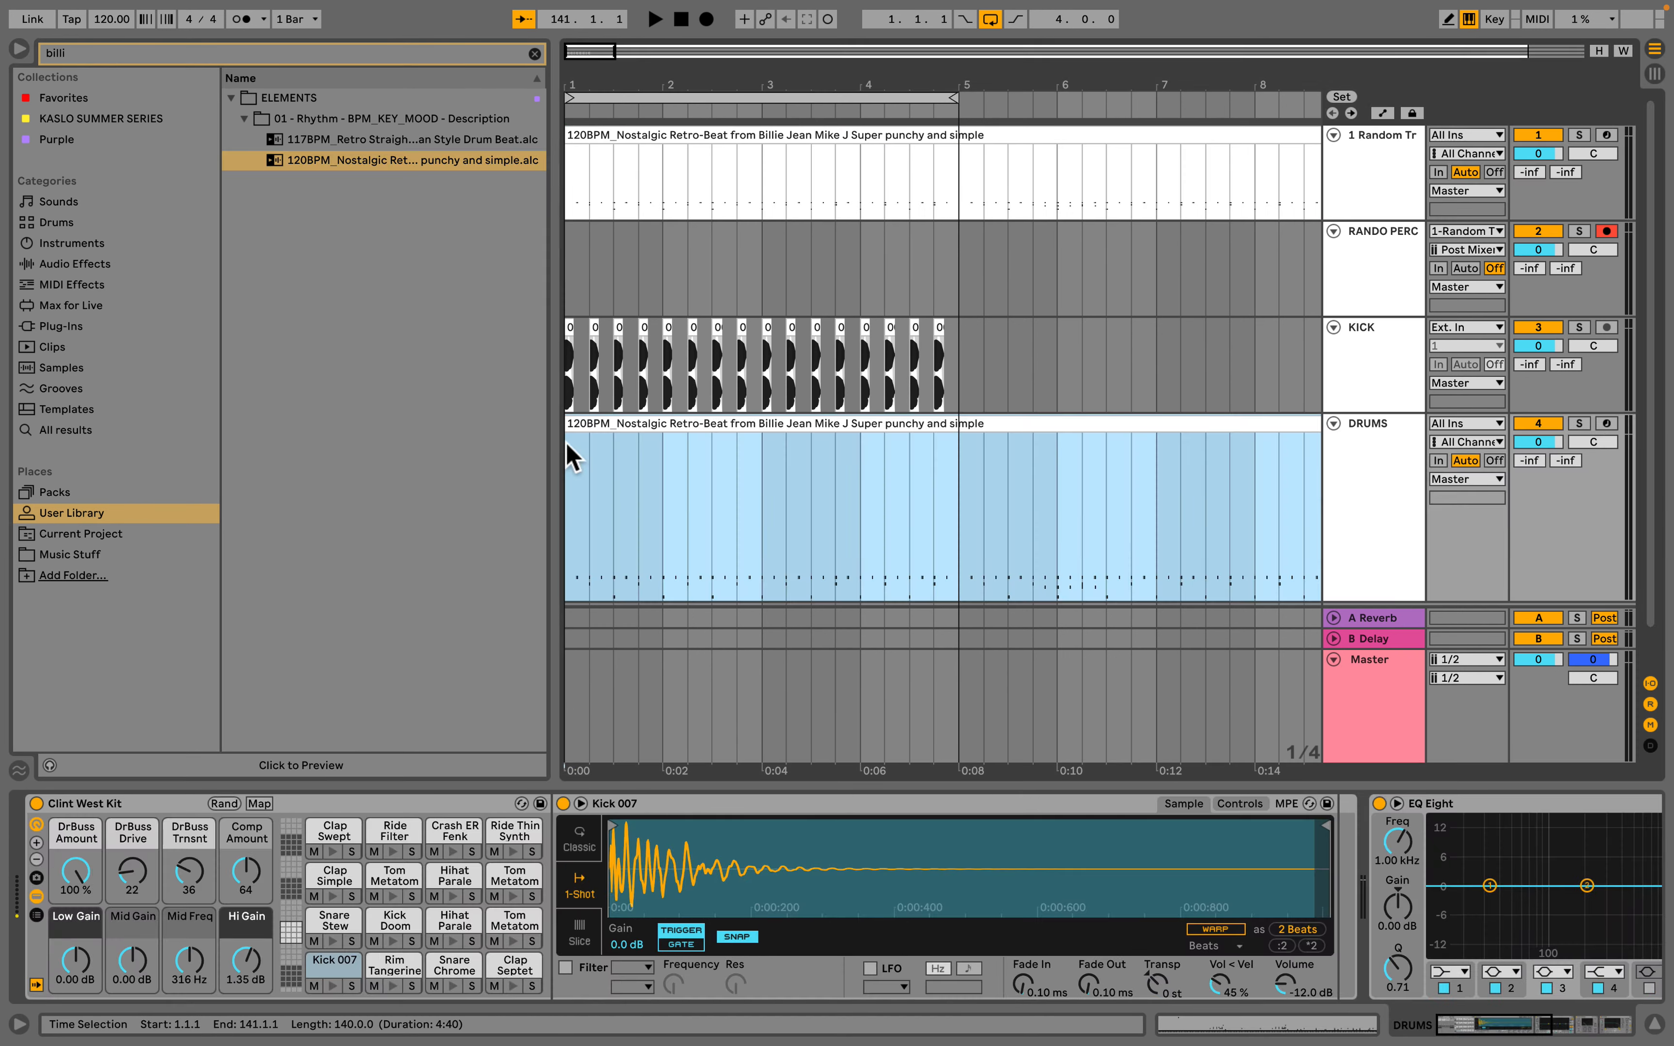
{"action": "left_click", "coordinate": [1459, 350]}
{"action": "left_click", "coordinate": [1538, 327]}
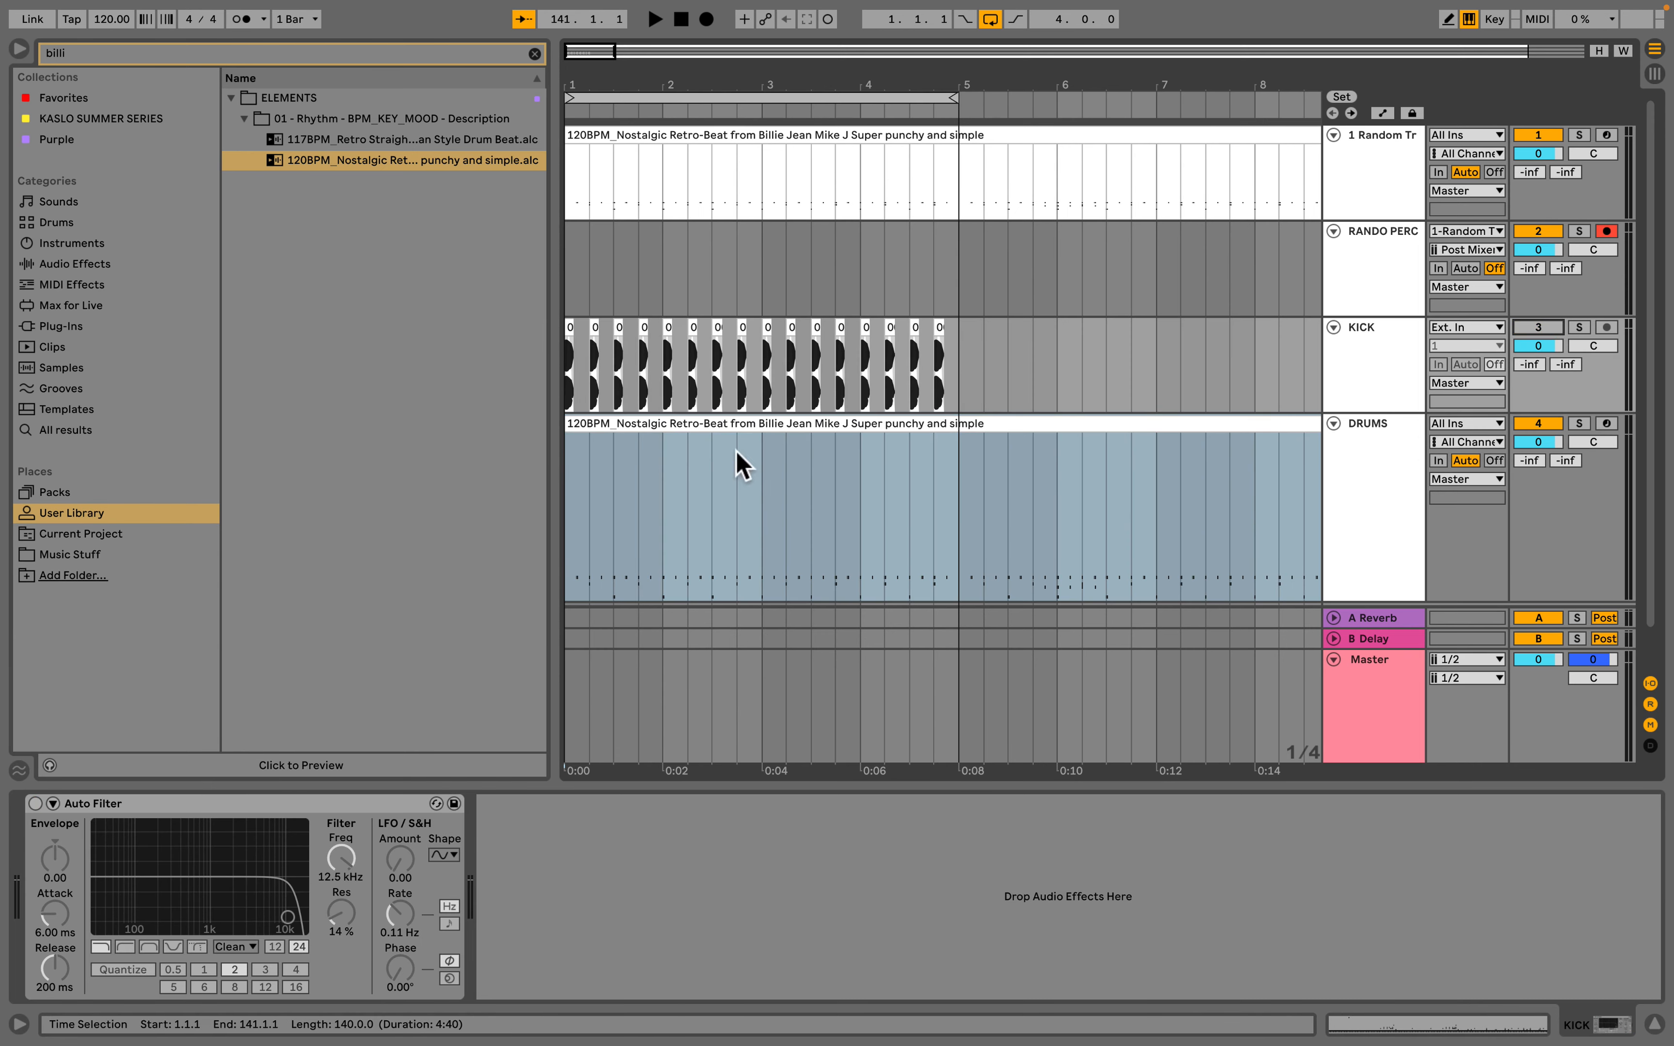
{"action": "left_click", "coordinate": [730, 420]}
{"action": "key", "text": "space"}
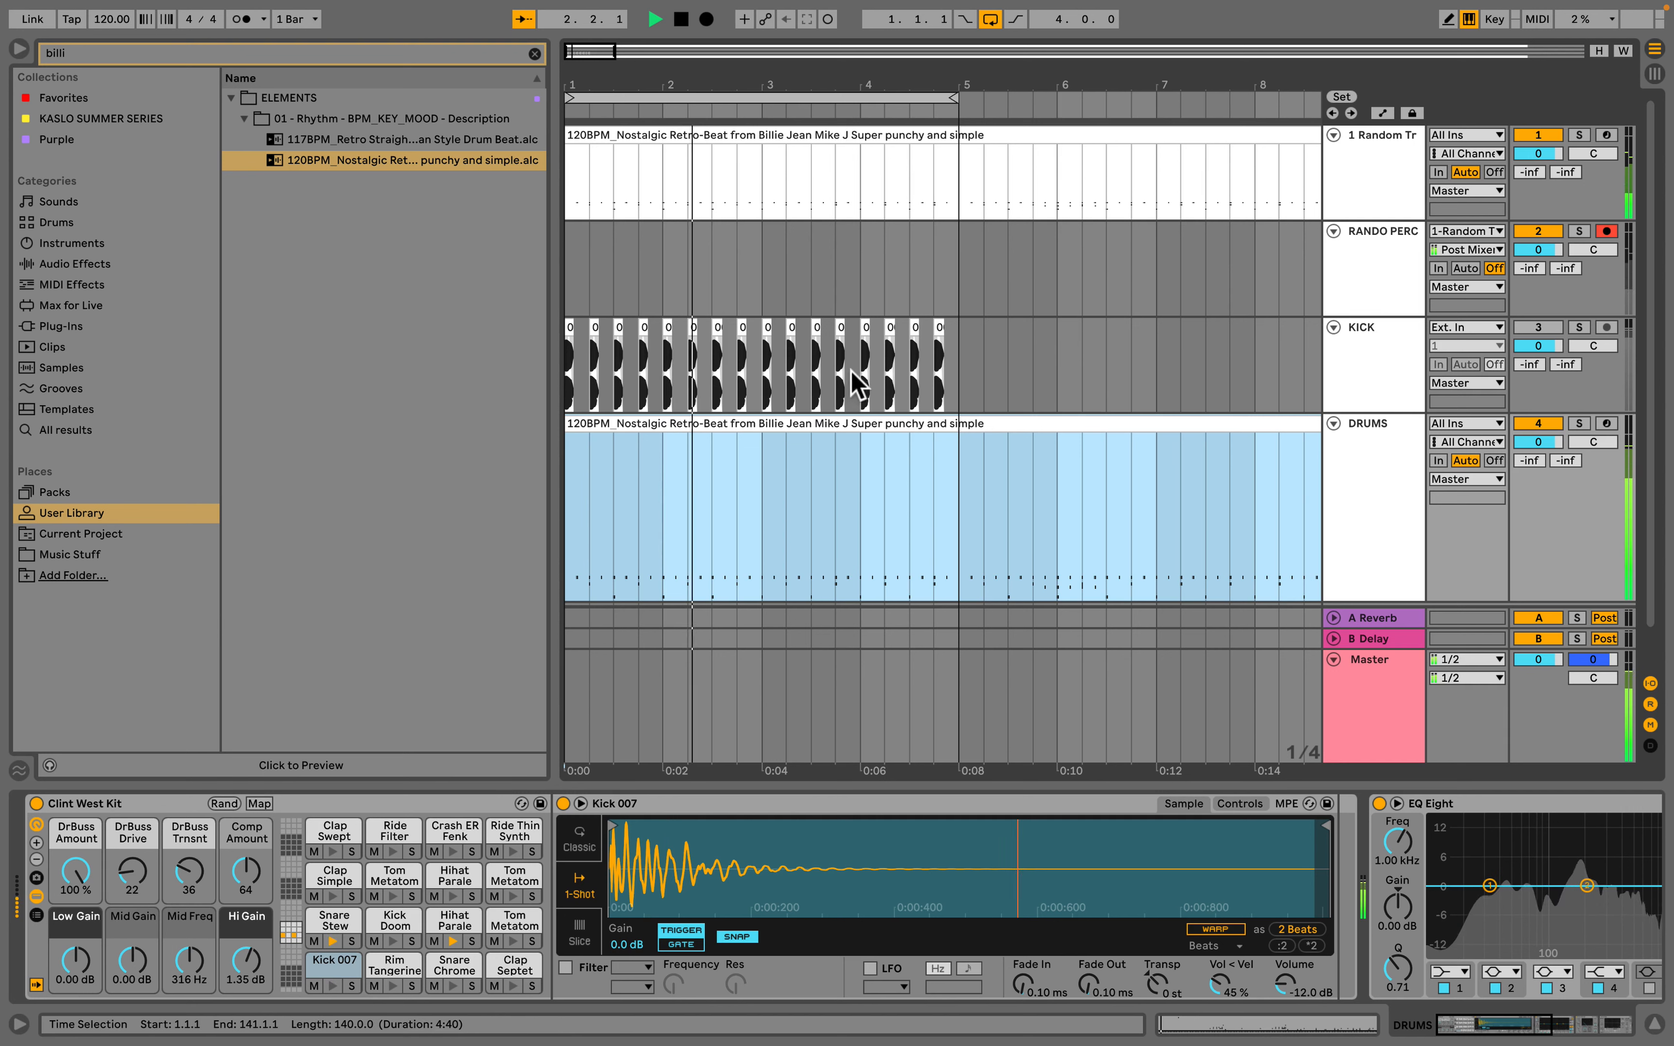
Step: Set the Simpler on the 1 Random track to -2.29 dB volume, about bar 65 sample start and 78 % slice sensitivity
{"action": "left_click", "coordinate": [807, 135]}
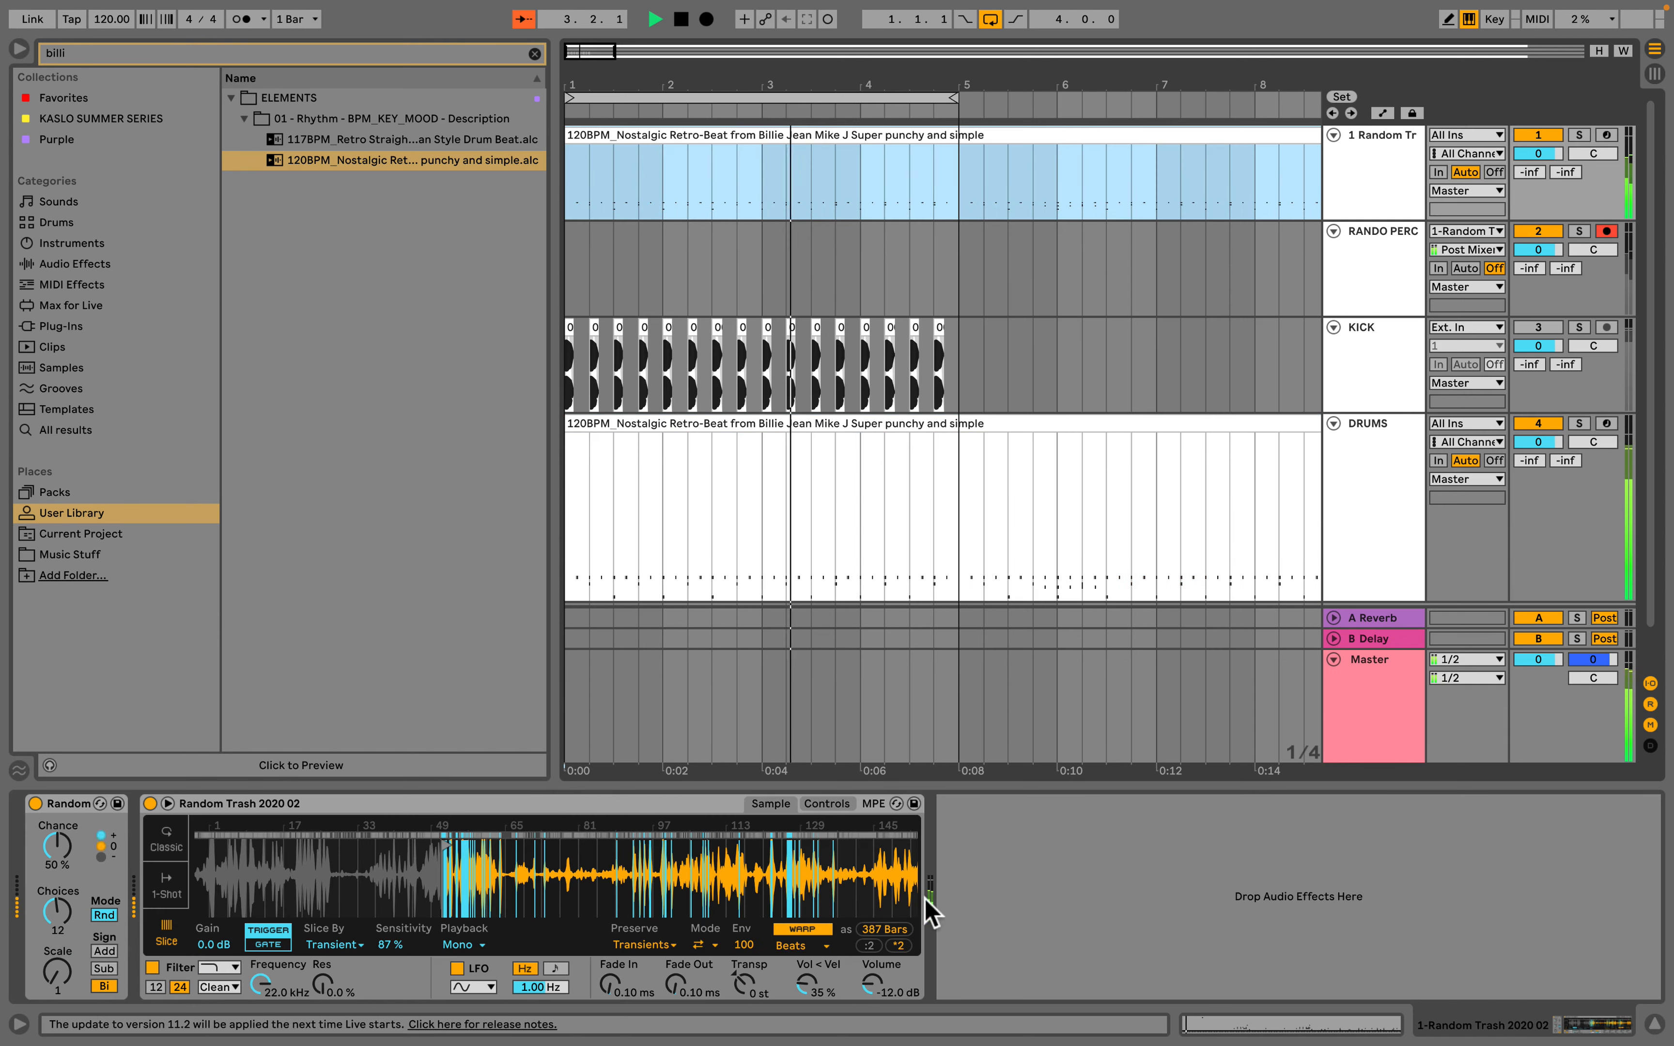
{"action": "left_click_drag", "start_coordinate": [872, 983], "coordinate": [872, 959]}
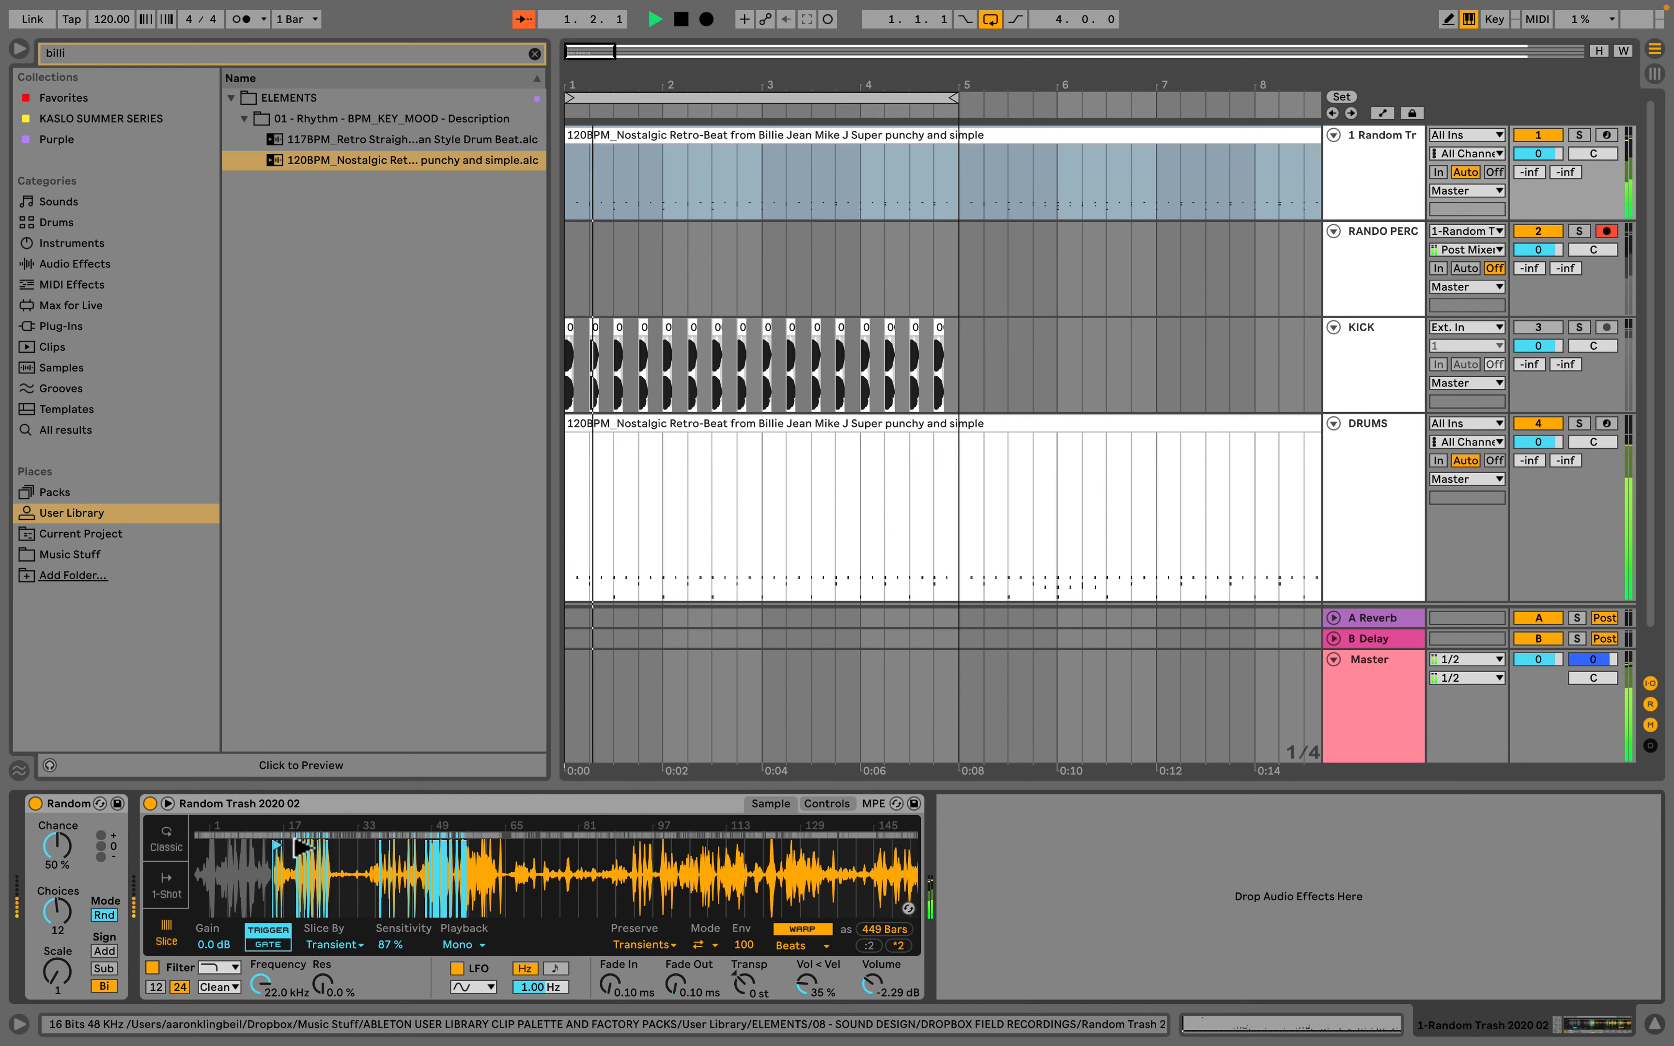
{"action": "left_click_drag", "start_coordinate": [278, 841], "coordinate": [515, 860]}
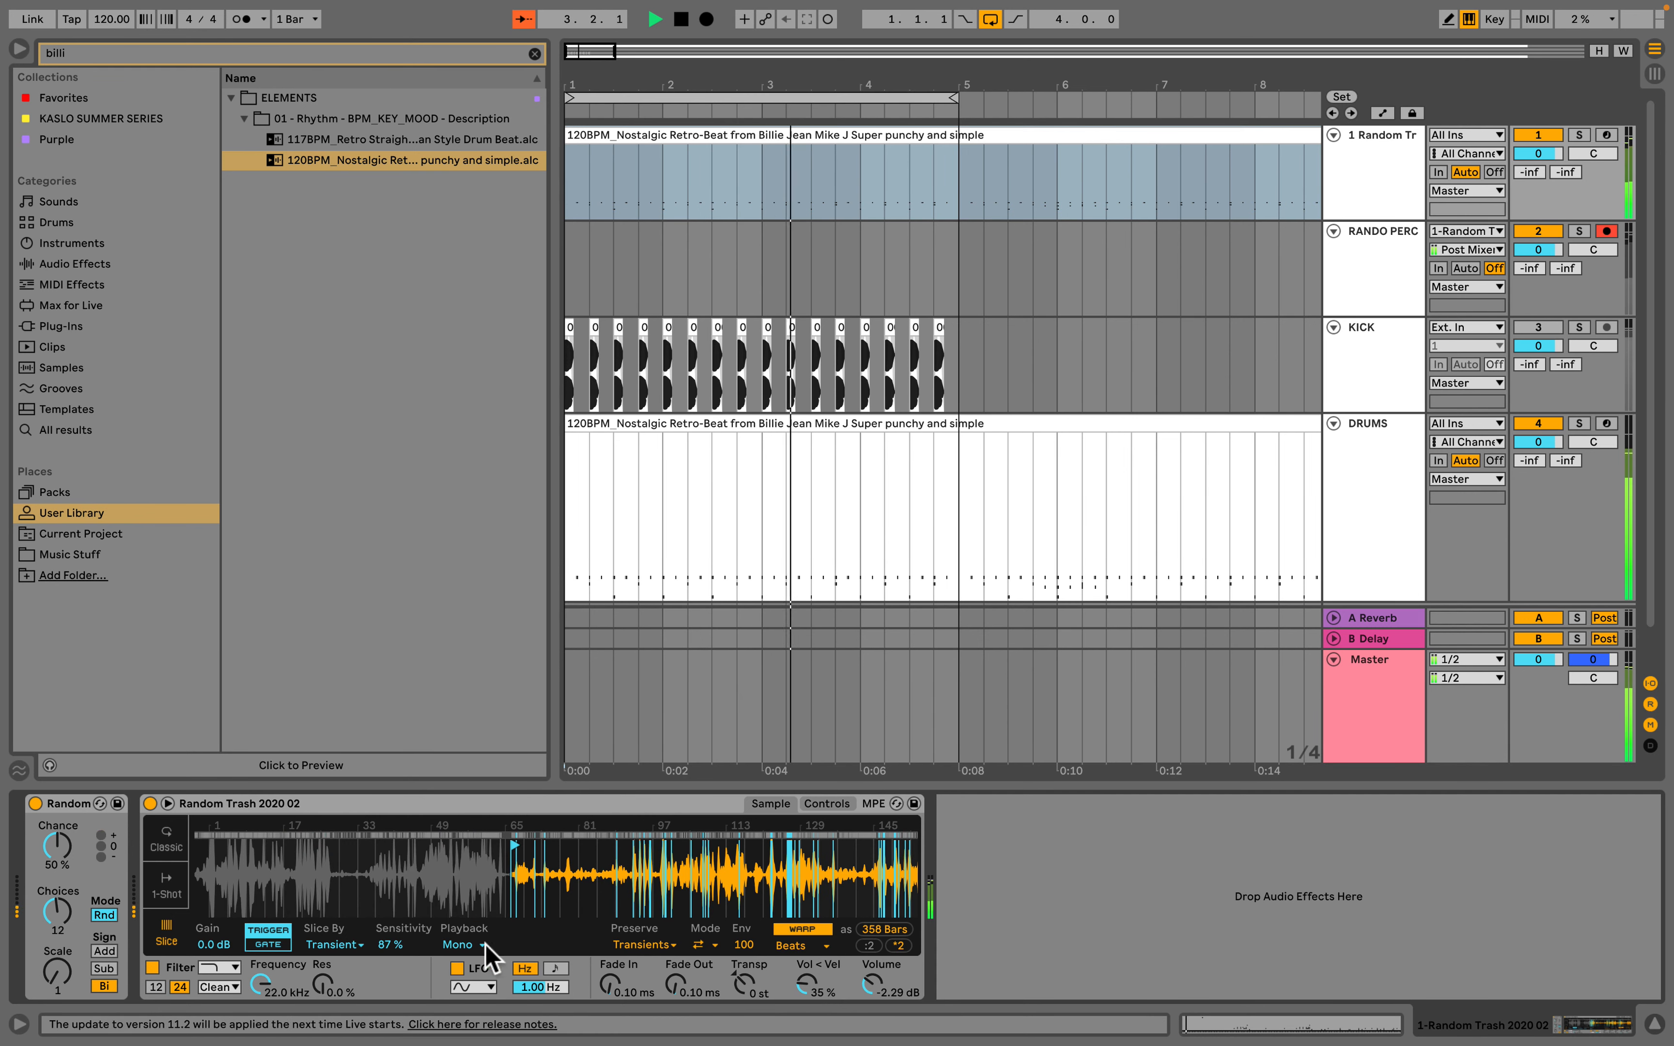
{"action": "left_click_drag", "start_coordinate": [394, 946], "coordinate": [394, 961]}
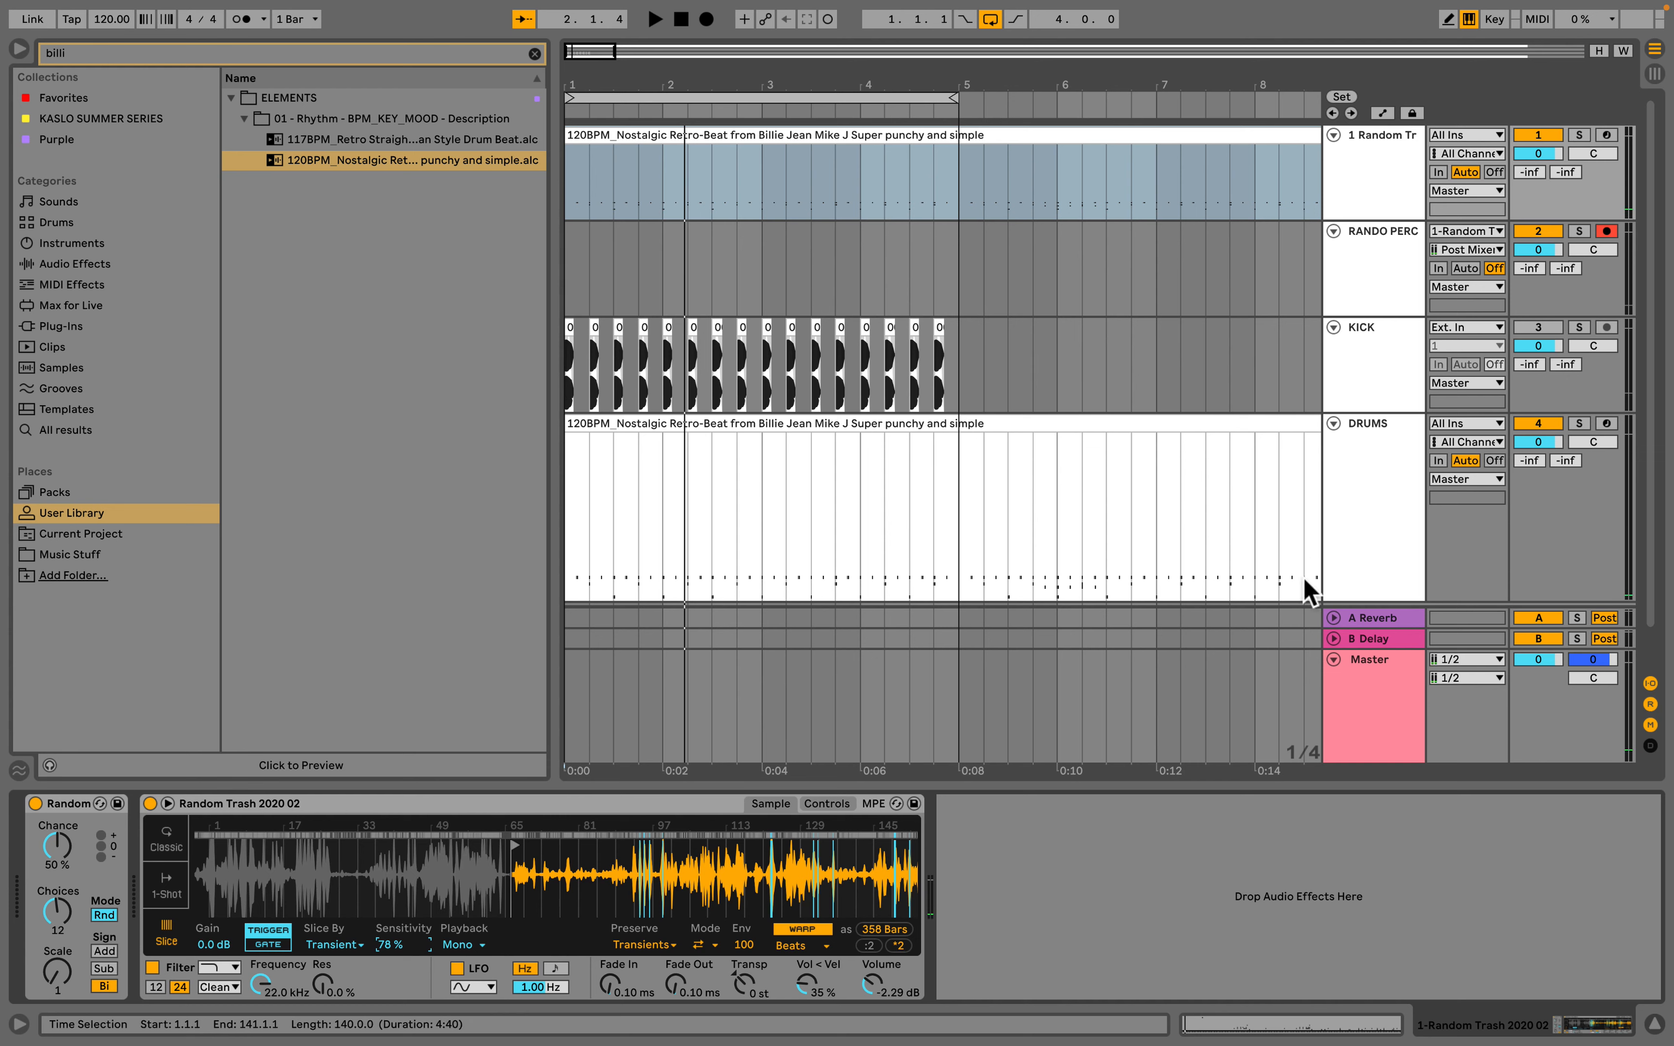
Step: Delete the DRUMS track and the retro-beat clip on the 1 Random track
{"action": "left_click", "coordinate": [1357, 540]}
{"action": "key", "text": "Delete"}
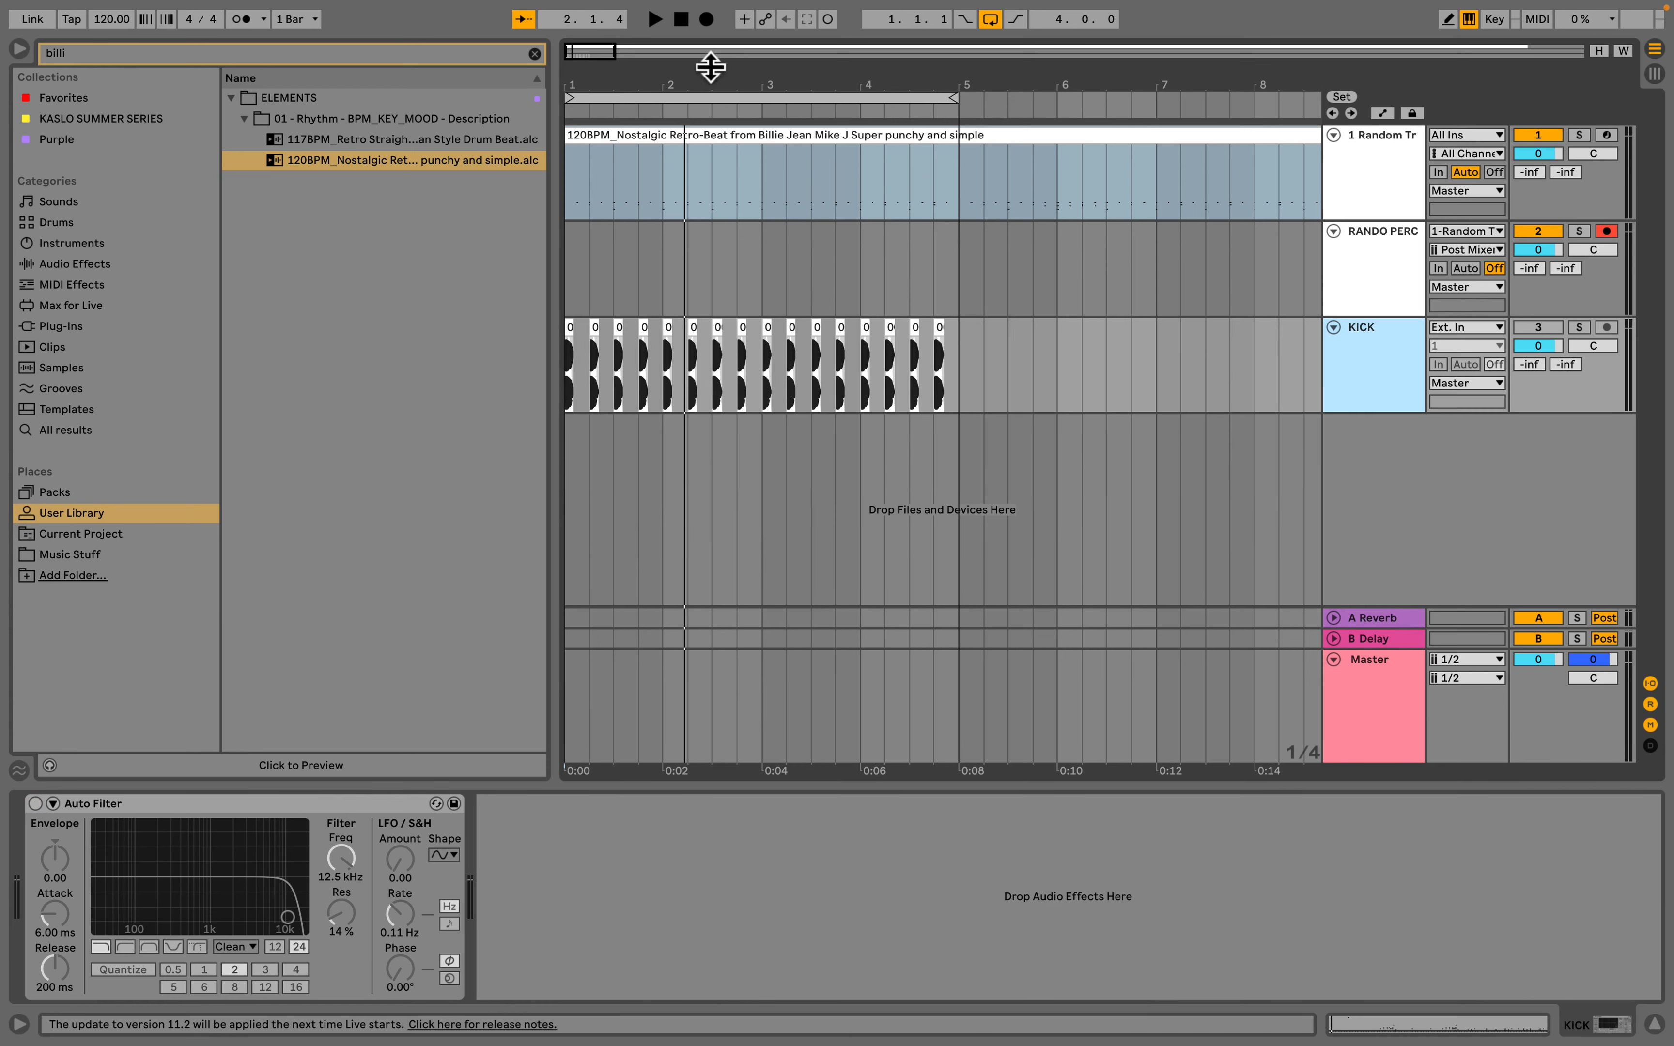
{"action": "left_click", "coordinate": [679, 139]}
{"action": "key", "text": "Delete"}
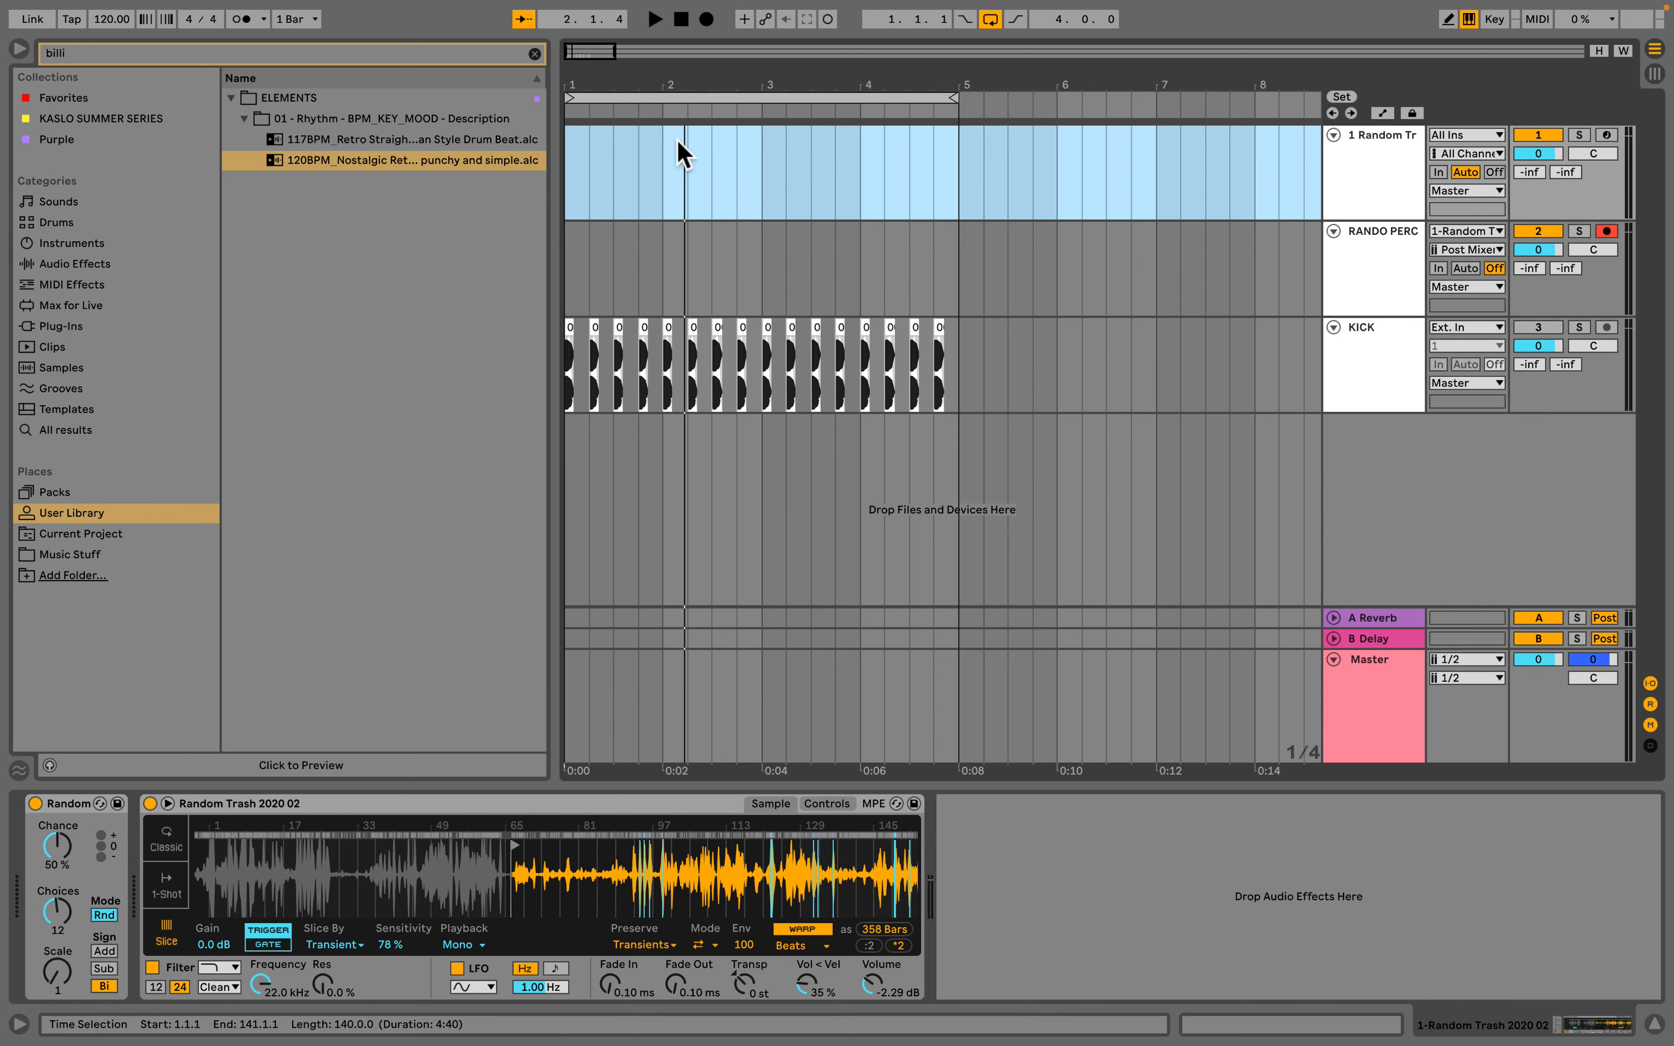
Step: Clear the browser search and preview the Swing Notator 16D, 16B, 8C and 16E files among the grooves
{"action": "left_click", "coordinate": [48, 385]}
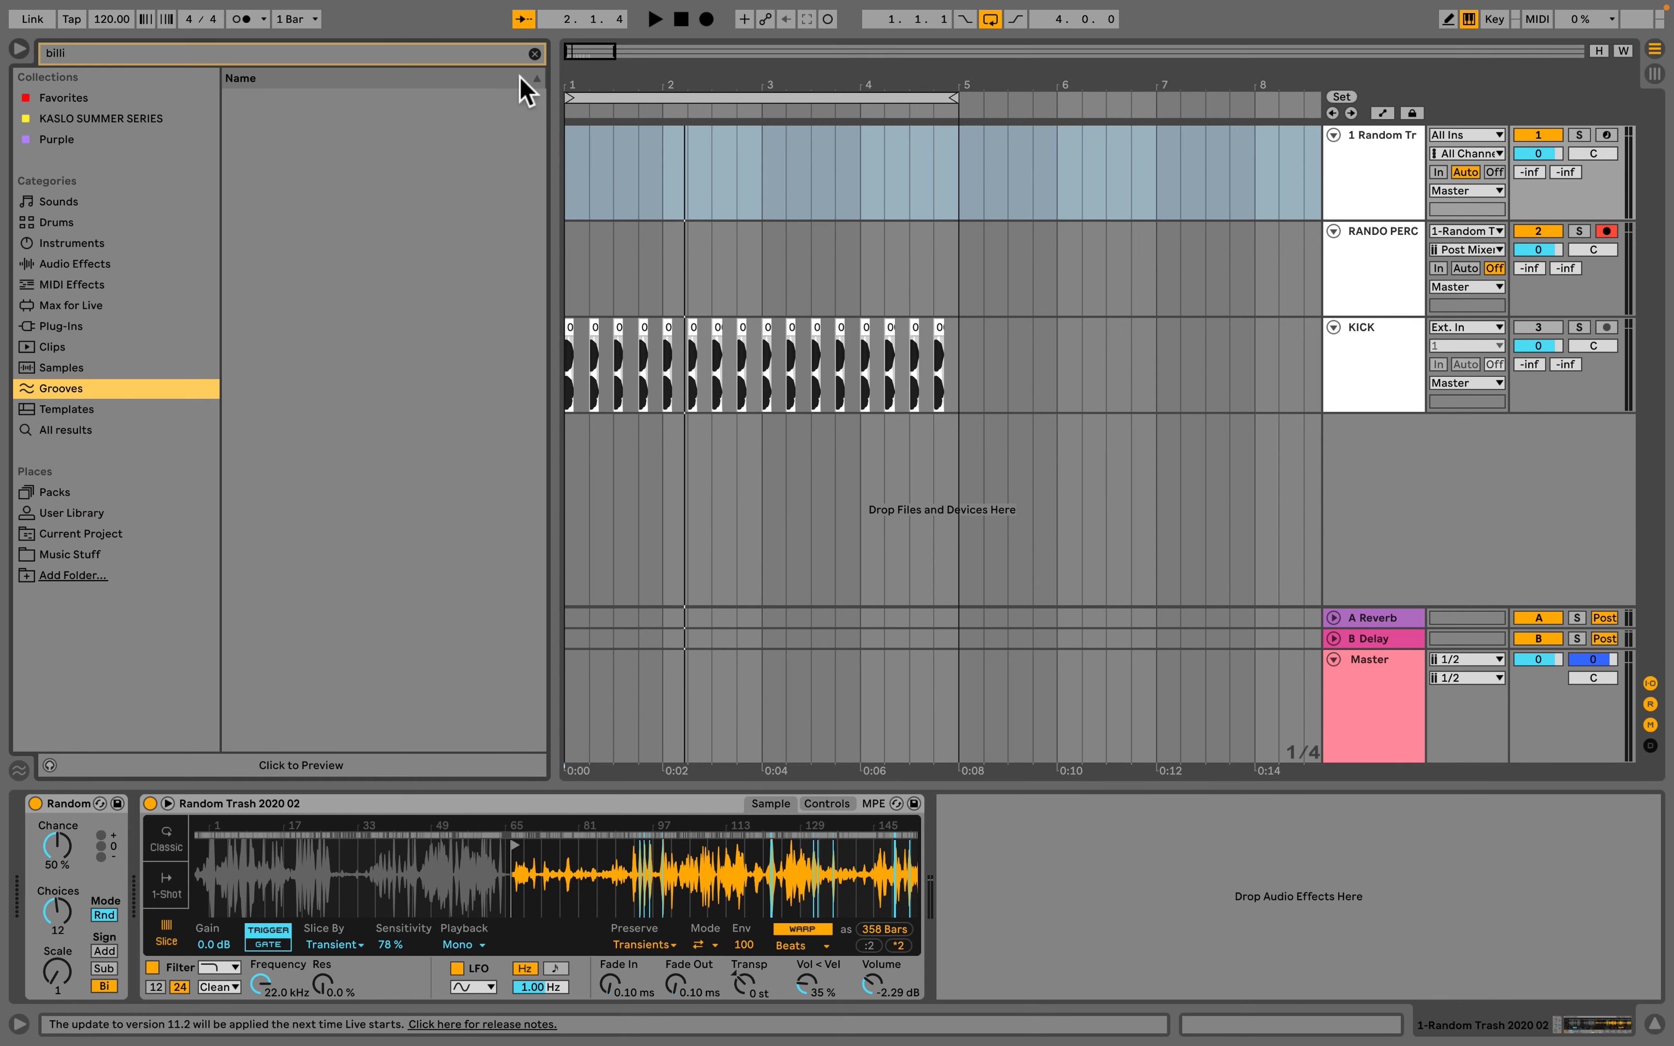
{"action": "left_click", "coordinate": [535, 54]}
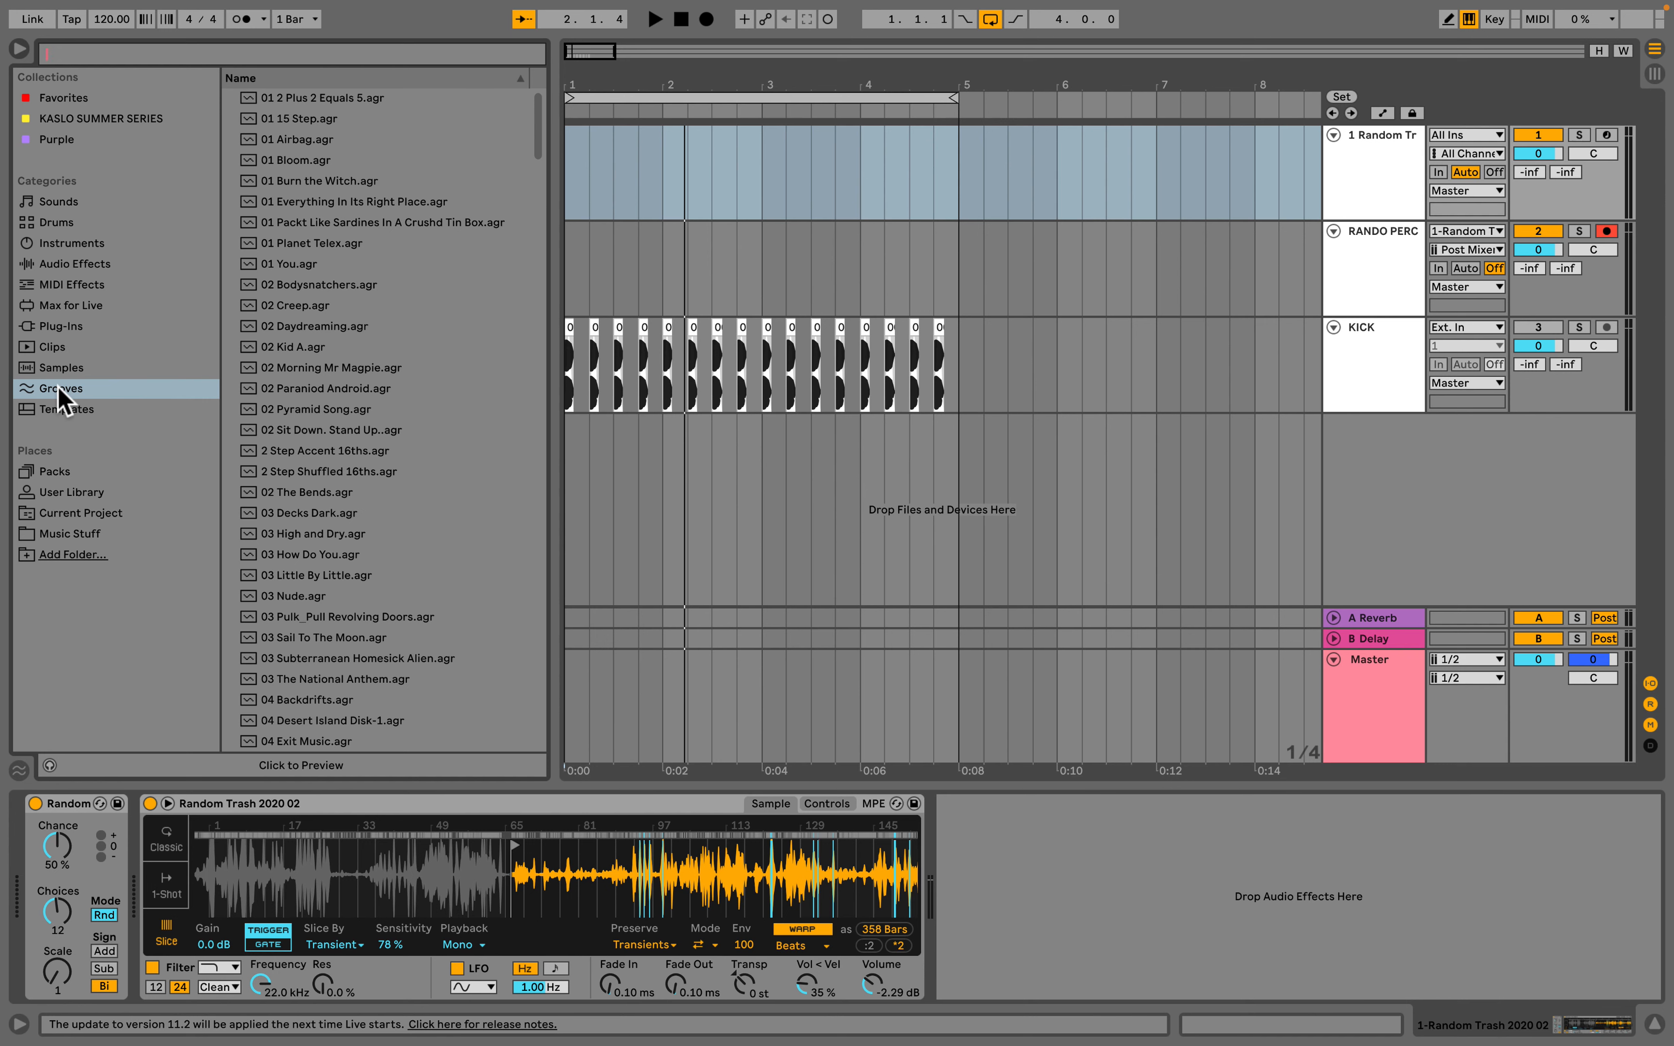
{"action": "scroll", "coordinate": [395, 478], "scroll_direction": "down", "scroll_amount": 20}
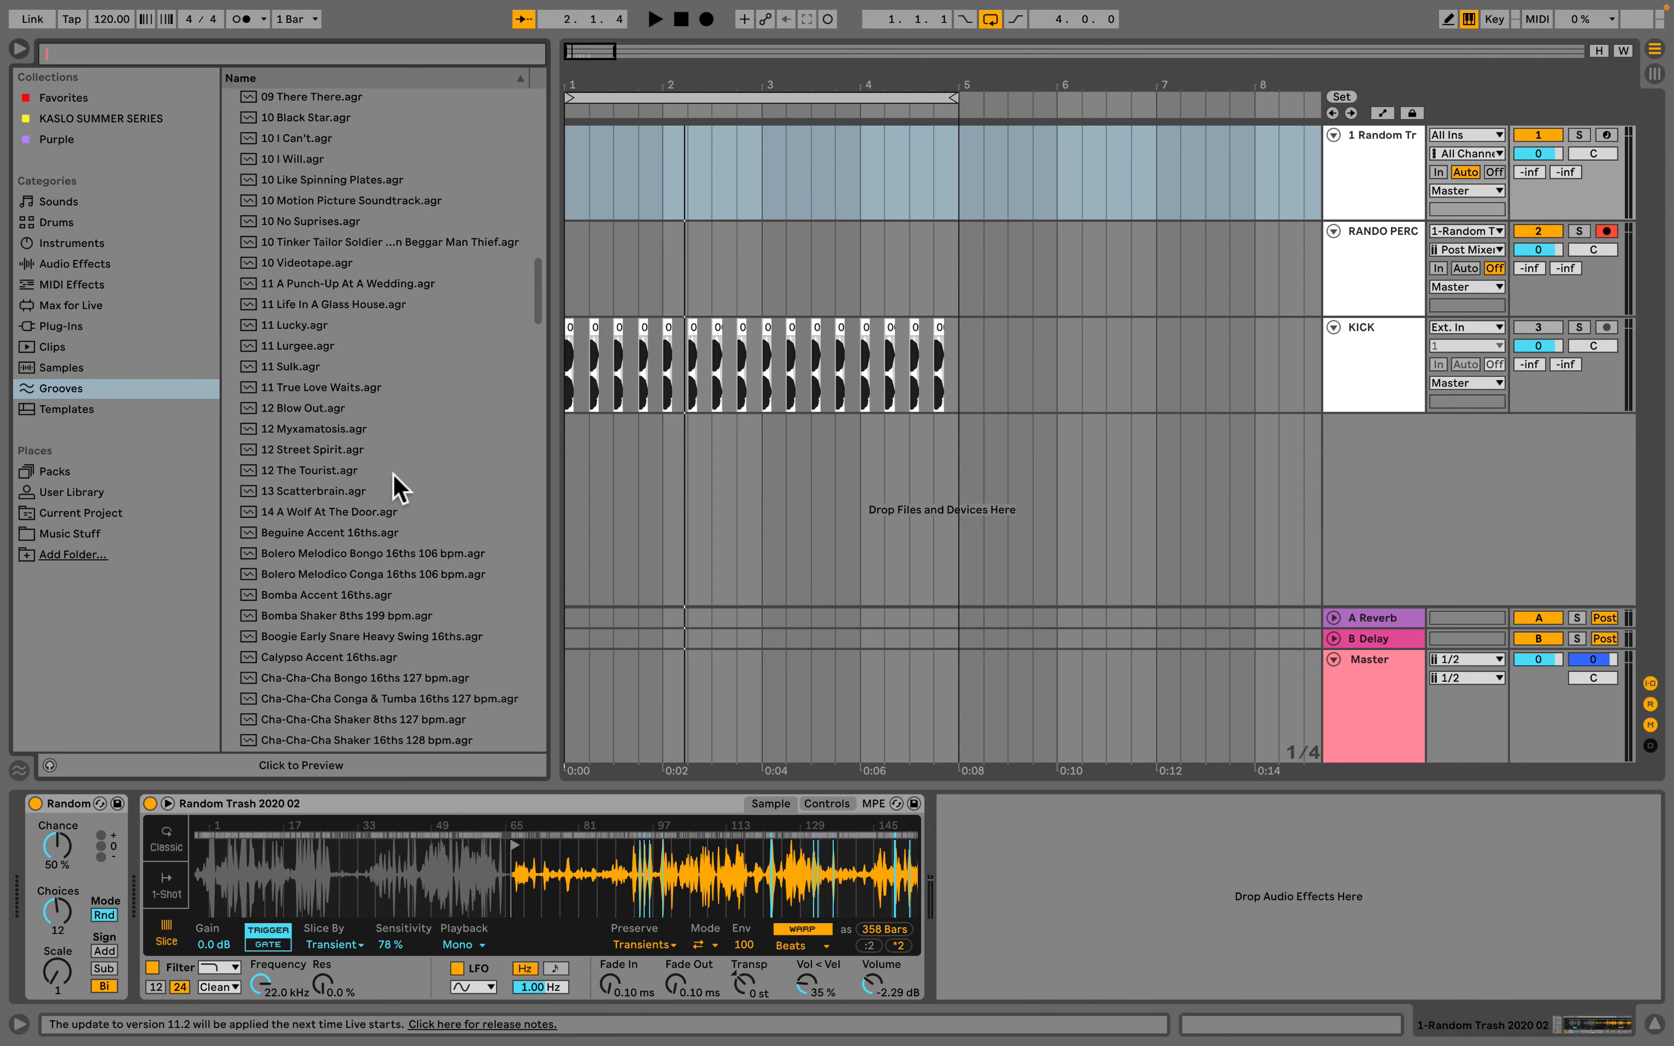
{"action": "scroll", "coordinate": [395, 478], "scroll_direction": "up", "scroll_amount": 3}
{"action": "left_click", "coordinate": [269, 477]}
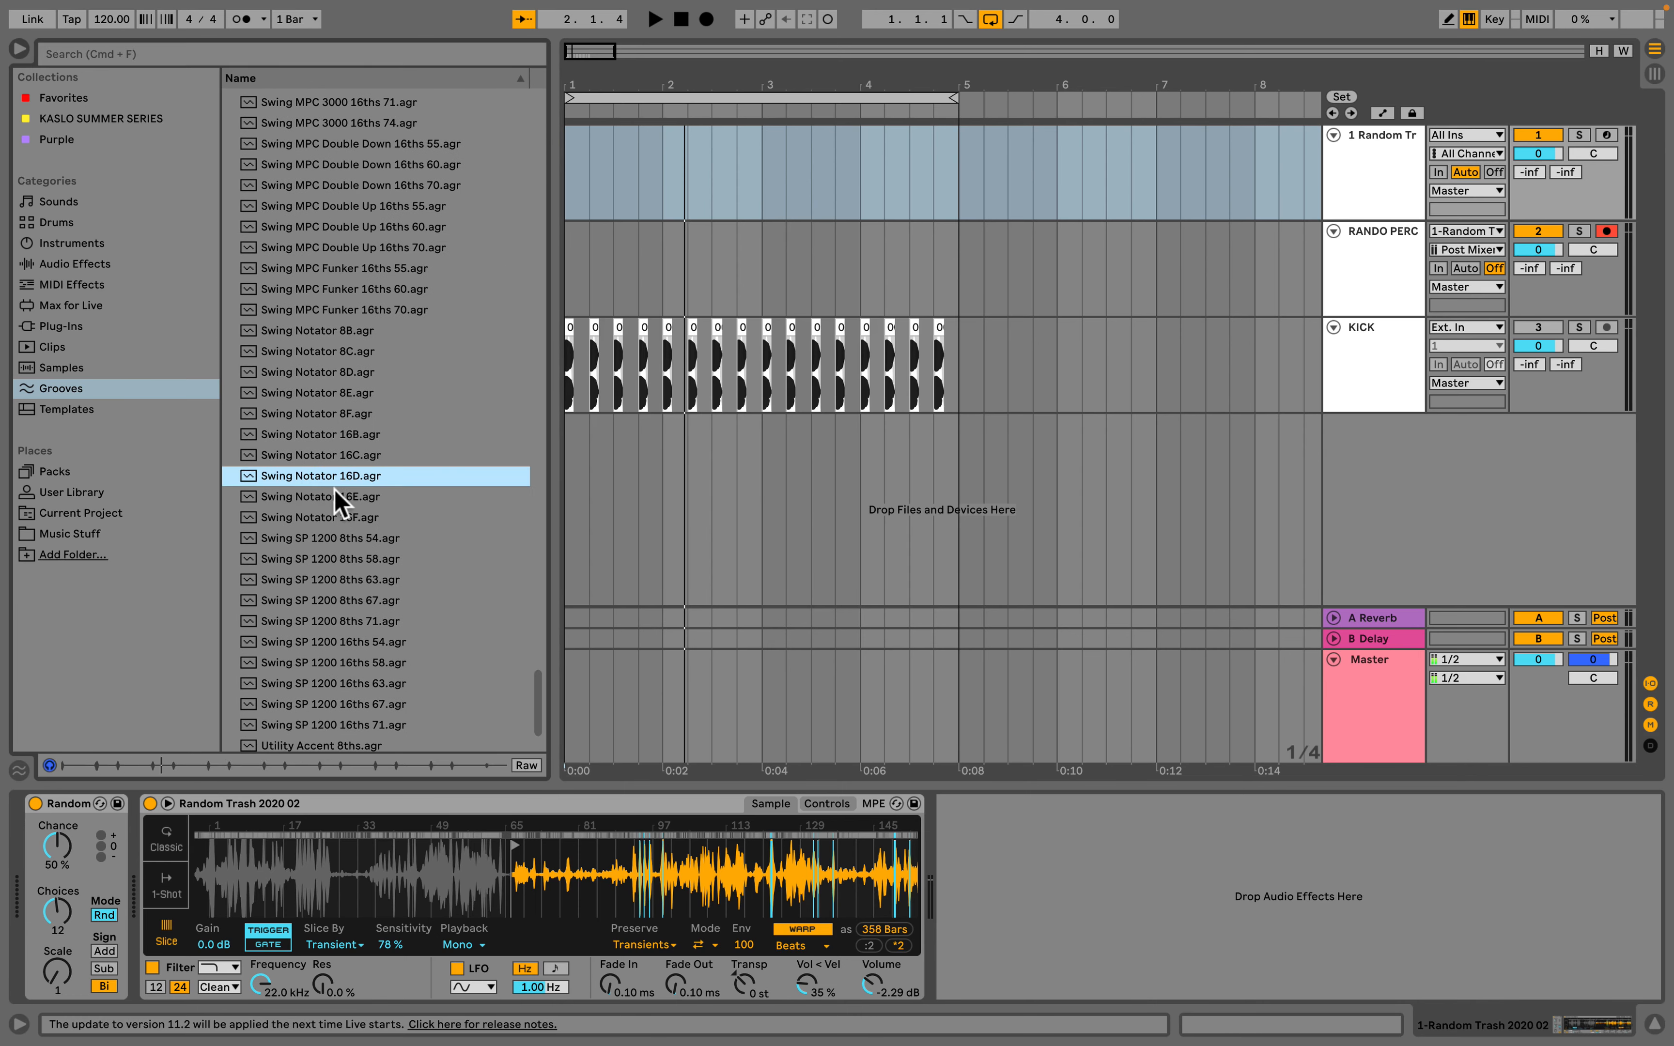
{"action": "left_click", "coordinate": [341, 431]}
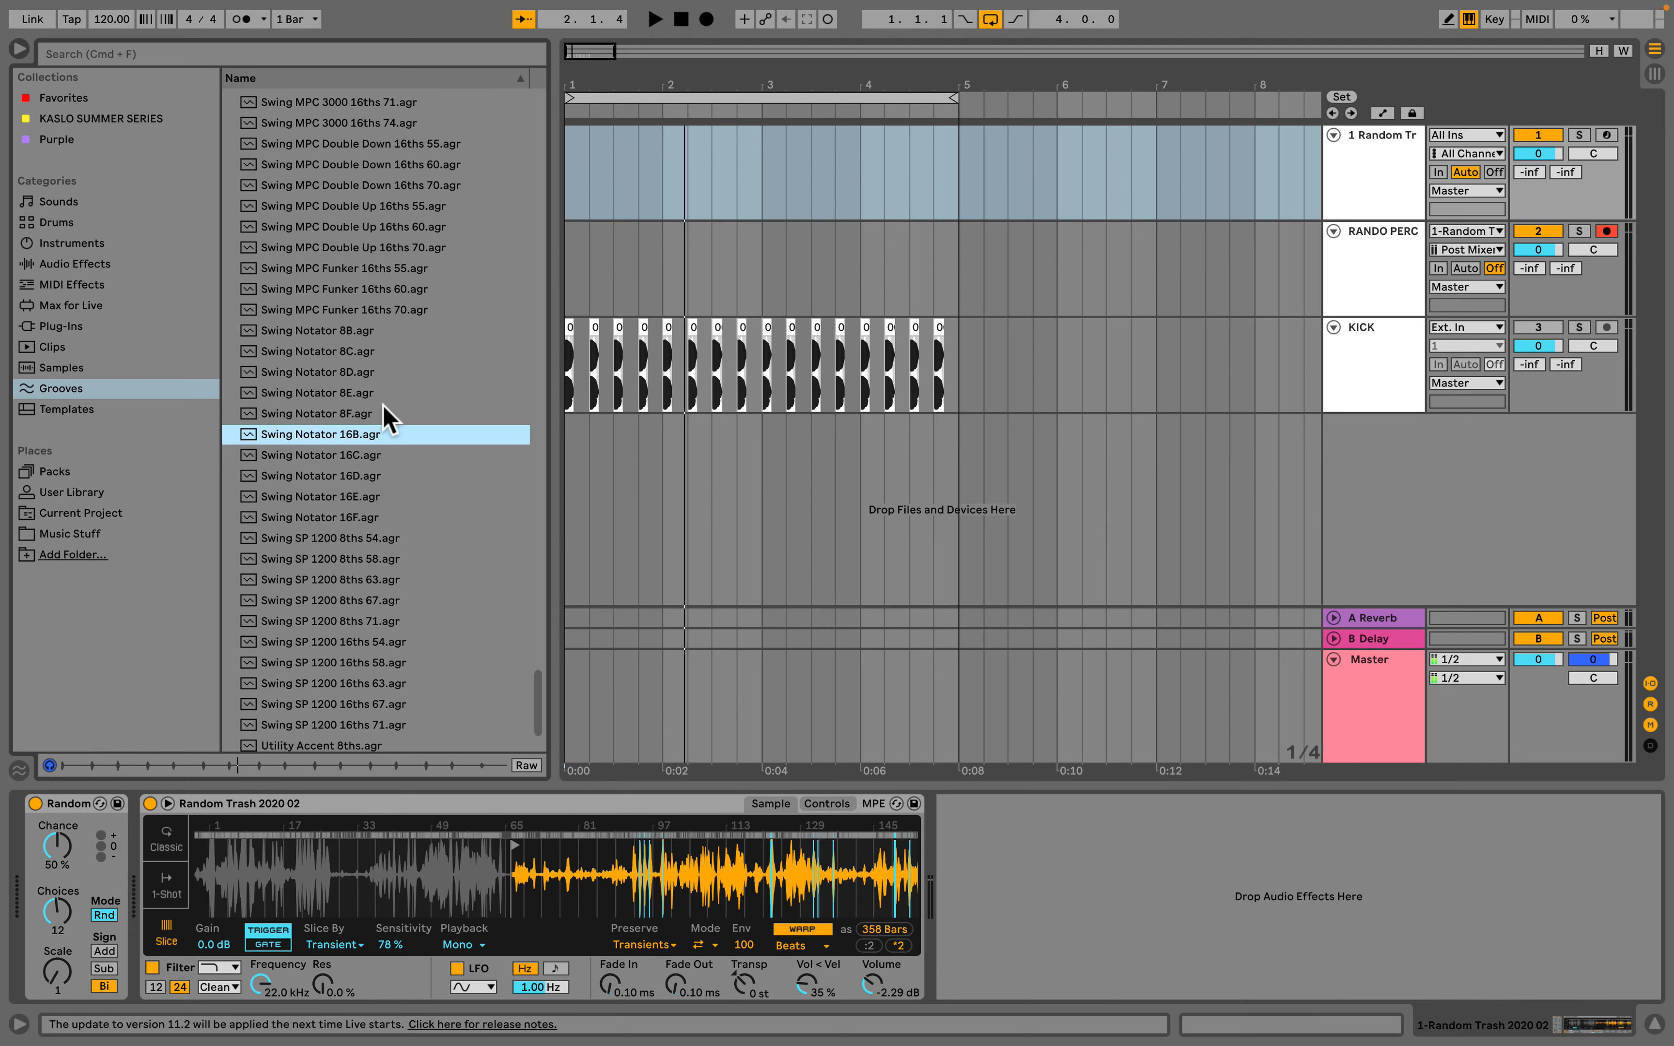
{"action": "left_click", "coordinate": [344, 354]}
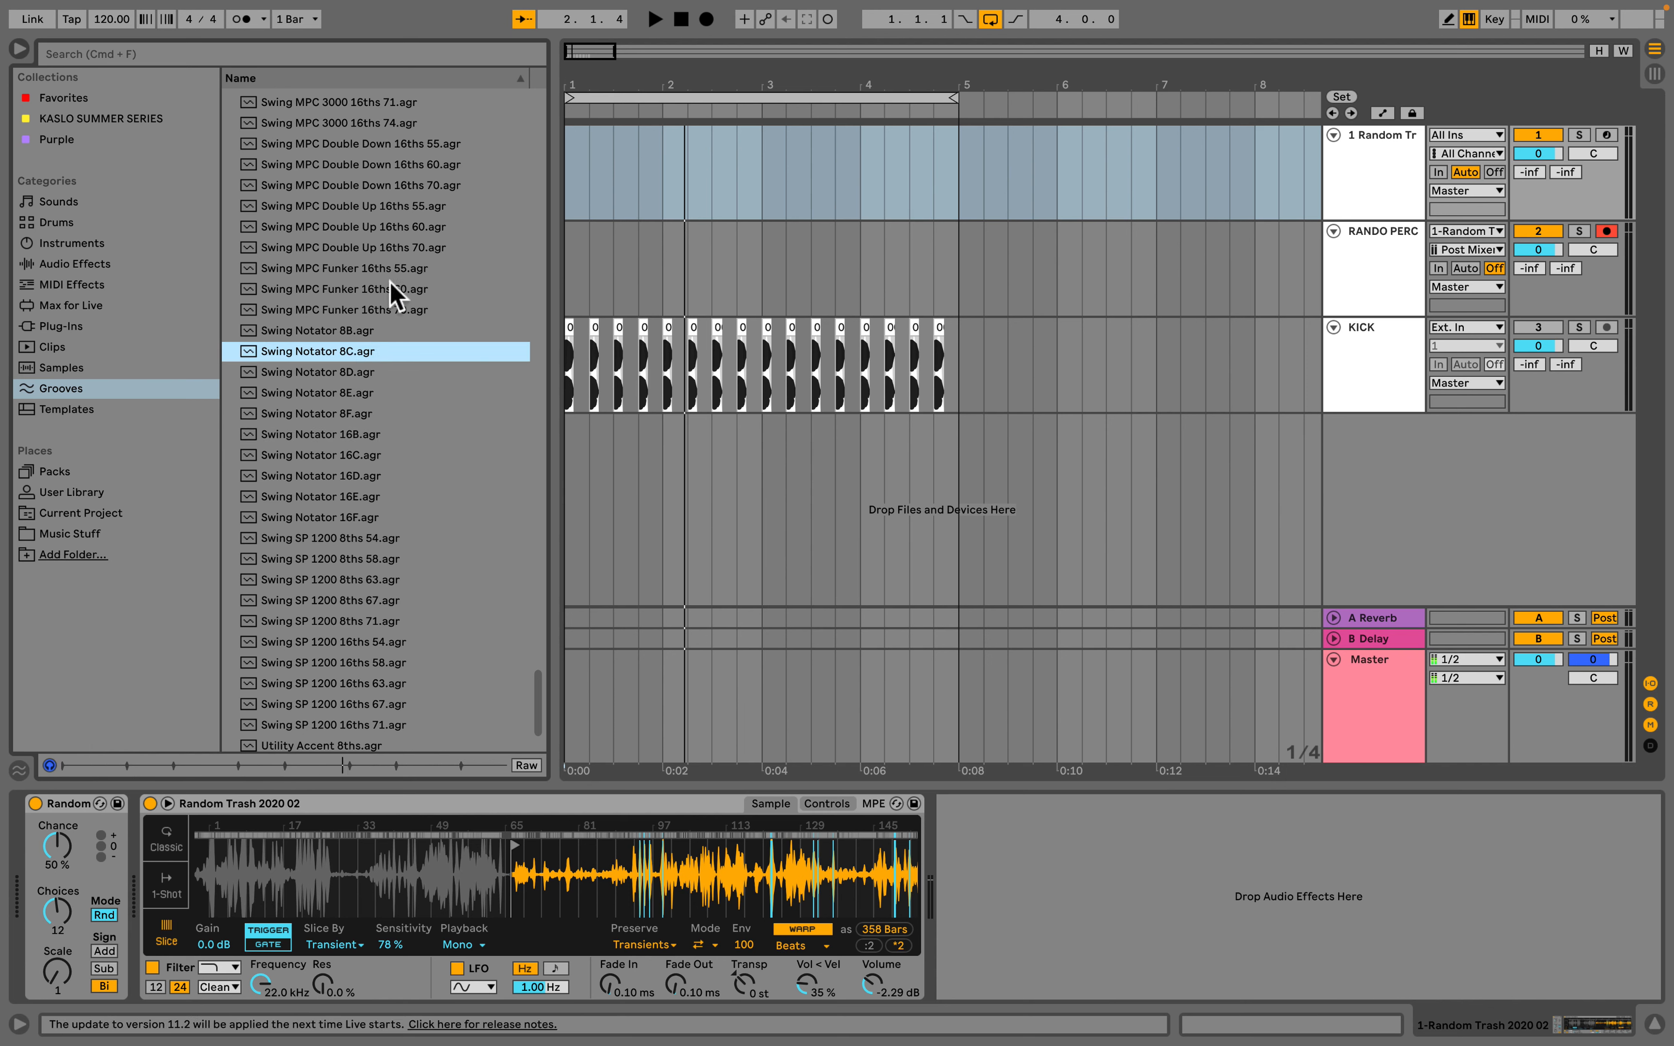
{"action": "left_click", "coordinate": [358, 493]}
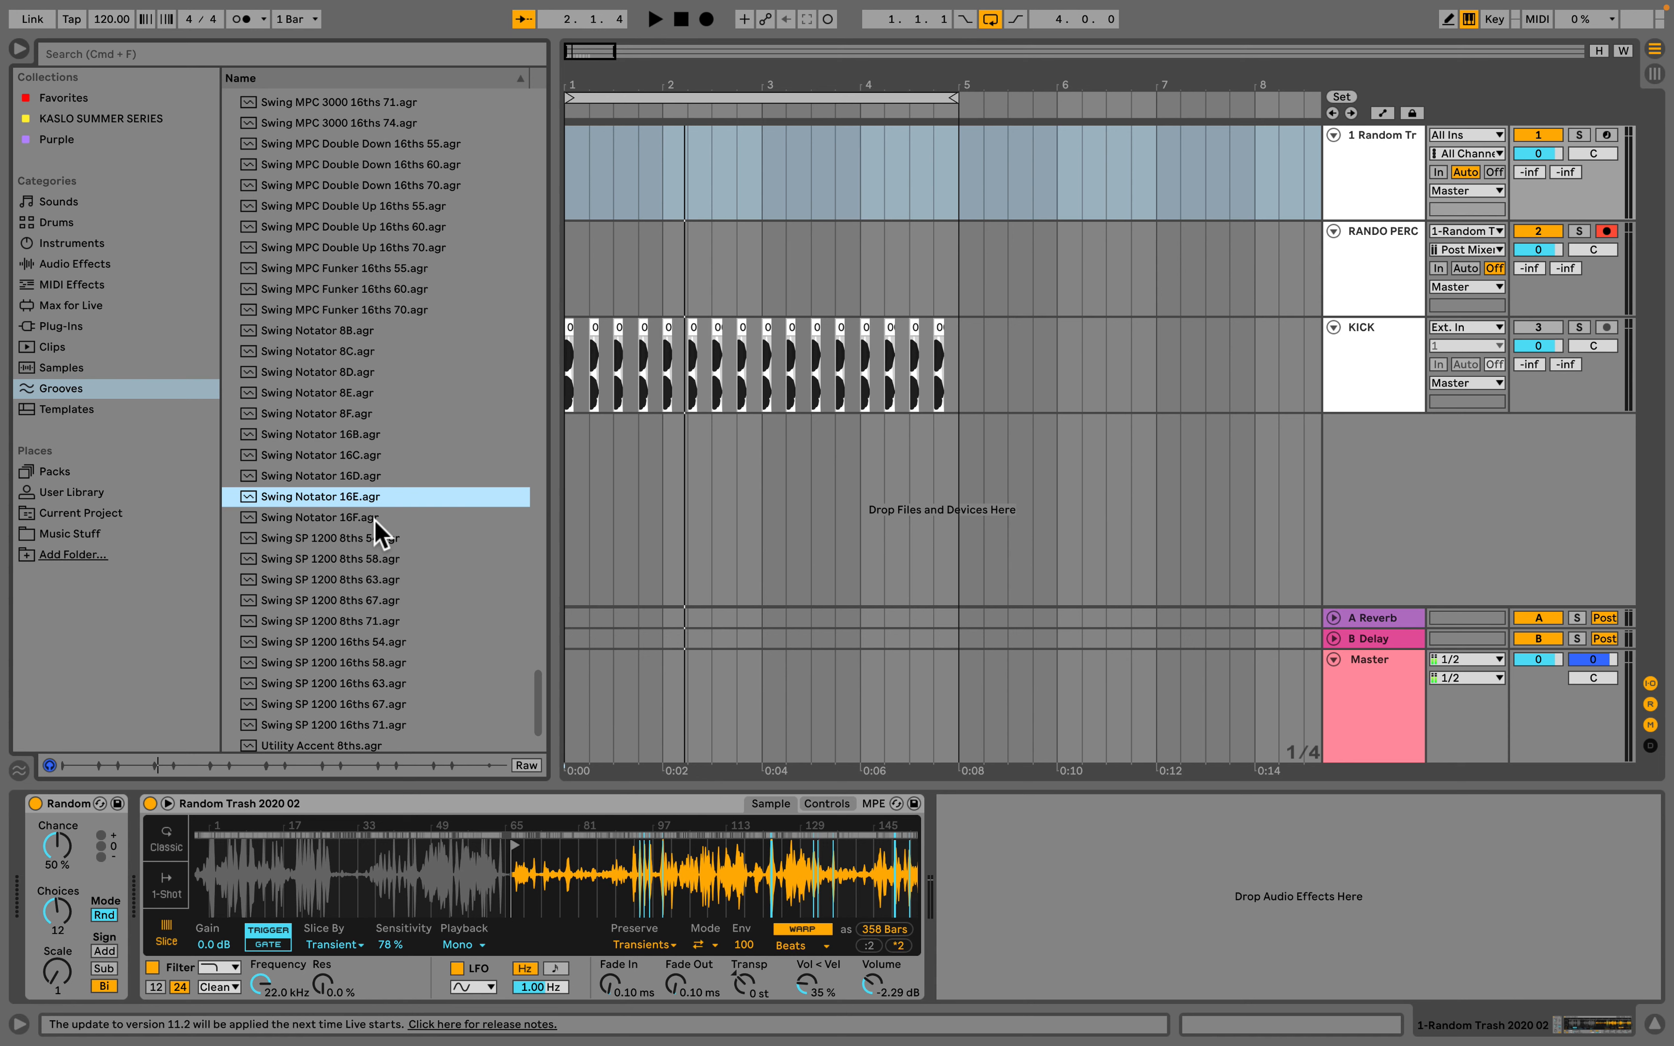
{"action": "left_click", "coordinate": [354, 476]}
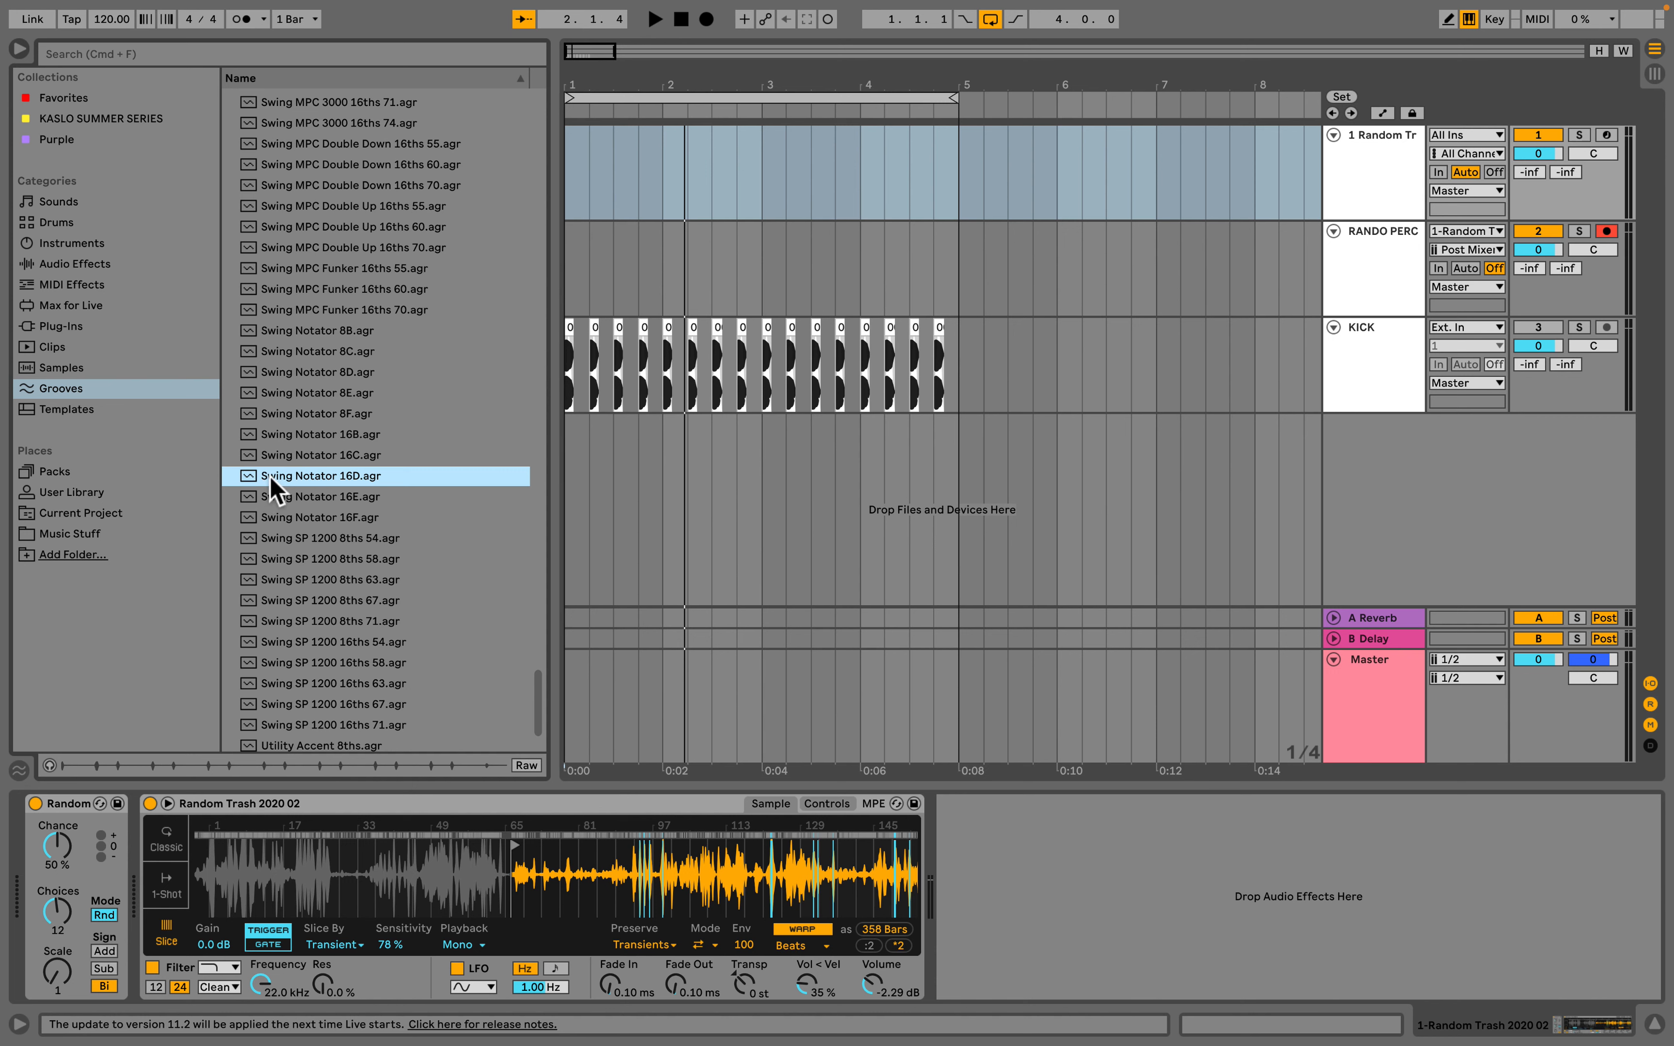
Step: Place Swing Notator 16D at bar 1 of the 1 Random track, extend it to bar 5 and play it with the KICK track activated
{"action": "left_click_drag", "start_coordinate": [269, 478], "coordinate": [578, 142]}
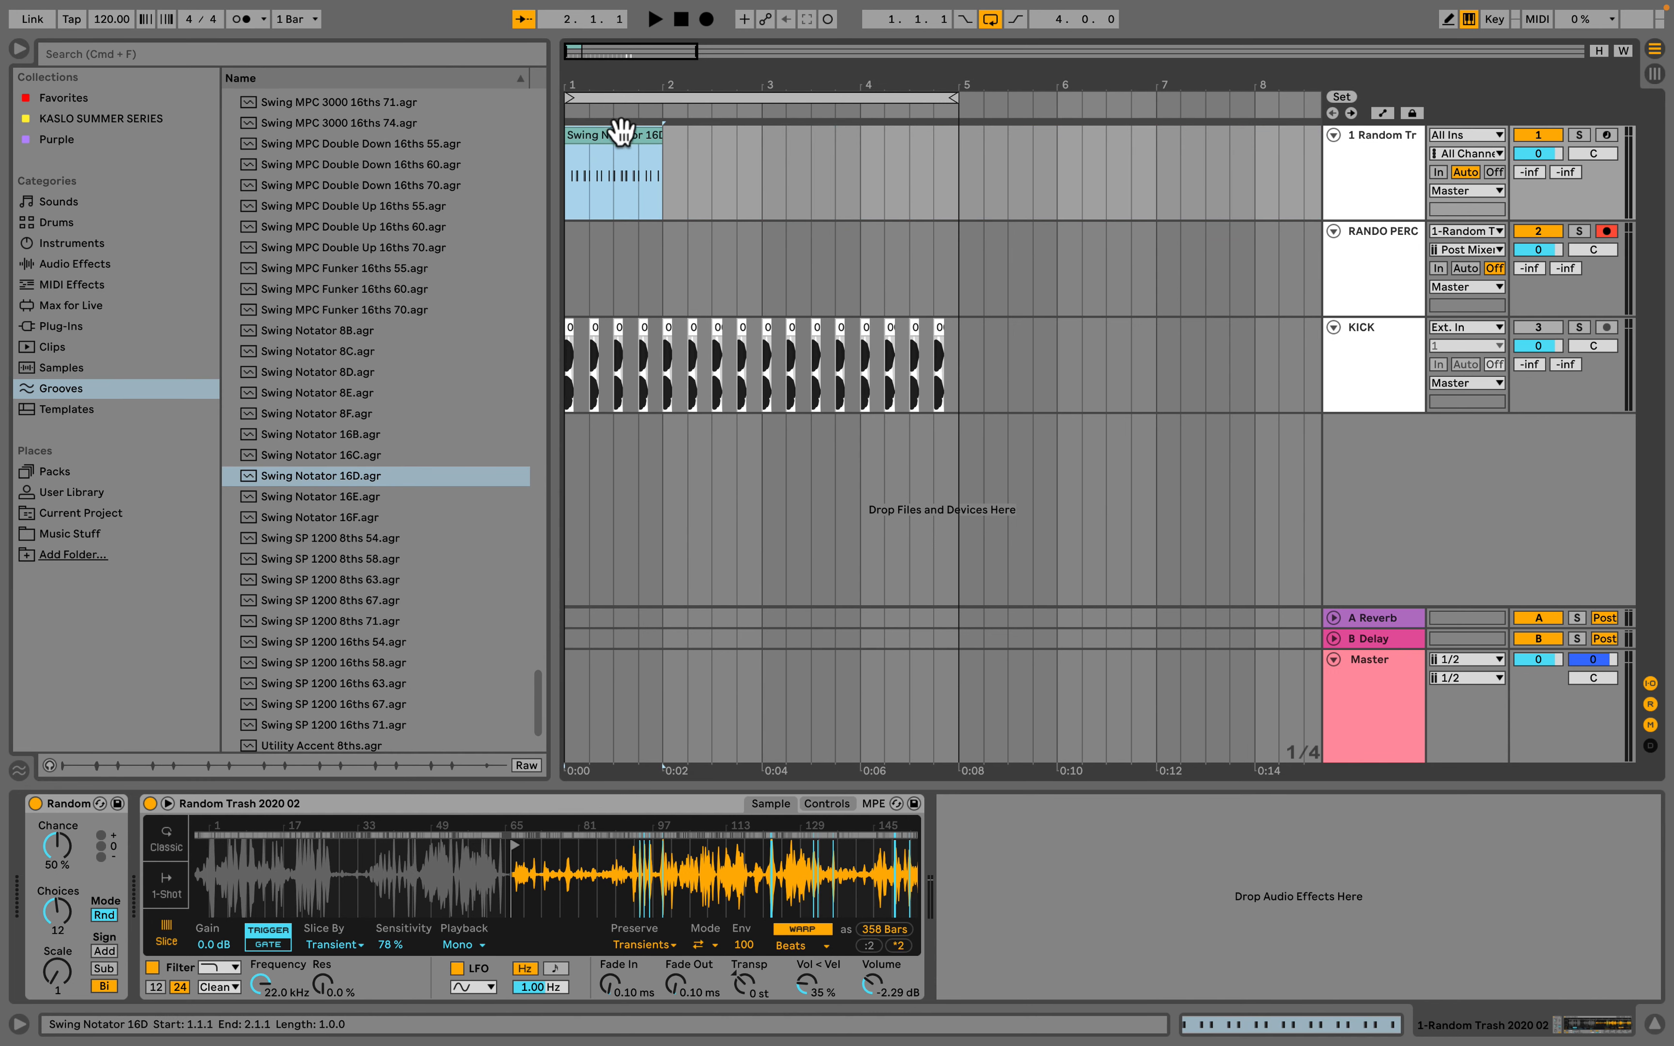
{"action": "left_click_drag", "start_coordinate": [666, 138], "coordinate": [946, 141]}
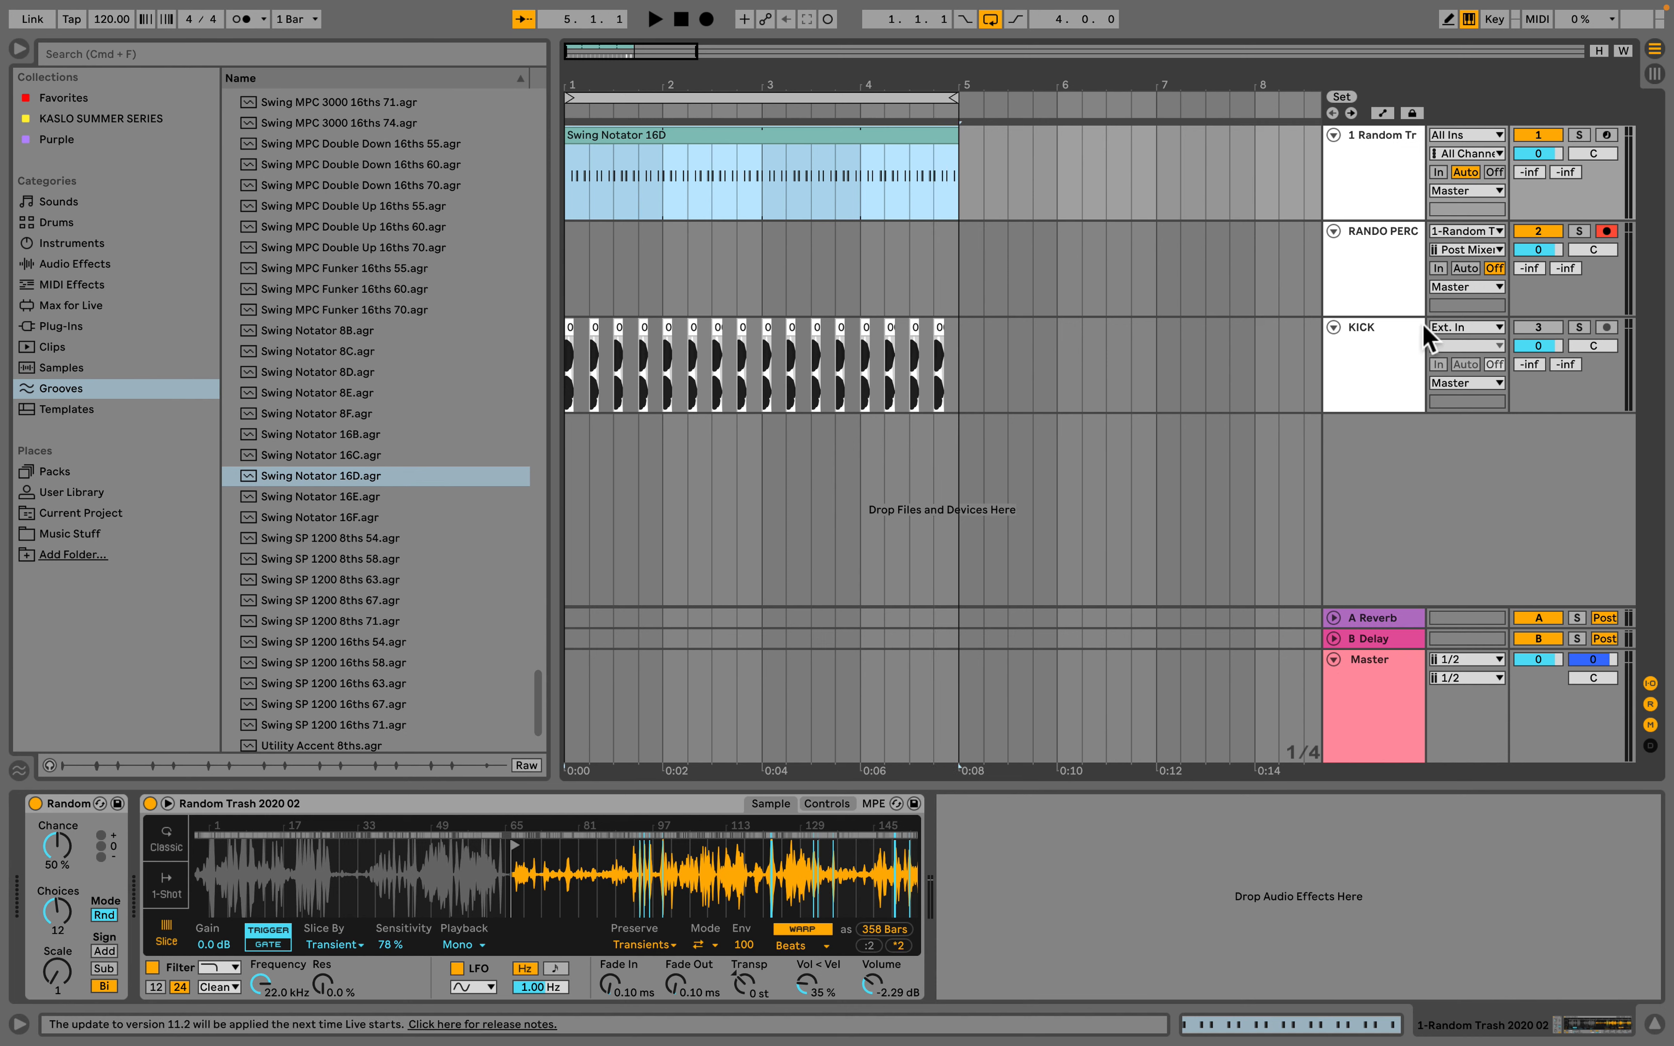
{"action": "key", "text": "space"}
{"action": "left_click", "coordinate": [1536, 329]}
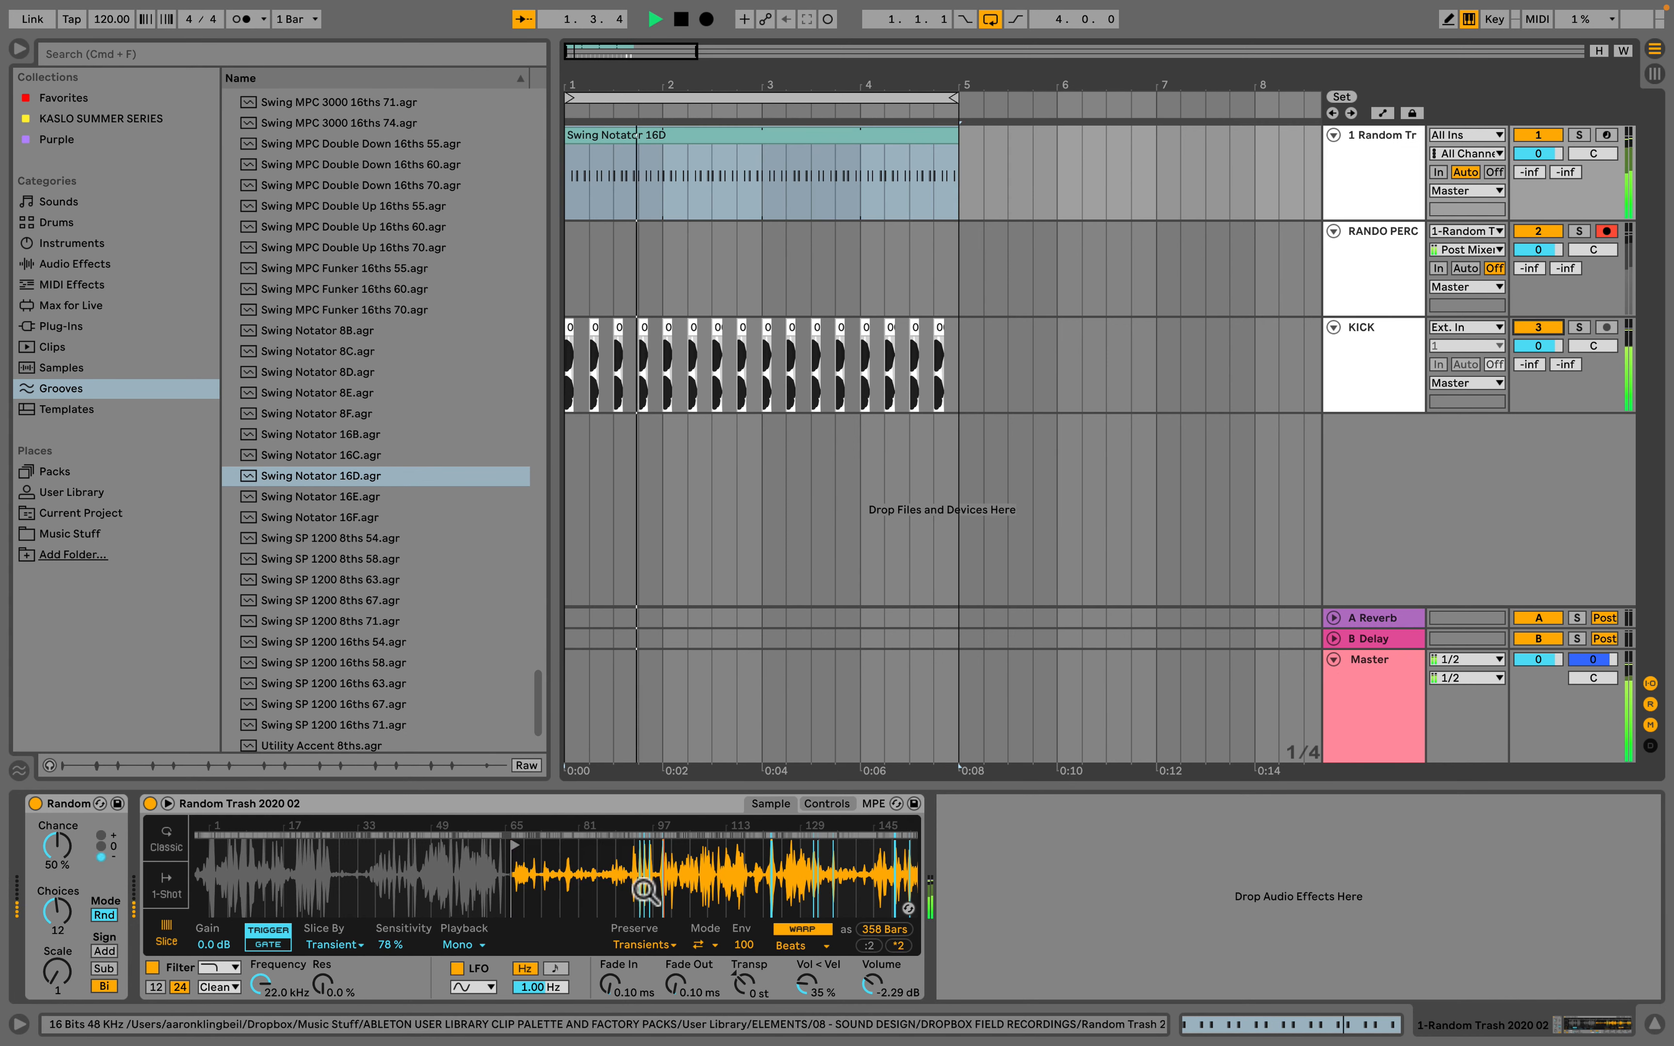
Step: Set the Simpler's slice sensitivity to 81 % and move its sample start to about bar 127 during playback
{"action": "mouse_move", "coordinate": [523, 848]}
{"action": "left_mouse_down"}
{"action": "mouse_move", "coordinate": [255, 848]}
{"action": "mouse_move", "coordinate": [290, 822]}
{"action": "mouse_move", "coordinate": [710, 874]}
{"action": "mouse_move", "coordinate": [677, 850]}
{"action": "left_mouse_up"}
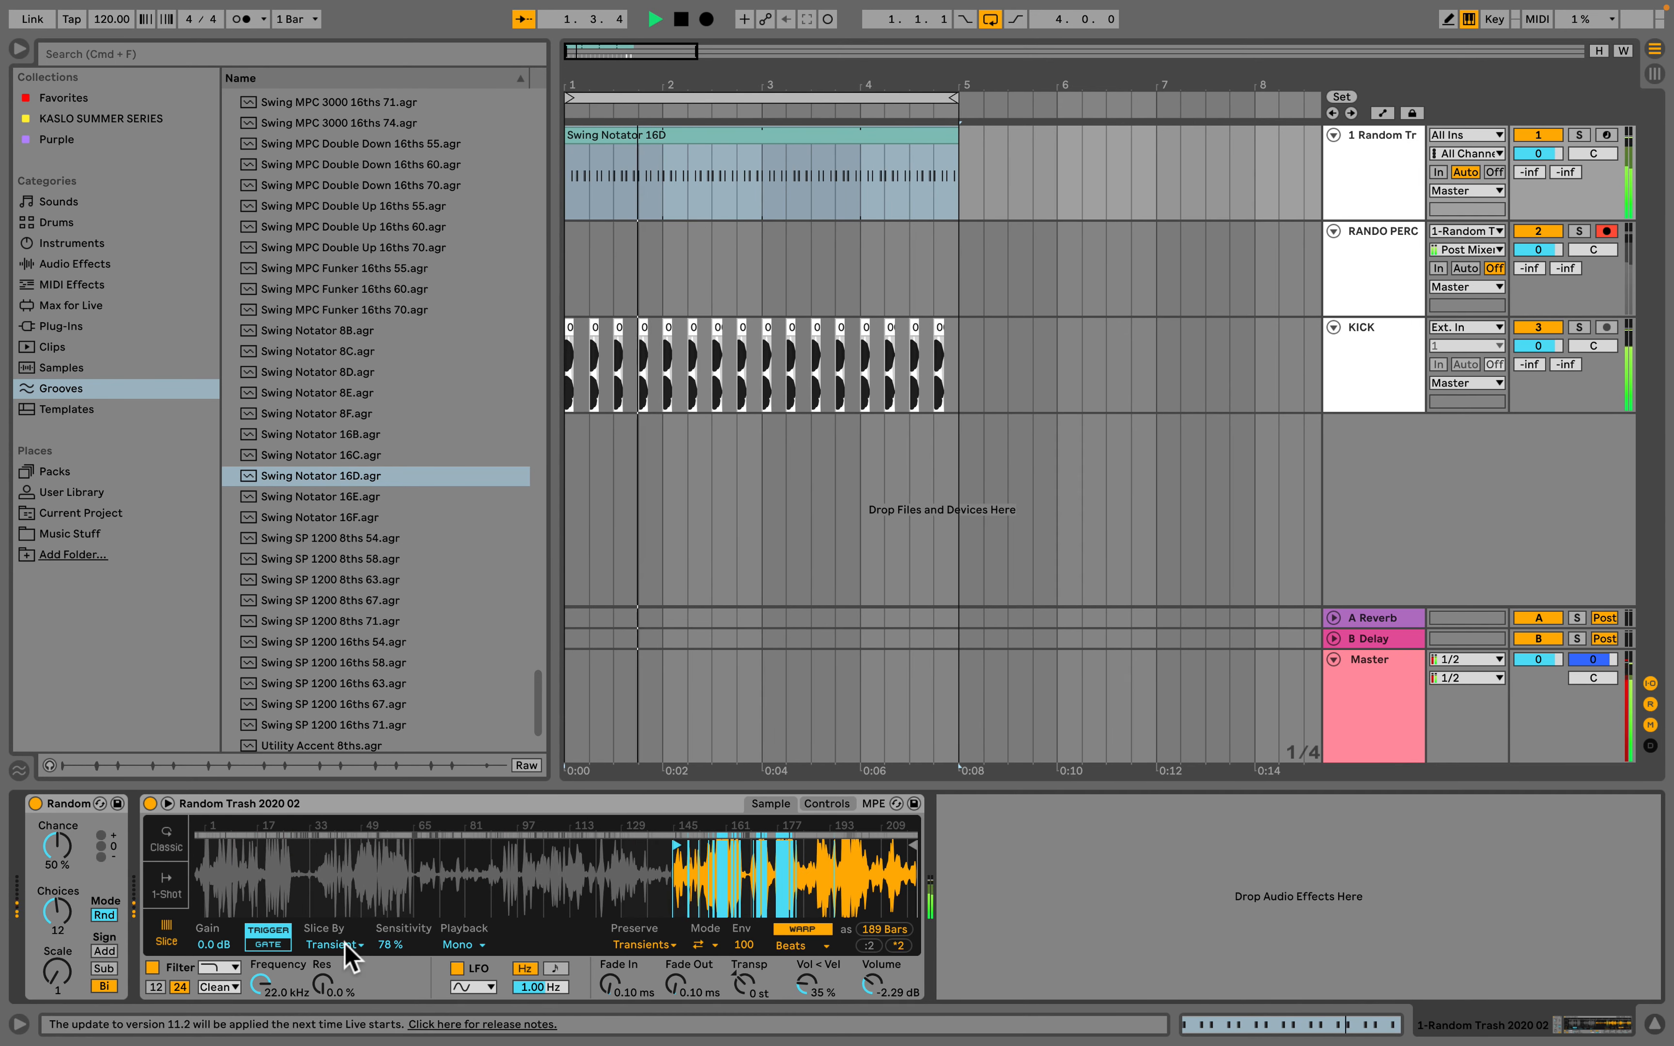
{"action": "mouse_move", "coordinate": [388, 959]}
{"action": "left_mouse_down"}
{"action": "mouse_move", "coordinate": [387, 983]}
{"action": "mouse_move", "coordinate": [387, 957]}
{"action": "left_mouse_up"}
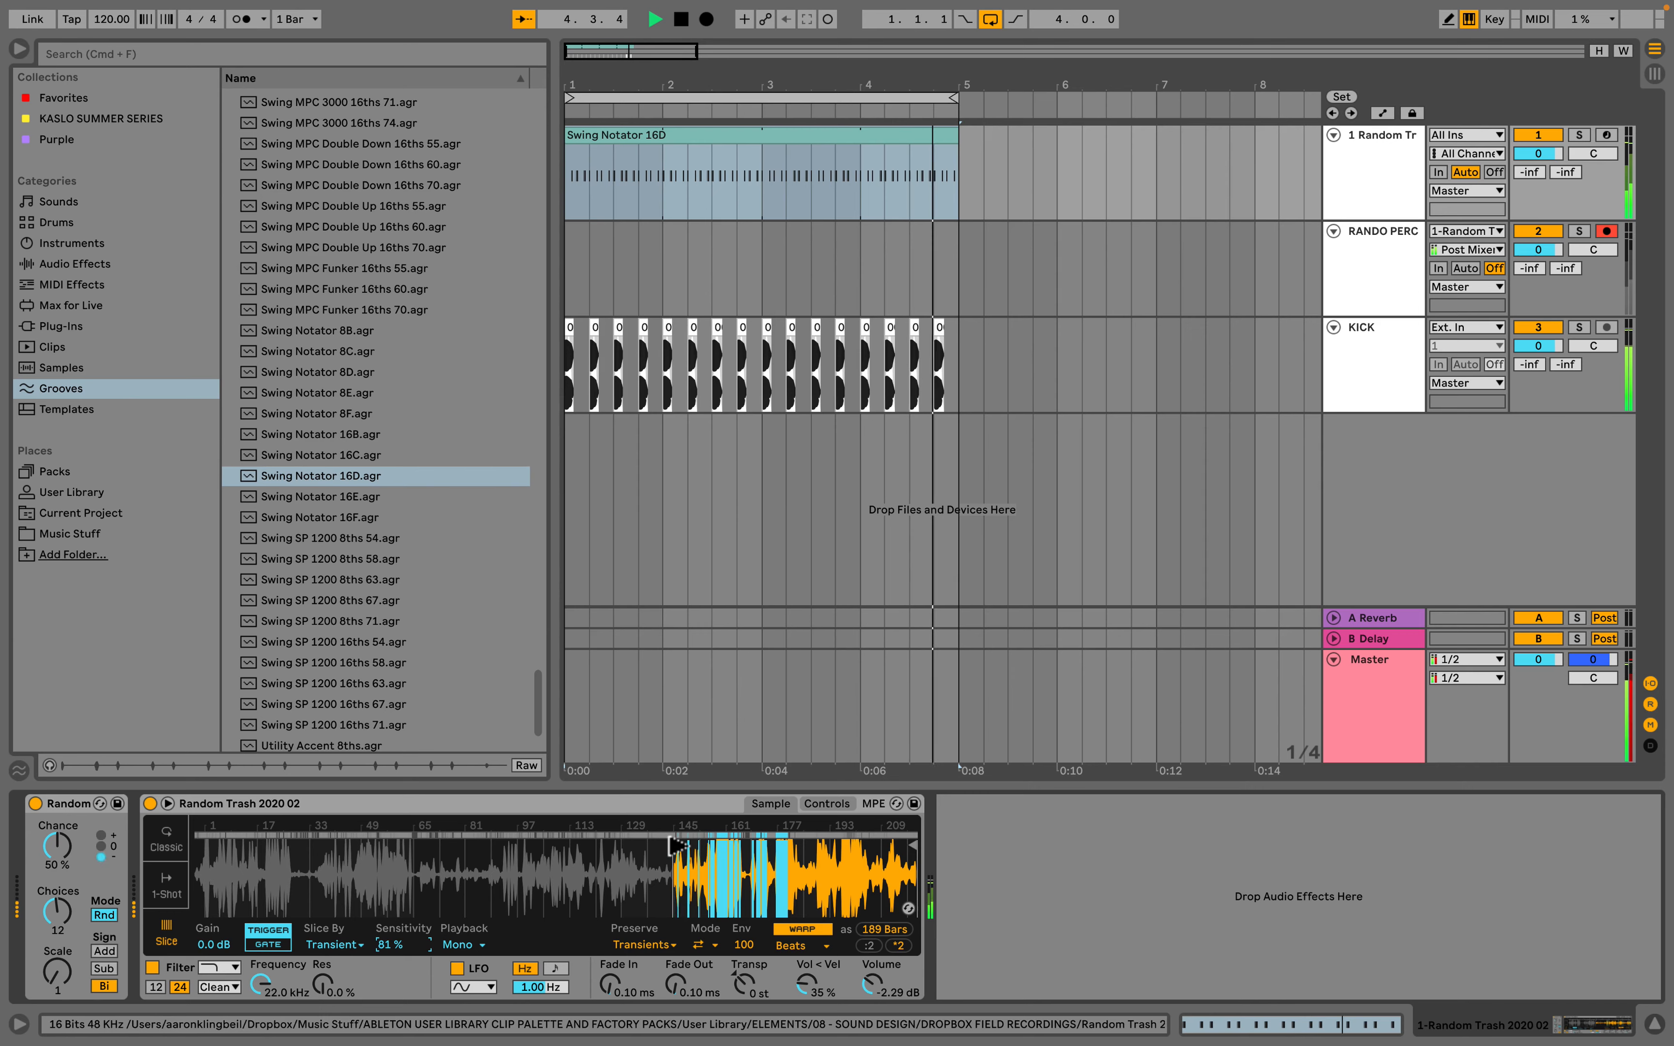
{"action": "mouse_move", "coordinate": [677, 846]}
{"action": "left_mouse_down"}
{"action": "mouse_move", "coordinate": [630, 851]}
{"action": "mouse_move", "coordinate": [670, 862]}
{"action": "mouse_move", "coordinate": [662, 873]}
{"action": "left_mouse_up"}
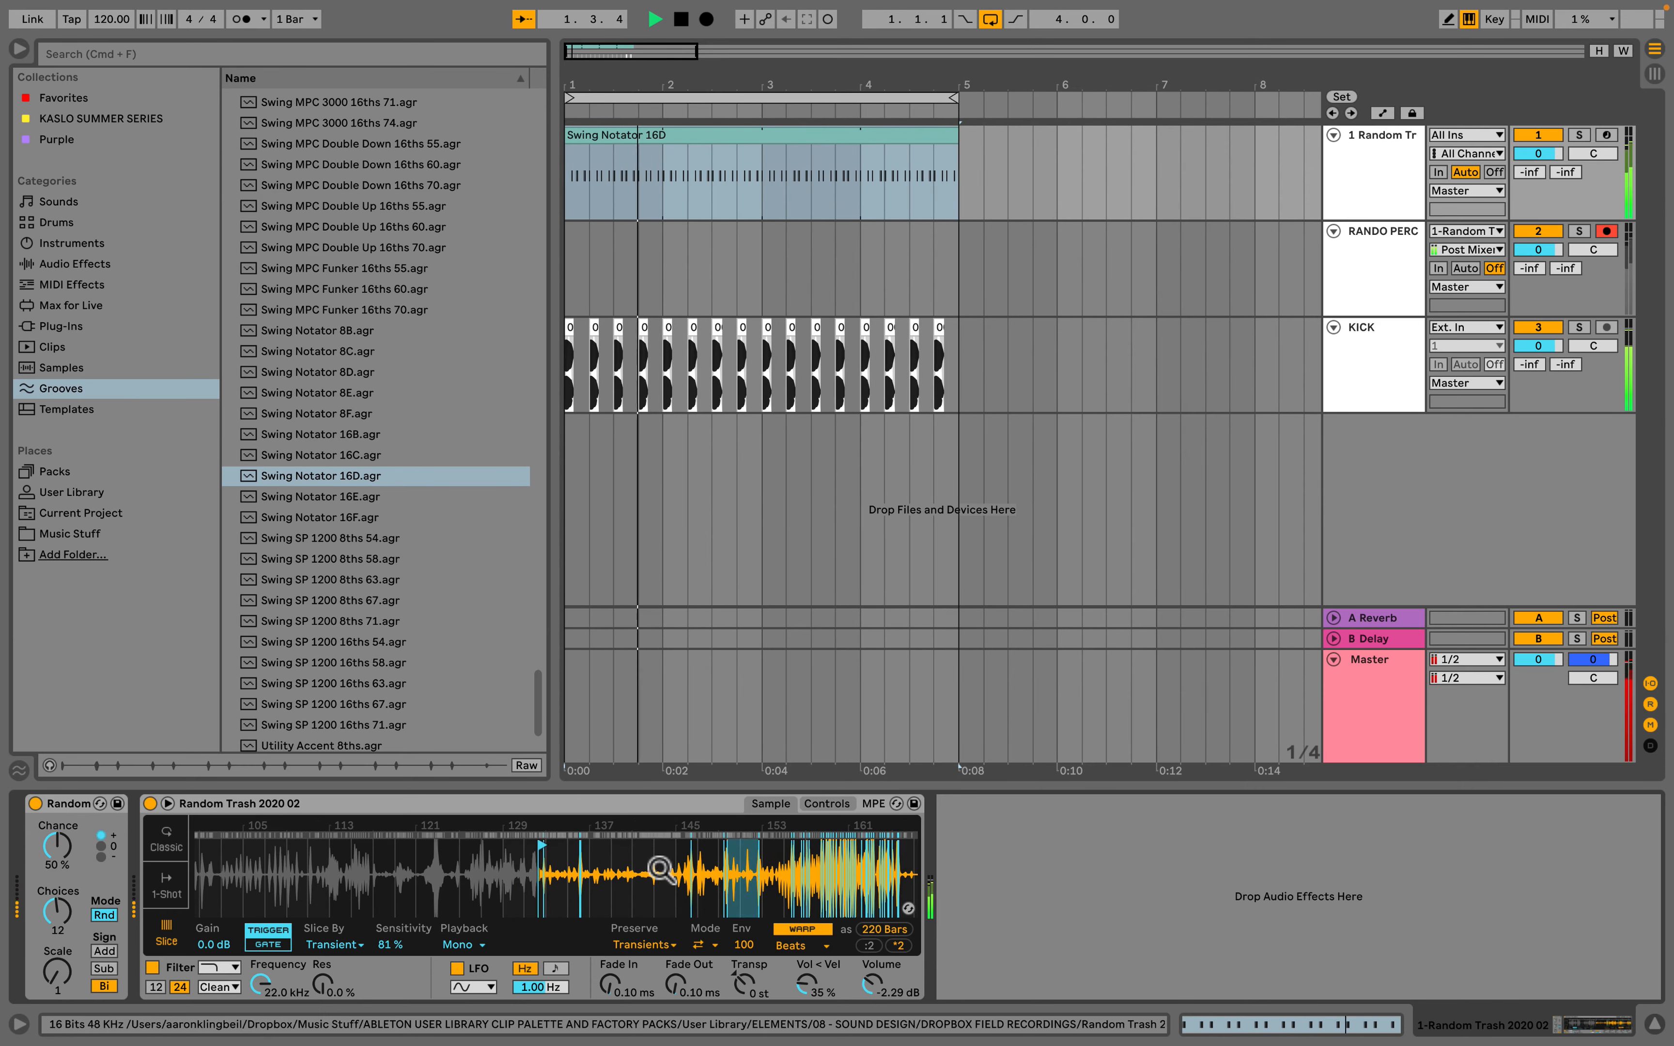
{"action": "mouse_move", "coordinate": [543, 845]}
{"action": "left_mouse_down"}
{"action": "mouse_move", "coordinate": [484, 847]}
{"action": "mouse_move", "coordinate": [605, 897]}
{"action": "left_mouse_up"}
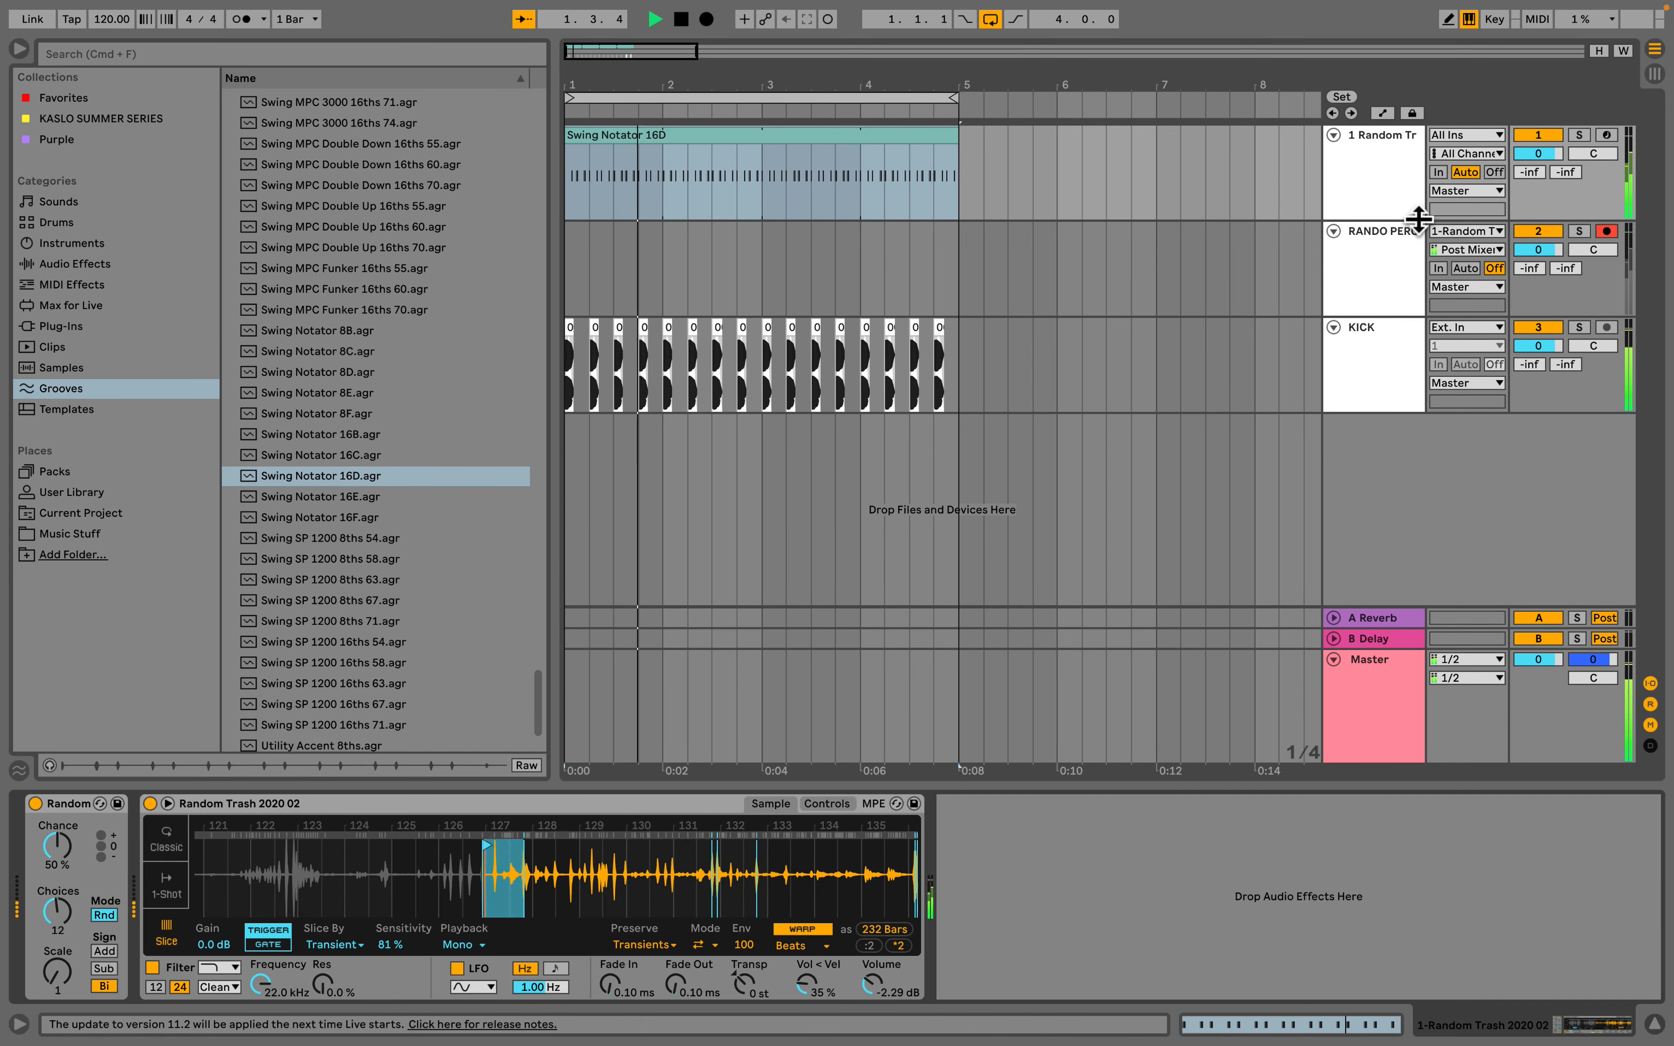
Step: Record the sliced percussion onto the RANDO PERC track, remove that track's Beat Repeat while recording, and stop
{"action": "left_click", "coordinate": [1394, 270]}
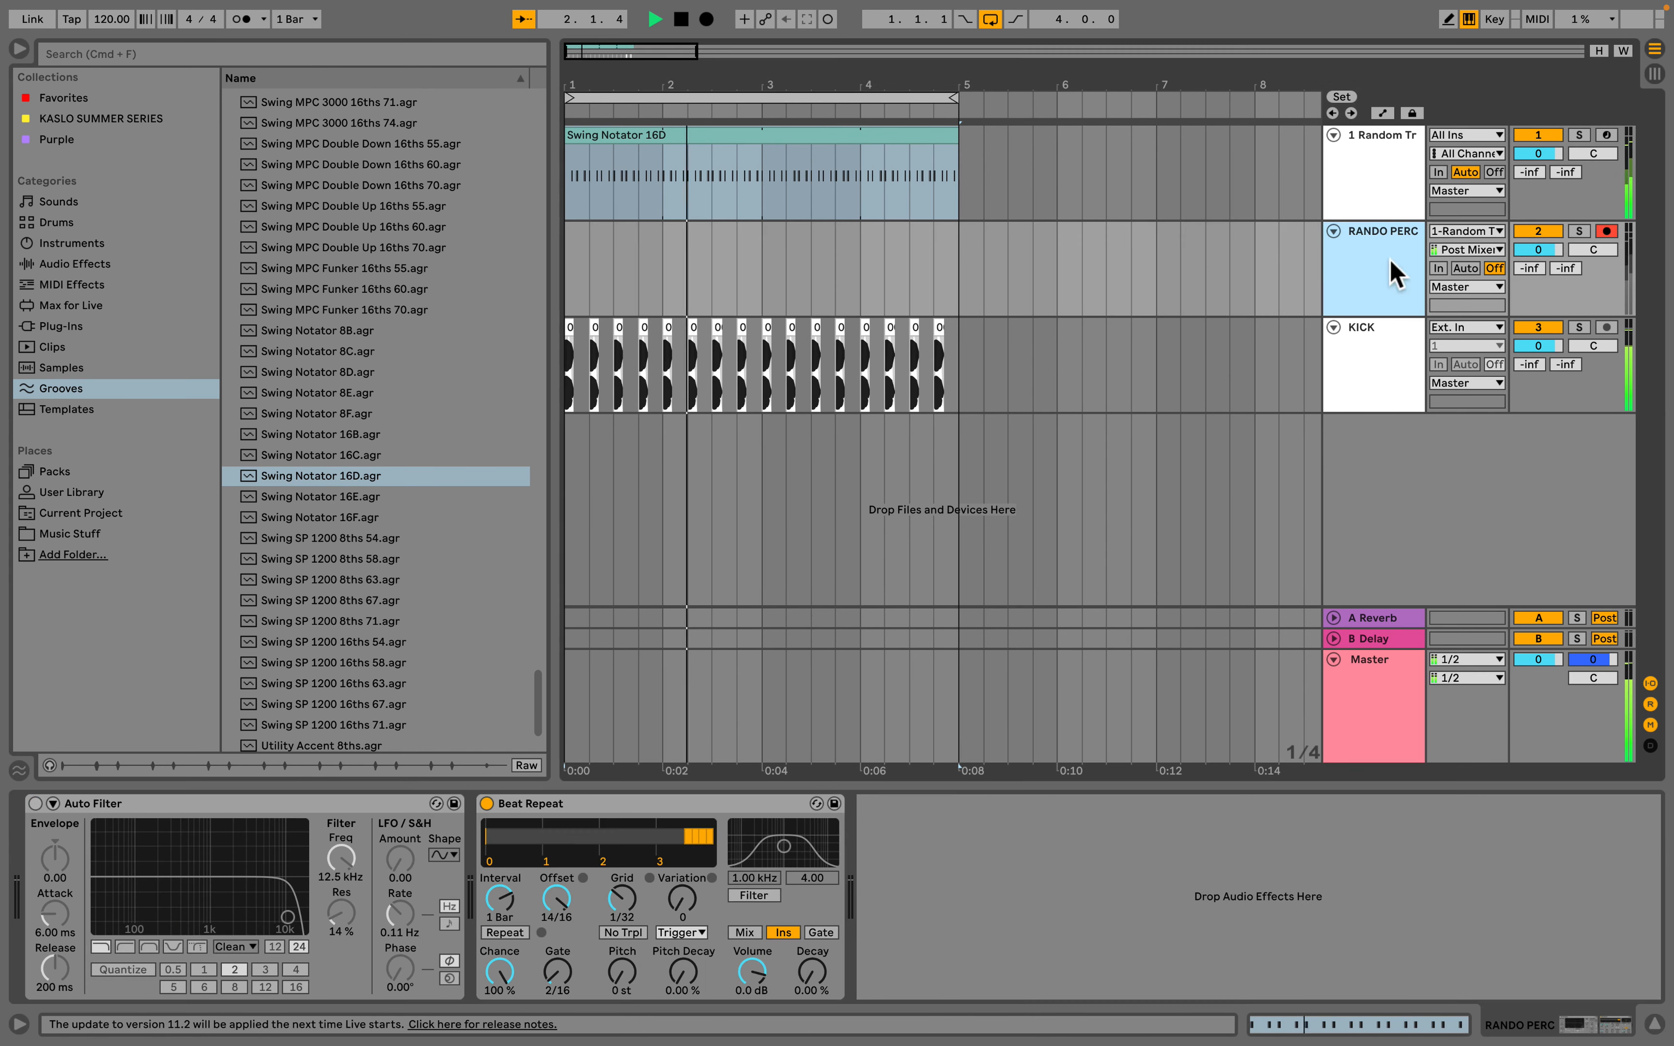
{"action": "left_click", "coordinate": [706, 19]}
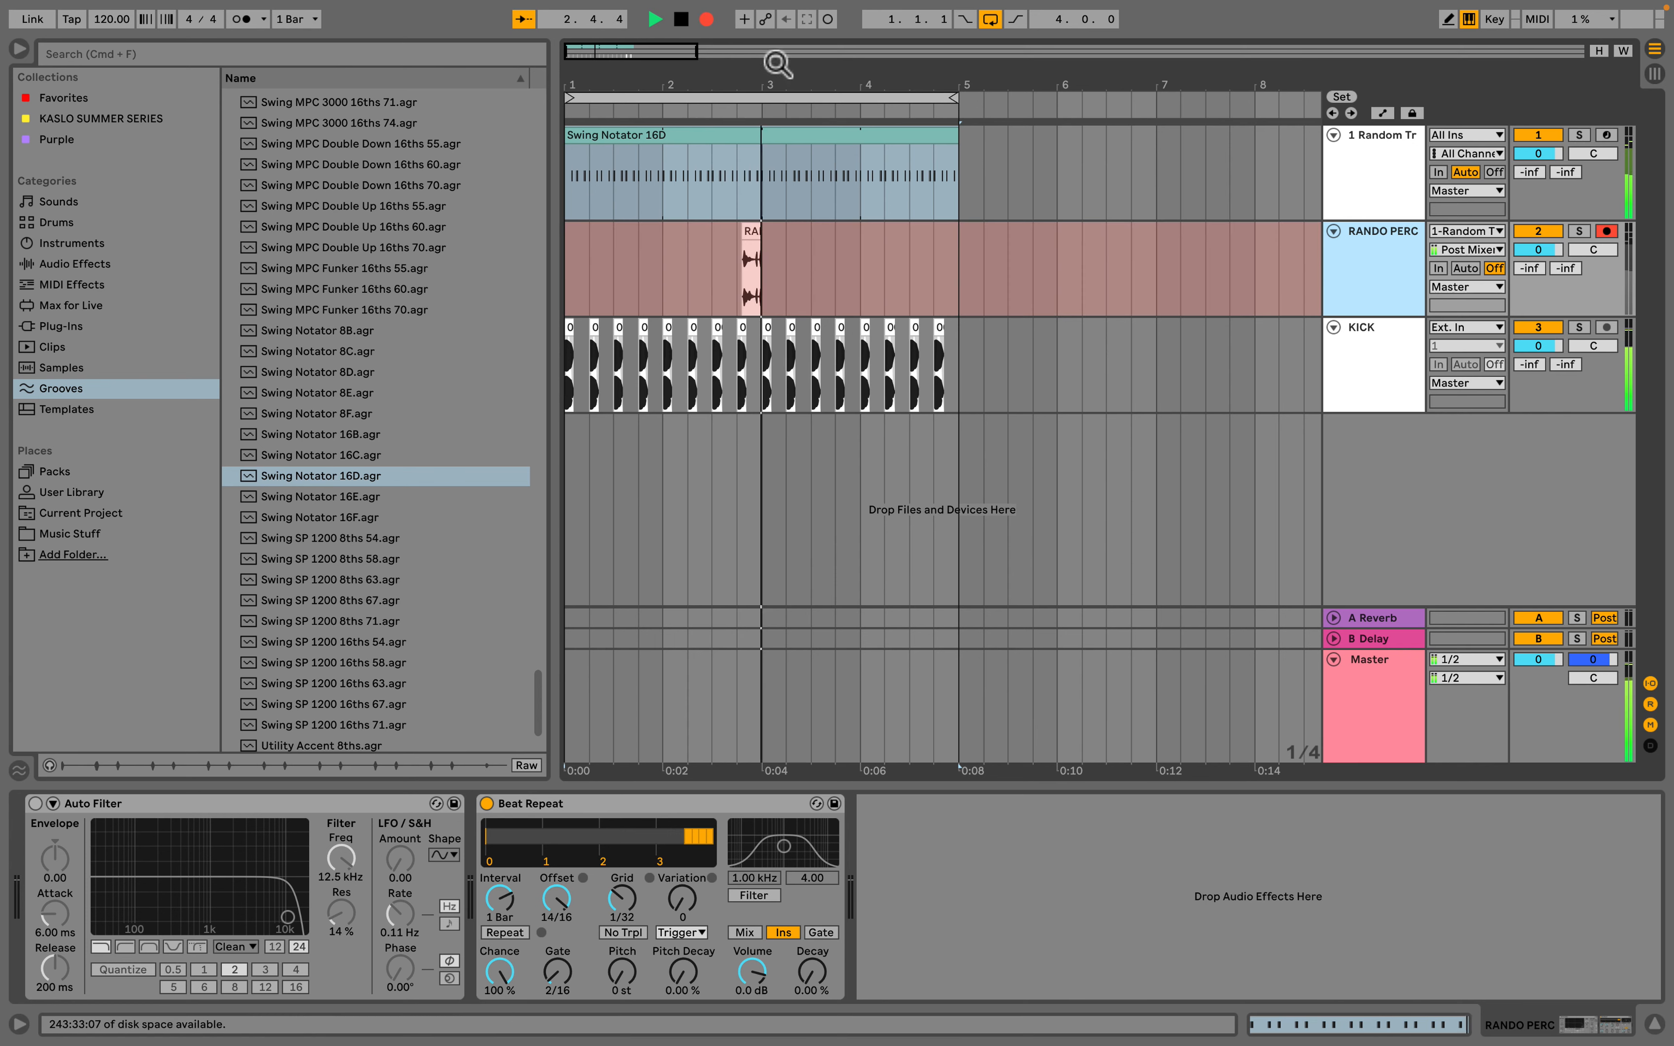
{"action": "left_click", "coordinate": [640, 805]}
{"action": "key", "text": "Delete"}
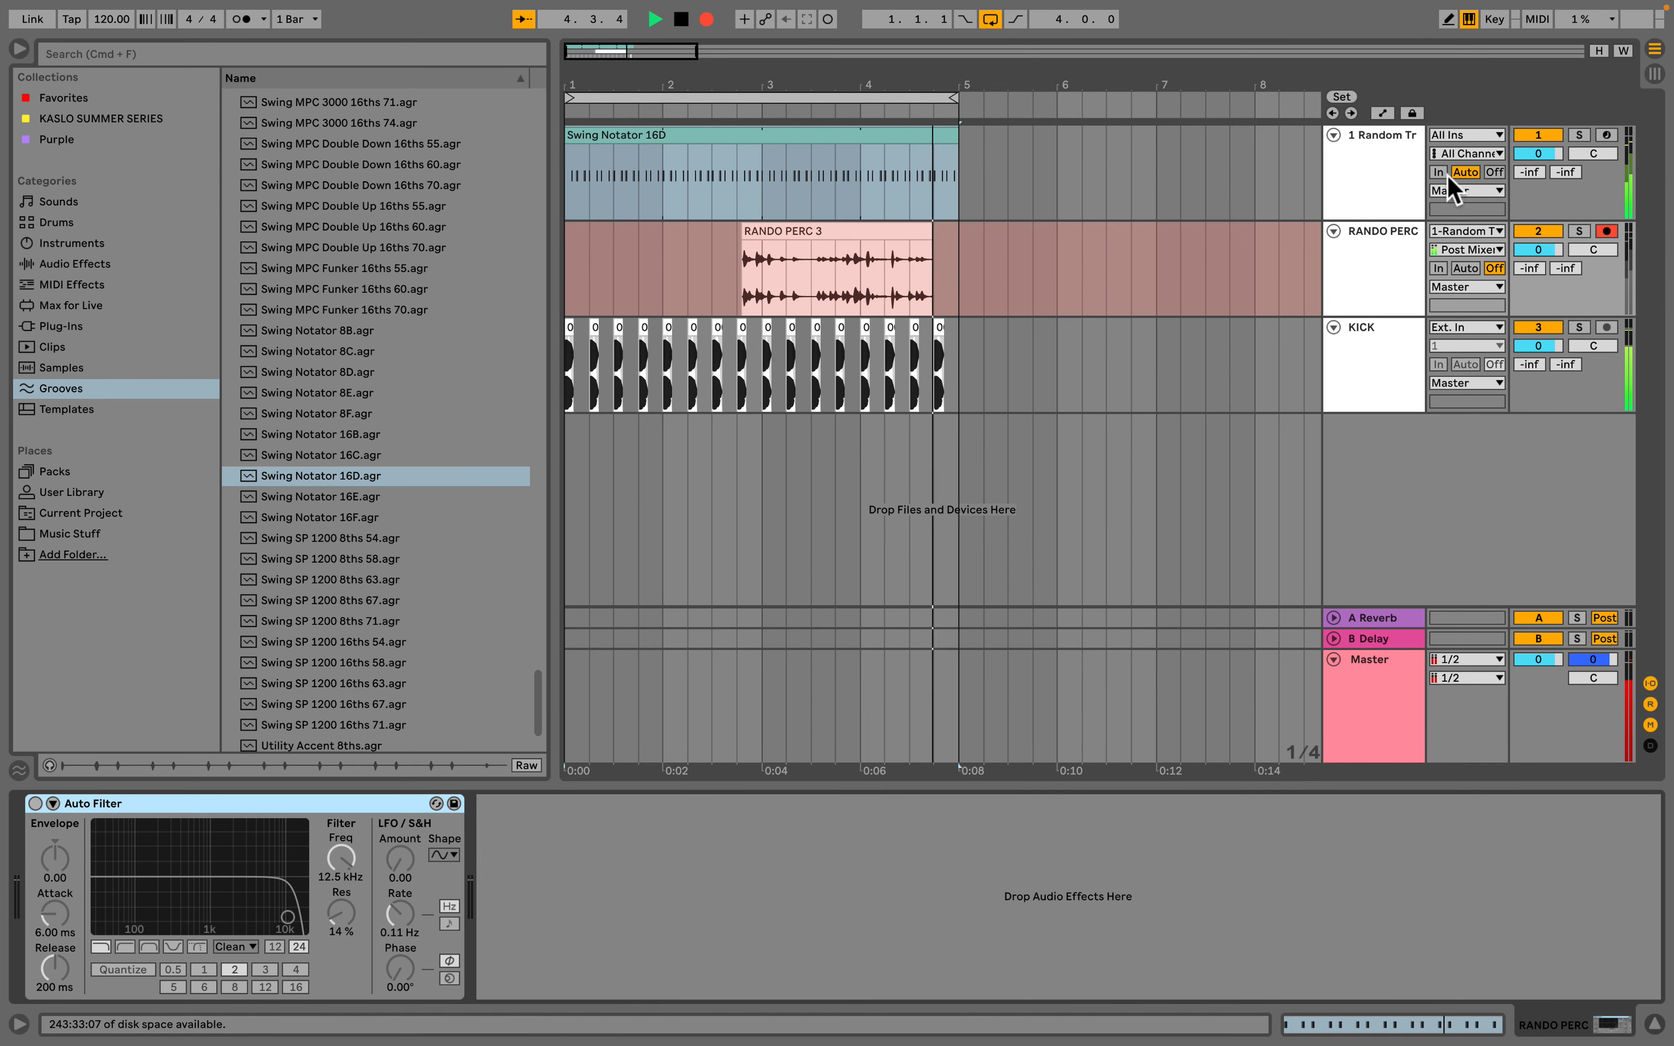
{"action": "left_click", "coordinate": [1356, 176]}
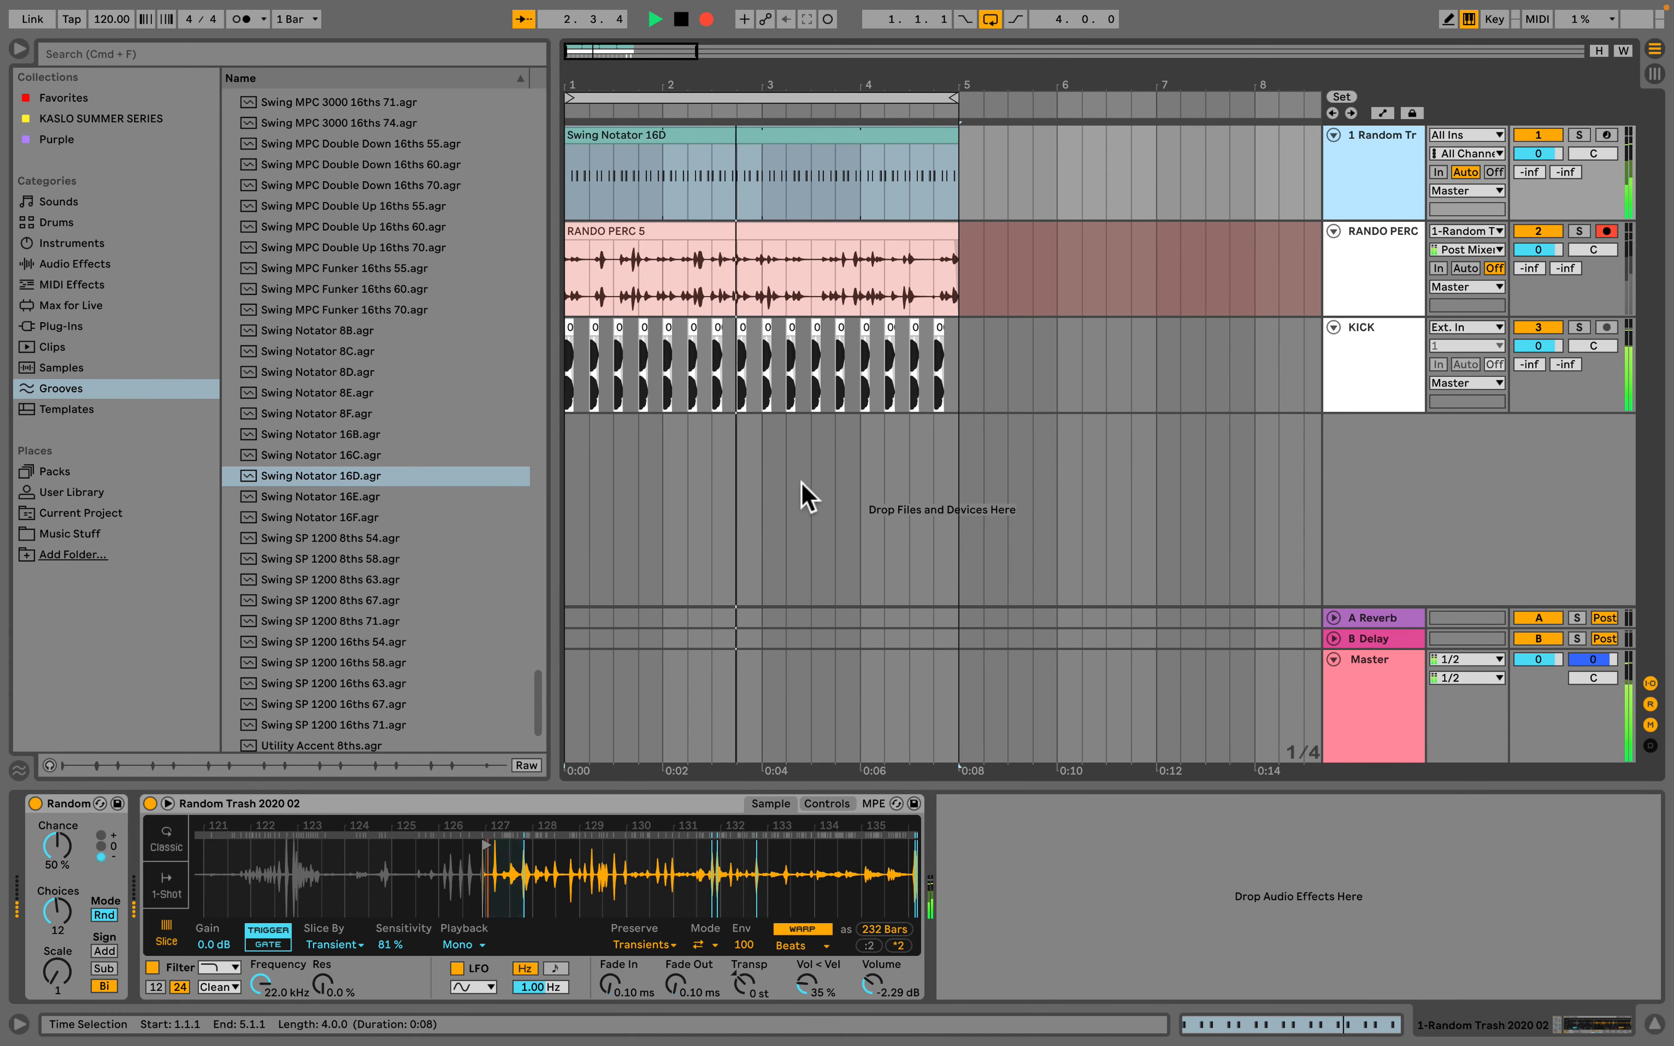
{"action": "left_click_drag", "start_coordinate": [517, 437], "coordinate": [852, 250]}
{"action": "key", "text": "space"}
Step: Move the recorded percussion clip to 6.2.1 on the RANDO PERC track and delete the leftover fragment at bar 1
{"action": "left_click_drag", "start_coordinate": [640, 229], "coordinate": [1147, 227]}
{"action": "left_click", "coordinate": [1352, 187]}
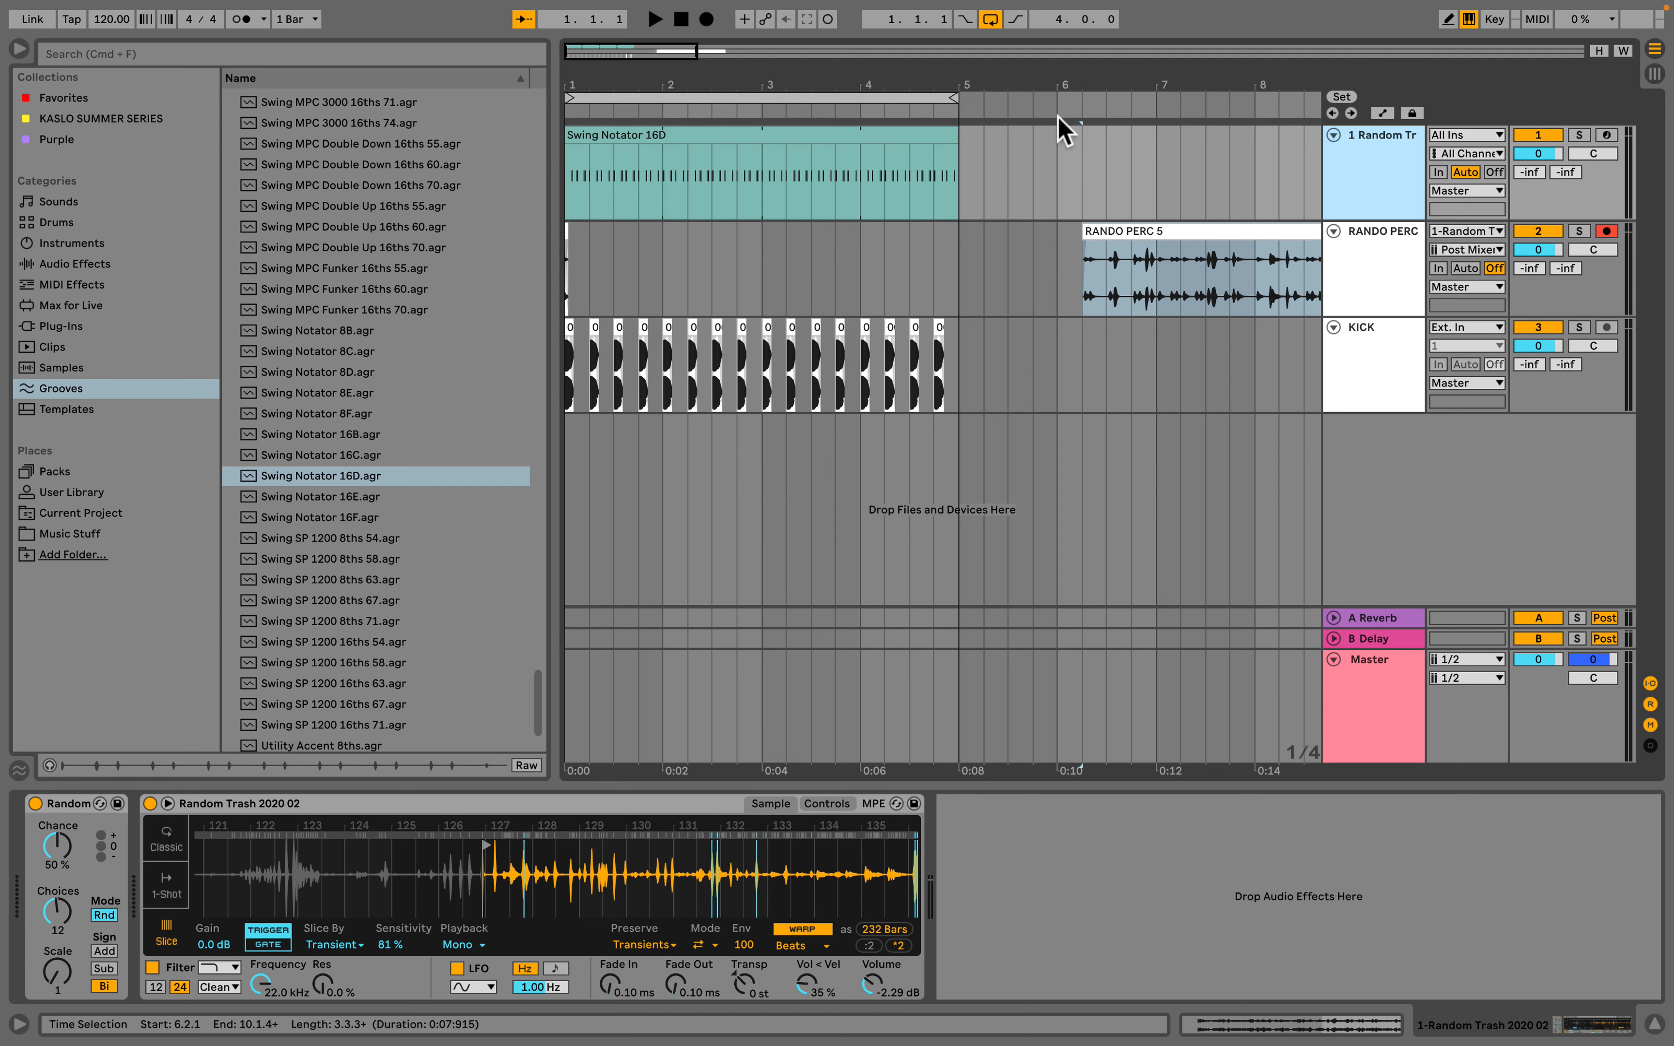
{"action": "left_click_drag", "start_coordinate": [588, 260], "coordinate": [553, 254]}
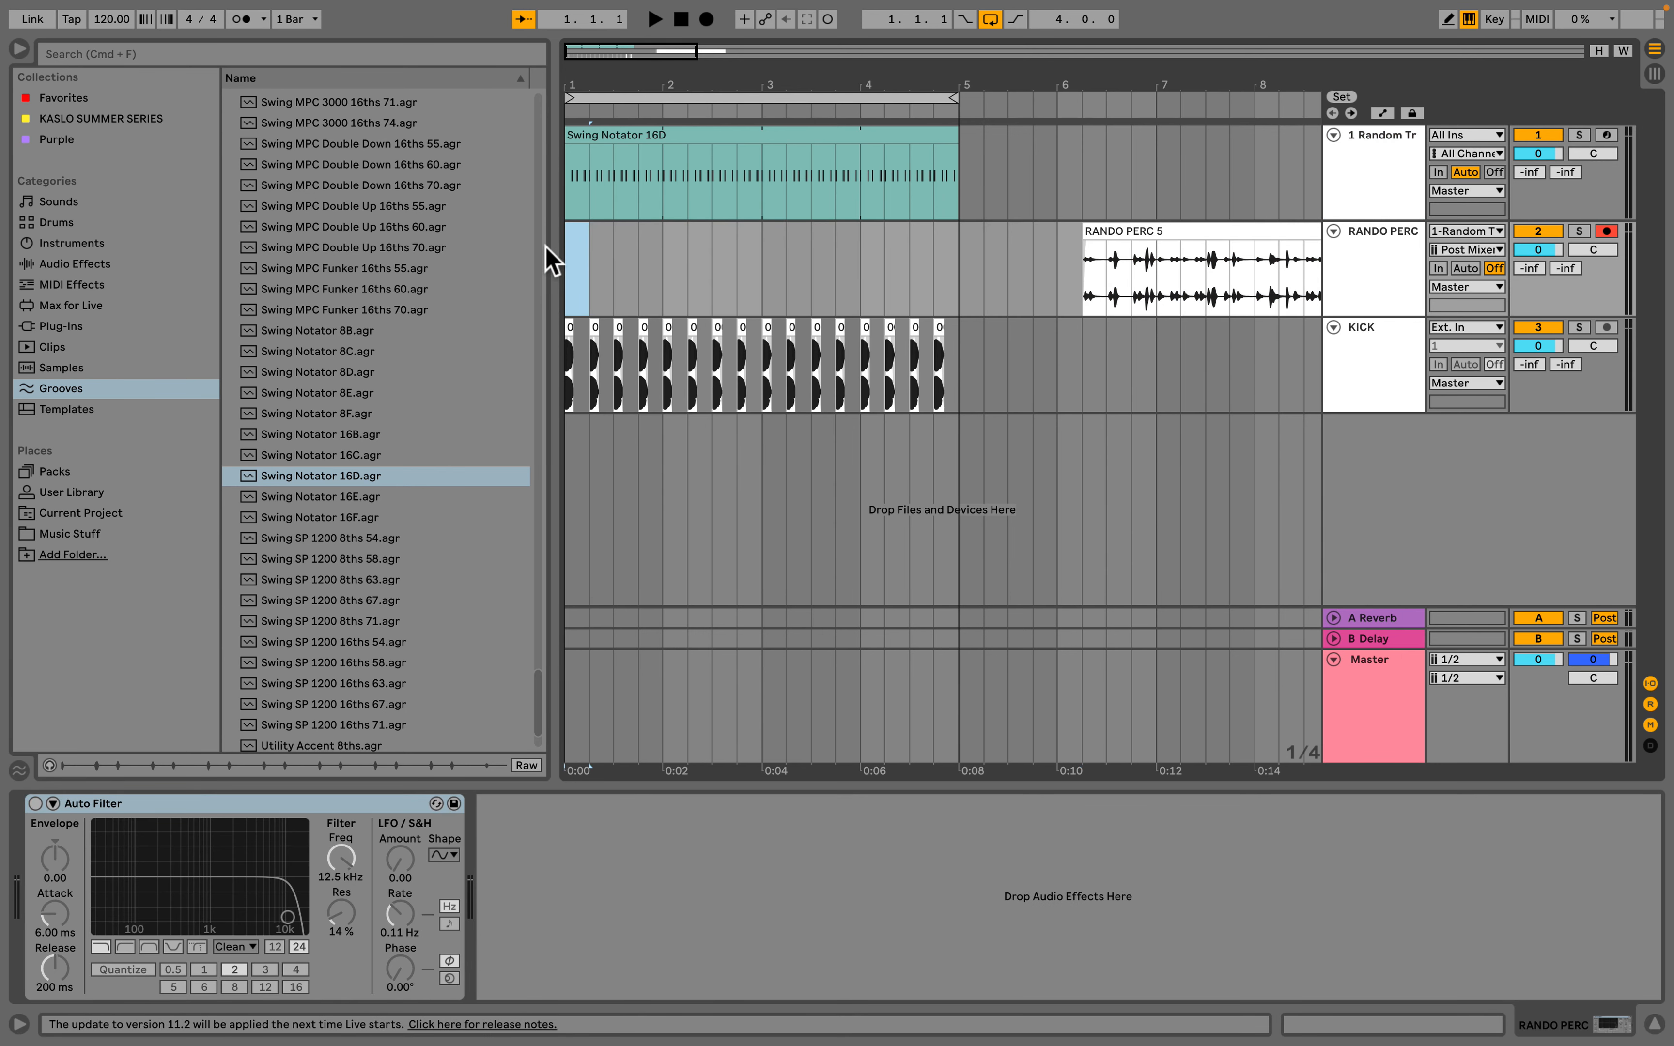
{"action": "left_click", "coordinate": [571, 262]}
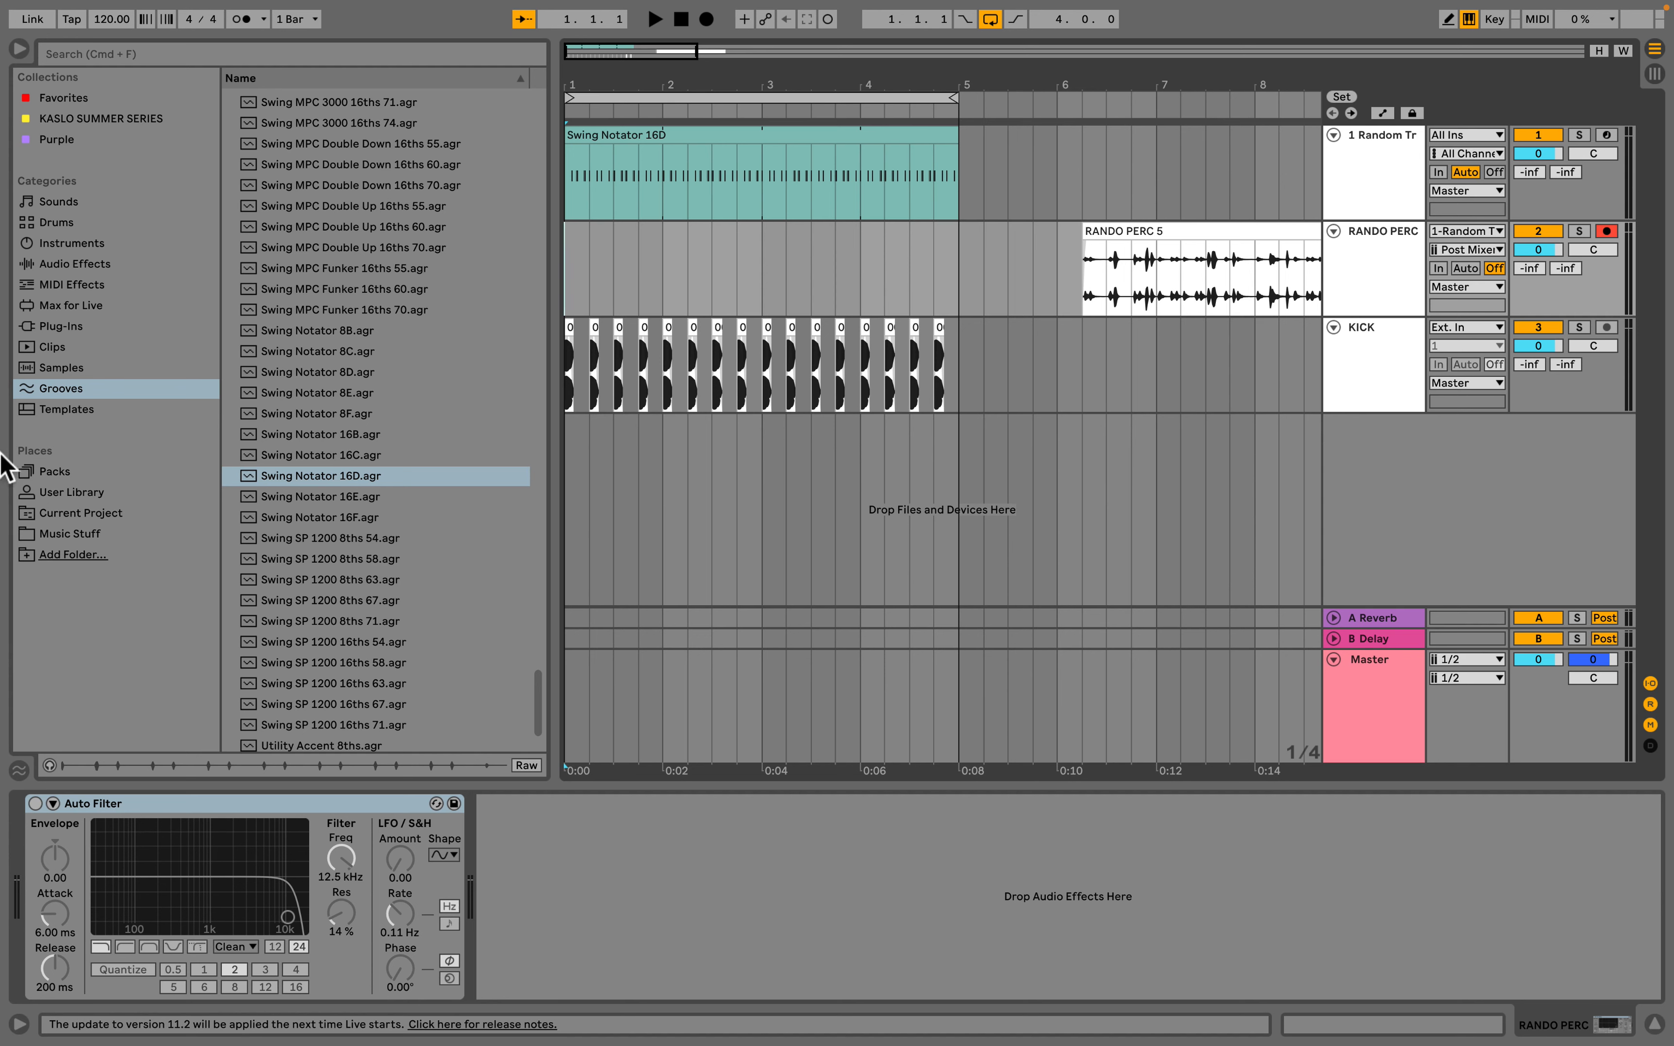
Step: Expand the "08 - SOUND DESIGN" folder under ELEMENTS in the User Library and select DROPBOX FIELD RECORDINGS
{"action": "left_click", "coordinate": [72, 492]}
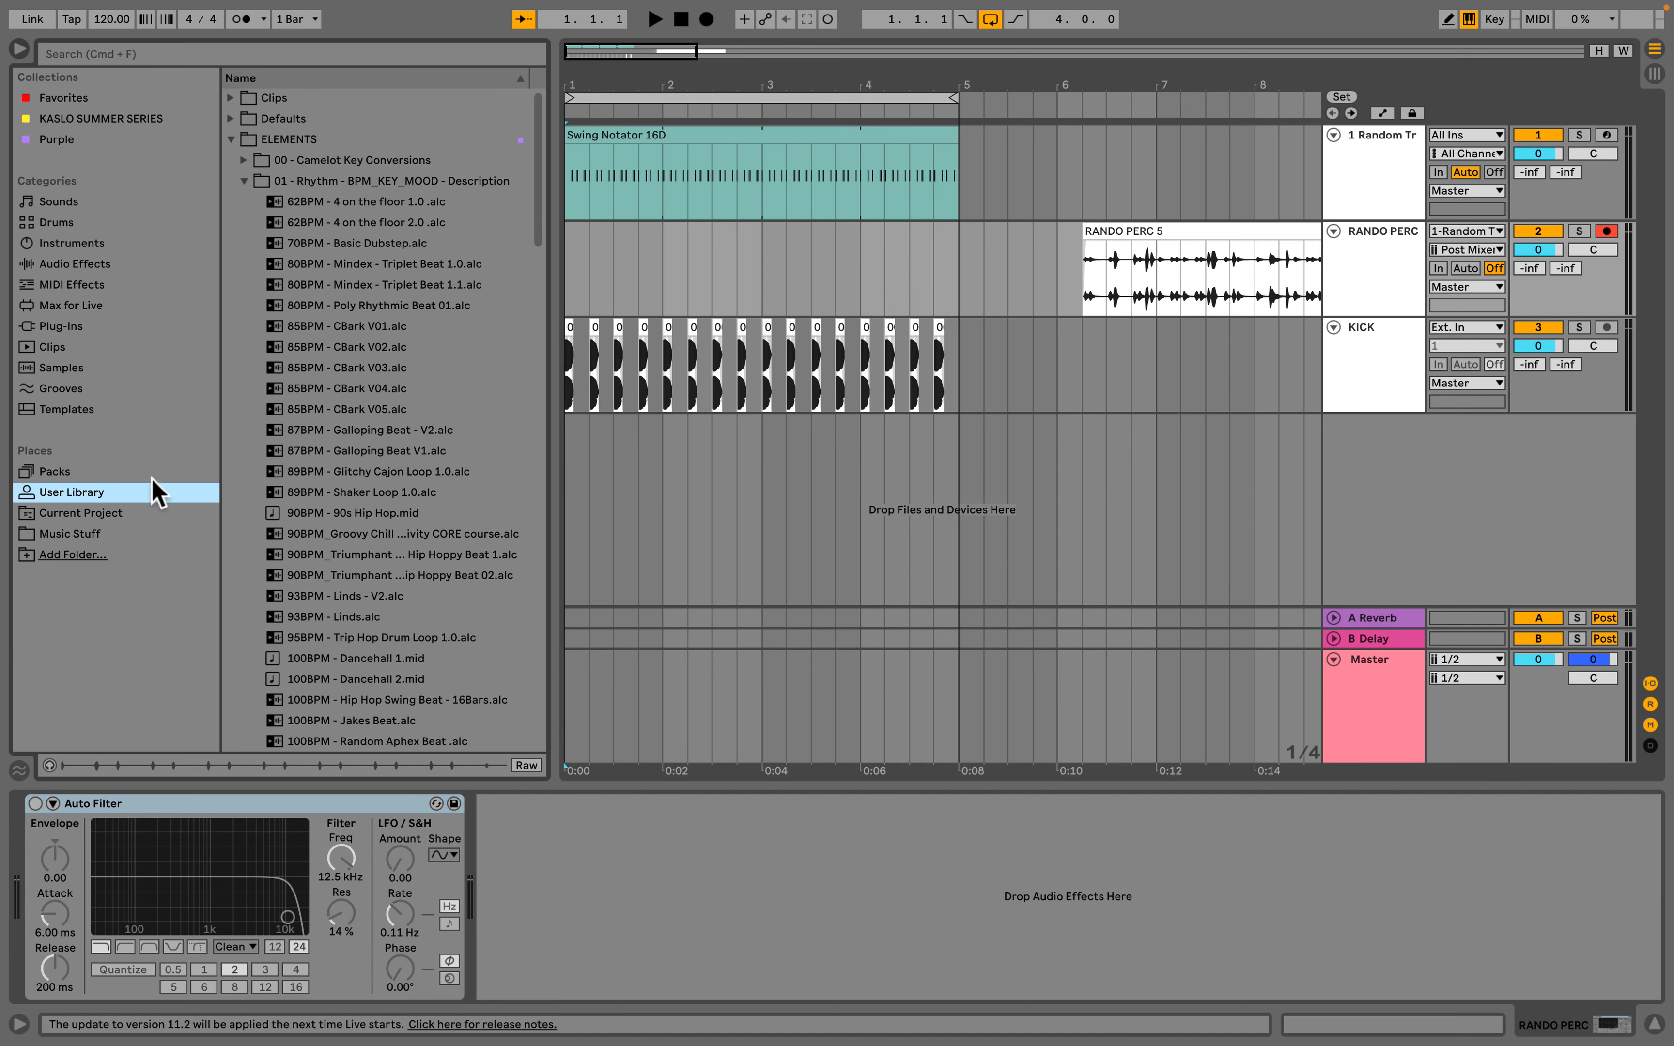
{"action": "left_click", "coordinate": [244, 180]}
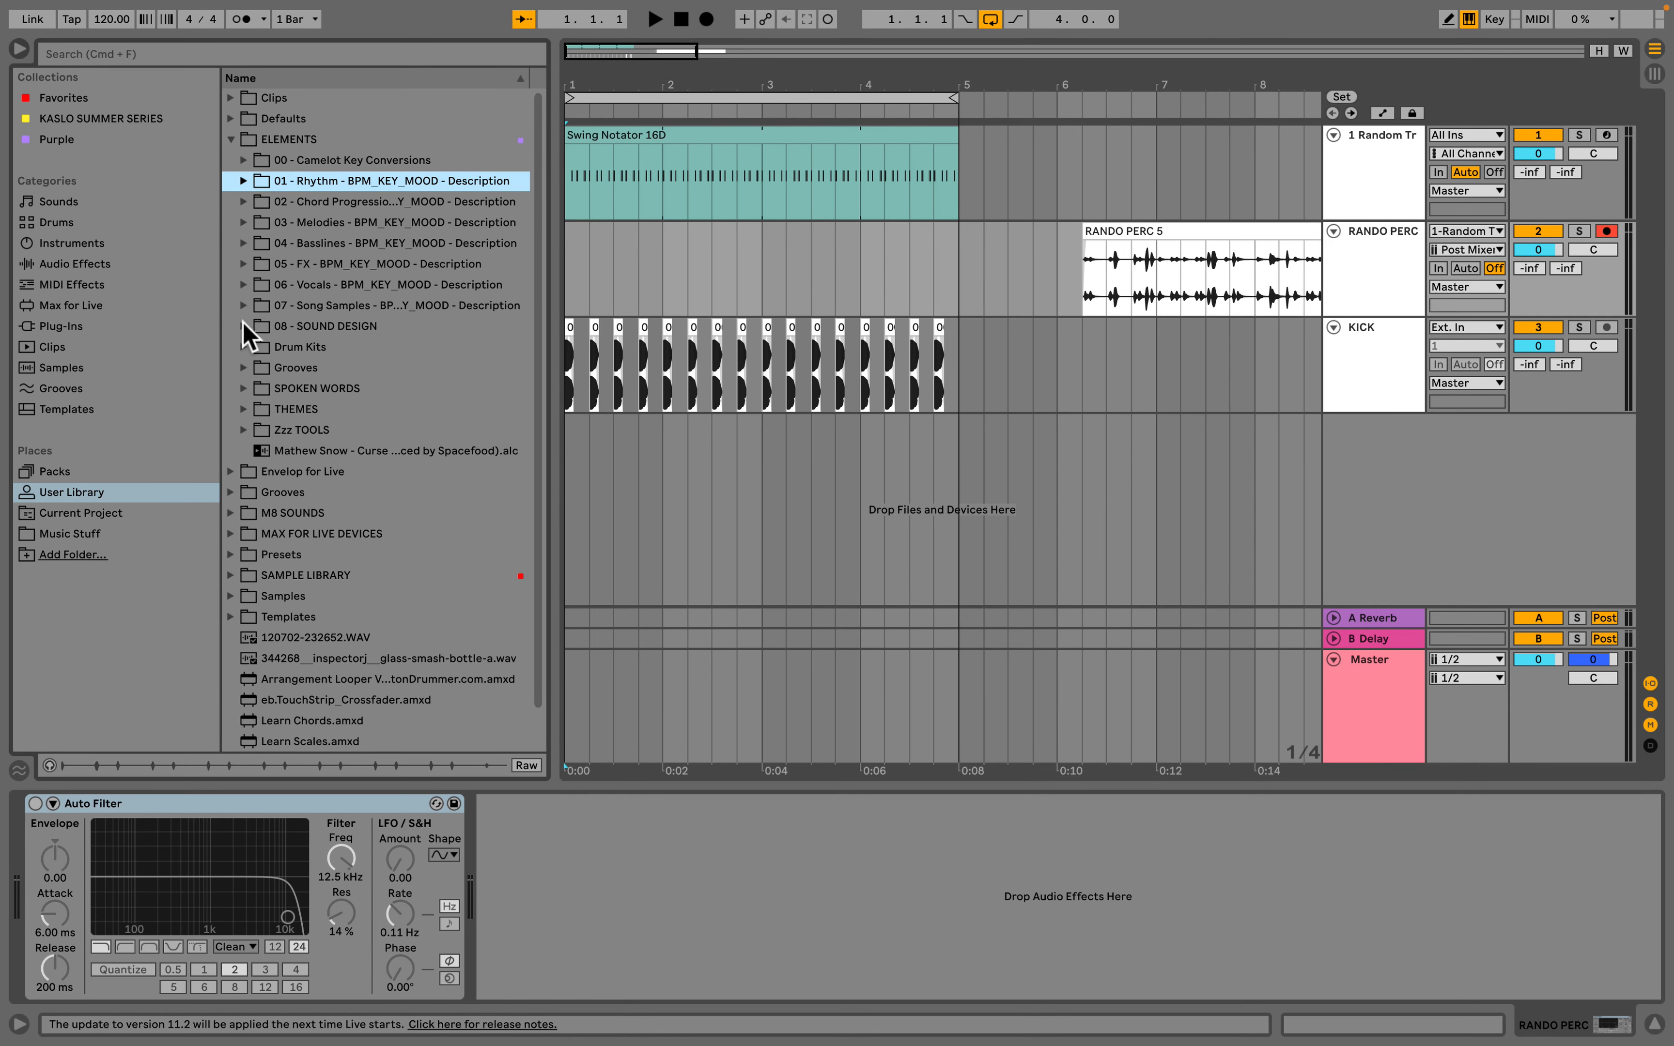
{"action": "left_click", "coordinate": [244, 325]}
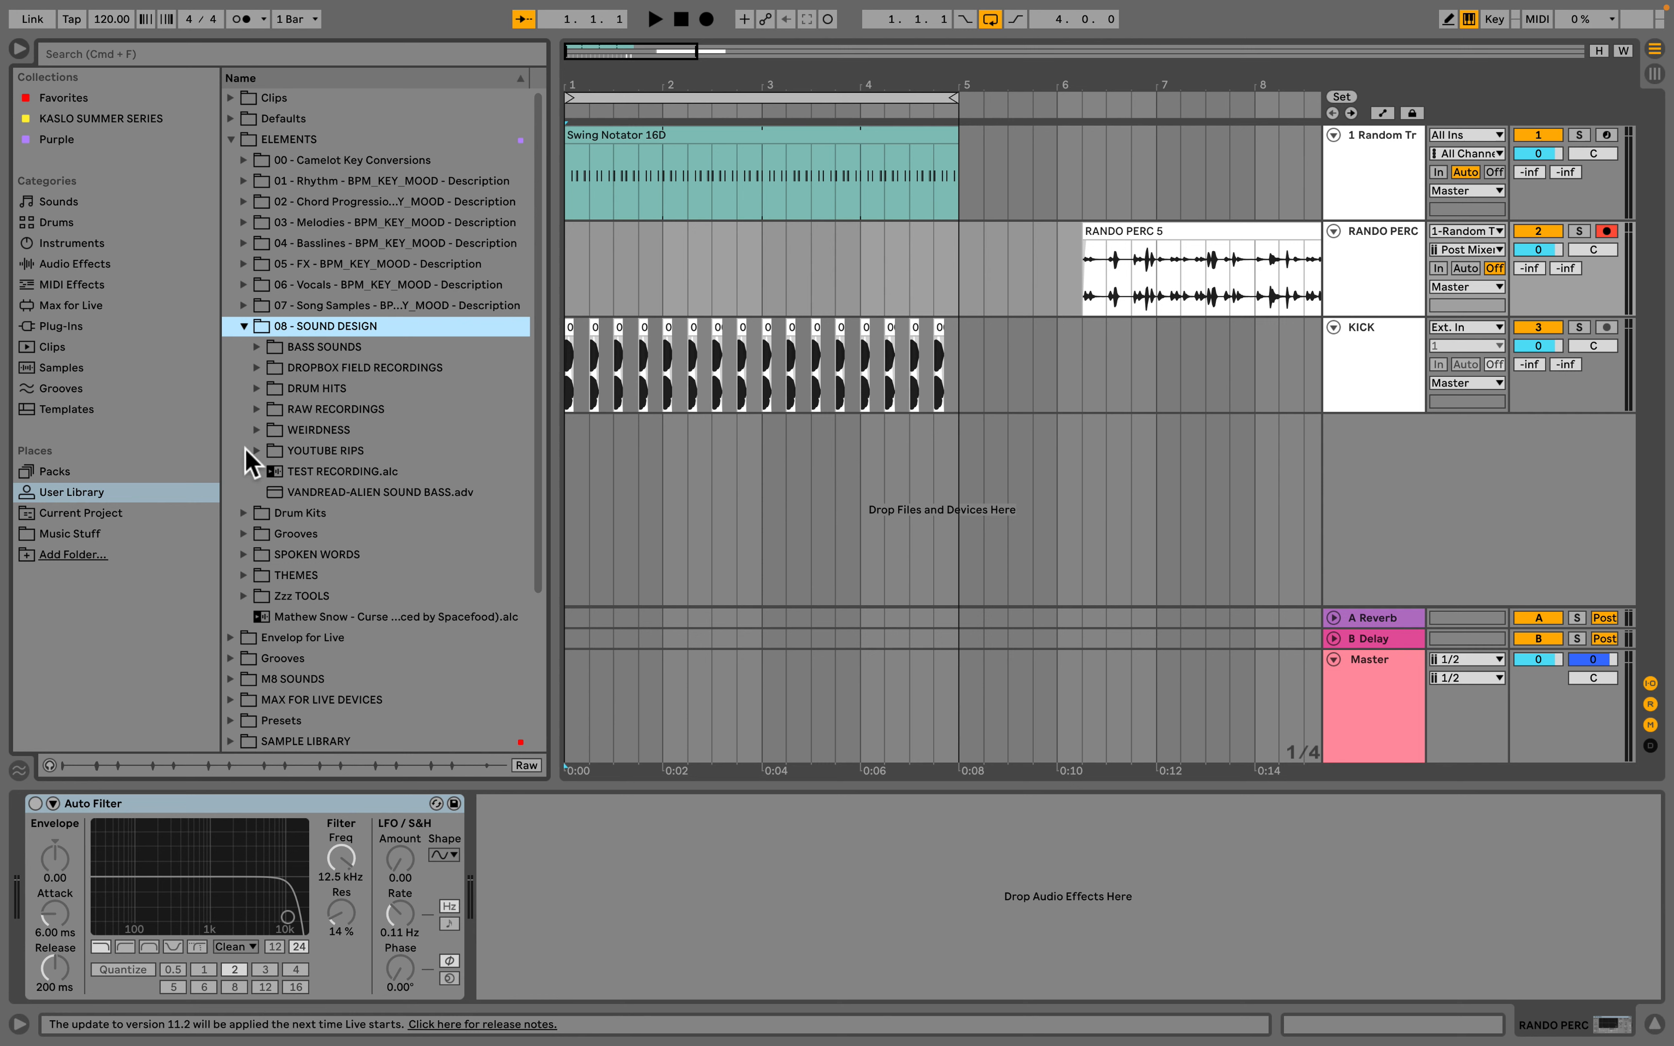
{"action": "left_click", "coordinate": [294, 368]}
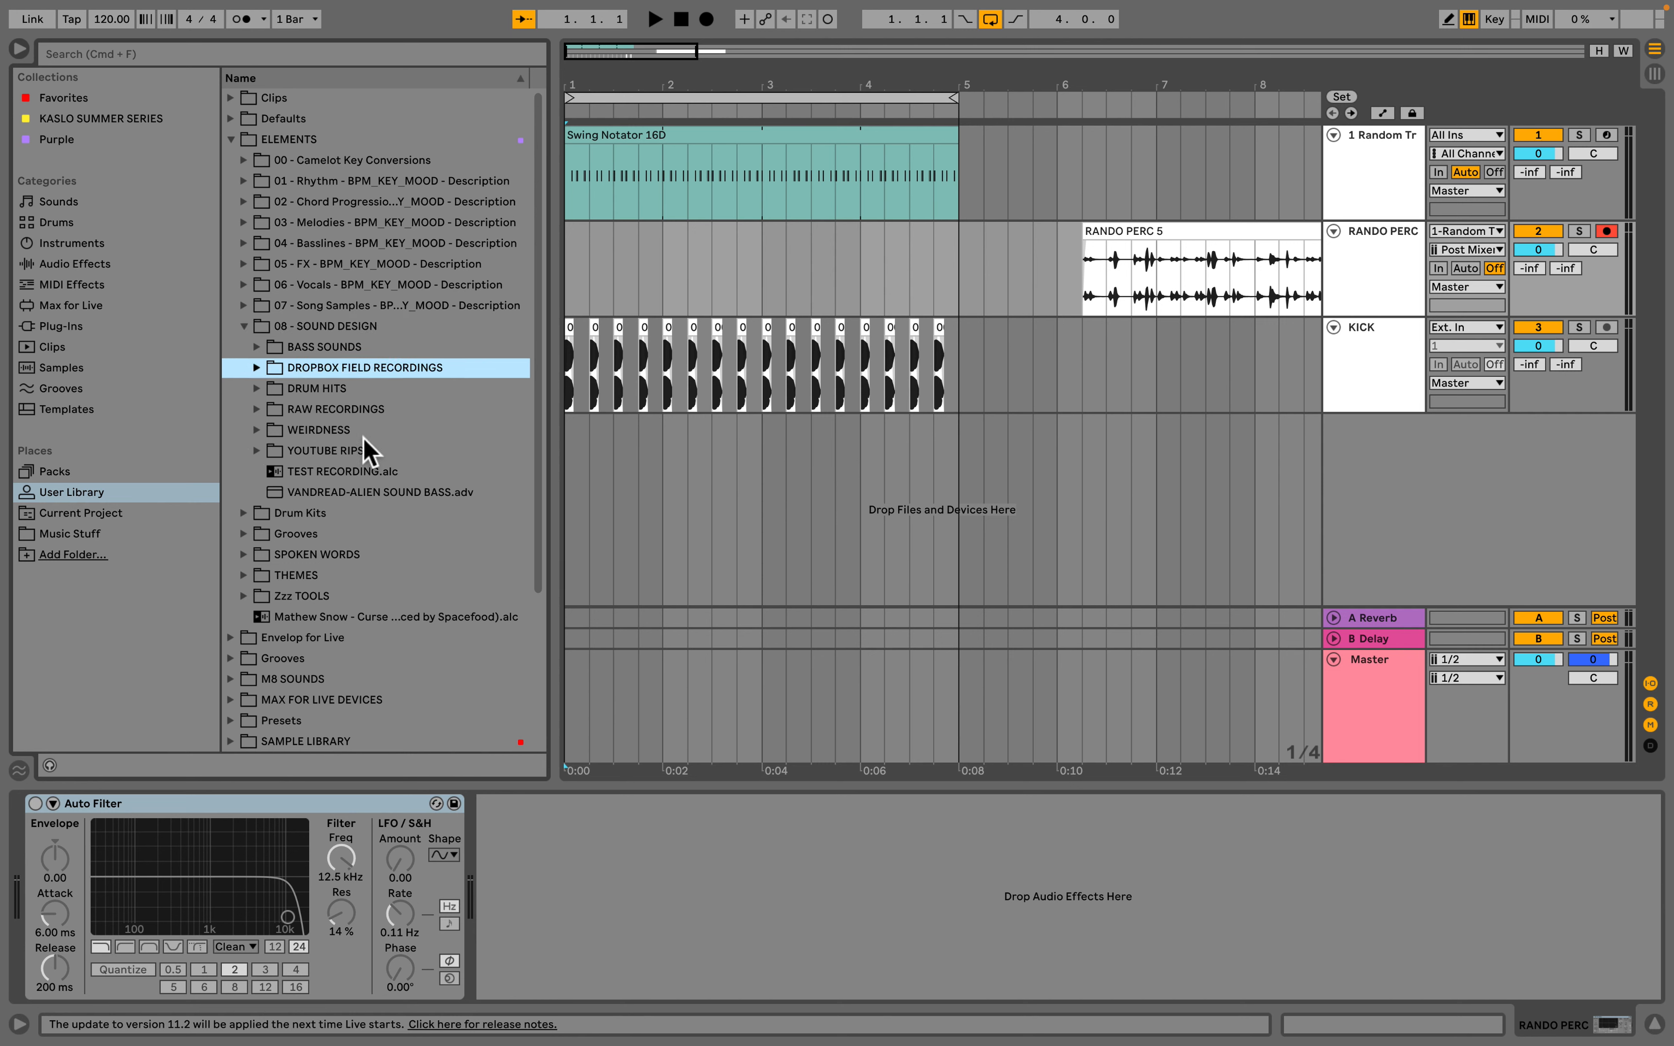
Step: Load the FOLI recording from the YOUTUBE RIPS folder into the Simpler on the first track, replacing its current sample
{"action": "left_click", "coordinate": [258, 451]}
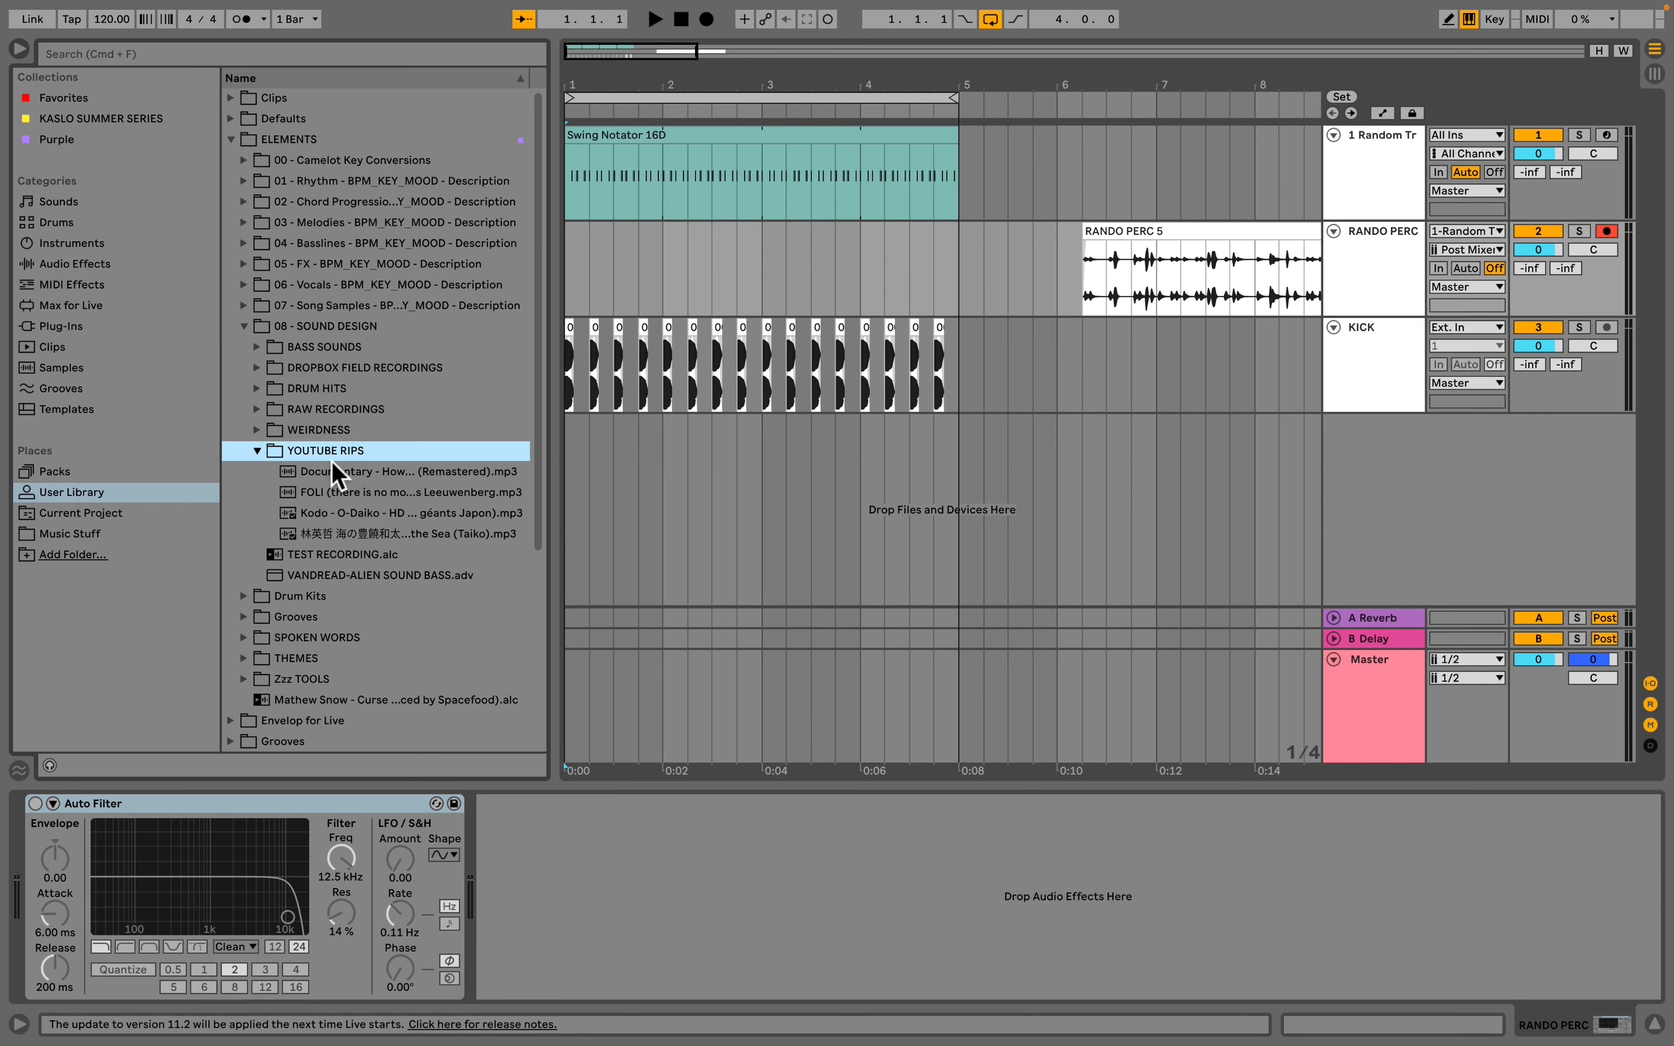
{"action": "left_click", "coordinate": [315, 493]}
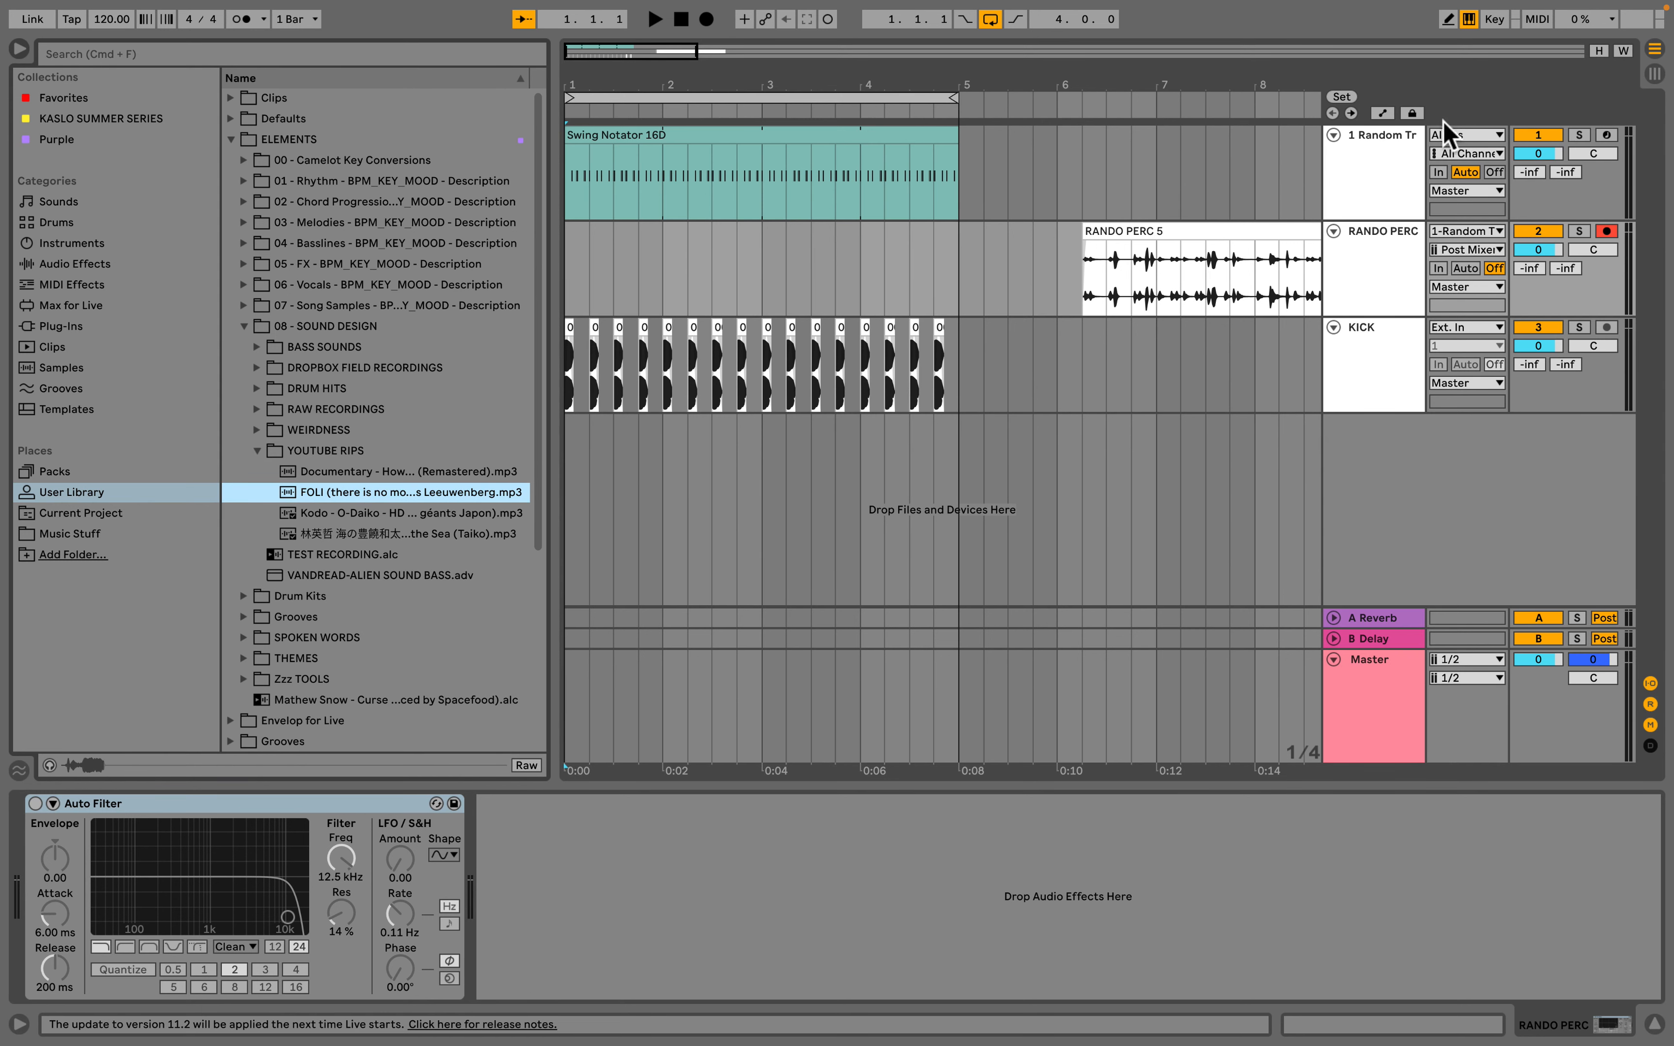
{"action": "left_click", "coordinate": [1380, 174]}
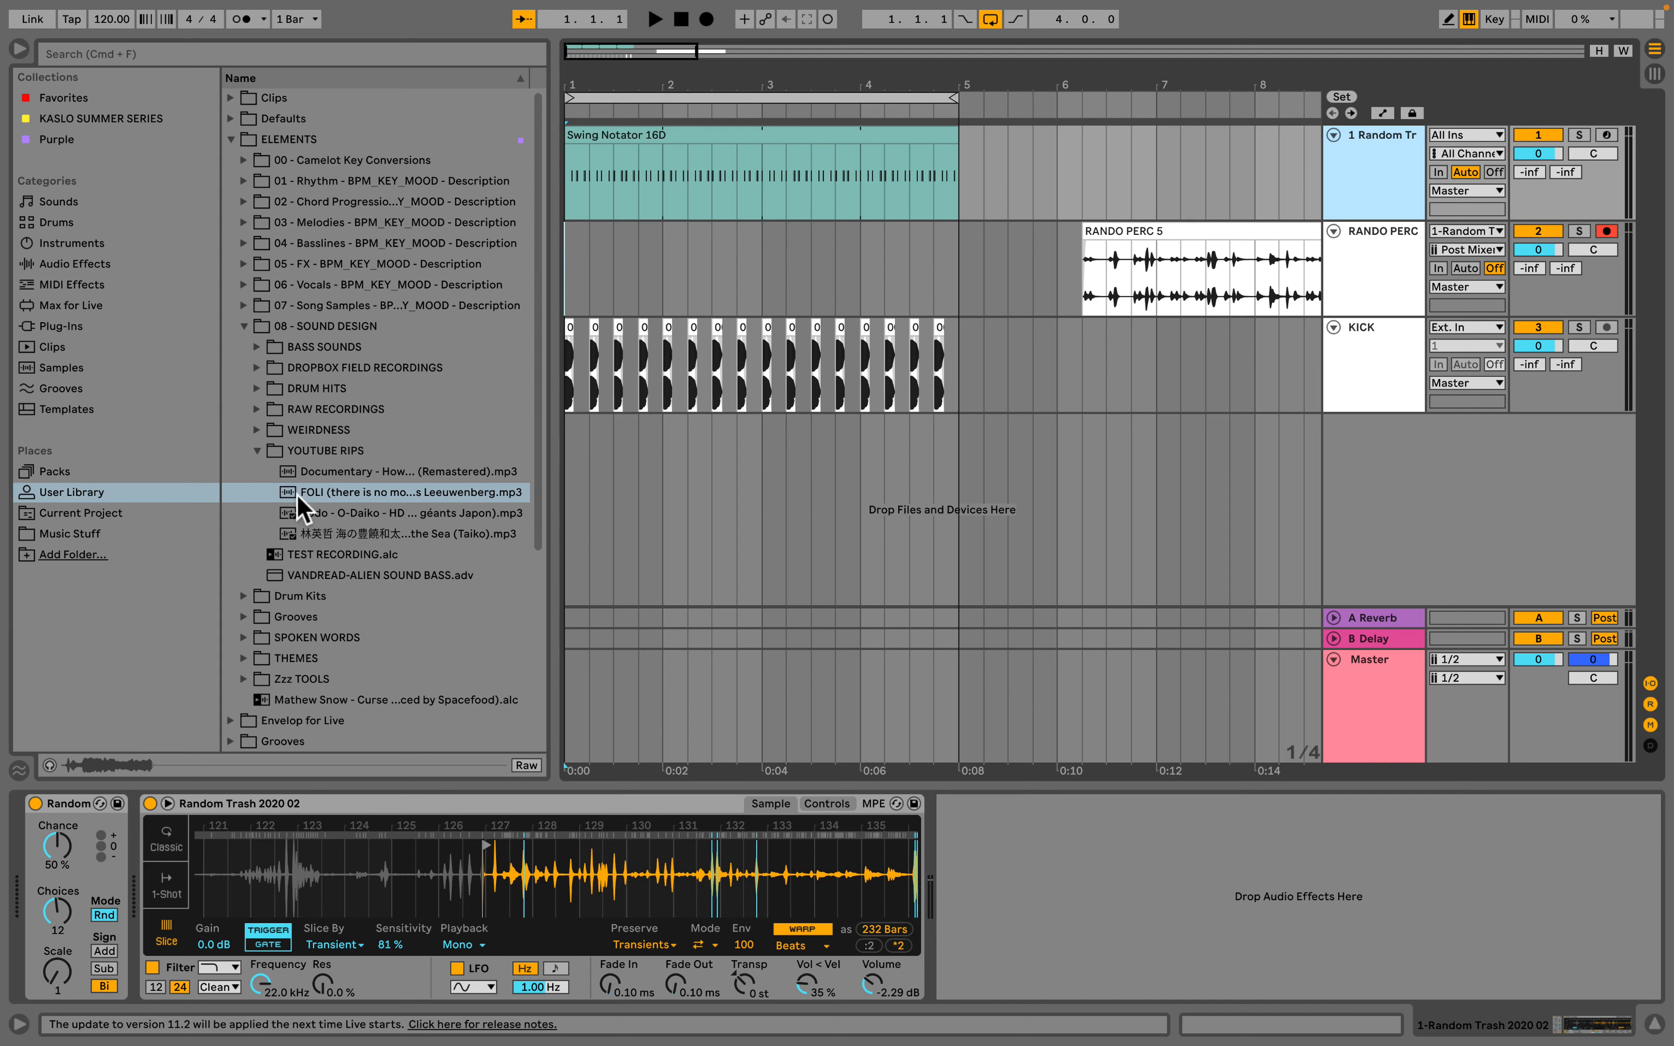
{"action": "left_click_drag", "start_coordinate": [299, 496], "coordinate": [507, 887]}
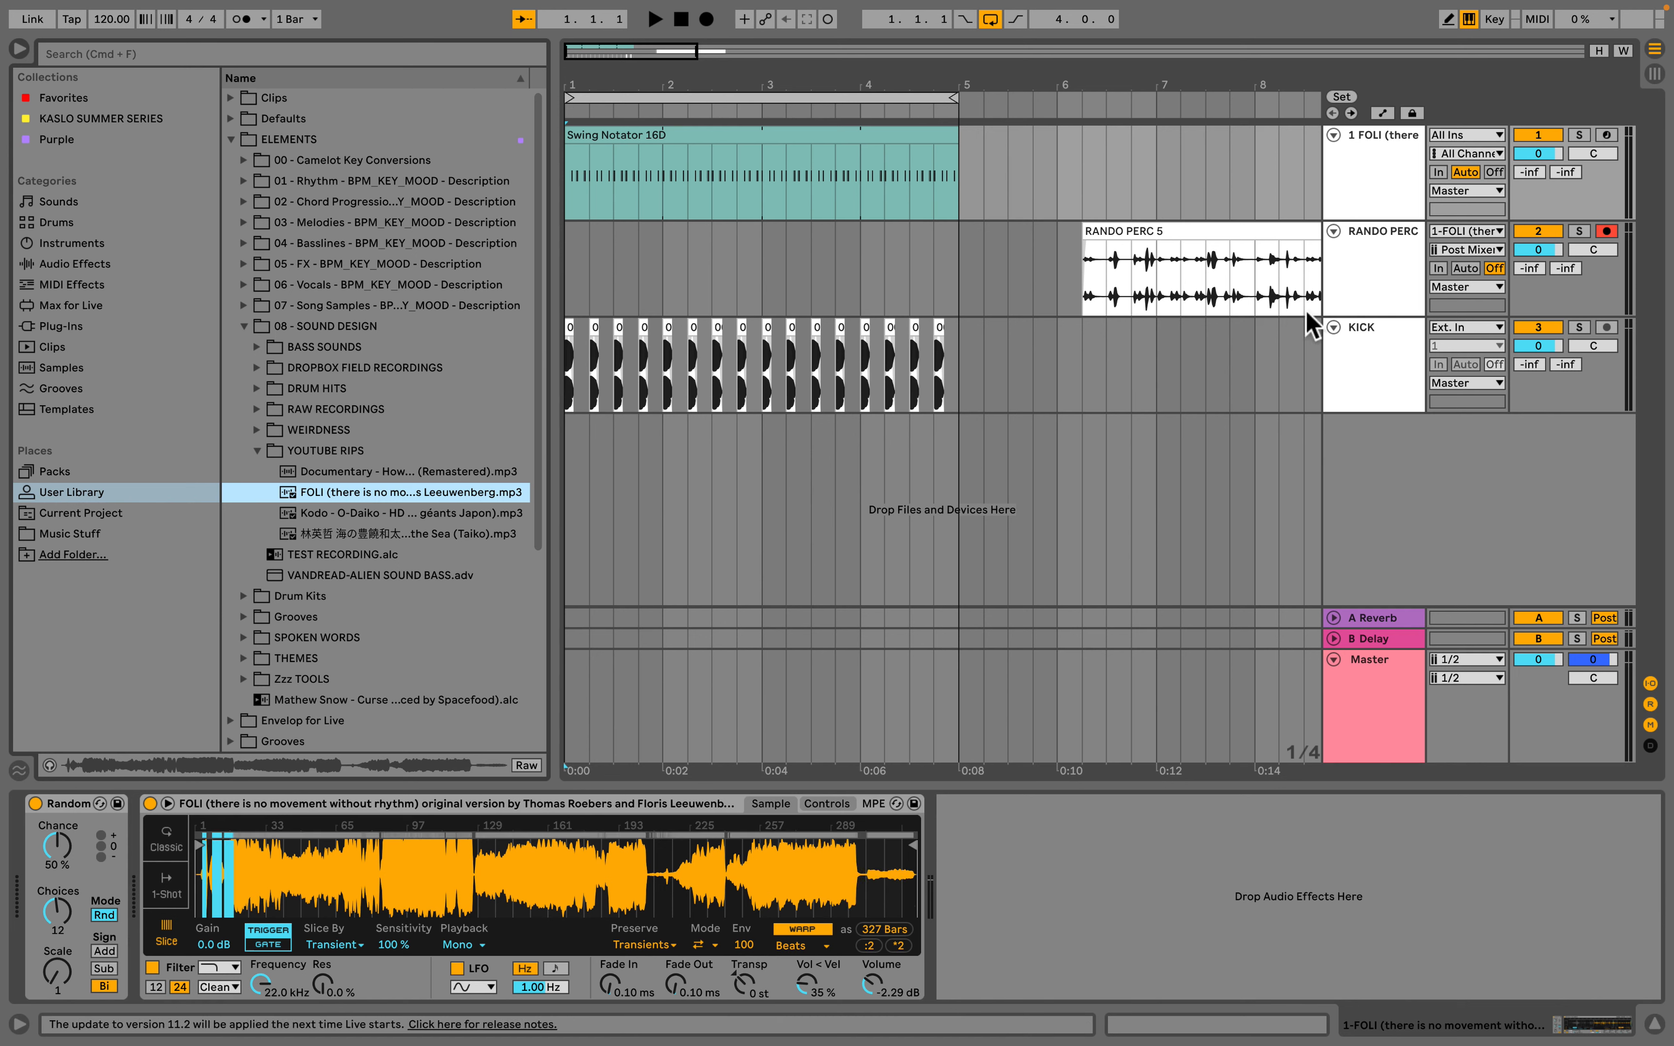
Step: Move the Simpler's sample start to about bar 2 and start recording onto the RANDO PERC track from bar 1
{"action": "scroll", "coordinate": [308, 873], "scroll_direction": "up", "scroll_amount": 5}
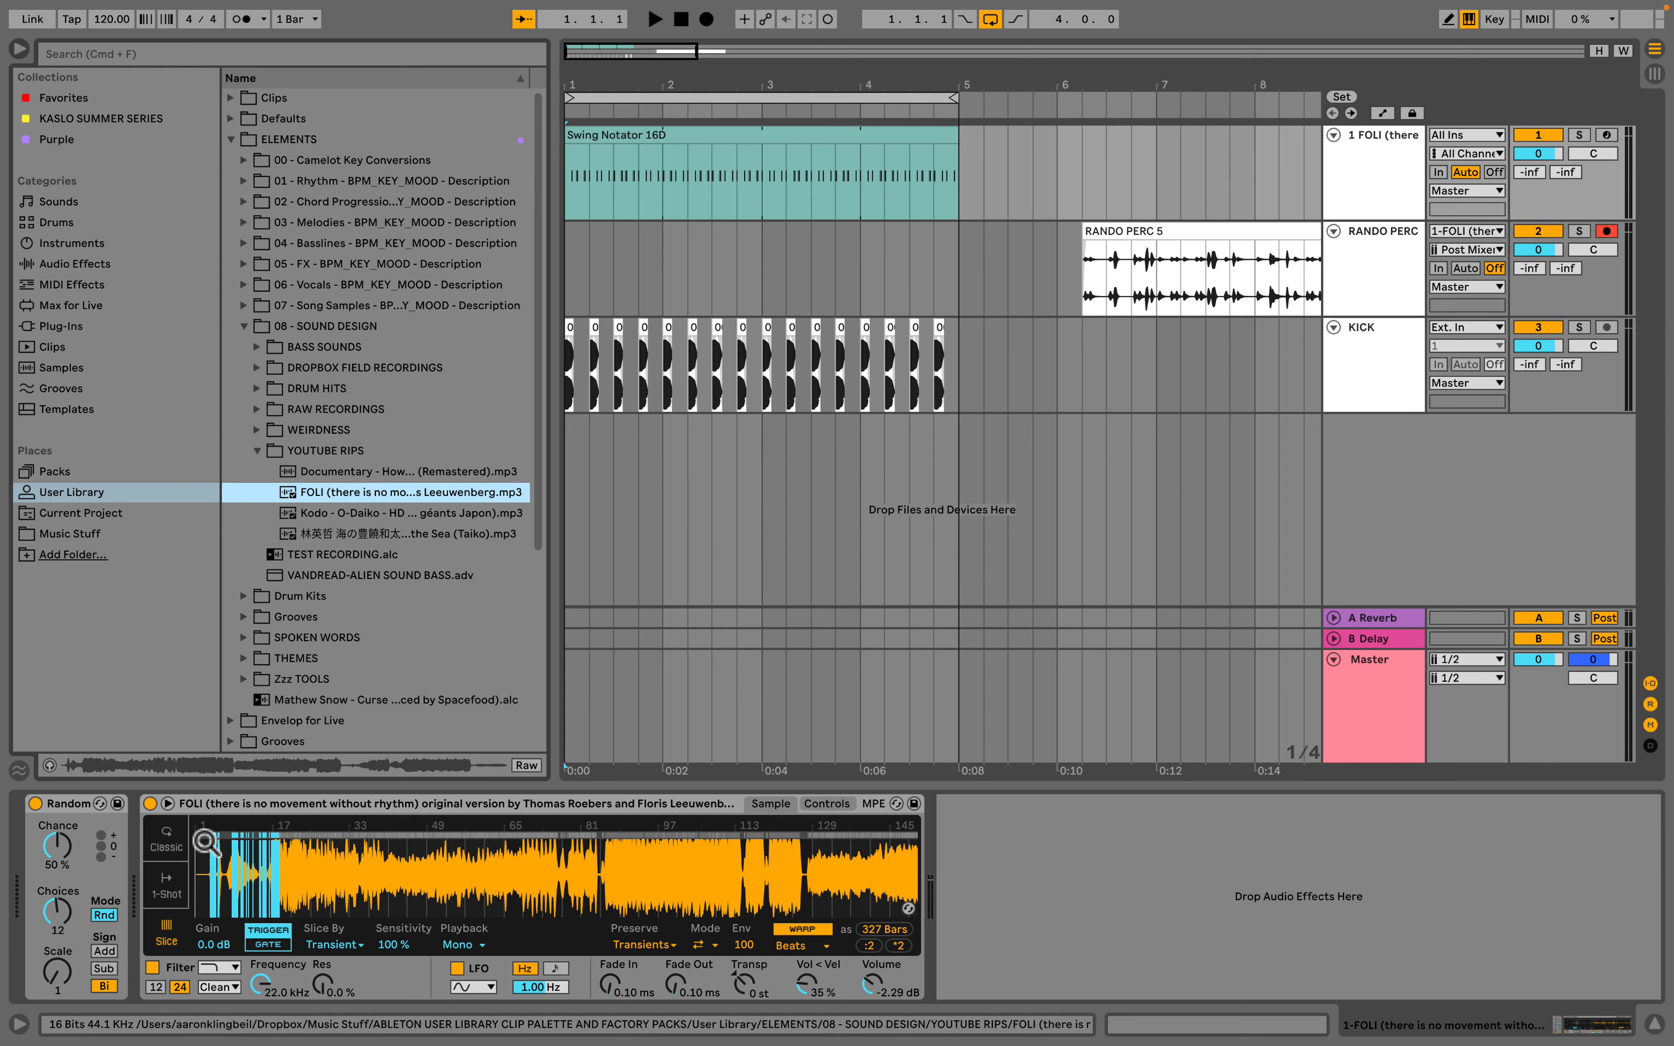
{"action": "left_click_drag", "start_coordinate": [206, 847], "coordinate": [238, 847]}
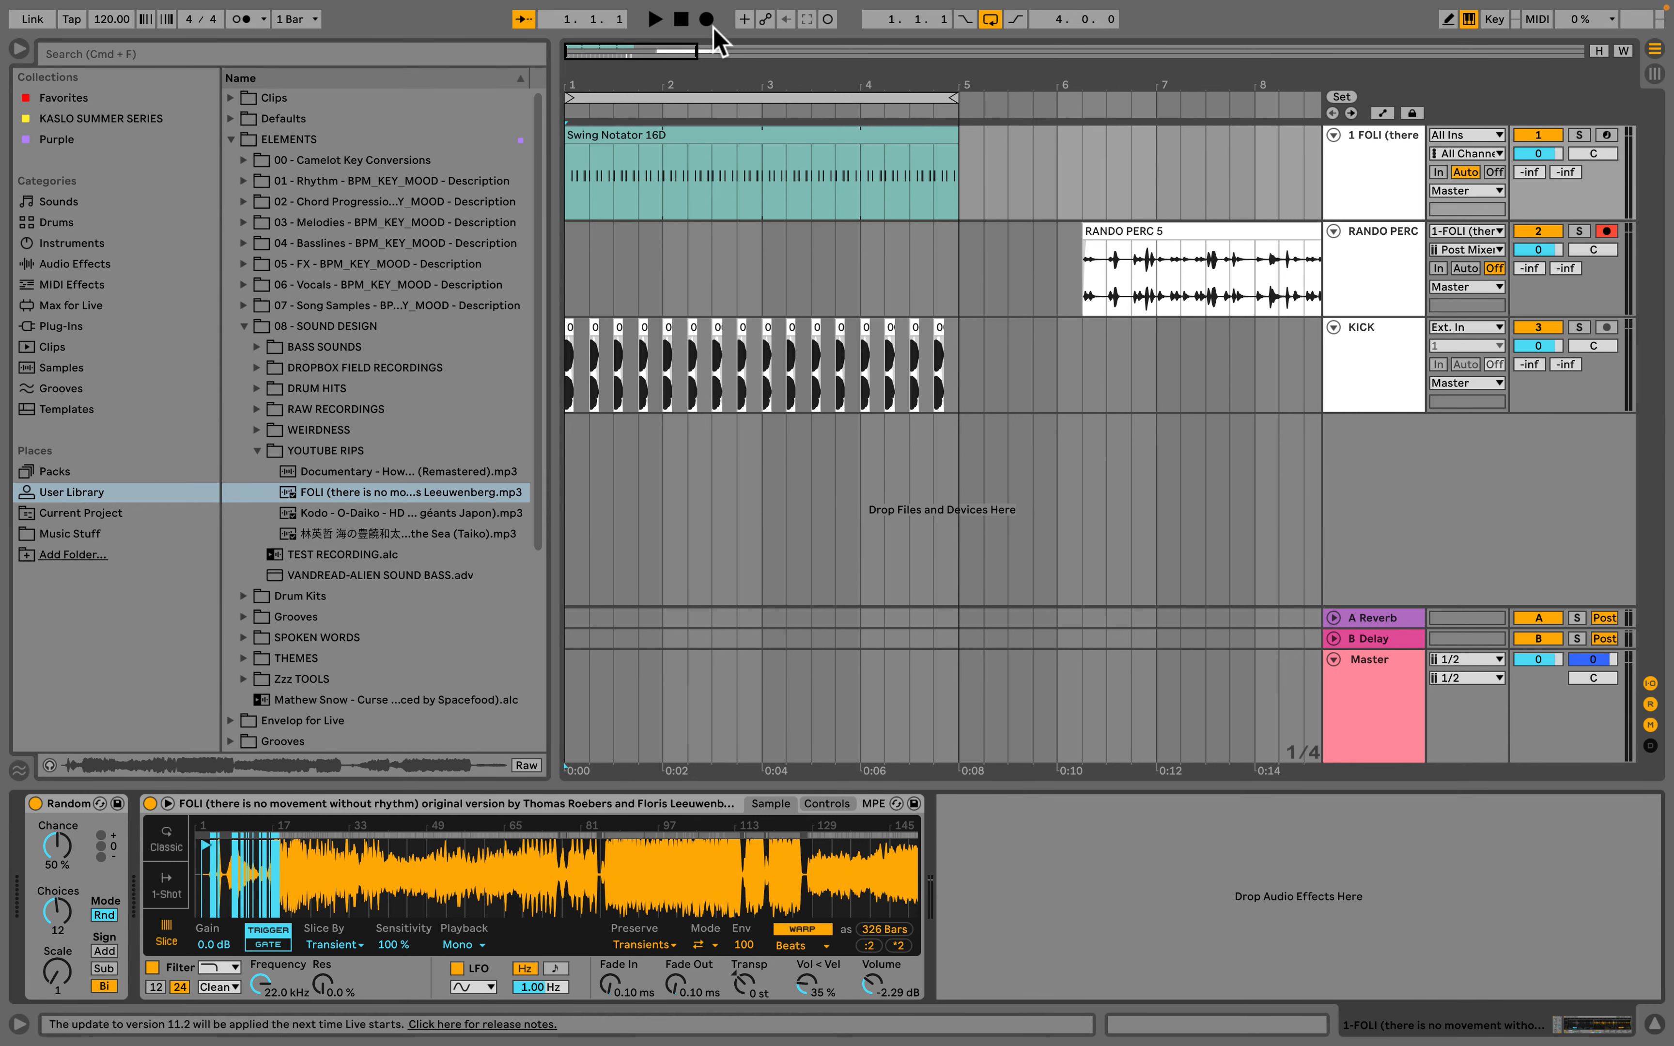
{"action": "left_click", "coordinate": [601, 281]}
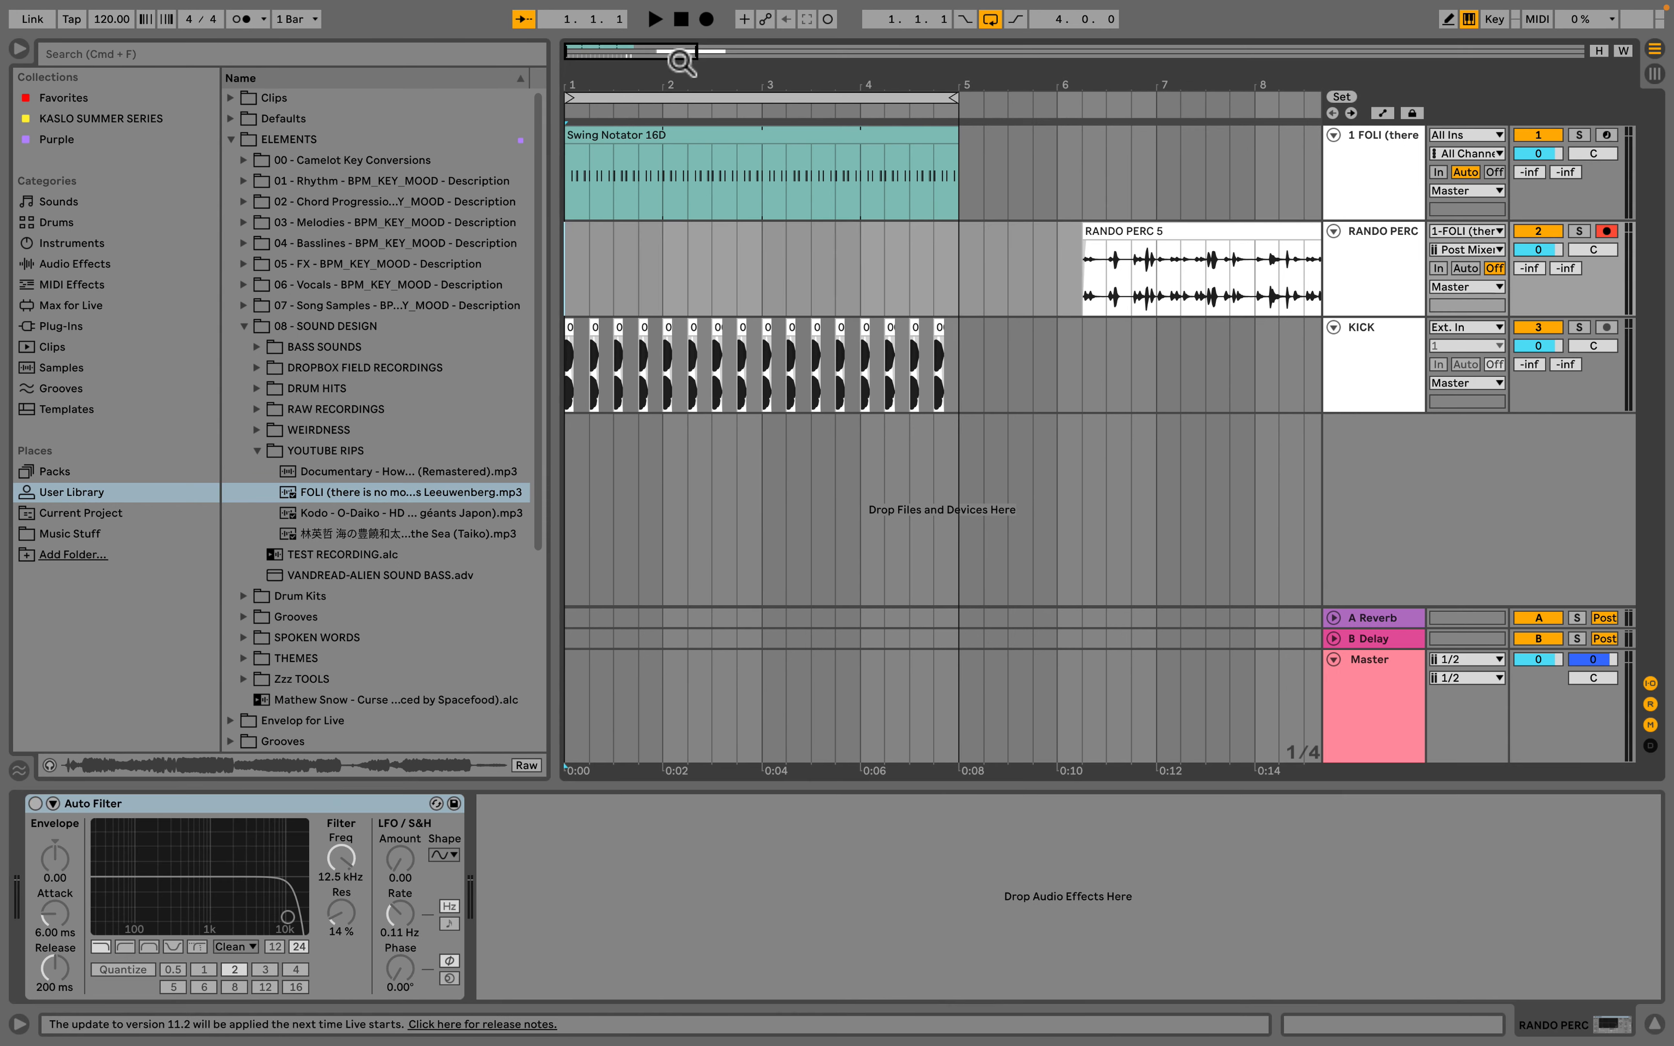
{"action": "left_click", "coordinate": [706, 19]}
{"action": "left_click", "coordinate": [1389, 206]}
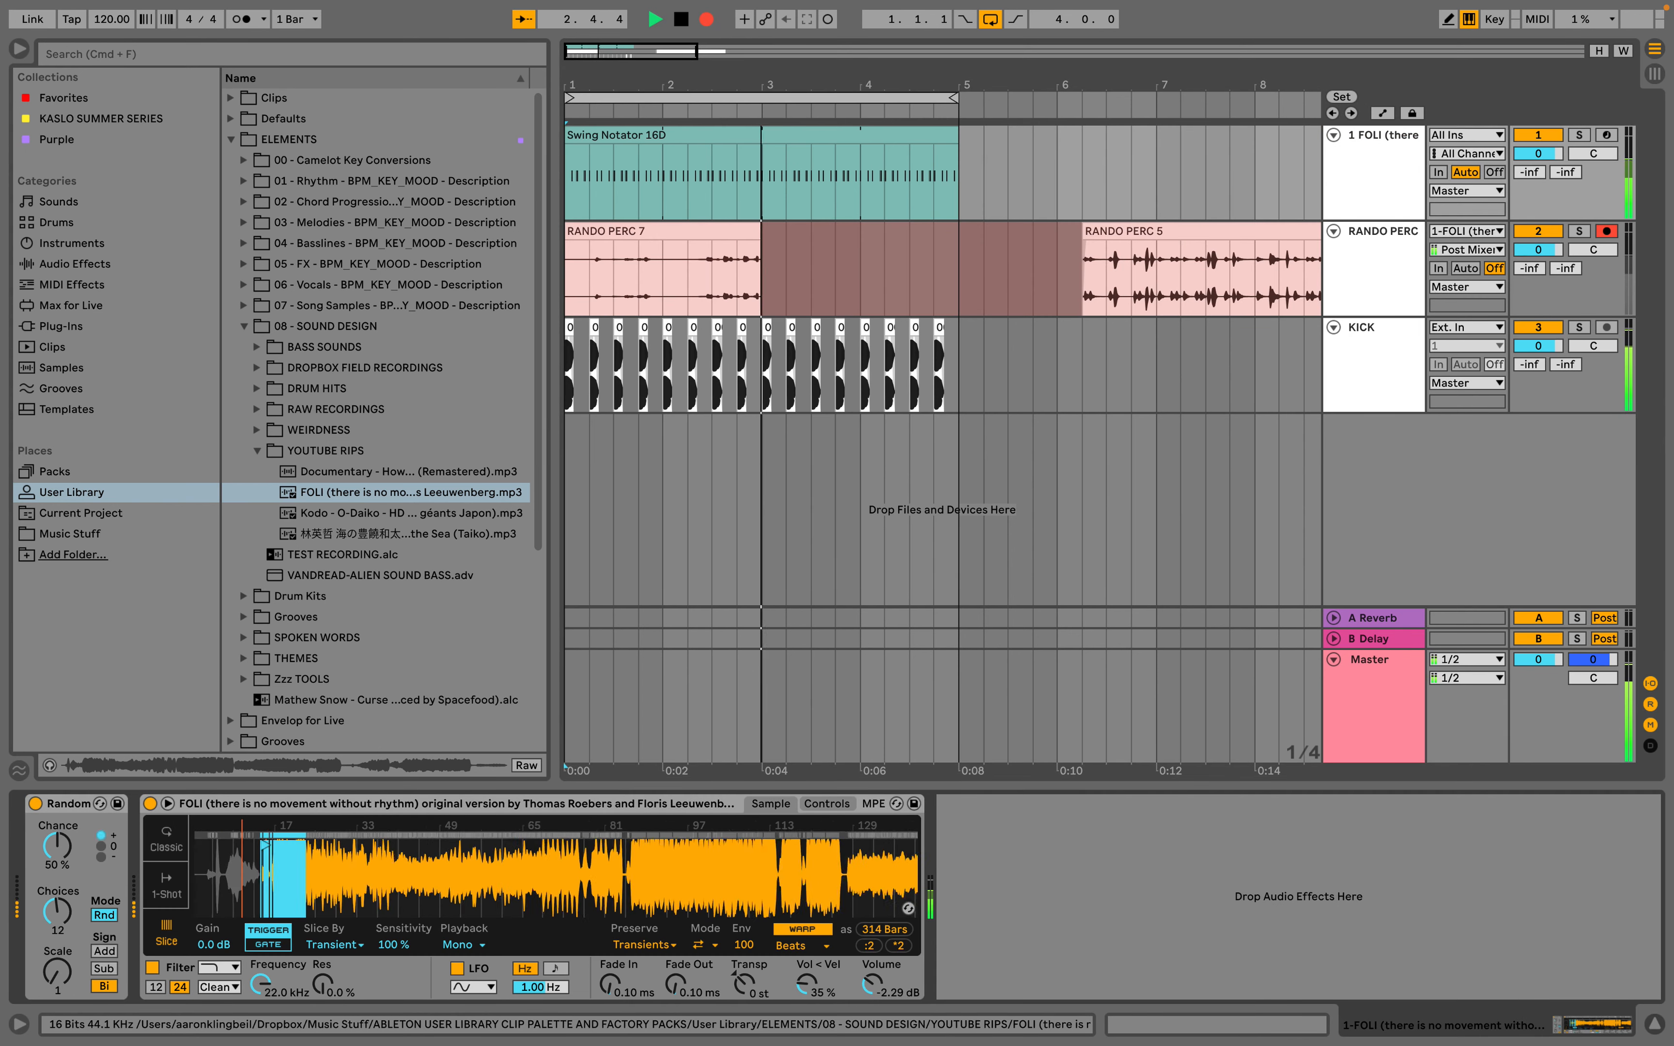
Step: Set the Simpler's slice sensitivity to 91 % and move its sample start to about bar 44 while recording
{"action": "mouse_move", "coordinate": [265, 844]}
{"action": "left_mouse_down"}
{"action": "mouse_move", "coordinate": [302, 865]}
{"action": "mouse_move", "coordinate": [488, 867]}
{"action": "mouse_move", "coordinate": [481, 886]}
{"action": "mouse_move", "coordinate": [582, 856]}
{"action": "mouse_move", "coordinate": [650, 894]}
{"action": "mouse_move", "coordinate": [567, 858]}
{"action": "mouse_move", "coordinate": [444, 877]}
{"action": "left_mouse_up"}
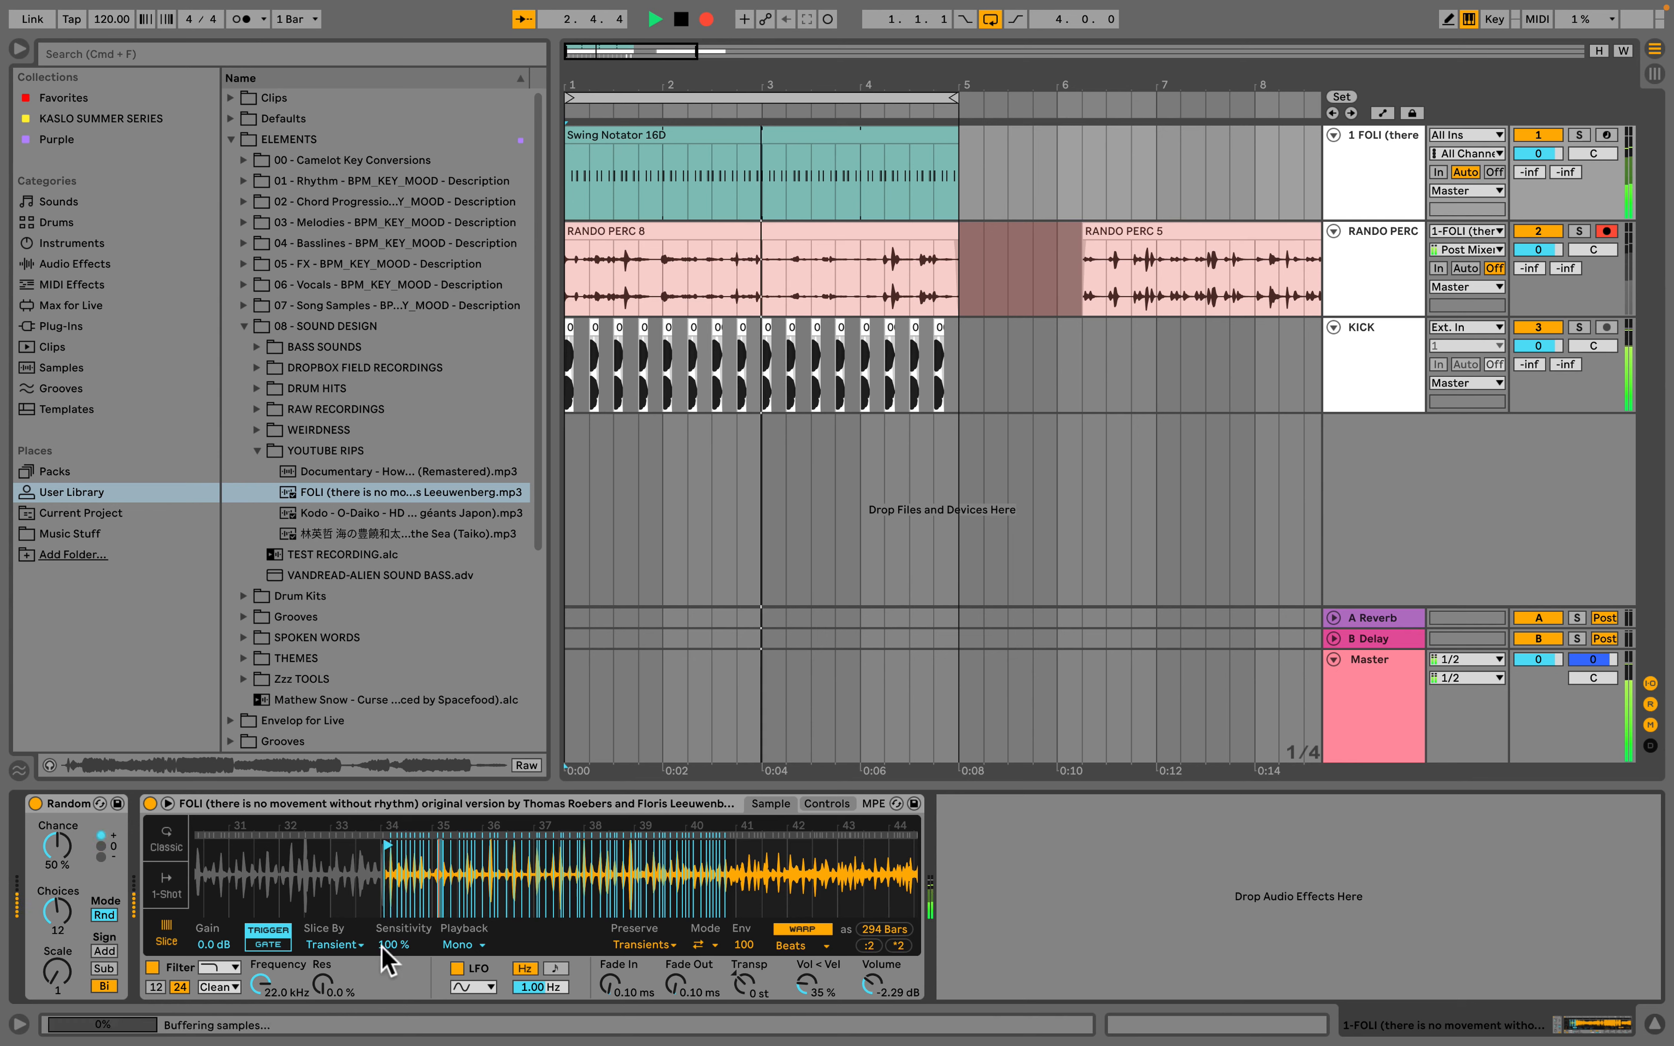
{"action": "left_click_drag", "start_coordinate": [382, 946], "coordinate": [382, 964]}
{"action": "mouse_move", "coordinate": [387, 846]}
{"action": "left_mouse_down"}
{"action": "mouse_move", "coordinate": [714, 851]}
{"action": "mouse_move", "coordinate": [562, 858]}
{"action": "mouse_move", "coordinate": [682, 848]}
{"action": "left_mouse_up"}
{"action": "scroll", "coordinate": [684, 858], "scroll_direction": "right", "scroll_amount": 3}
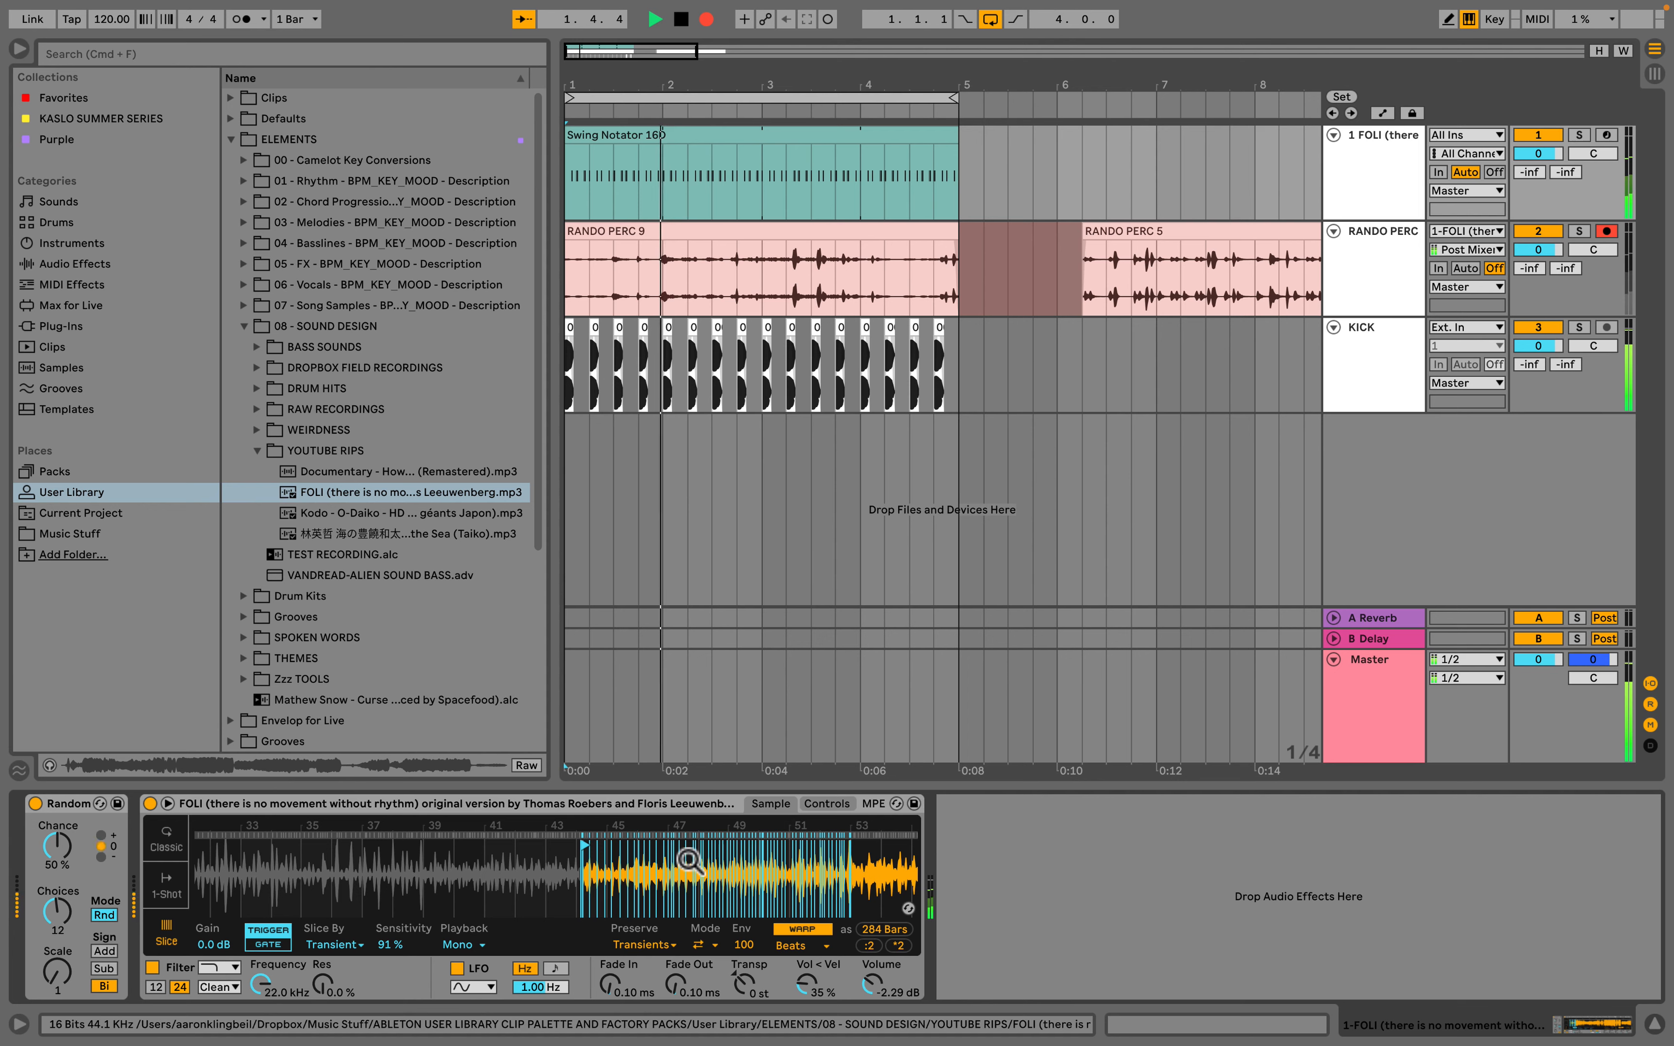
Step: Open the Swing Notator 16D clip, select all its C1 notes and transpose them up one octave
{"action": "left_click", "coordinate": [710, 135]}
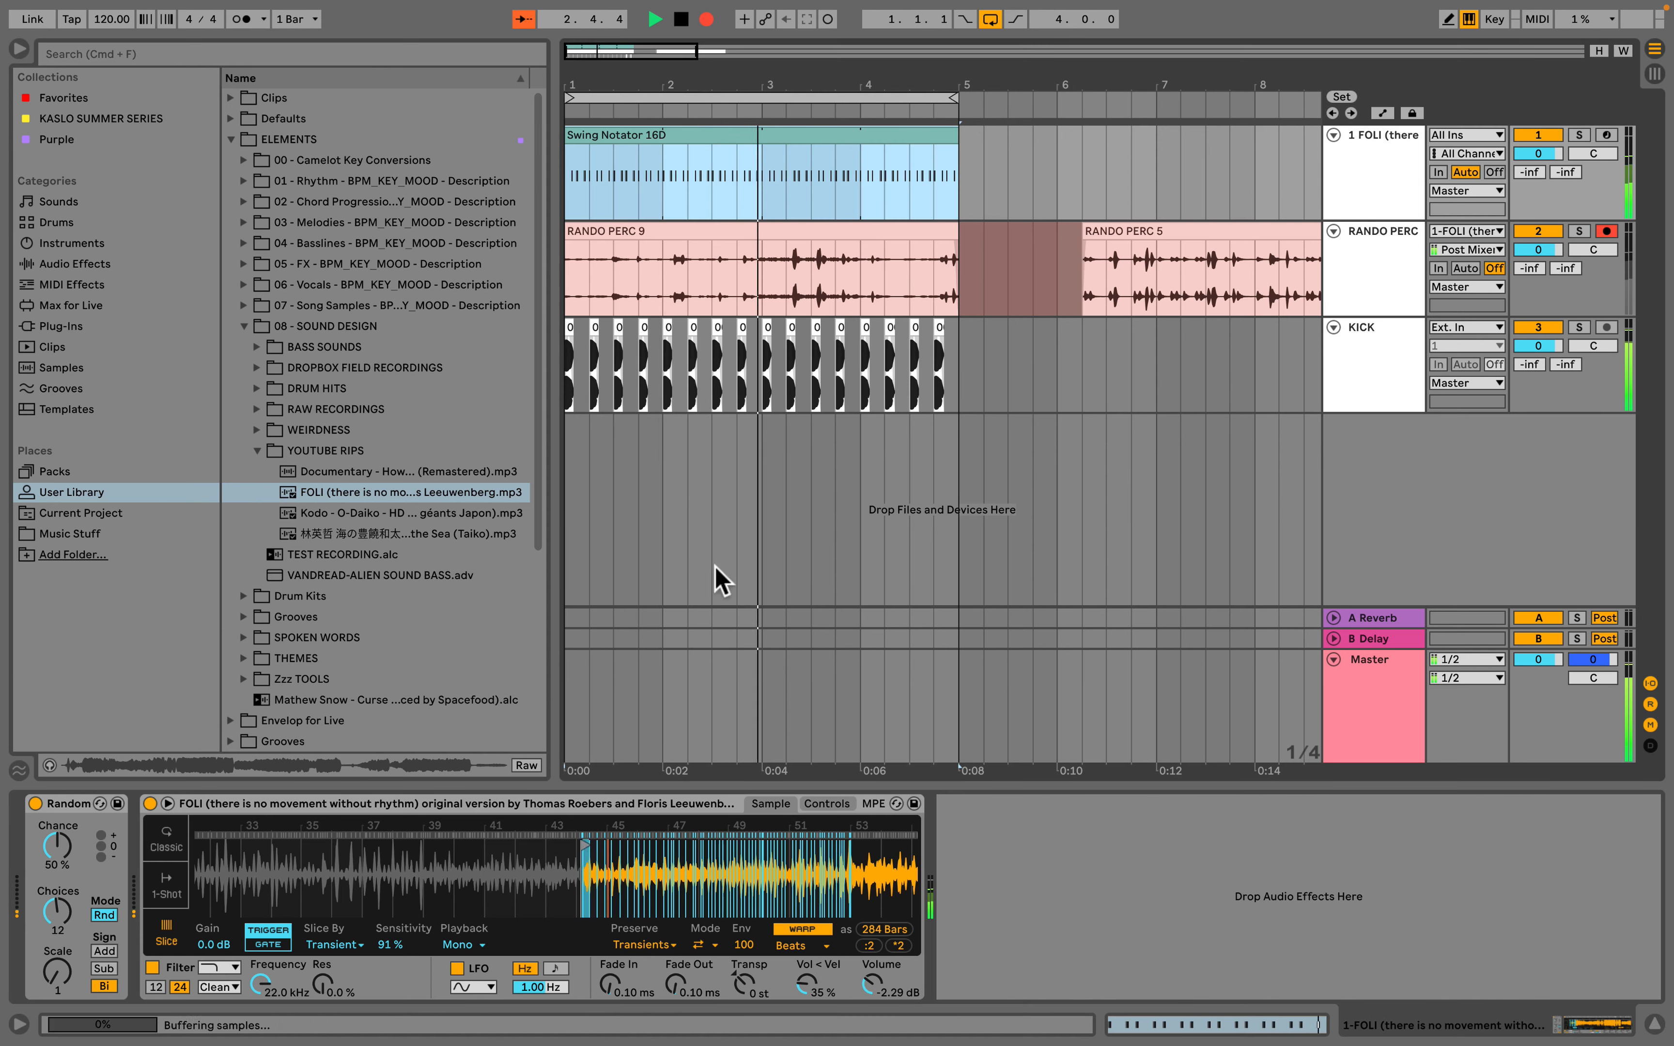
{"action": "double_click", "coordinate": [726, 137]}
{"action": "scroll", "coordinate": [574, 727], "scroll_direction": "down", "scroll_amount": 5}
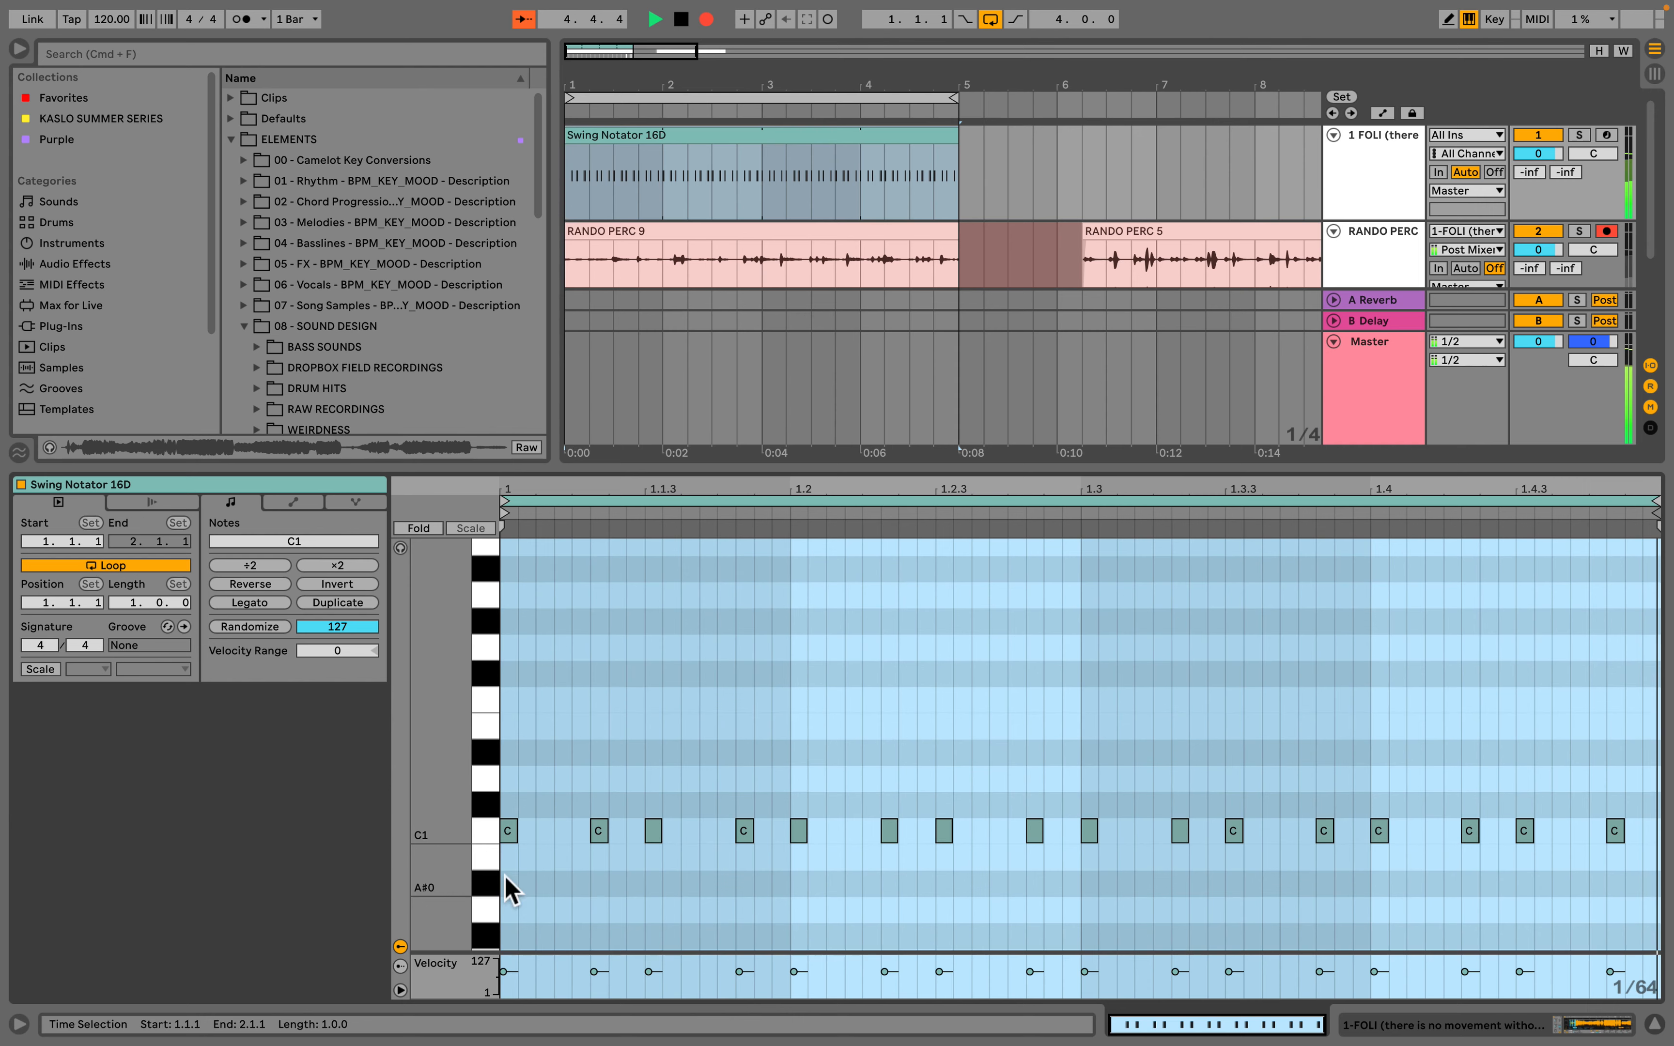
{"action": "scroll", "coordinate": [511, 889], "scroll_direction": "down", "scroll_amount": 1}
{"action": "left_click", "coordinate": [478, 820]}
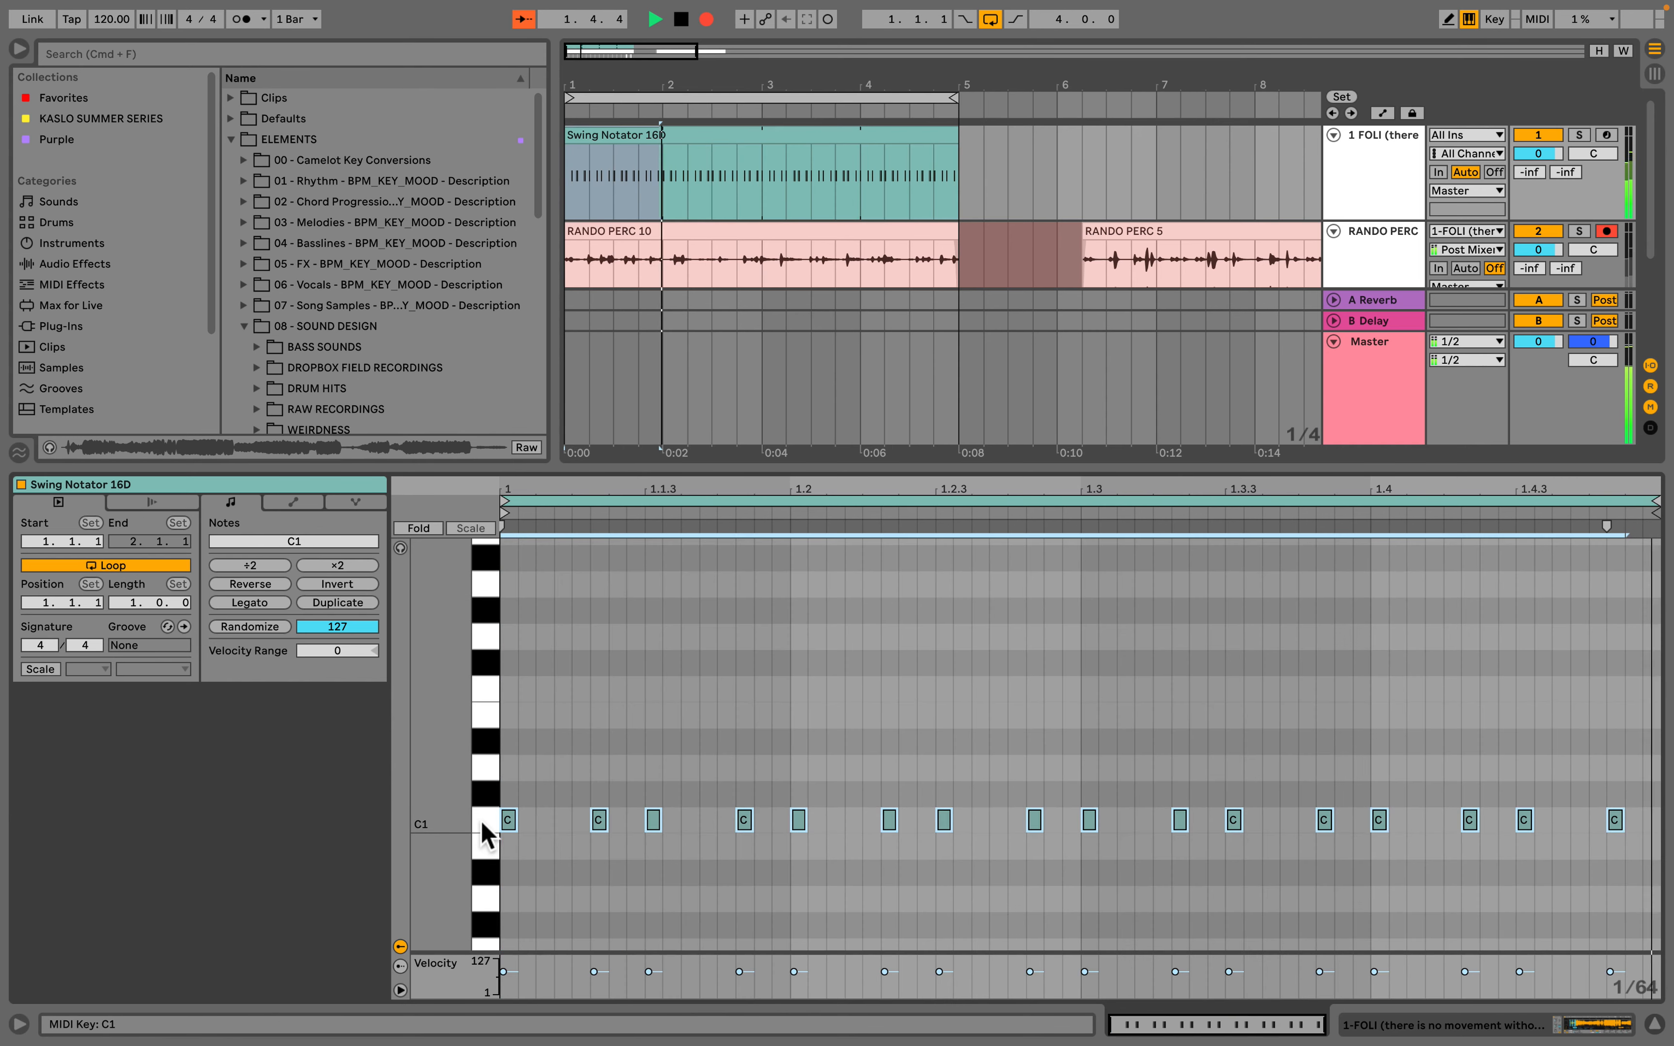
{"action": "key", "text": "shift+Up"}
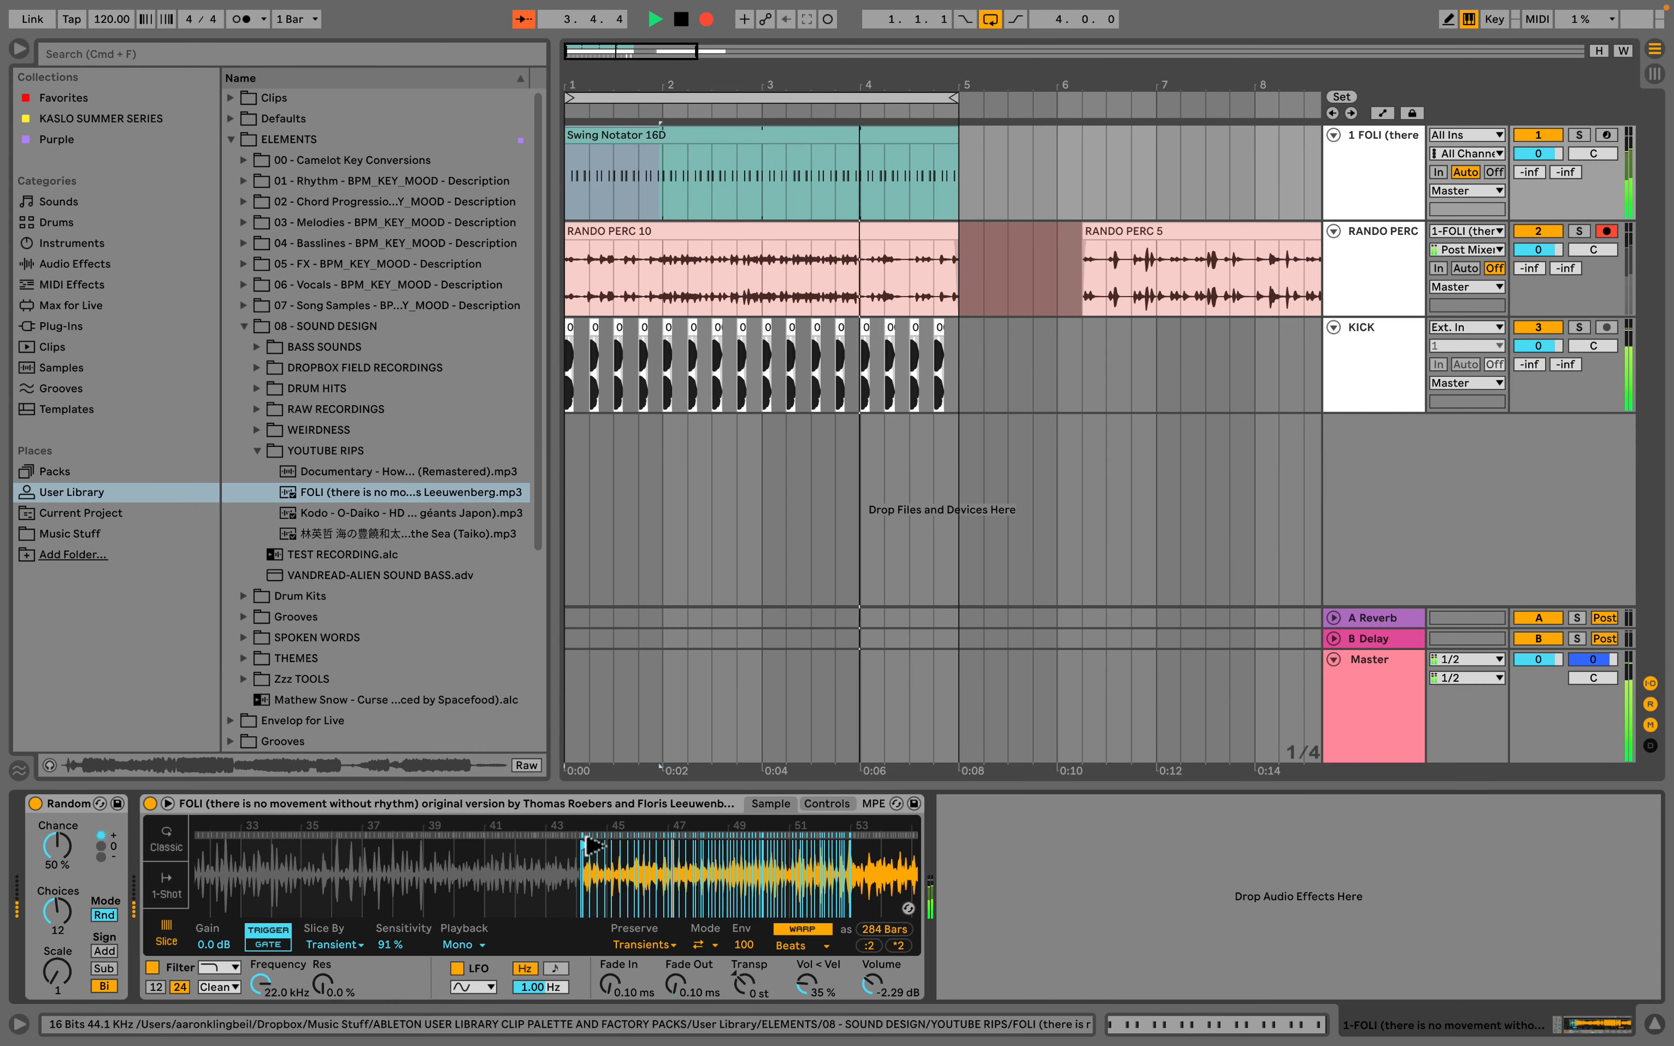
Step: Move the Simpler's sample start to about bar 59 and set its slice sensitivity to 75 %
{"action": "left_click_drag", "start_coordinate": [593, 846], "coordinate": [710, 846]}
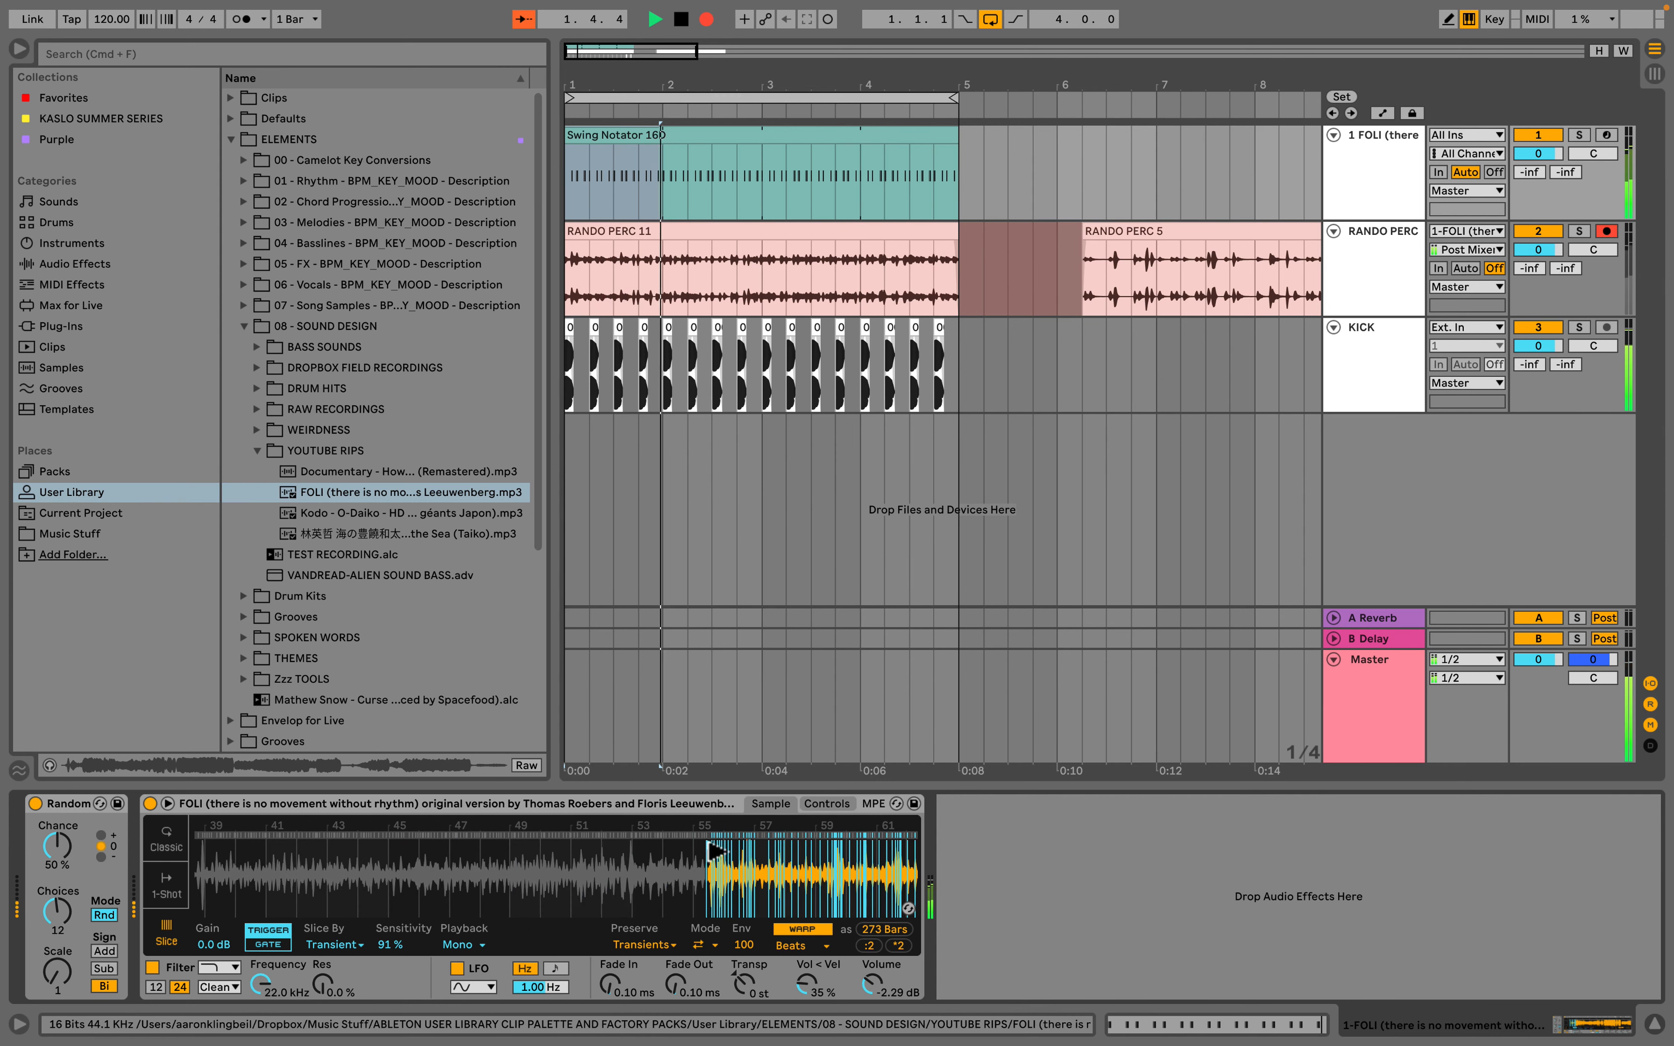
{"action": "left_click_drag", "start_coordinate": [882, 852], "coordinate": [644, 851]}
{"action": "left_click_drag", "start_coordinate": [474, 853], "coordinate": [675, 830]}
{"action": "left_click_drag", "start_coordinate": [390, 944], "coordinate": [390, 967]}
{"action": "scroll", "coordinate": [643, 896], "scroll_direction": "right", "scroll_amount": 5}
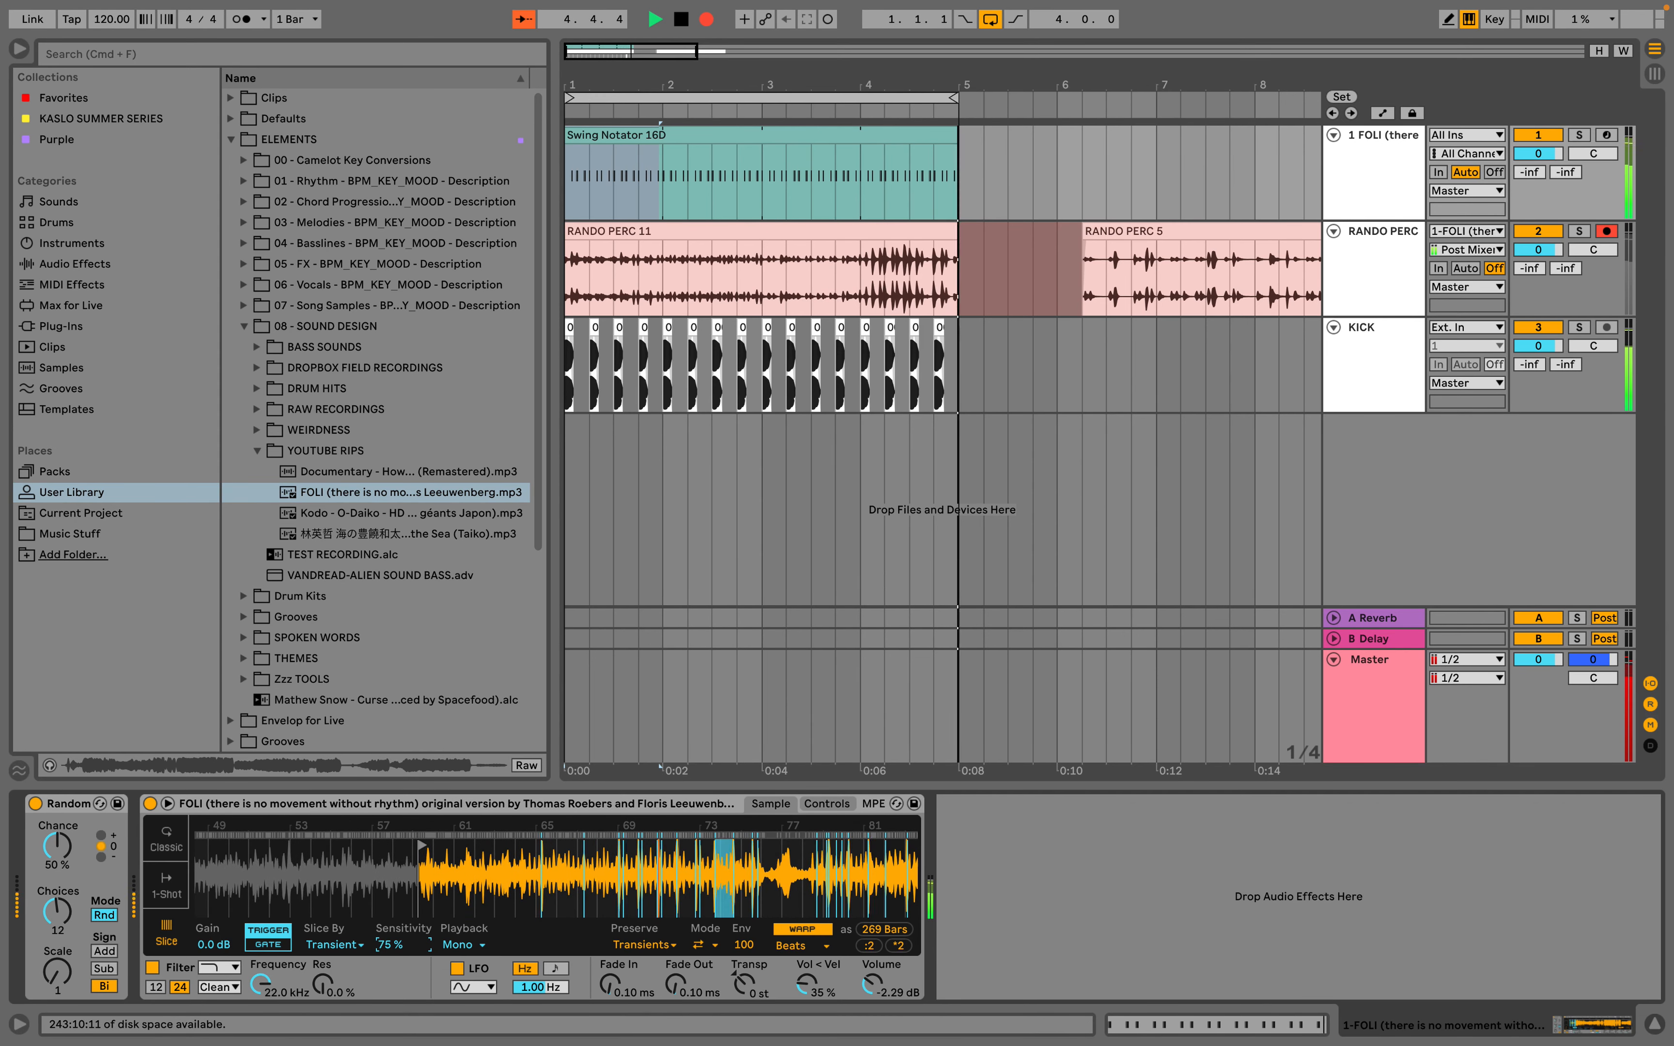
Step: Set the slice sensitivity to 85 % and move the sample start to about bar 136
{"action": "left_click_drag", "start_coordinate": [398, 944], "coordinate": [398, 896]}
{"action": "scroll", "coordinate": [491, 910], "scroll_direction": "right", "scroll_amount": 1}
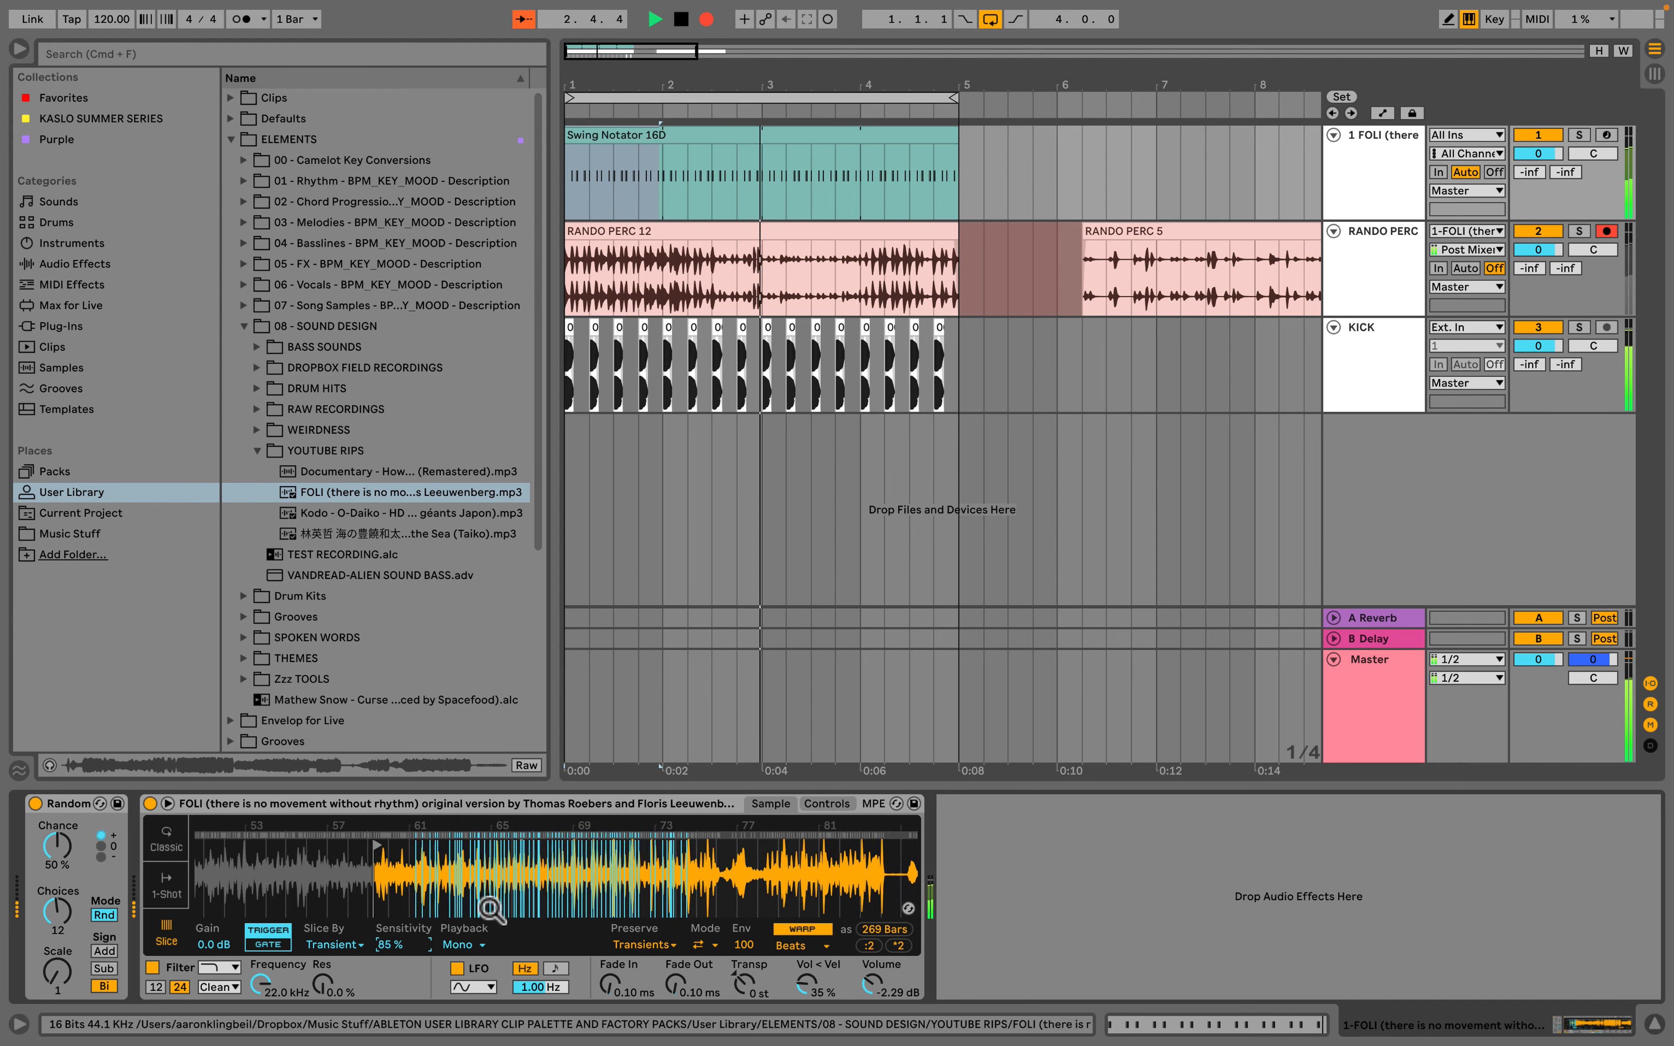
{"action": "scroll", "coordinate": [491, 909], "scroll_direction": "right", "scroll_amount": 4}
{"action": "left_click_drag", "start_coordinate": [210, 846], "coordinate": [636, 966]}
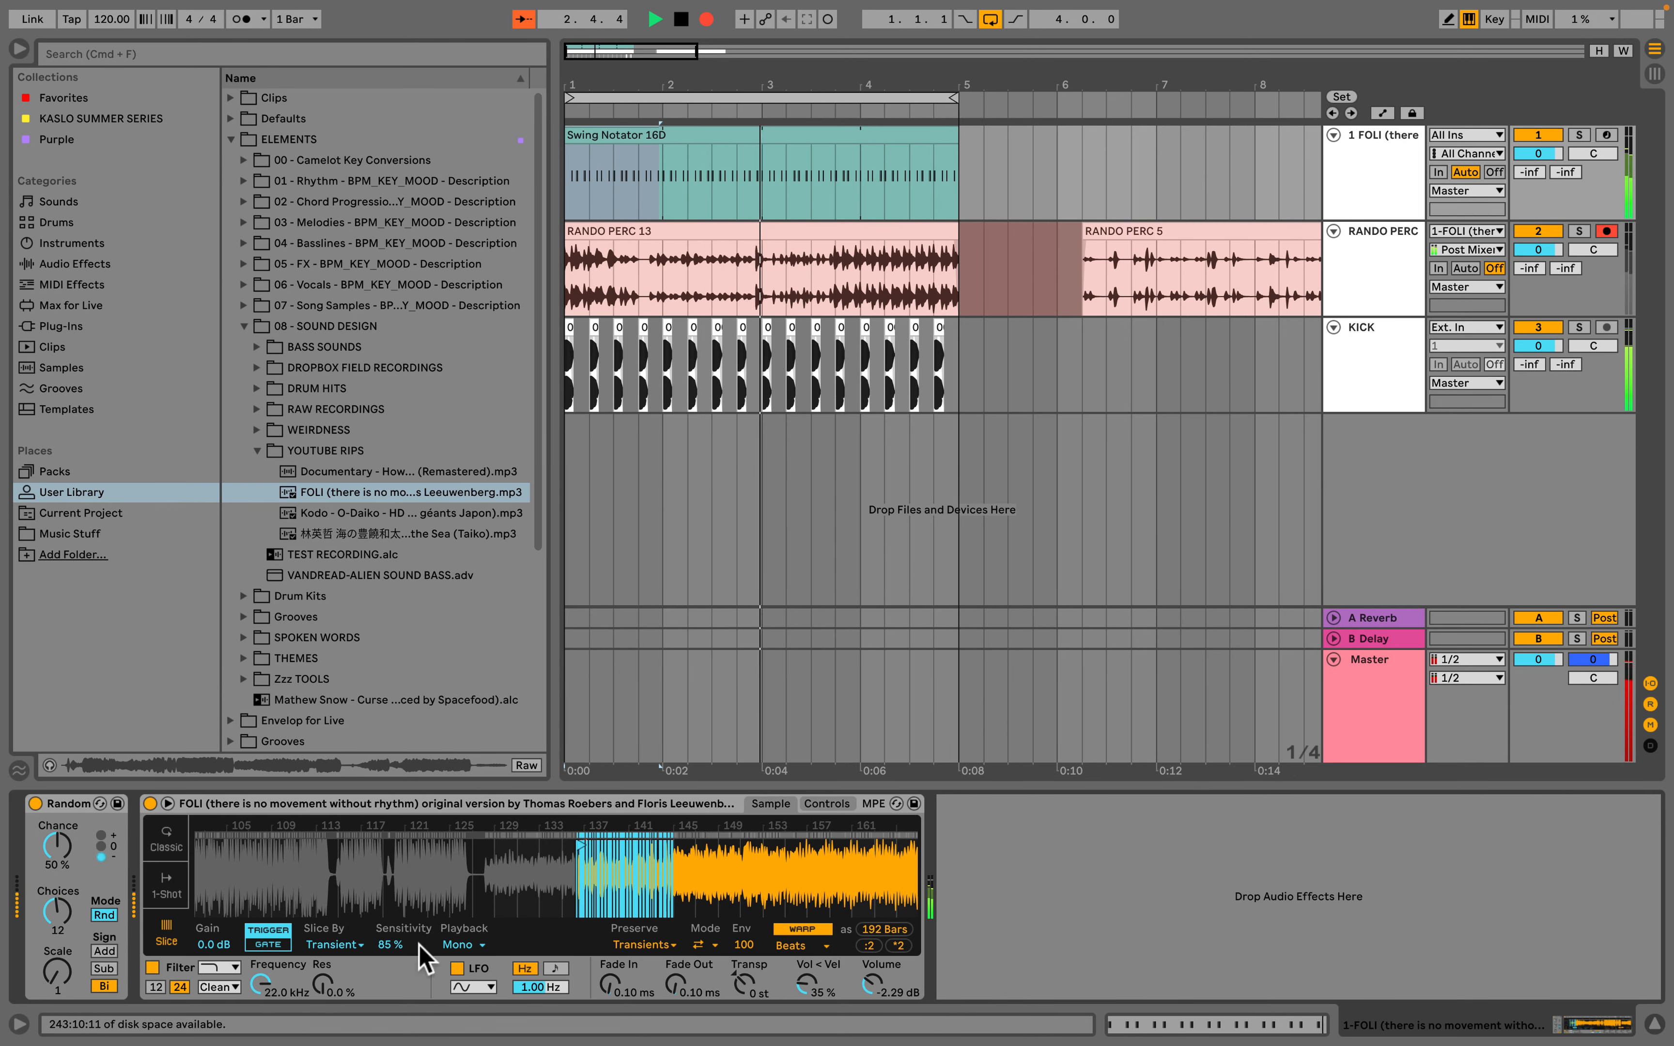
Step: Set the slice sensitivity to 69 %, move the sample start to about bar 170, and stop recording
{"action": "left_click_drag", "start_coordinate": [418, 946], "coordinate": [418, 969]}
{"action": "left_click_drag", "start_coordinate": [580, 844], "coordinate": [735, 844]}
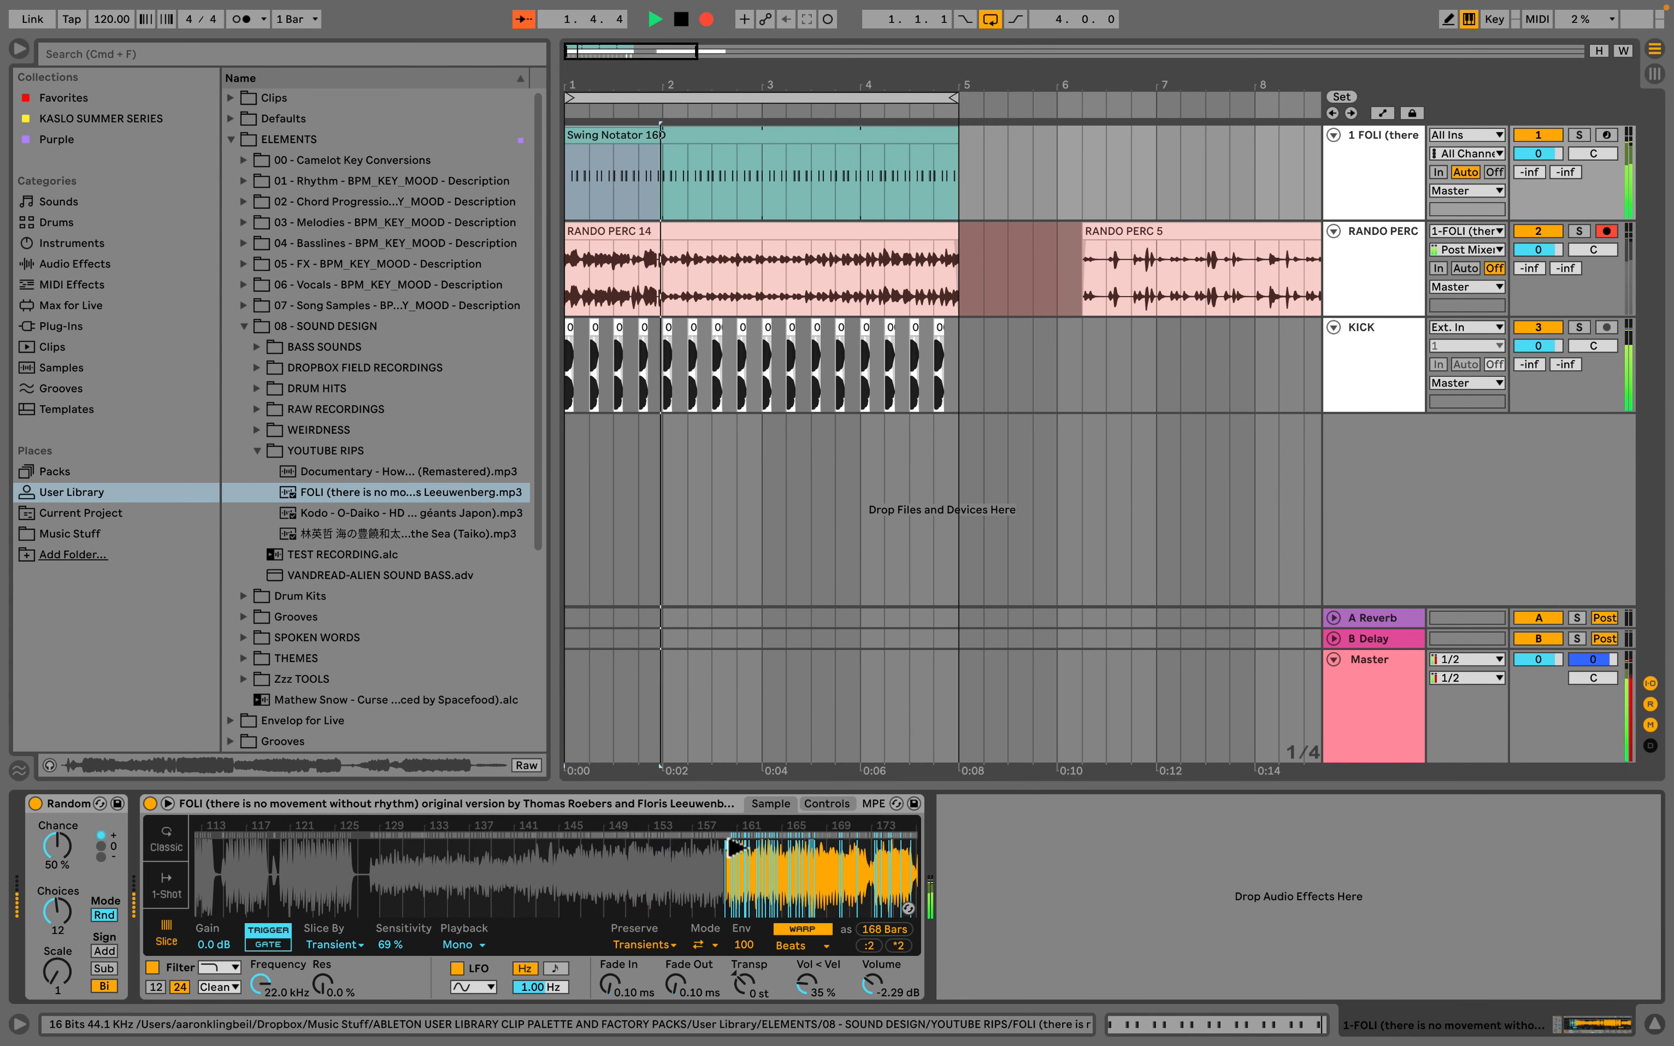
{"action": "scroll", "coordinate": [694, 859], "scroll_direction": "right", "scroll_amount": 8}
{"action": "left_click_drag", "start_coordinate": [462, 848], "coordinate": [284, 865]}
{"action": "key", "text": "space"}
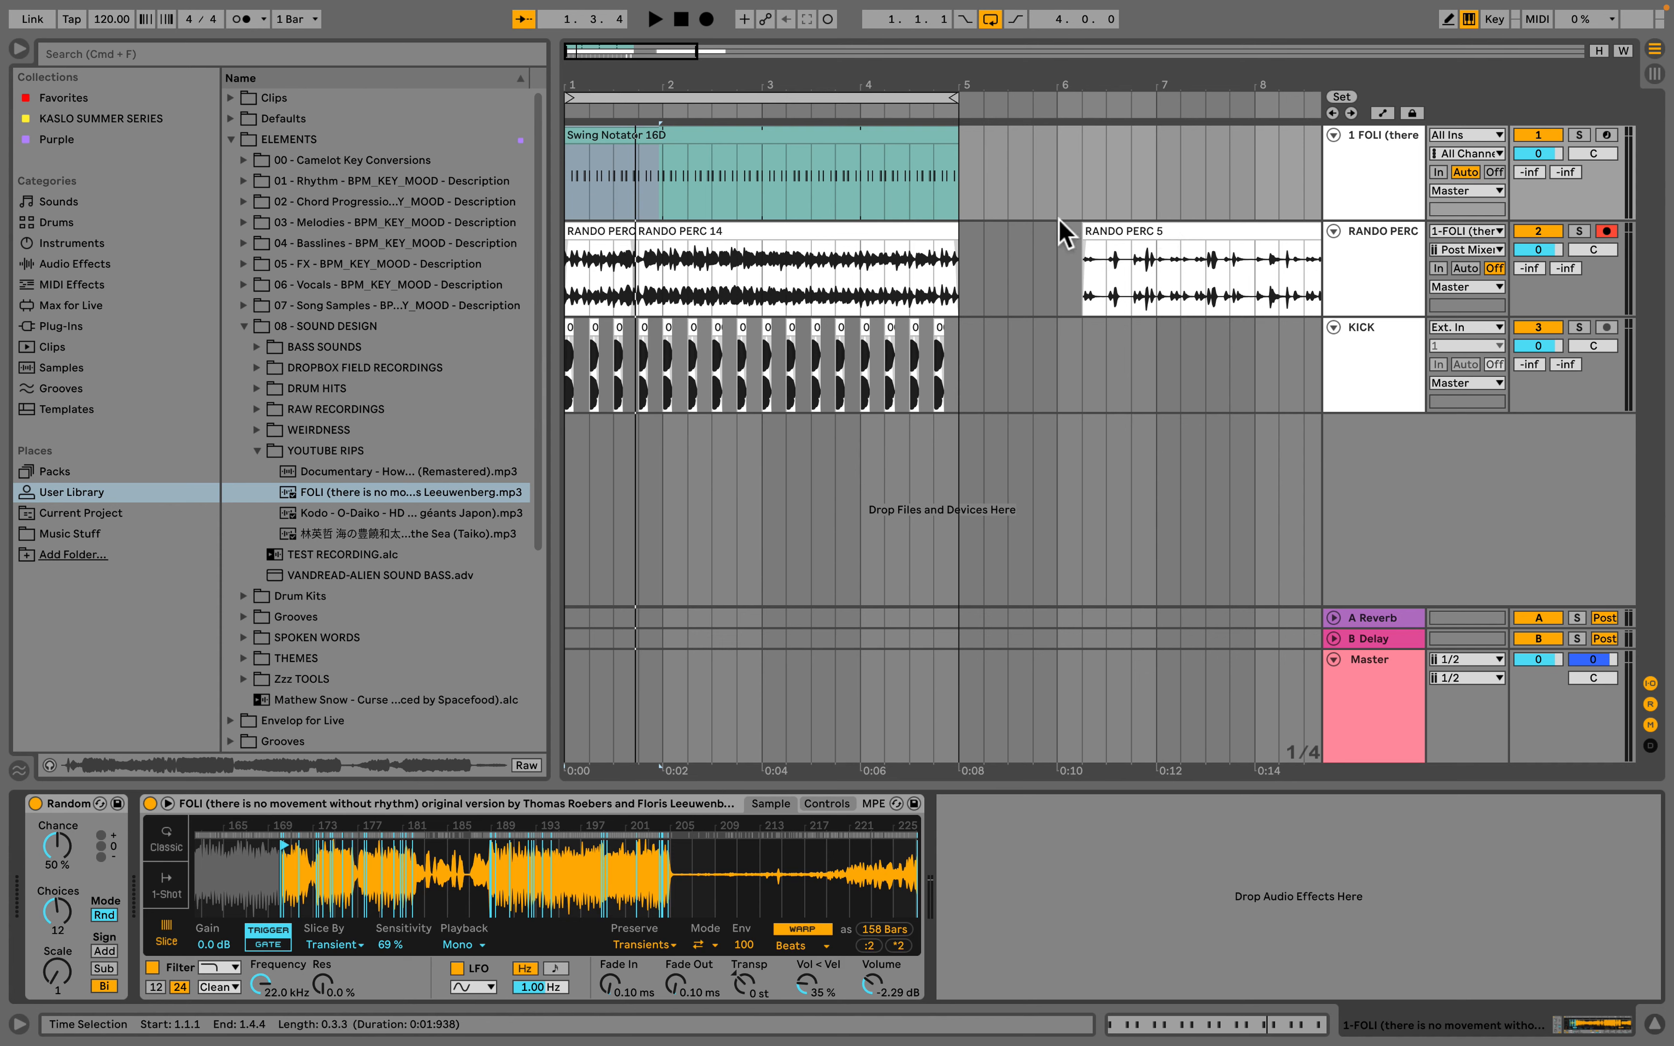
Step: Move the two newly recorded clips at bar 1 of RANDO PERC together to about 10.3.1, after RANDO PERC 5
{"action": "left_click", "coordinate": [890, 236]}
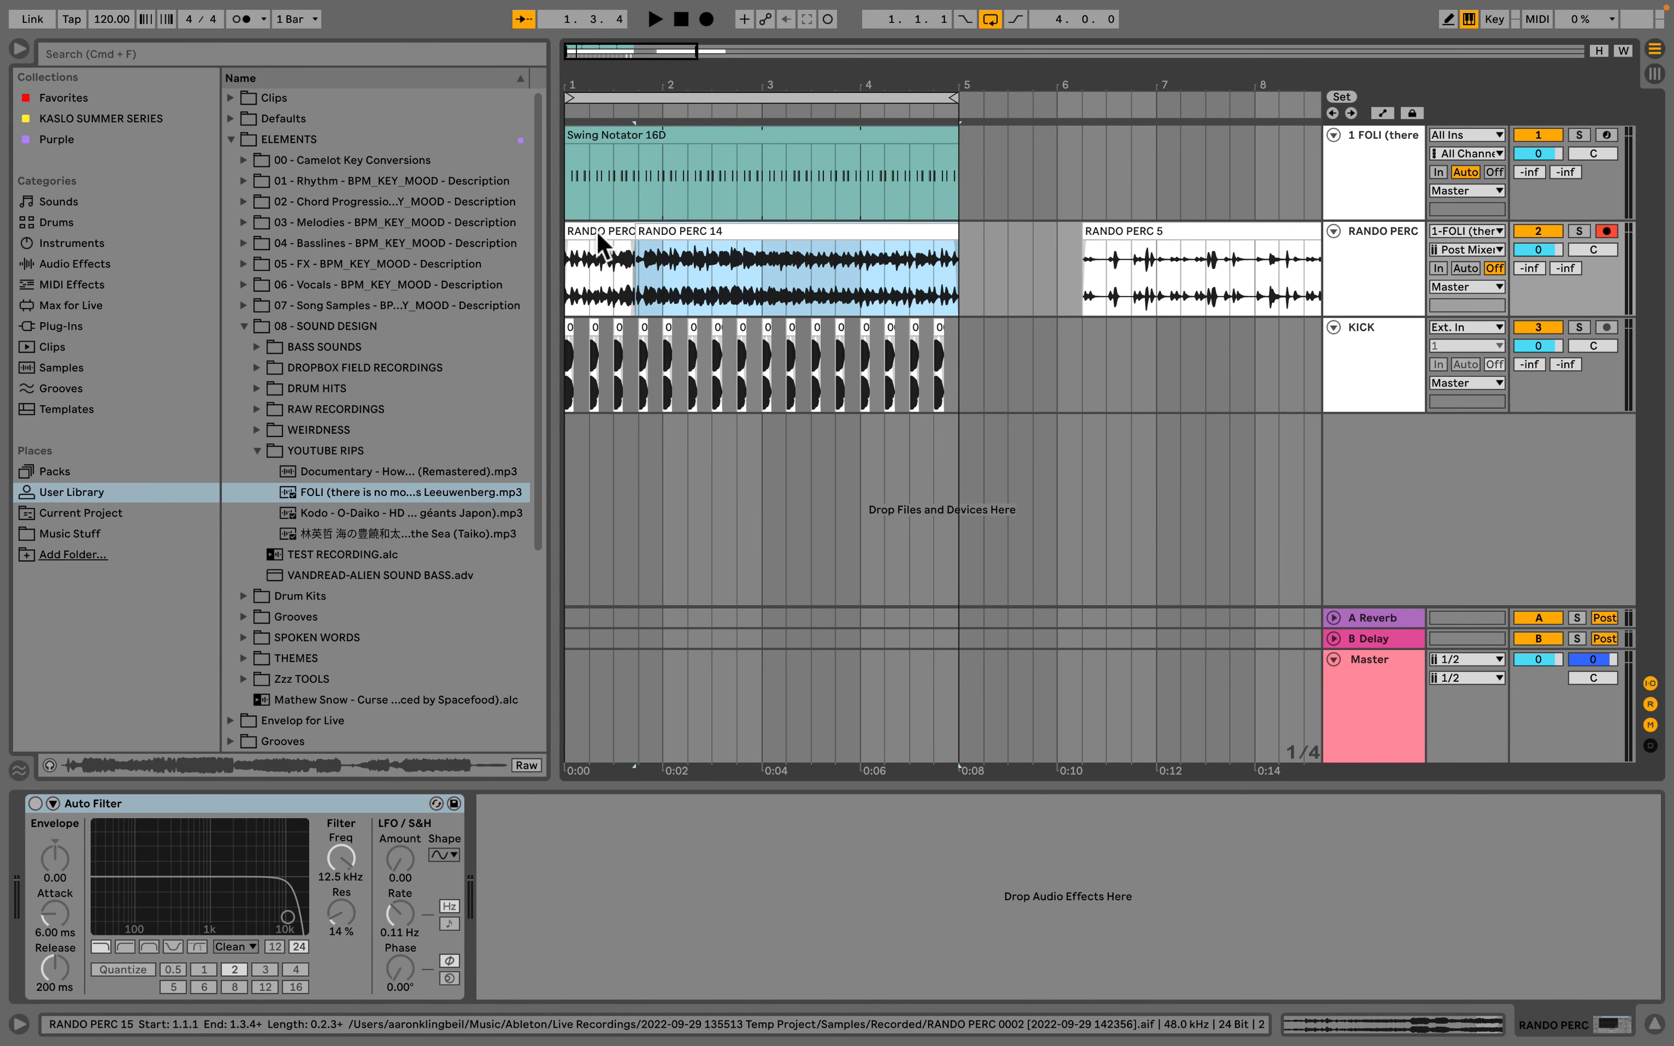
{"action": "left_click", "coordinate": [597, 233], "text": "shift"}
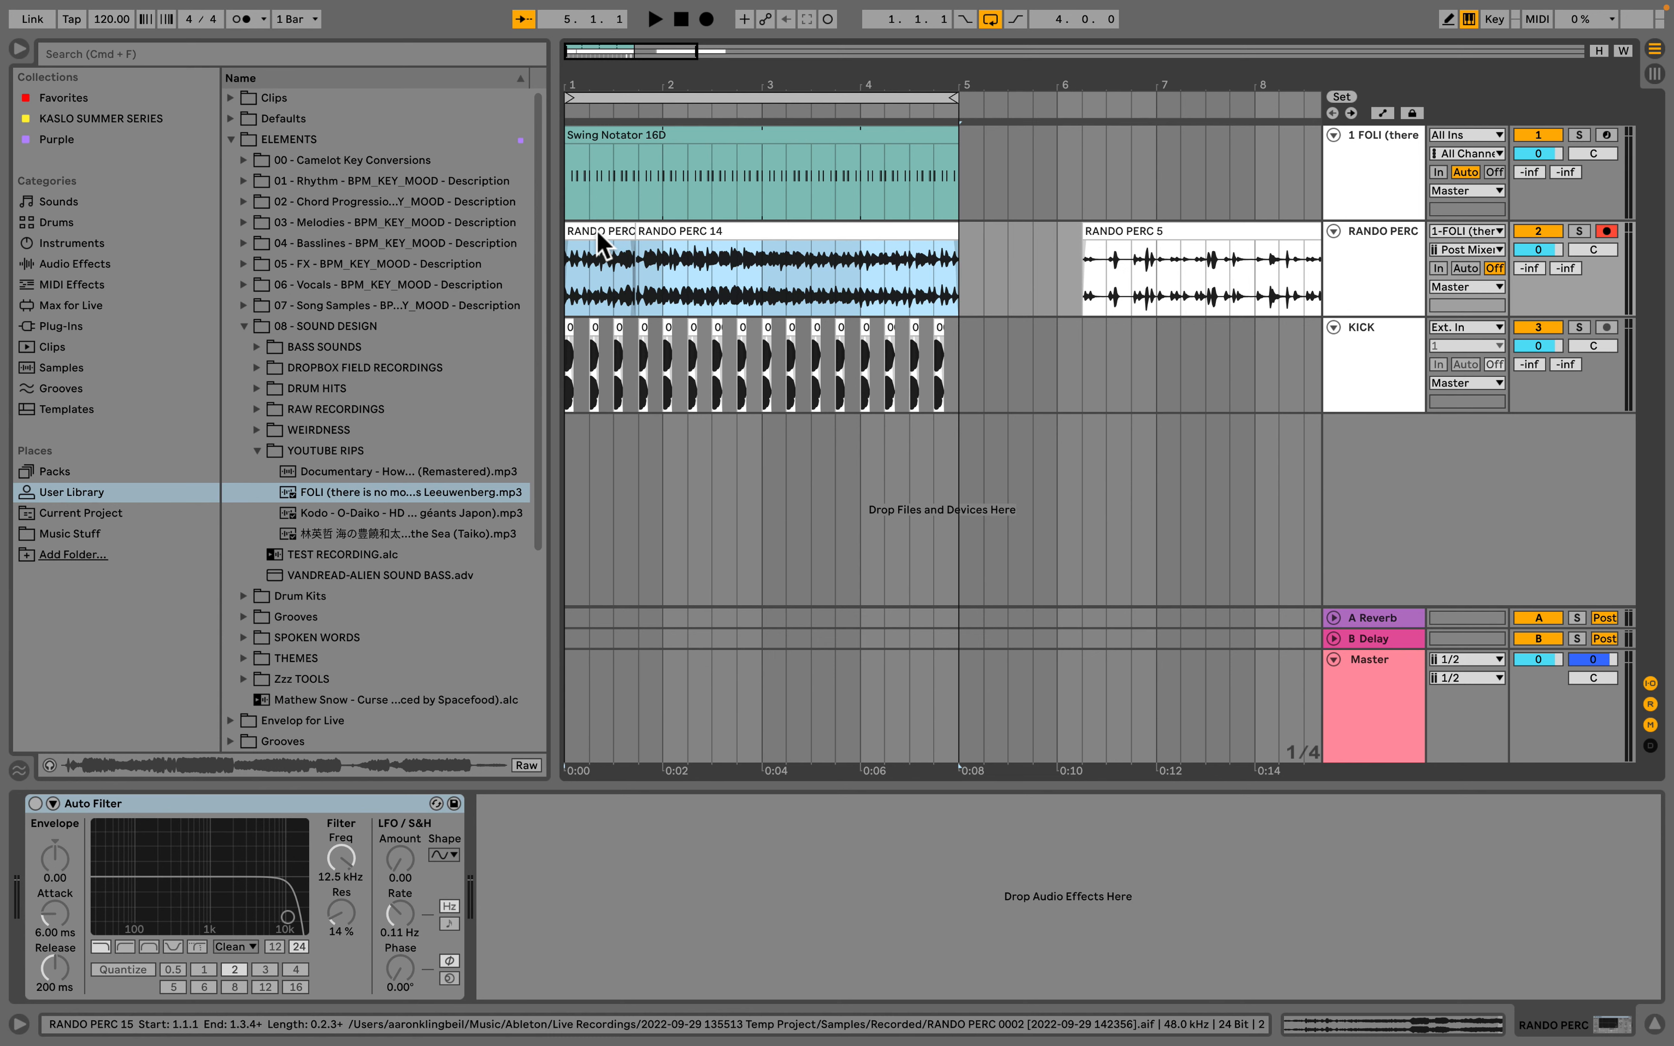
{"action": "scroll", "coordinate": [660, 199], "scroll_direction": "down", "scroll_amount": 4}
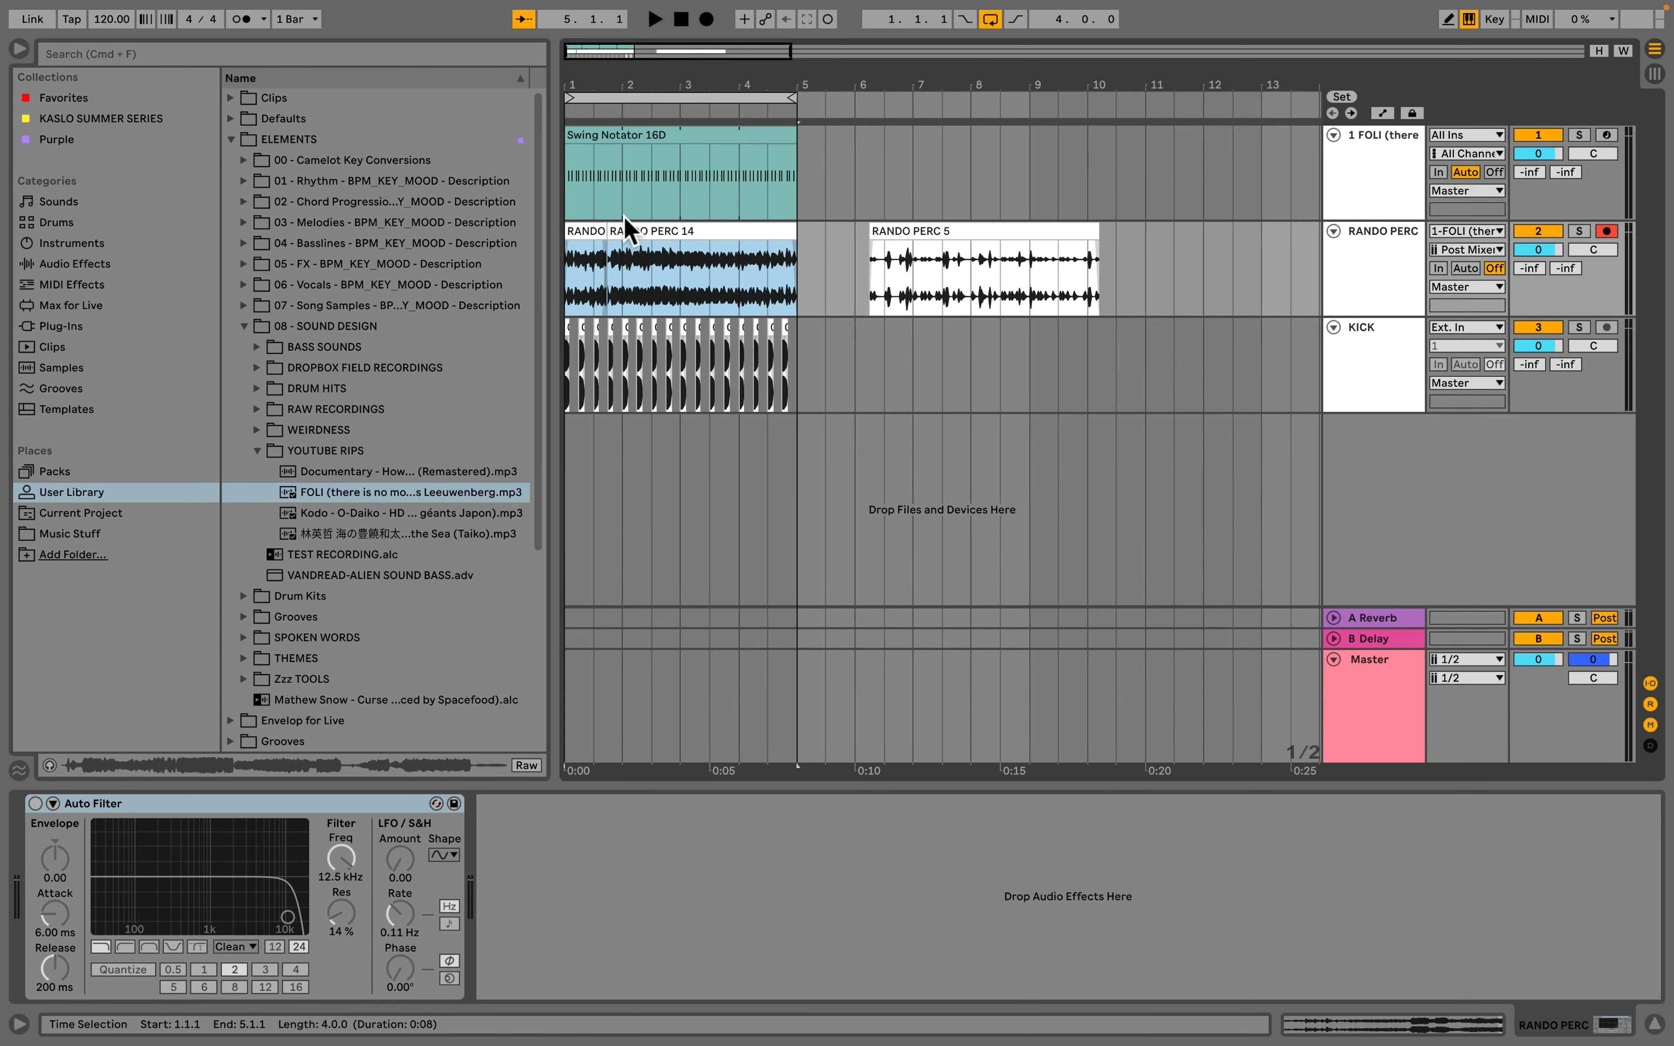
{"action": "left_click_drag", "start_coordinate": [638, 228], "coordinate": [1186, 232]}
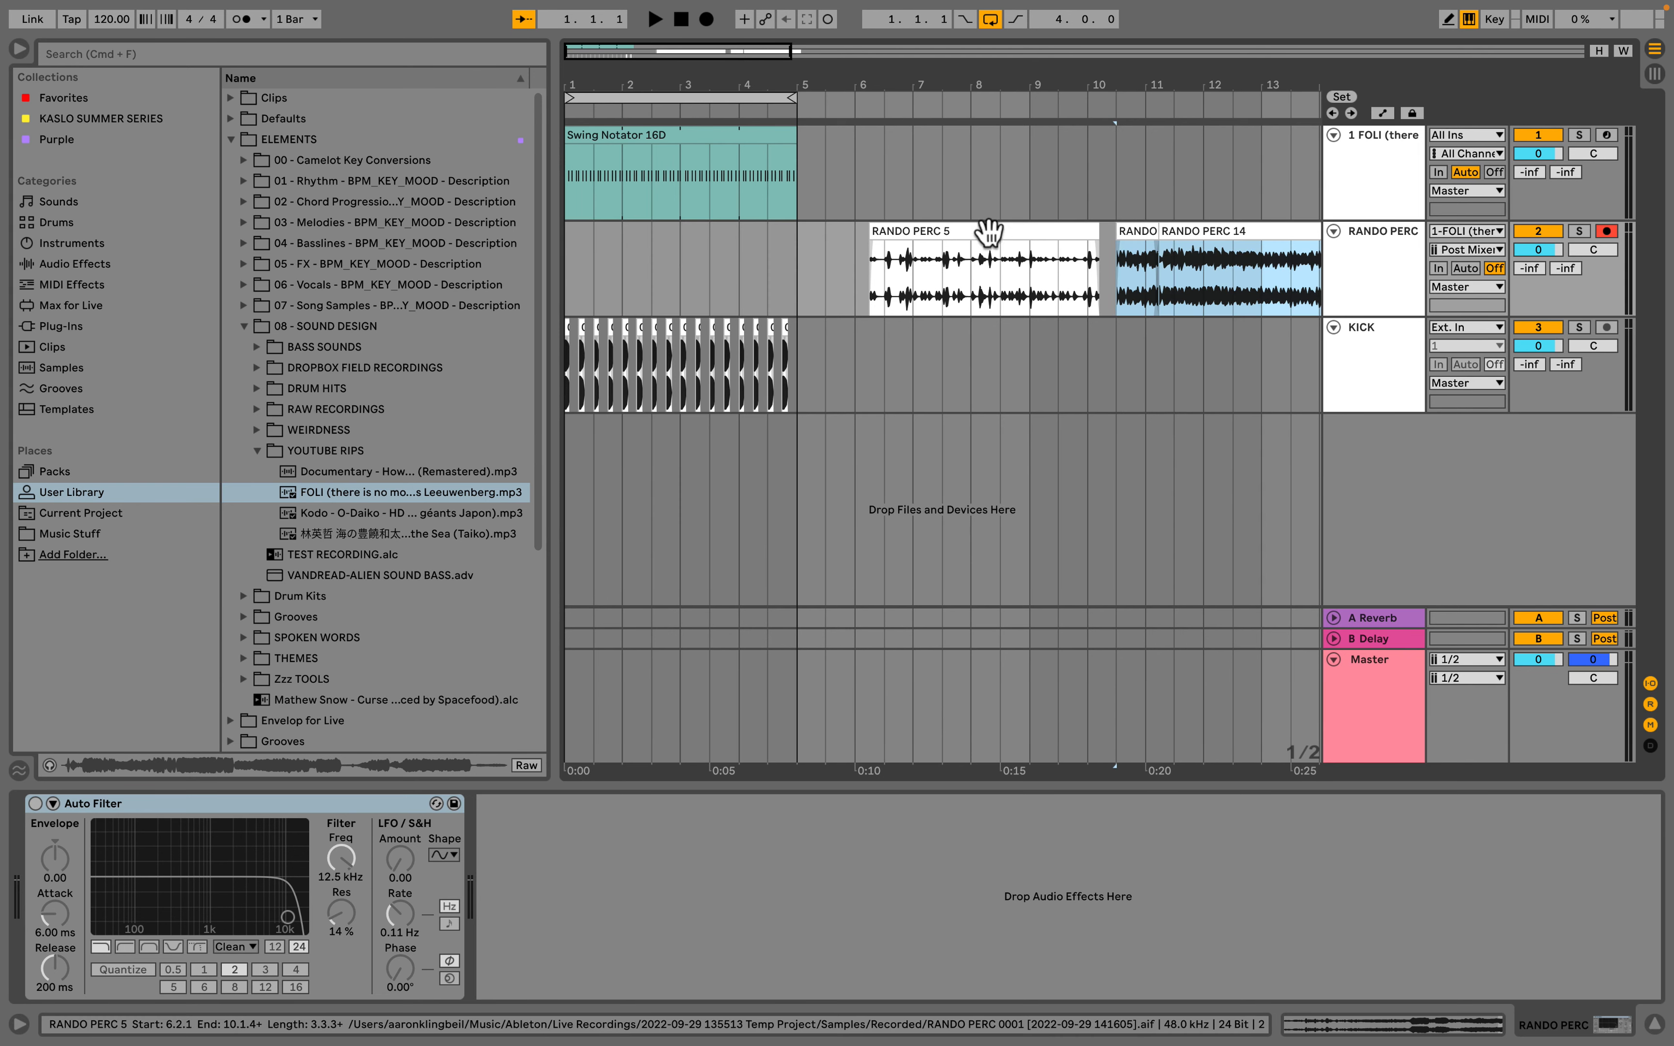
Step: Search the browser for "shift", add Shifter after the FOLI Simpler, and set its LFO to Triangle at 0.14 Hz
{"action": "left_click", "coordinate": [679, 135]}
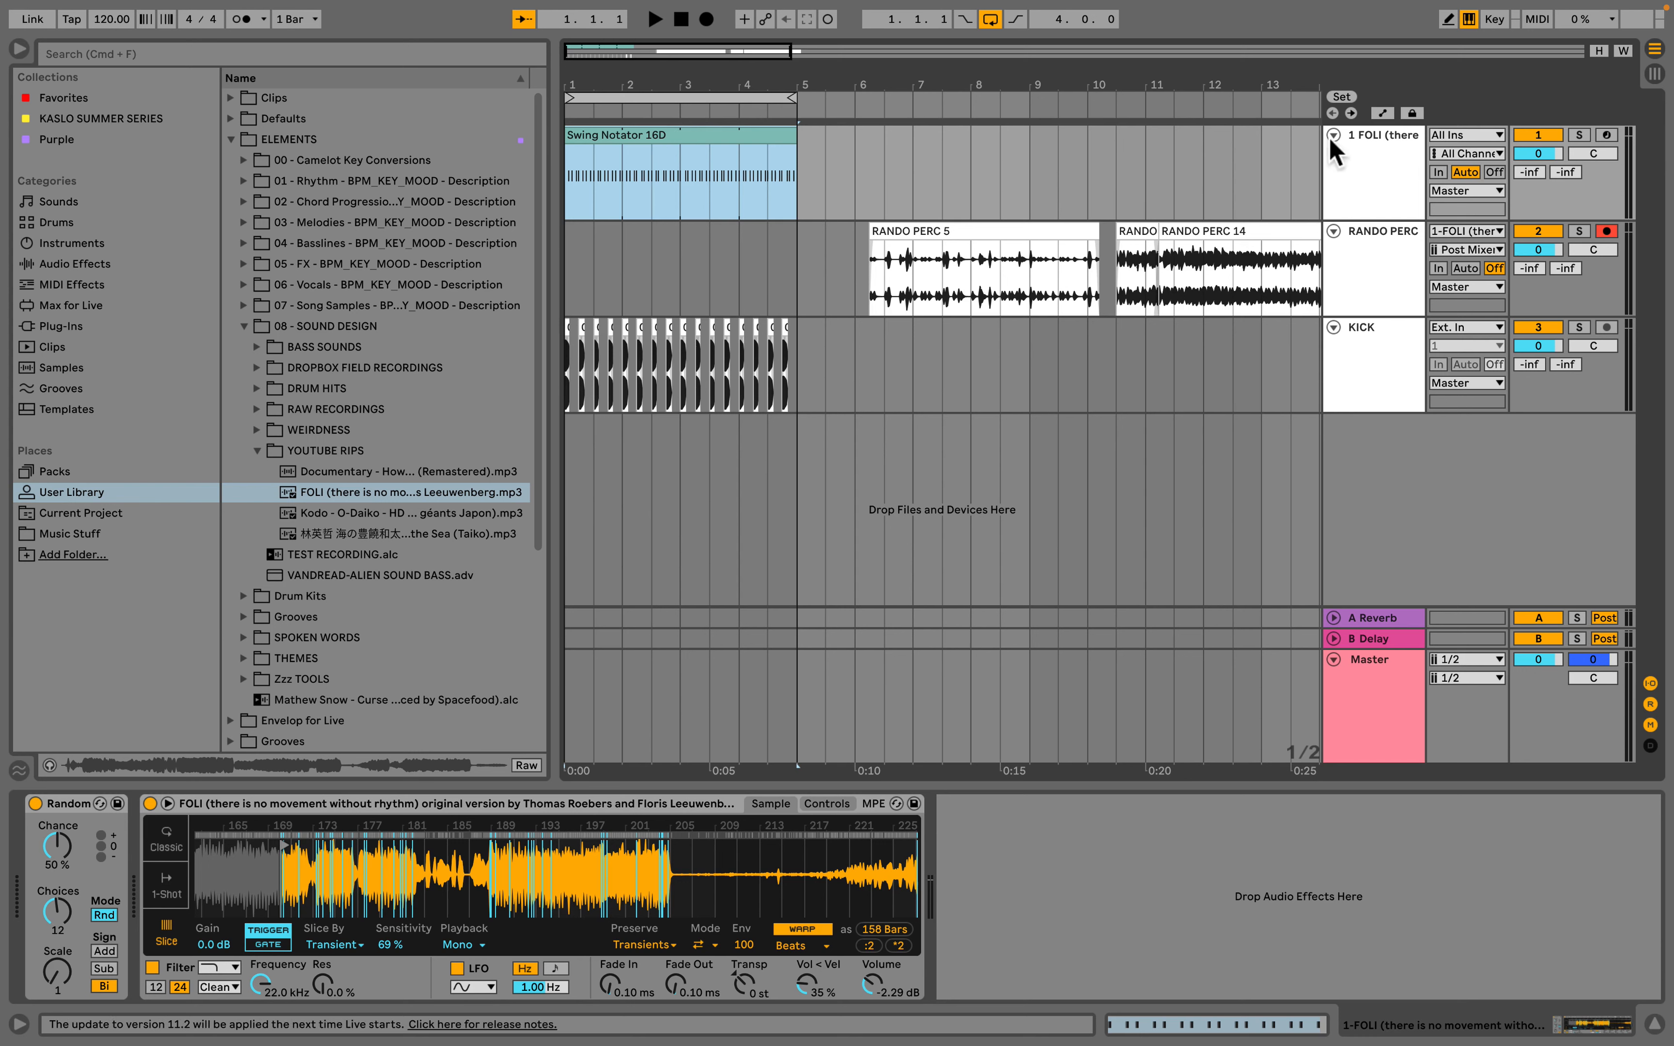
{"action": "left_click", "coordinate": [1355, 184]}
{"action": "key", "text": "super+f"}
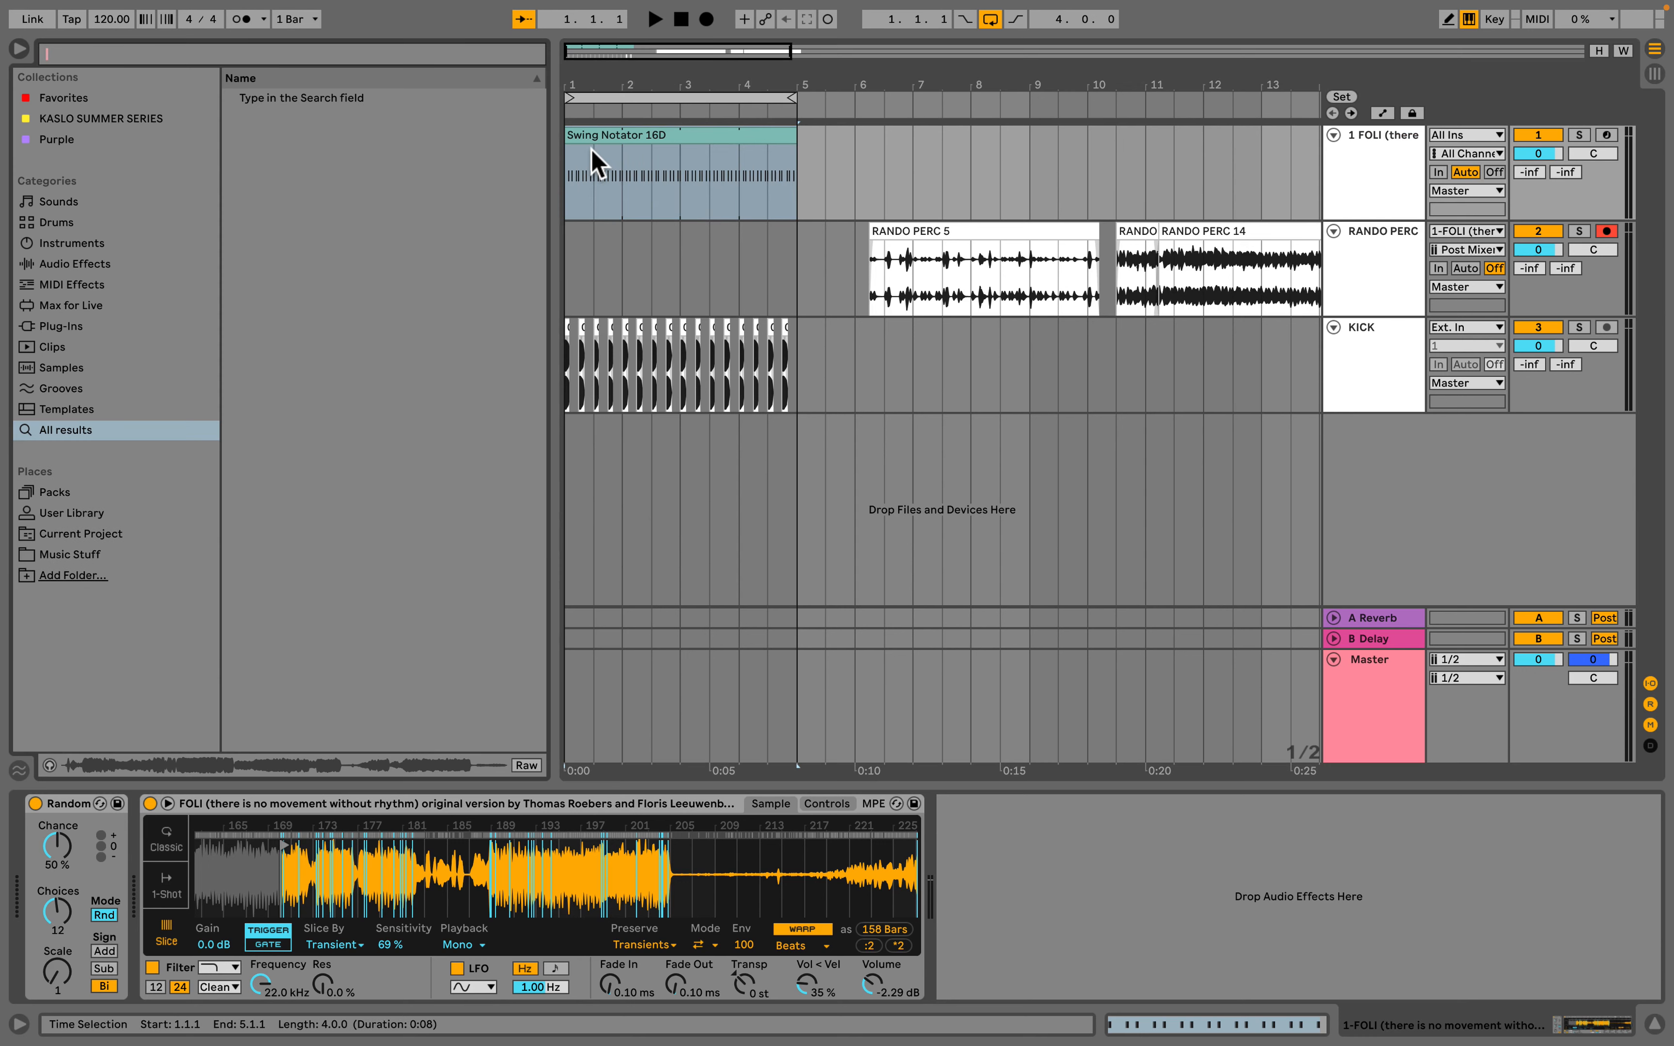
{"action": "type", "text": "shift"}
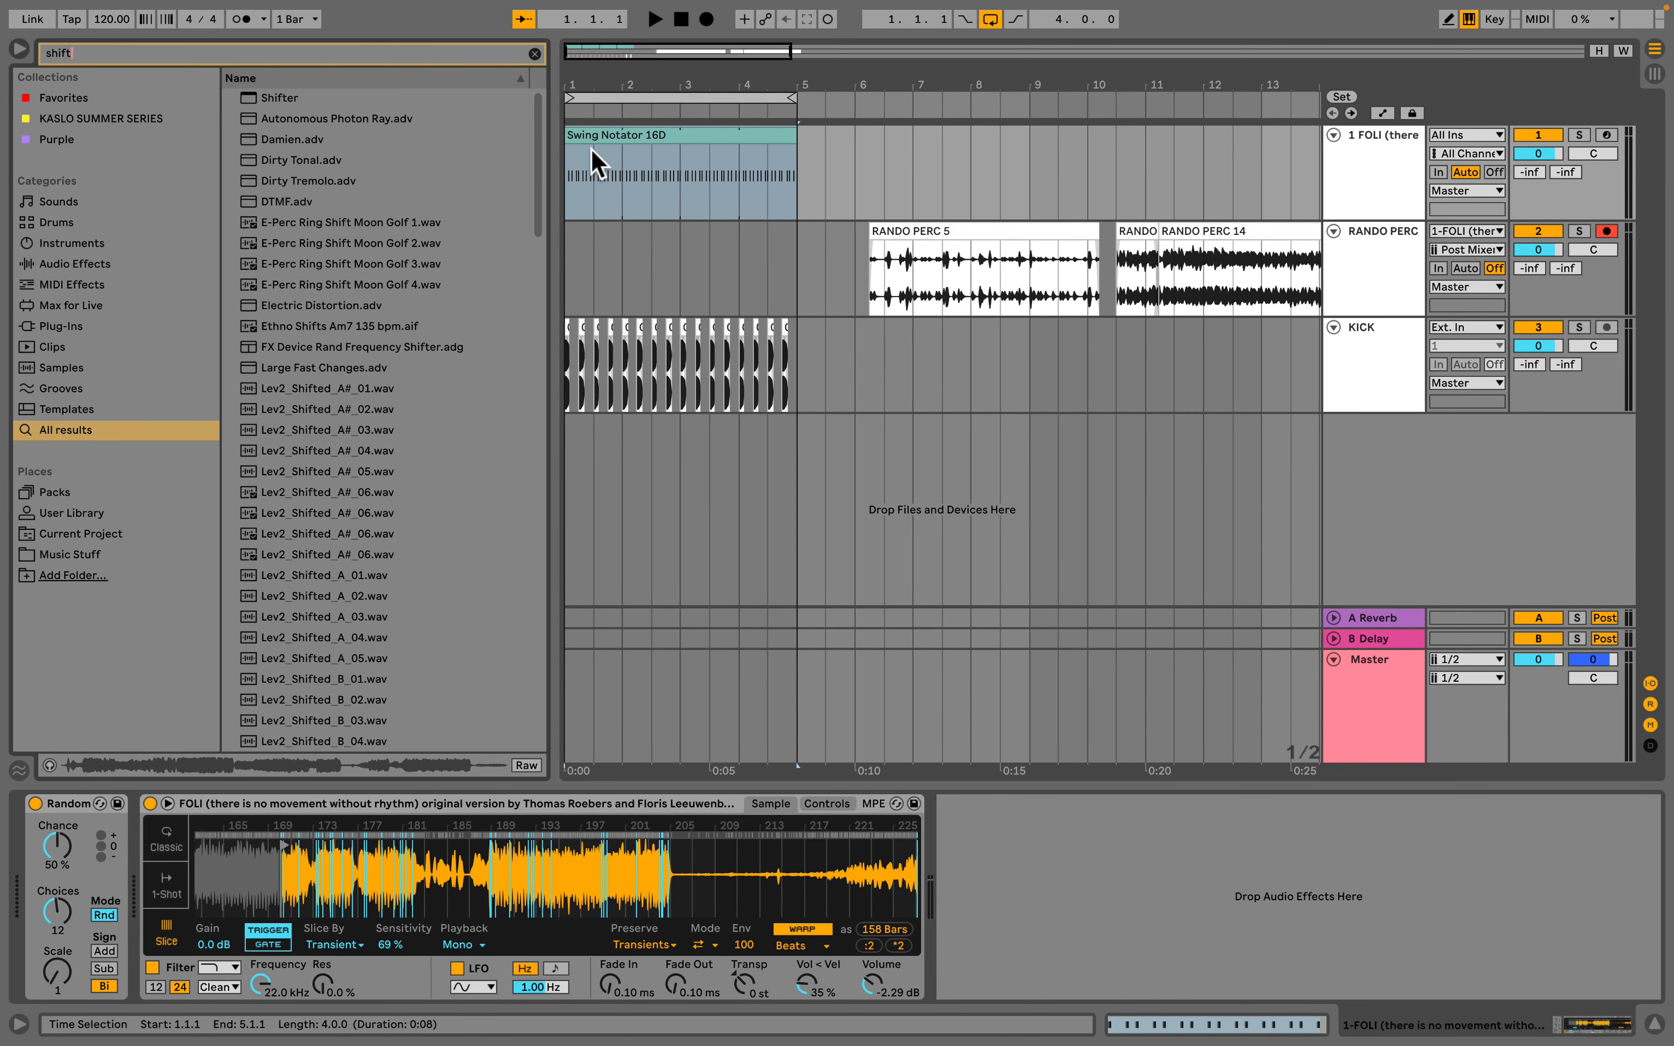
{"action": "left_click_drag", "start_coordinate": [276, 111], "coordinate": [648, 178]}
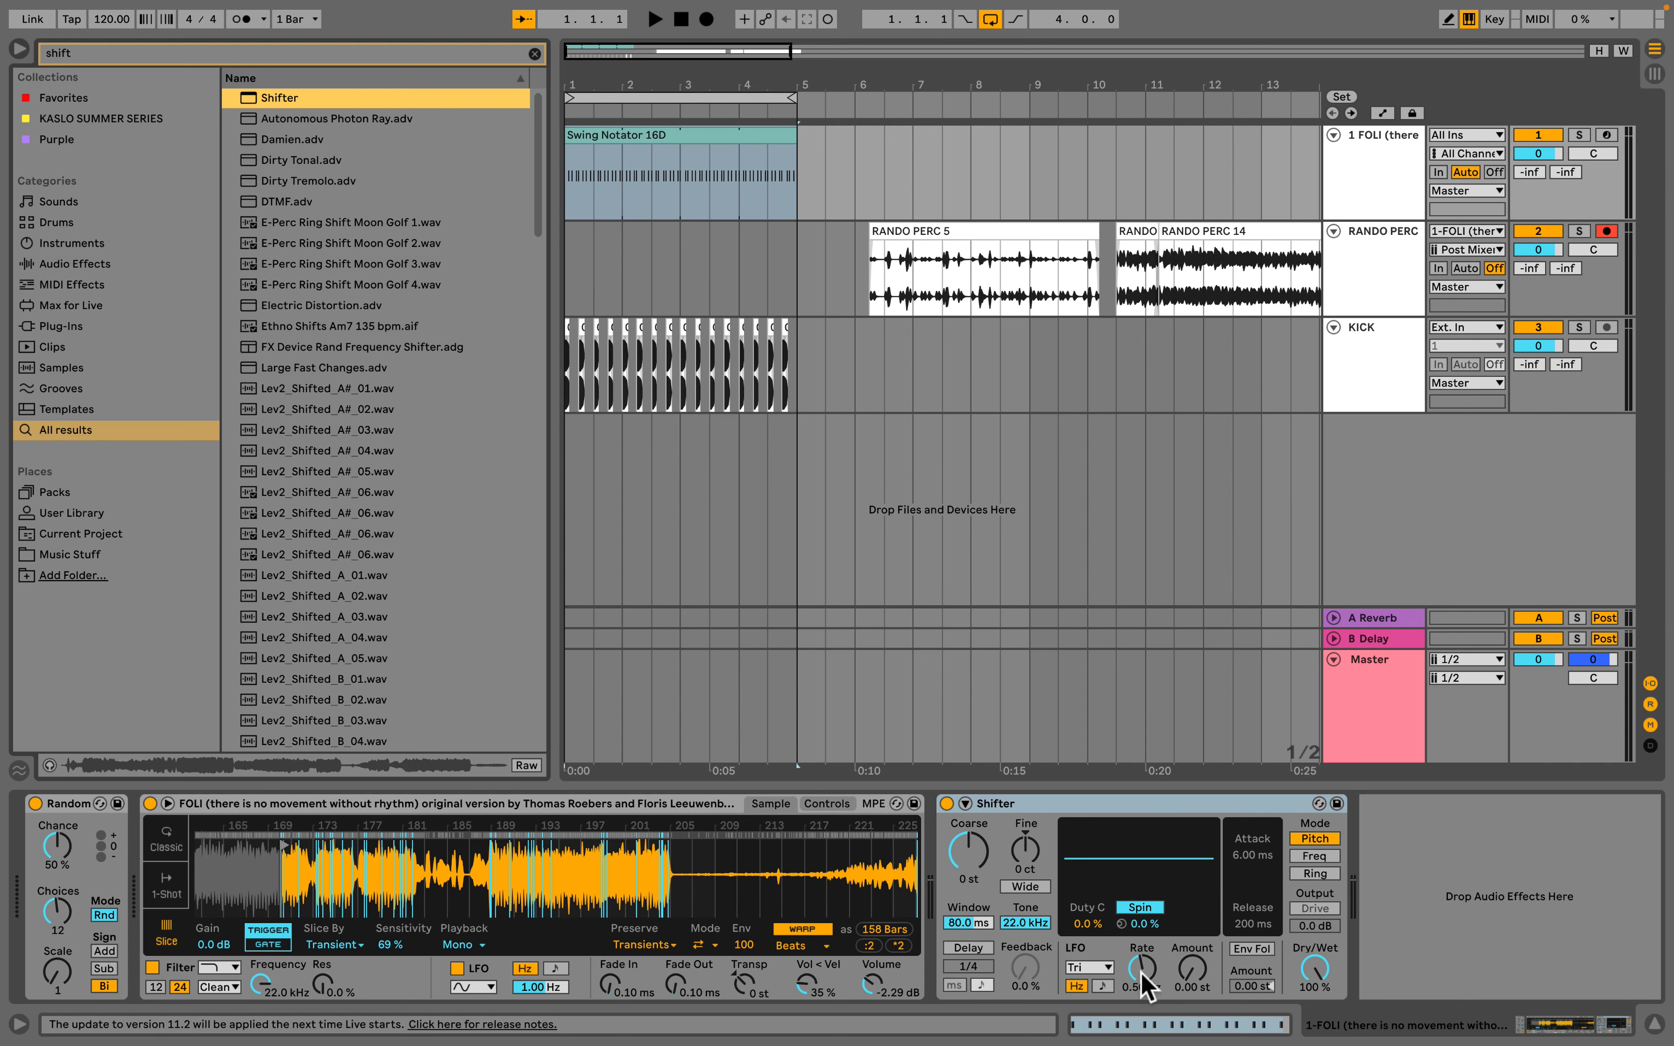
{"action": "left_click", "coordinate": [1106, 967]}
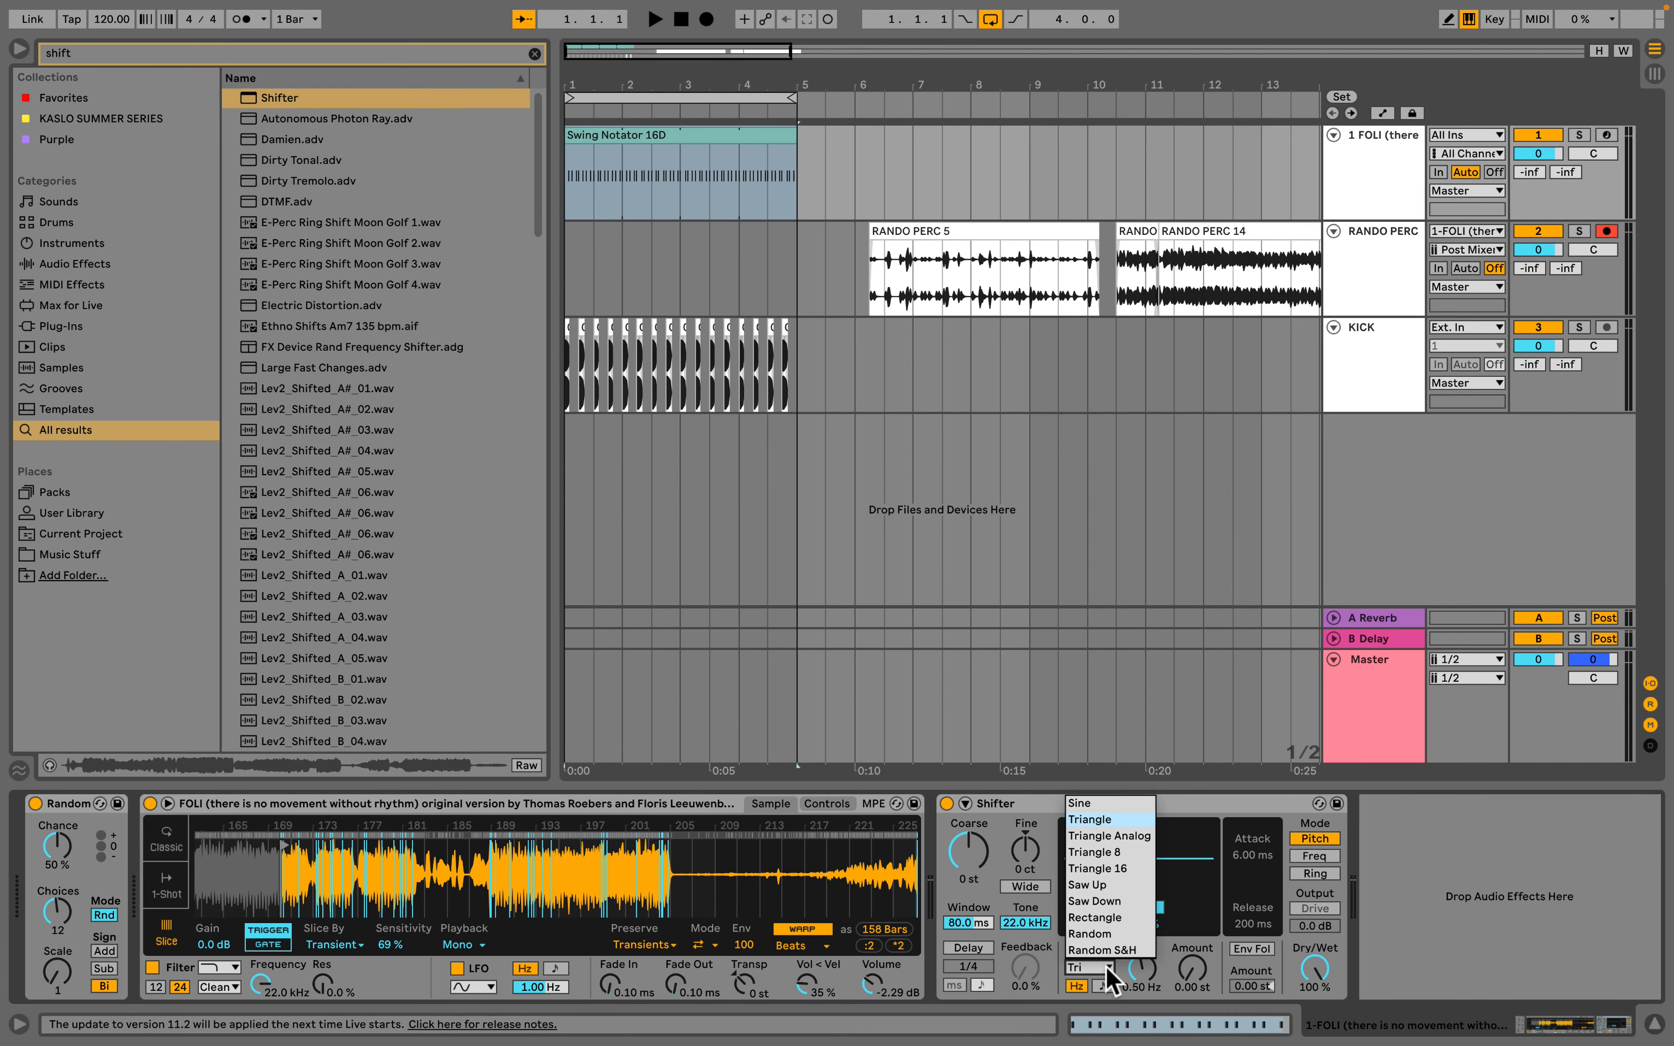
{"action": "left_click", "coordinate": [1111, 826]}
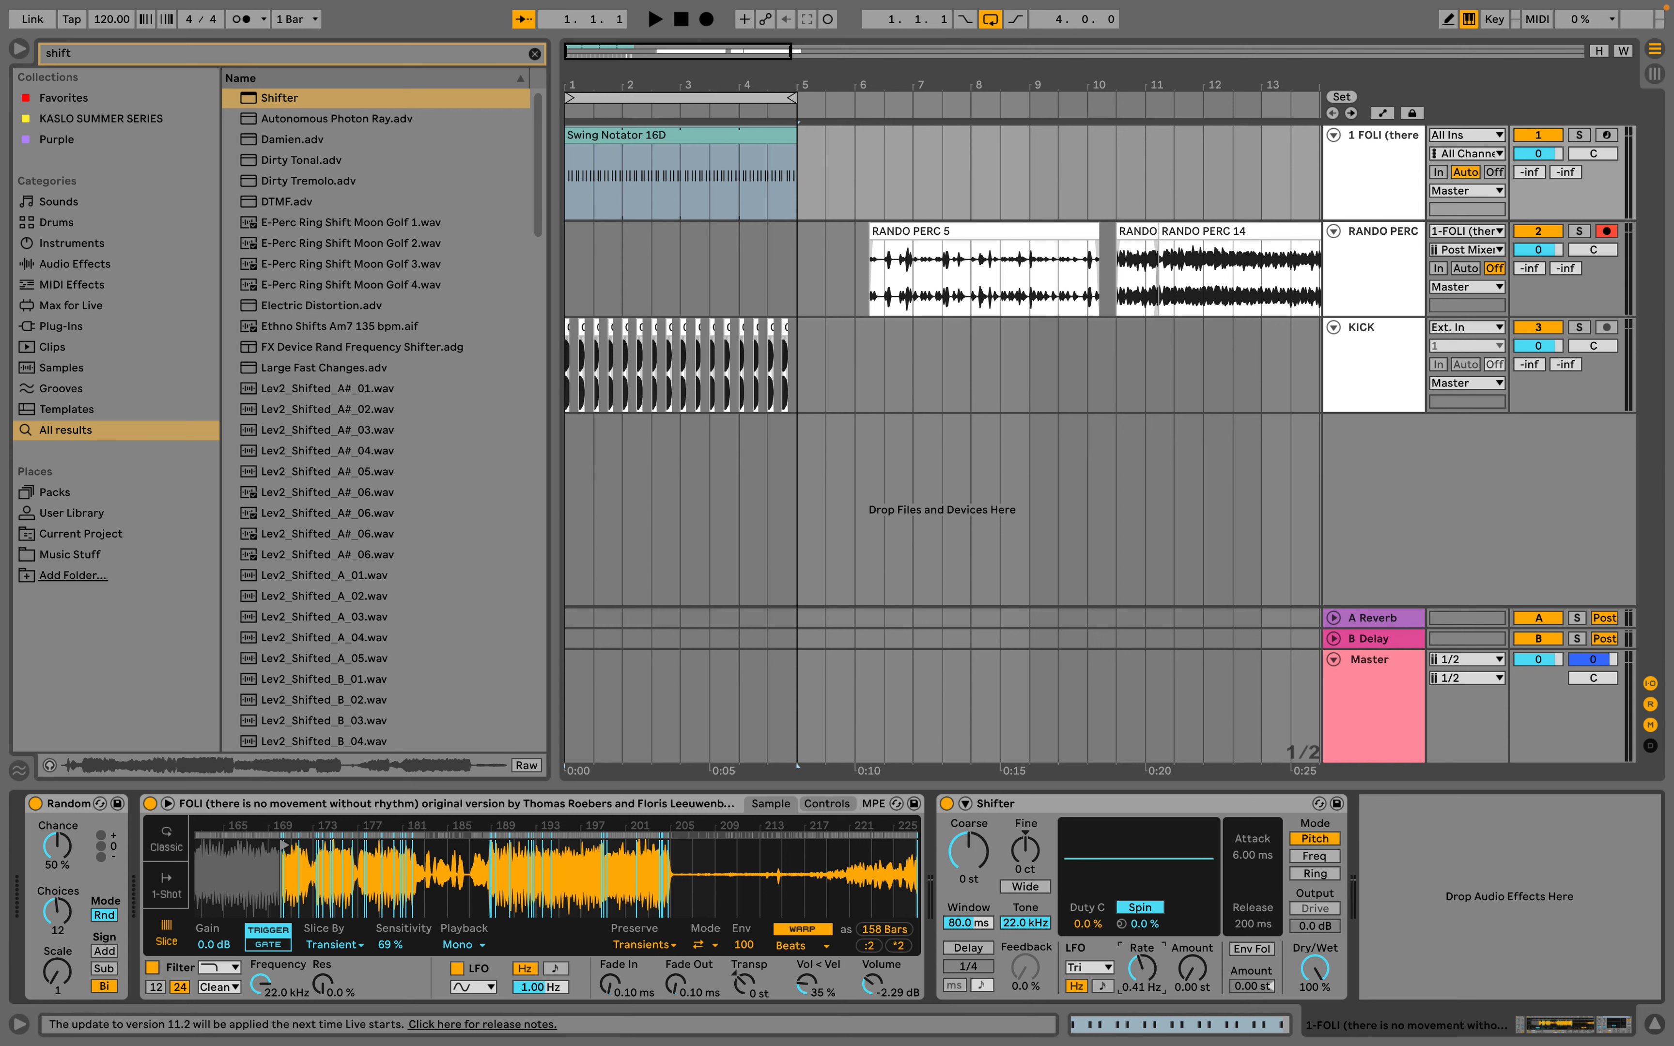
Step: Start recording the Shifter-processed slices onto the RANDO PERC track from bar 1
{"action": "left_click", "coordinate": [589, 277]}
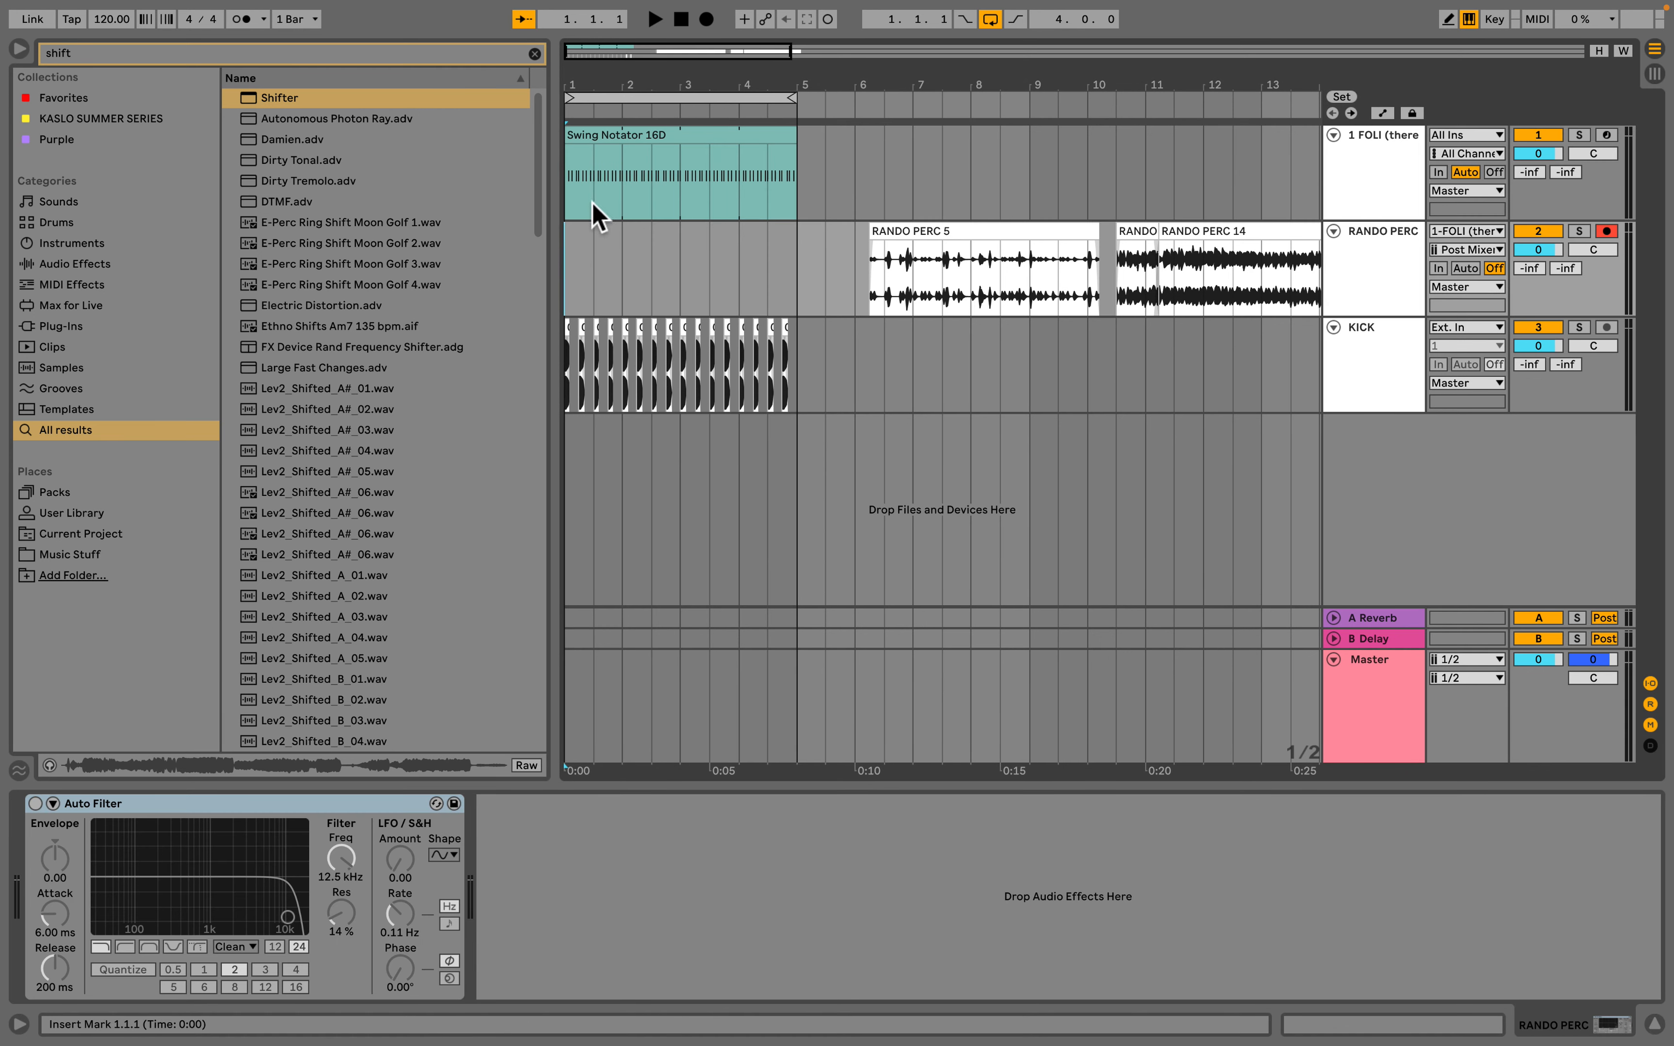
{"action": "left_click", "coordinate": [571, 208]}
{"action": "left_click", "coordinate": [706, 21]}
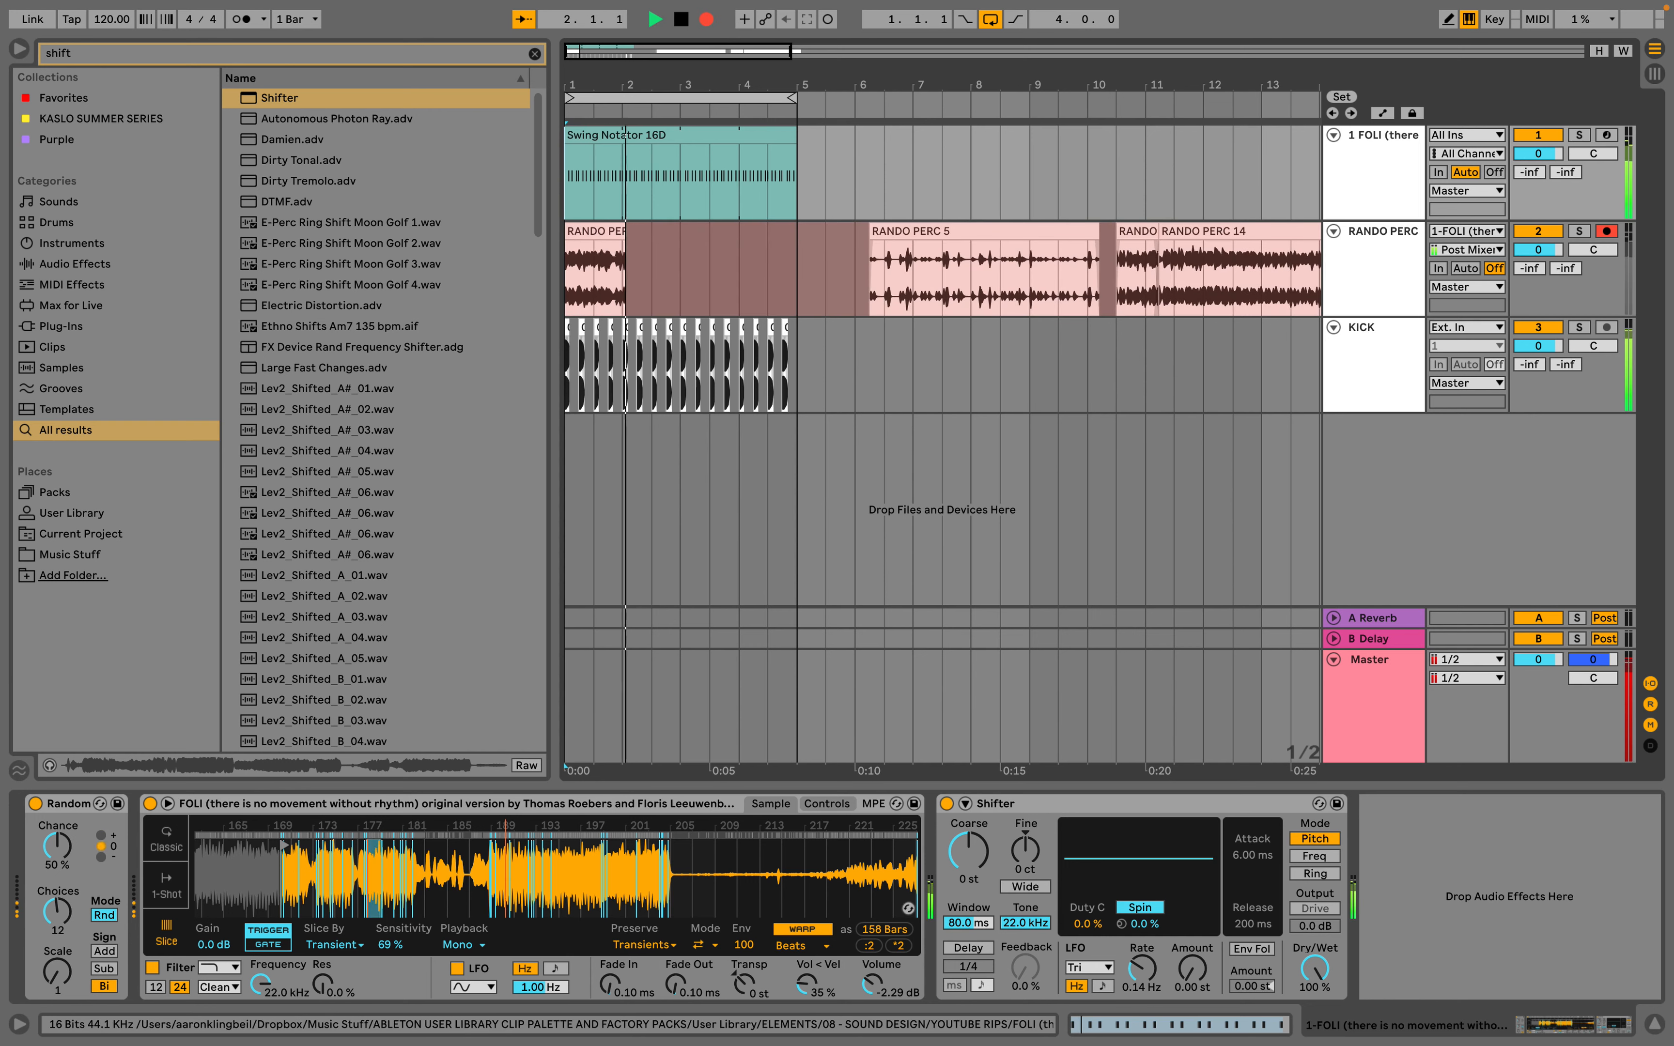
Step: Move the FOLI sample start to about bar 127 and set Shifter's LFO rate to 0.18 Hz with an amount of 5.27 st
{"action": "mouse_move", "coordinate": [497, 895]}
{"action": "left_mouse_down"}
{"action": "mouse_move", "coordinate": [482, 867]}
{"action": "mouse_move", "coordinate": [248, 850]}
{"action": "left_mouse_up"}
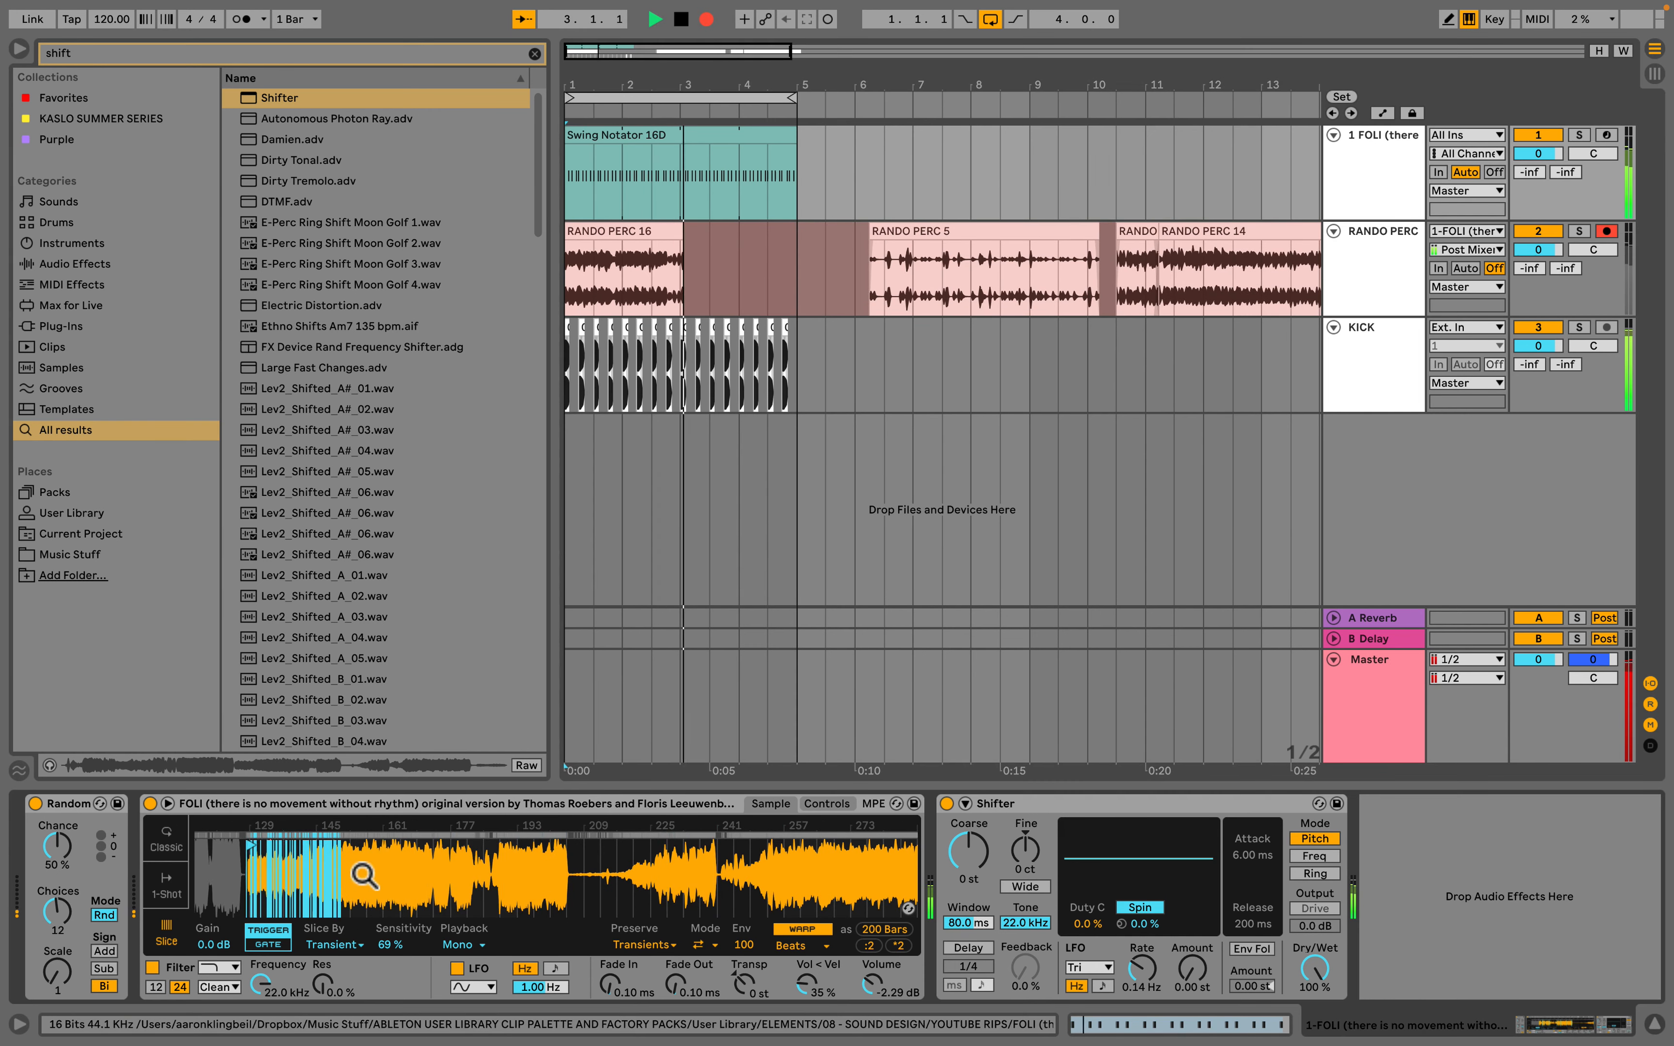
{"action": "left_click_drag", "start_coordinate": [363, 878], "coordinate": [534, 878]}
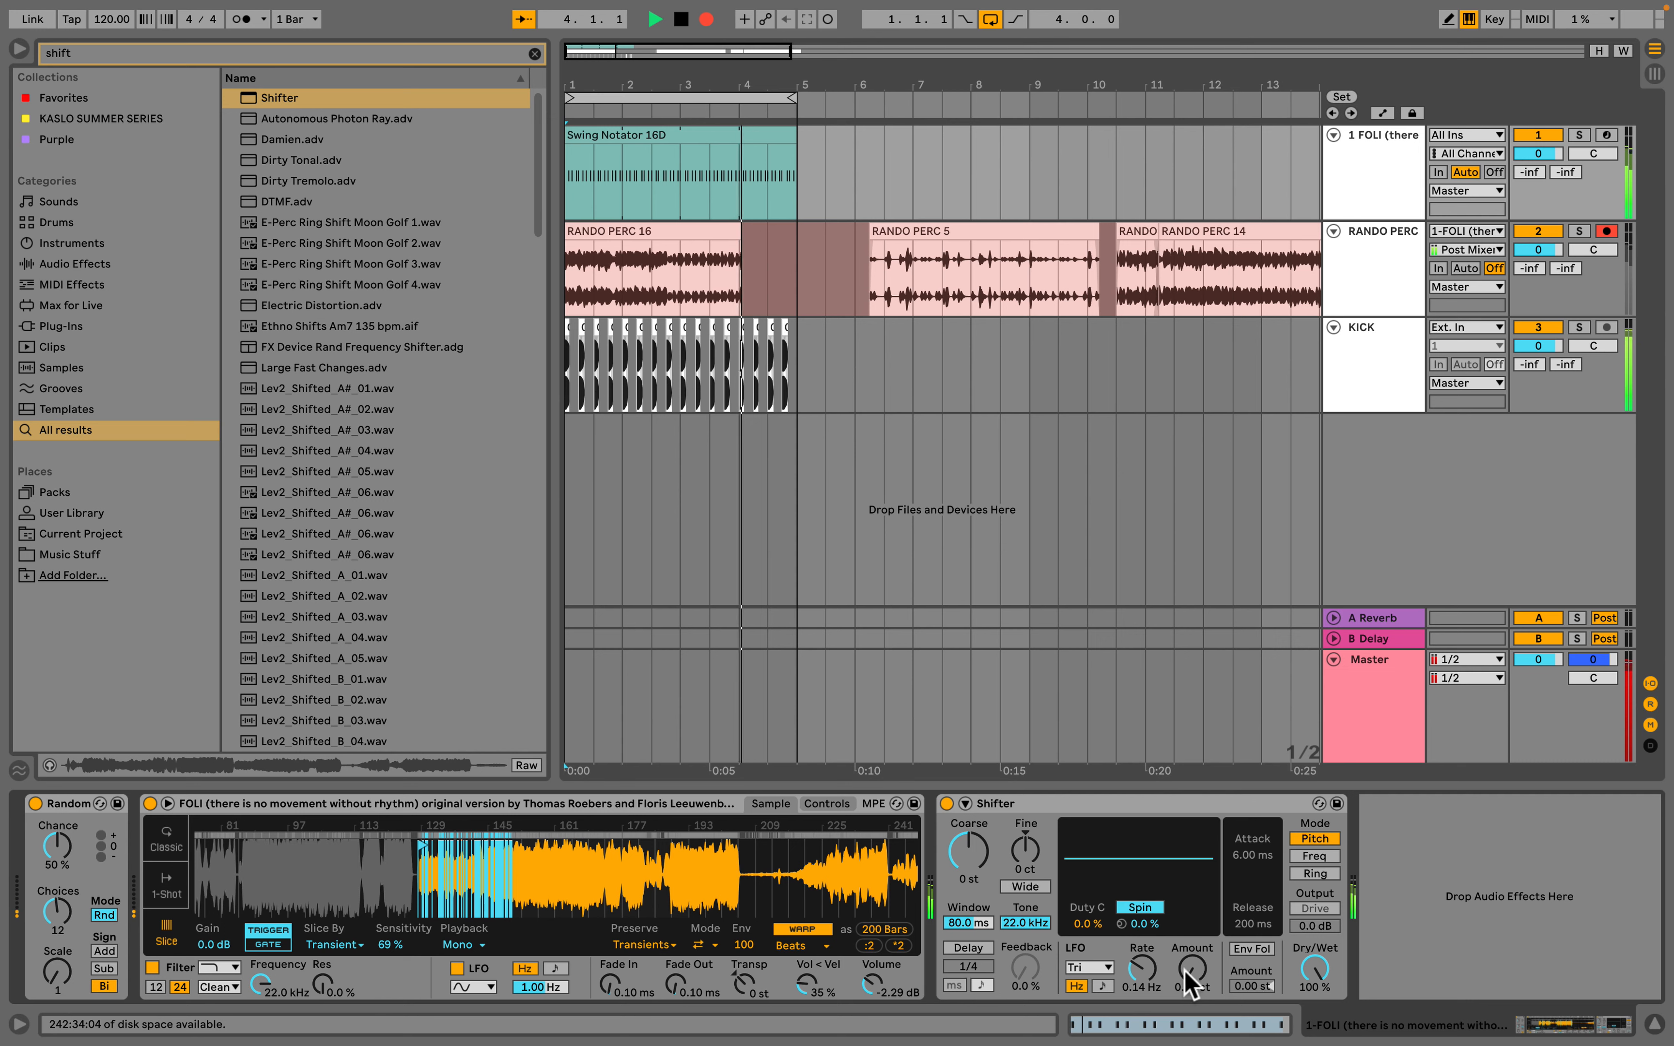
{"action": "left_click_drag", "start_coordinate": [1191, 972], "coordinate": [1191, 904]}
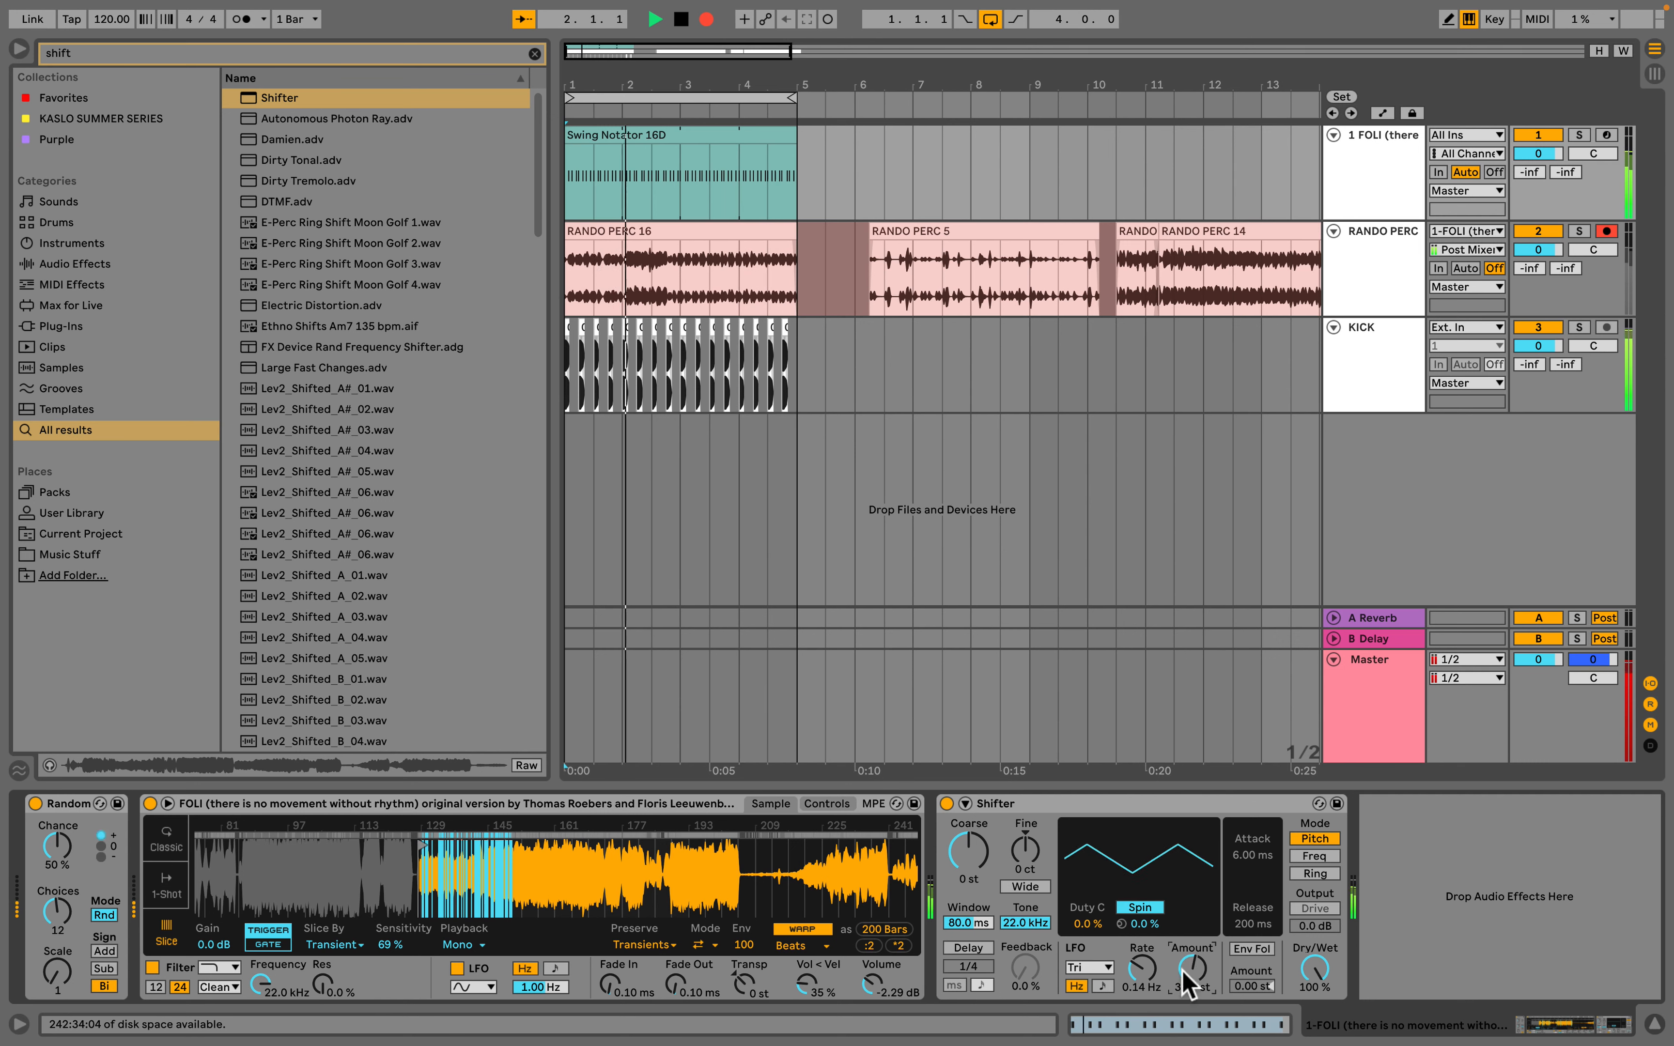
{"action": "left_click", "coordinate": [1140, 972]}
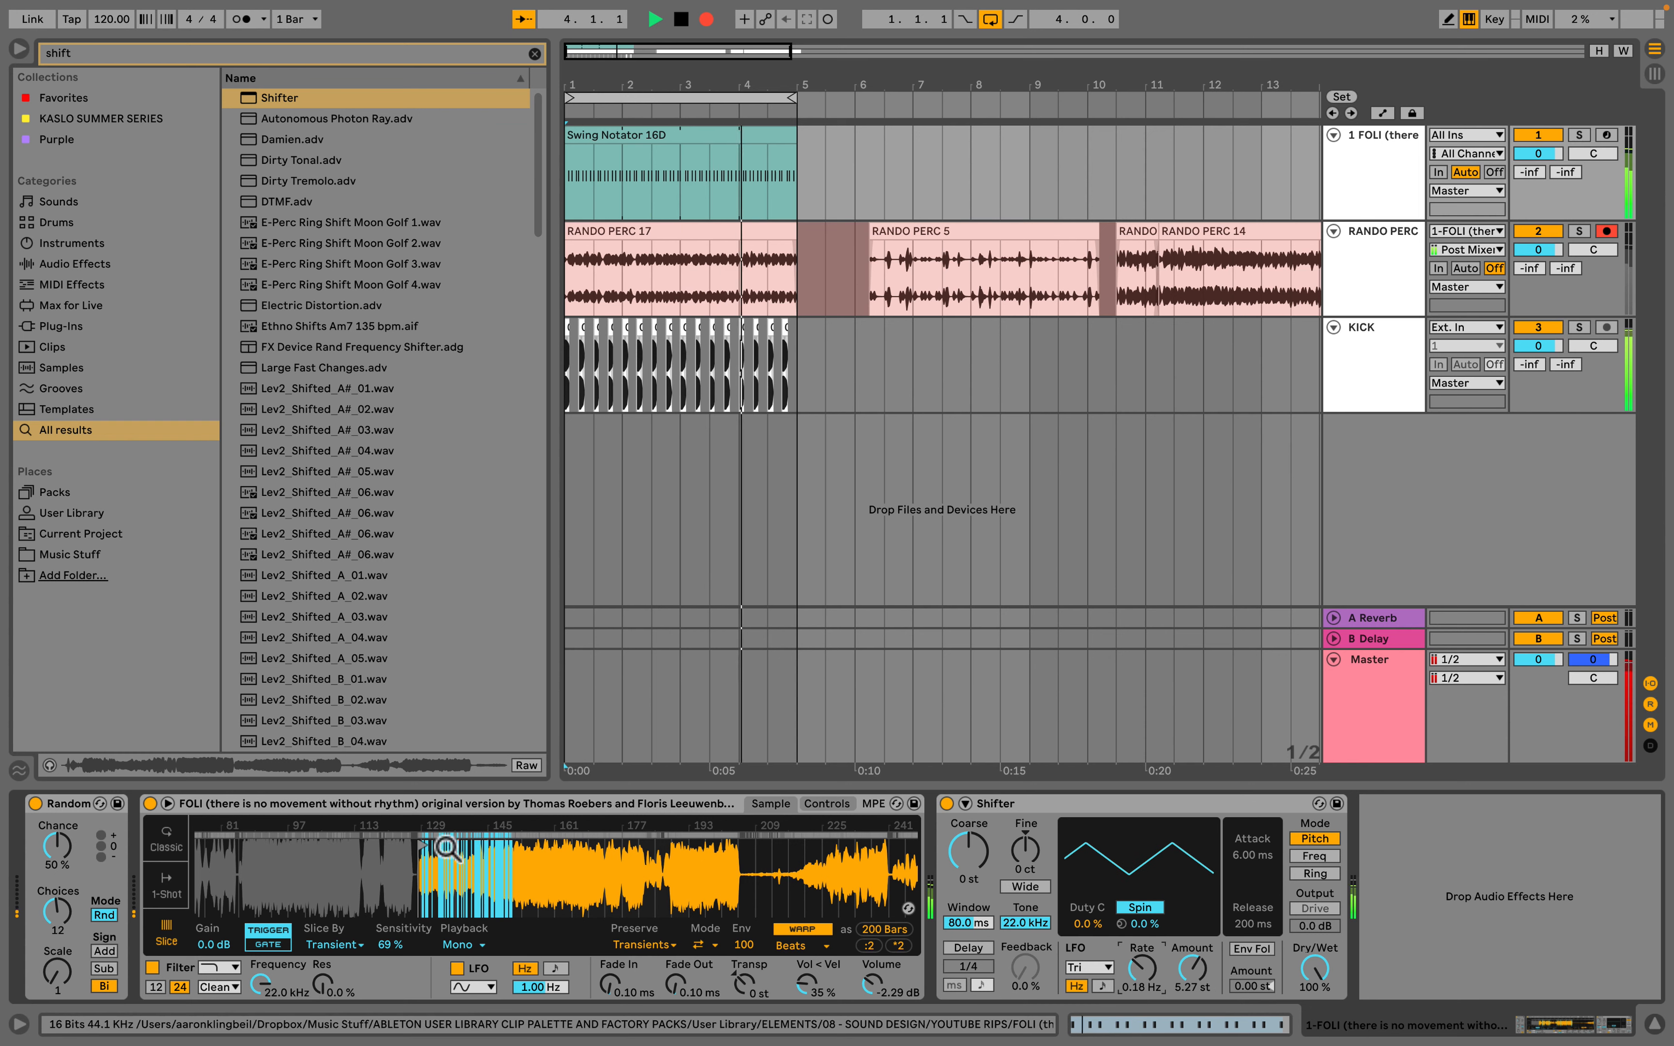
{"action": "mouse_move", "coordinate": [429, 844]}
{"action": "left_mouse_down"}
{"action": "mouse_move", "coordinate": [252, 837]}
{"action": "mouse_move", "coordinate": [418, 848]}
{"action": "mouse_move", "coordinate": [399, 846]}
{"action": "left_mouse_up"}
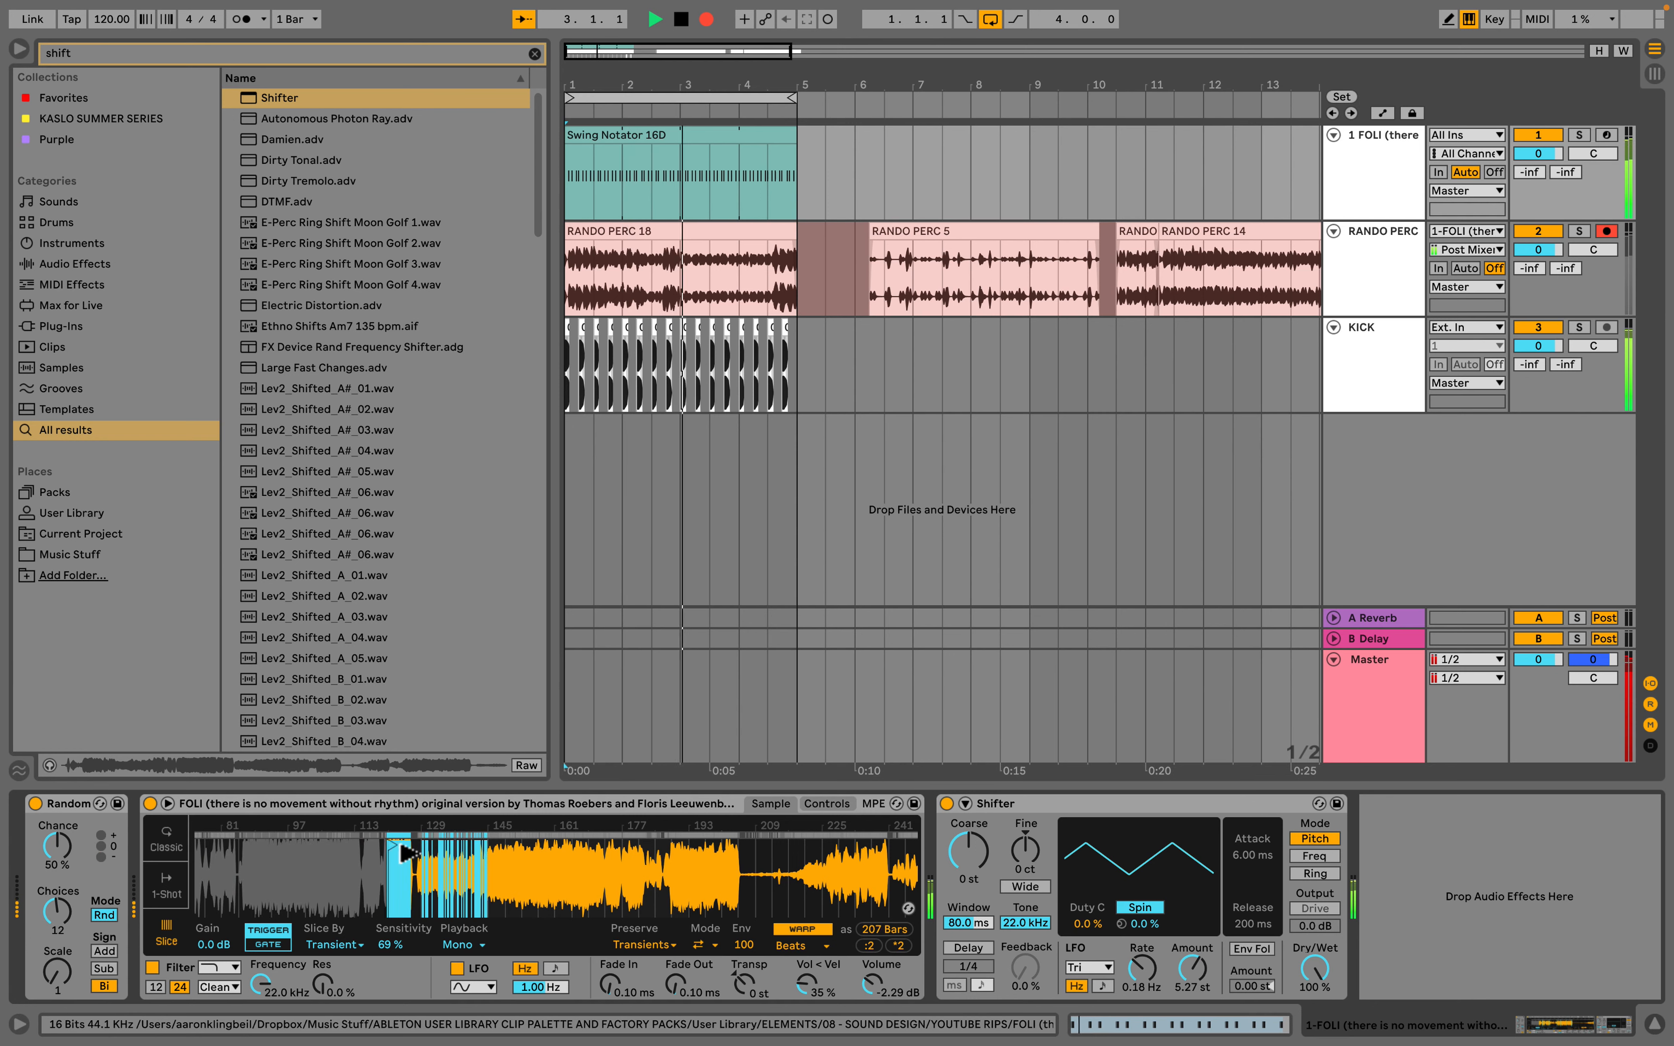
{"action": "mouse_move", "coordinate": [408, 852]}
{"action": "left_mouse_down"}
{"action": "mouse_move", "coordinate": [627, 865]}
{"action": "mouse_move", "coordinate": [429, 848]}
{"action": "left_mouse_up"}
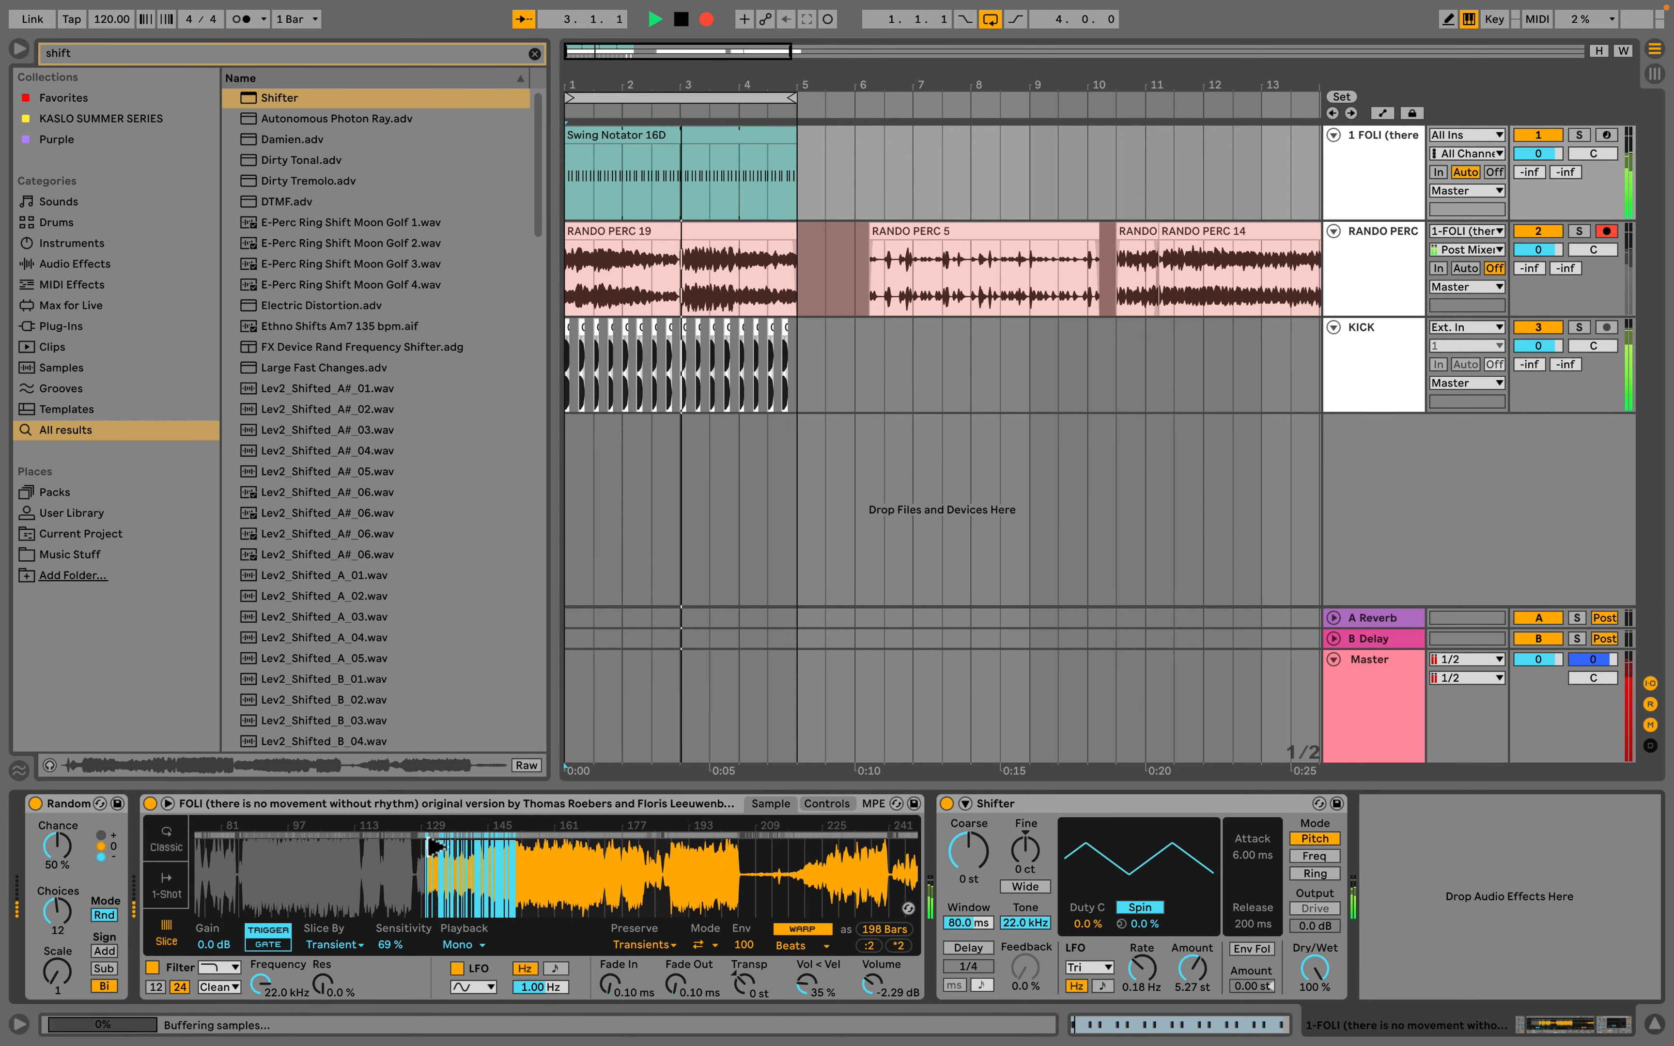
Step: Search the browser for "beat r" and insert Beat Repeat between the FOLI Simpler and Shifter
{"action": "key", "text": "super+f"}
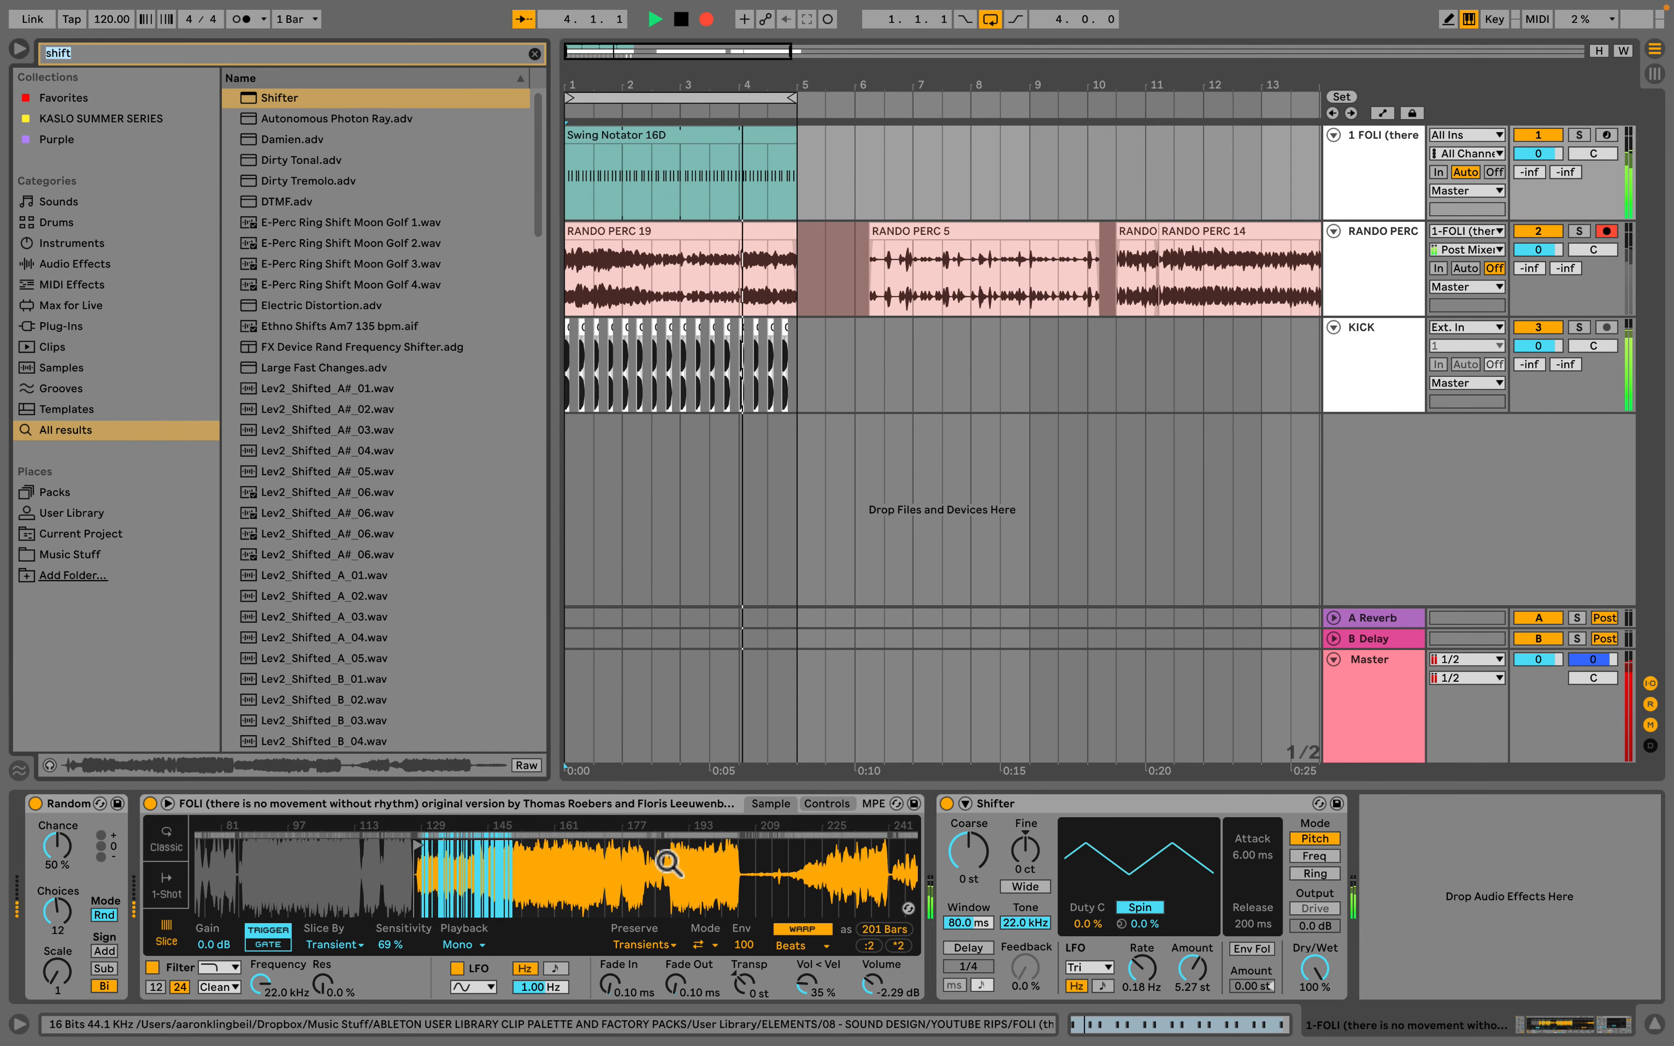
{"action": "type", "text": "beat r"}
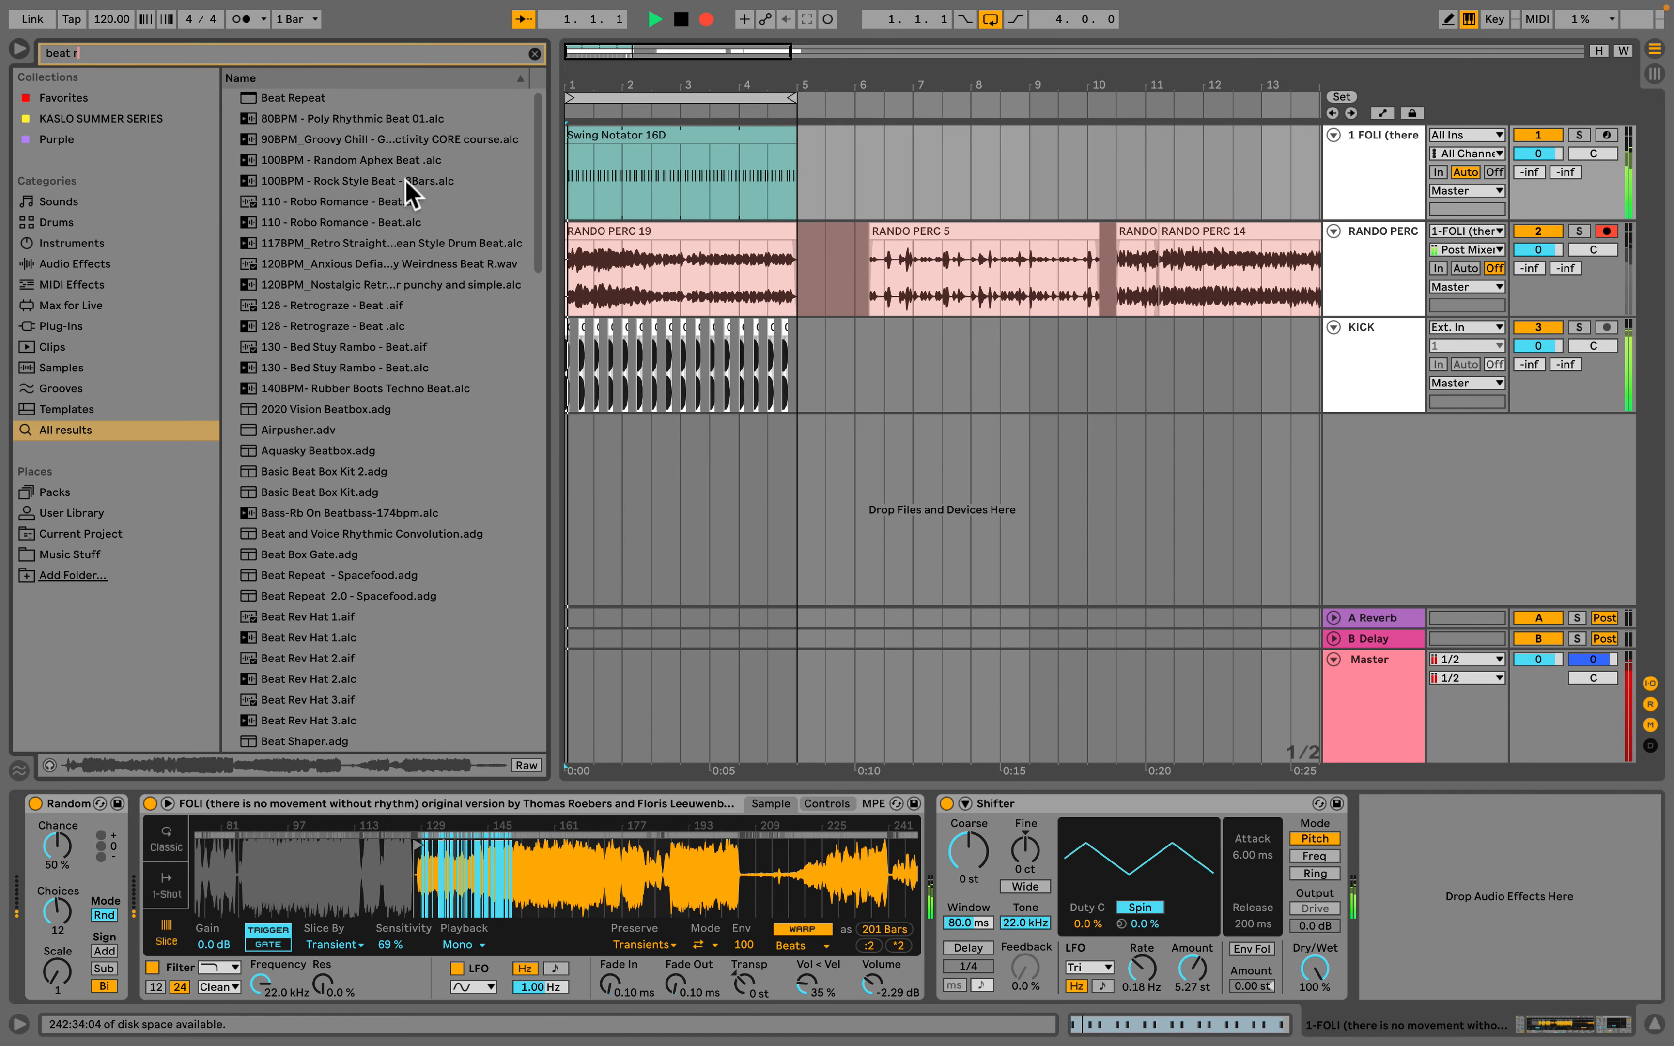
{"action": "left_click_drag", "start_coordinate": [253, 101], "coordinate": [965, 917]}
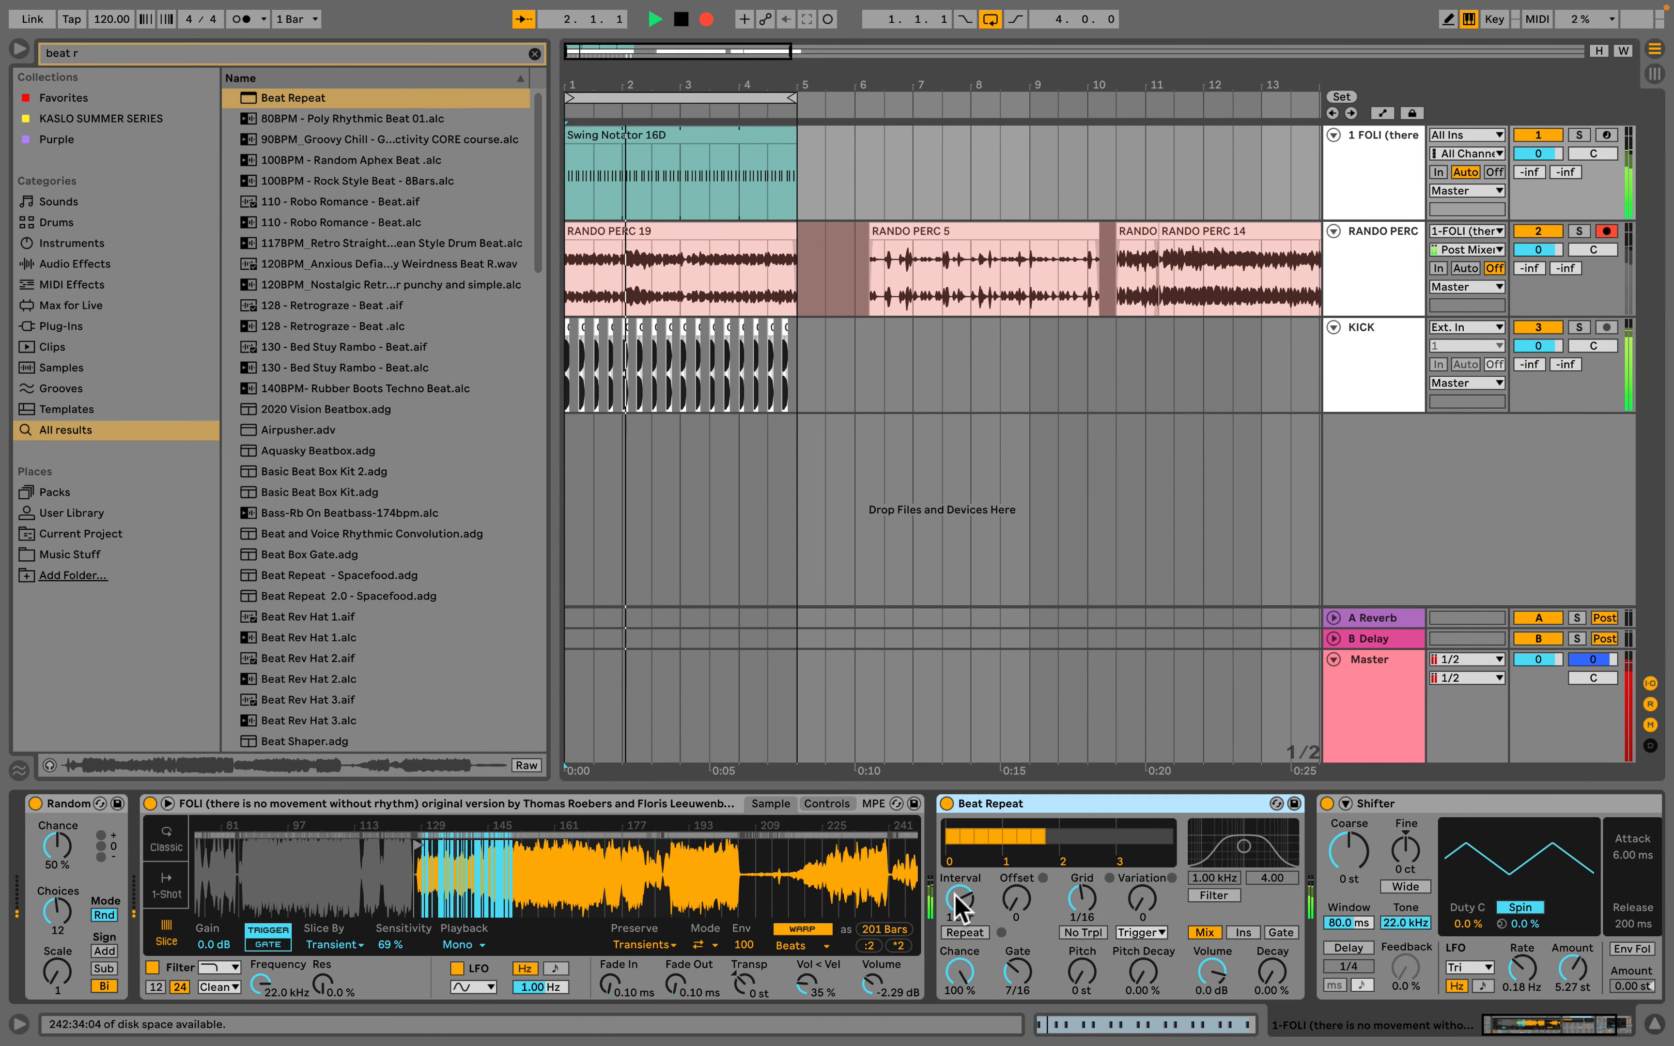
Step: Set Beat Repeat to Insert mode with a 1/8 grid, increased grid variation and a 12/16 gate
{"action": "left_click", "coordinate": [1242, 932]}
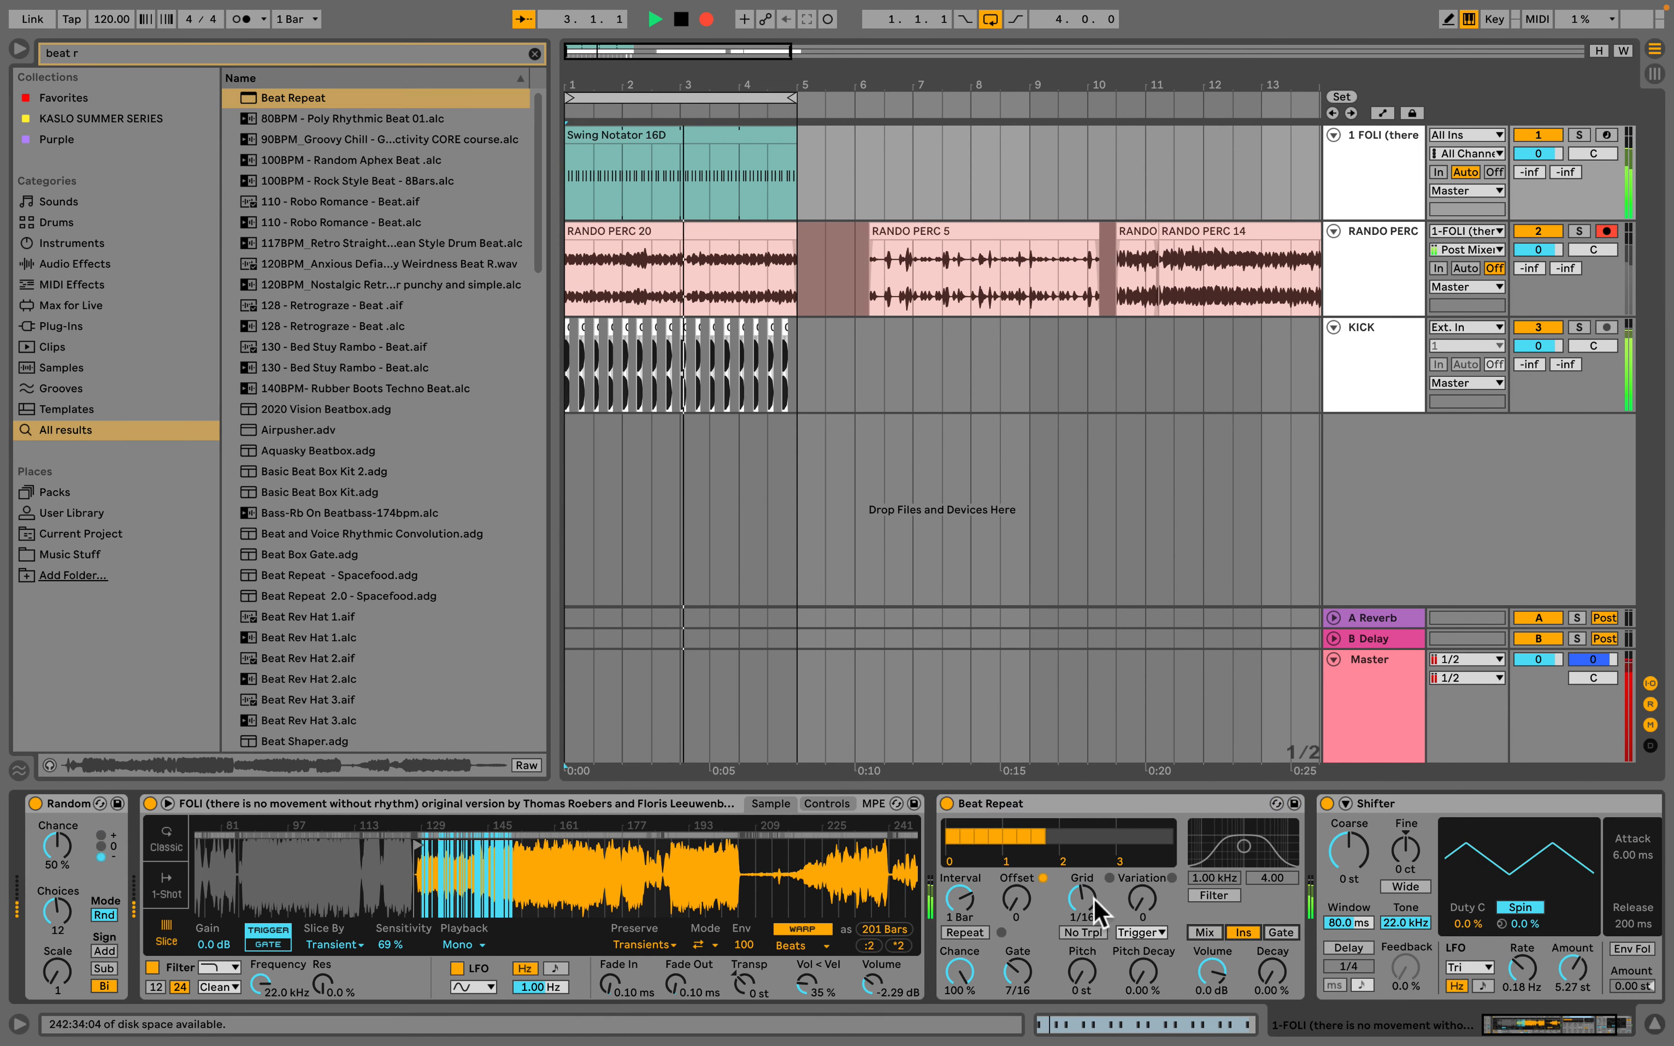
{"action": "left_click_drag", "start_coordinate": [1082, 898], "coordinate": [1082, 915]}
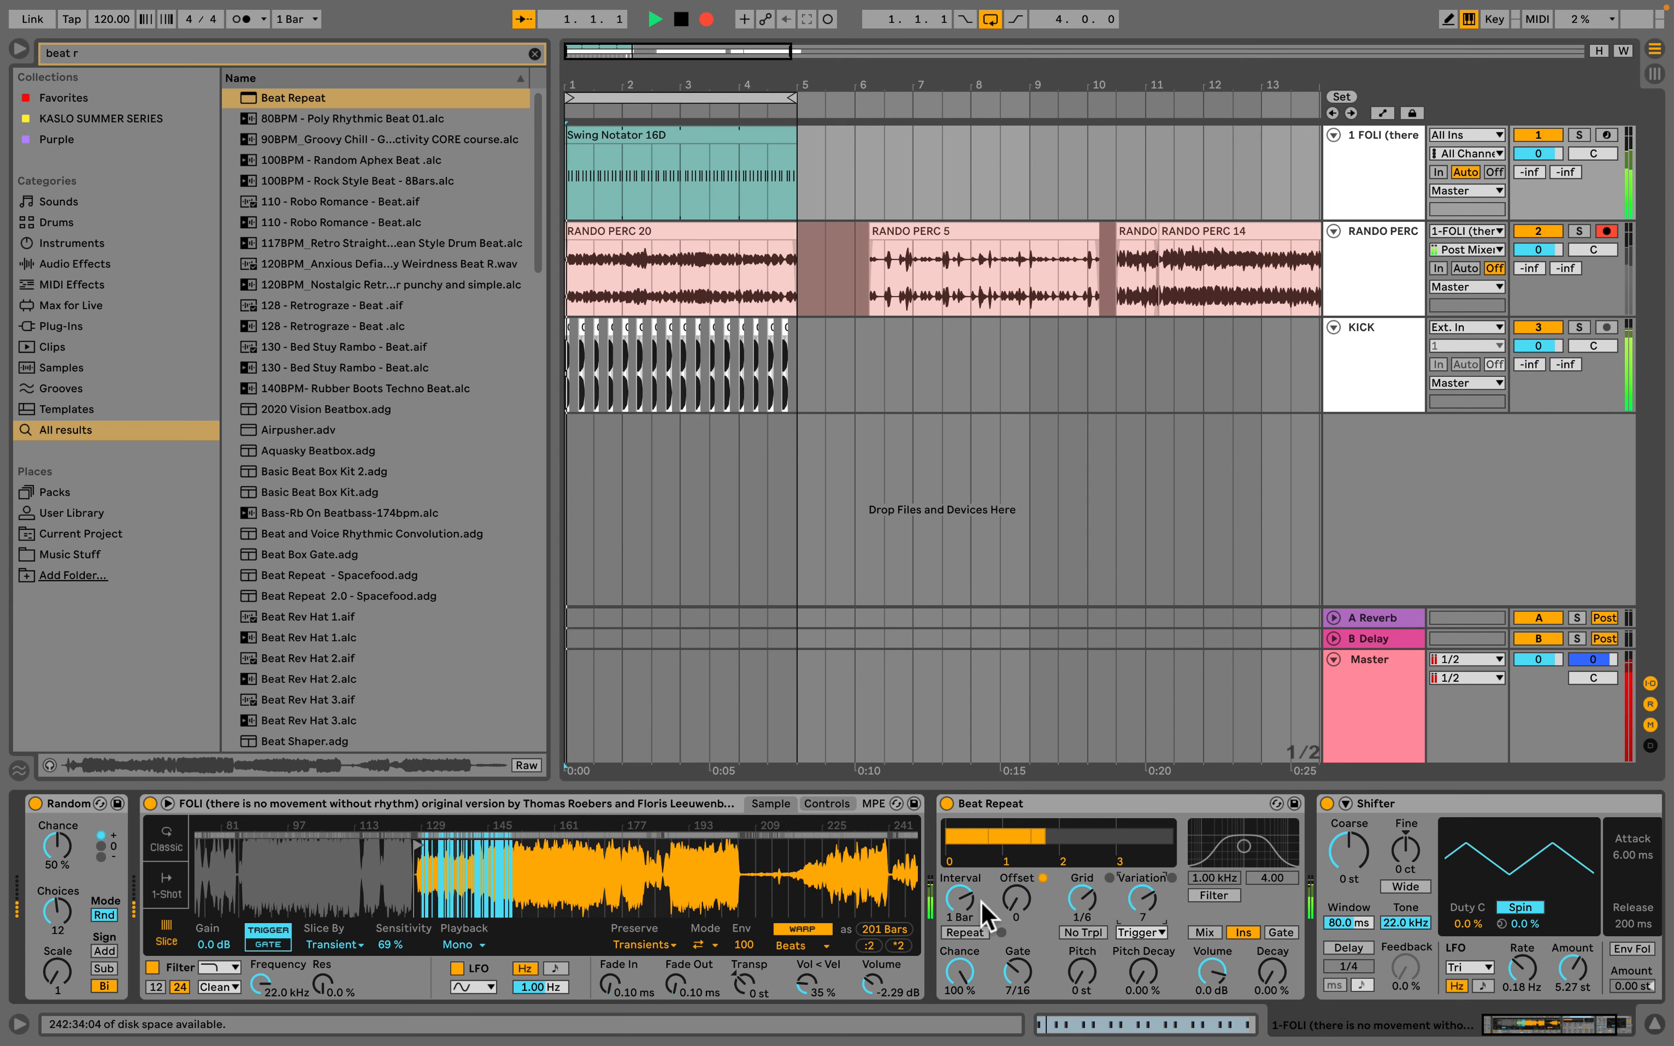
{"action": "left_click", "coordinate": [1017, 973]}
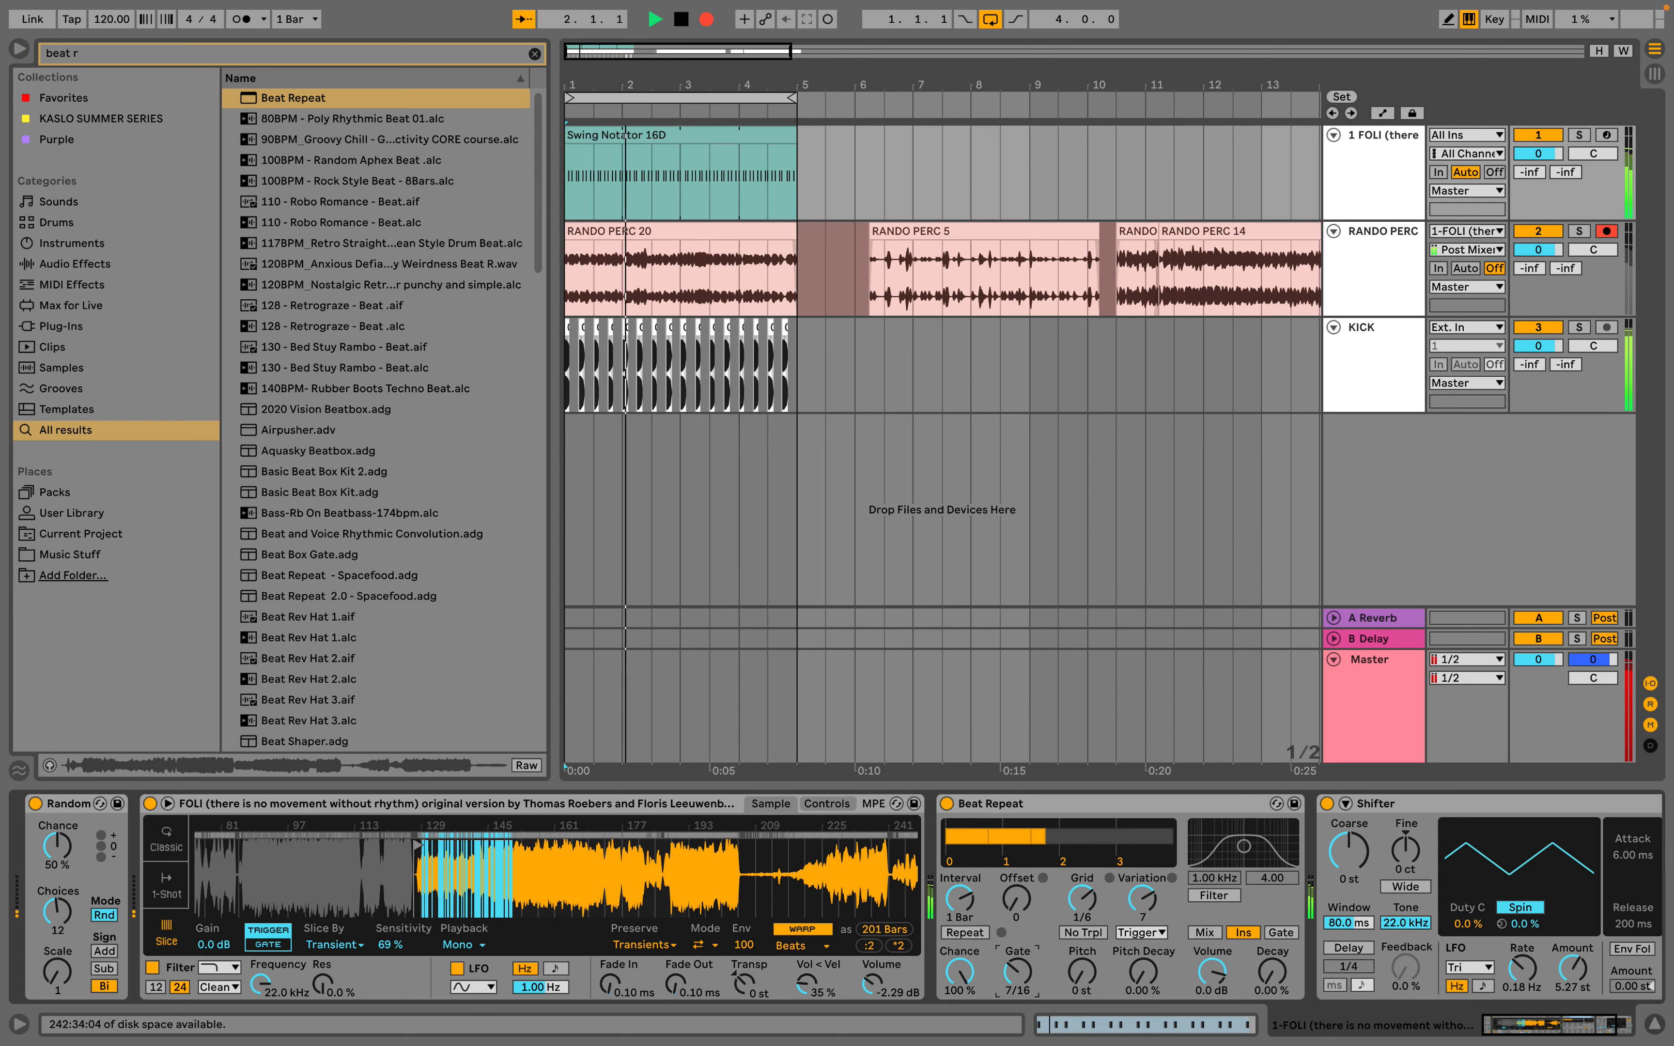
{"action": "left_click_drag", "start_coordinate": [1017, 973], "coordinate": [1017, 931]}
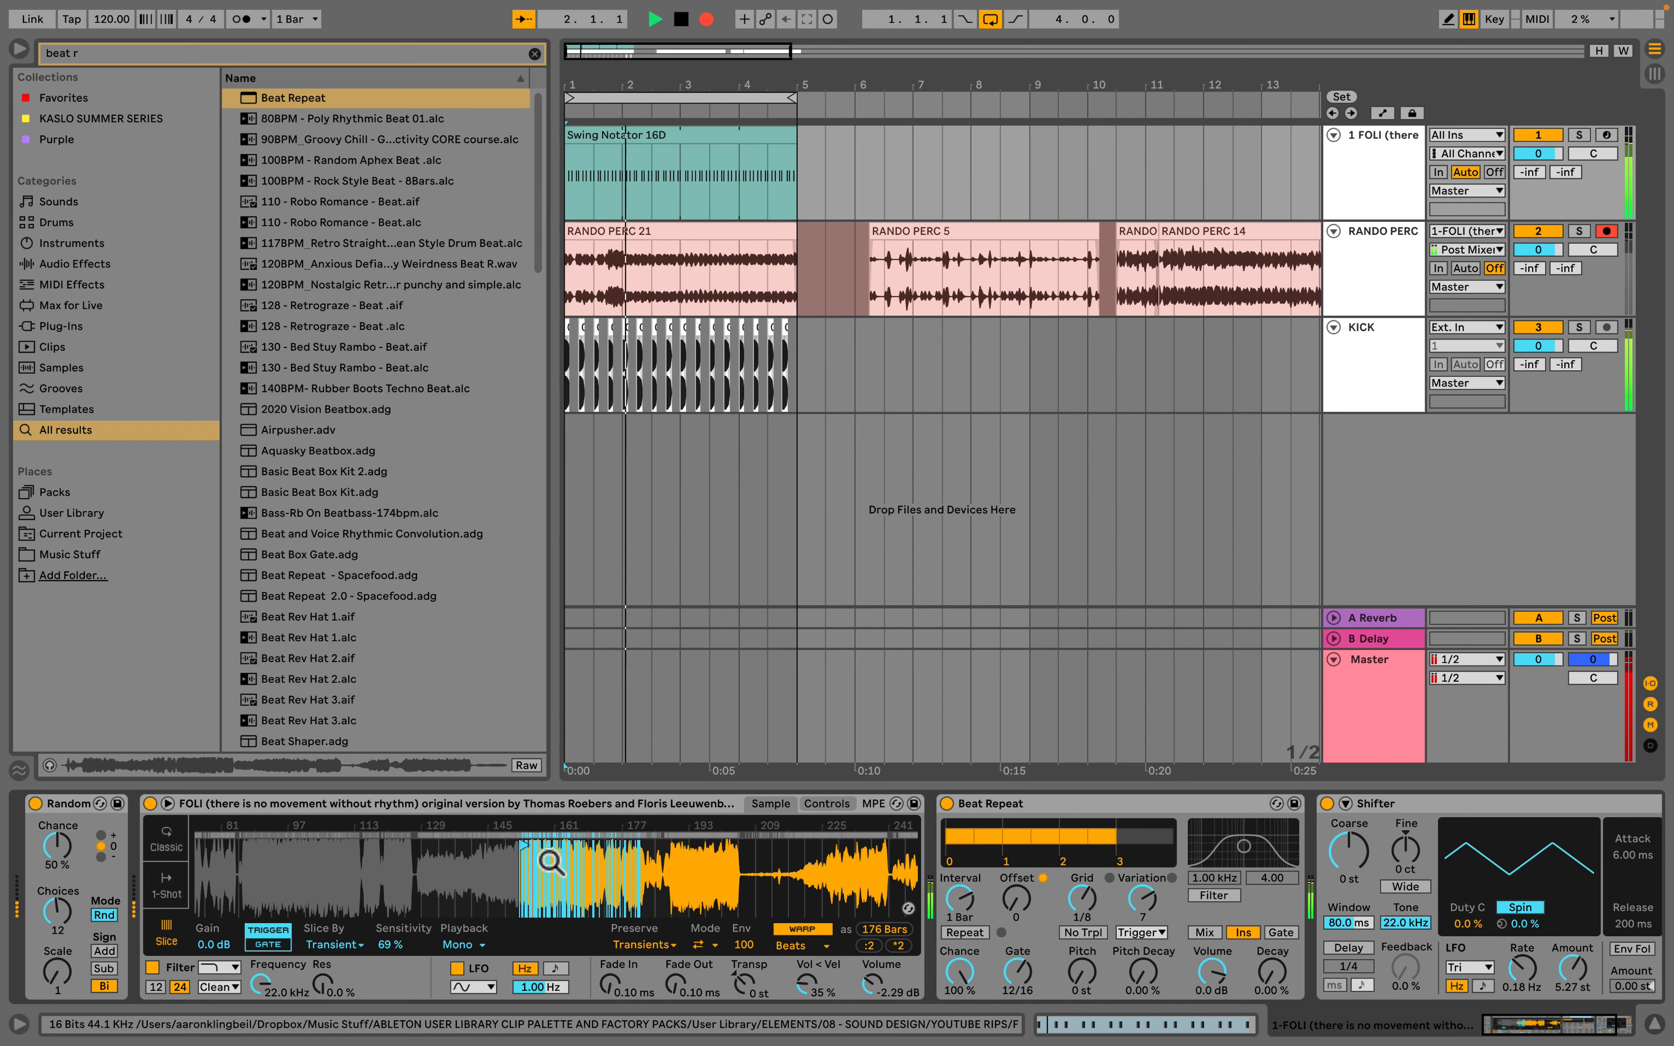
Step: Move the FOLI sample start to about bar 88 and stop recording
{"action": "left_click_drag", "start_coordinate": [522, 844], "coordinate": [256, 844]}
{"action": "key", "text": "space"}
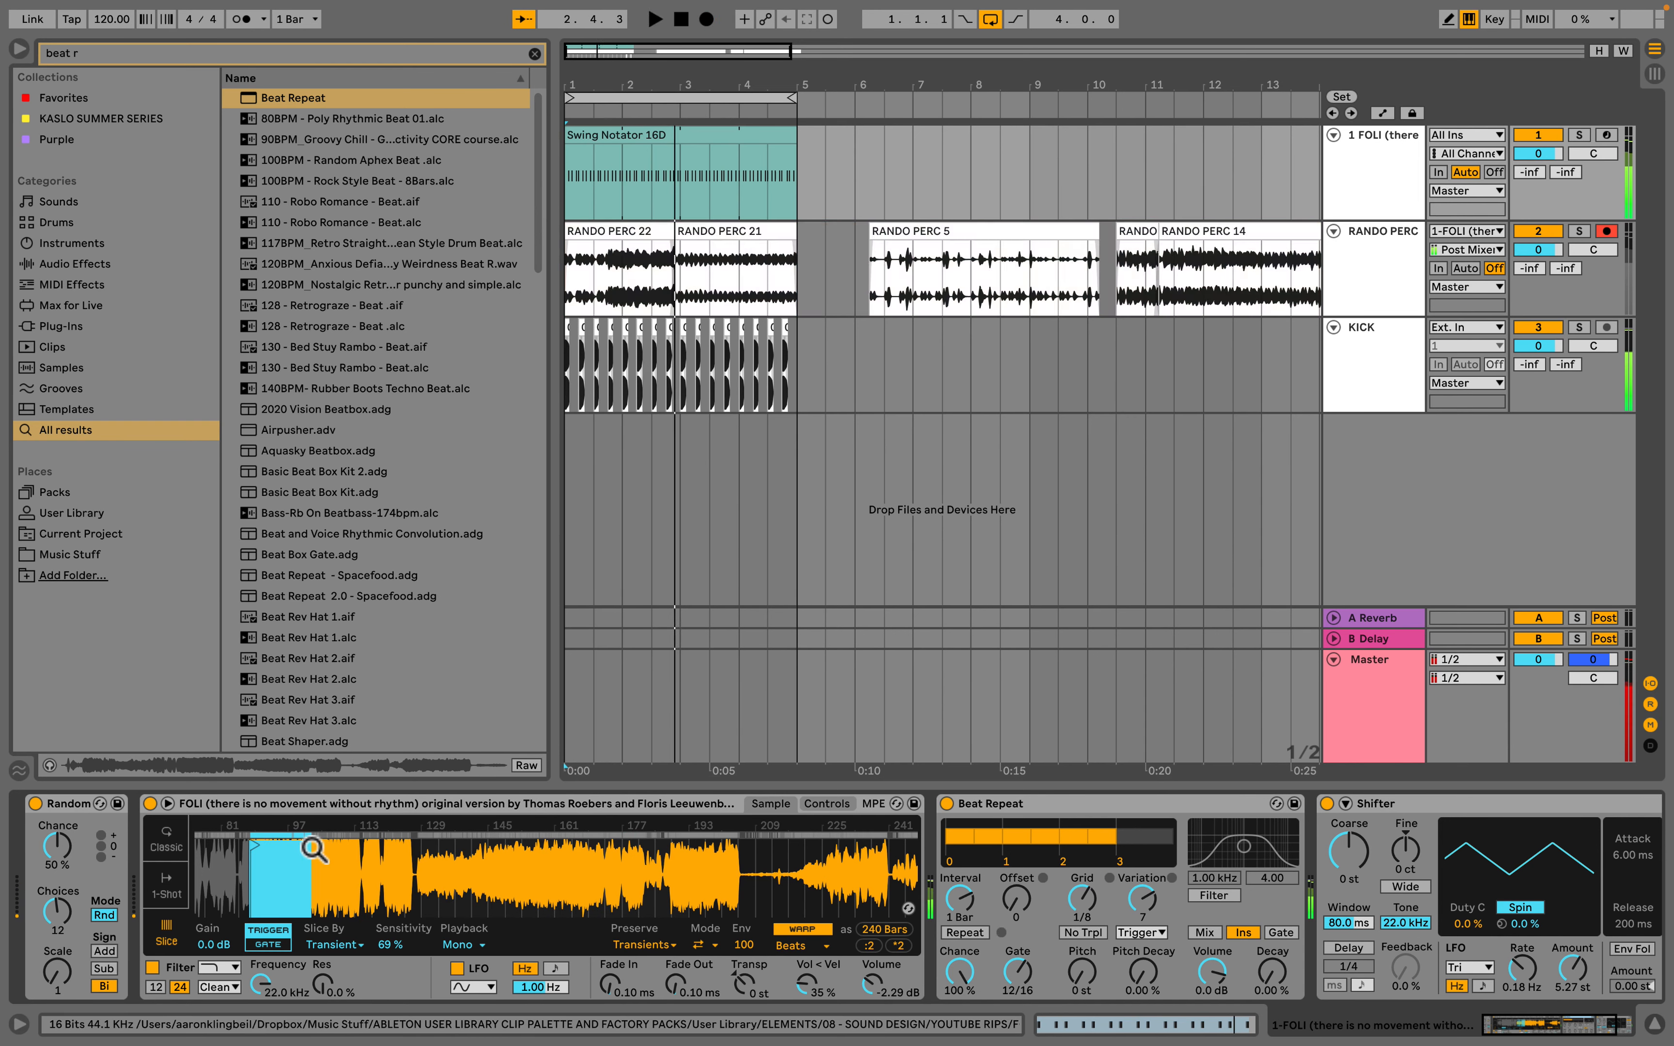